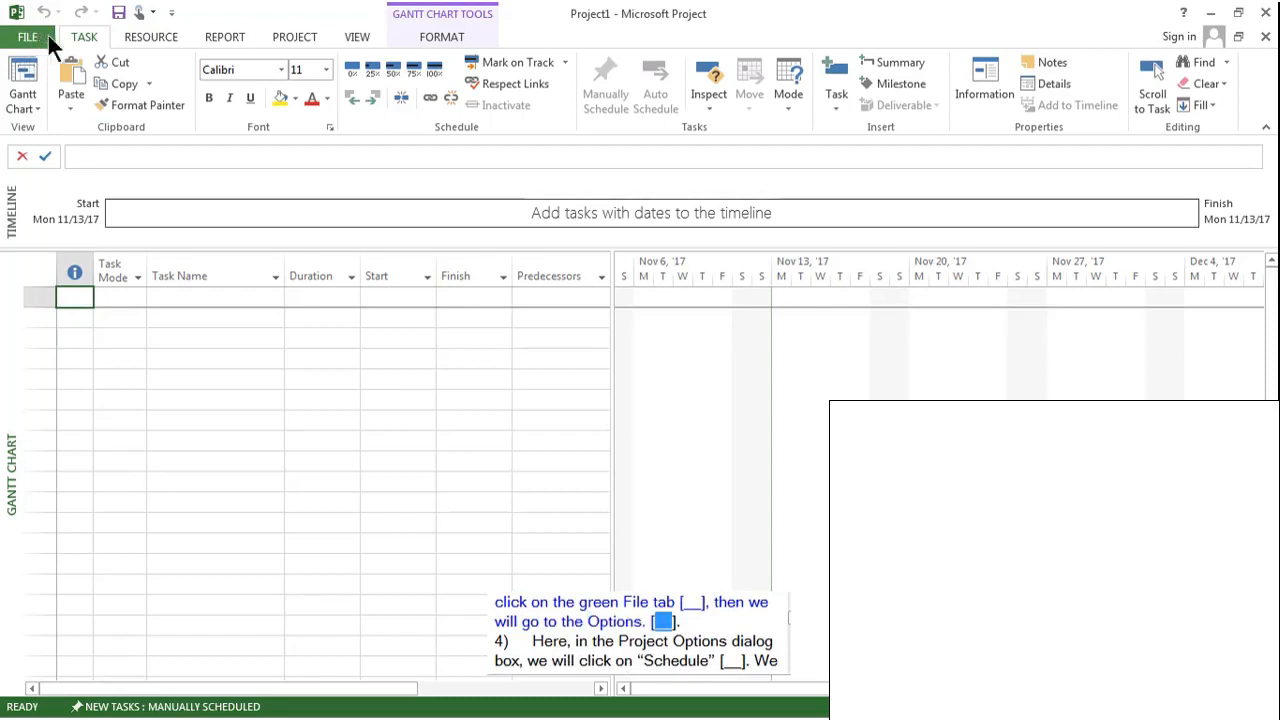
Open the project's Schedule options and make the calendar options apply to All New Projects.
{"action": "left_click", "coordinate": [30, 36]}
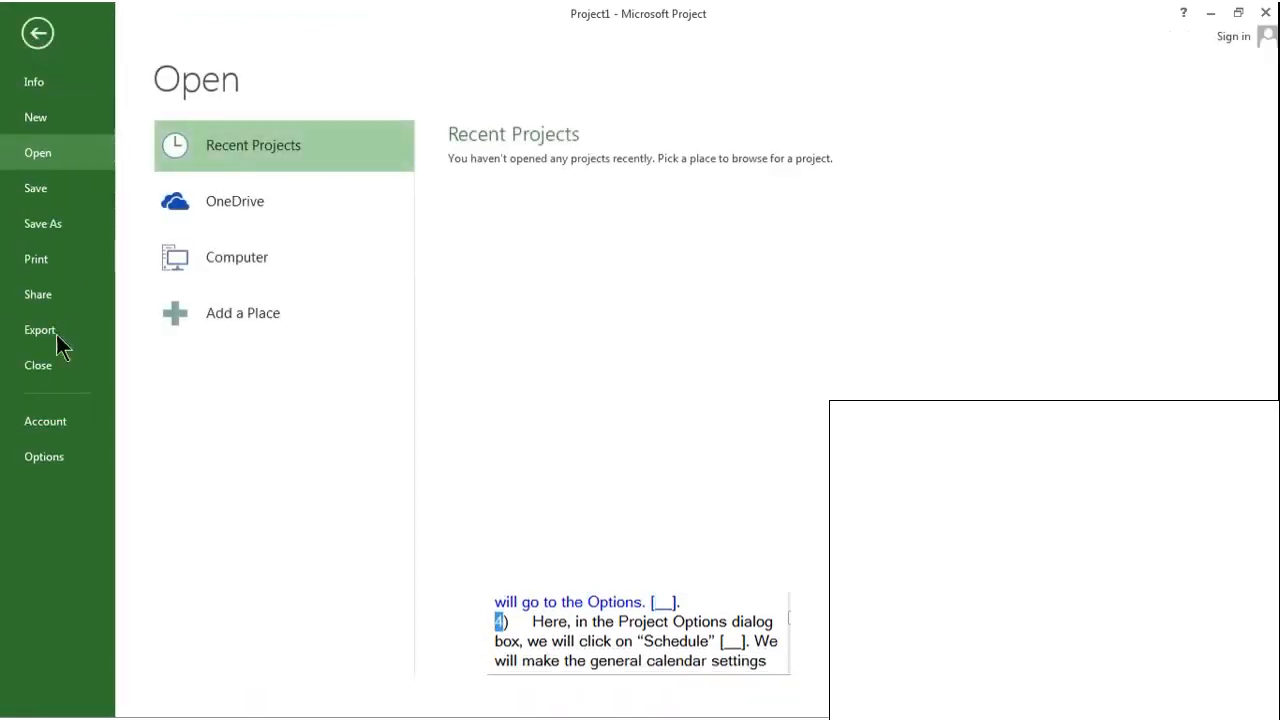
{"action": "left_click", "coordinate": [48, 457]}
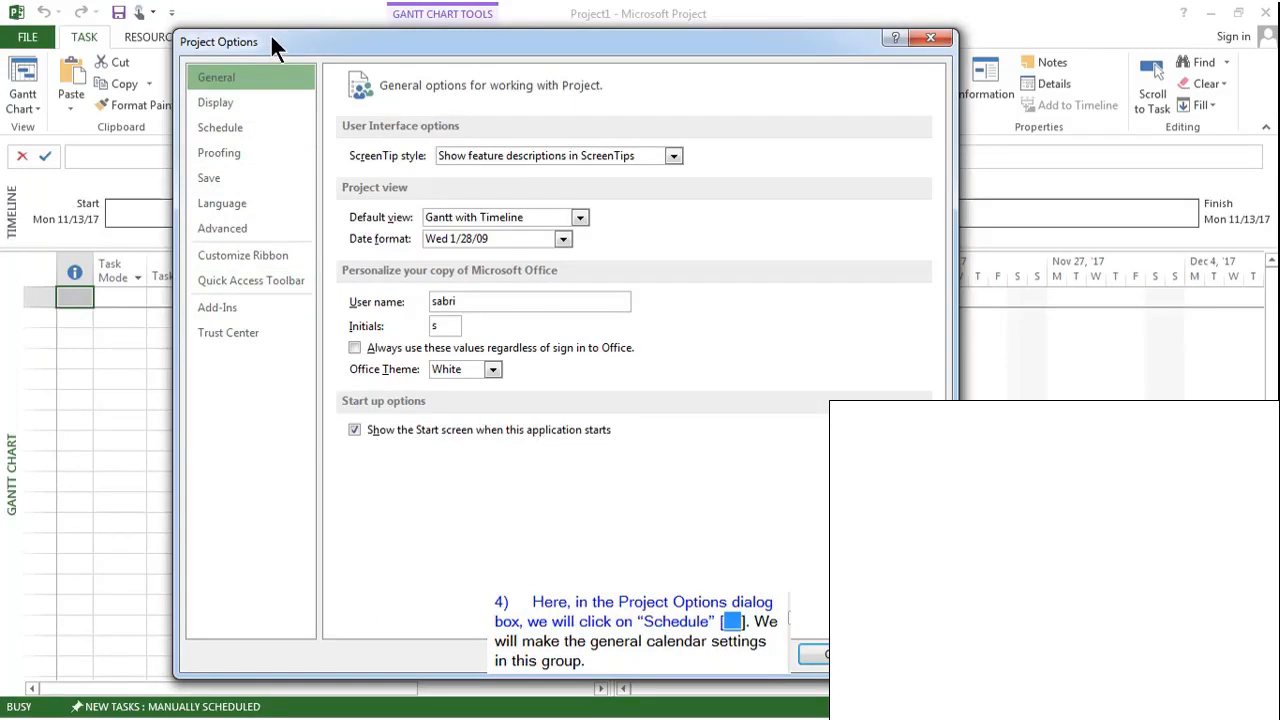
{"action": "left_click", "coordinate": [231, 127]}
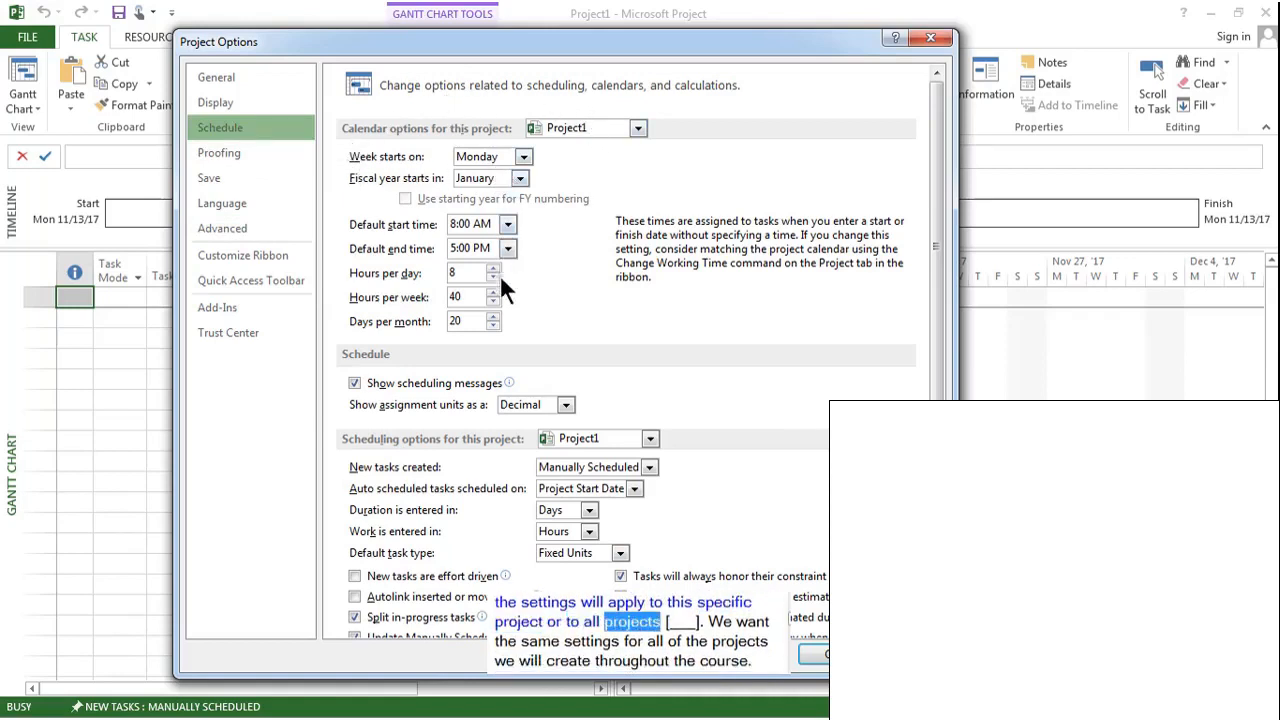
{"action": "left_click", "coordinate": [638, 129]}
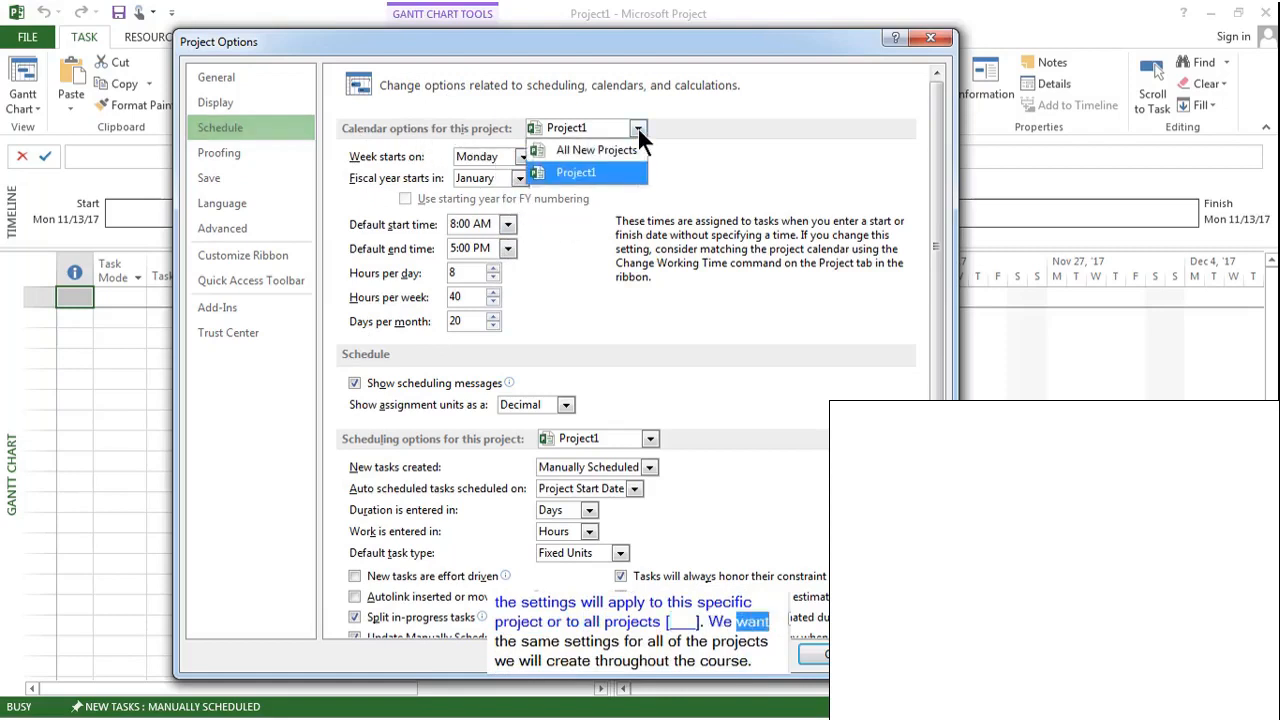
{"action": "left_click", "coordinate": [705, 127]}
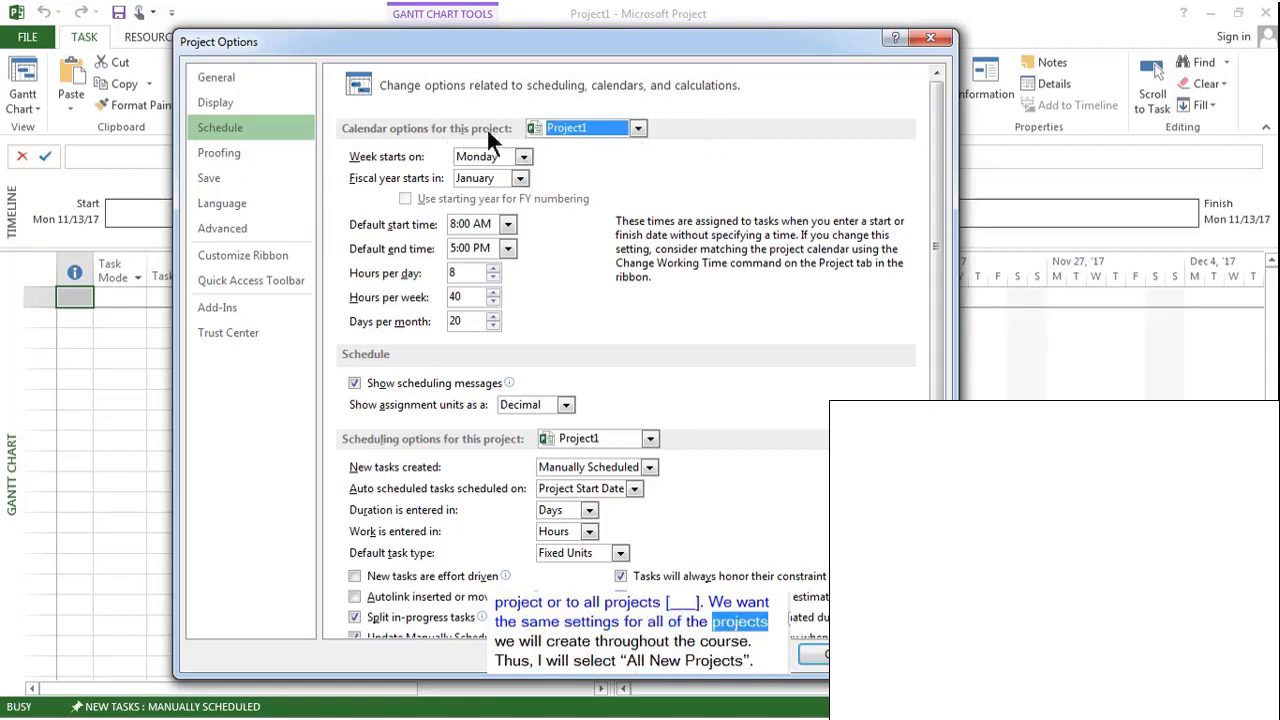
{"action": "left_click", "coordinate": [639, 130]}
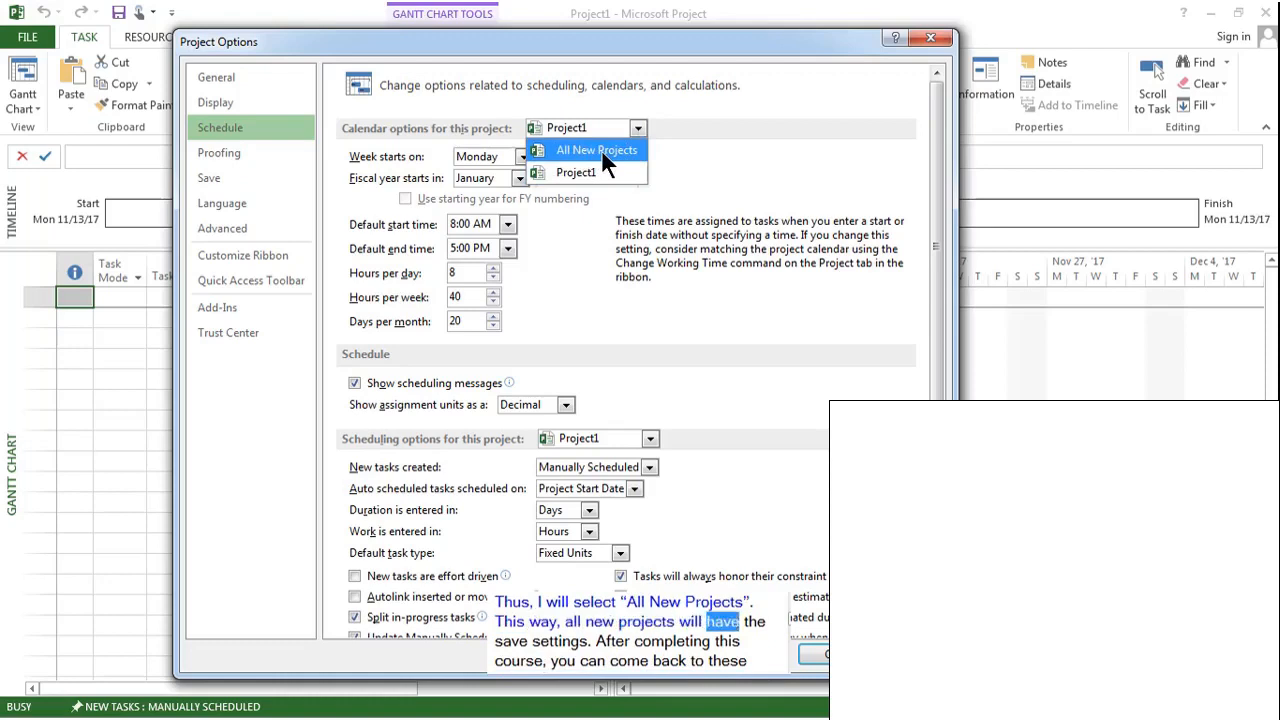
{"action": "left_click", "coordinate": [601, 149]}
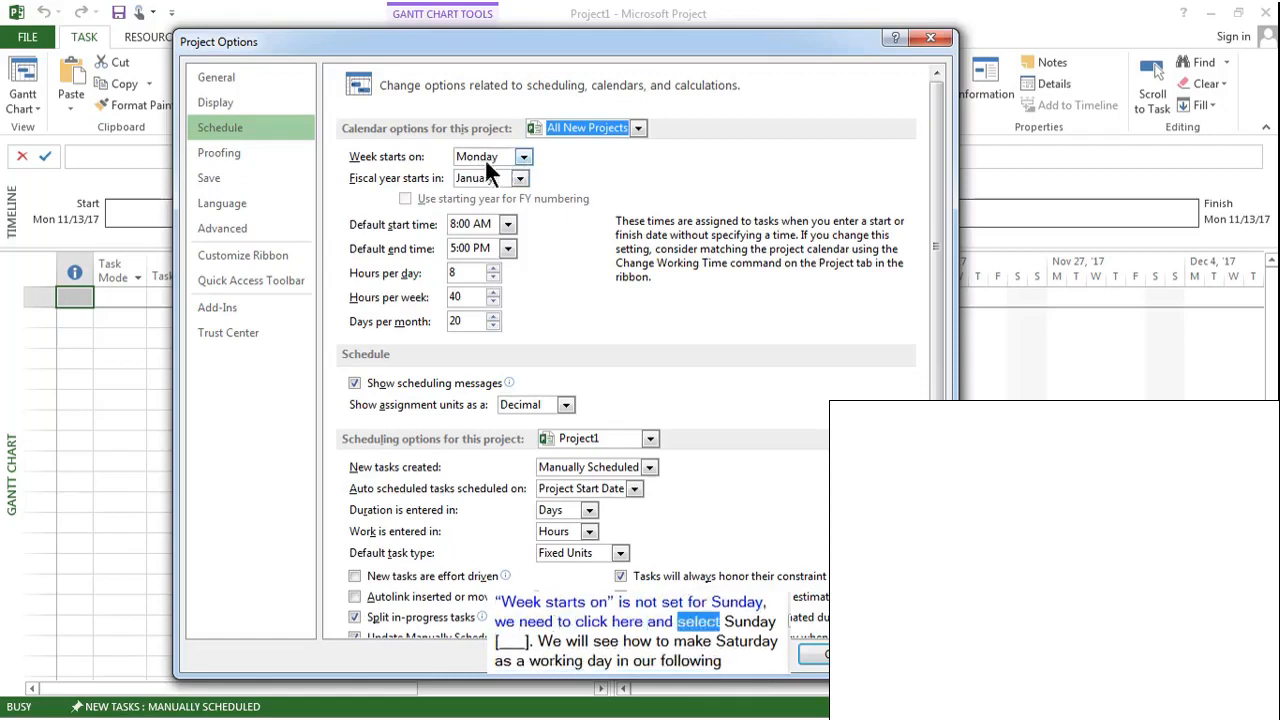
Set the calendar week to start on Sunday and the default end time to 6:00 PM.
{"action": "left_click", "coordinate": [525, 155]}
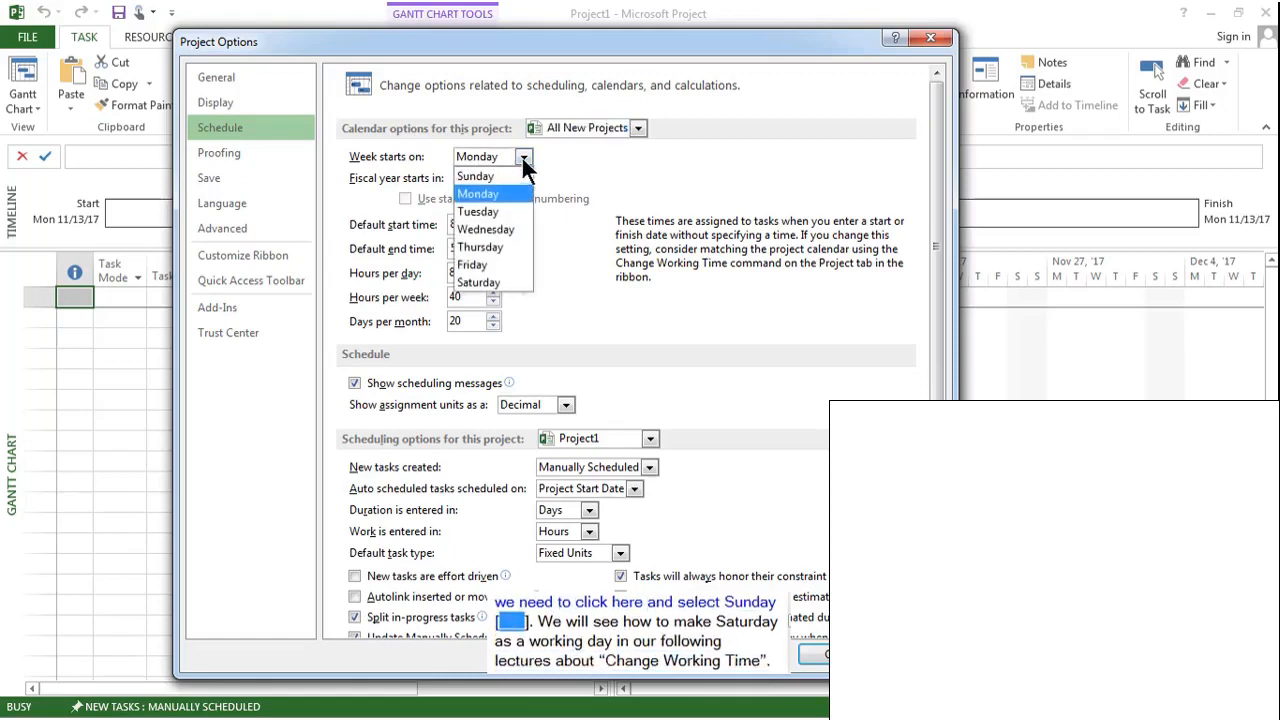
{"action": "left_click", "coordinate": [488, 177]}
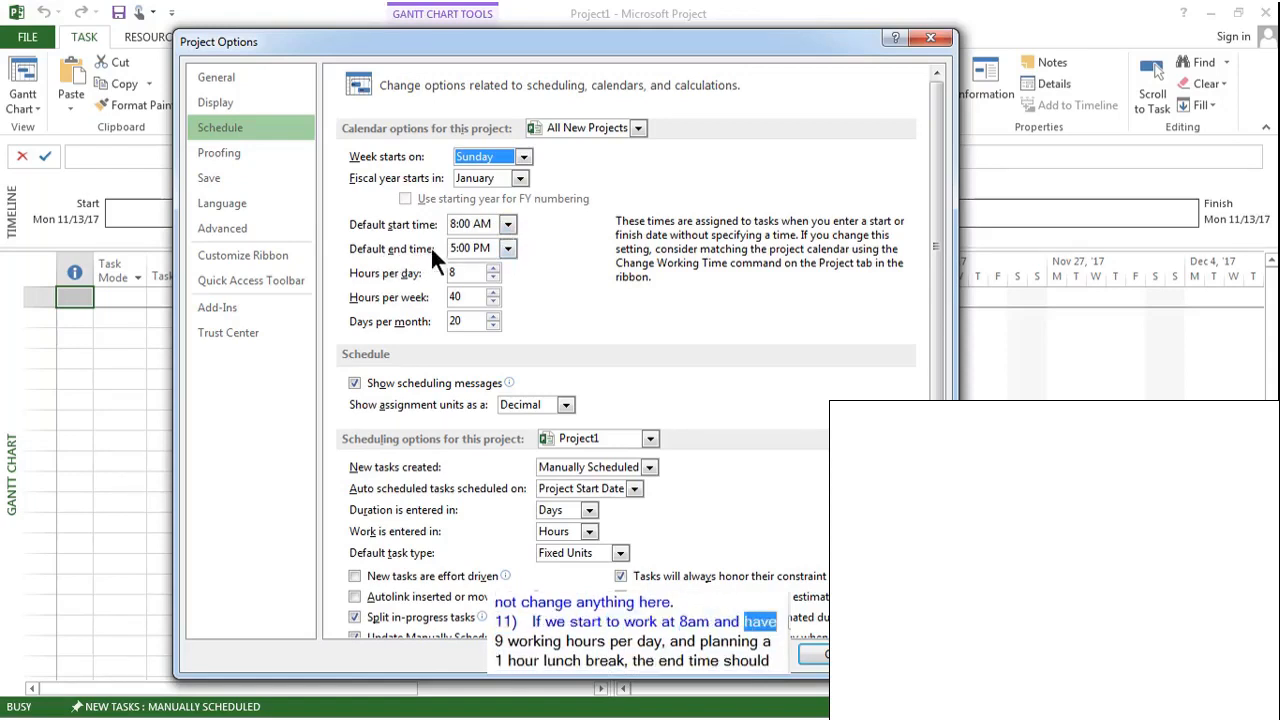
{"action": "left_click", "coordinate": [508, 250]}
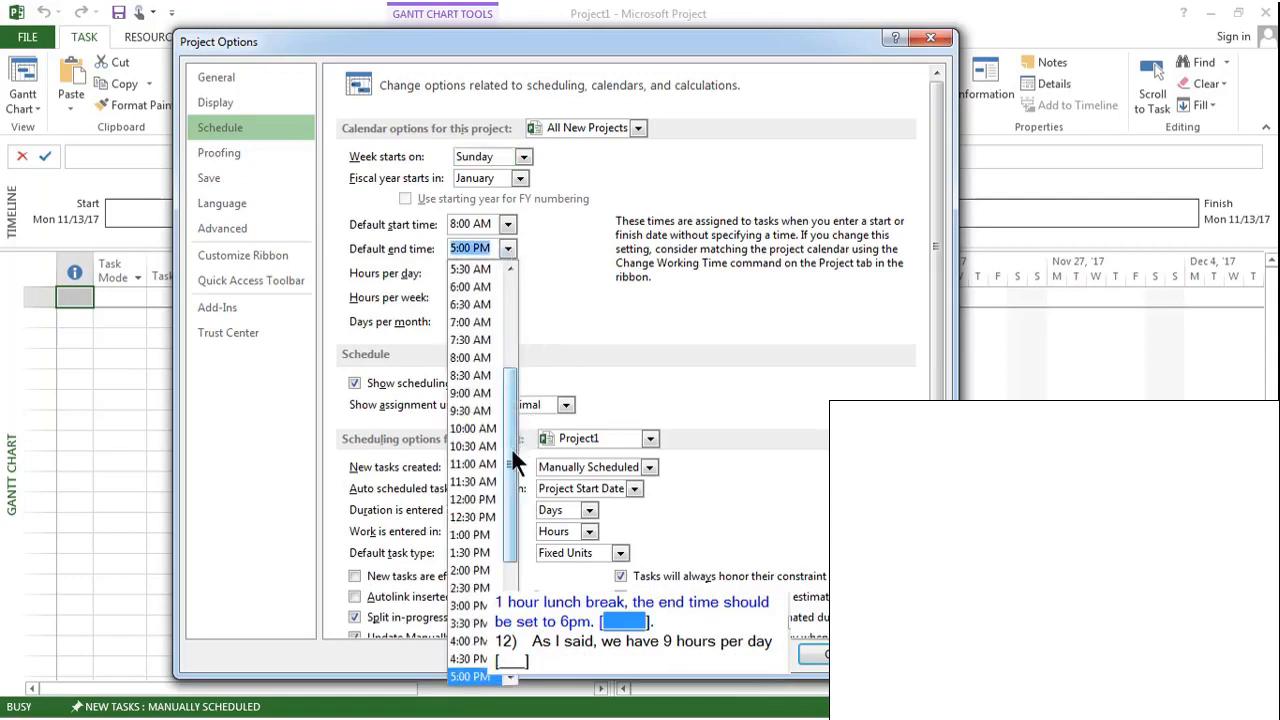
{"action": "left_click_drag", "start_coordinate": [512, 447], "coordinate": [514, 516]}
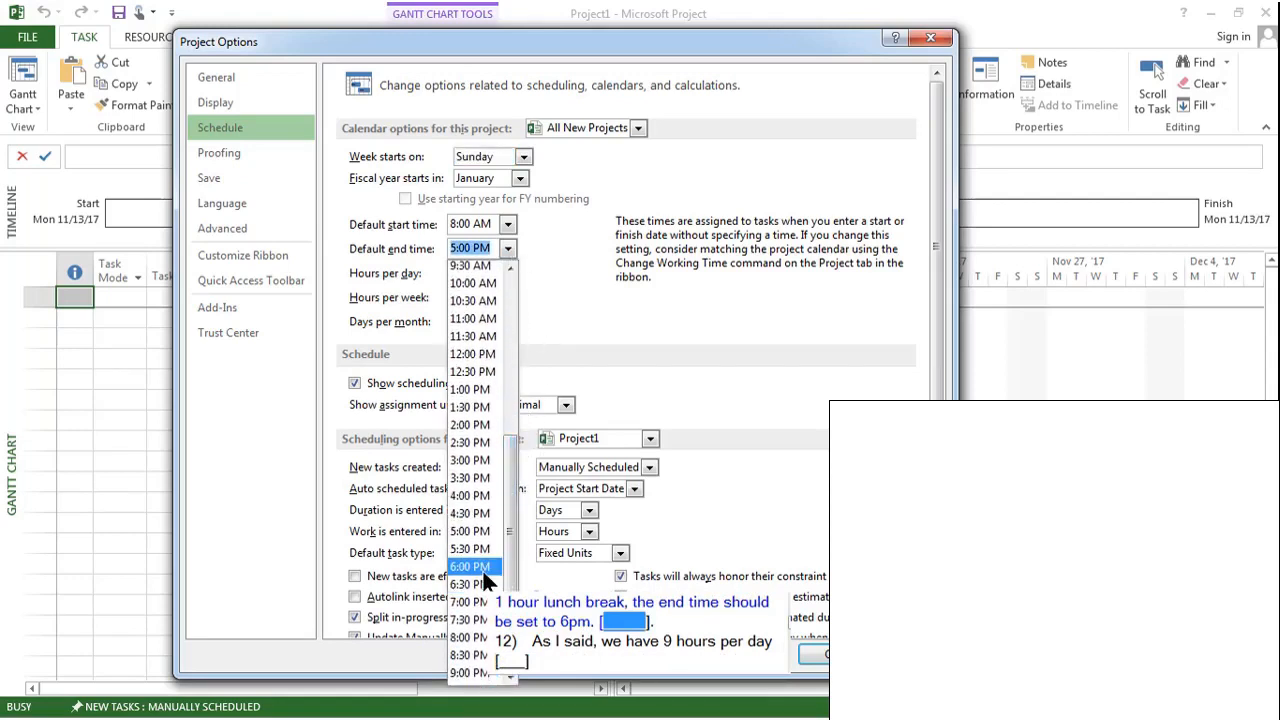
{"action": "left_click", "coordinate": [478, 566]}
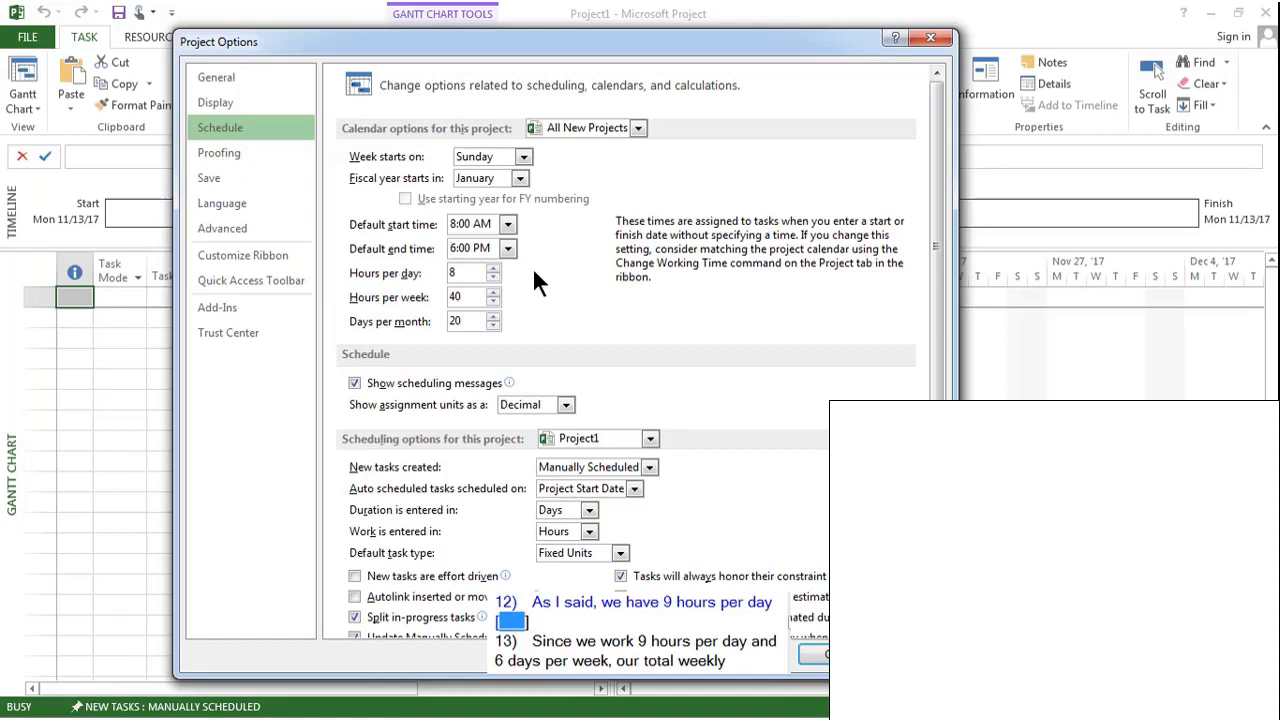
Set the calendar to 9 hours per day, 54 hours per week and 24 days per month.
{"action": "left_click", "coordinate": [481, 271]}
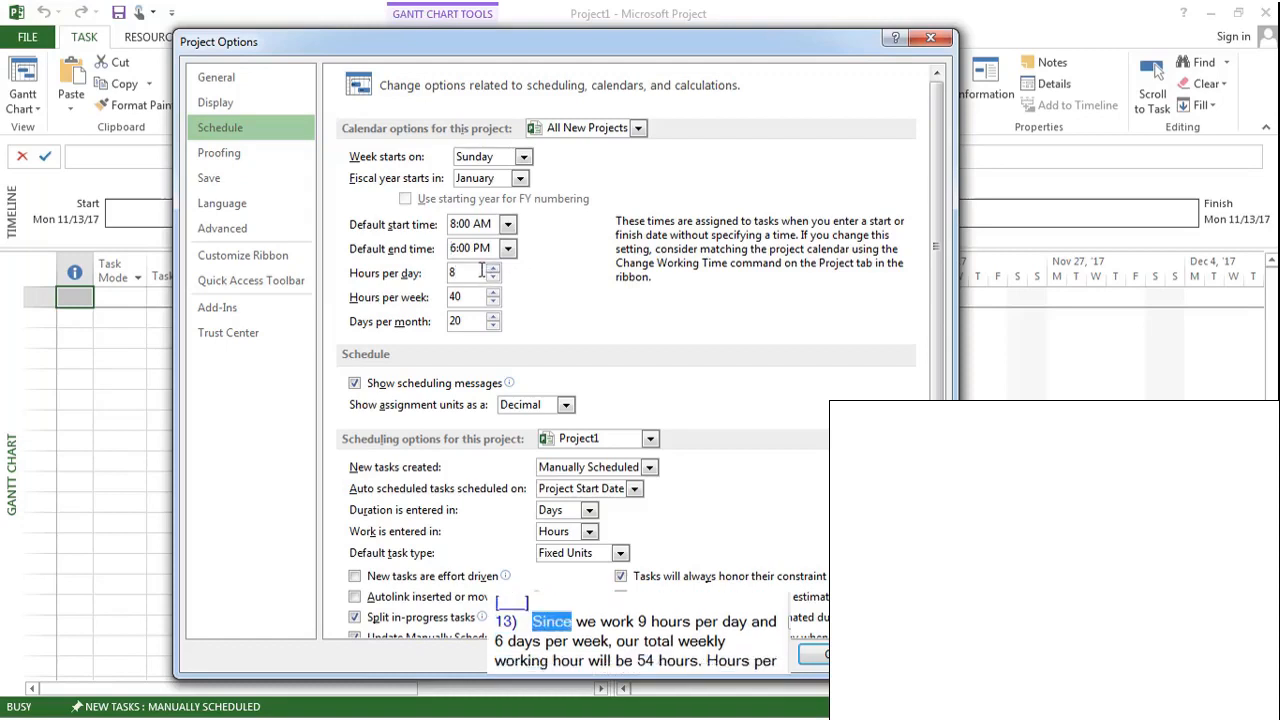
{"action": "key", "text": "BackSpace"}
{"action": "type", "text": "9"}
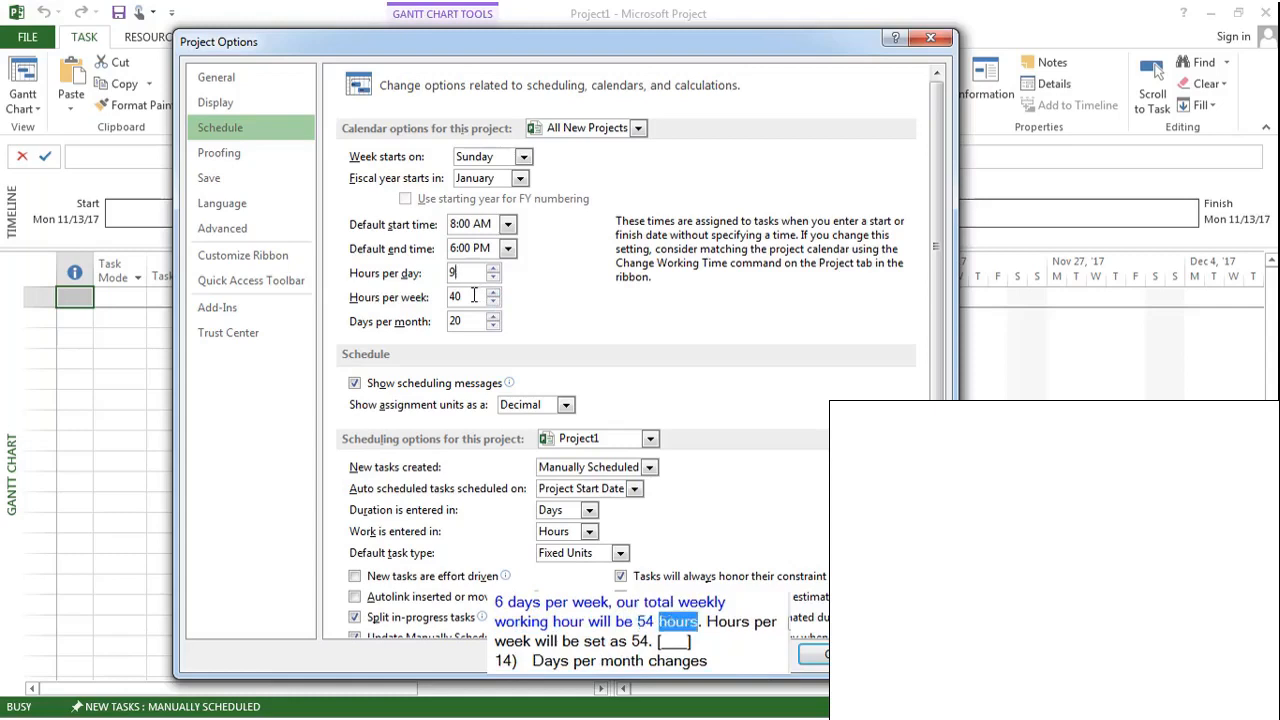
{"action": "key", "text": "Tab"}
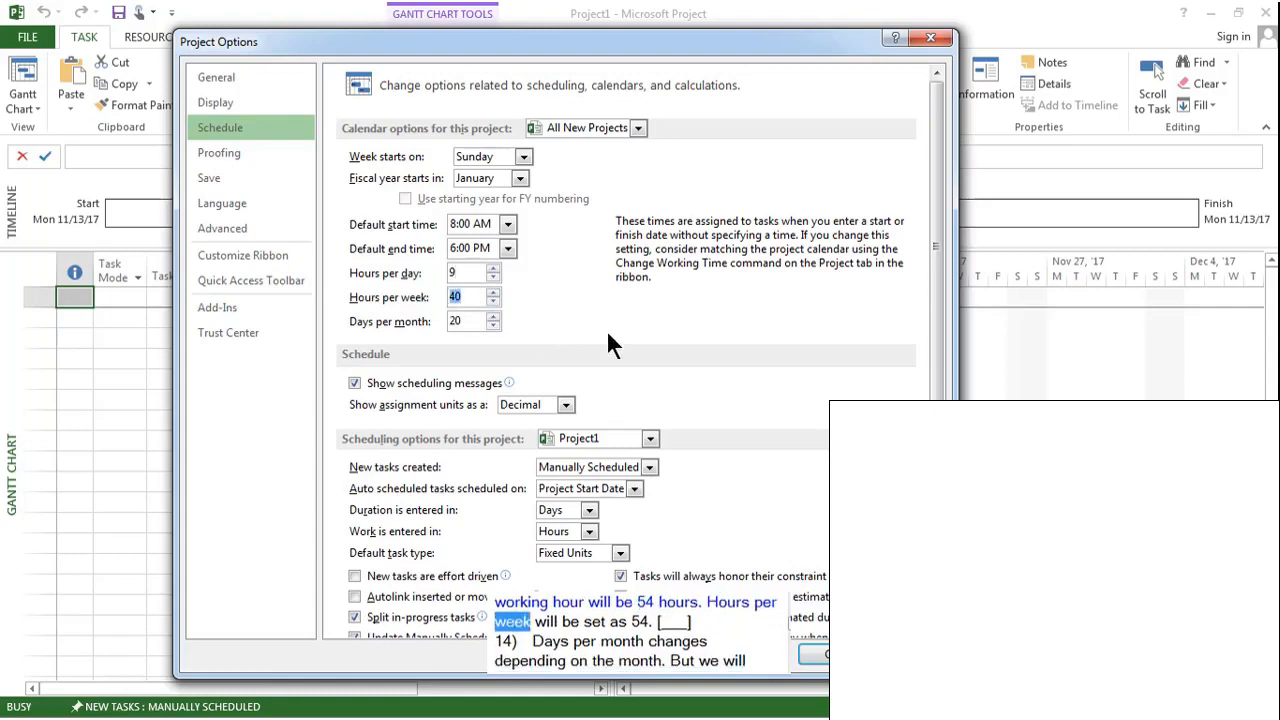
{"action": "type", "text": "54"}
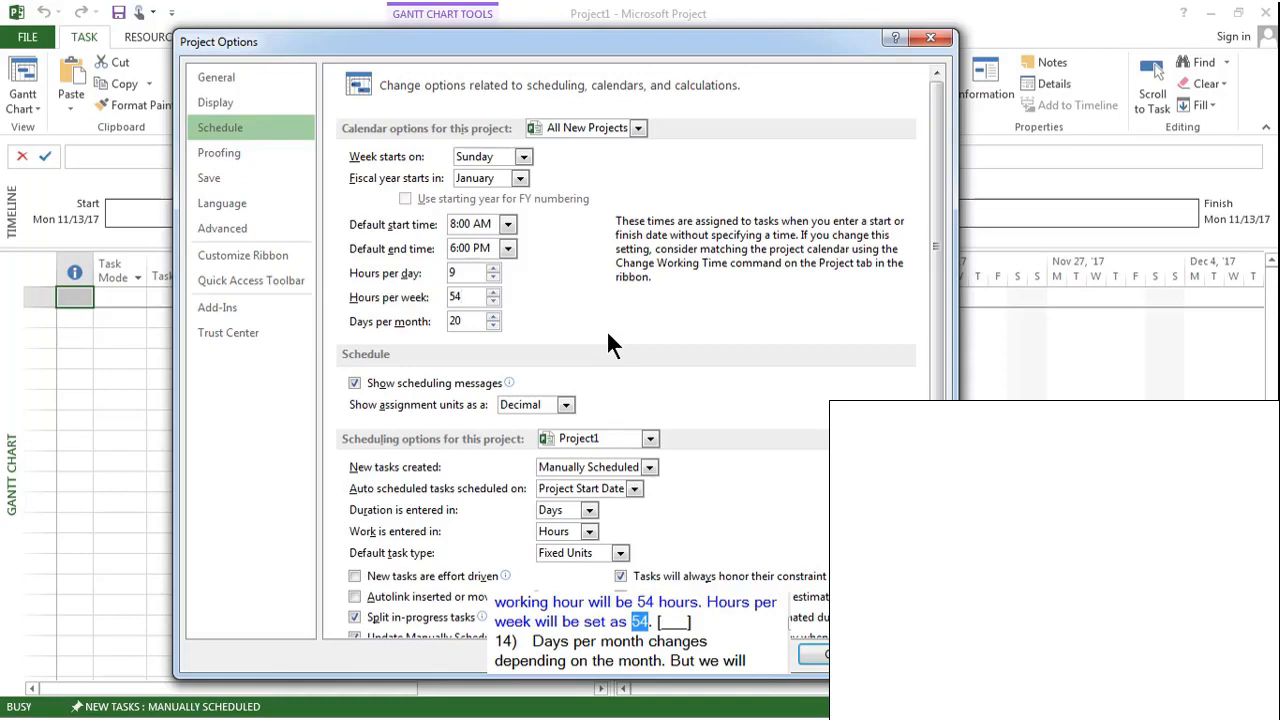
{"action": "double_click", "coordinate": [469, 321]}
{"action": "type", "text": "24"}
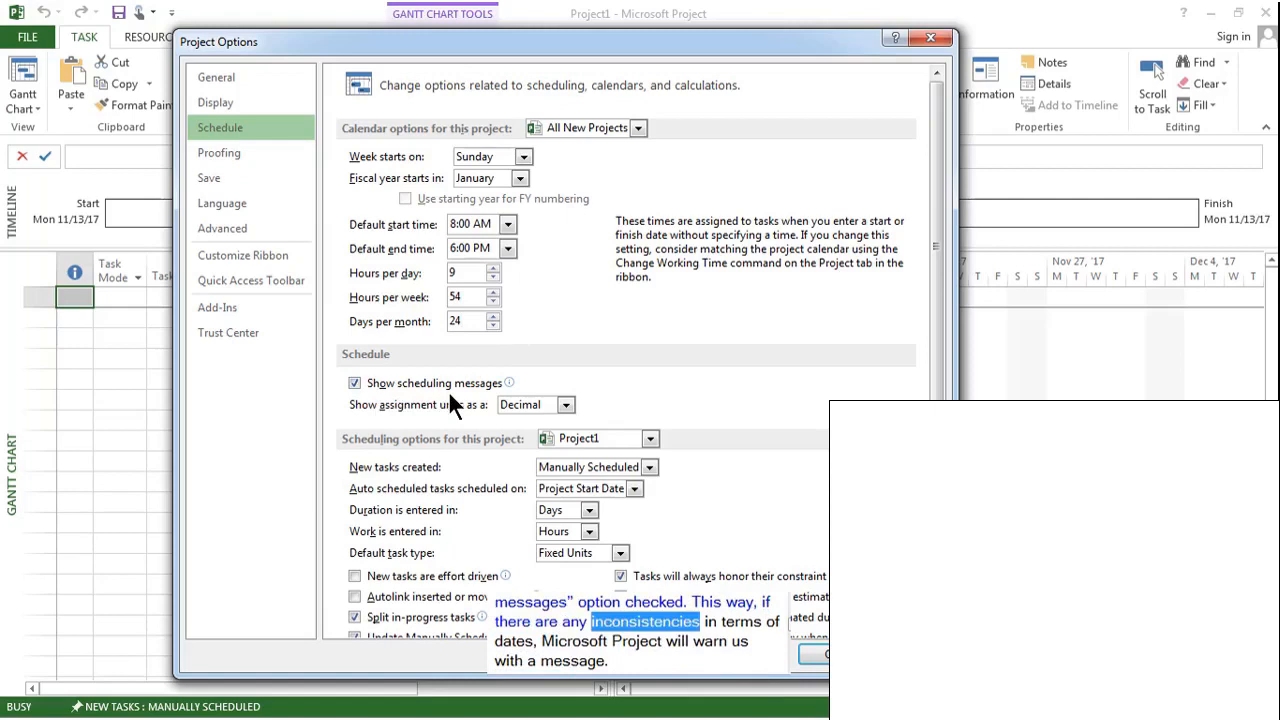
Choose Decimal for showing assignment units and accept the project options.
{"action": "mouse_move", "coordinate": [377, 392]}
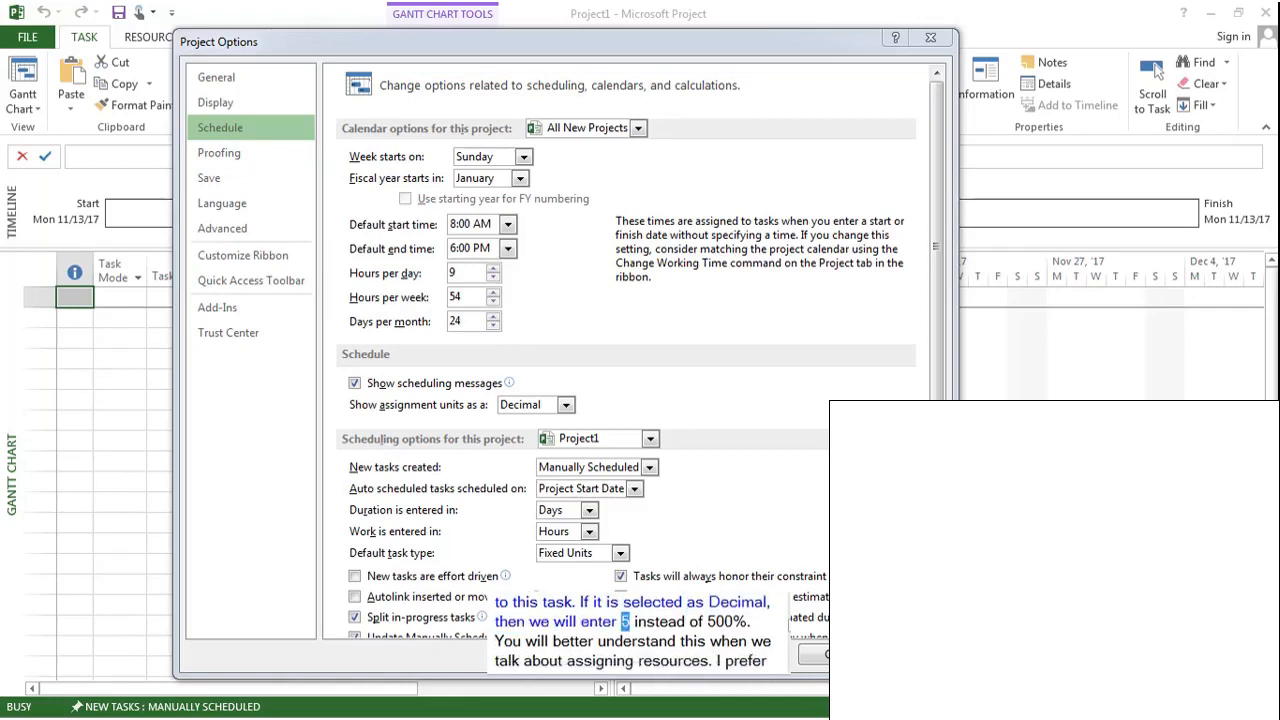
{"action": "left_click", "coordinate": [565, 405]}
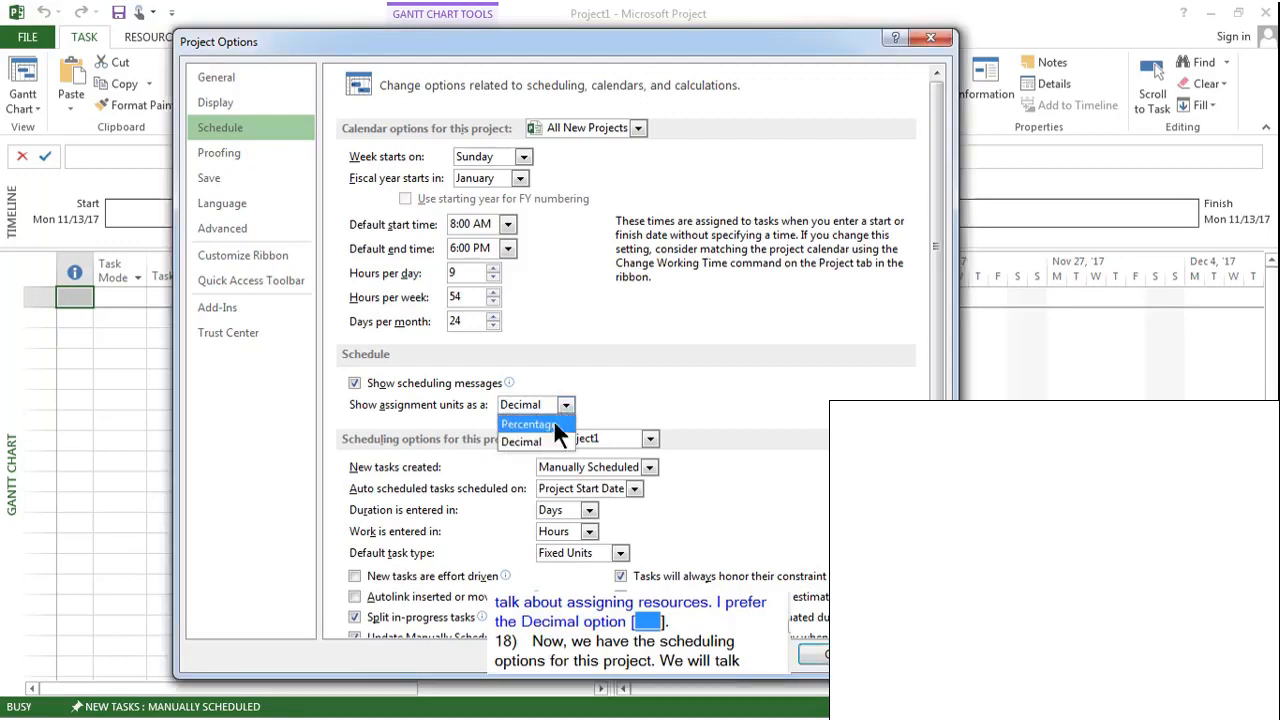
{"action": "left_click", "coordinate": [530, 440]}
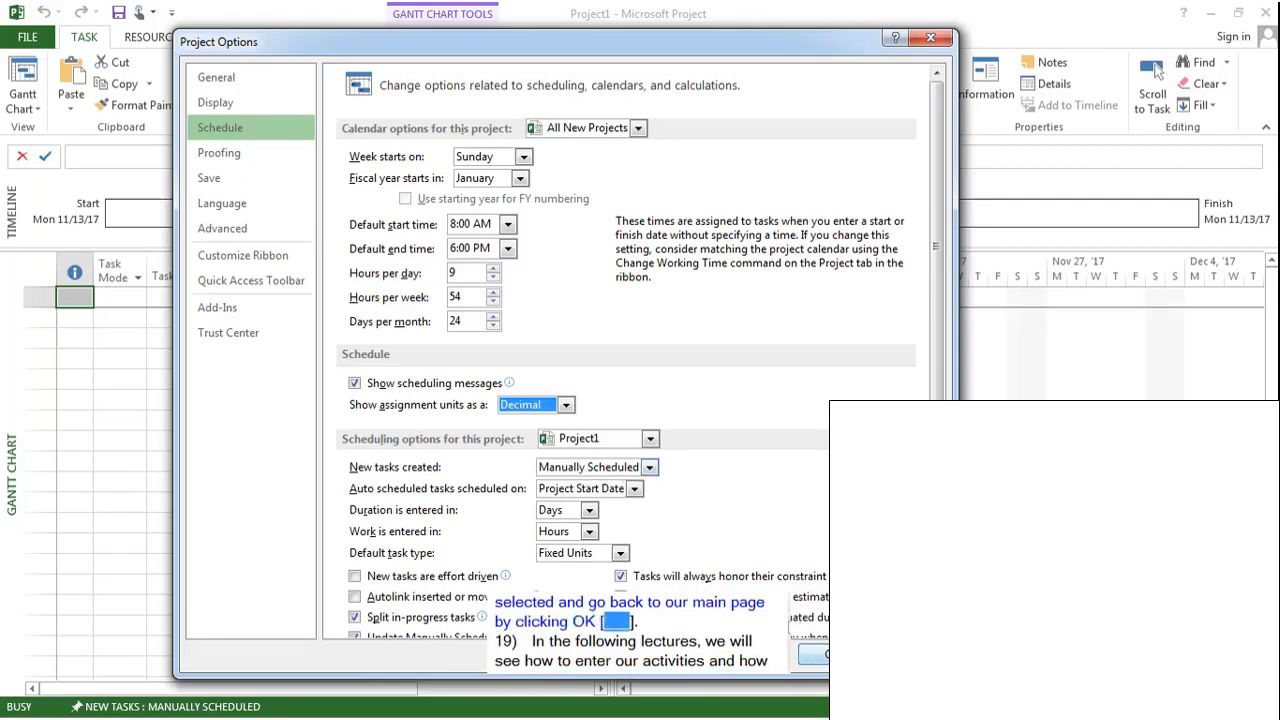
{"action": "left_click", "coordinate": [824, 656]}
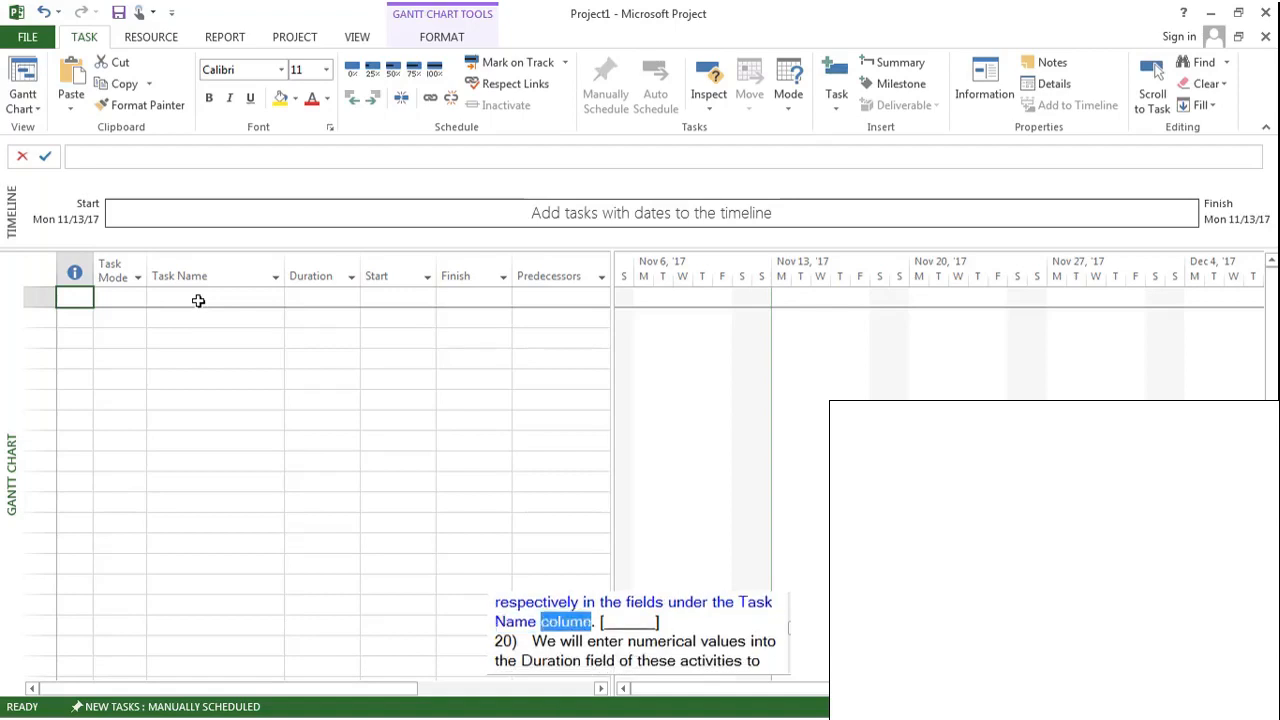
Enter three tasks named A, B and C in the first three rows of the task table.
{"action": "left_click", "coordinate": [198, 300]}
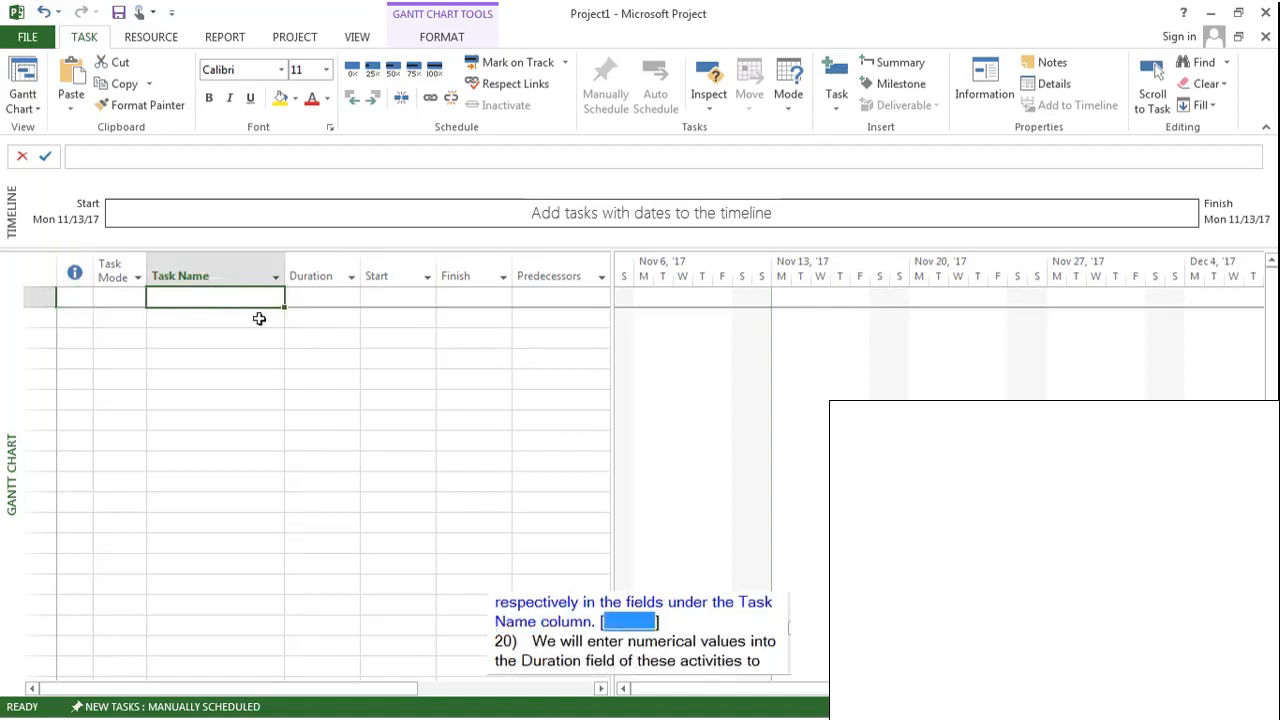
{"action": "type", "text": "A"}
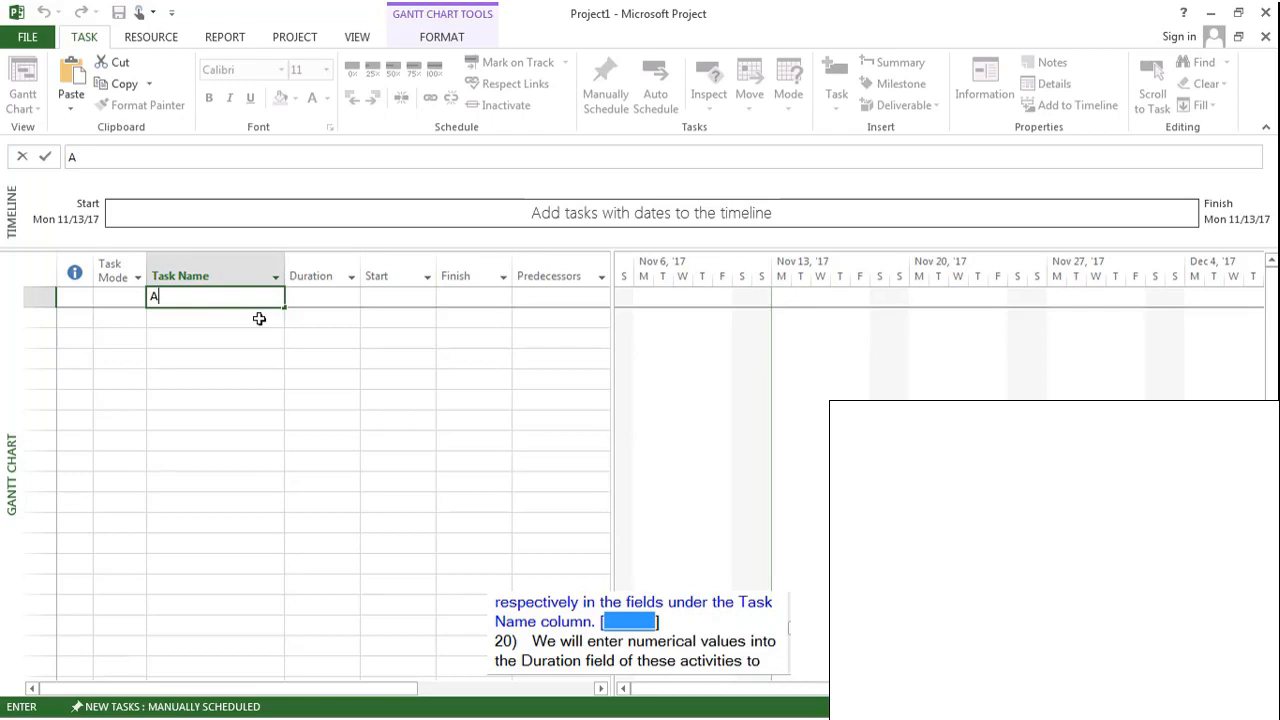
{"action": "key", "text": "Return"}
{"action": "type", "text": "B"}
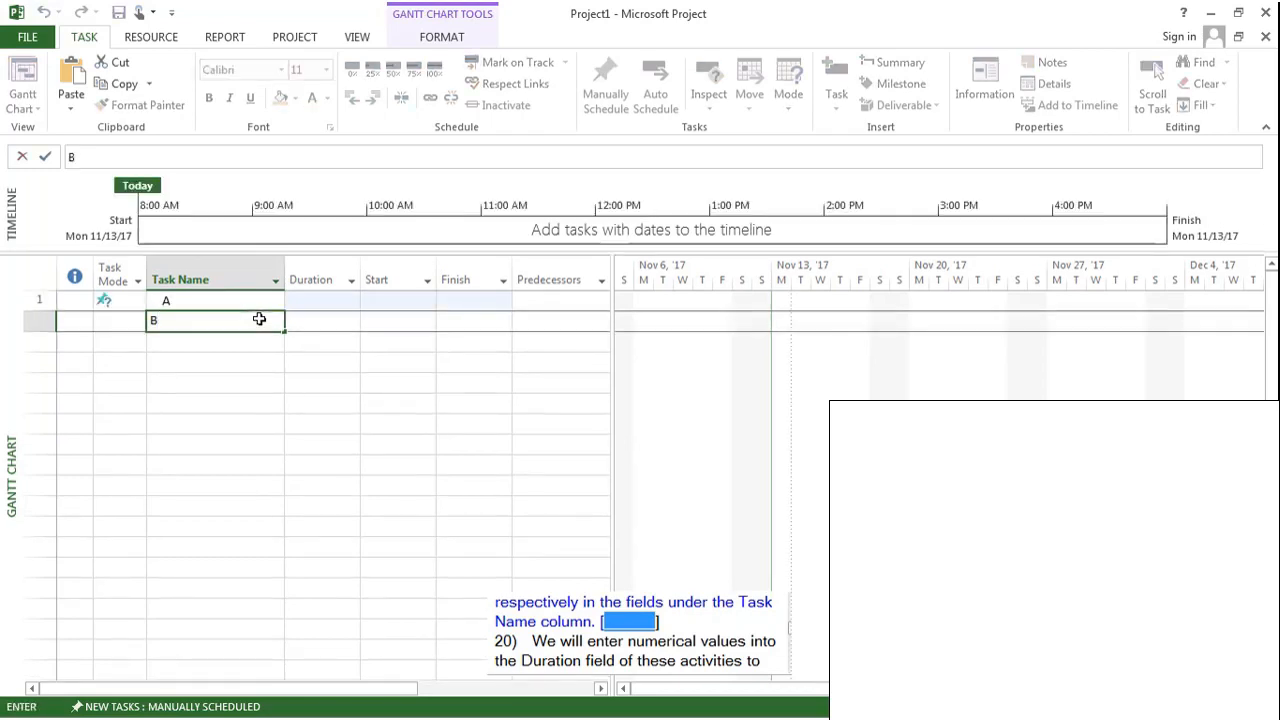
{"action": "key", "text": "Return"}
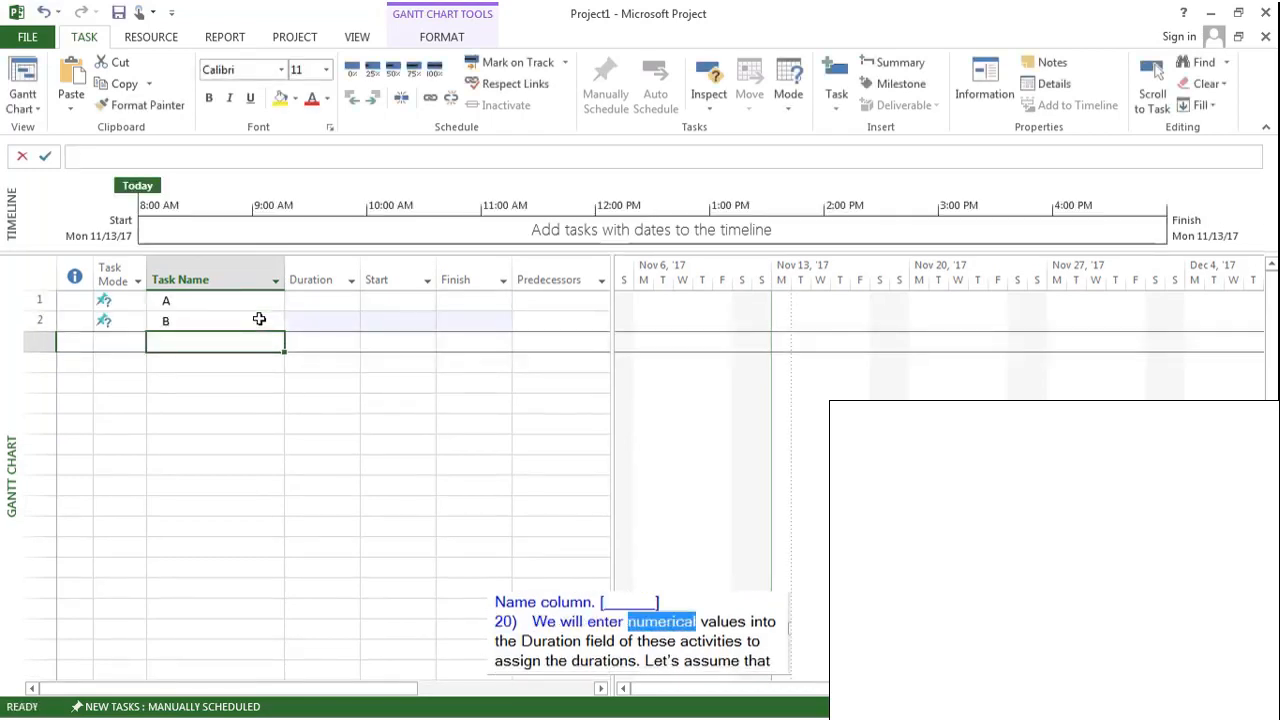
{"action": "type", "text": "C"}
{"action": "key", "text": "Return"}
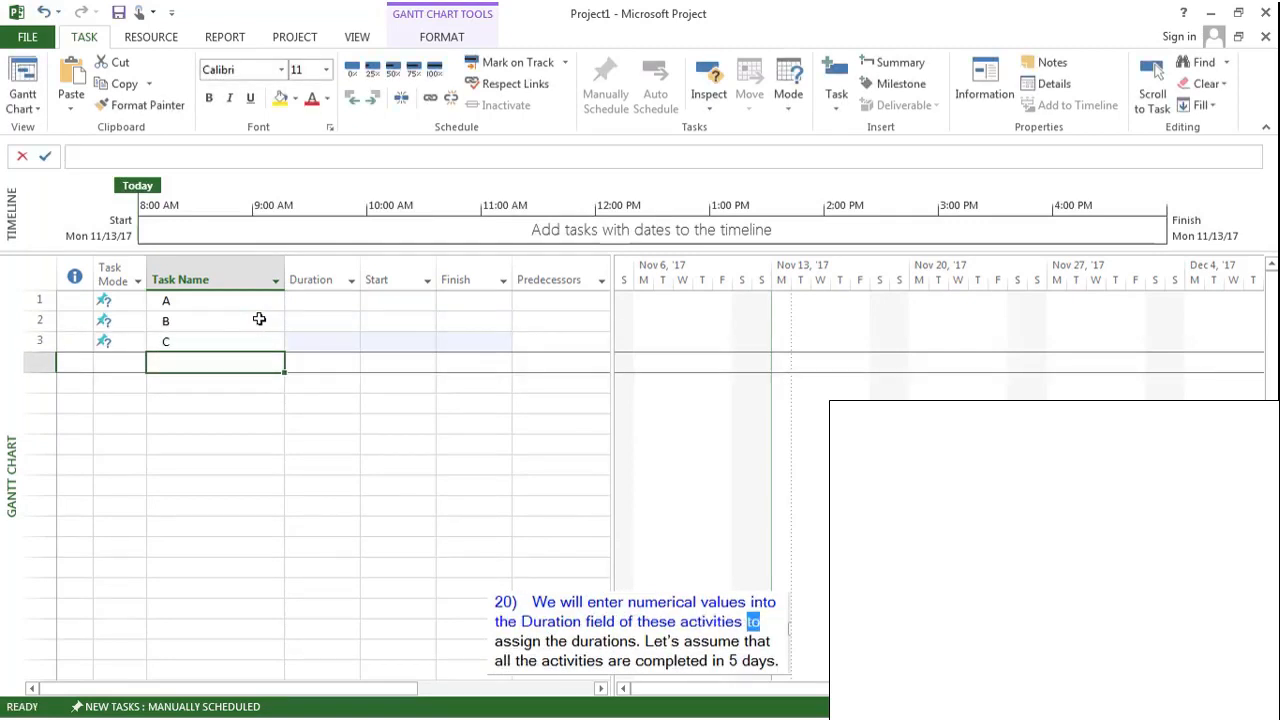
Set the duration of tasks A, B and C to 5 days each.
{"action": "left_click", "coordinate": [316, 303]}
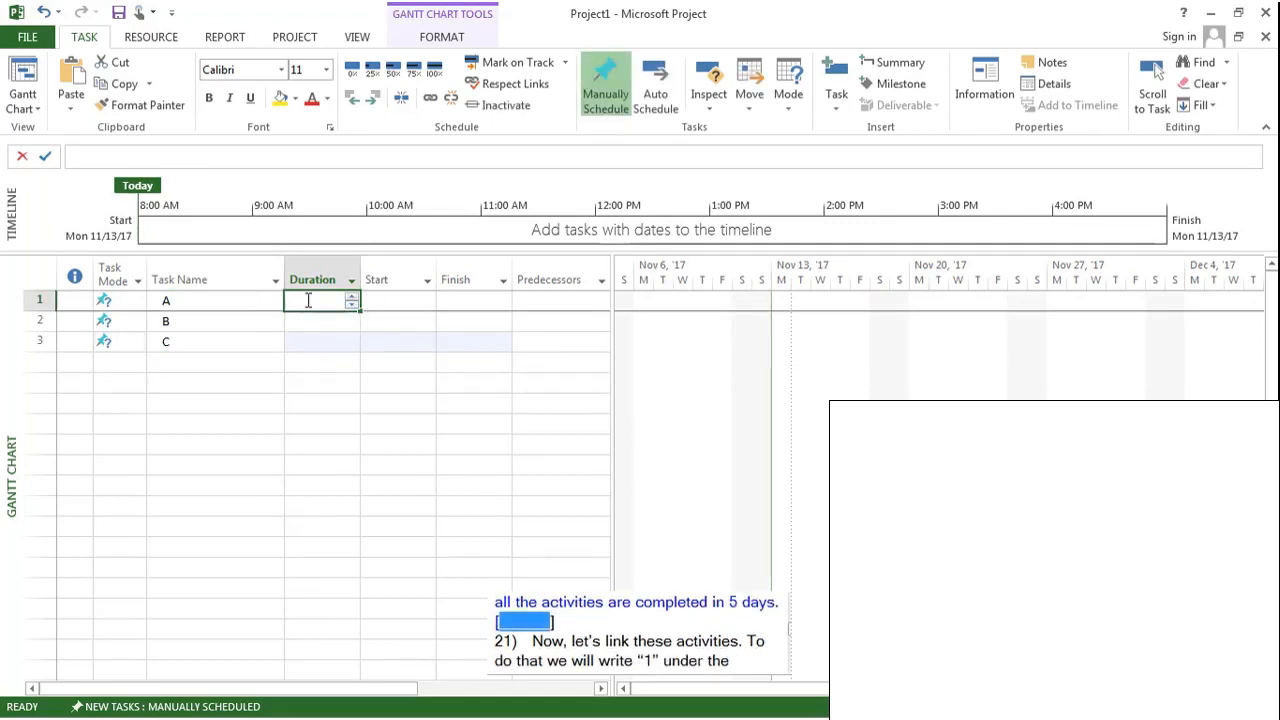
{"action": "type", "text": "5"}
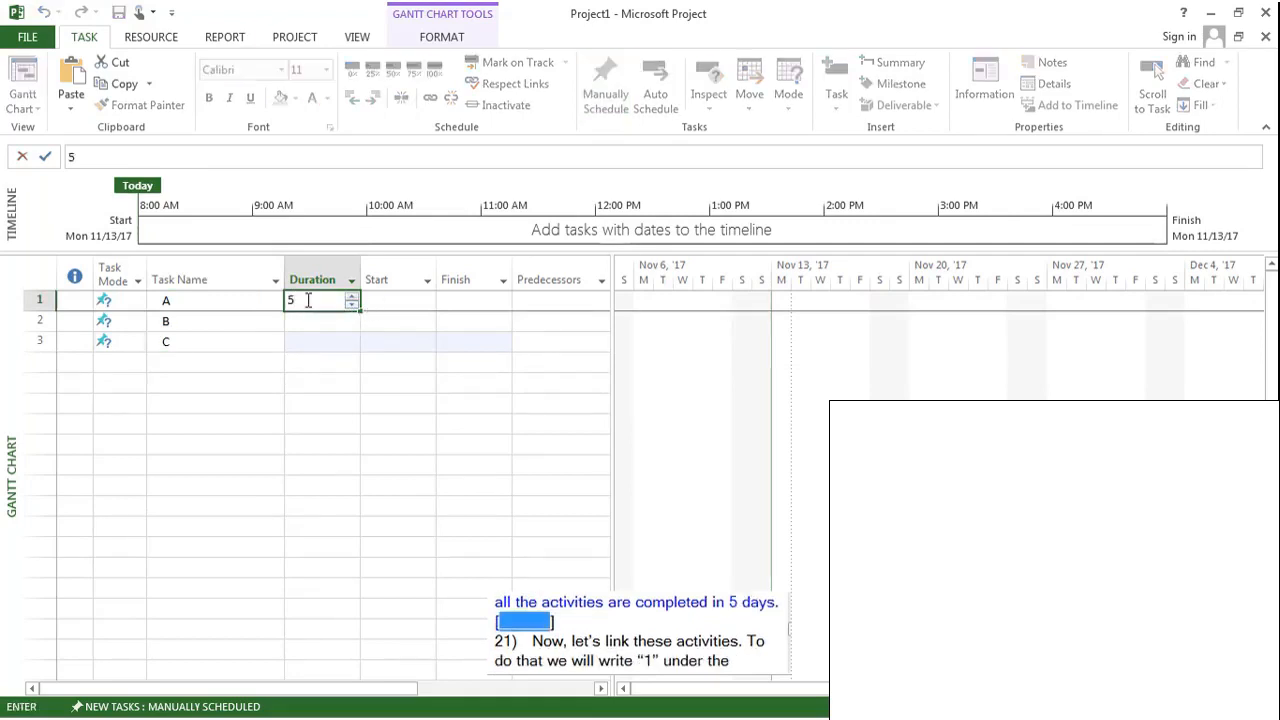
{"action": "key", "text": "Return"}
{"action": "type", "text": "5"}
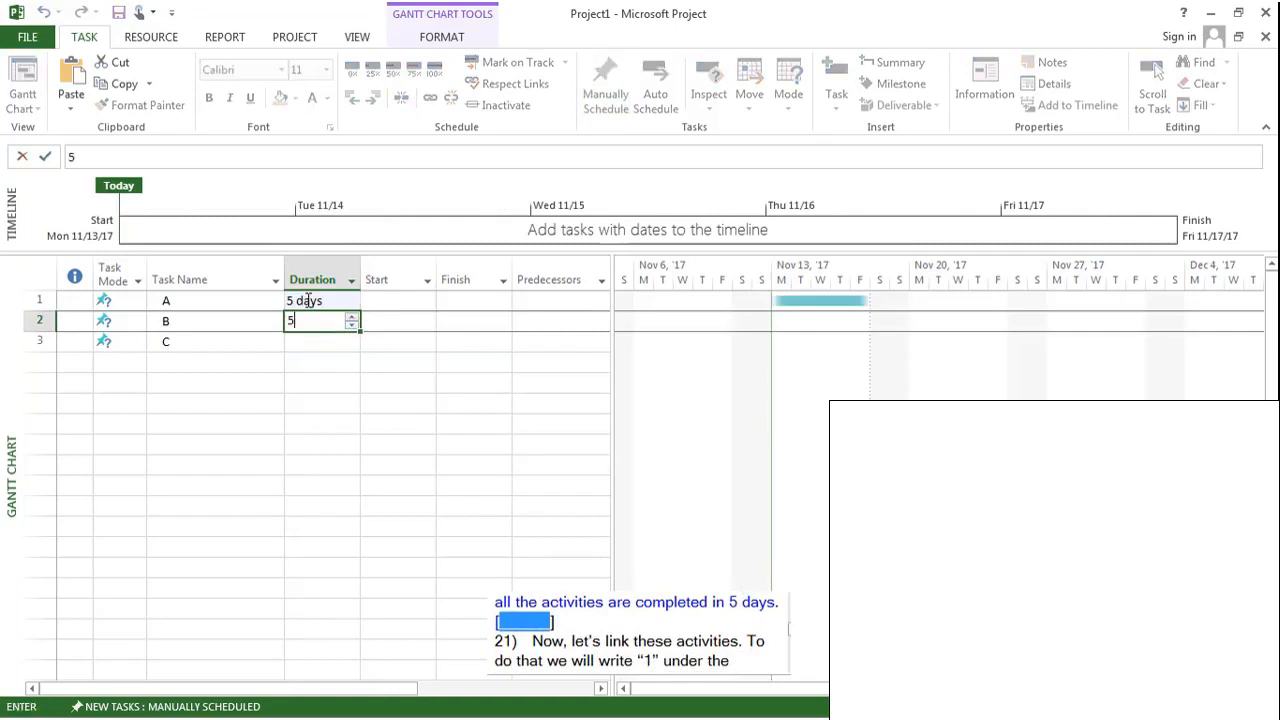
{"action": "key", "text": "Return"}
{"action": "type", "text": "5"}
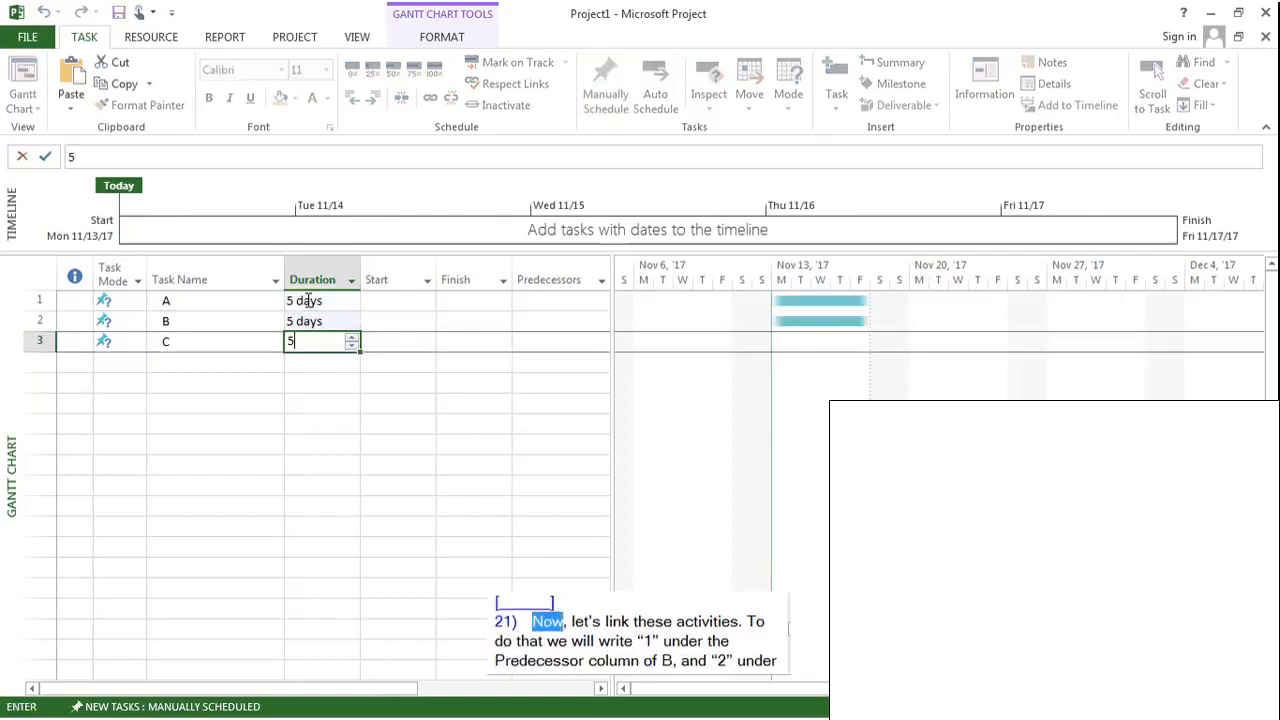
{"action": "key", "text": "Return"}
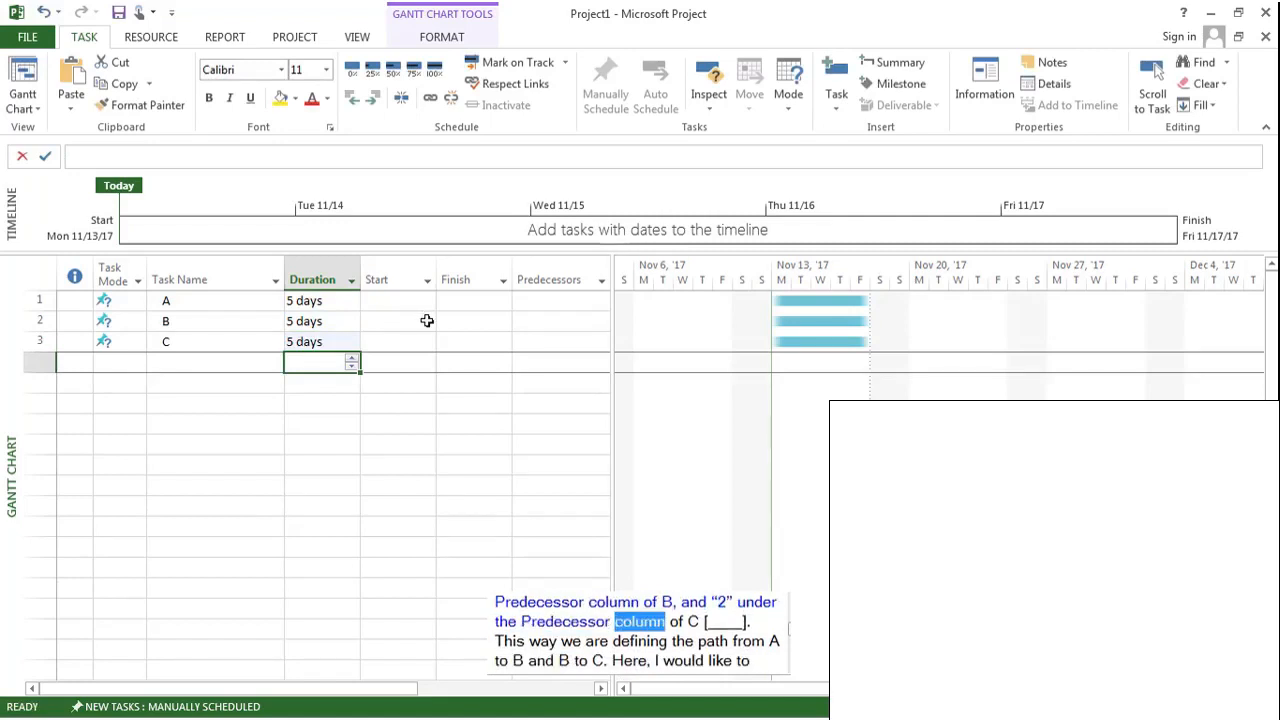
Link the tasks in sequence by giving B the predecessor 1 and C the predecessor 2.
{"action": "left_click", "coordinate": [543, 323]}
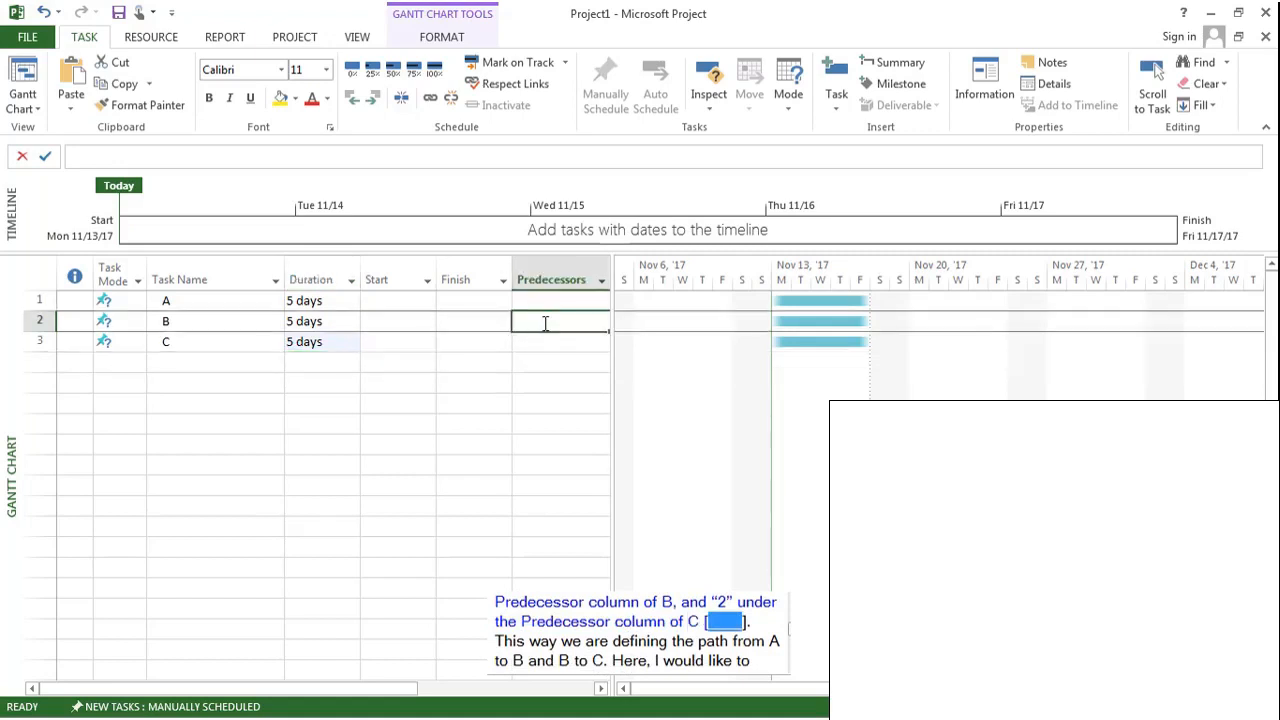
{"action": "type", "text": "1"}
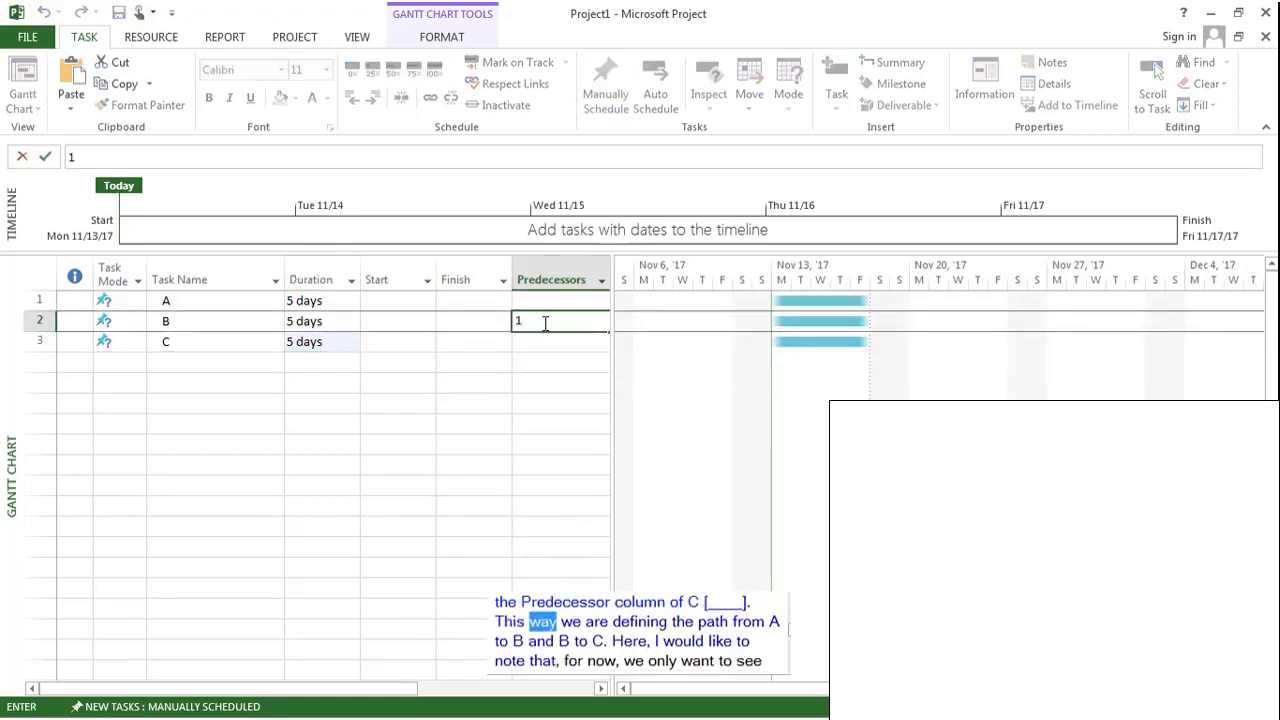
{"action": "key", "text": "Return"}
{"action": "type", "text": "2"}
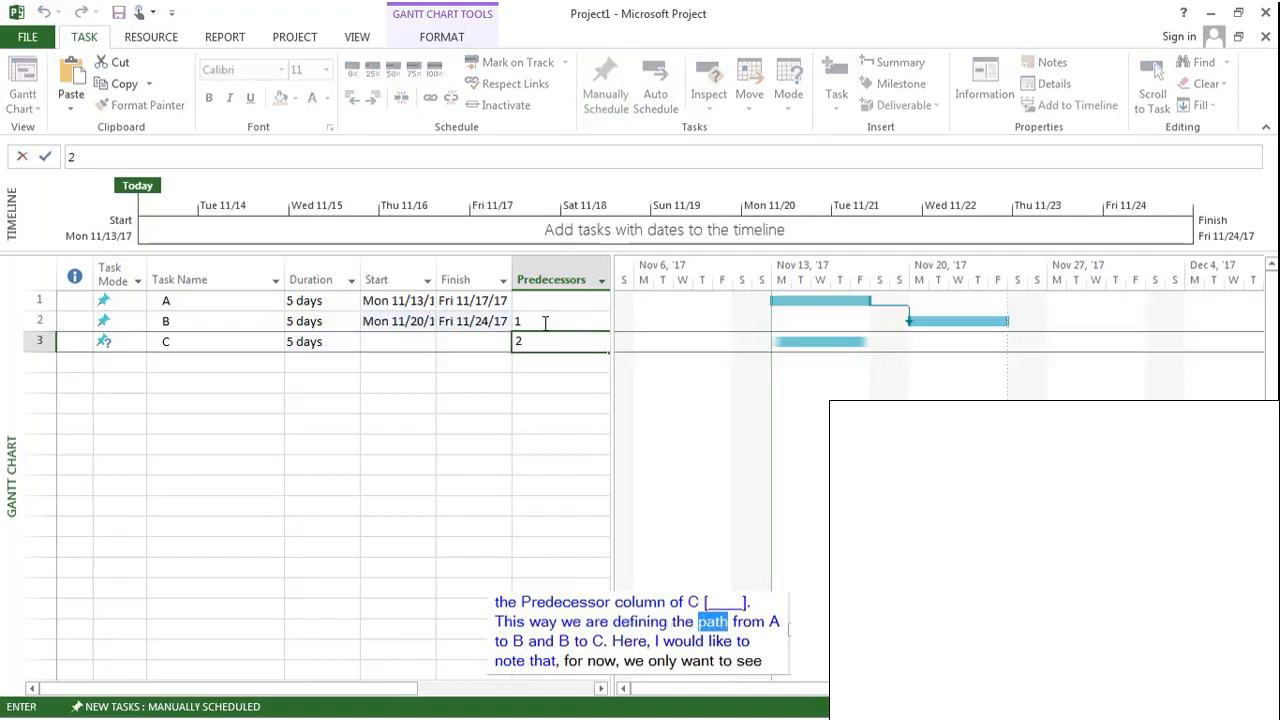
{"action": "key", "text": "Return"}
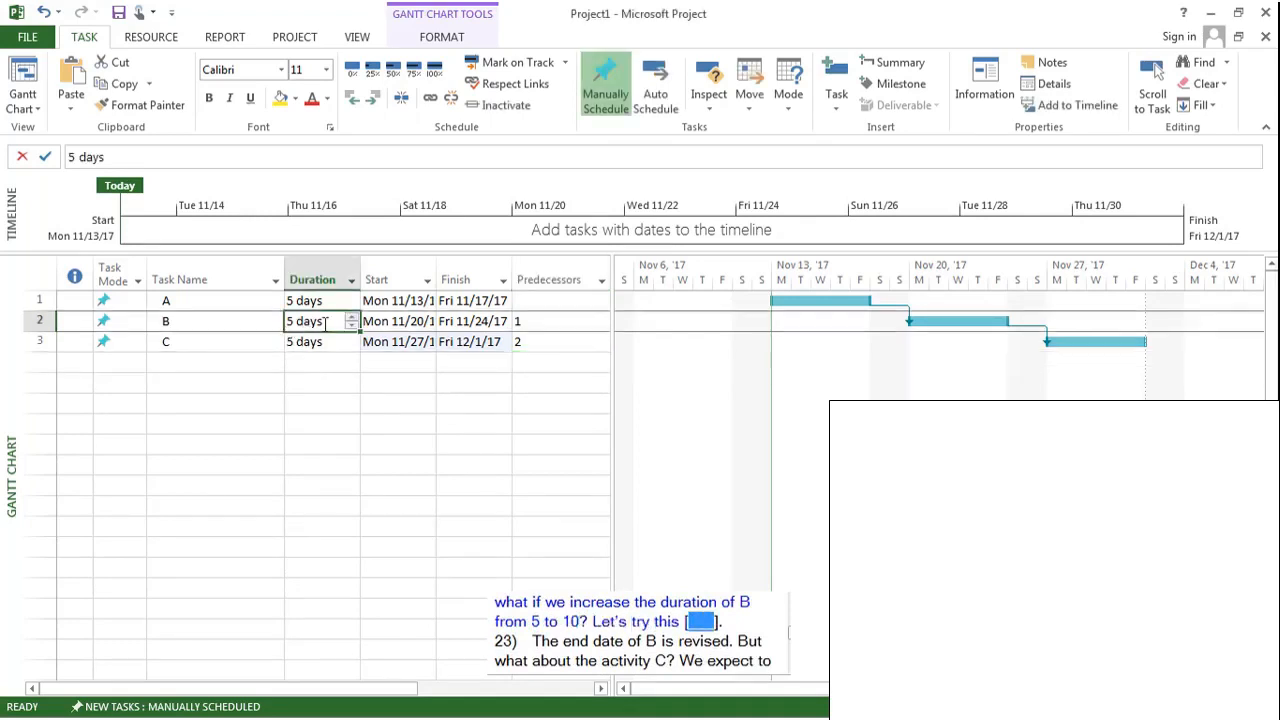
Set the duration of task B to 10 days.
{"action": "type", "text": "10"}
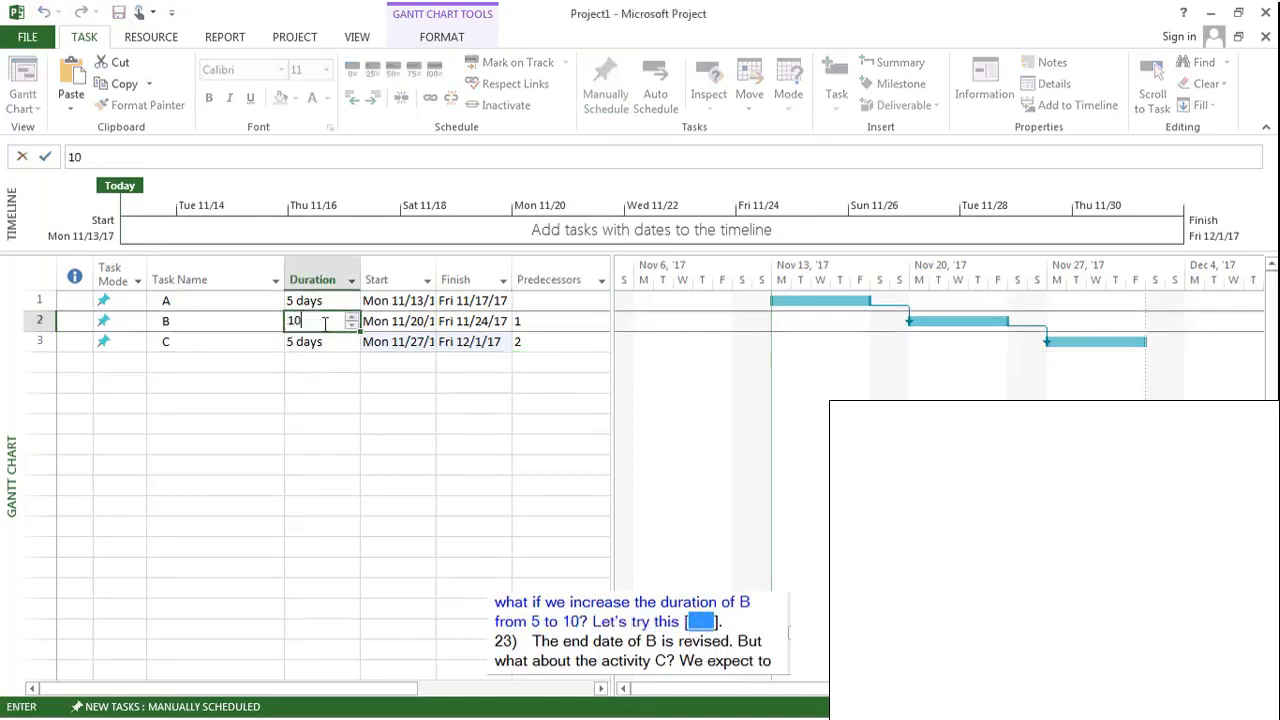
{"action": "key", "text": "Return"}
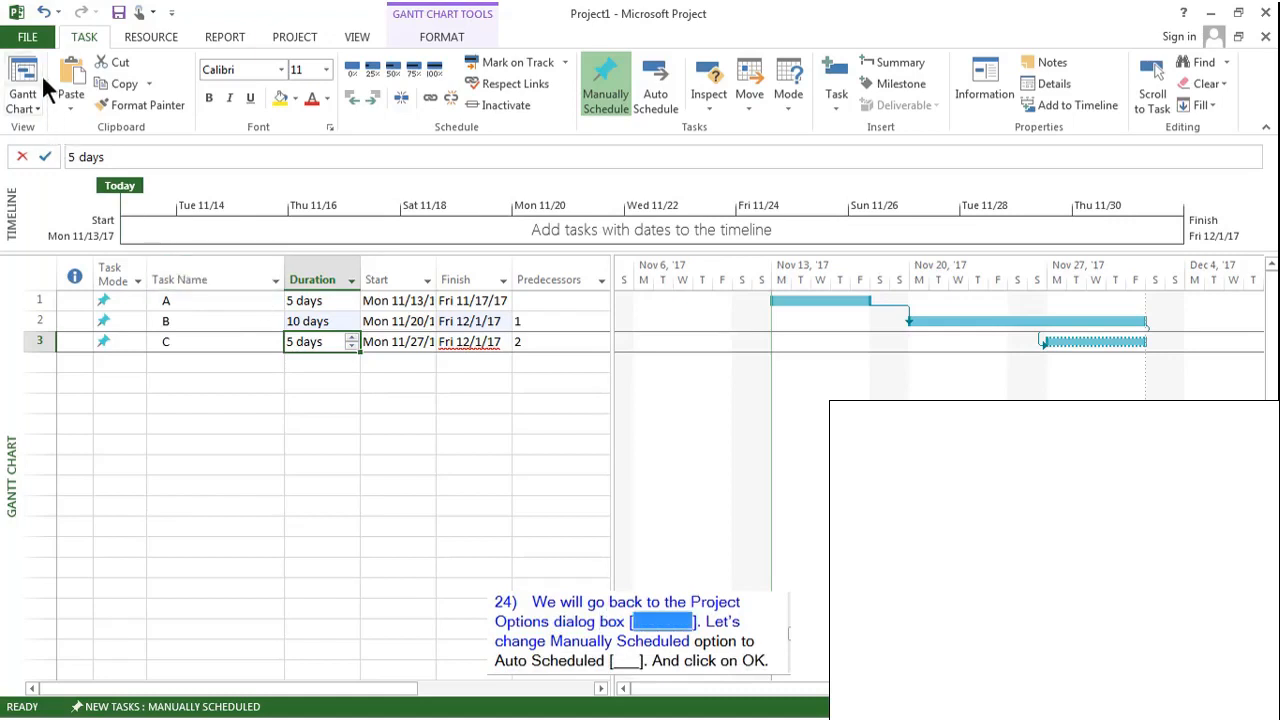
Change the project's scheduling option for newly created tasks to Auto Scheduled and accept the project options.
{"action": "left_click", "coordinate": [37, 37]}
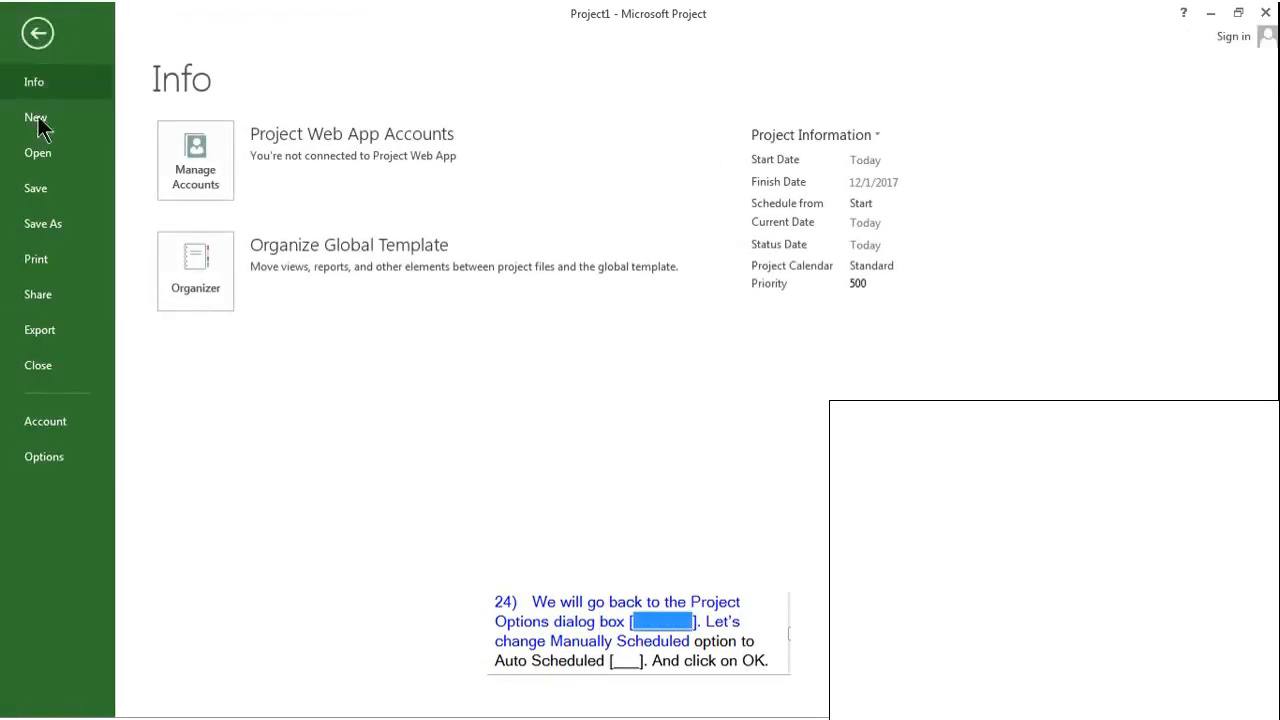
{"action": "left_click", "coordinate": [54, 458]}
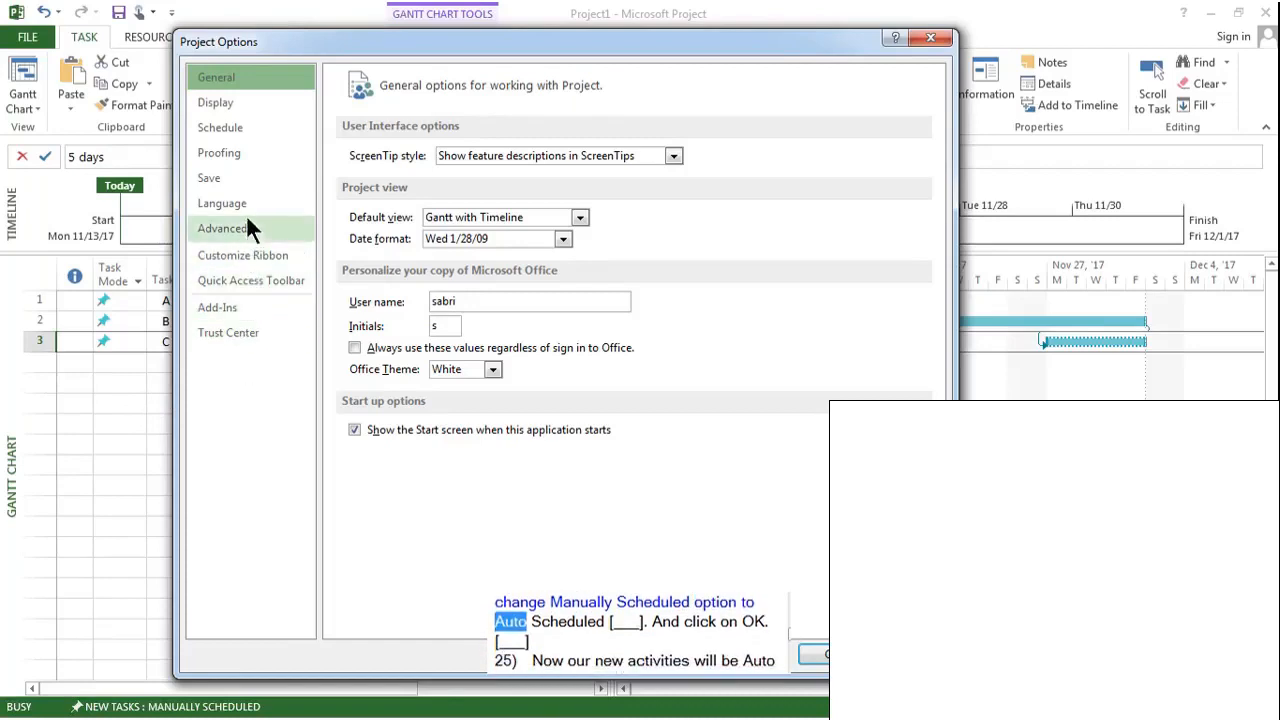
{"action": "left_click", "coordinate": [253, 129]}
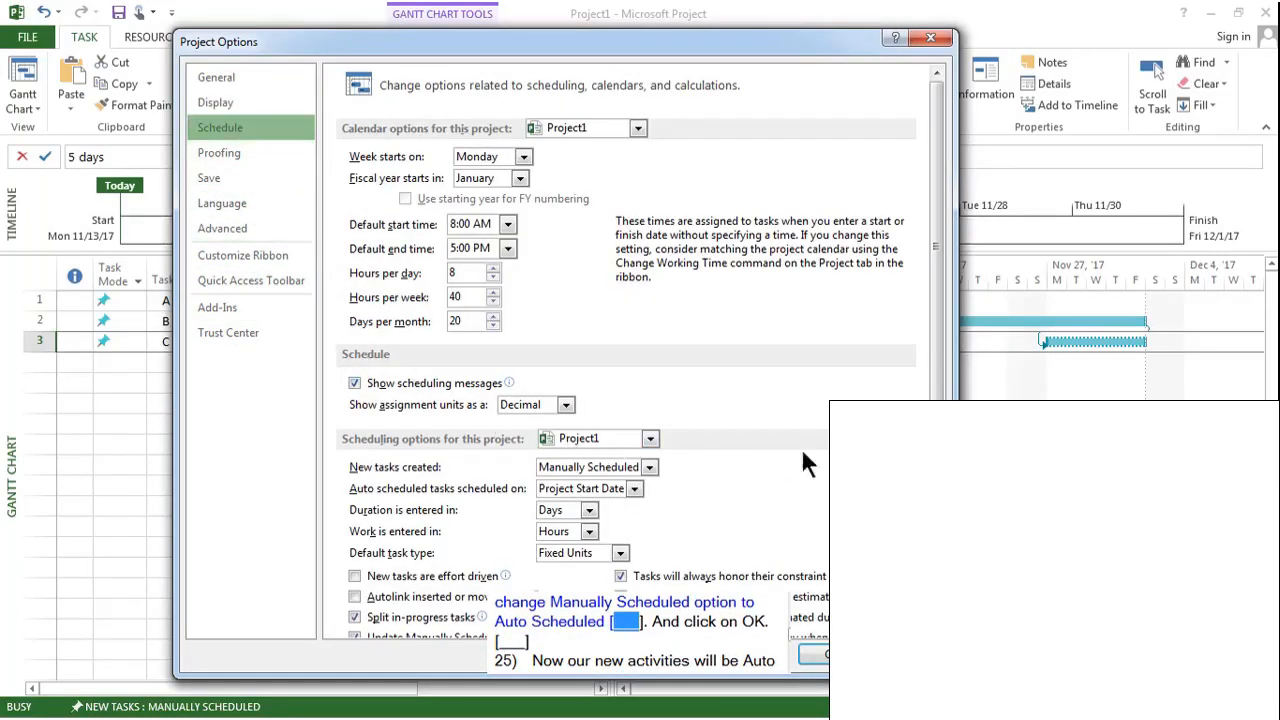
{"action": "left_click", "coordinate": [646, 467]}
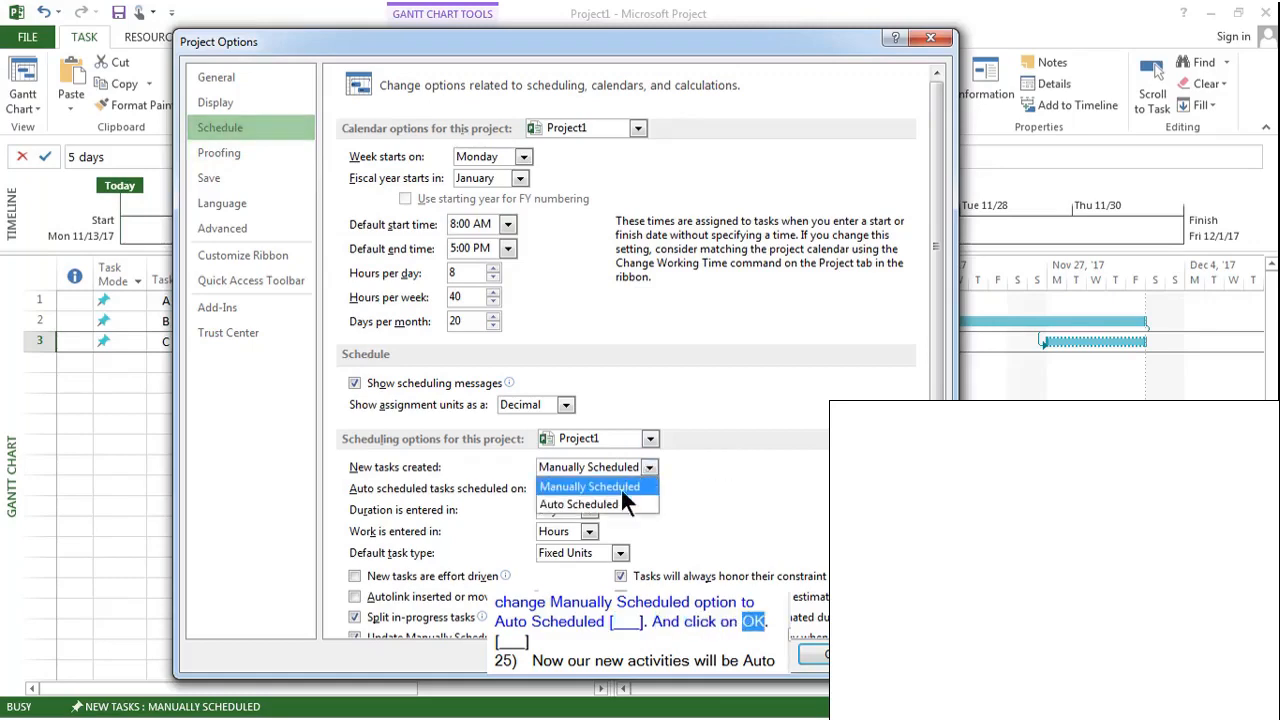
{"action": "left_click", "coordinate": [621, 504]}
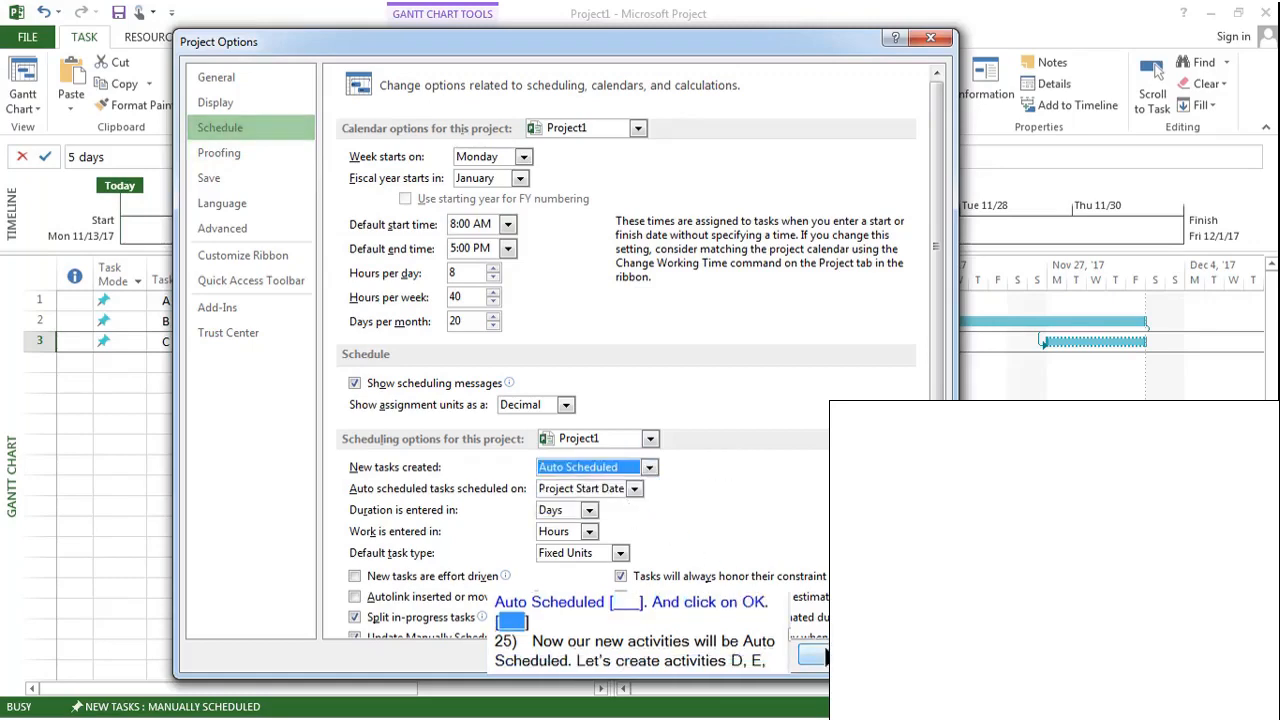
{"action": "left_click", "coordinate": [815, 656]}
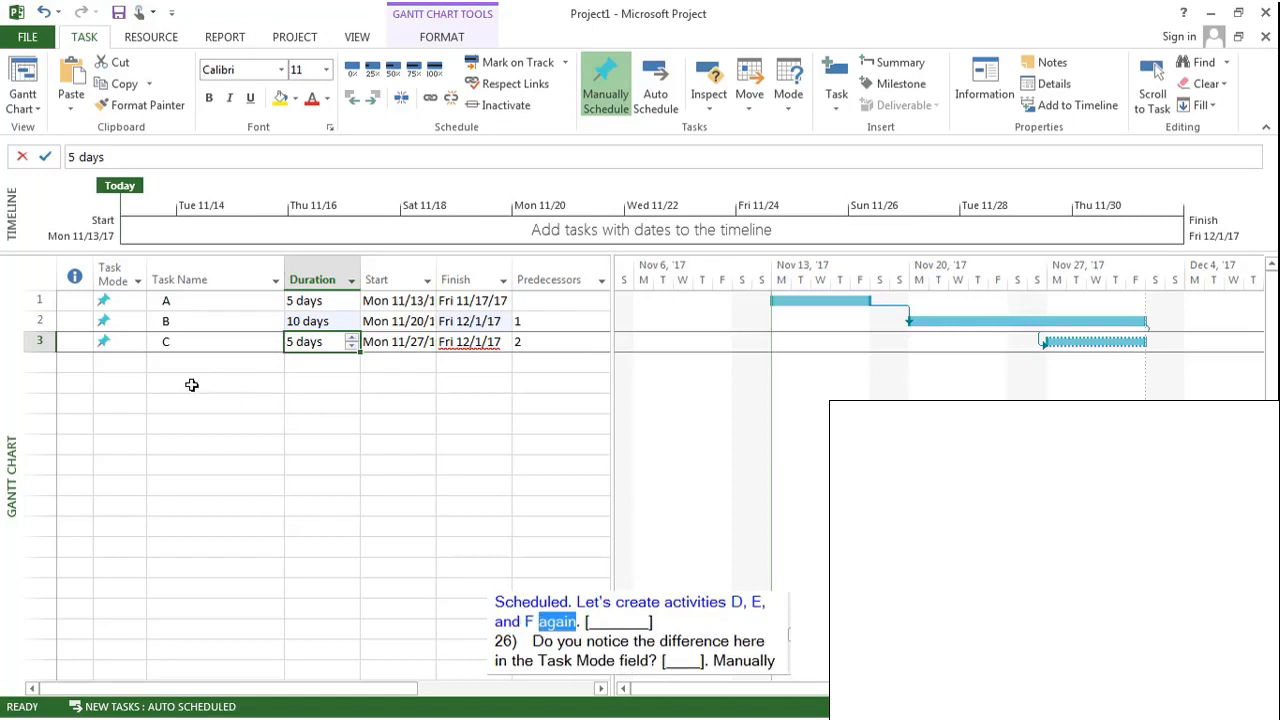
Enter three more tasks named D, E and F, leaving one blank row below task C.
{"action": "left_click", "coordinate": [191, 384]}
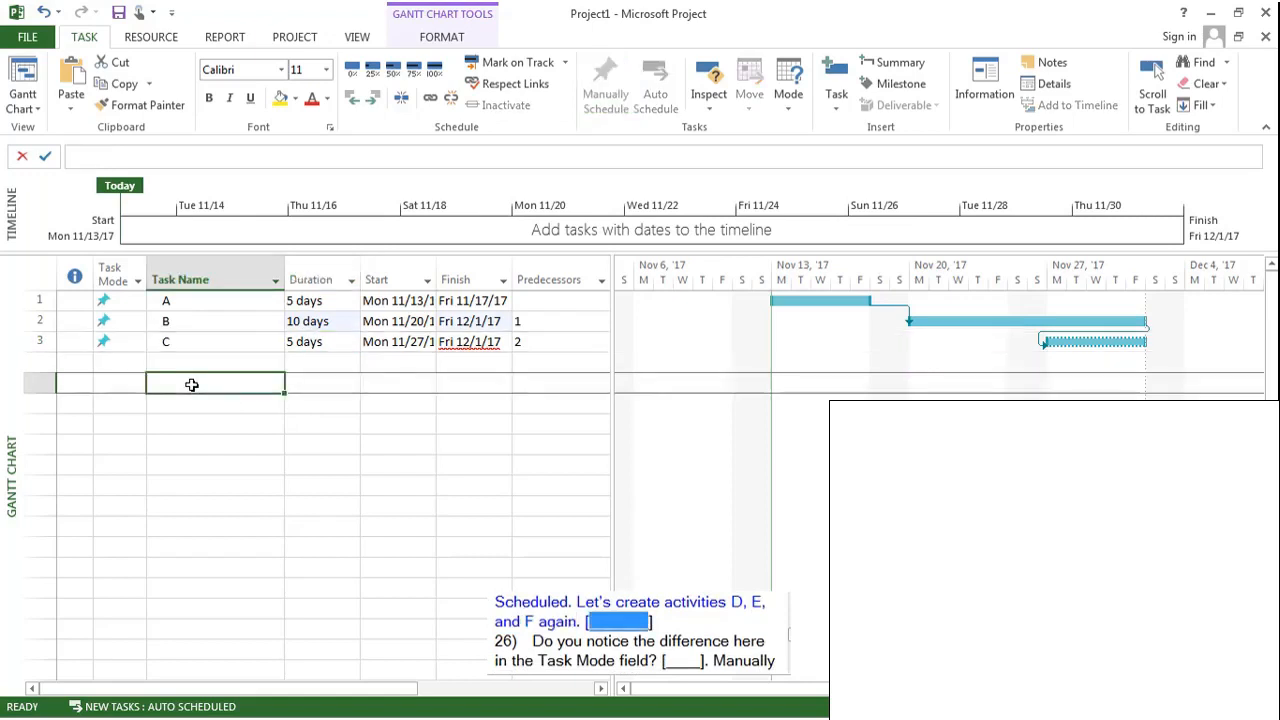
{"action": "type", "text": "D"}
{"action": "key", "text": "Return"}
{"action": "type", "text": "E"}
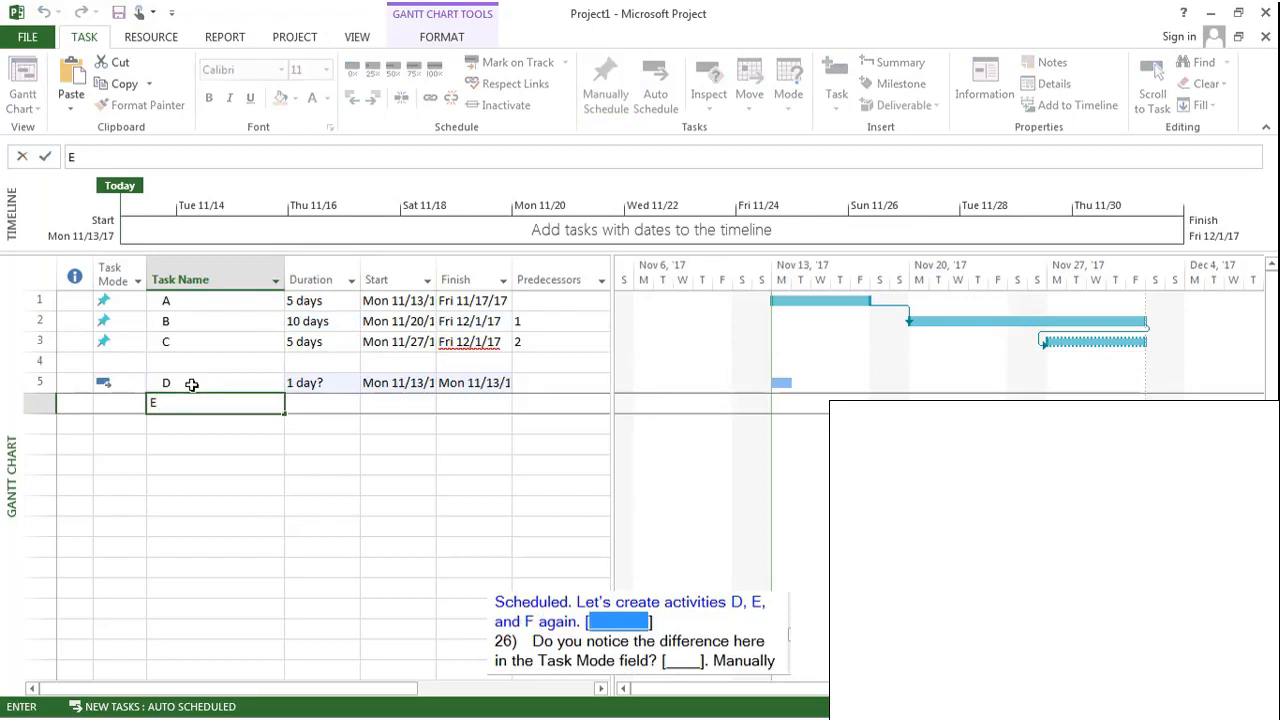
{"action": "key", "text": "Return"}
{"action": "type", "text": "F"}
{"action": "key", "text": "Return"}
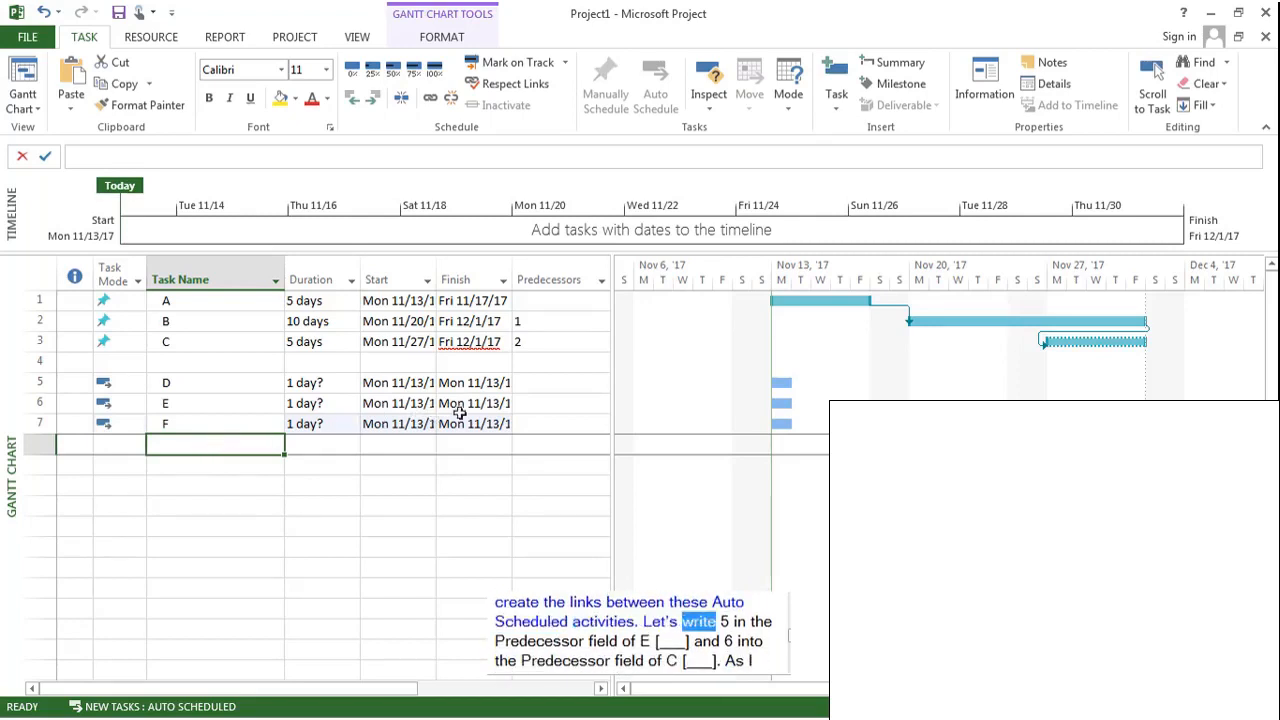
Link the new tasks in sequence by giving E the predecessor 5 and F the predecessor 6.
{"action": "left_click", "coordinate": [543, 405]}
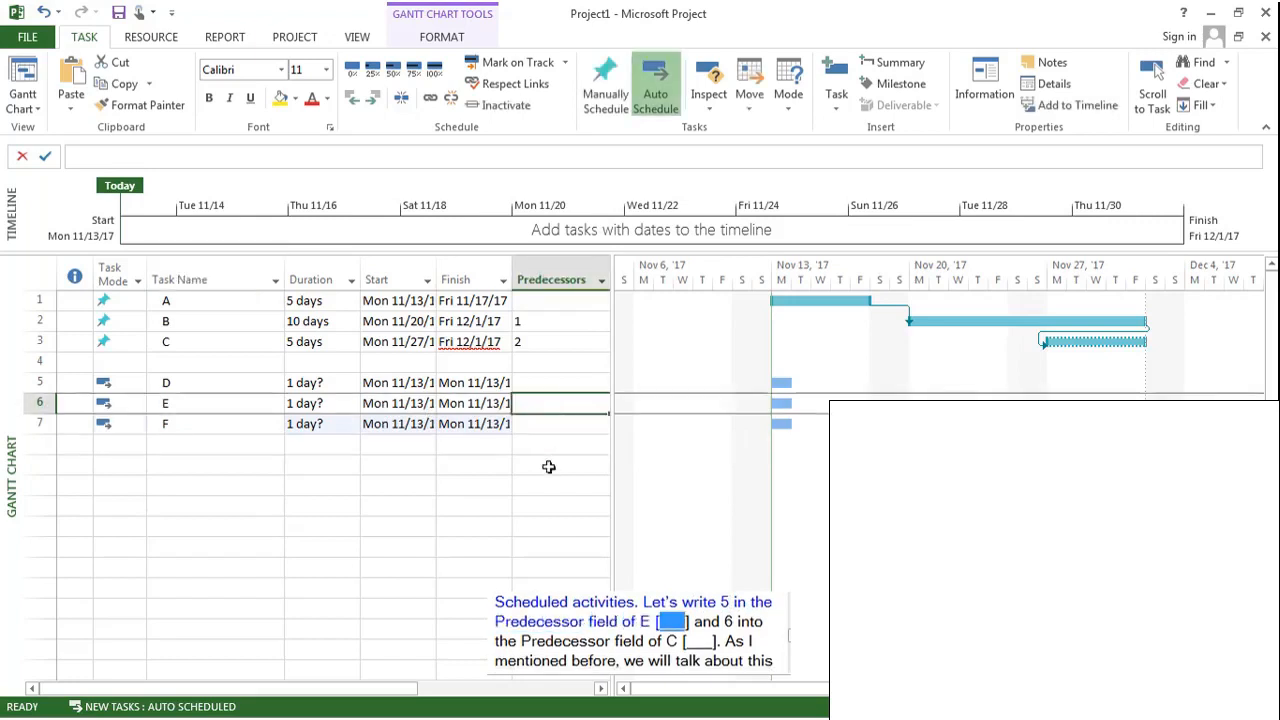
{"action": "type", "text": "5"}
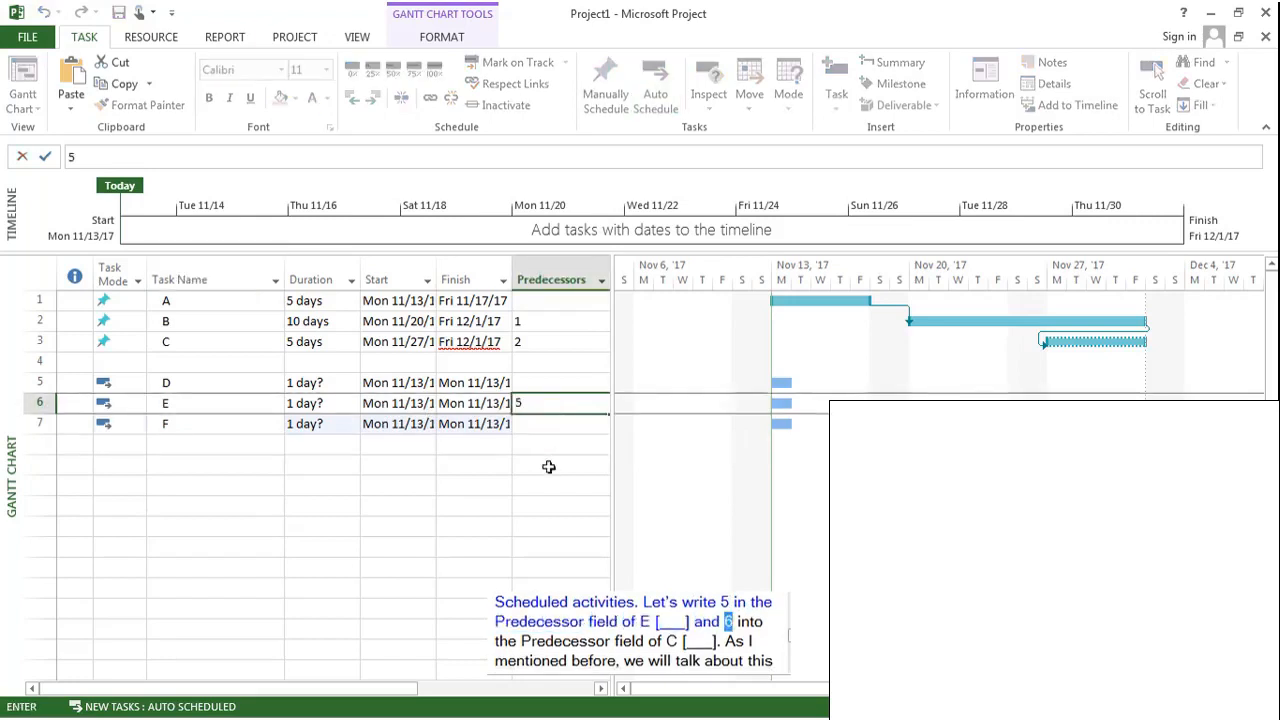
{"action": "key", "text": "Return"}
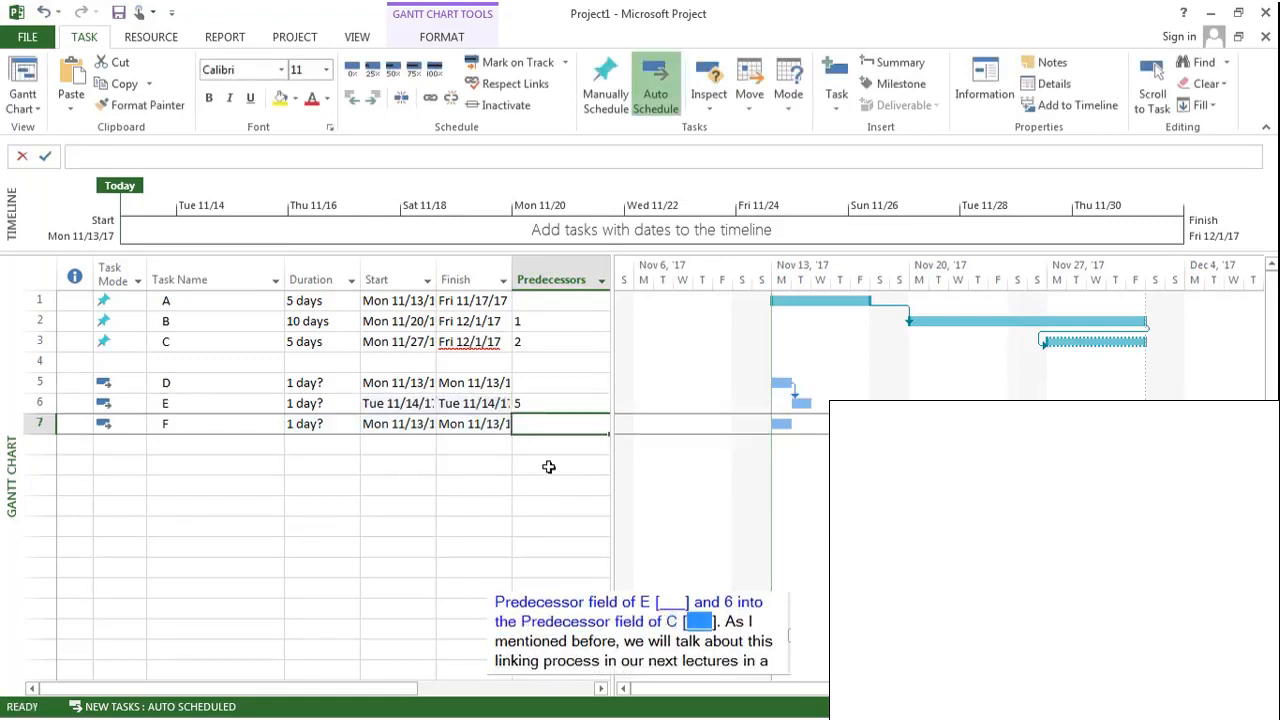
{"action": "type", "text": "6"}
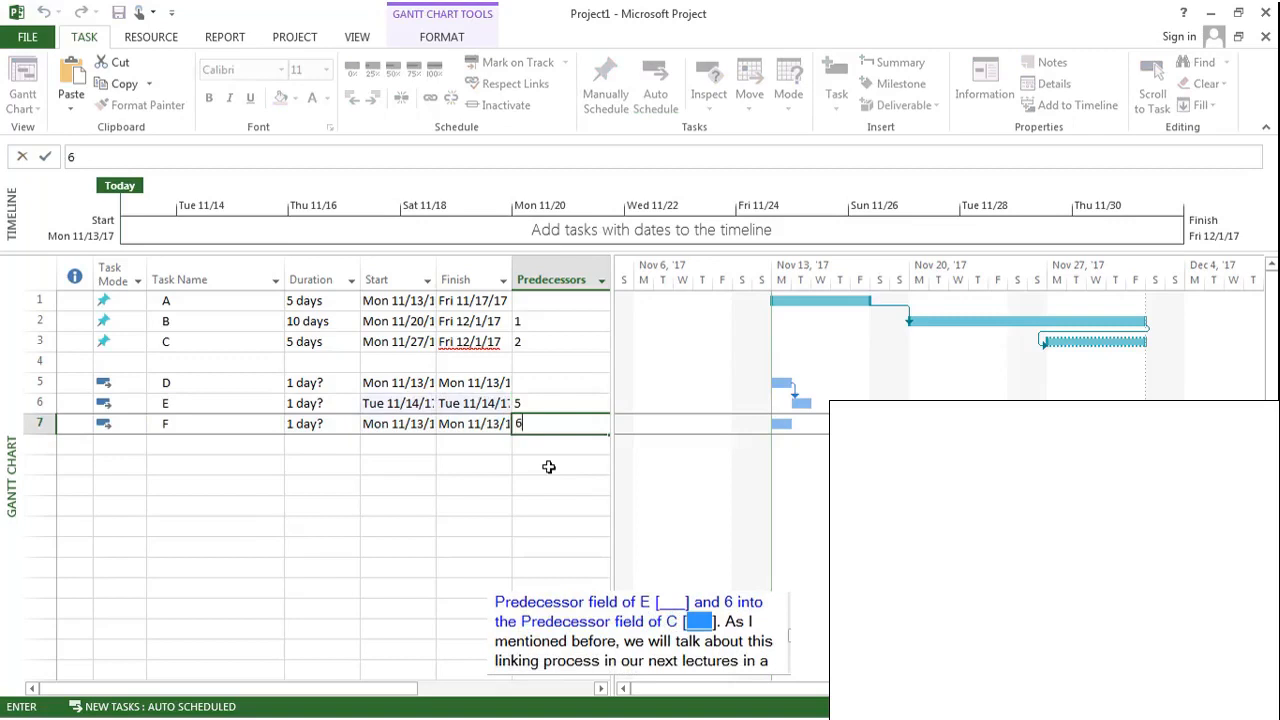
{"action": "key", "text": "Return"}
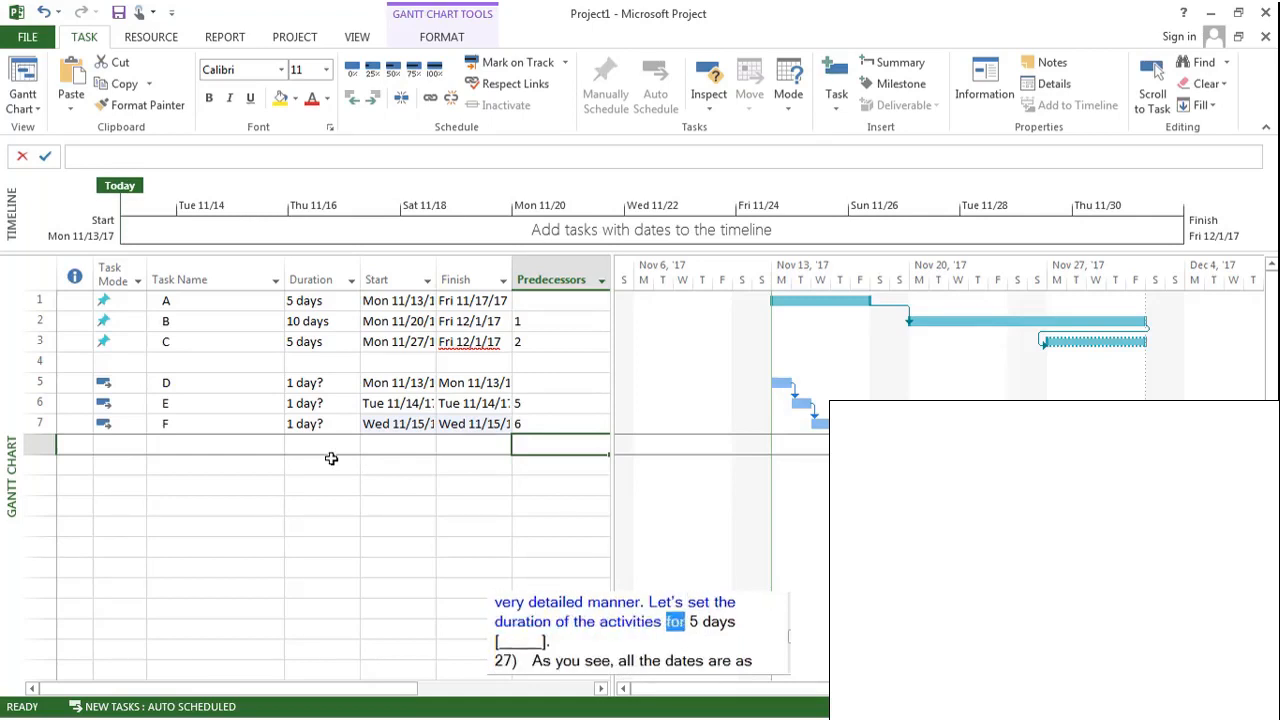
Set the duration of tasks D, E and F to 5 days each and widen the date columns to fit their contents.
{"action": "left_click", "coordinate": [326, 386]}
{"action": "type", "text": "5"}
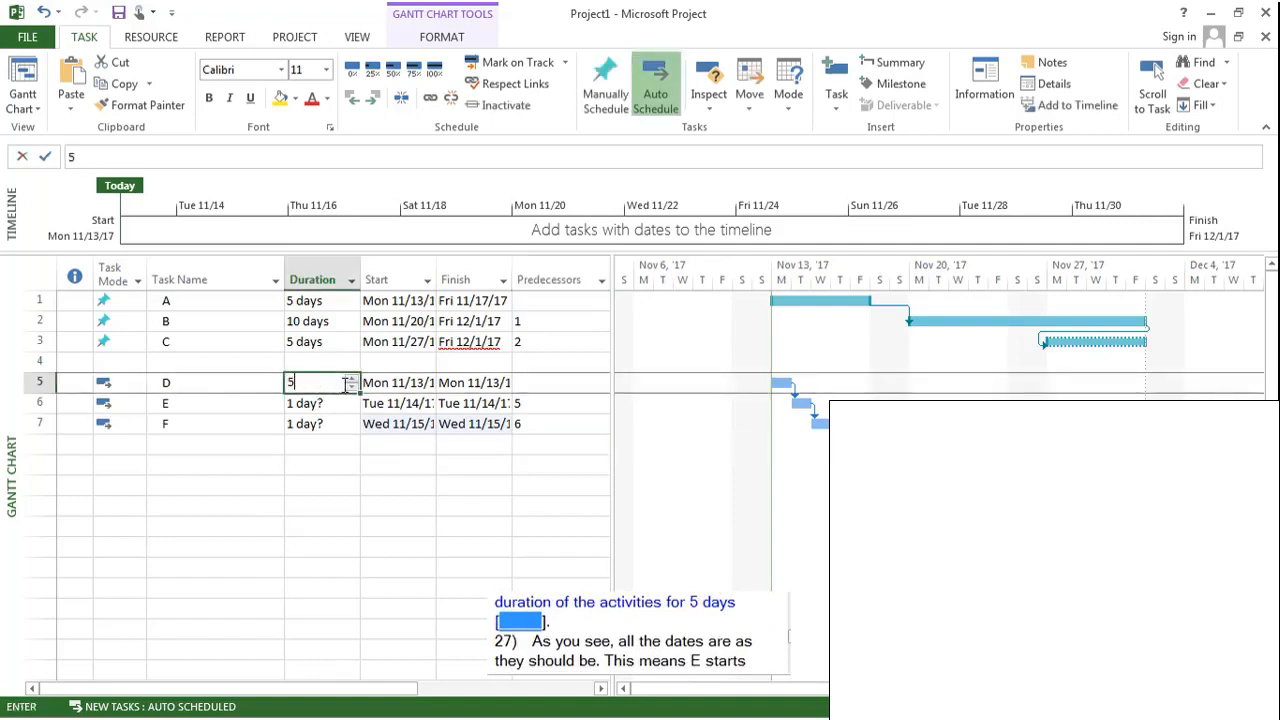
{"action": "key", "text": "Return"}
{"action": "type", "text": "5"}
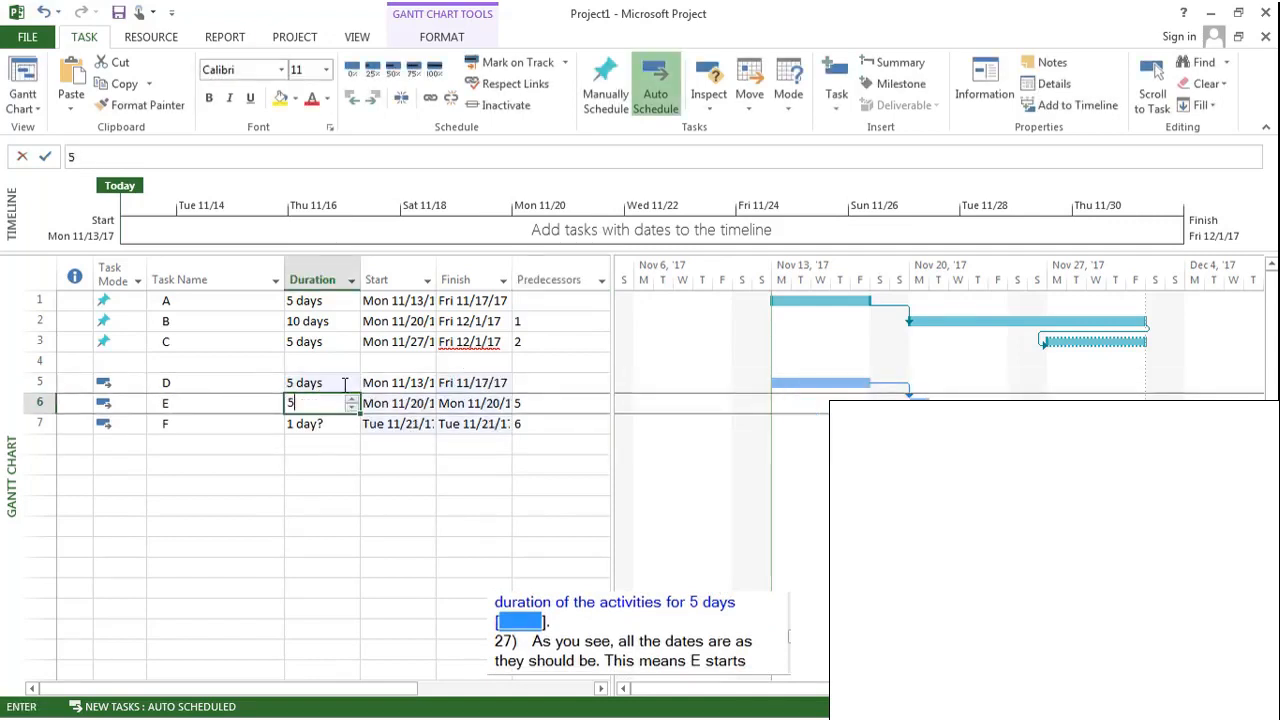
{"action": "key", "text": "Return"}
{"action": "type", "text": "5"}
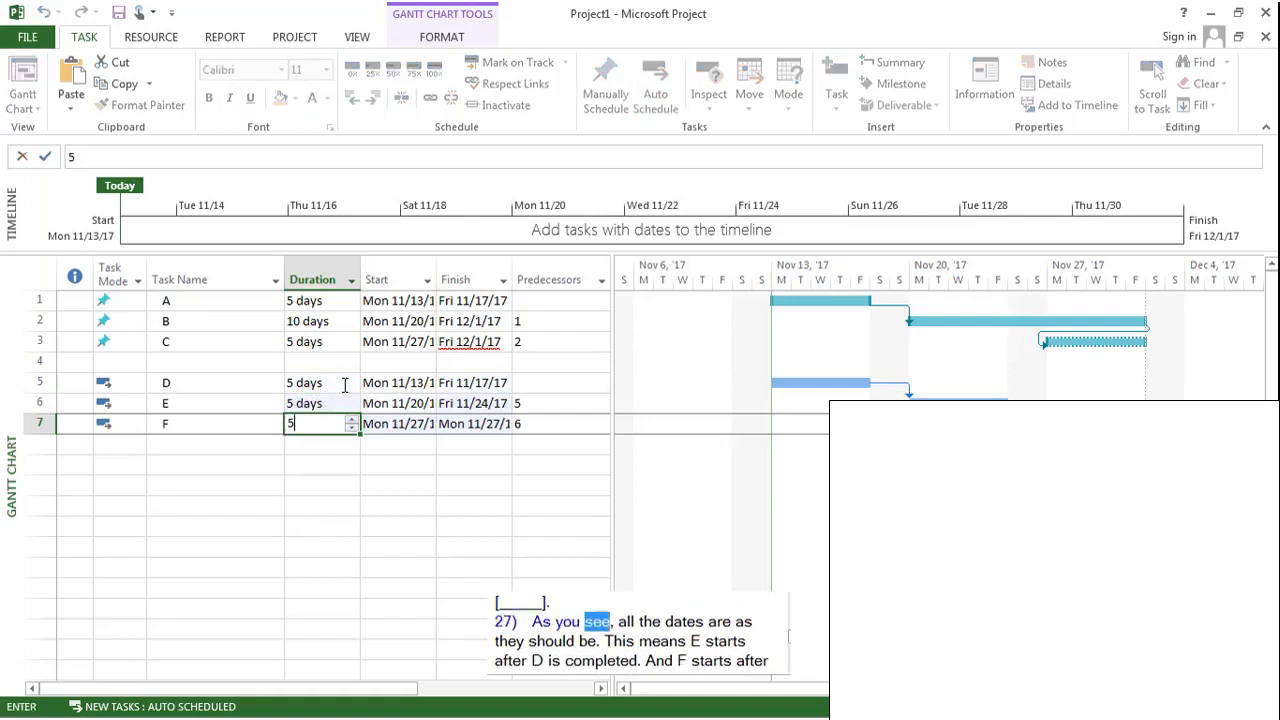
{"action": "key", "text": "Return"}
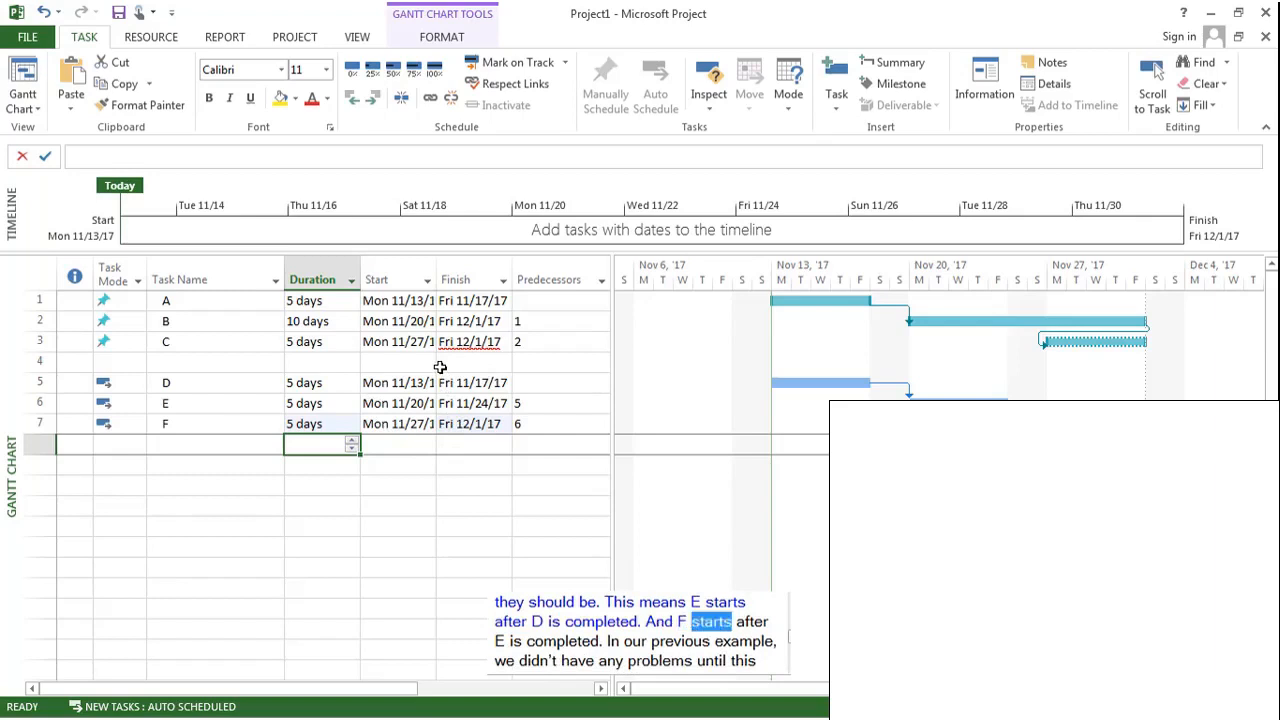
{"action": "double_click", "coordinate": [437, 265]}
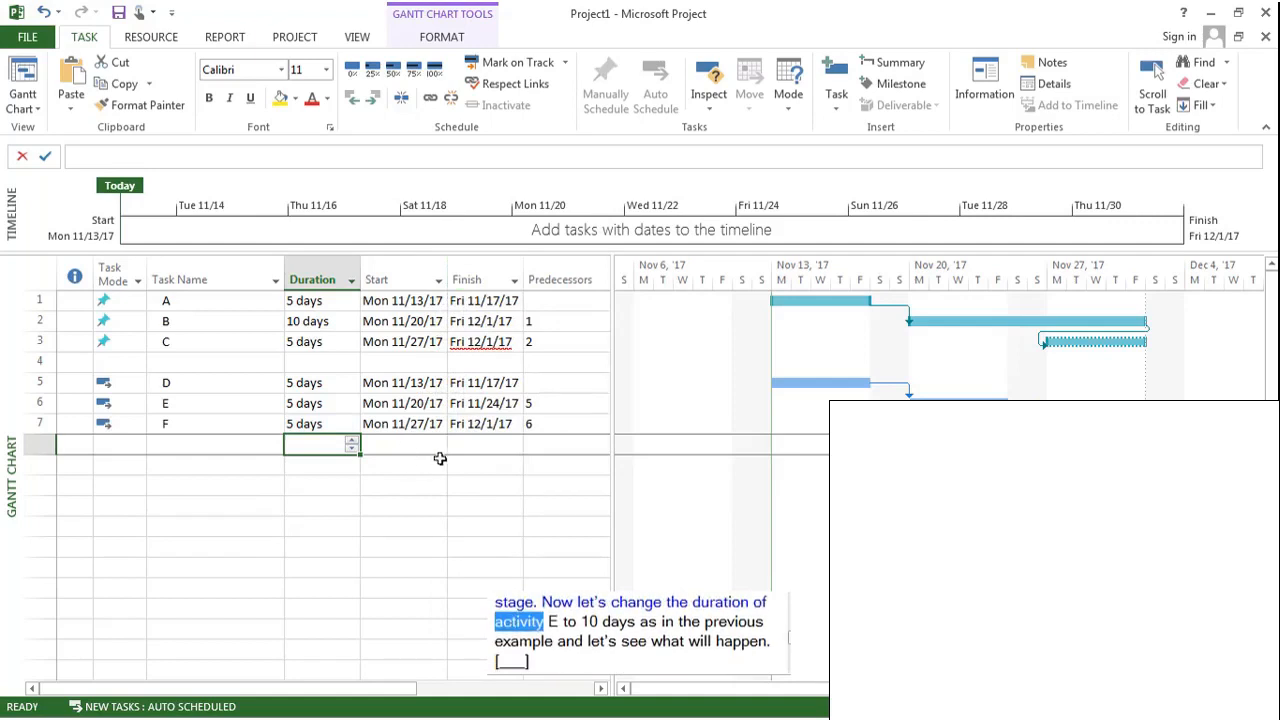
Set the duration of task E to 10 days.
{"action": "left_click", "coordinate": [326, 403]}
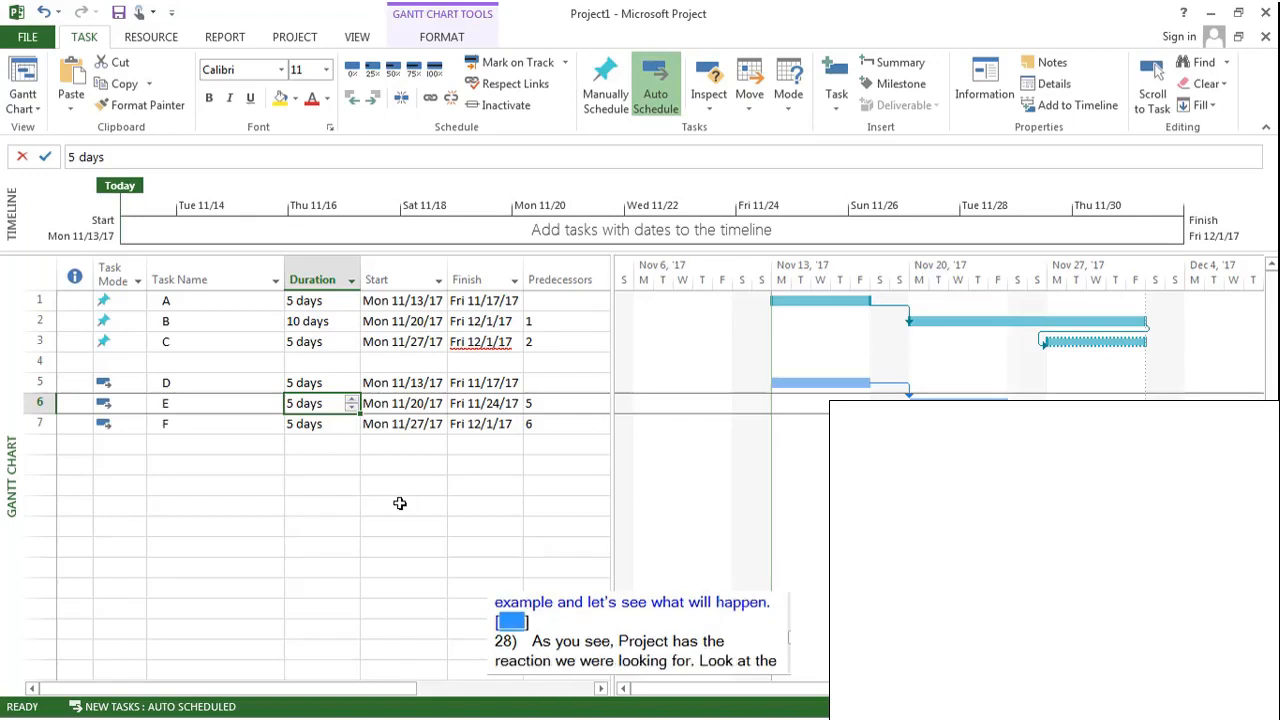
{"action": "type", "text": "10"}
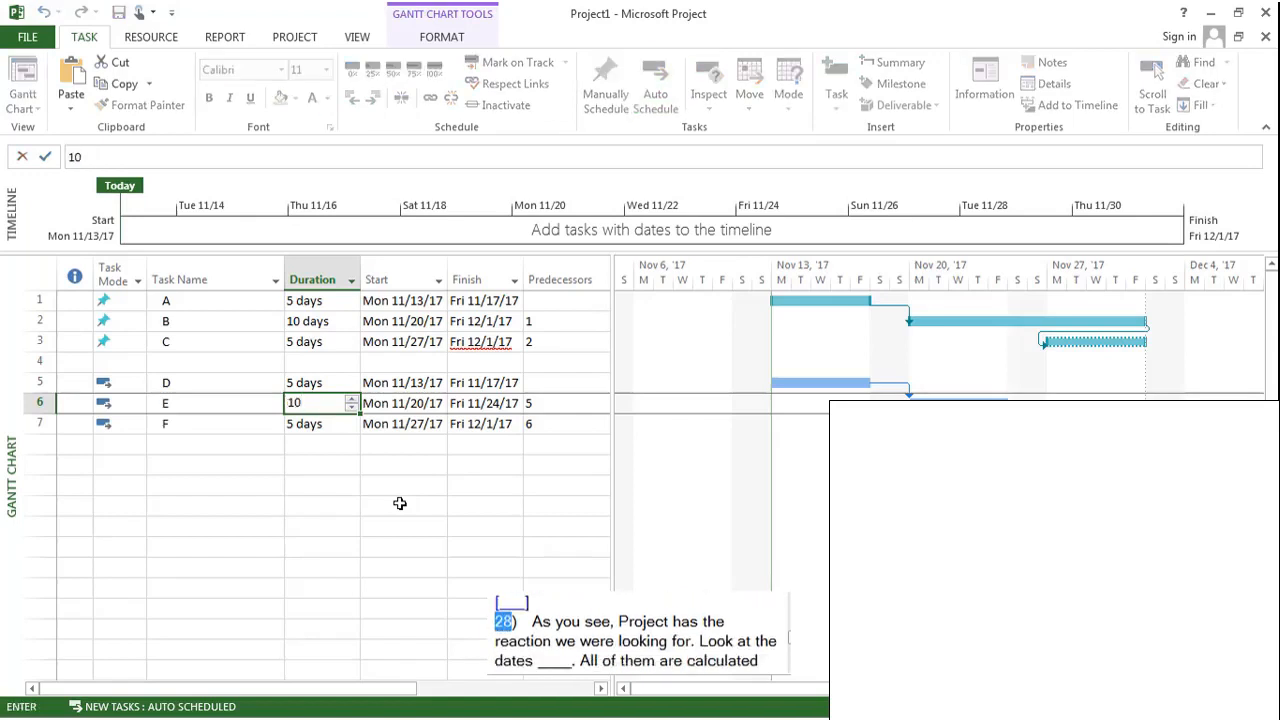
{"action": "key", "text": "Return"}
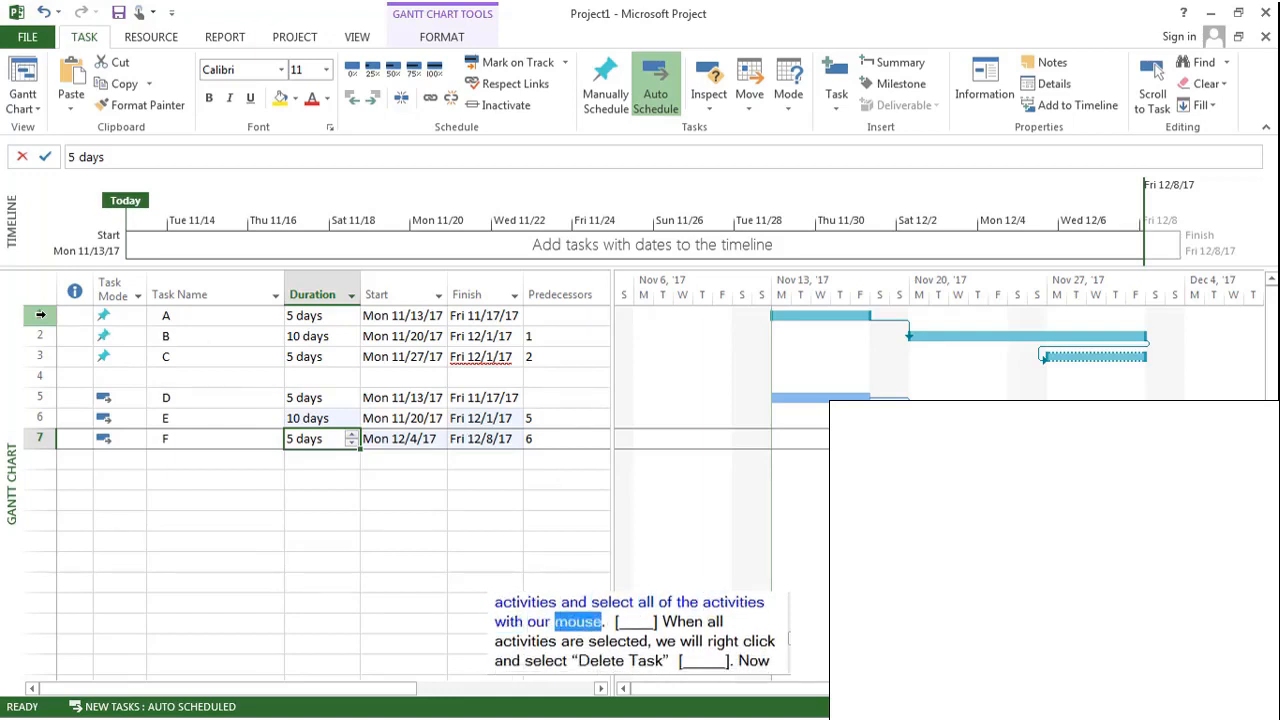
Delete all example tasks A to F, including the blank row between them.
{"action": "left_click_drag", "start_coordinate": [40, 315], "coordinate": [36, 435]}
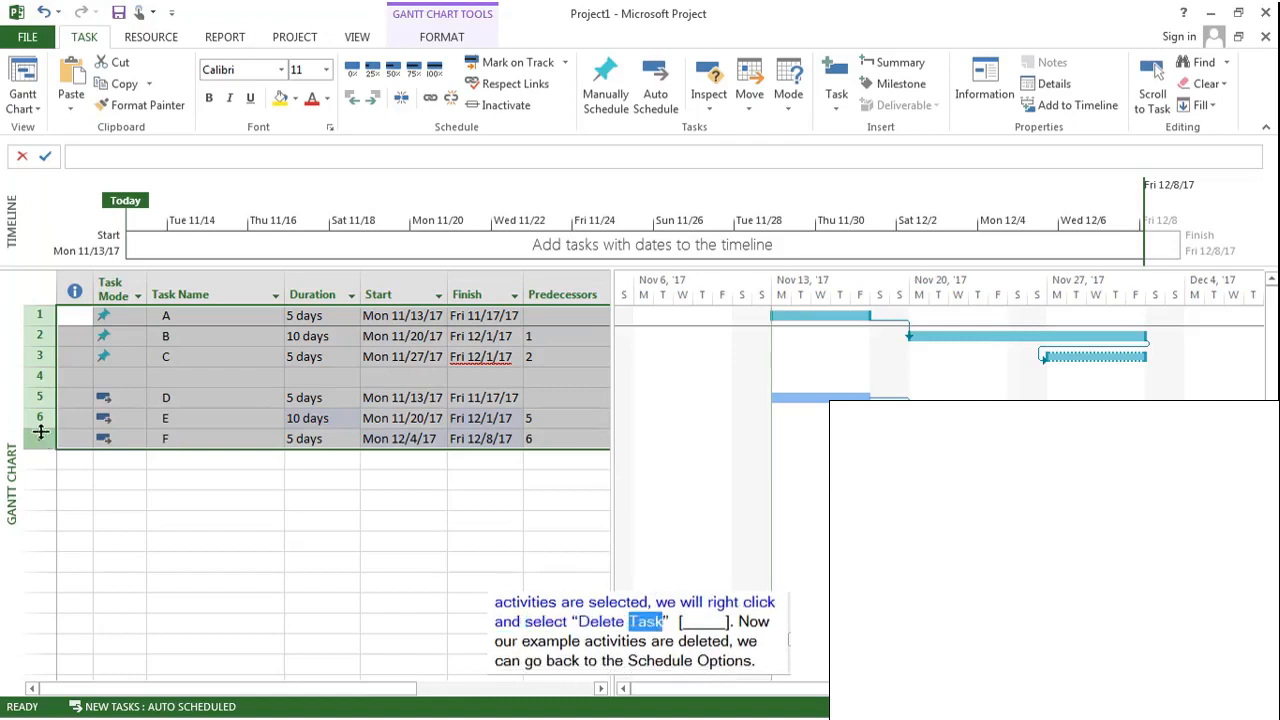
{"action": "right_click", "coordinate": [41, 432]}
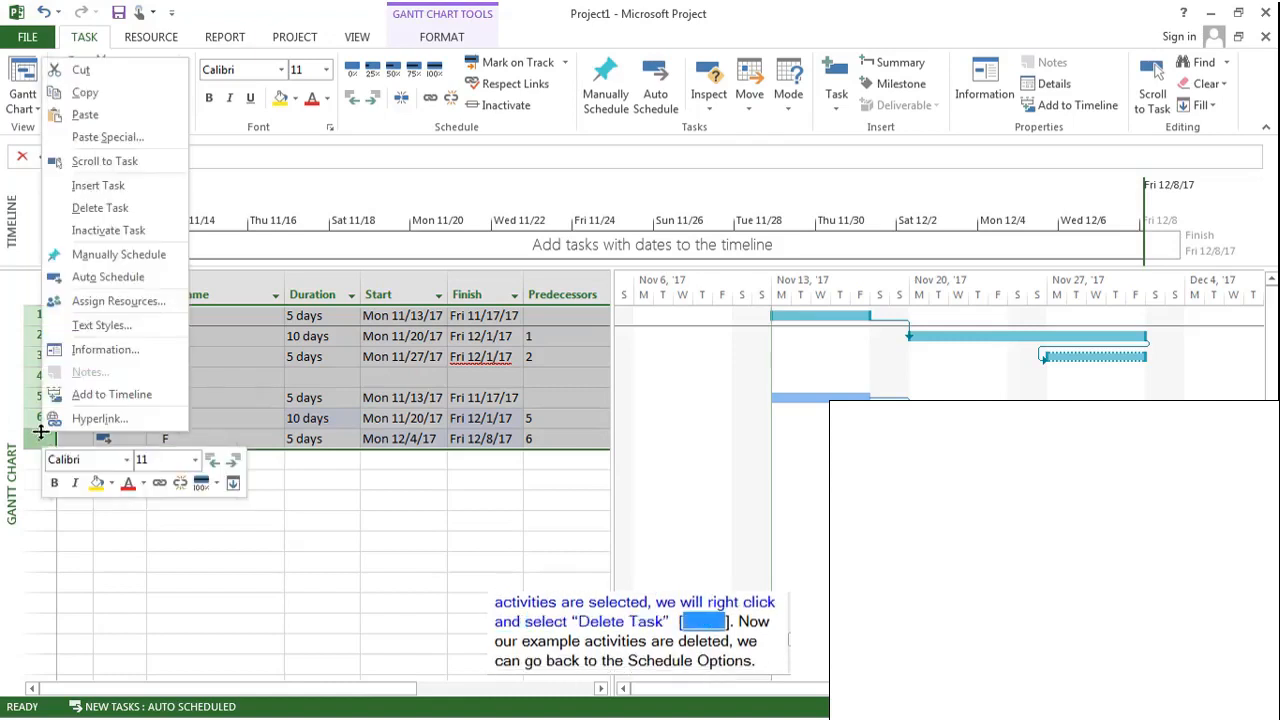
{"action": "left_click", "coordinate": [100, 208]}
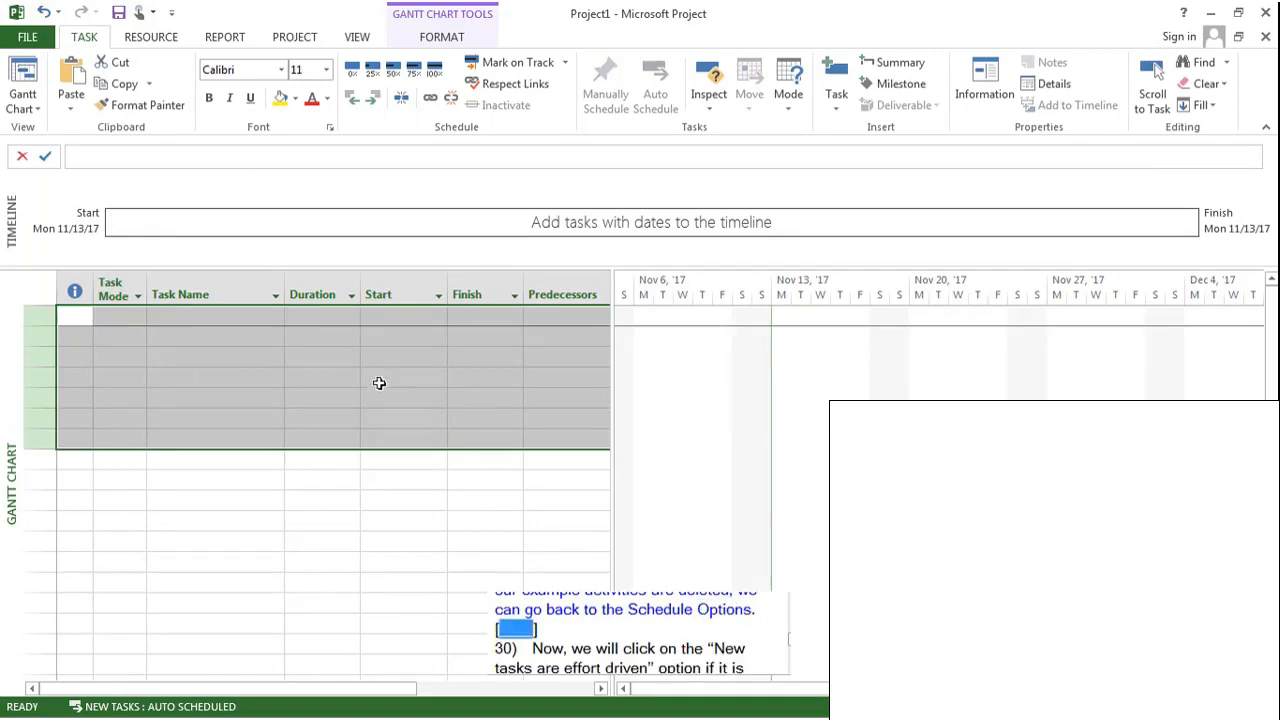
Enable the "New tasks are effort driven" scheduling option in the project options.
{"action": "left_click", "coordinate": [48, 42]}
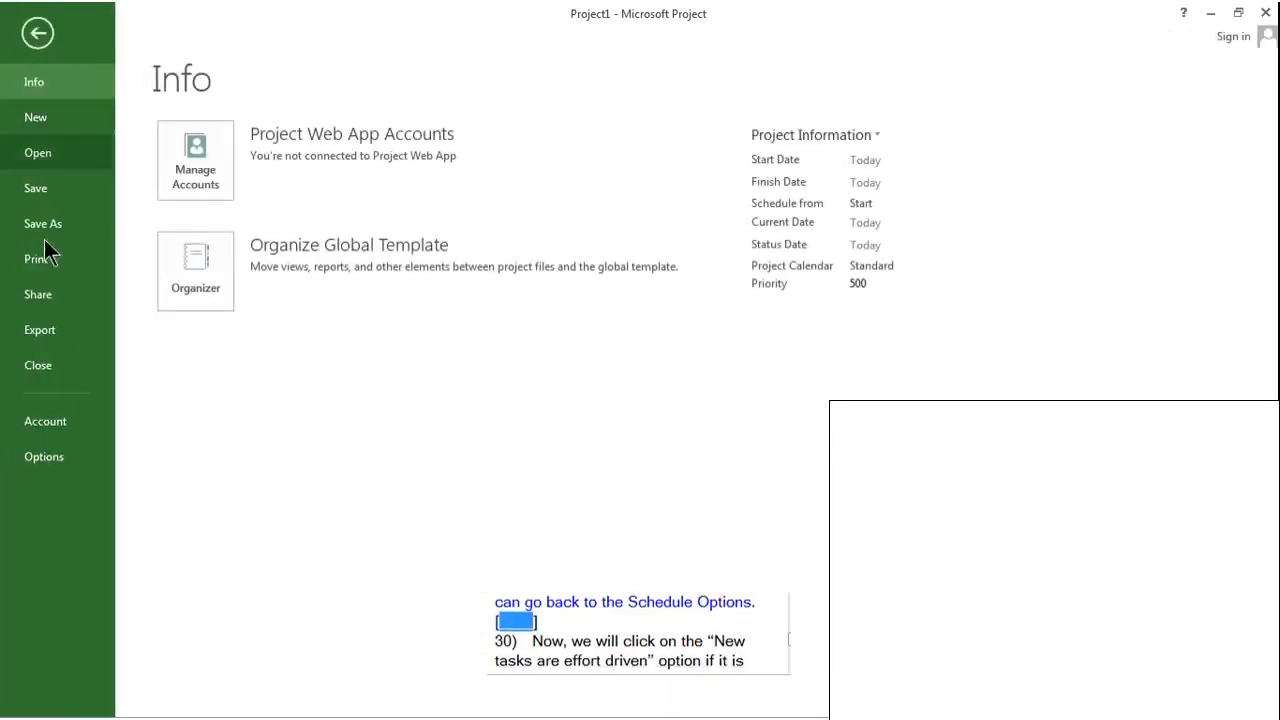
{"action": "left_click", "coordinate": [54, 452]}
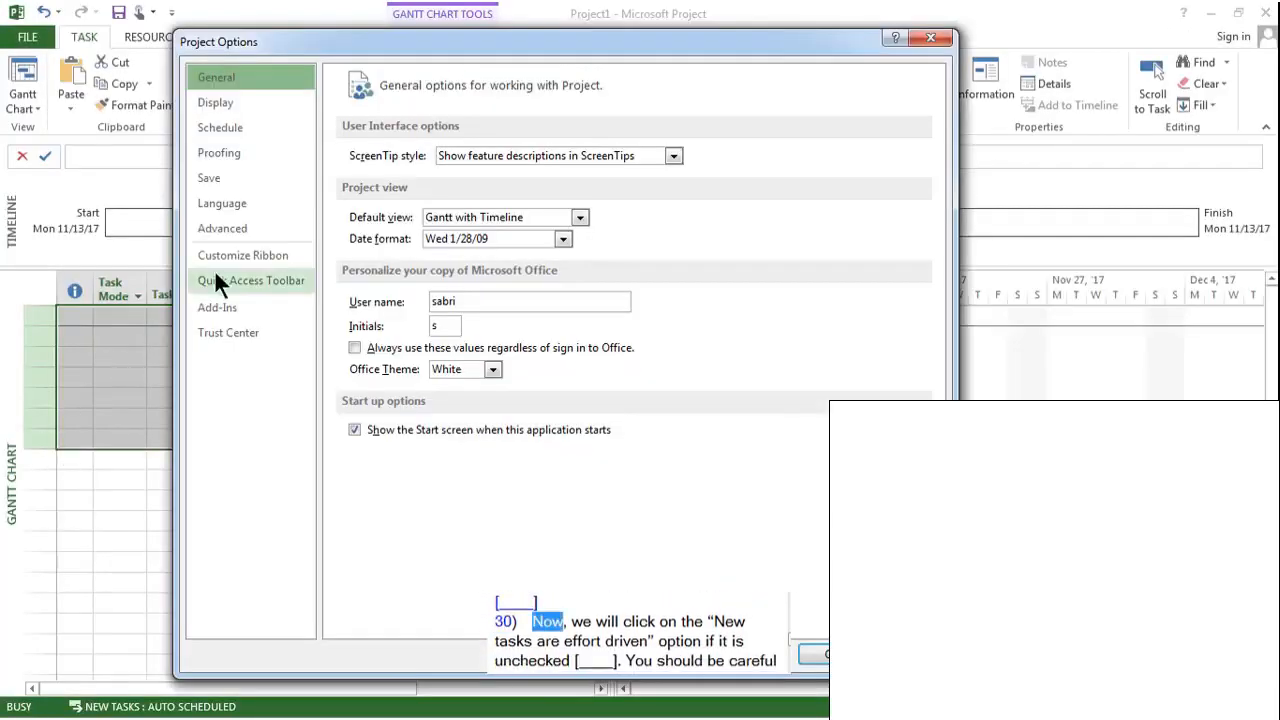
{"action": "left_click", "coordinate": [240, 125]}
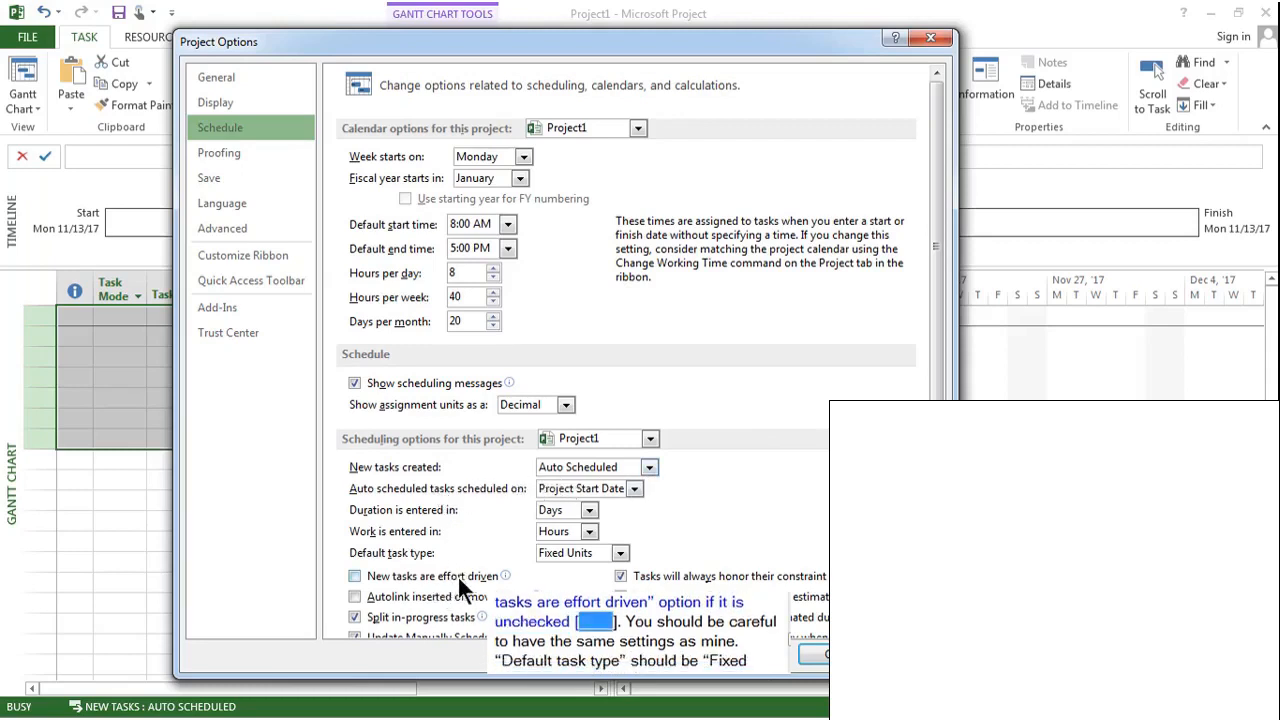
{"action": "mouse_move", "coordinate": [436, 575]}
{"action": "left_click", "coordinate": [362, 576]}
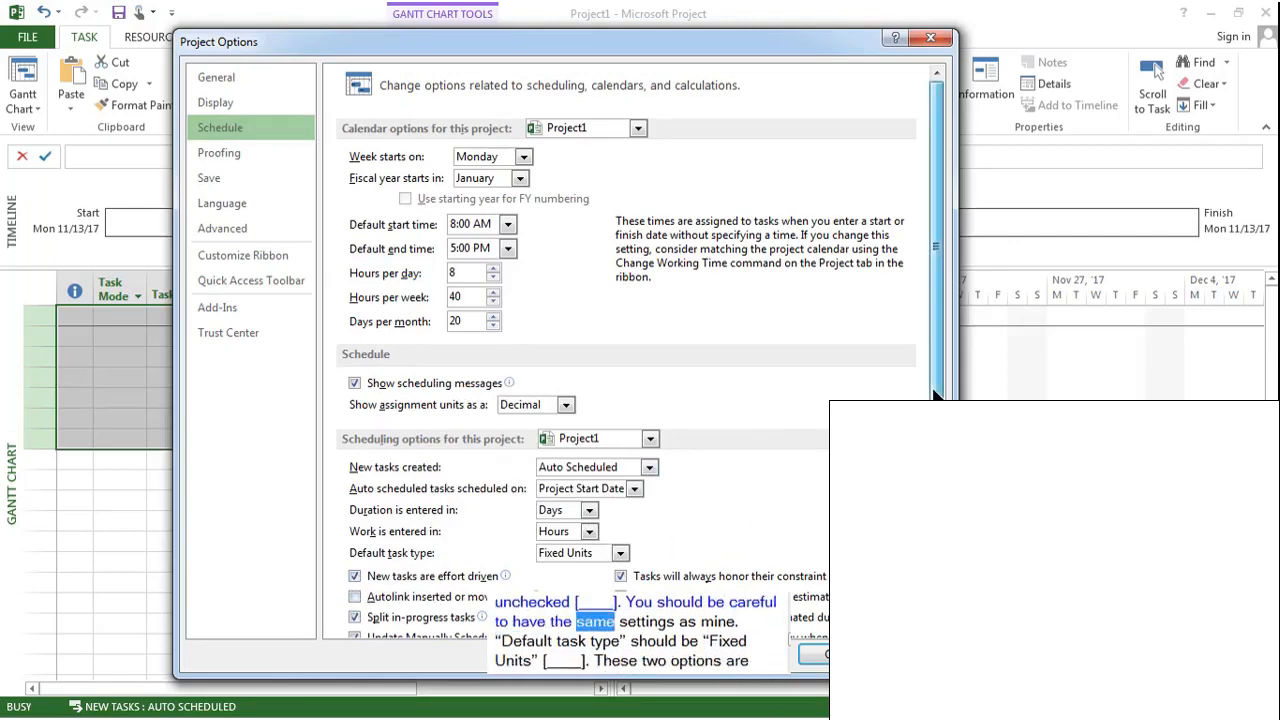
Review the remaining scheduling, schedule alert and calculation options for the project.
{"action": "scroll", "coordinate": [626, 352], "scroll_direction": "down", "scroll_amount": 3}
{"action": "scroll", "coordinate": [773, 506], "scroll_direction": "down", "scroll_amount": 4}
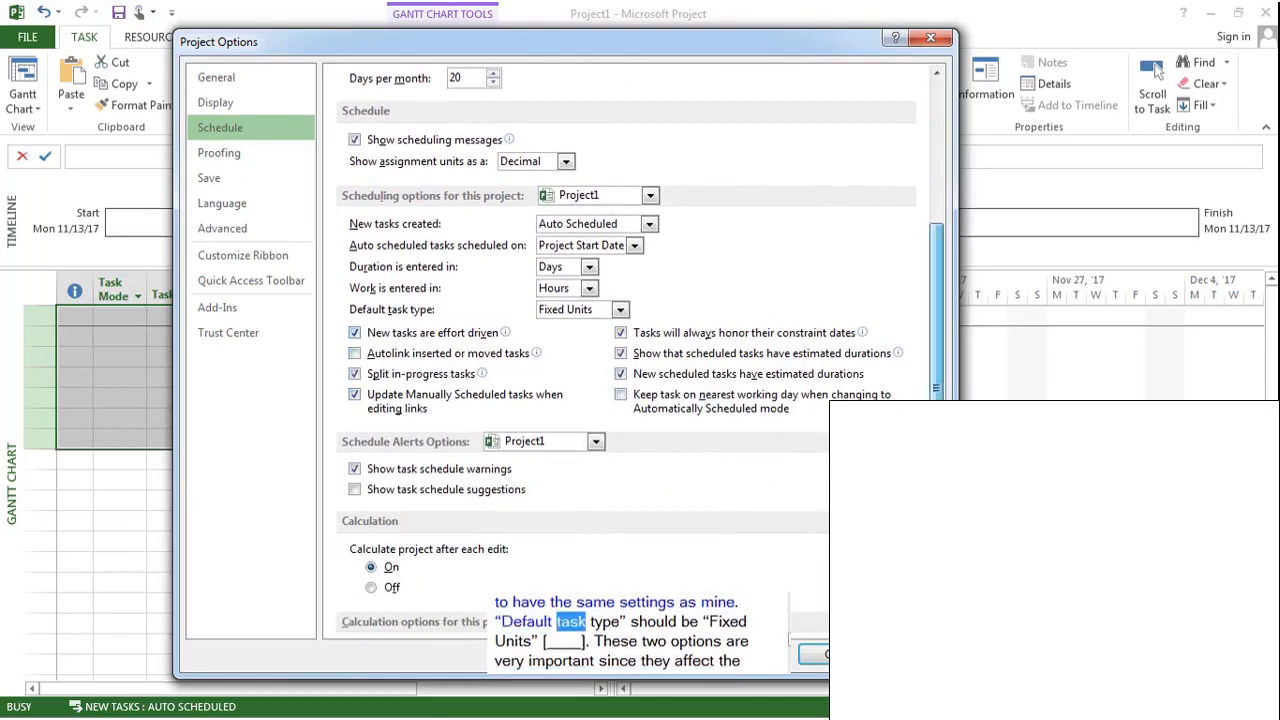
{"action": "scroll", "coordinate": [492, 339], "scroll_direction": "down", "scroll_amount": 1}
{"action": "scroll", "coordinate": [646, 388], "scroll_direction": "down", "scroll_amount": 1}
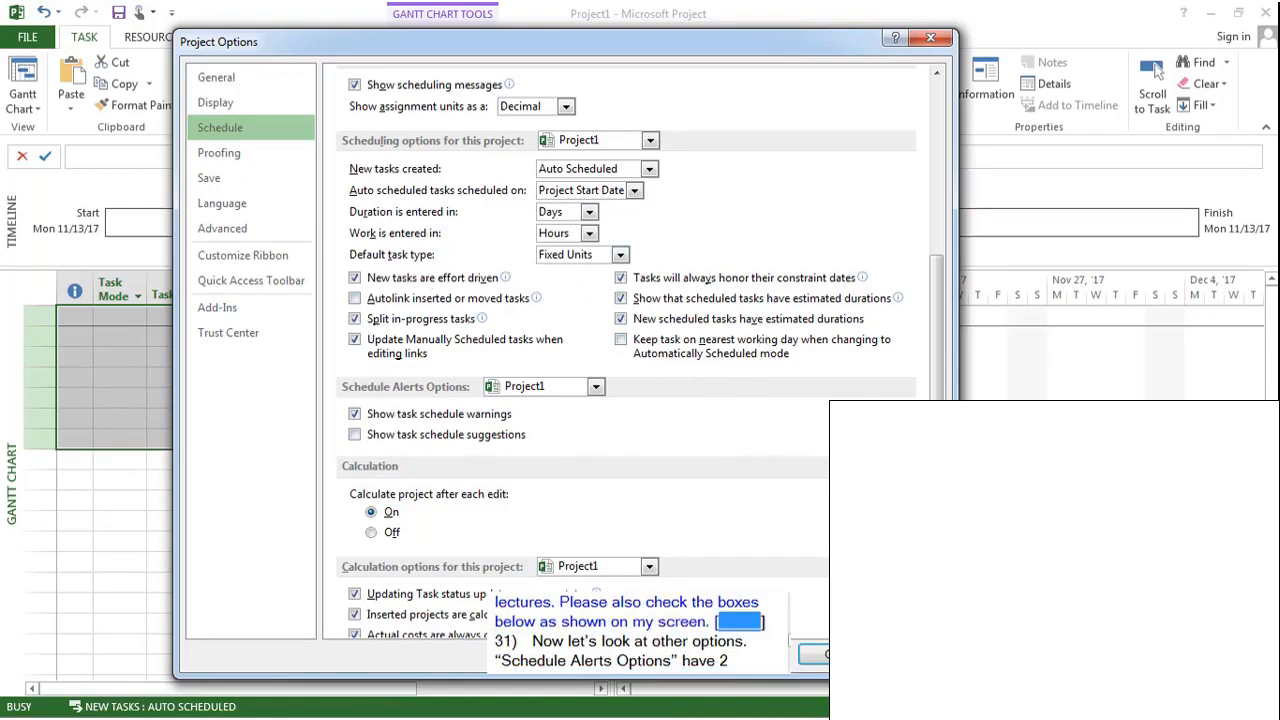
{"action": "left_click_drag", "start_coordinate": [936, 430], "coordinate": [936, 466]}
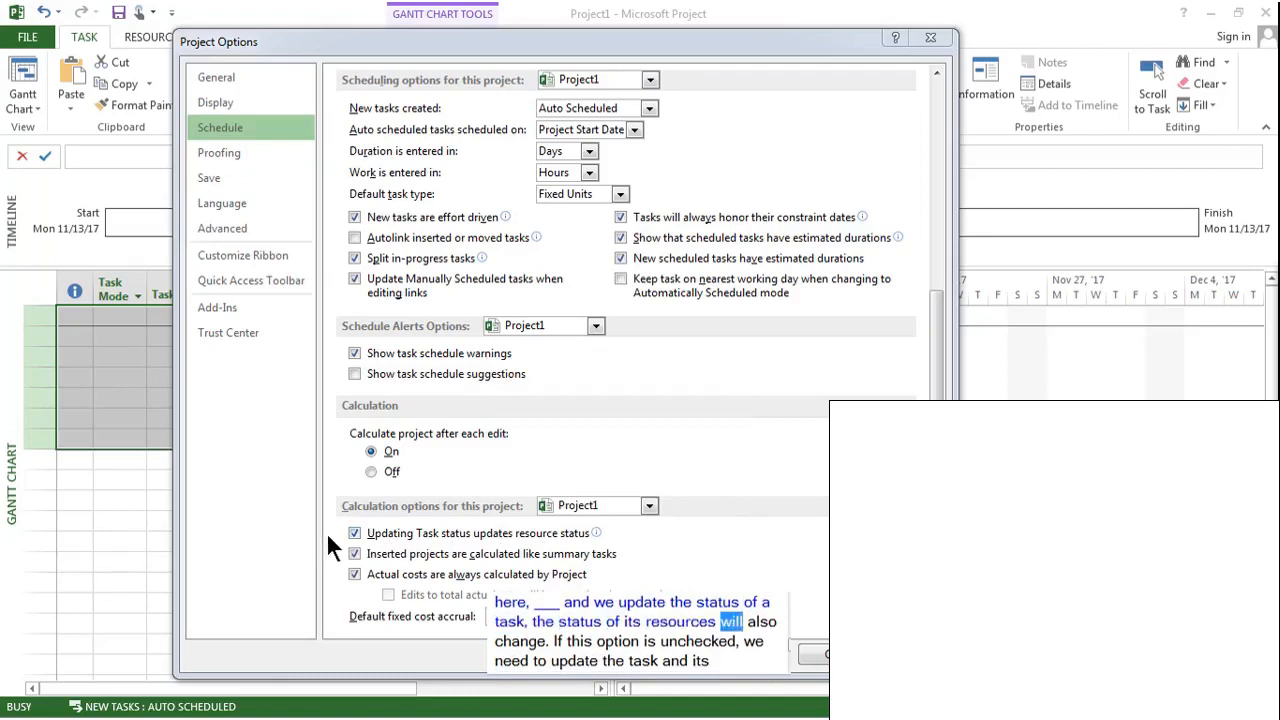
{"action": "mouse_move", "coordinate": [451, 536]}
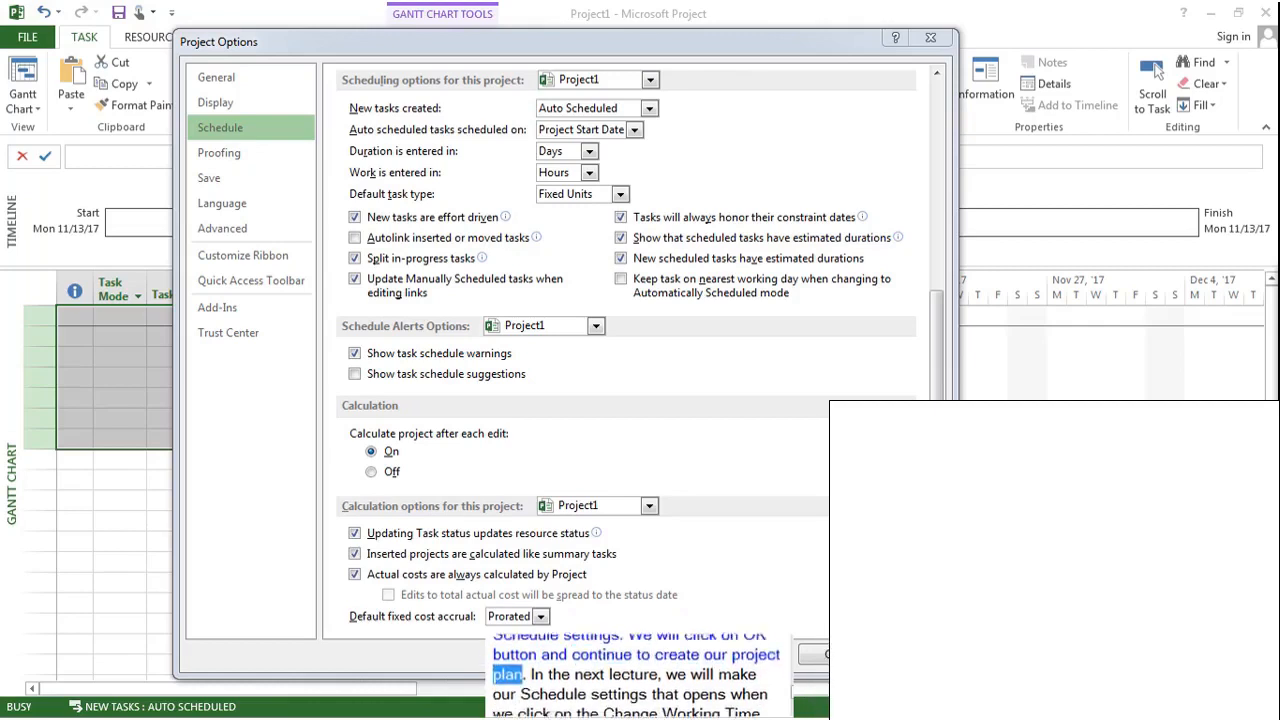
Accept the project options and create a base calendar named Course Calendar as a copy of the Standard calendar.
{"action": "left_click", "coordinate": [834, 655]}
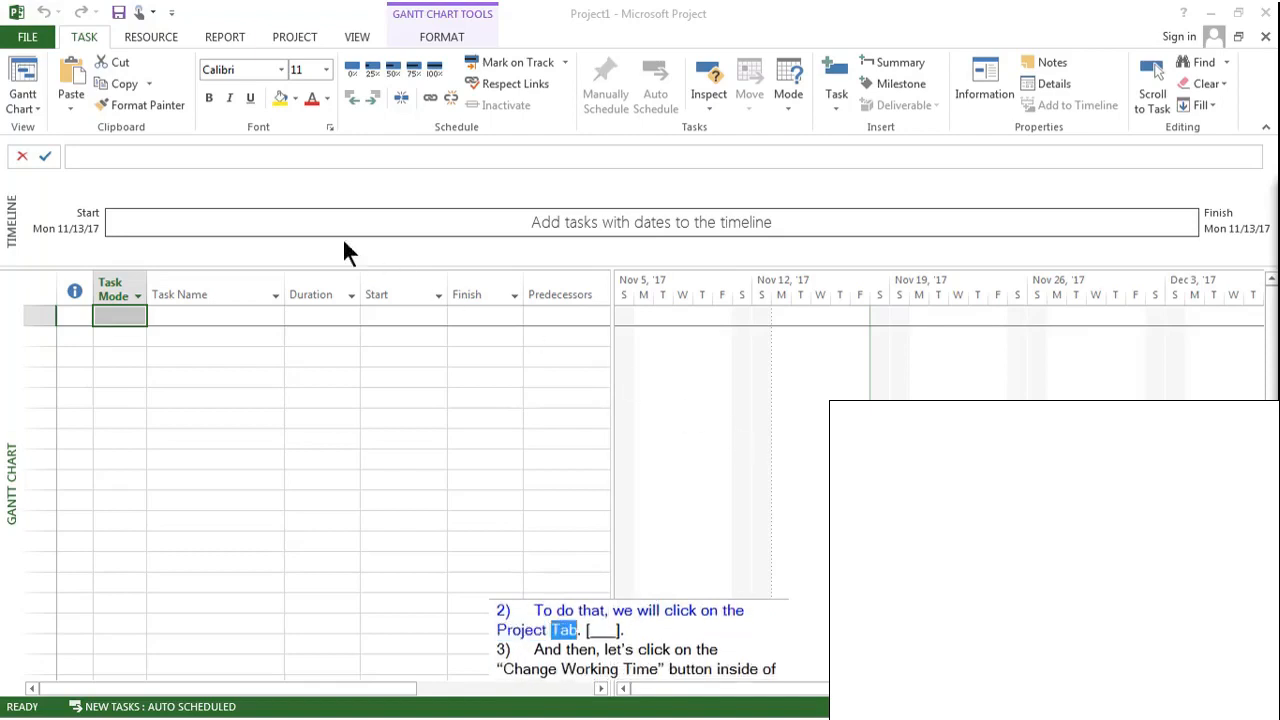
{"action": "left_click", "coordinate": [304, 40]}
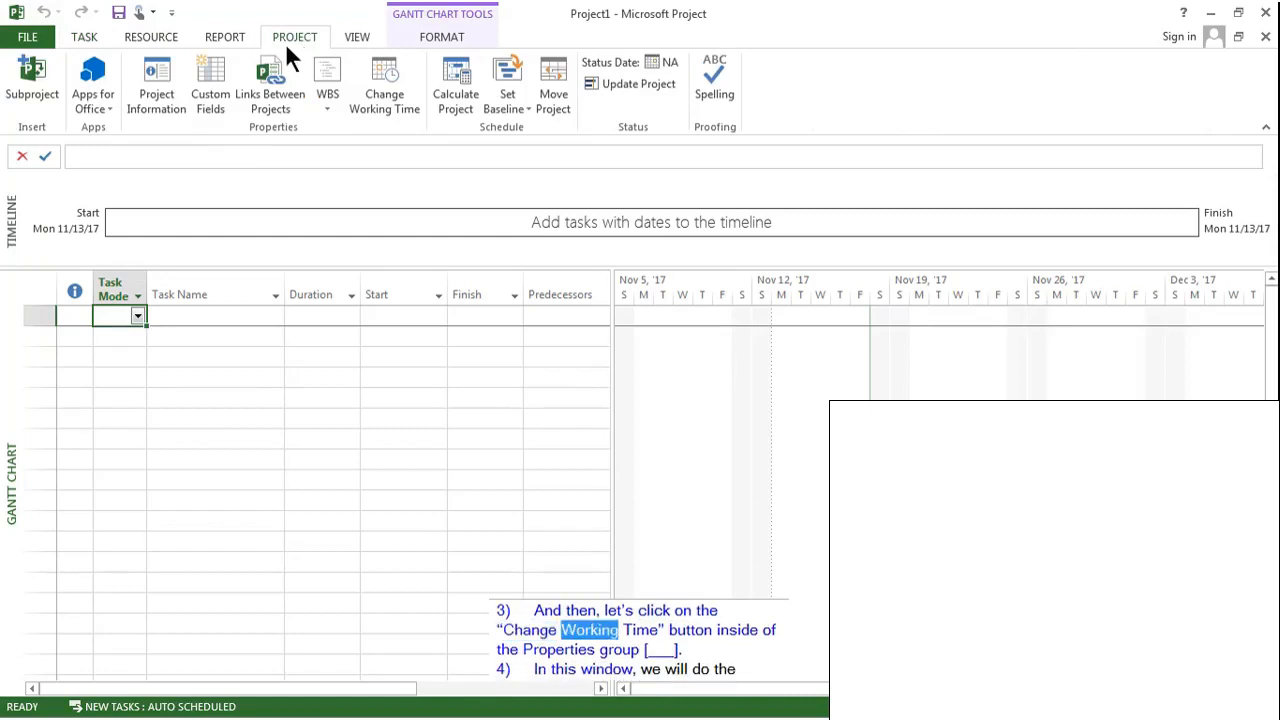
{"action": "left_click", "coordinate": [383, 88]}
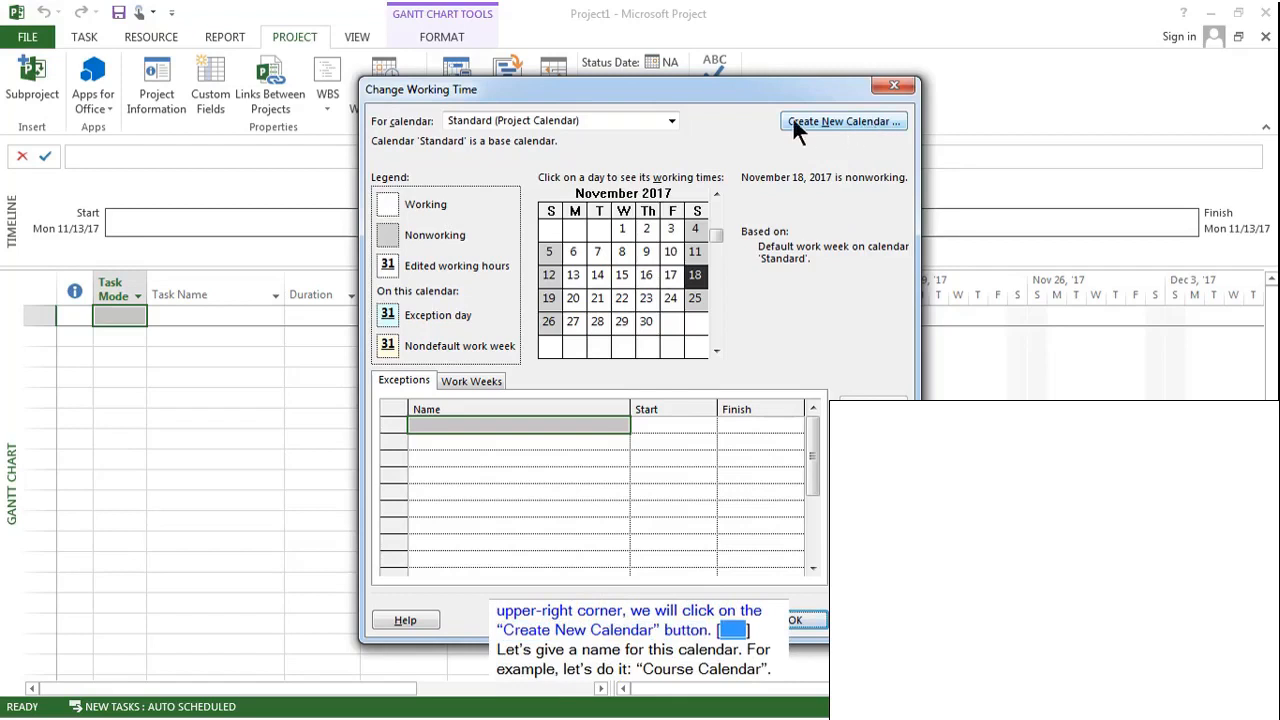
{"action": "left_click", "coordinate": [844, 125]}
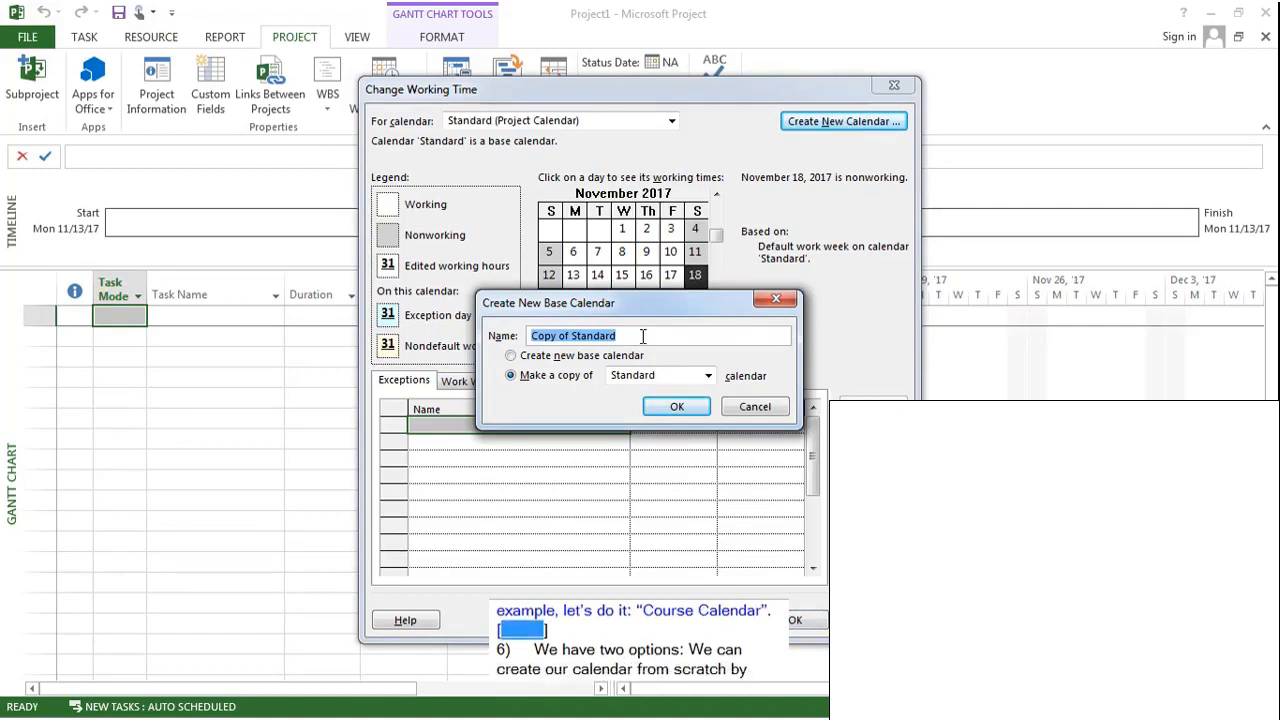
{"action": "type", "text": "Cour"}
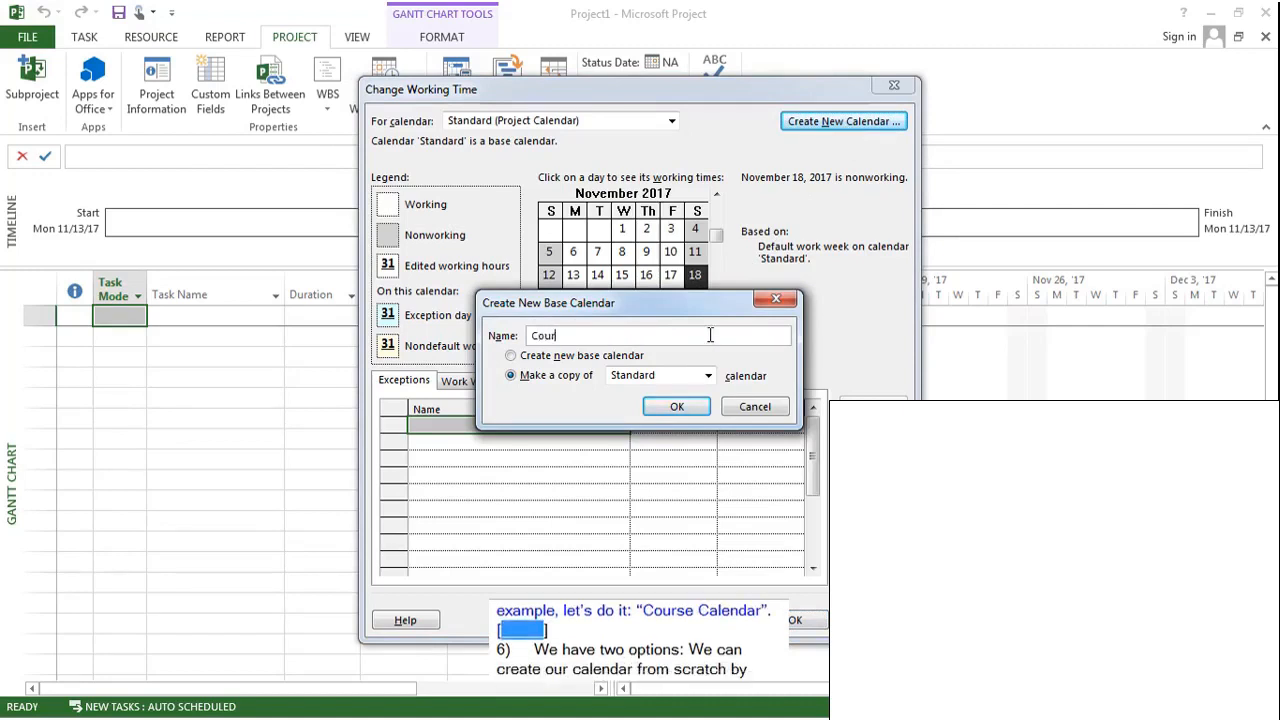
{"action": "type", "text": "se Calendar"}
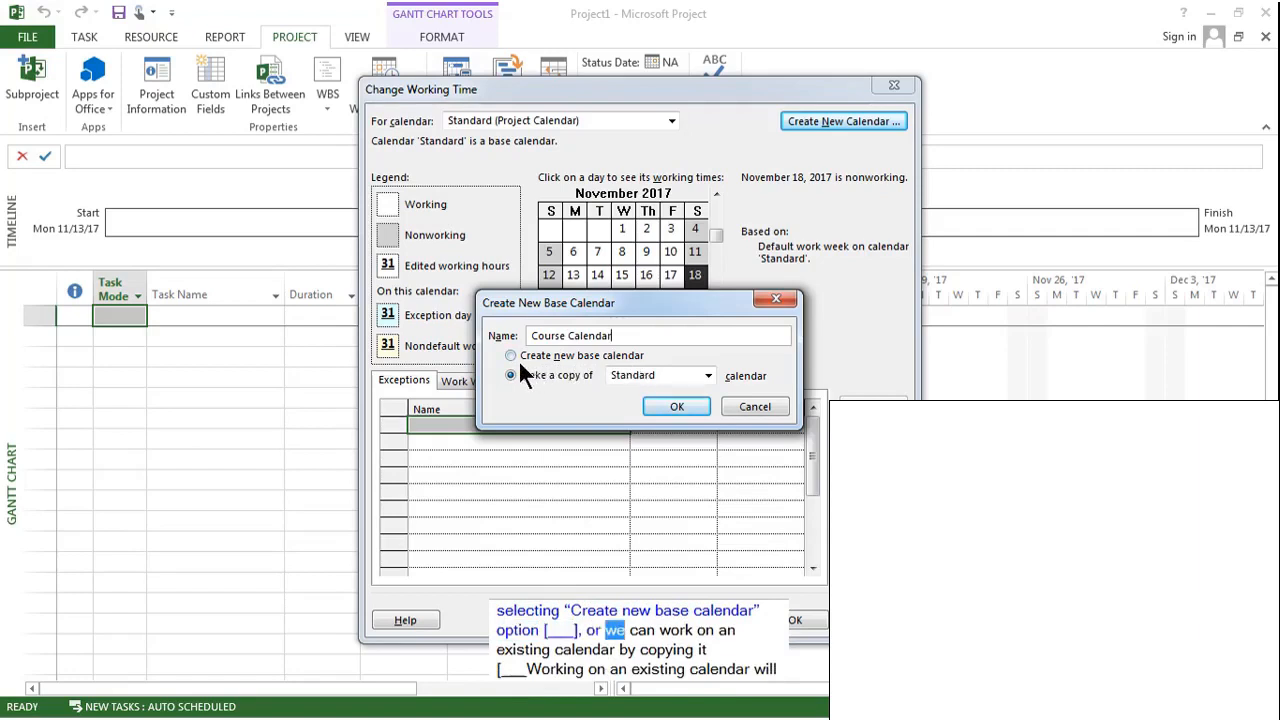
{"action": "left_click", "coordinate": [677, 407]}
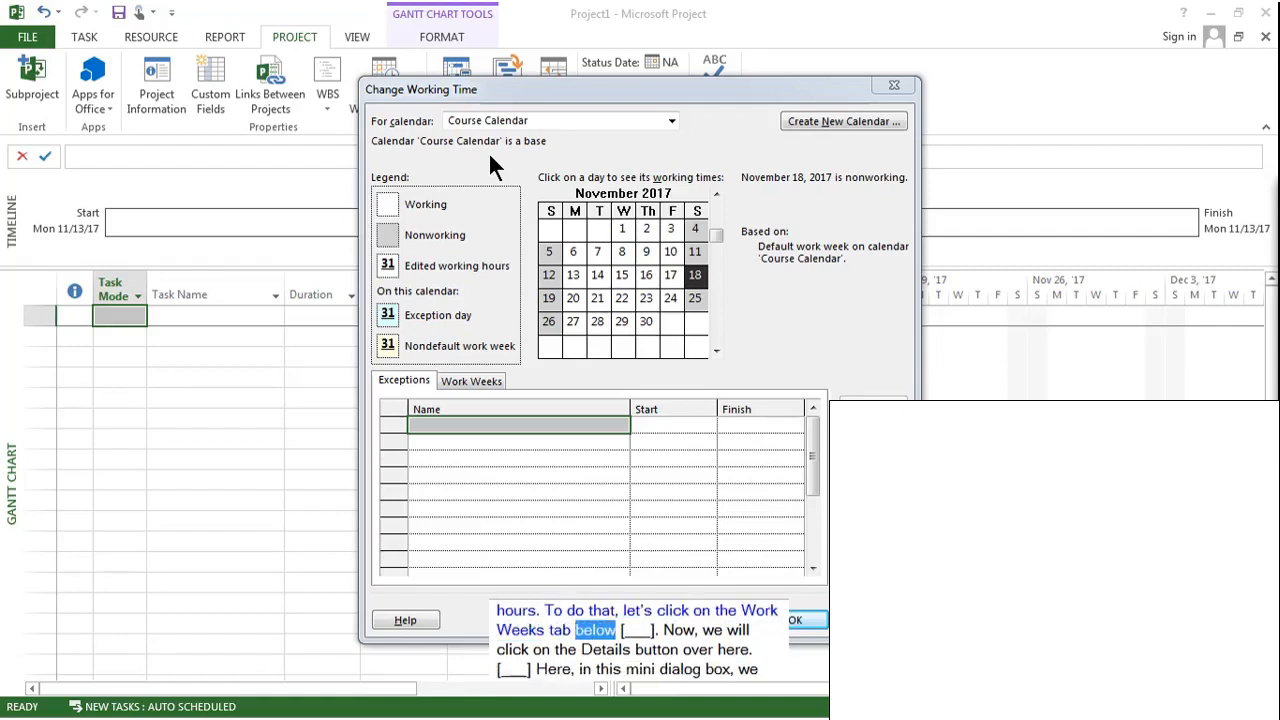
Open the details of Course Calendar's default work week and examine the working times of each day from Sunday to Saturday.
{"action": "left_click", "coordinate": [475, 380]}
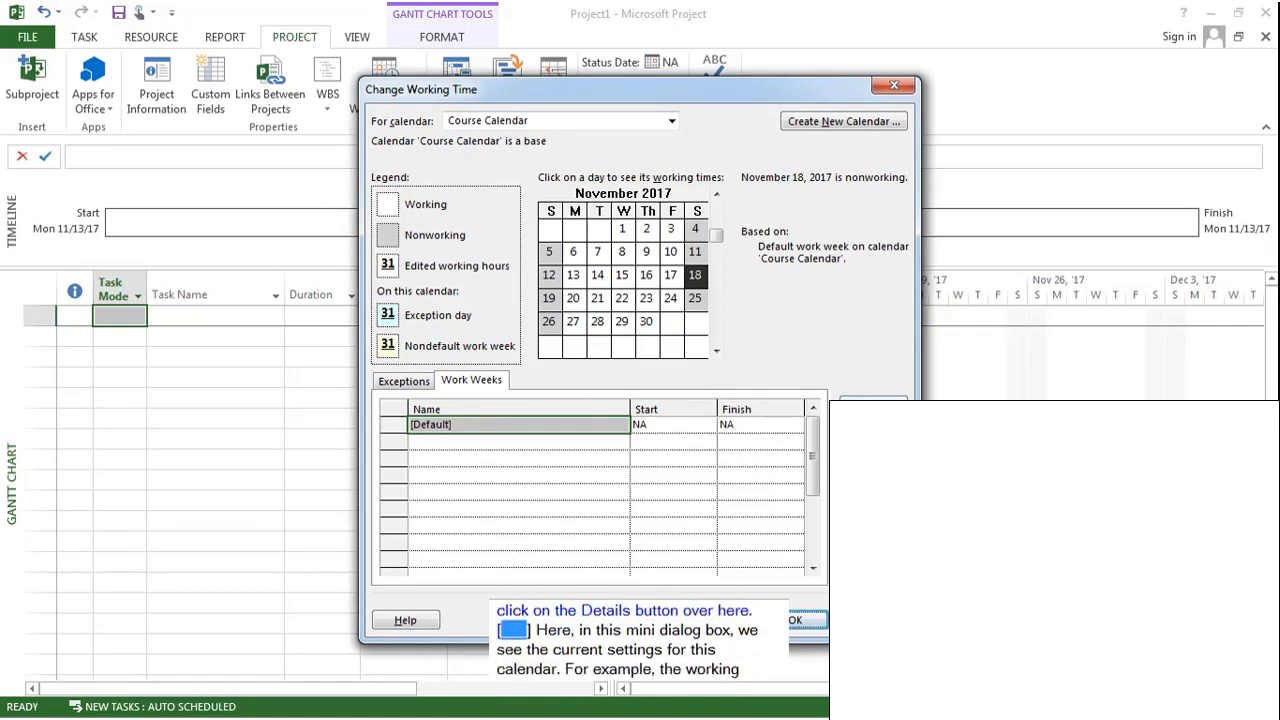
{"action": "left_click", "coordinate": [873, 400]}
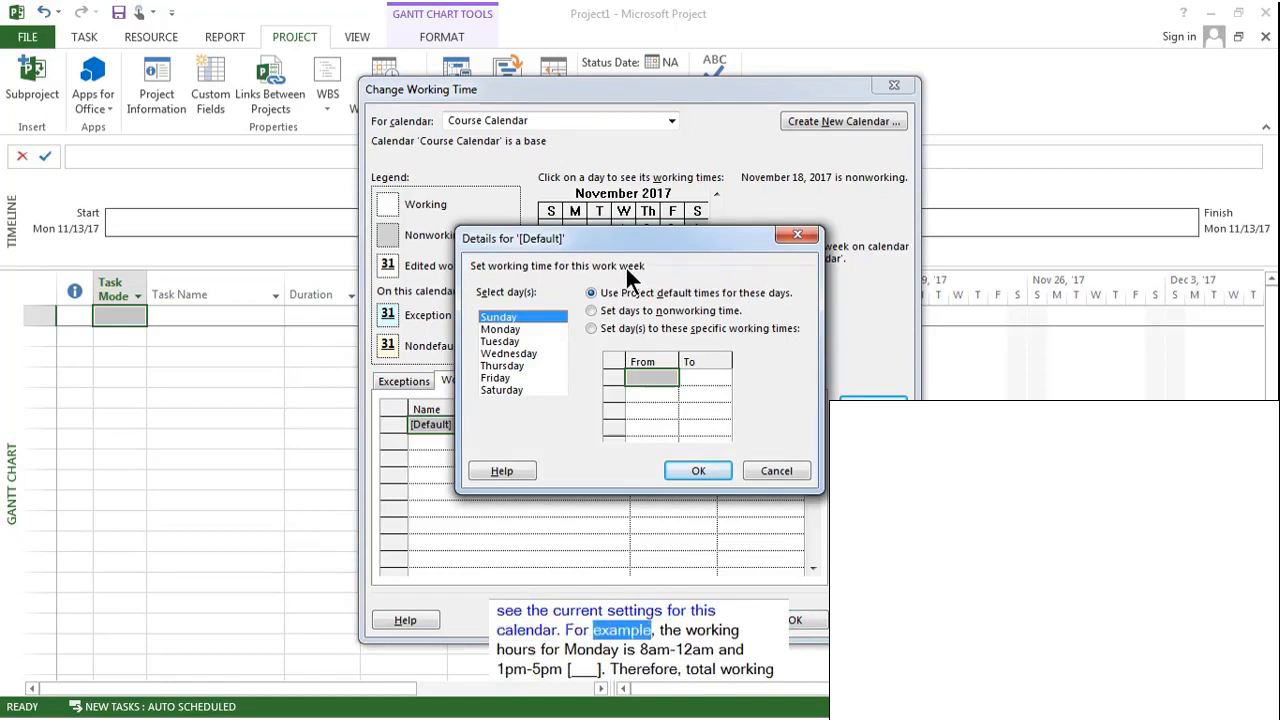
{"action": "left_click", "coordinate": [509, 330]}
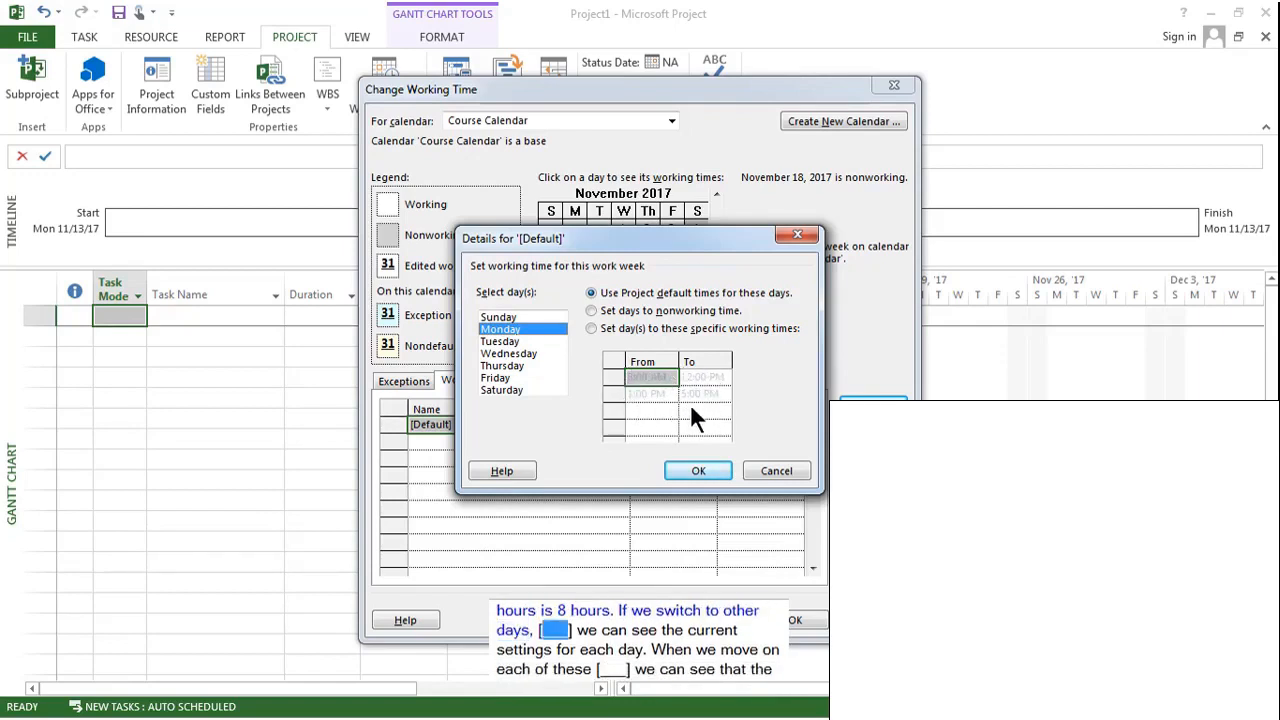
{"action": "left_click", "coordinate": [497, 354]}
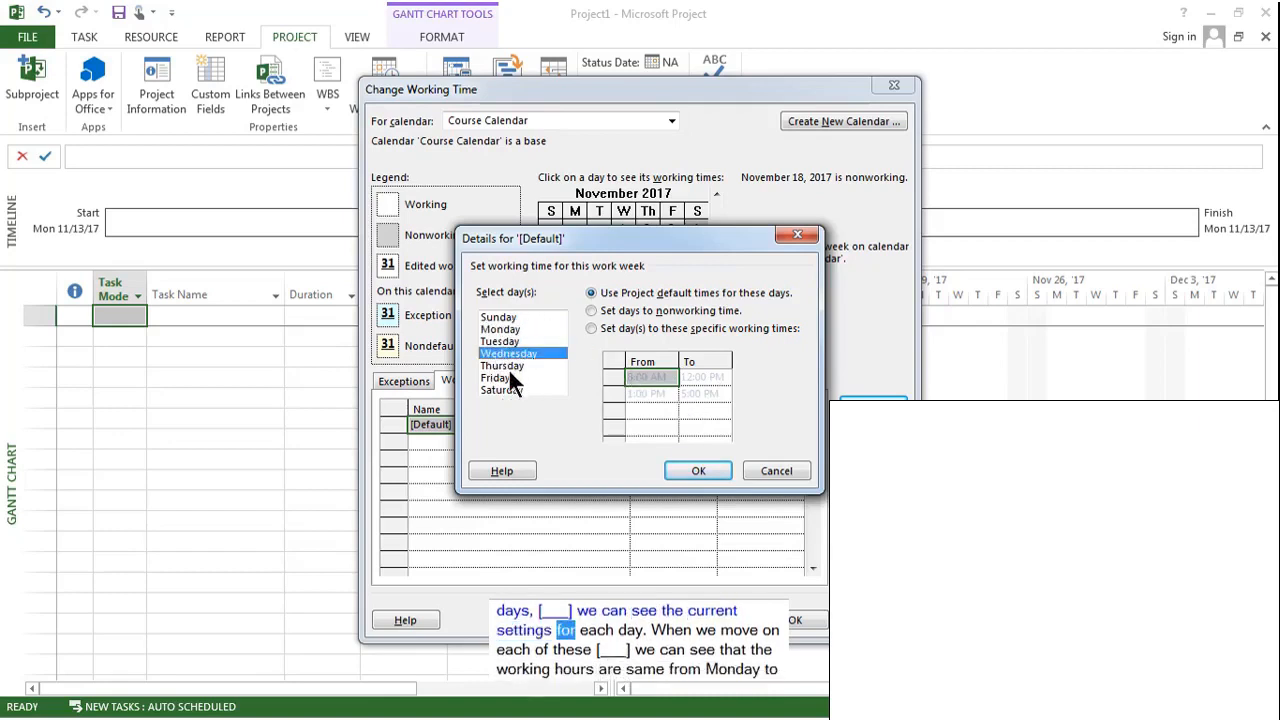
{"action": "left_click", "coordinate": [509, 367]}
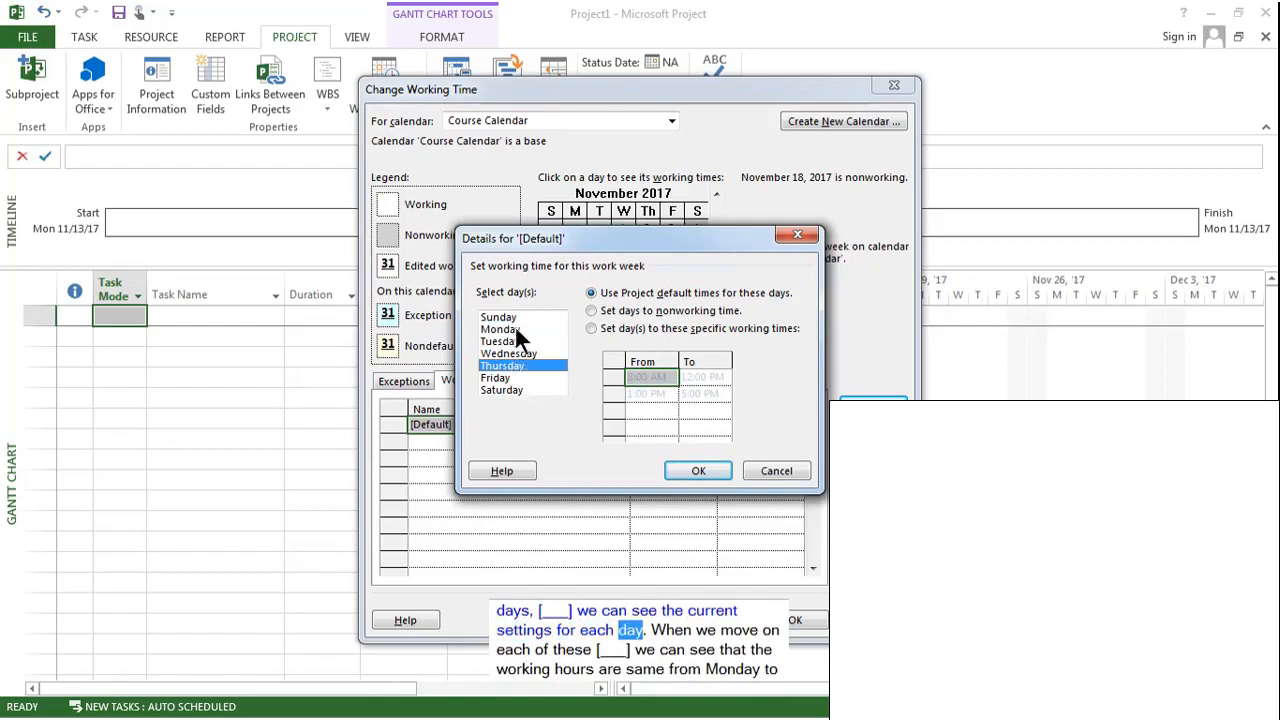
{"action": "left_click", "coordinate": [514, 327]}
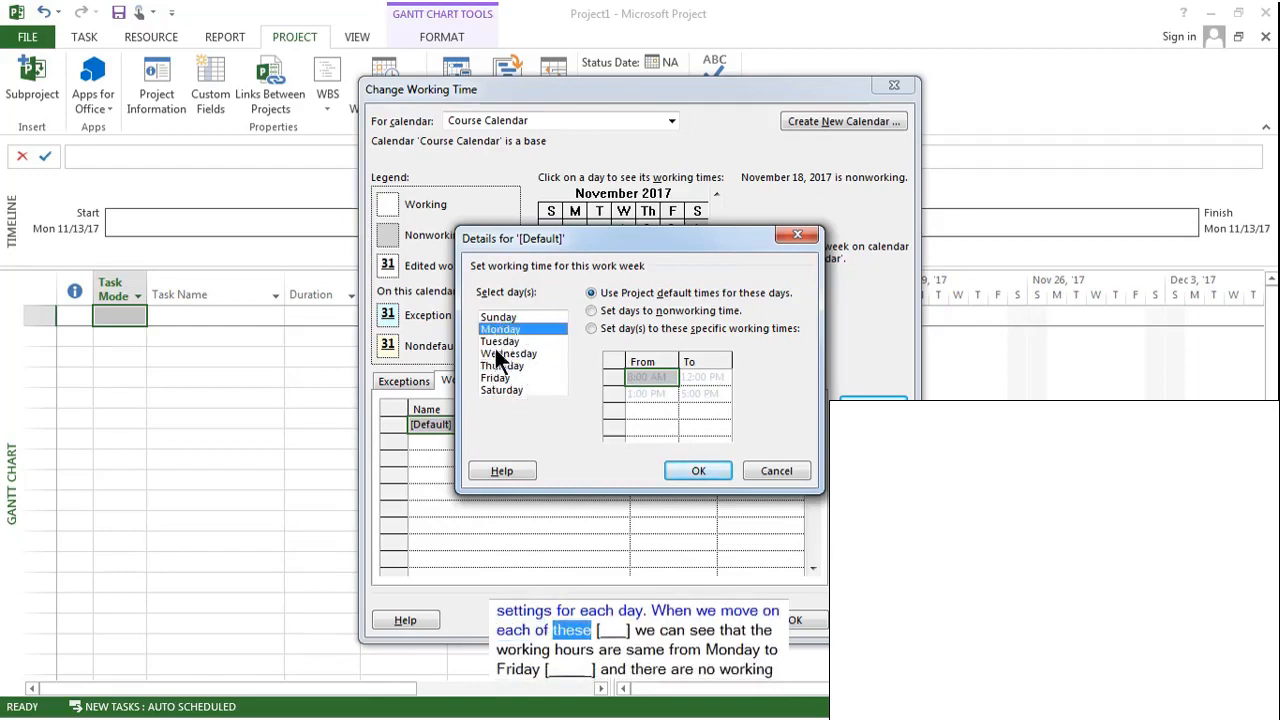
{"action": "left_click", "coordinate": [497, 354]}
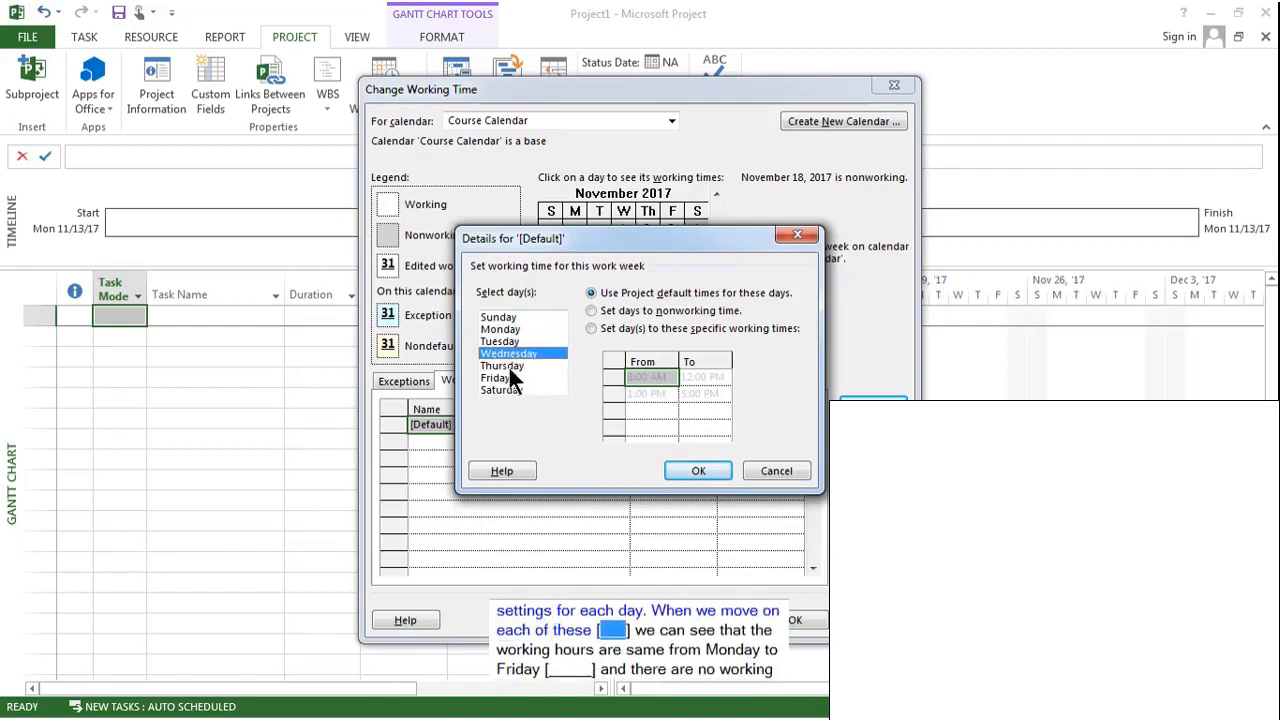
{"action": "left_click", "coordinate": [514, 341]}
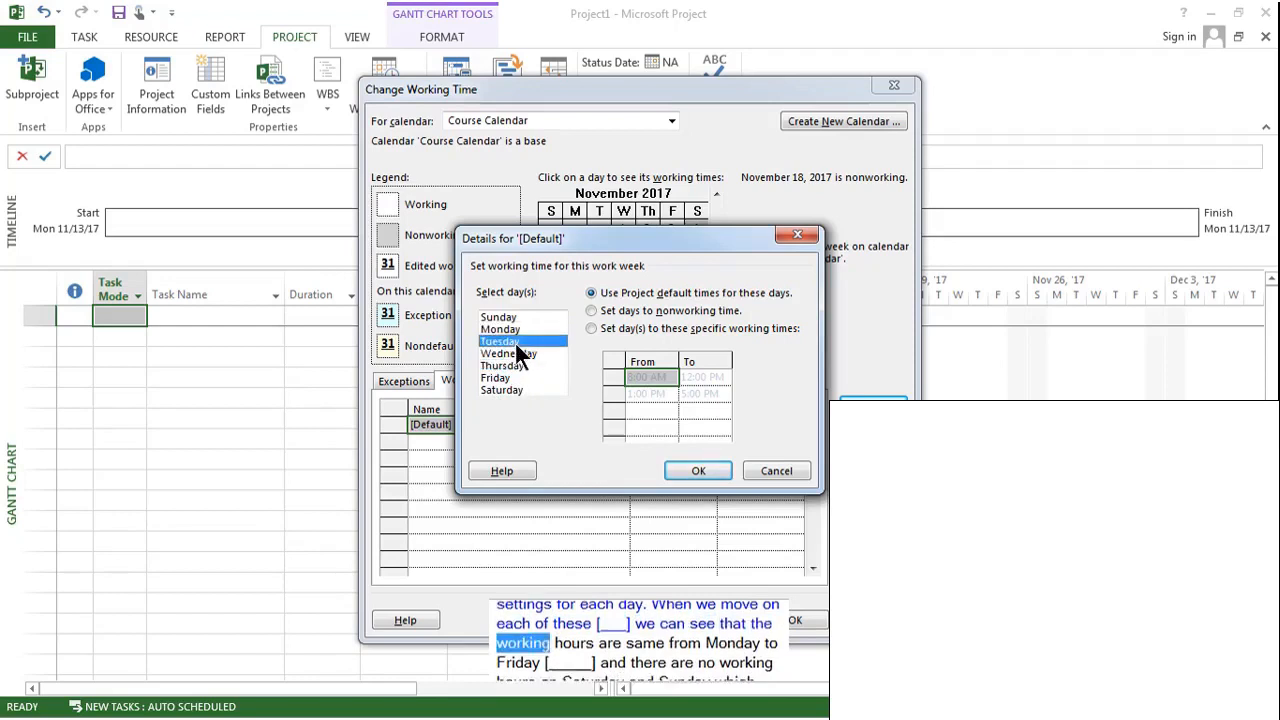
{"action": "left_click", "coordinate": [515, 353]}
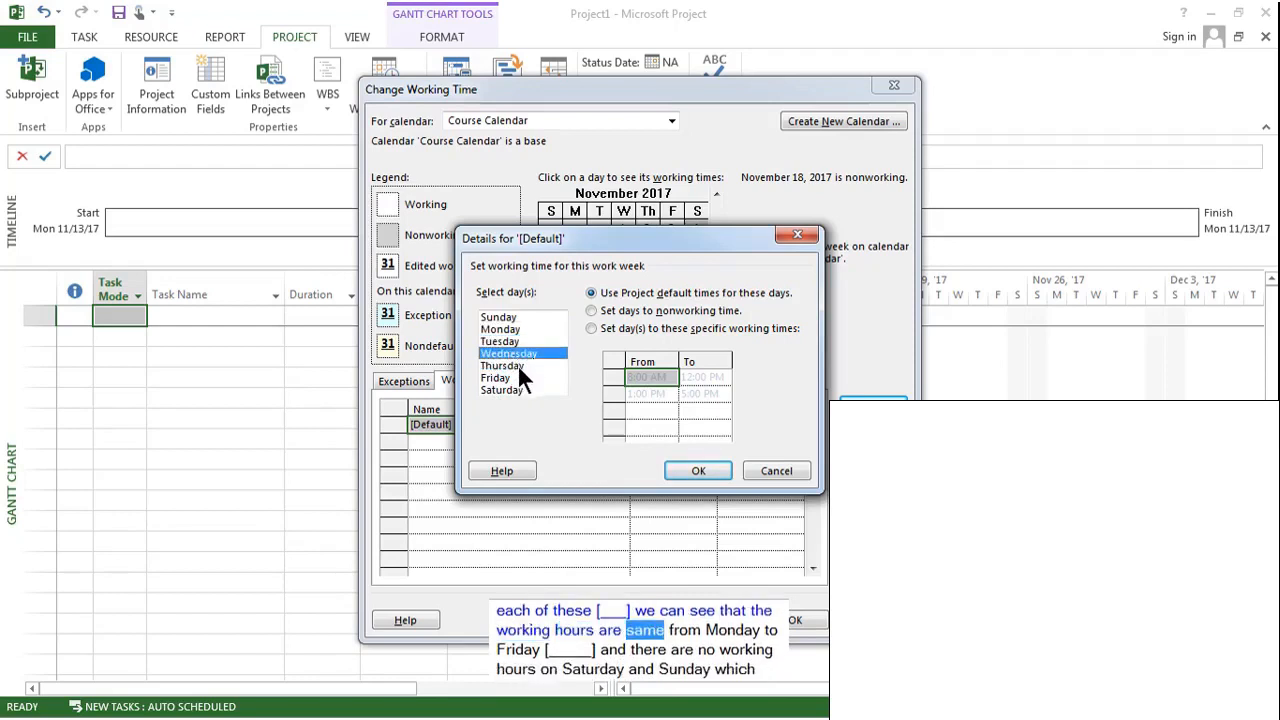
{"action": "left_click", "coordinate": [517, 366]}
{"action": "left_click", "coordinate": [518, 377]}
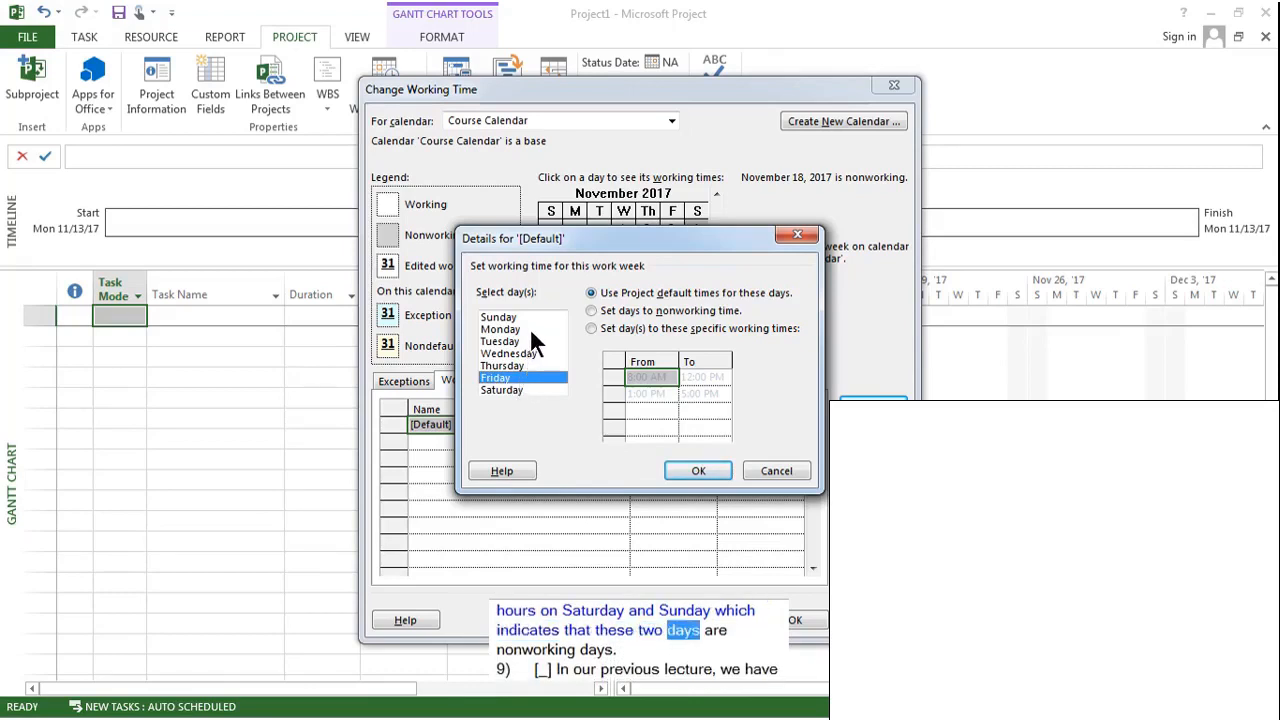
{"action": "left_click", "coordinate": [520, 389]}
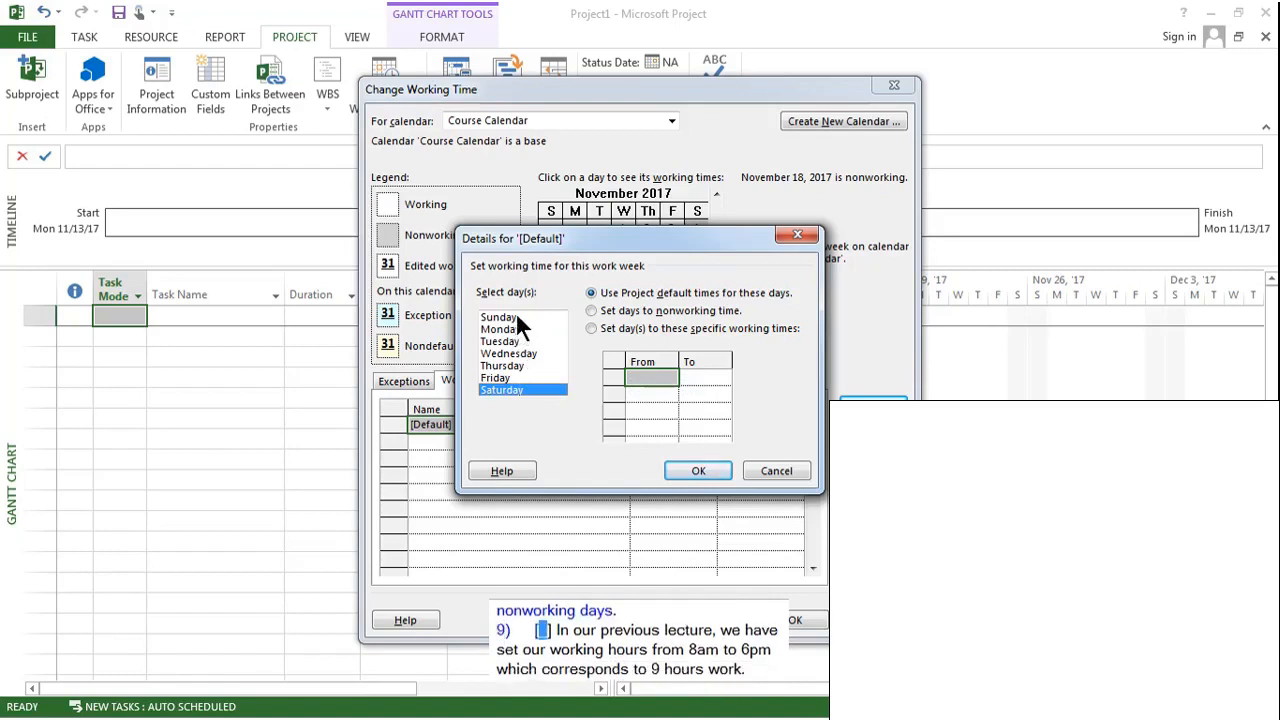
{"action": "left_click", "coordinate": [516, 313]}
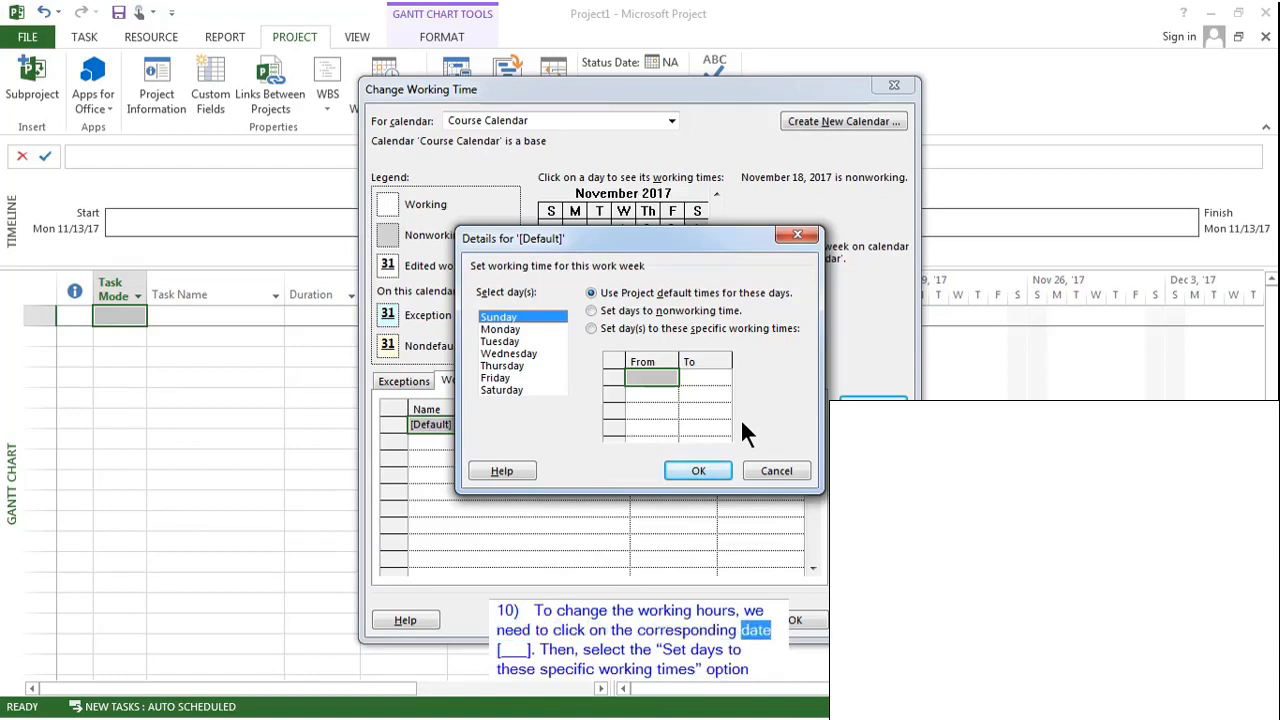
Give Monday a specific working time from 5:00 AM to 11:00 PM and delete its second time row.
{"action": "left_click", "coordinate": [488, 331]}
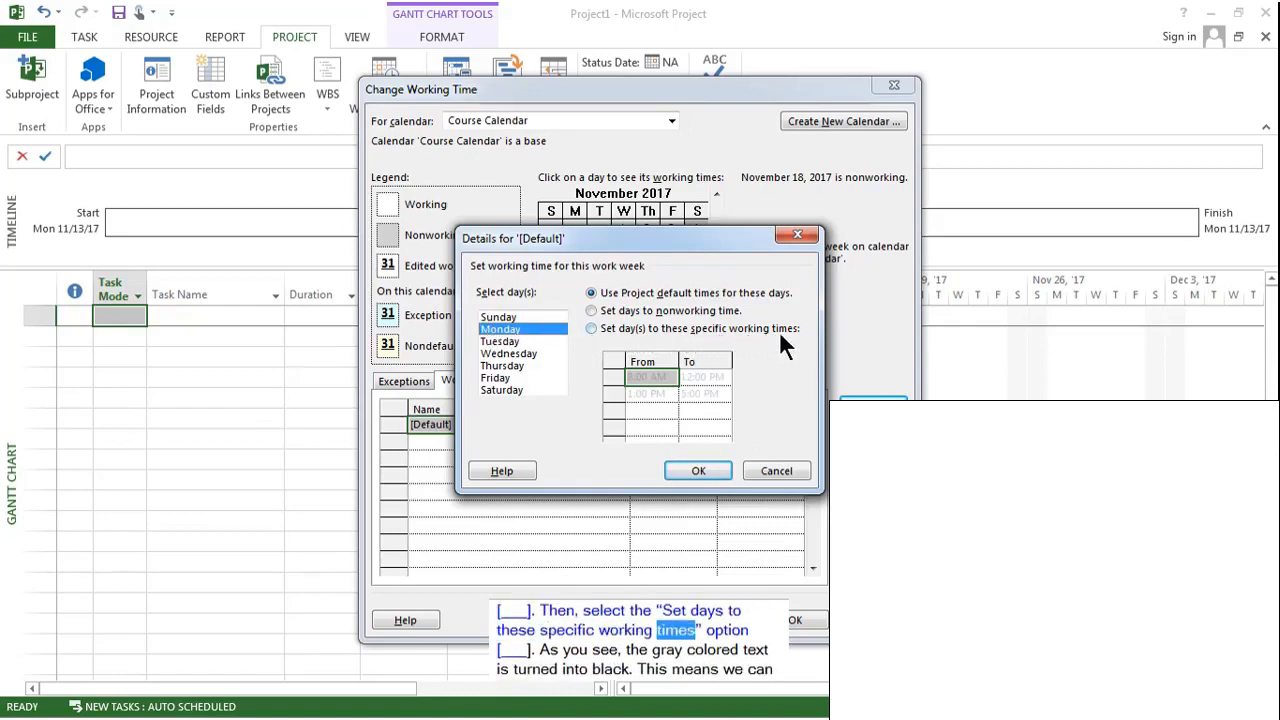
{"action": "left_click", "coordinate": [592, 329]}
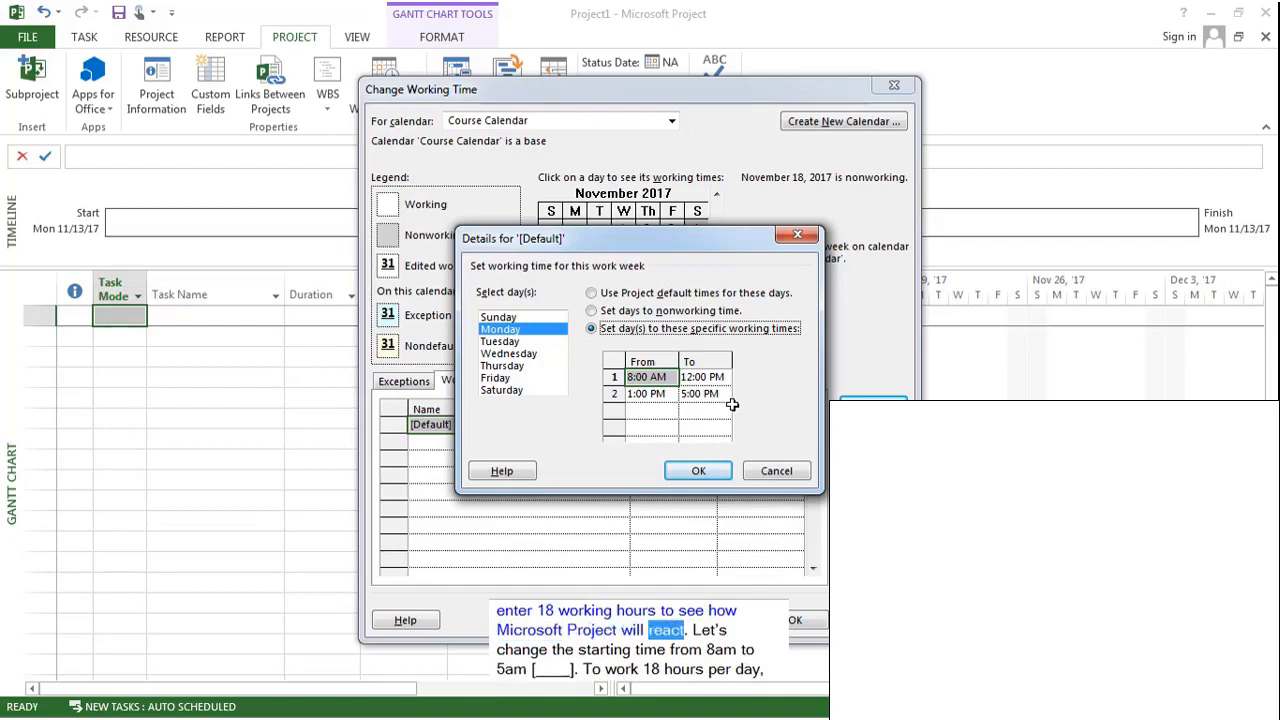
{"action": "left_click", "coordinate": [654, 383]}
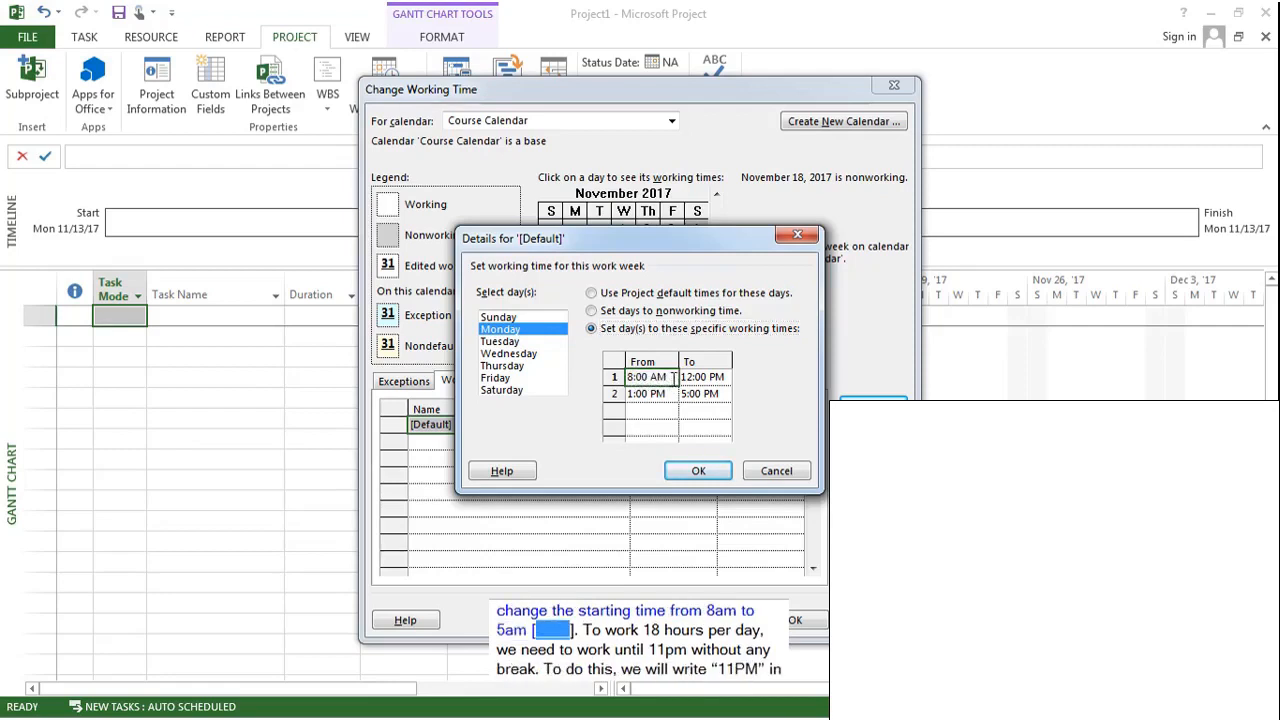
{"action": "type", "text": "5am"}
{"action": "key", "text": "Return"}
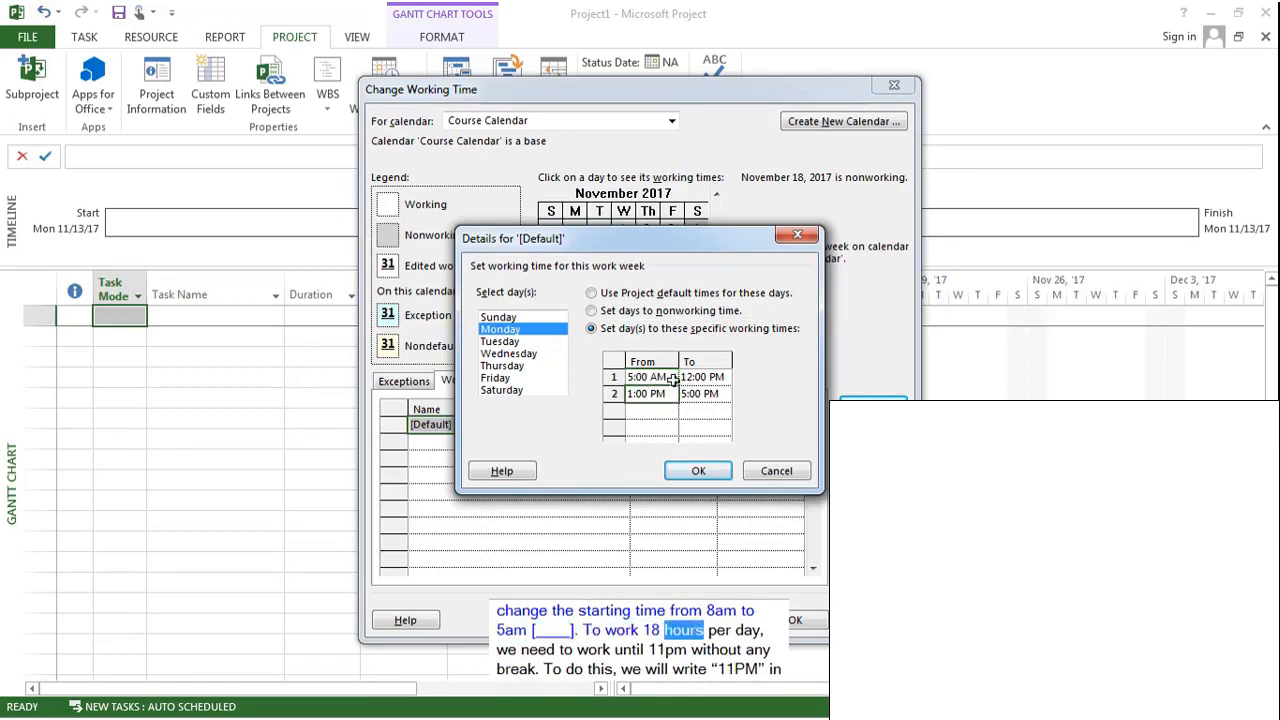
{"action": "left_click", "coordinate": [724, 377]}
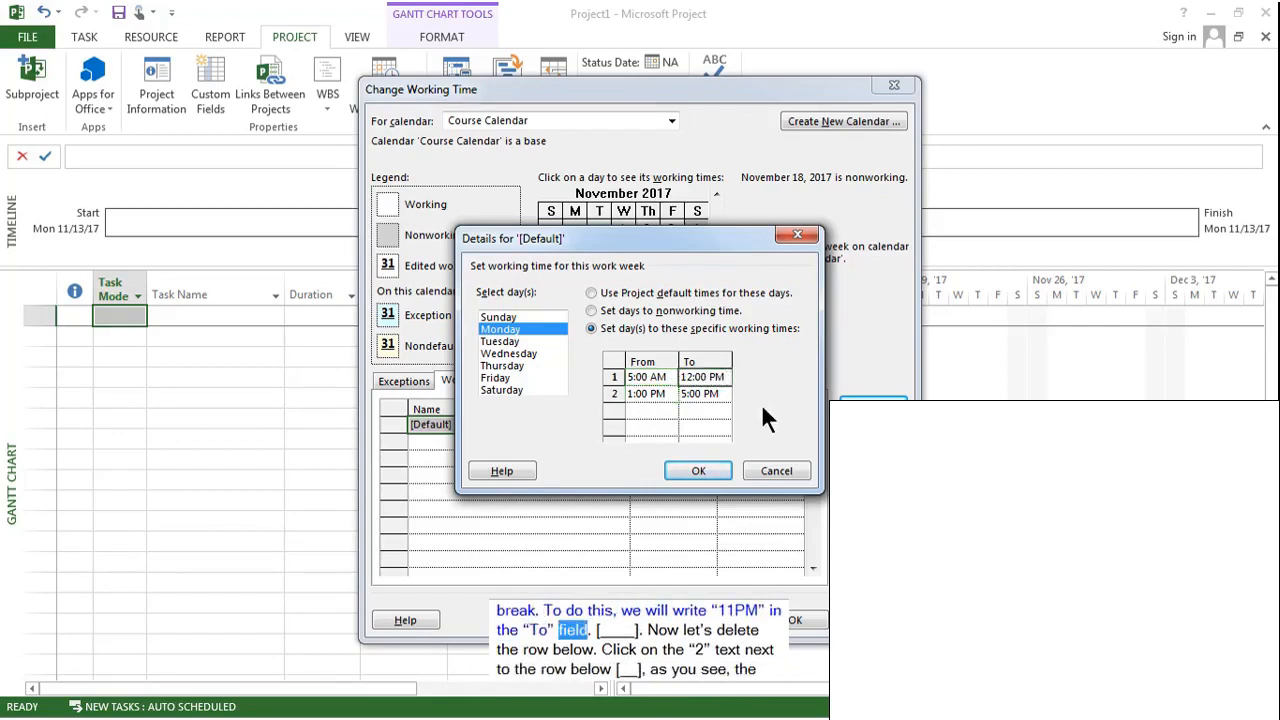
{"action": "type", "text": "11p"}
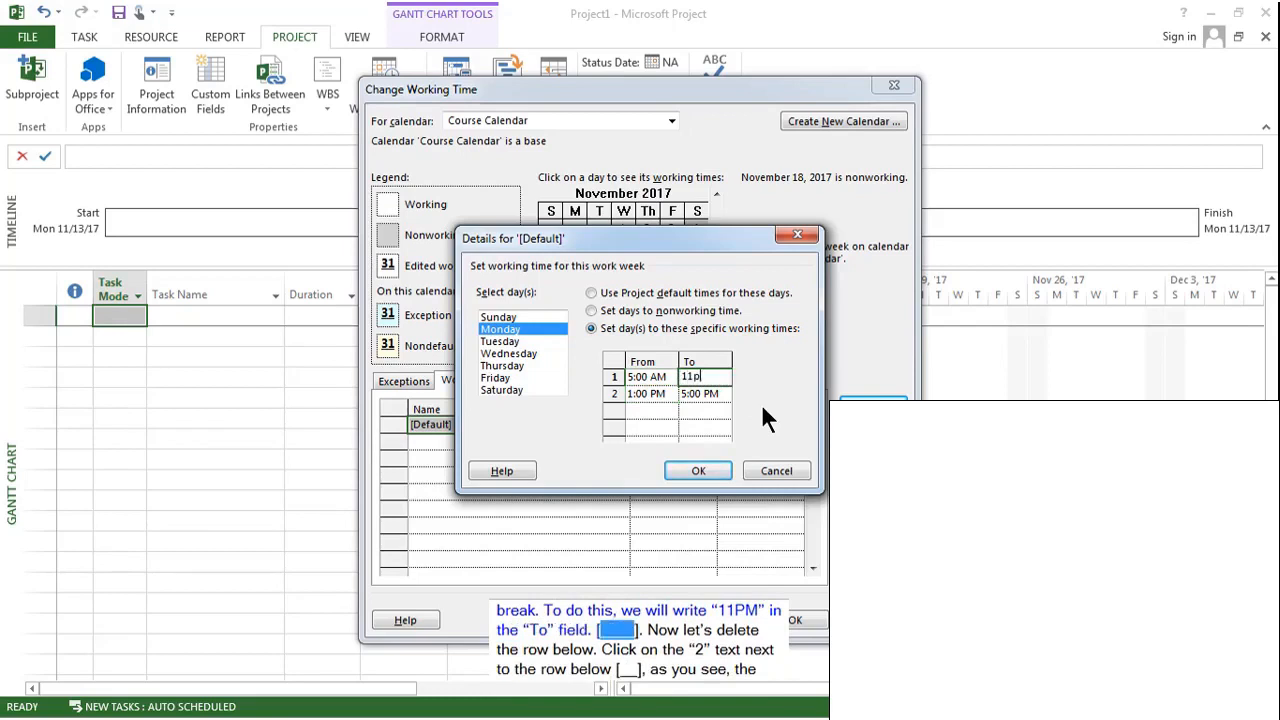
{"action": "type", "text": "m"}
{"action": "key", "text": "Return"}
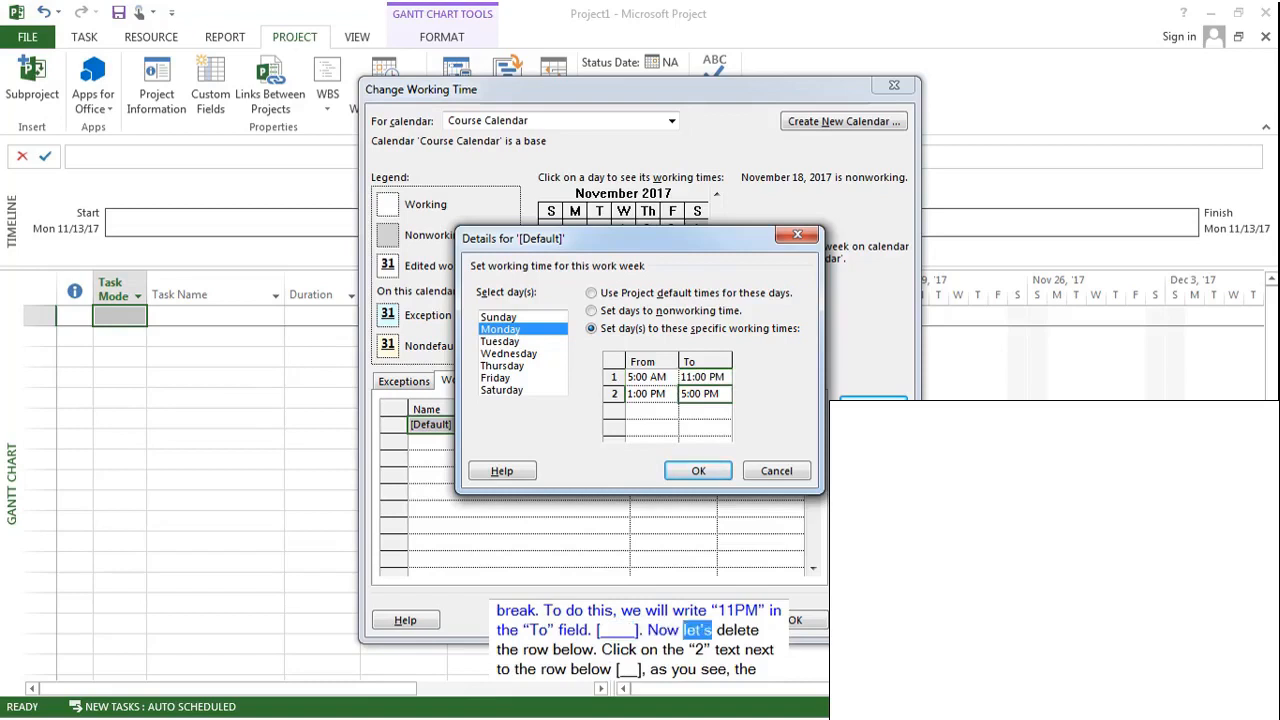
{"action": "left_click", "coordinate": [613, 395]}
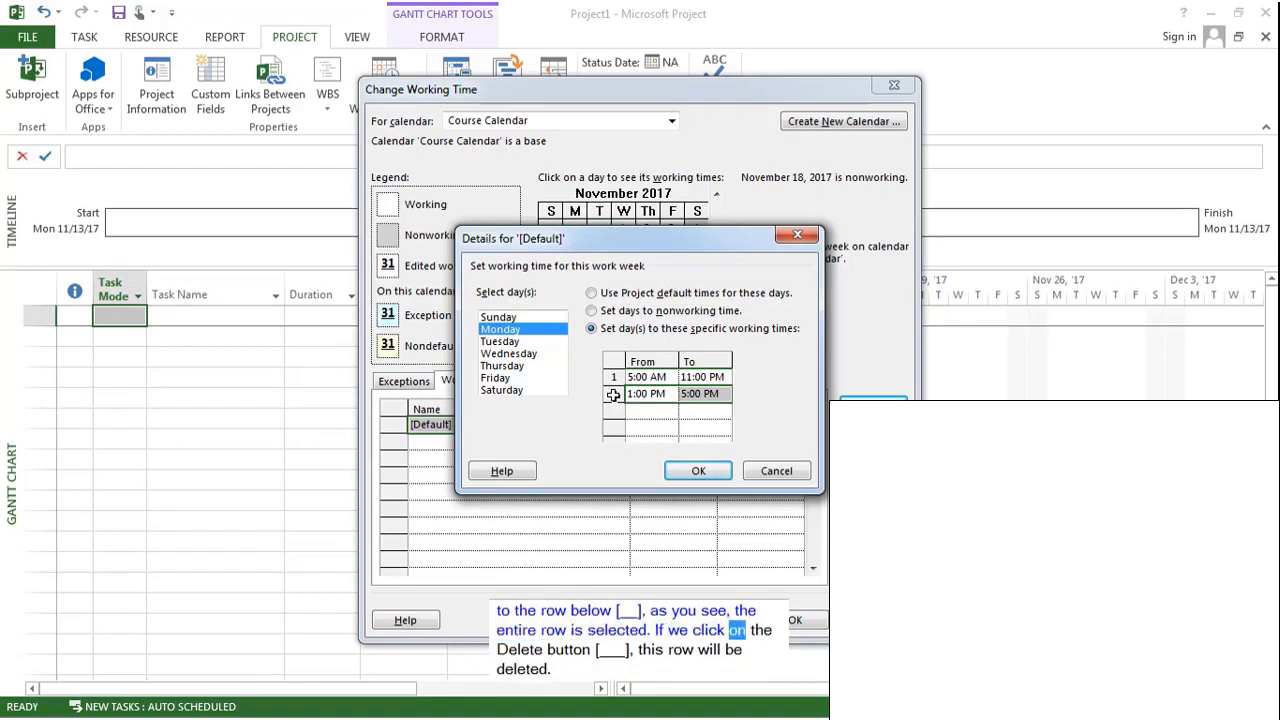
{"action": "key", "text": "Delete"}
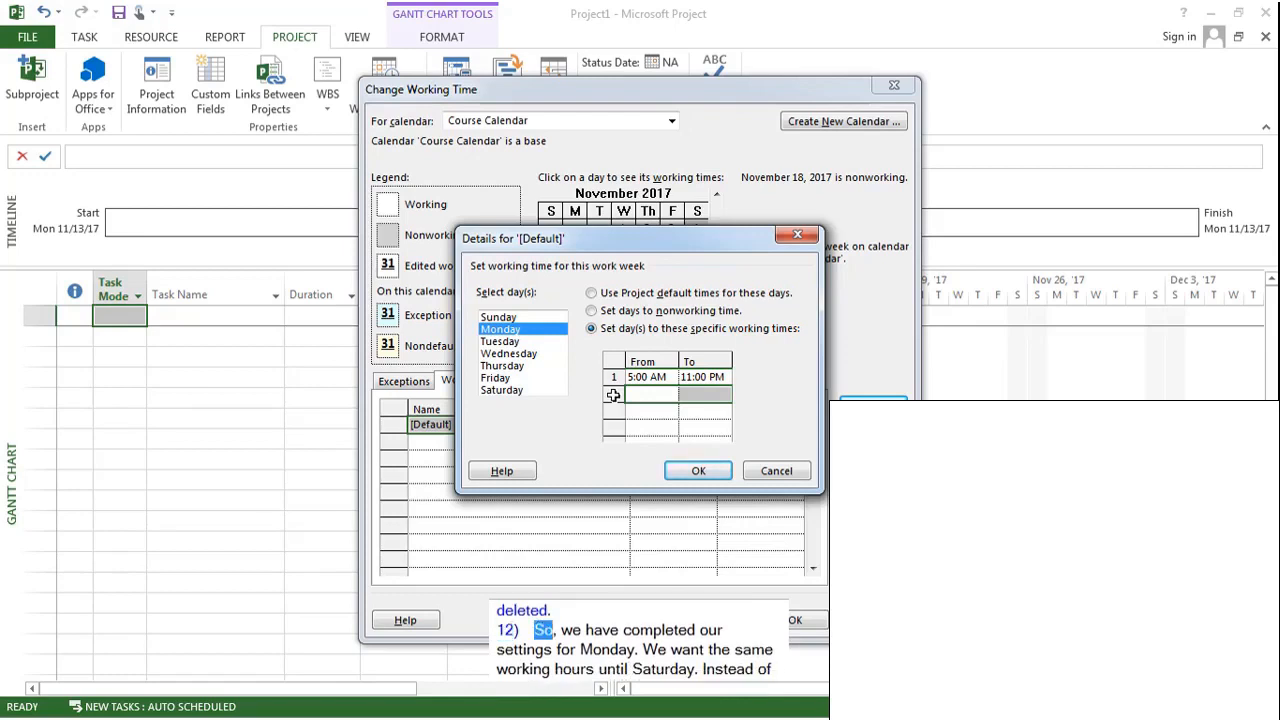
Give Tuesday through Saturday a specific working time from 5:00 AM to 11:00 PM and delete their second time row.
{"action": "left_click", "coordinate": [511, 340]}
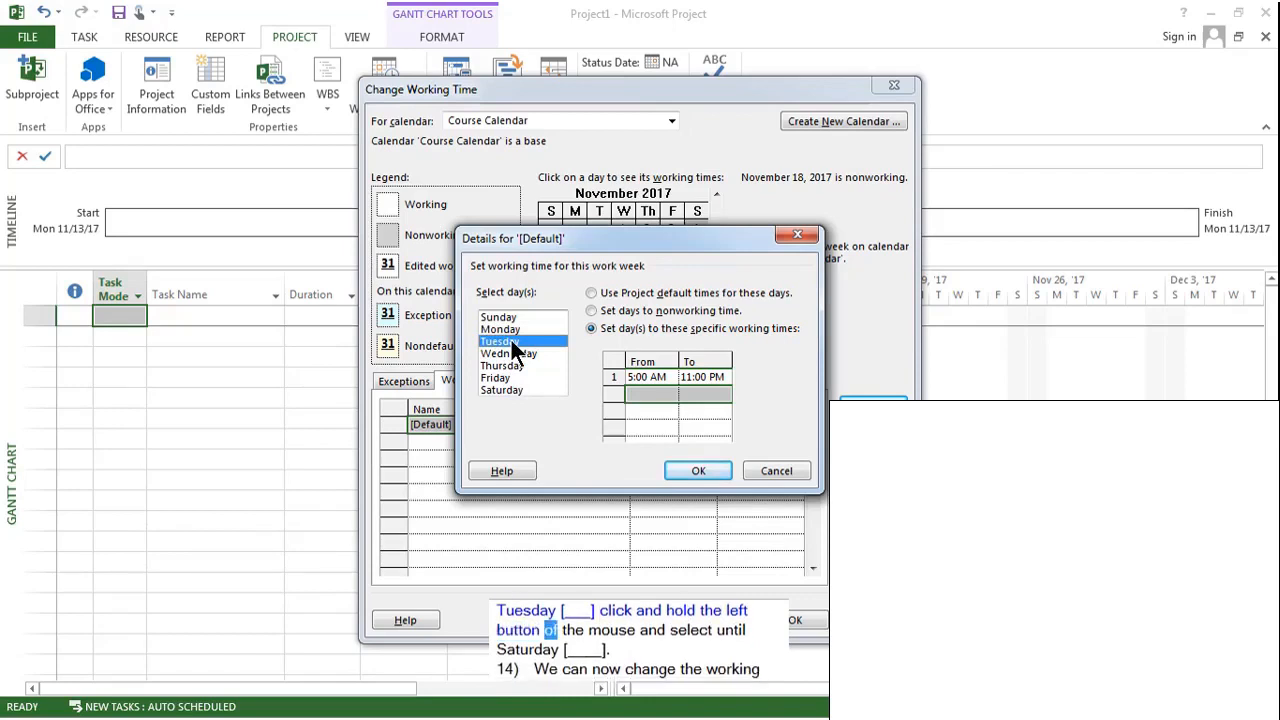
{"action": "left_click_drag", "start_coordinate": [511, 340], "coordinate": [508, 384]}
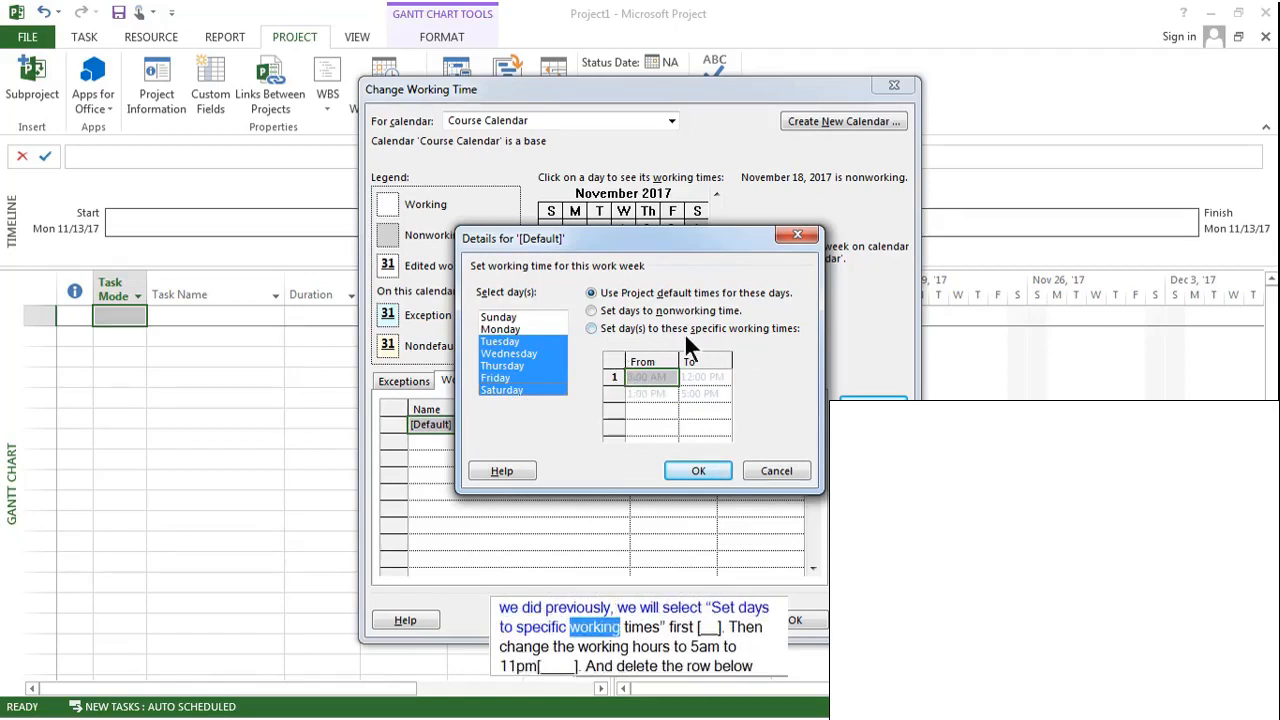
{"action": "left_click", "coordinate": [591, 329]}
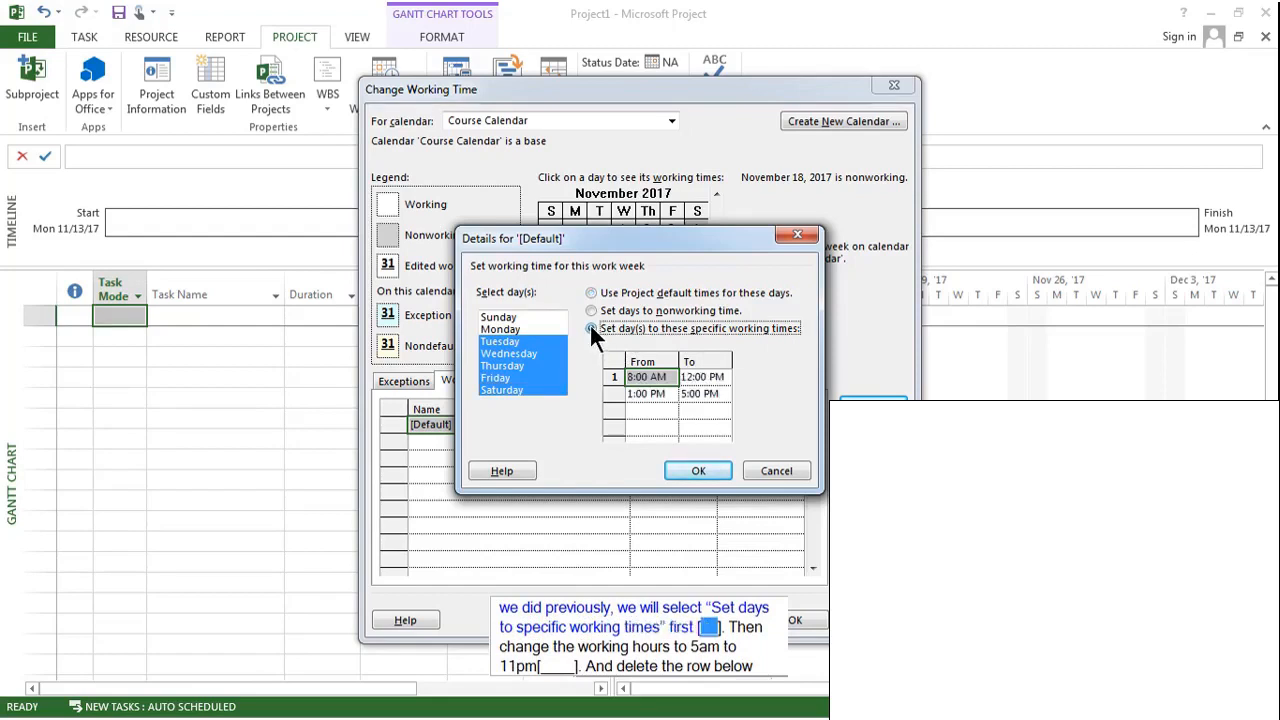
{"action": "left_click", "coordinate": [670, 377]}
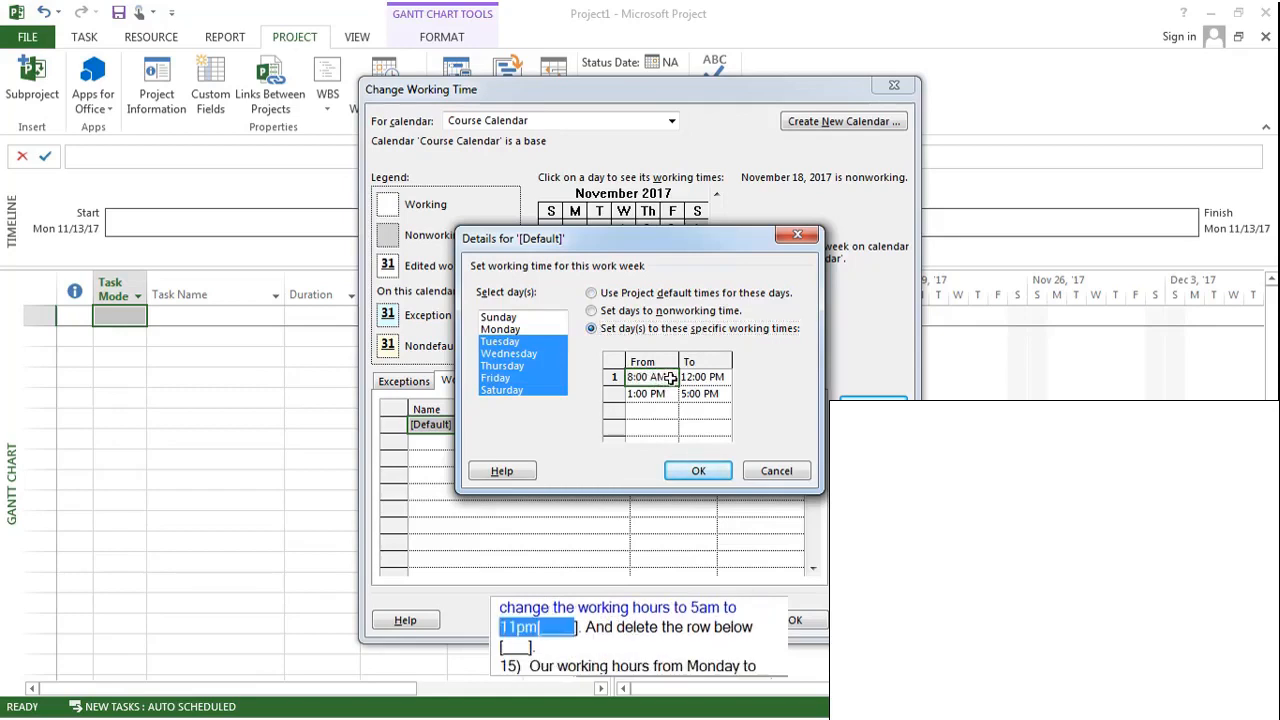
{"action": "type", "text": "5am"}
{"action": "key", "text": "Return"}
{"action": "key", "text": "Up"}
{"action": "key", "text": "Right"}
{"action": "type", "text": "1"}
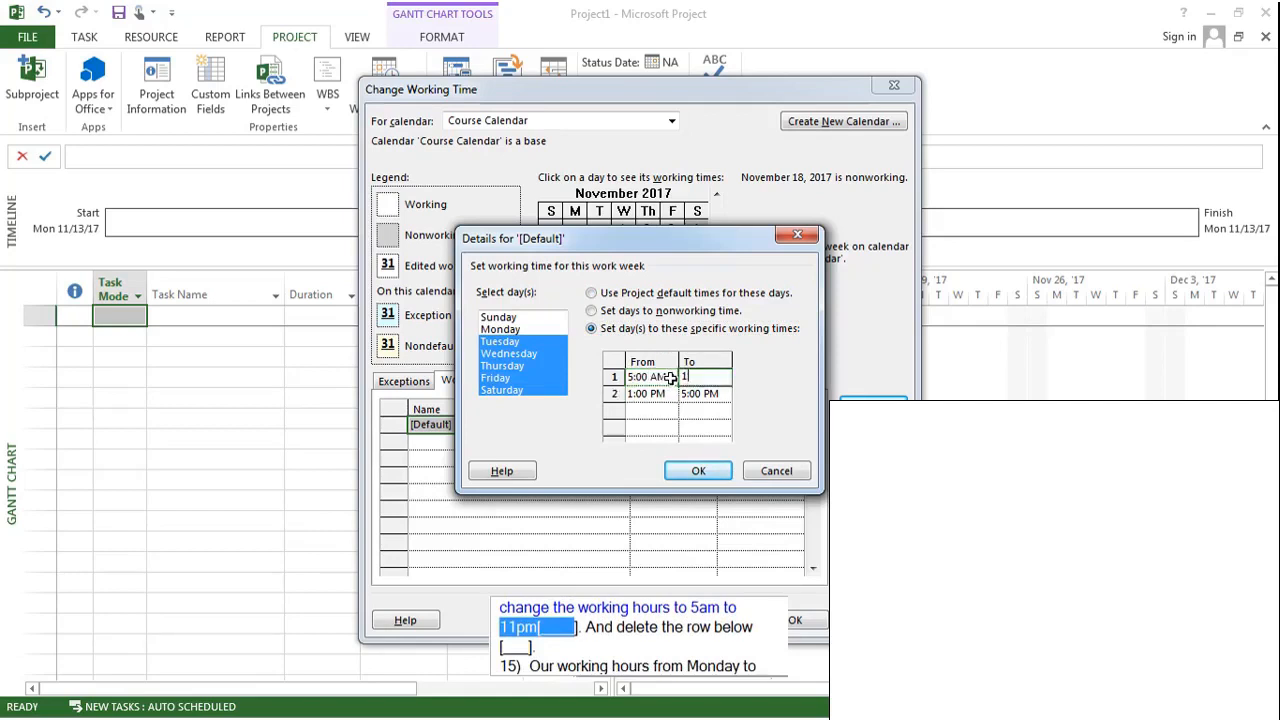
{"action": "type", "text": "1pm"}
{"action": "key", "text": "Return"}
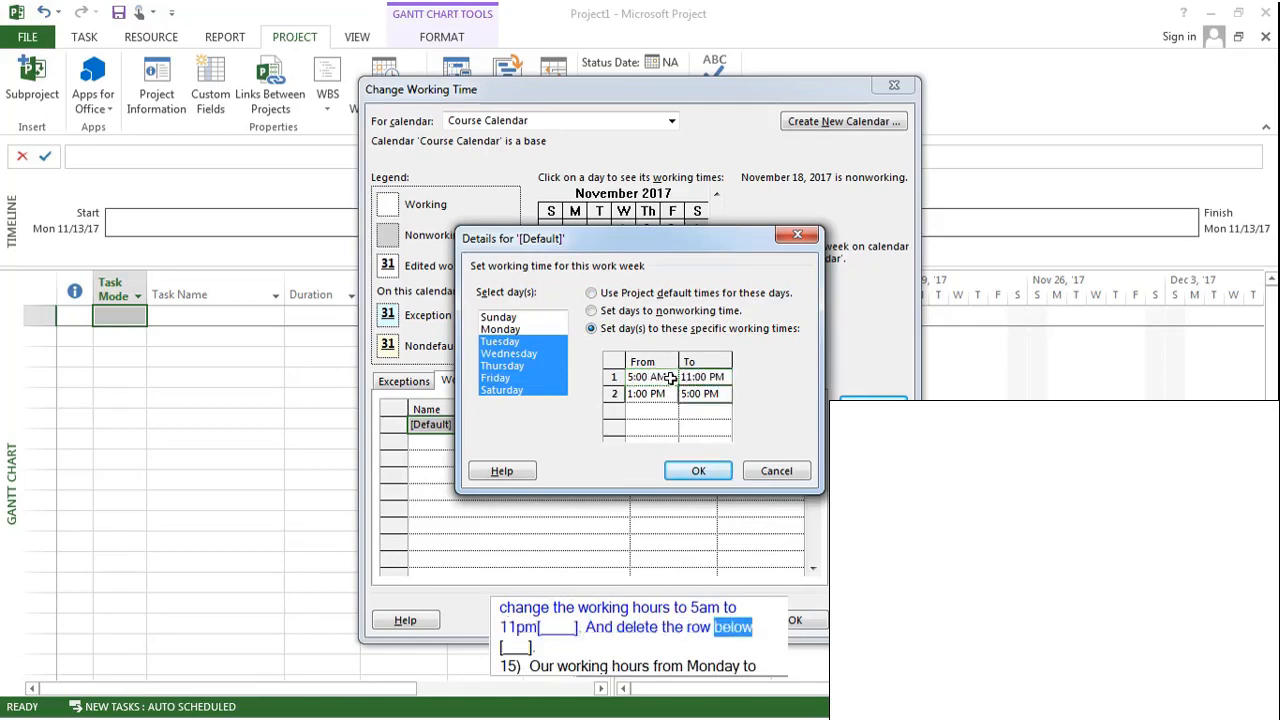
{"action": "left_click", "coordinate": [615, 394]}
{"action": "key", "text": "Delete"}
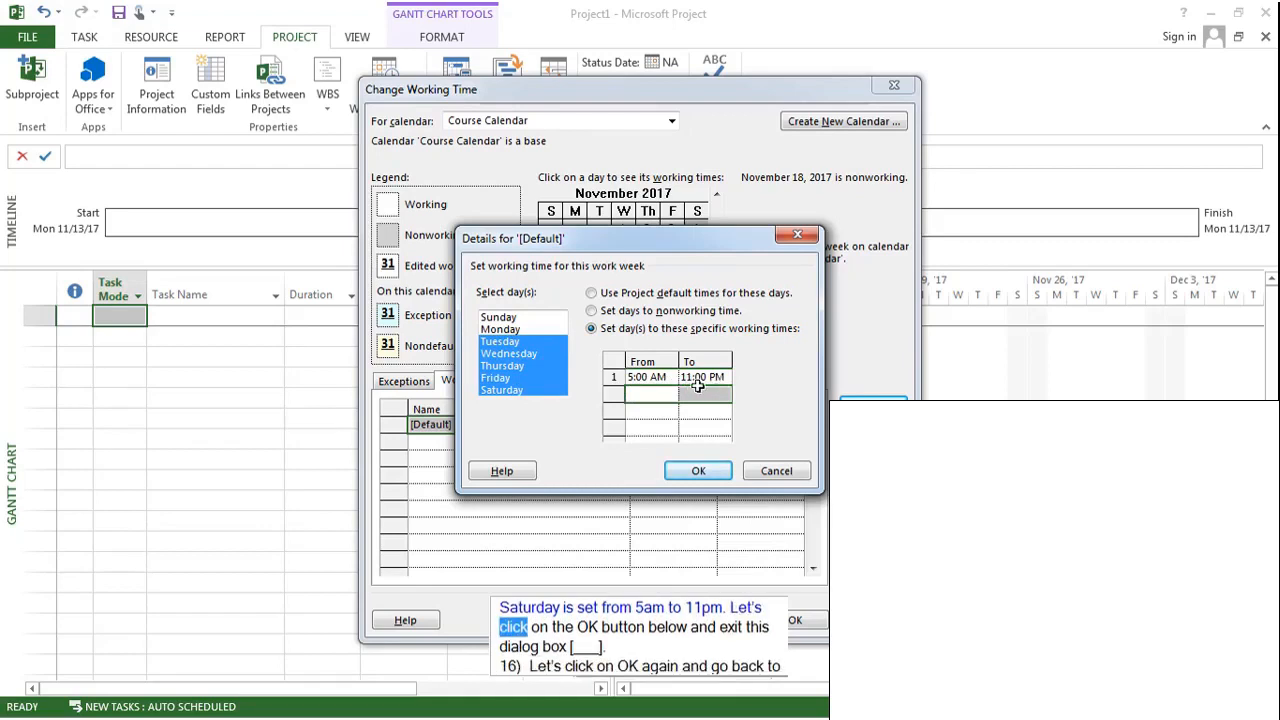
Accept the Course Calendar working times and assign Course Calendar as the calendar in the project information.
{"action": "left_click", "coordinate": [703, 470]}
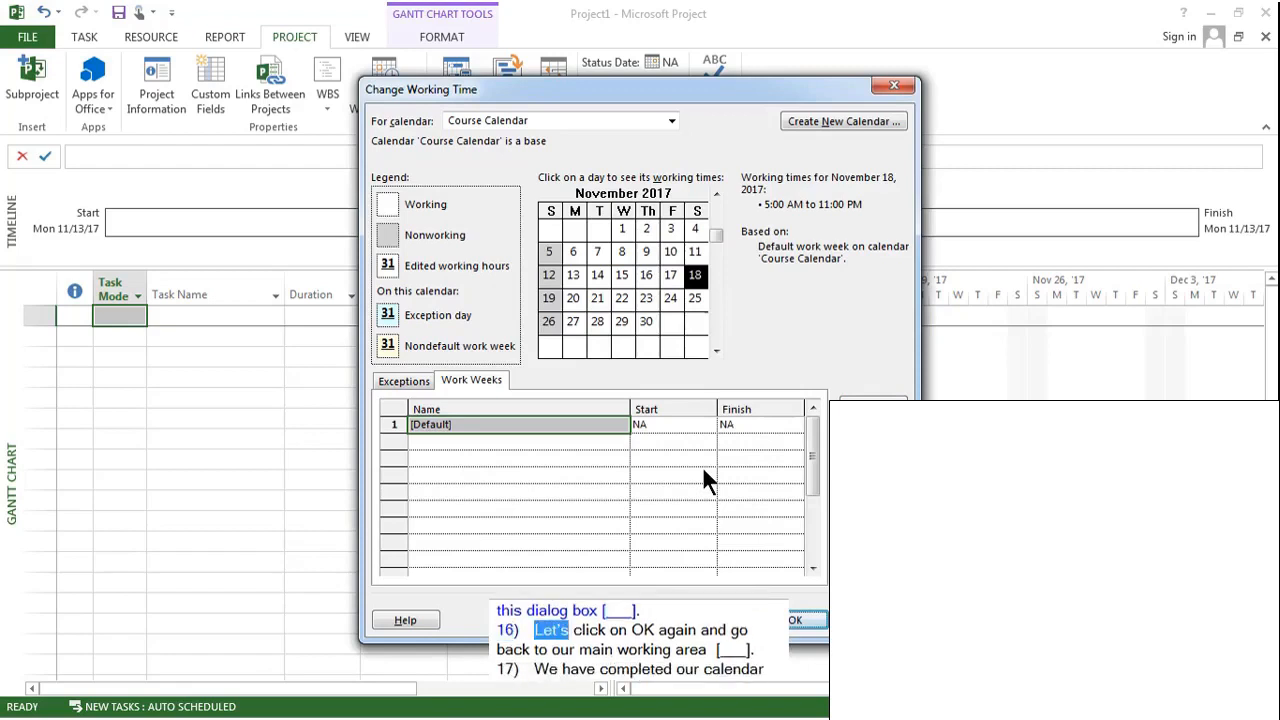
{"action": "left_click", "coordinate": [798, 620]}
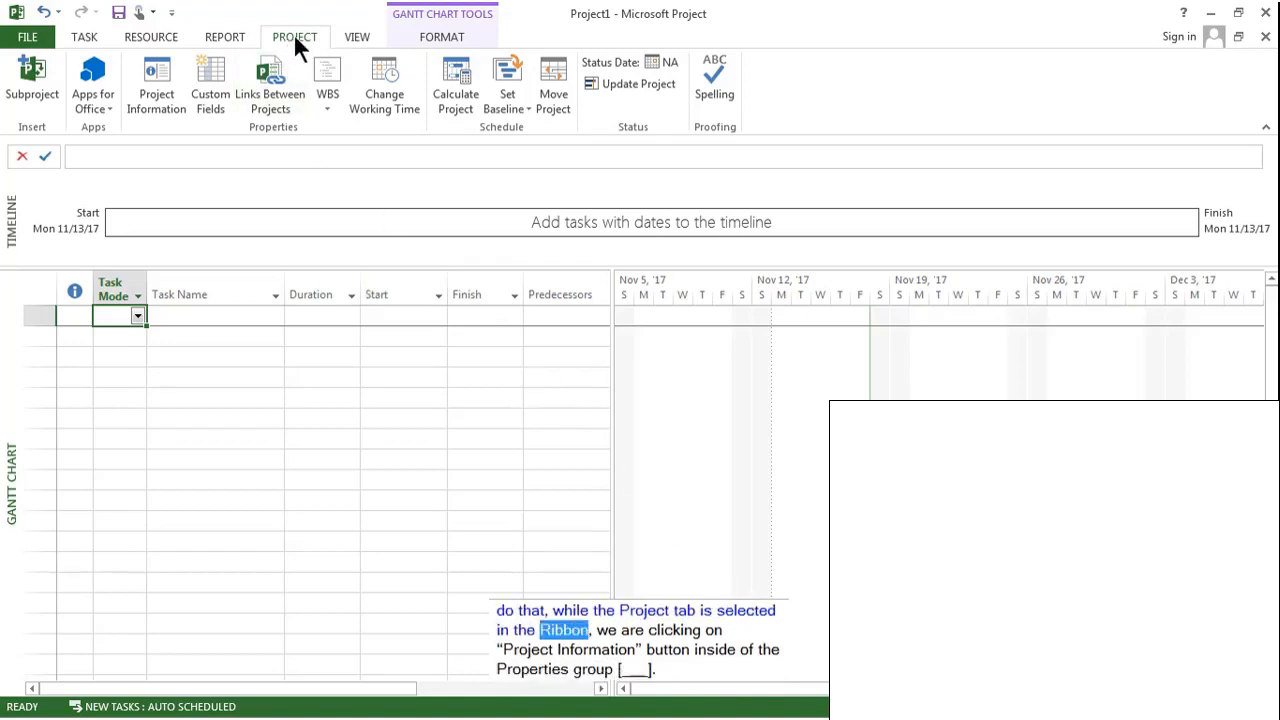
{"action": "left_click", "coordinate": [157, 92]}
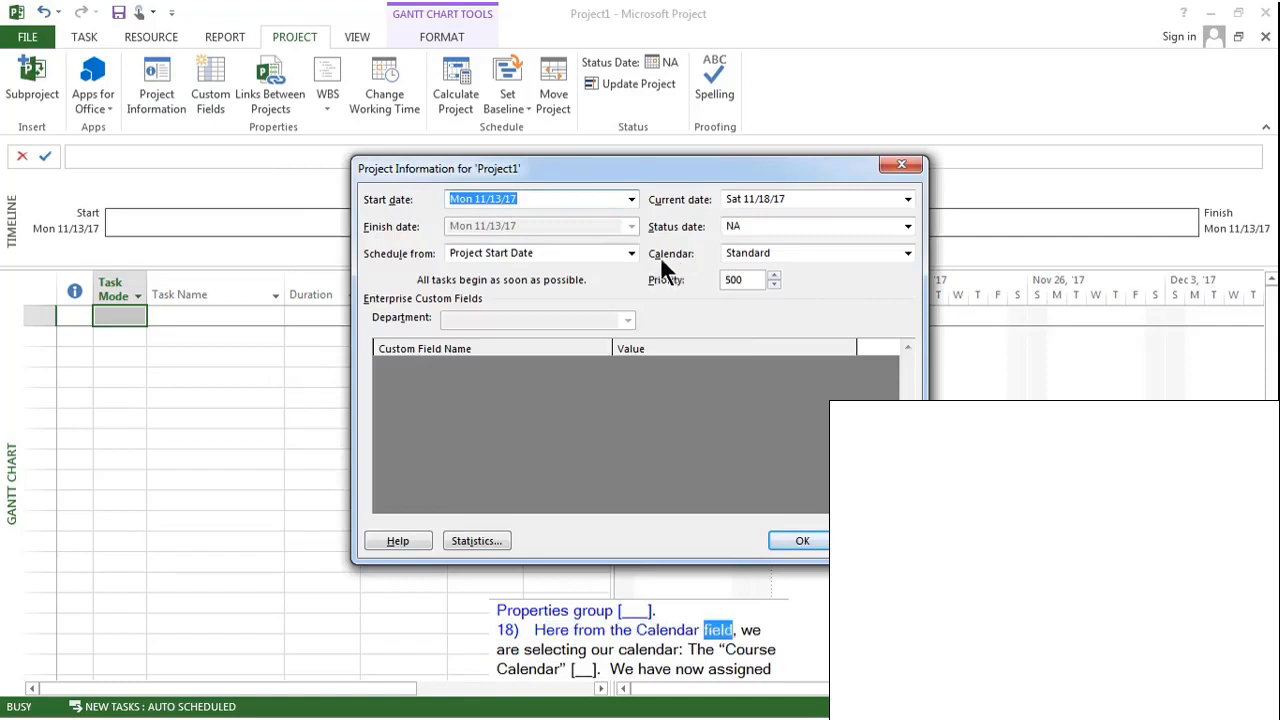
{"action": "left_click", "coordinate": [908, 253]}
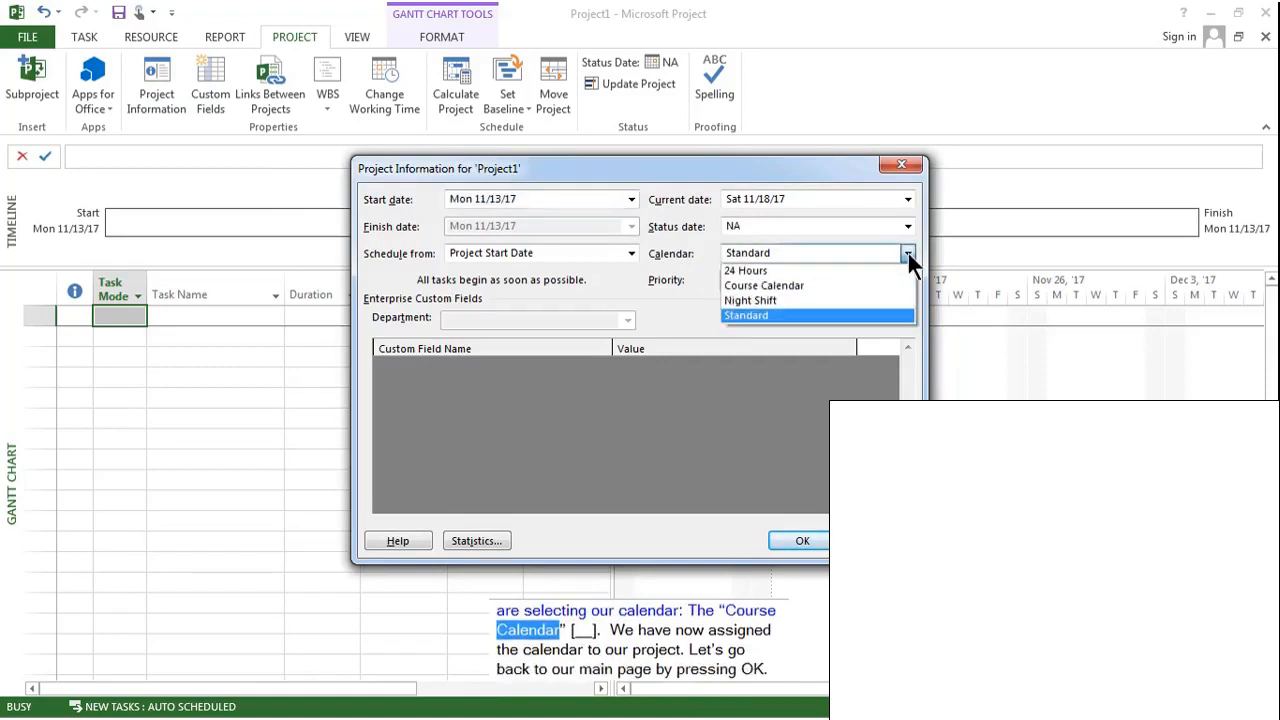
{"action": "left_click", "coordinate": [800, 286]}
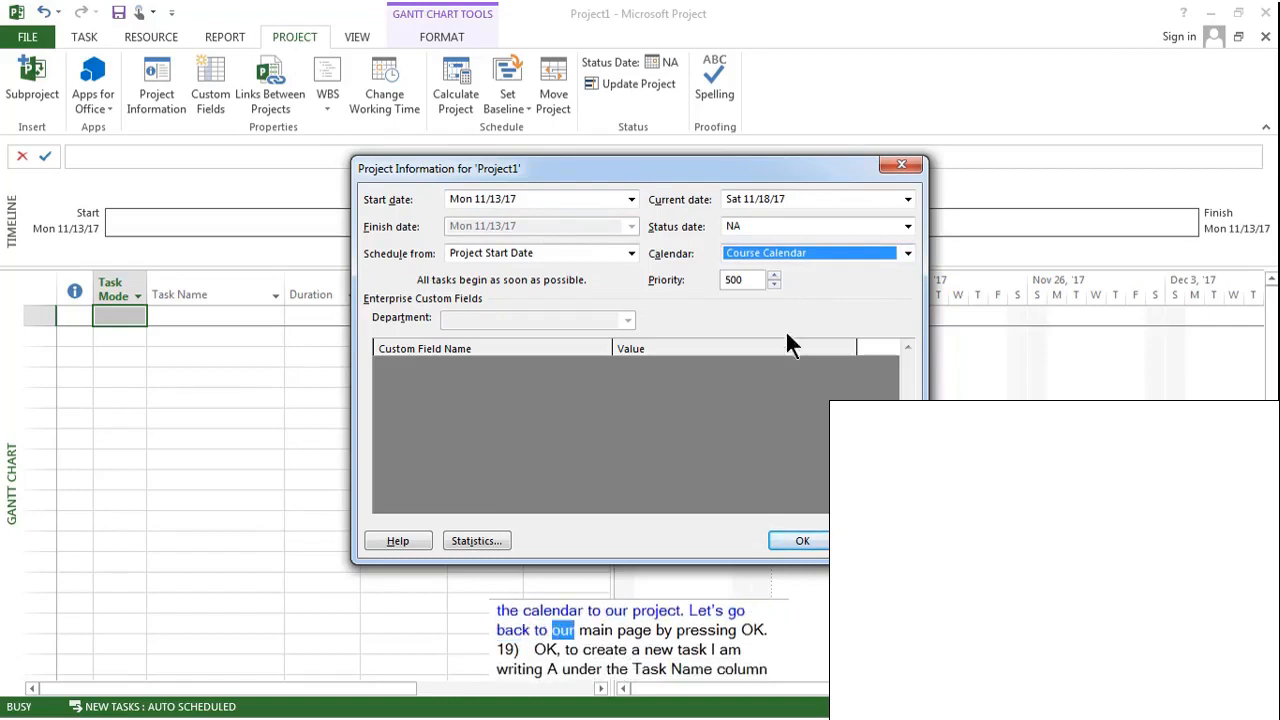
{"action": "left_click", "coordinate": [803, 541]}
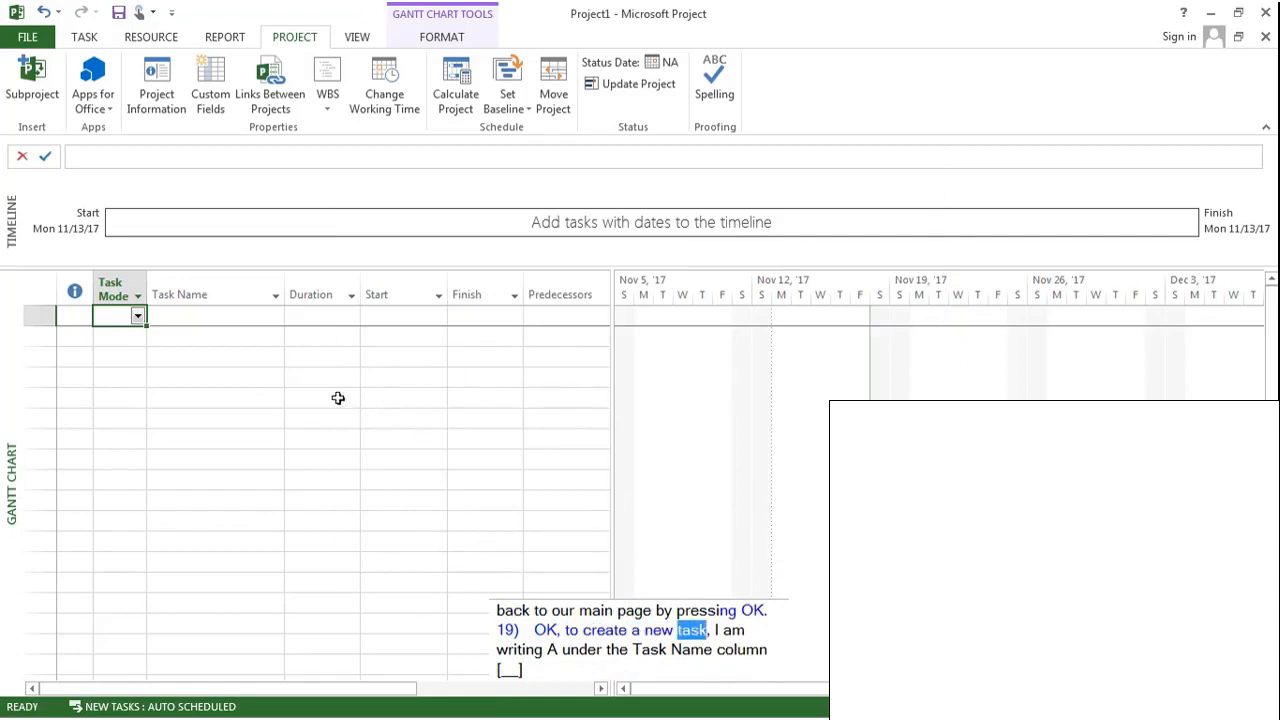
Create a task named A with a duration of 7 days and widen the Finish column to fit its full date.
{"action": "left_click", "coordinate": [223, 319]}
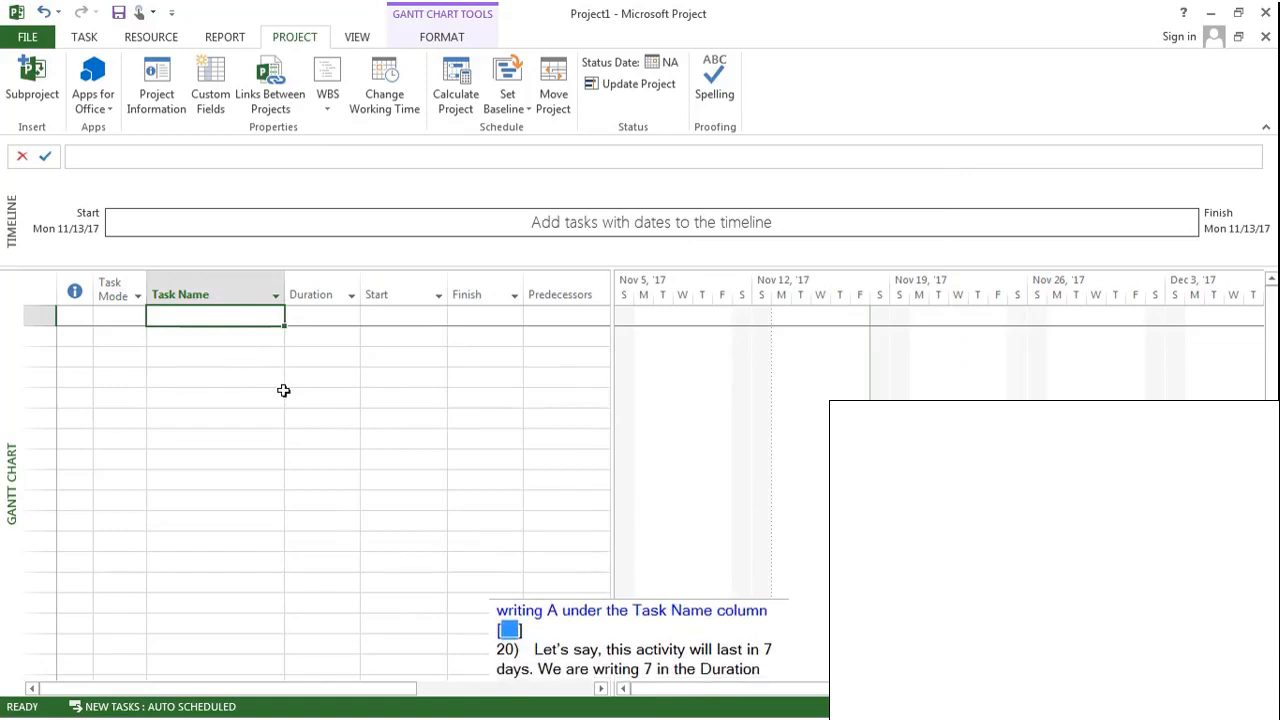
{"action": "type", "text": "A"}
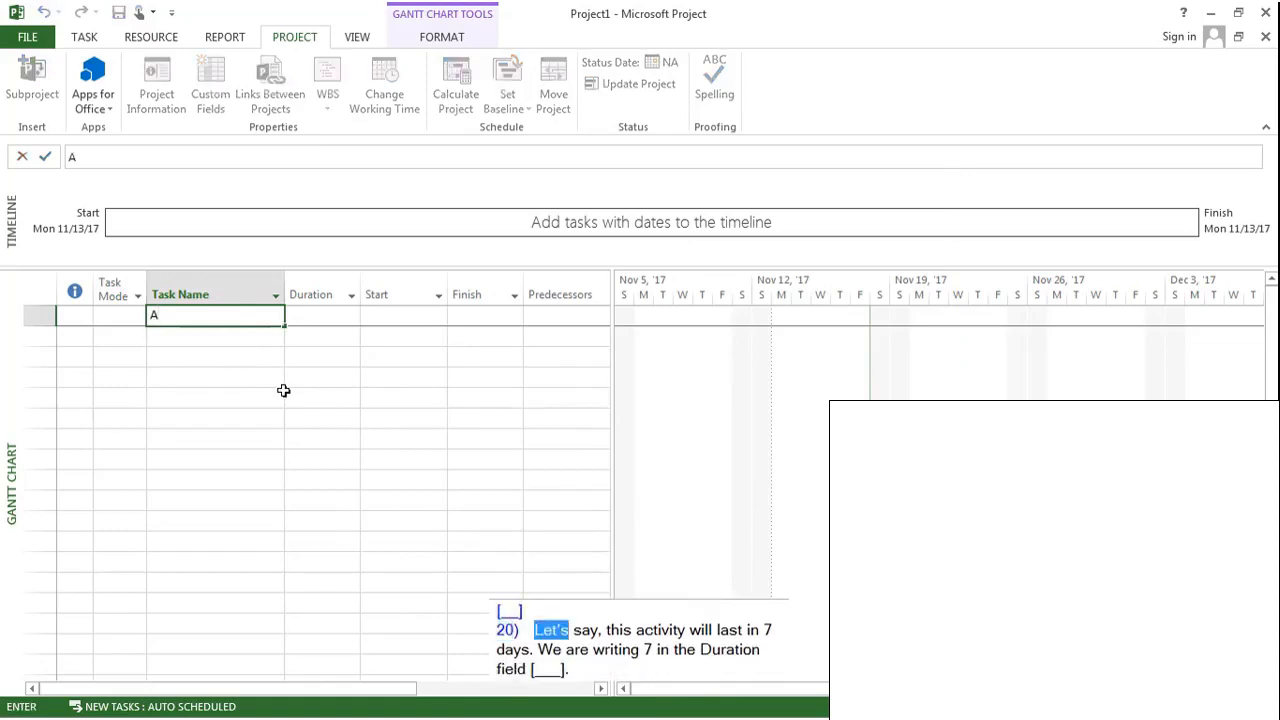
{"action": "key", "text": "Return"}
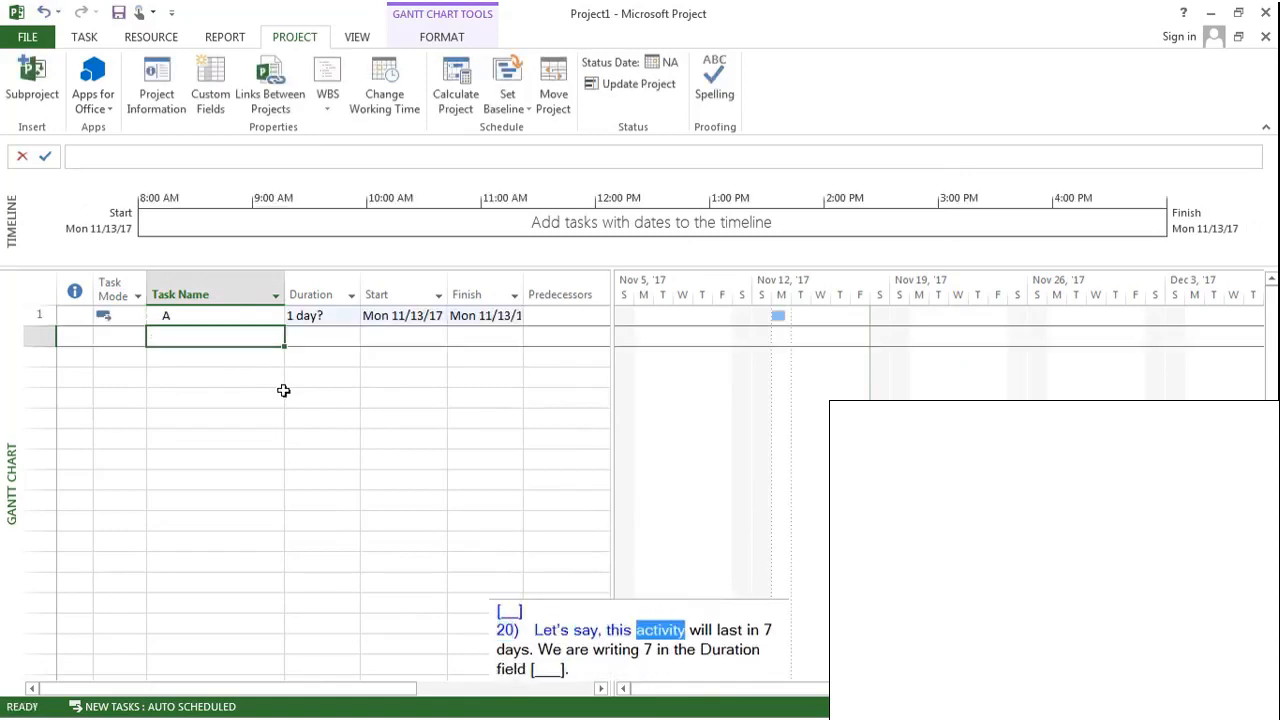
{"action": "left_click", "coordinate": [336, 317]}
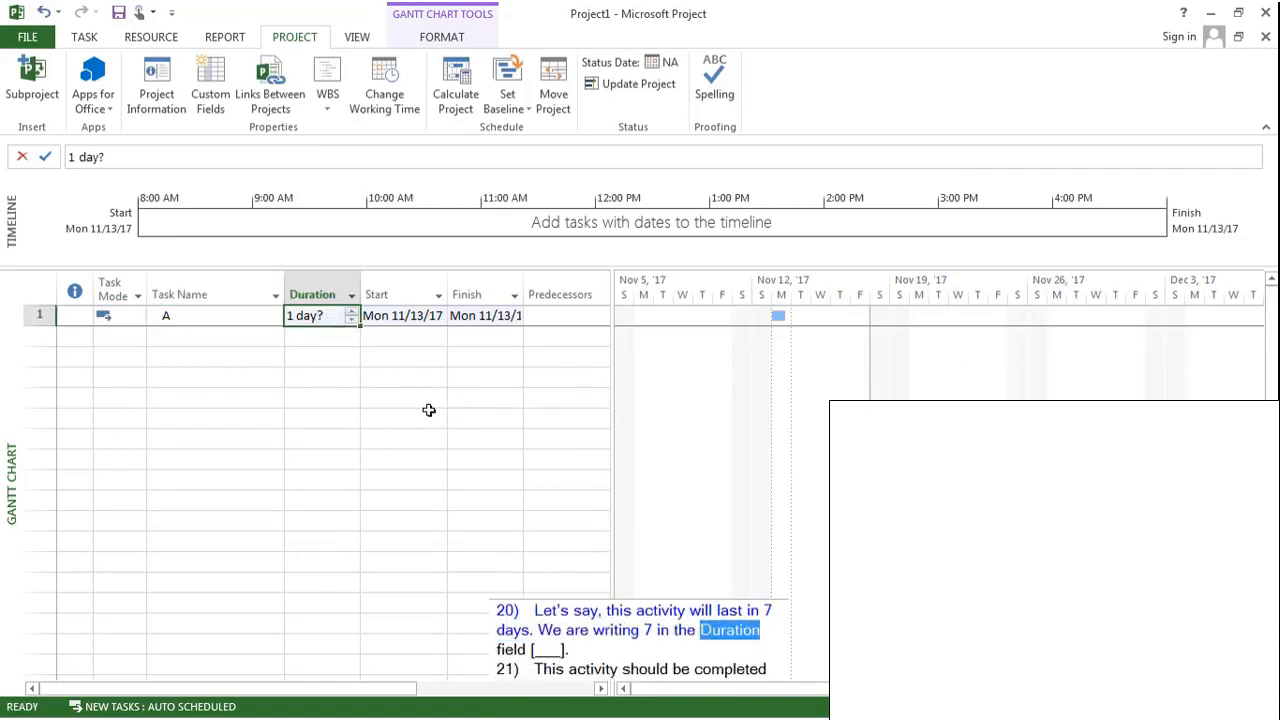
{"action": "type", "text": "7"}
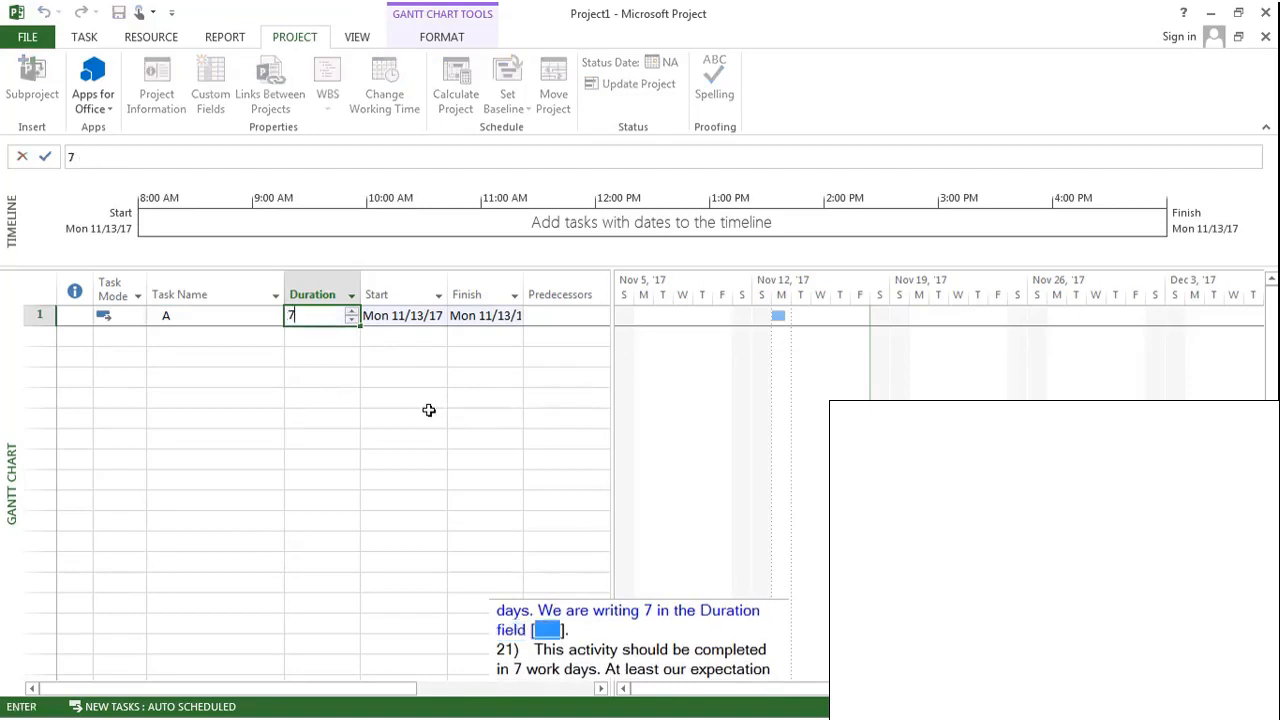
{"action": "key", "text": "Return"}
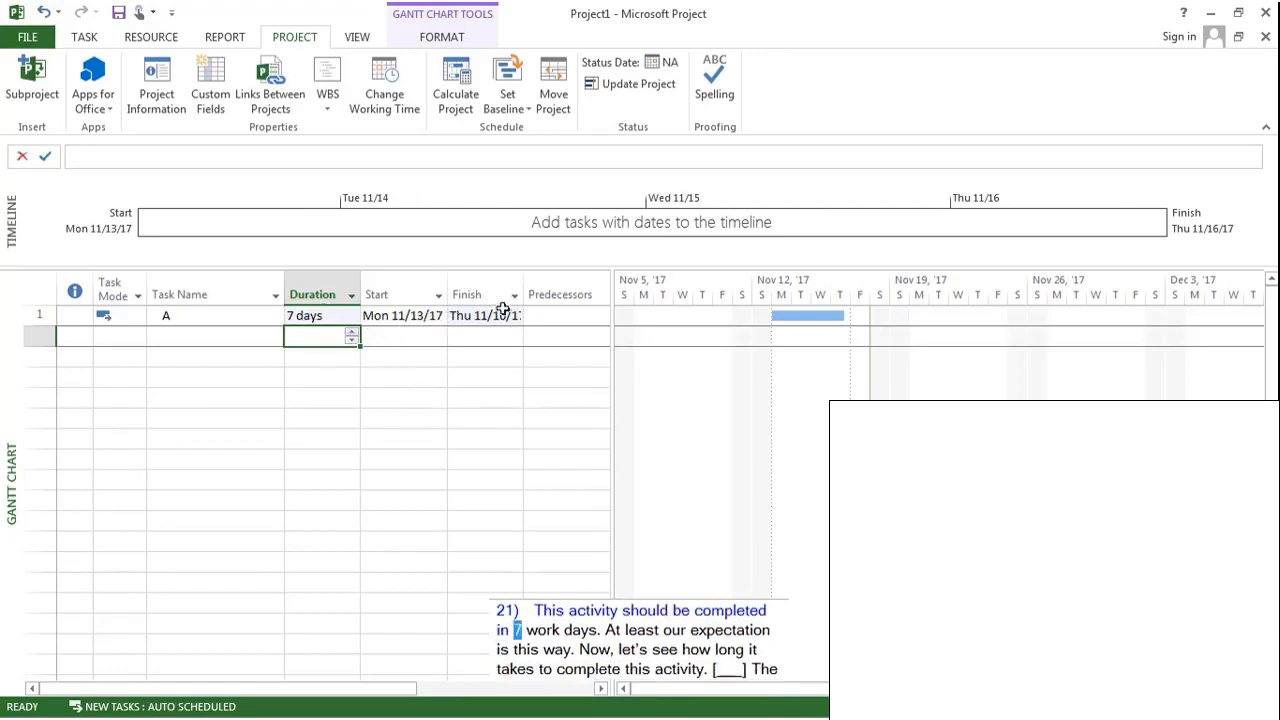
{"action": "left_click_drag", "start_coordinate": [524, 292], "coordinate": [540, 291]}
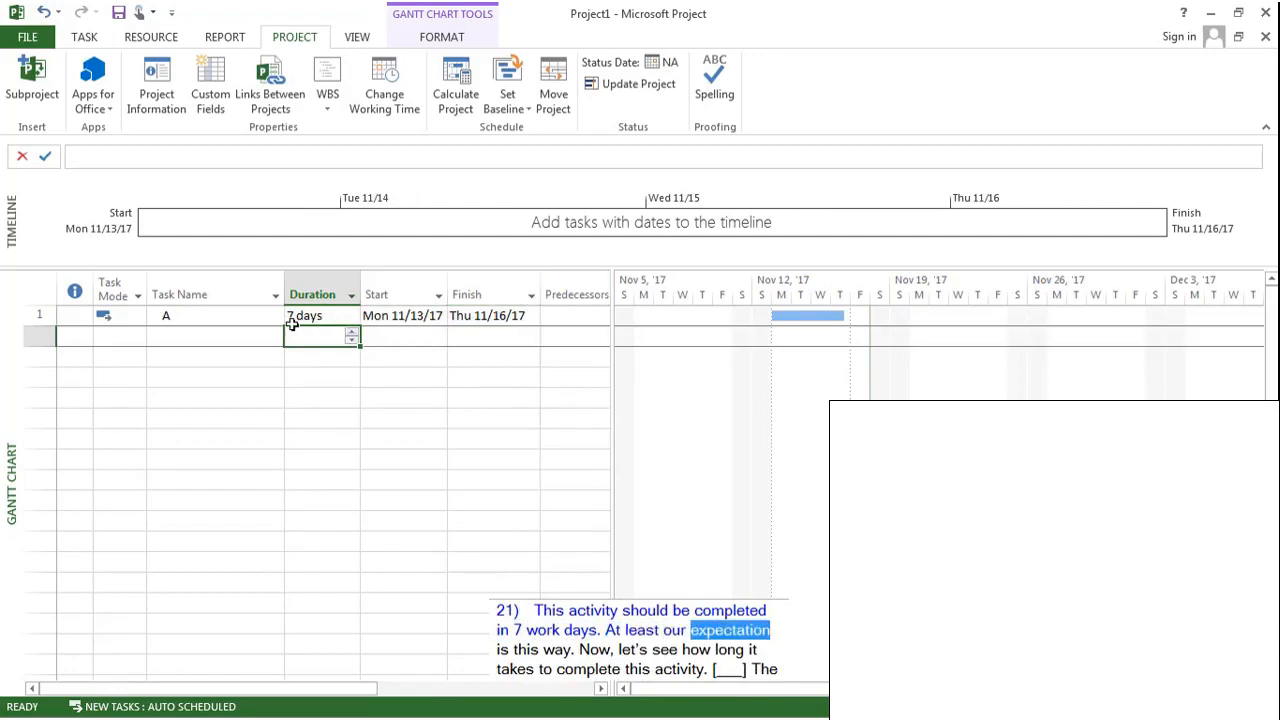
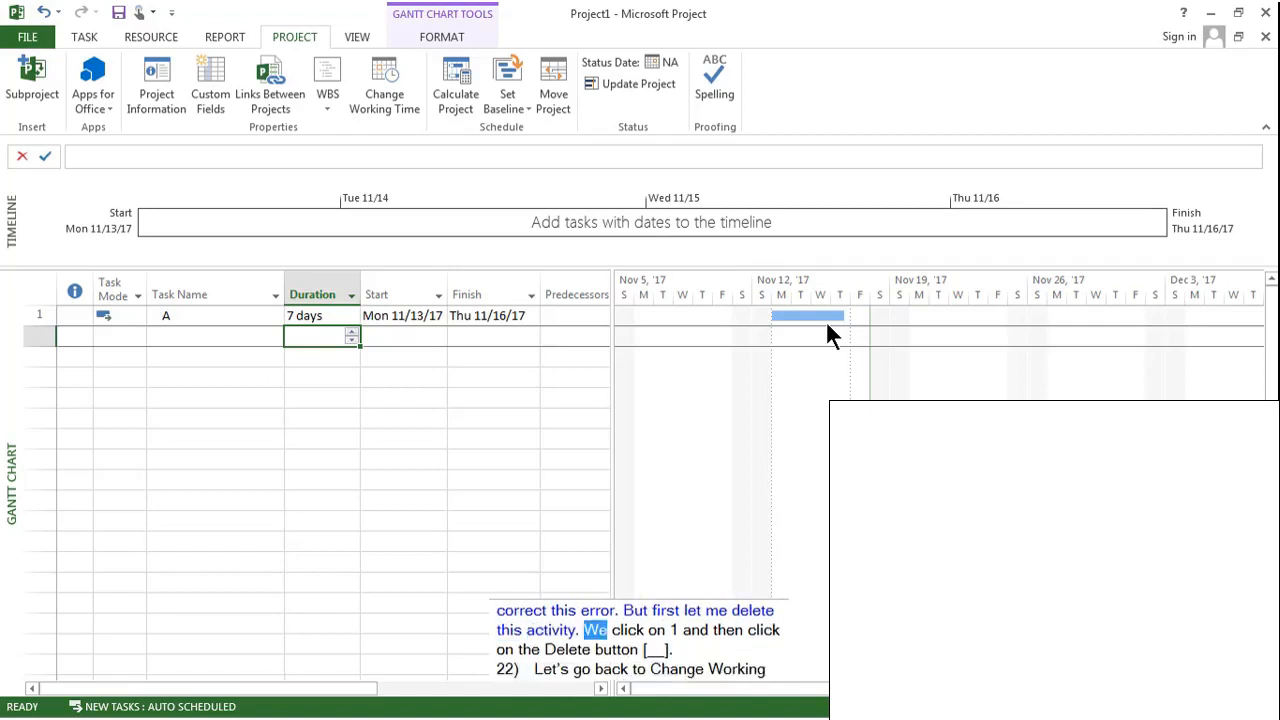
Delete task A from the task table.
{"action": "left_click", "coordinate": [24, 315]}
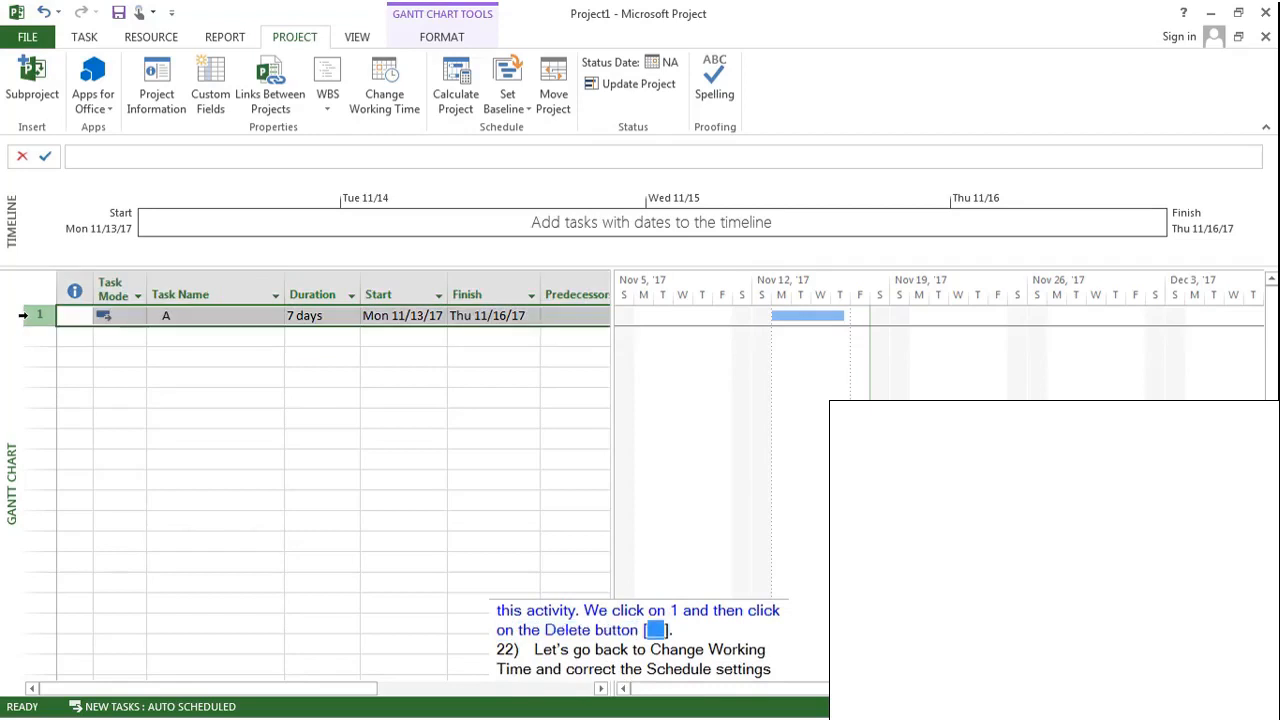
{"action": "key", "text": "Delete"}
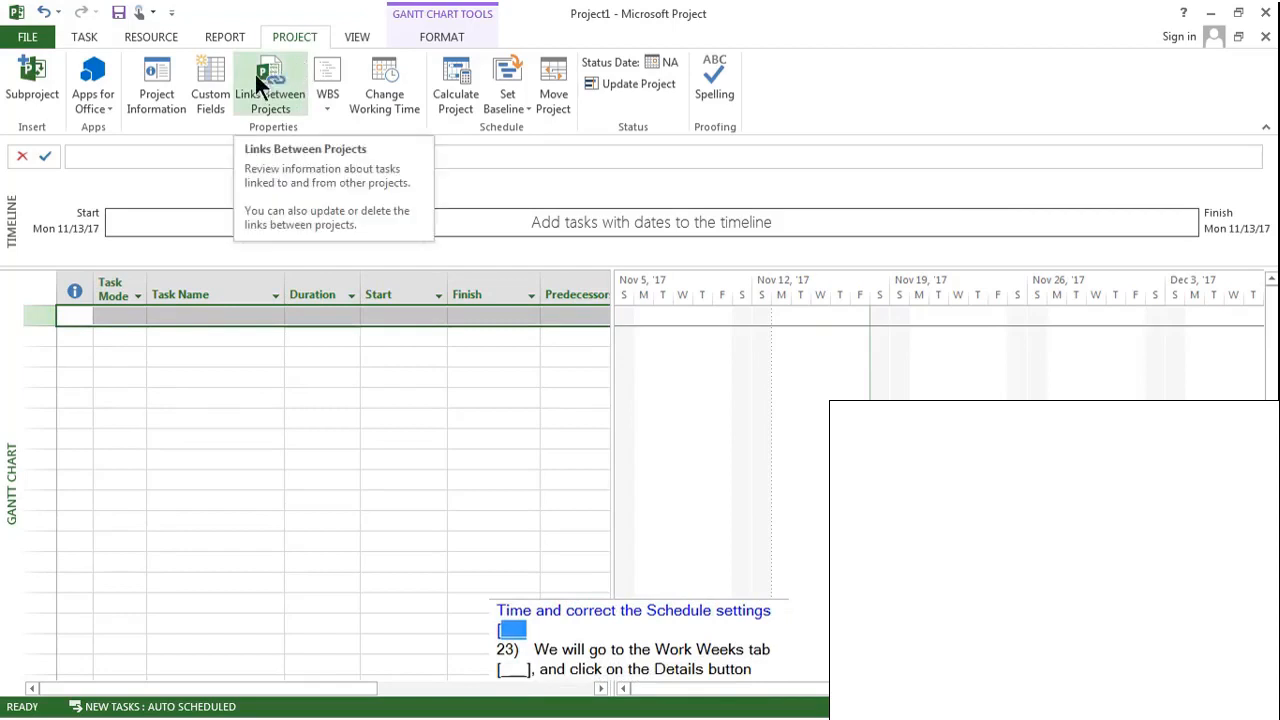
In Course Calendar's default work week, set the first specific working time for Monday through Saturday to 8:00 AM to 12:00 PM.
{"action": "left_click", "coordinate": [376, 91]}
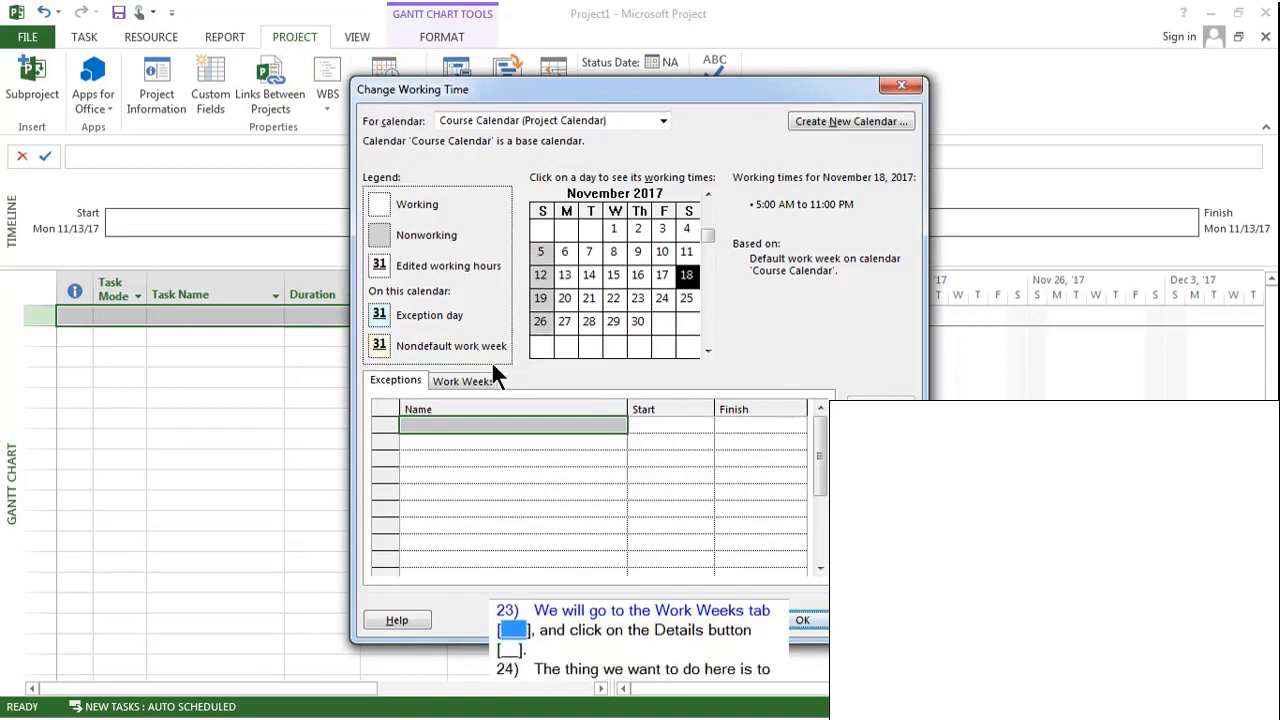
{"action": "left_click", "coordinate": [460, 386]}
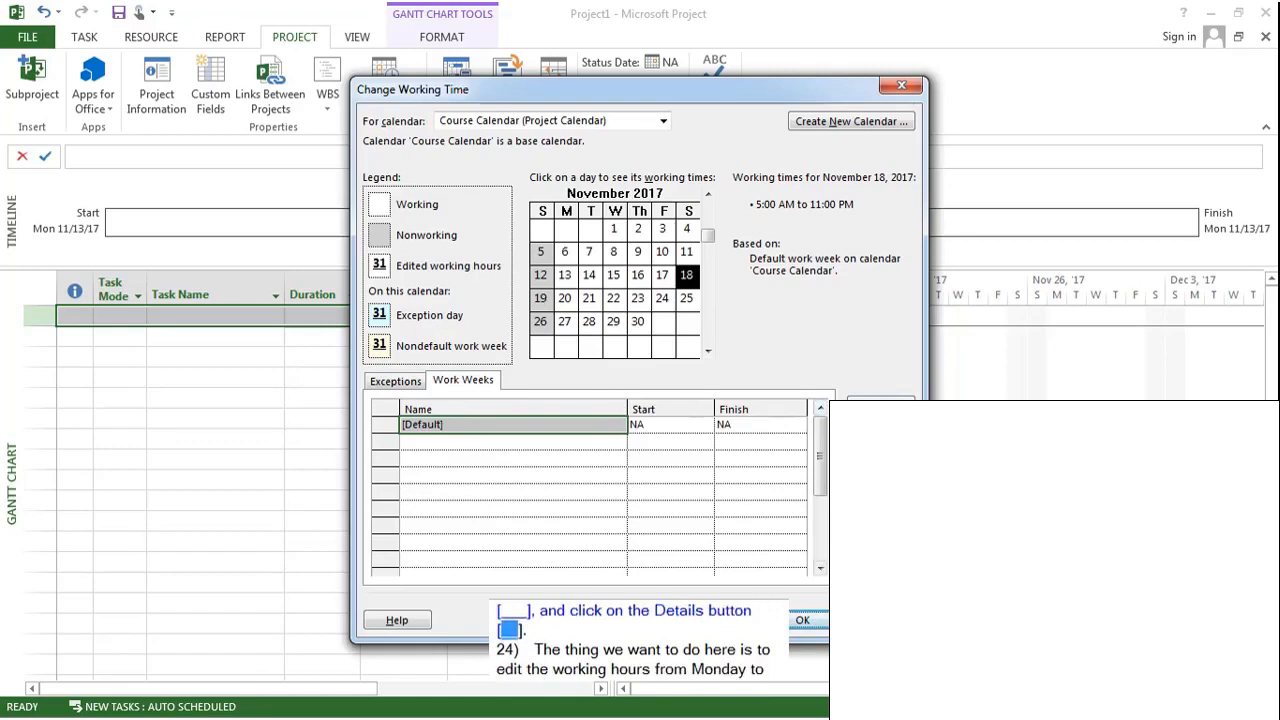
{"action": "left_click", "coordinate": [881, 405]}
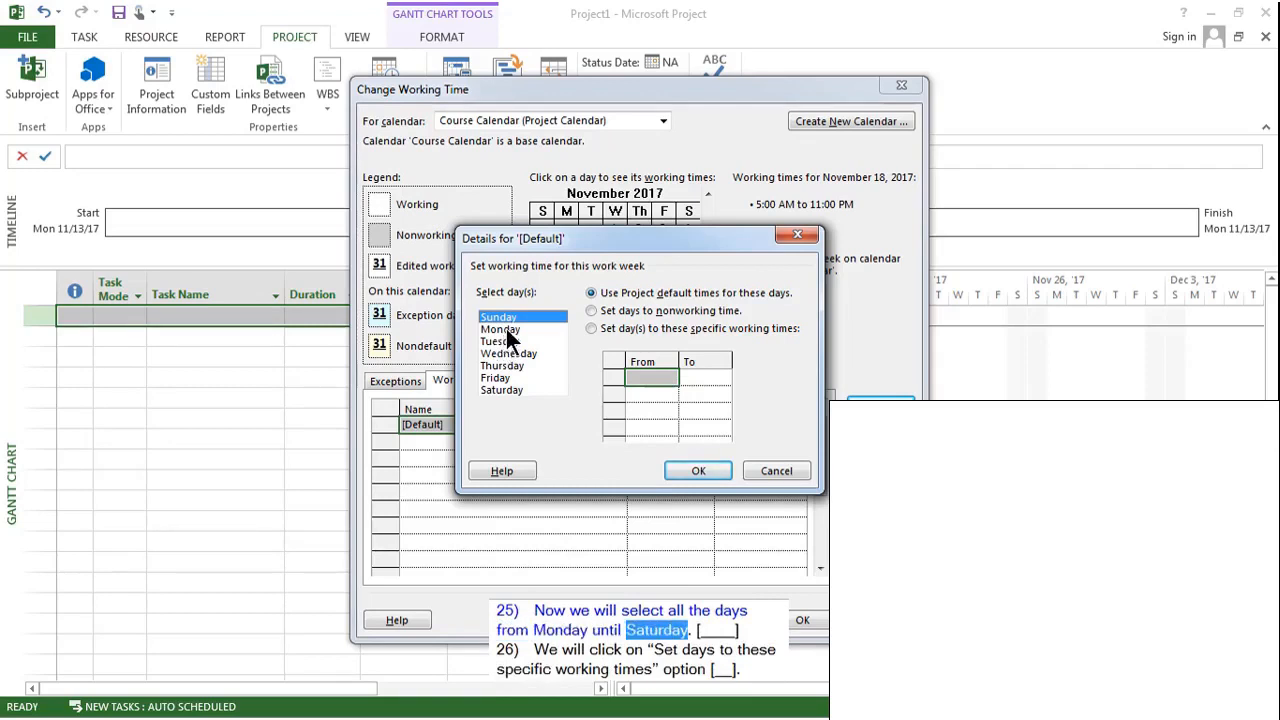
{"action": "left_click_drag", "start_coordinate": [506, 329], "coordinate": [500, 389]}
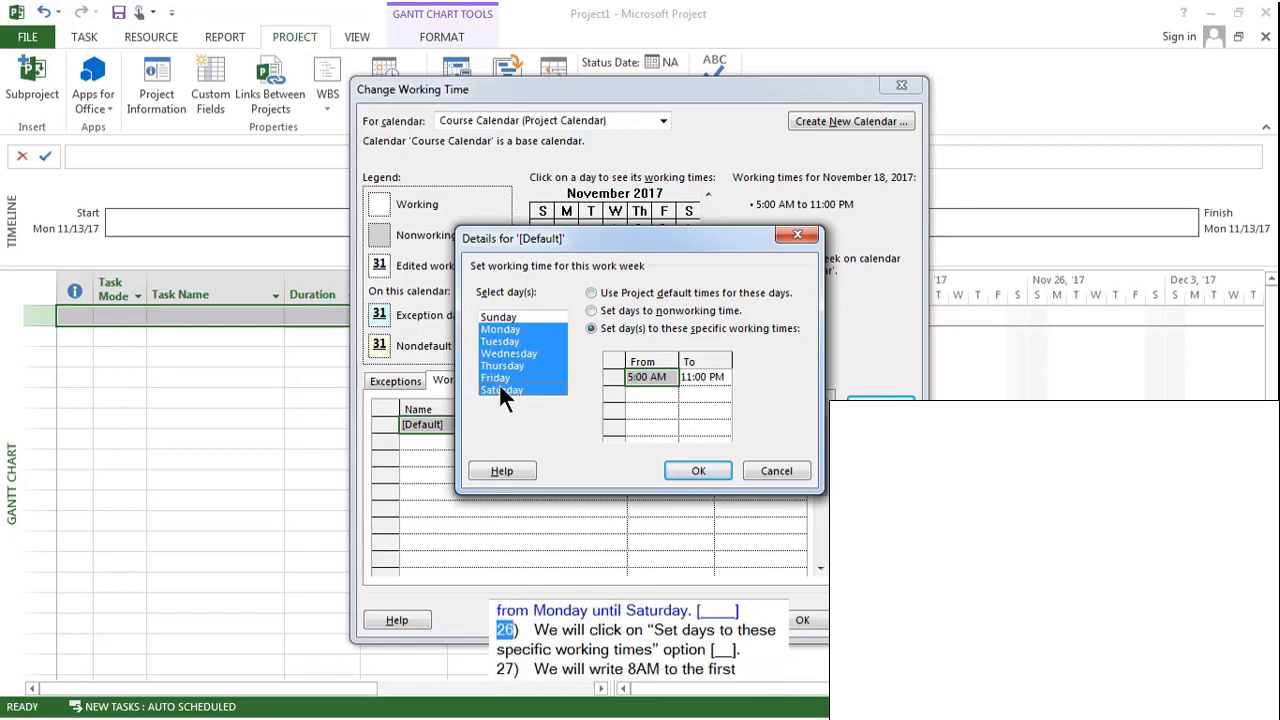
{"action": "left_click", "coordinate": [590, 327]}
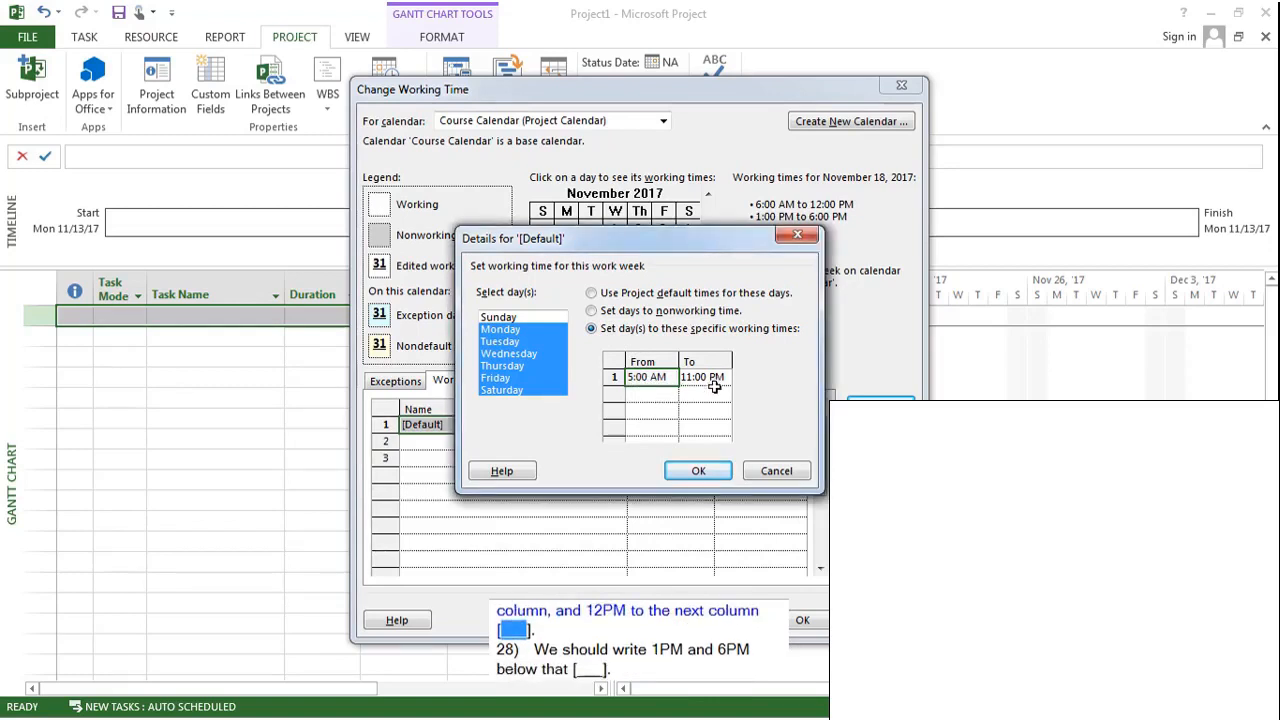
{"action": "type", "text": "8am"}
{"action": "key", "text": "Tab"}
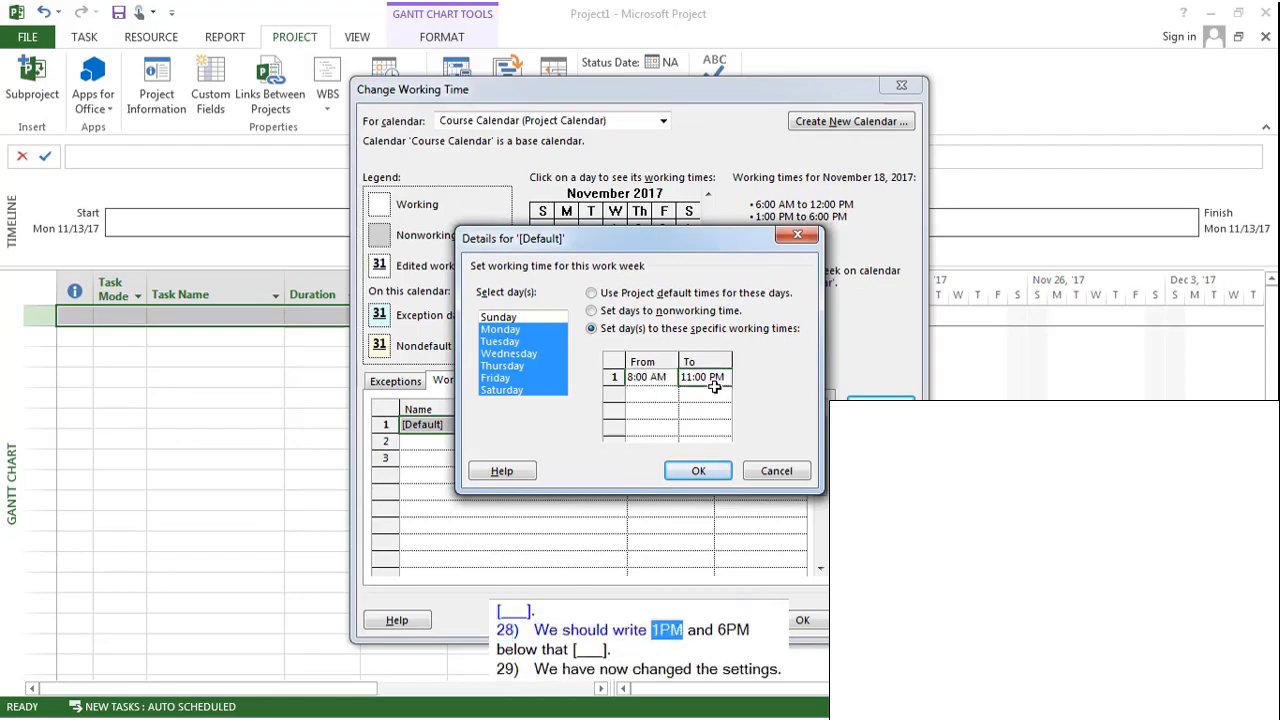
{"action": "type", "text": "2"}
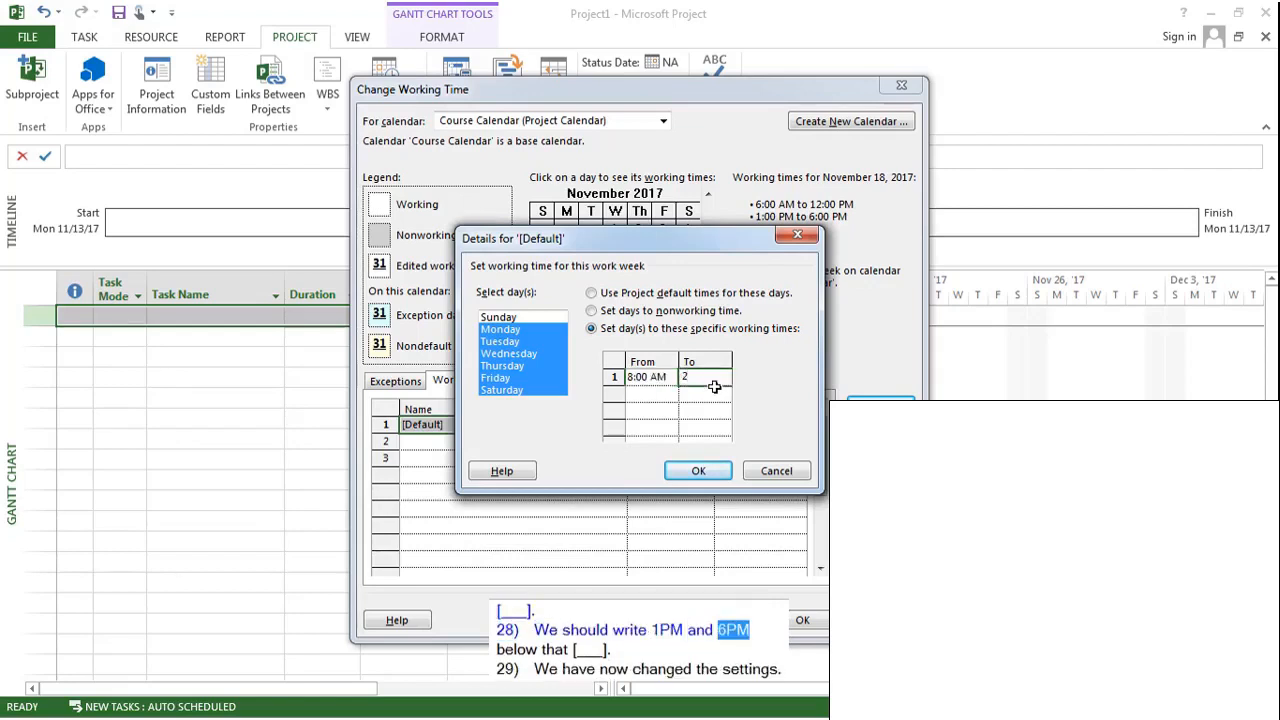
{"action": "key", "text": "BackSpace"}
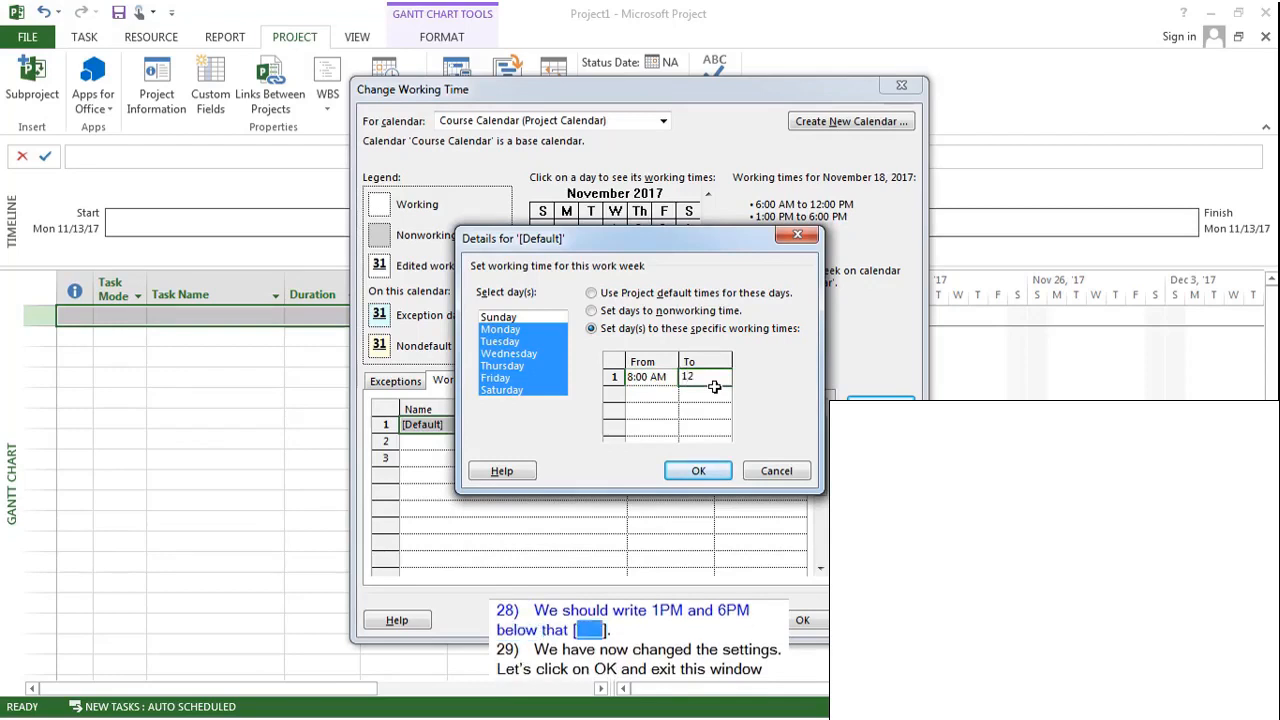
{"action": "type", "text": "12pm"}
Add a second working time from 1:00 PM to 6:00 PM for Monday through Saturday and accept the work week details.
{"action": "left_click", "coordinate": [659, 400]}
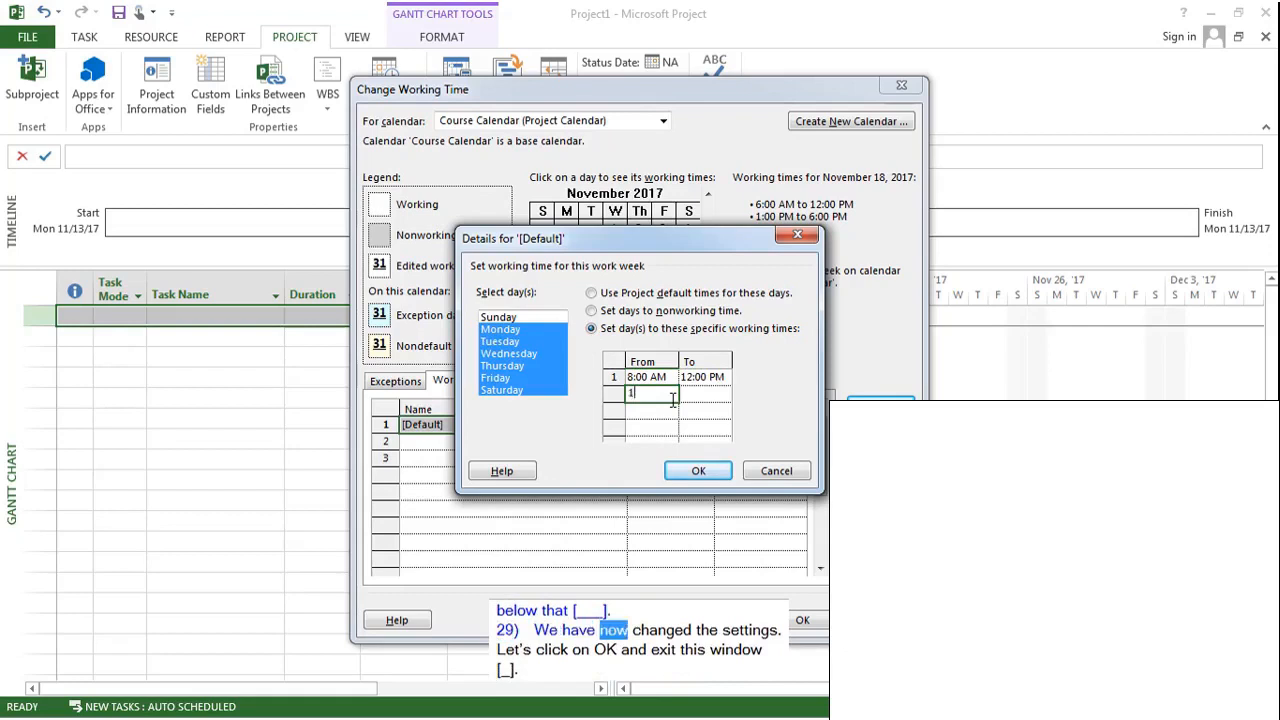
{"action": "type", "text": "1pm"}
{"action": "left_click", "coordinate": [700, 393]}
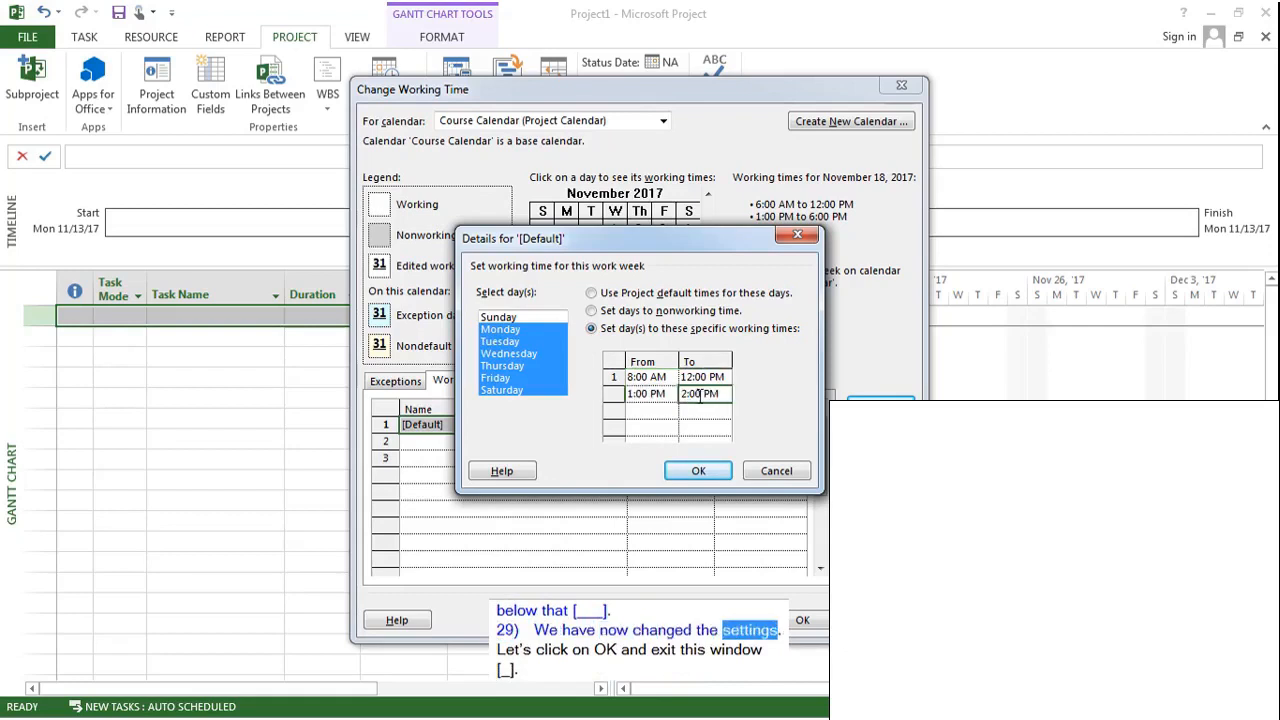
{"action": "type", "text": "6pm"}
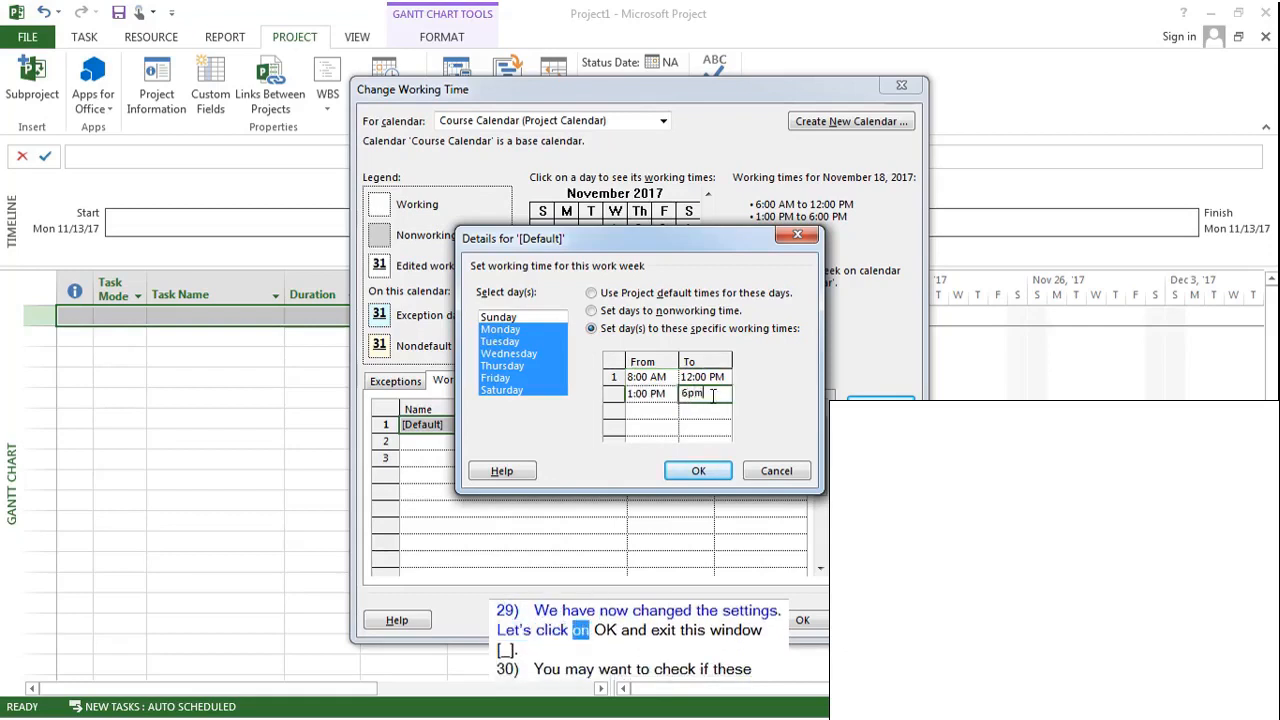
{"action": "left_click", "coordinate": [777, 394]}
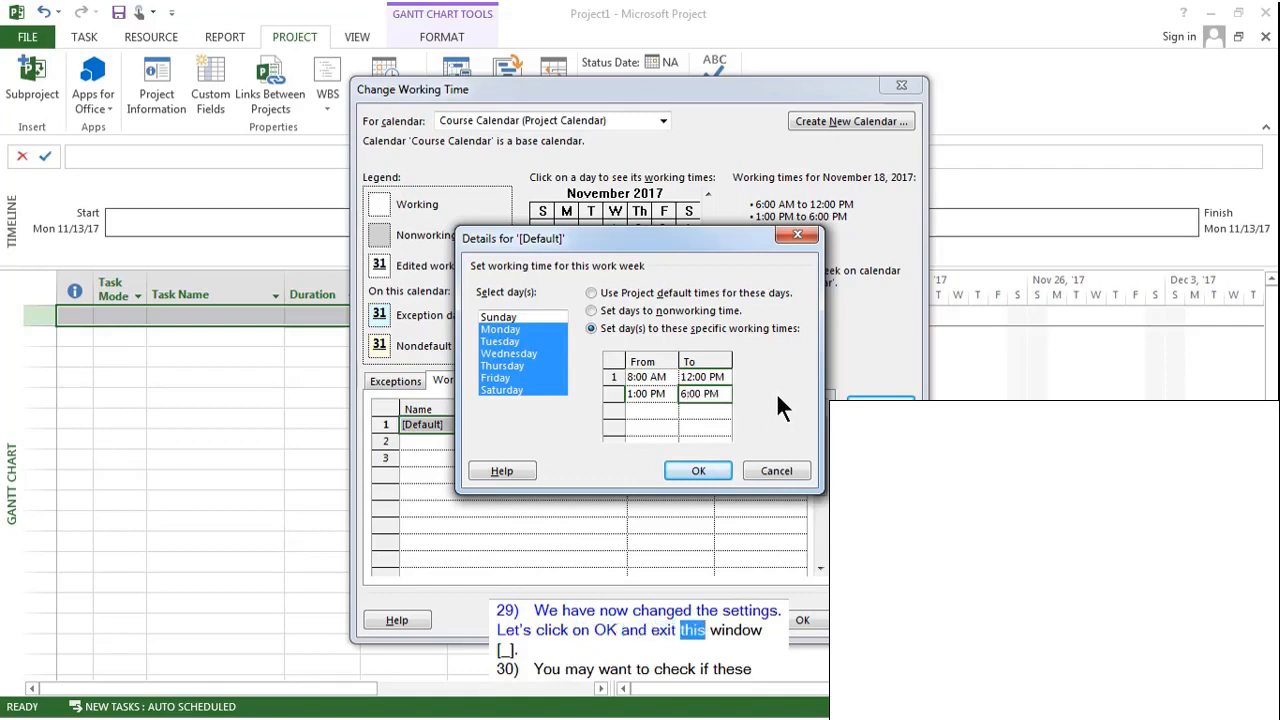
{"action": "left_click", "coordinate": [703, 472]}
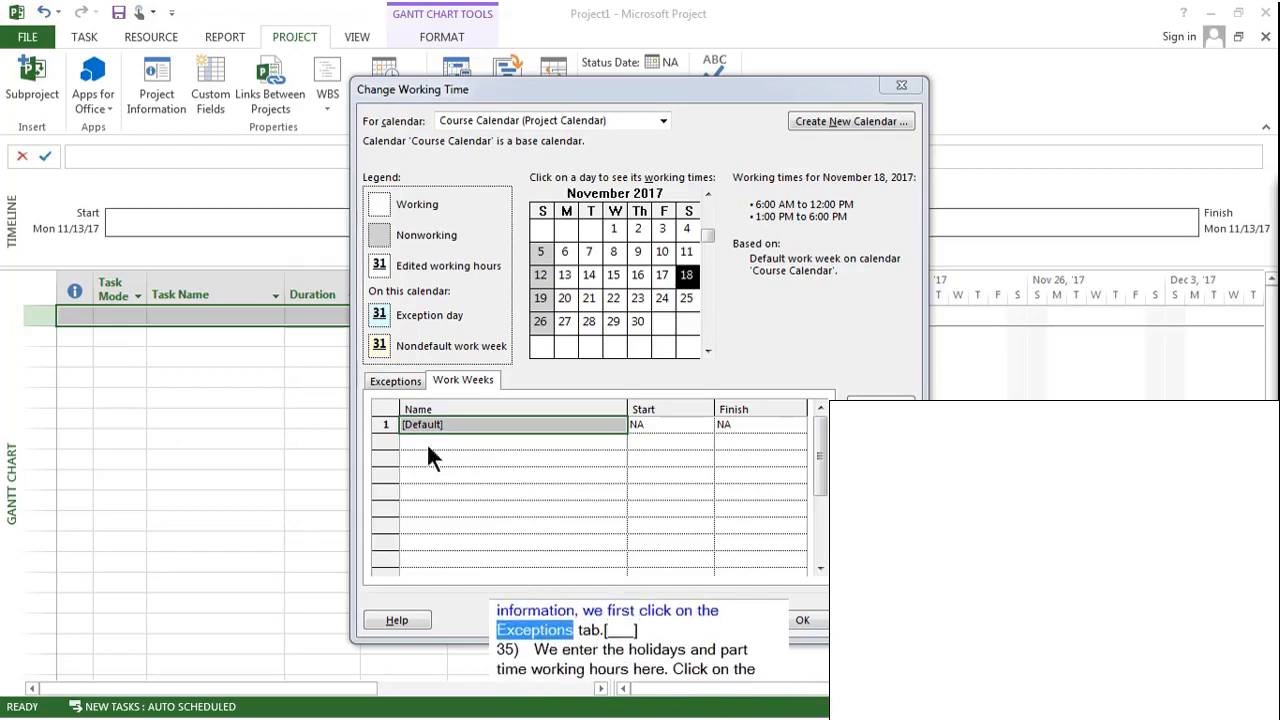
Add a calendar exception named New Years Day to Course Calendar.
{"action": "left_click", "coordinate": [398, 381]}
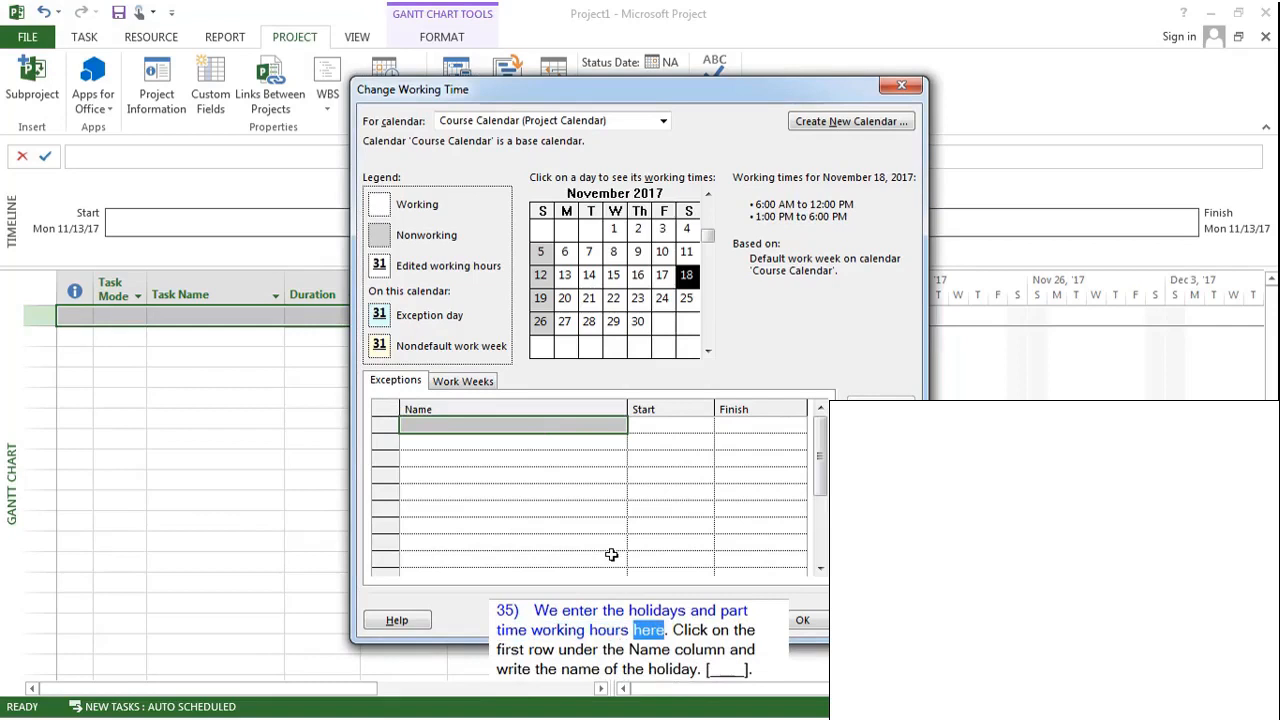
{"action": "left_click", "coordinate": [468, 426]}
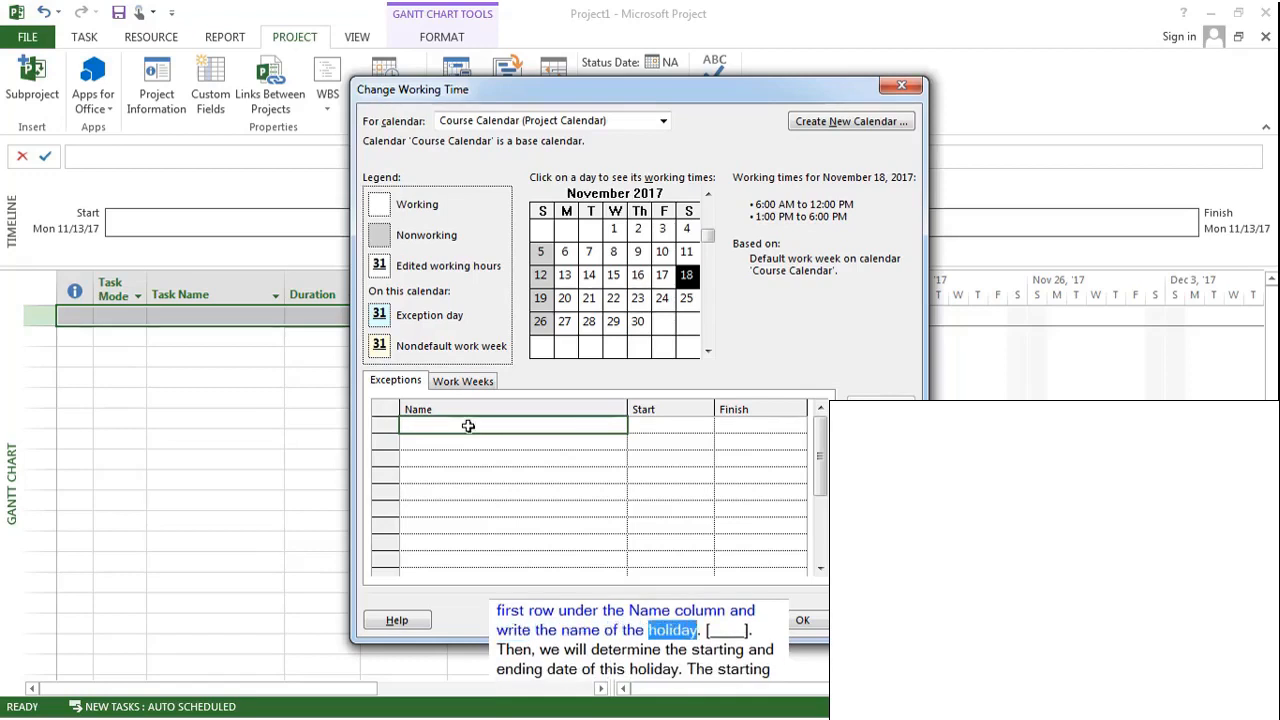
{"action": "type", "text": "New Y"}
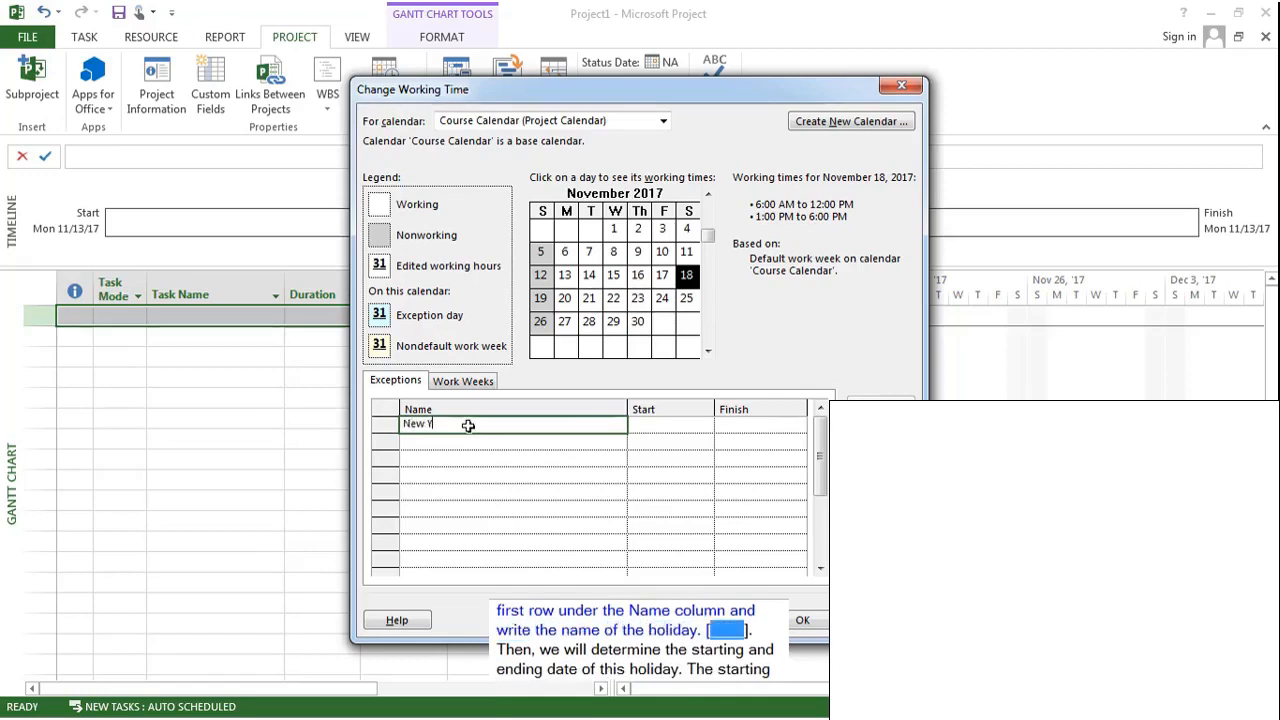
{"action": "type", "text": "ears D"}
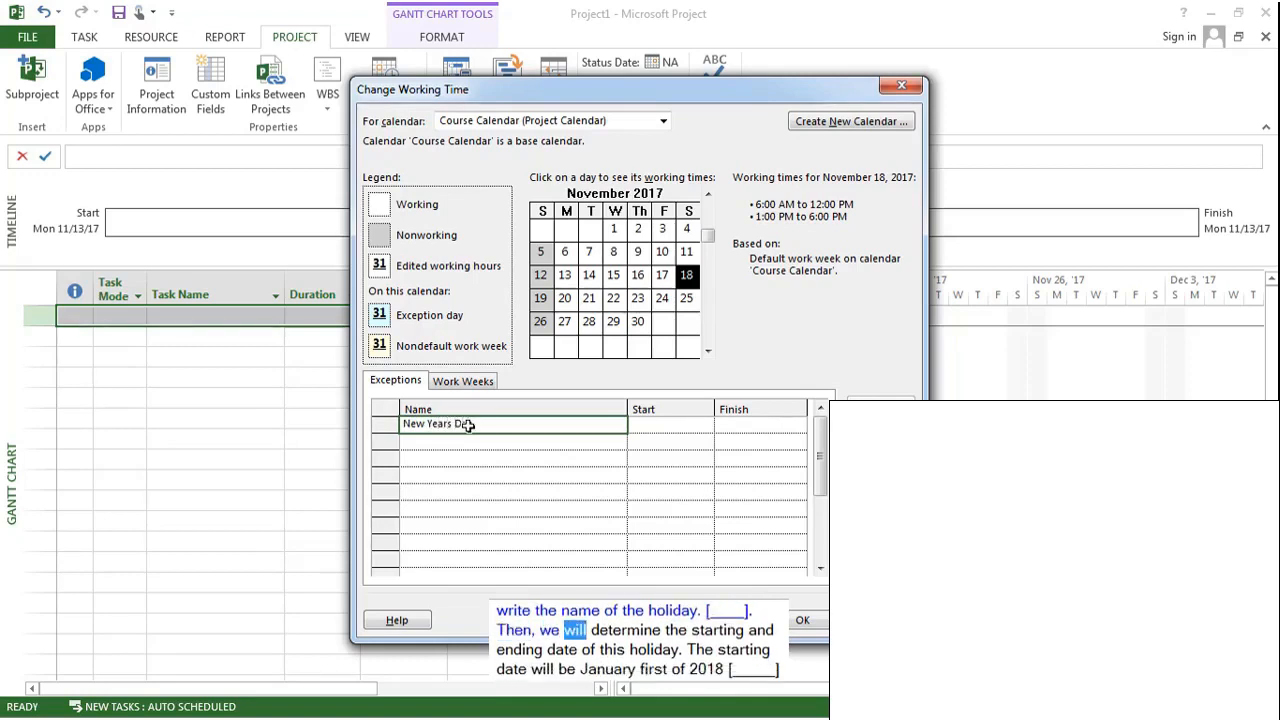
{"action": "type", "text": "ay"}
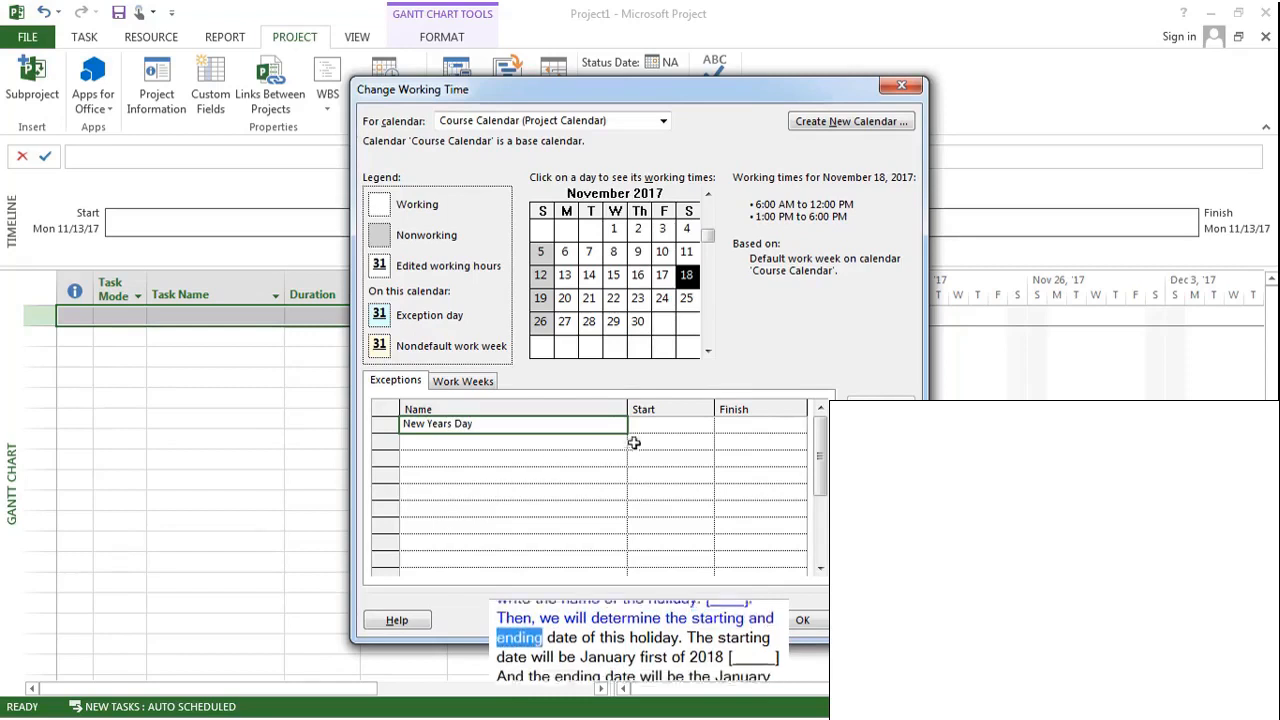
{"action": "left_click", "coordinate": [684, 426]}
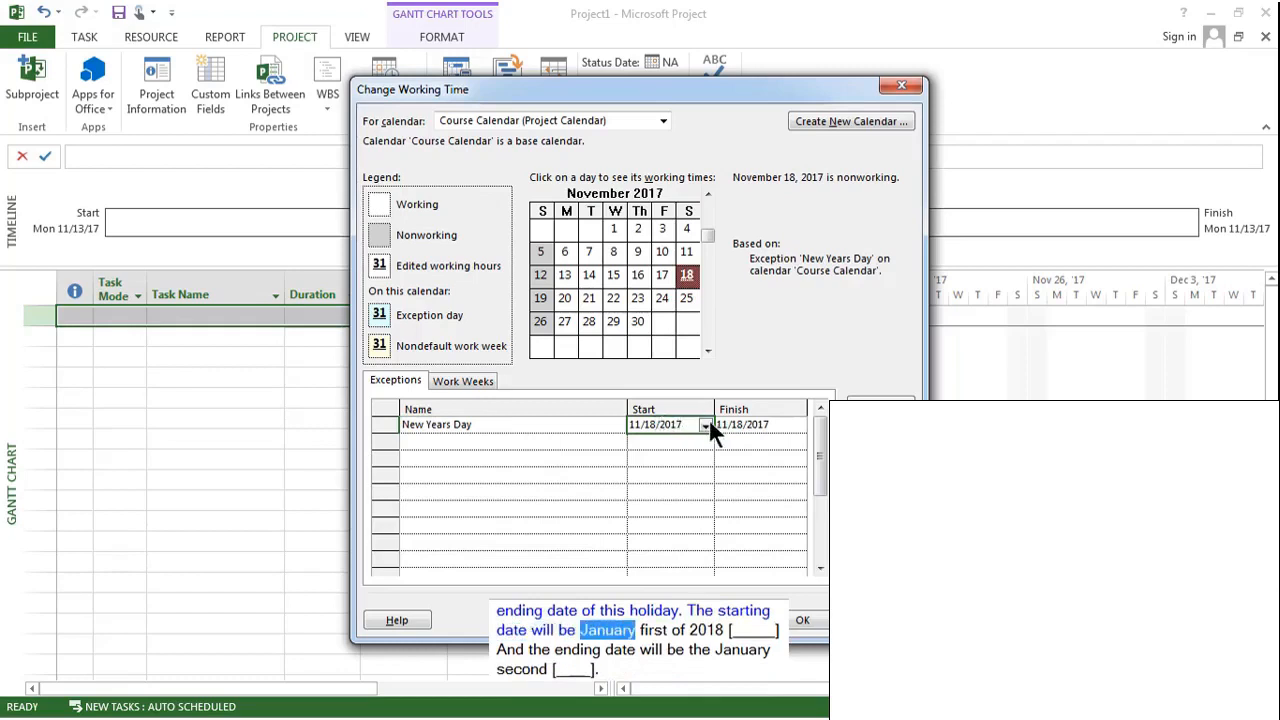
Set the New Years Day exception to start on 1/1/2018 and finish on 1/2/2018.
{"action": "left_click", "coordinate": [707, 423]}
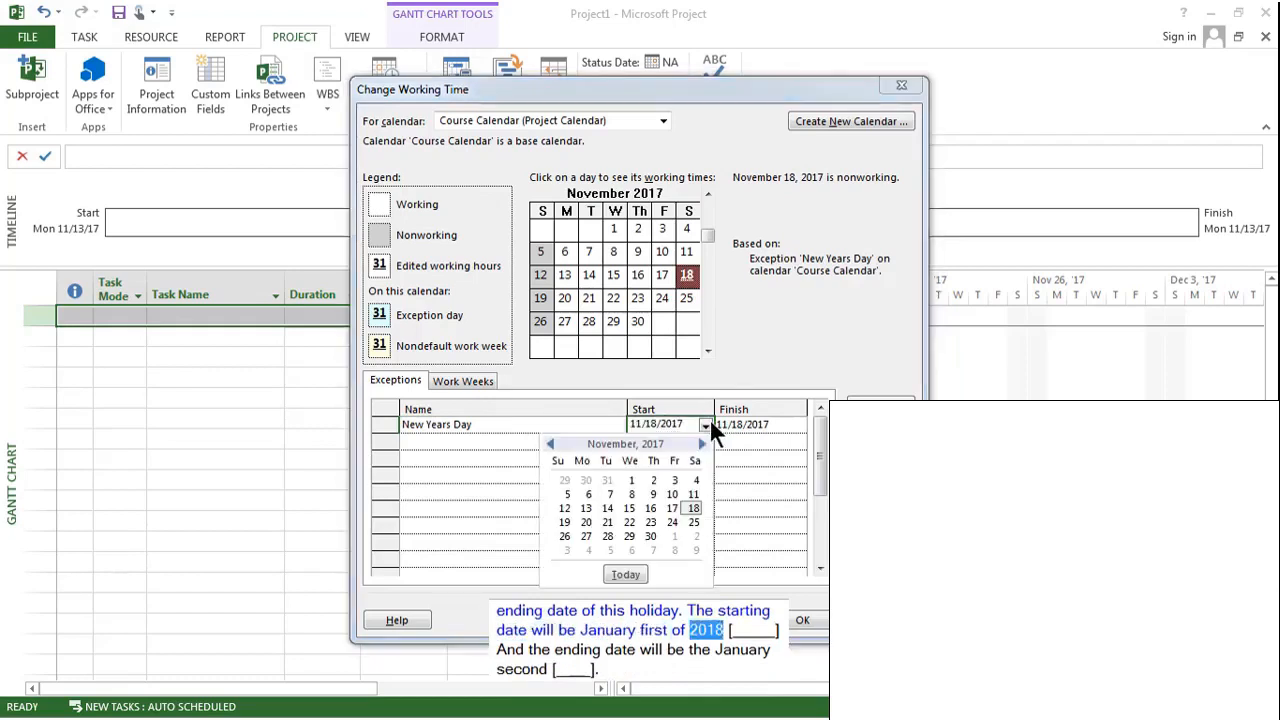
{"action": "left_click", "coordinate": [702, 444]}
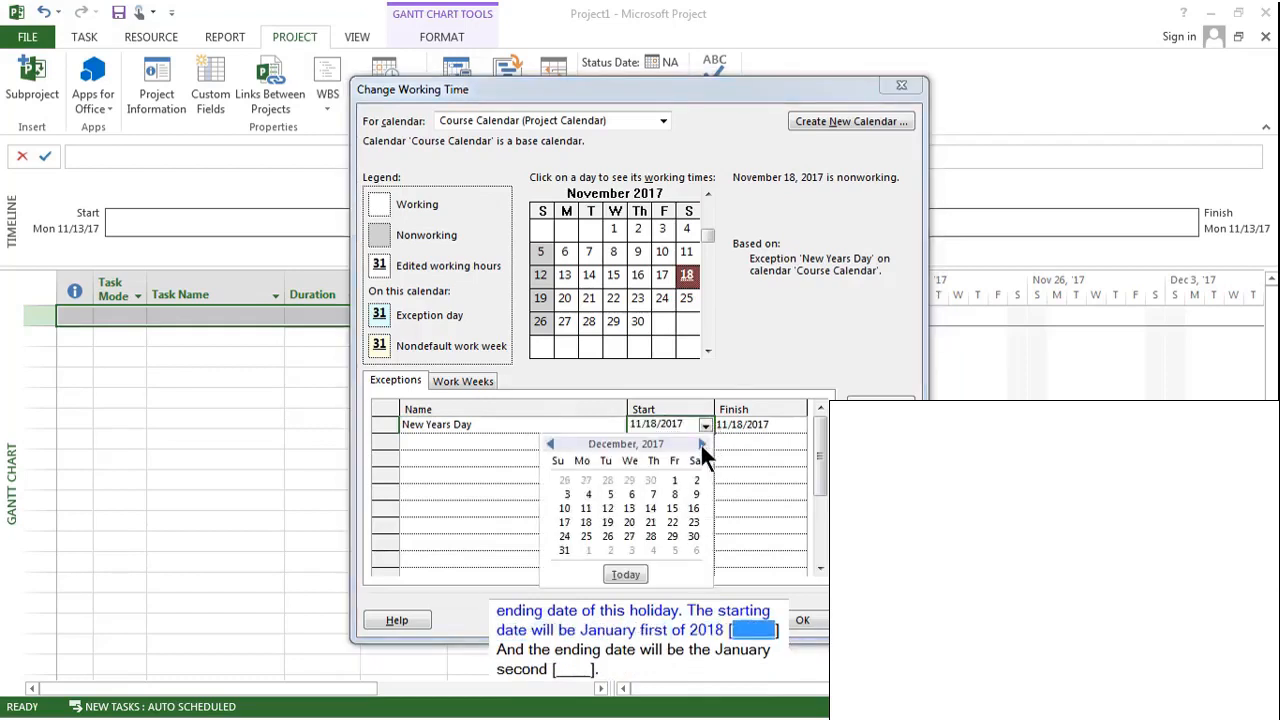
{"action": "left_click", "coordinate": [701, 444]}
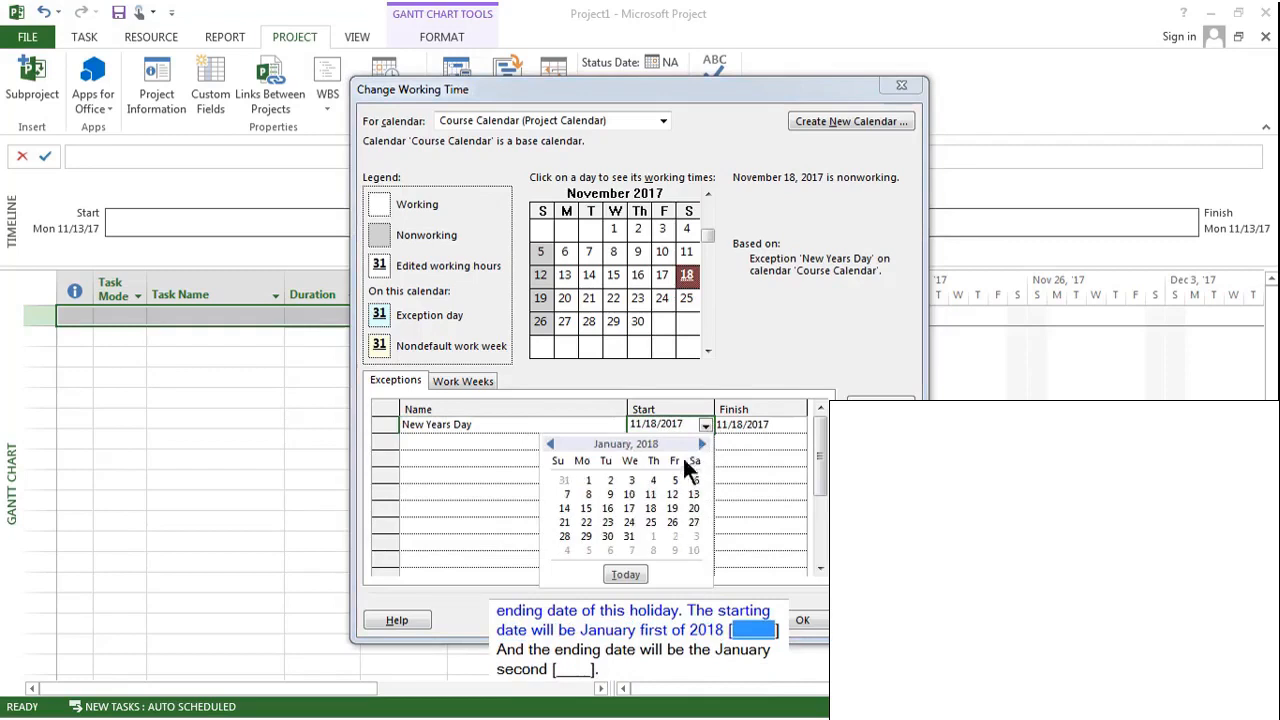
{"action": "left_click", "coordinate": [586, 479]}
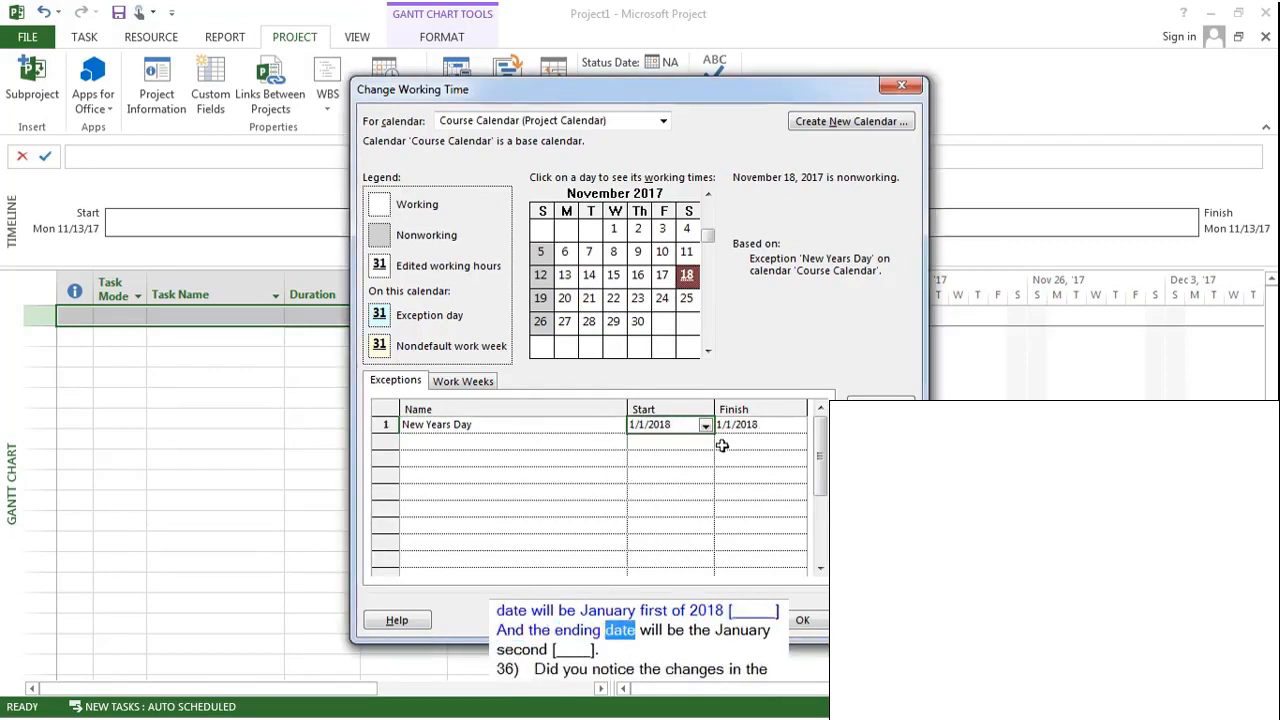
{"action": "left_click", "coordinate": [788, 427]}
{"action": "left_click", "coordinate": [797, 423]}
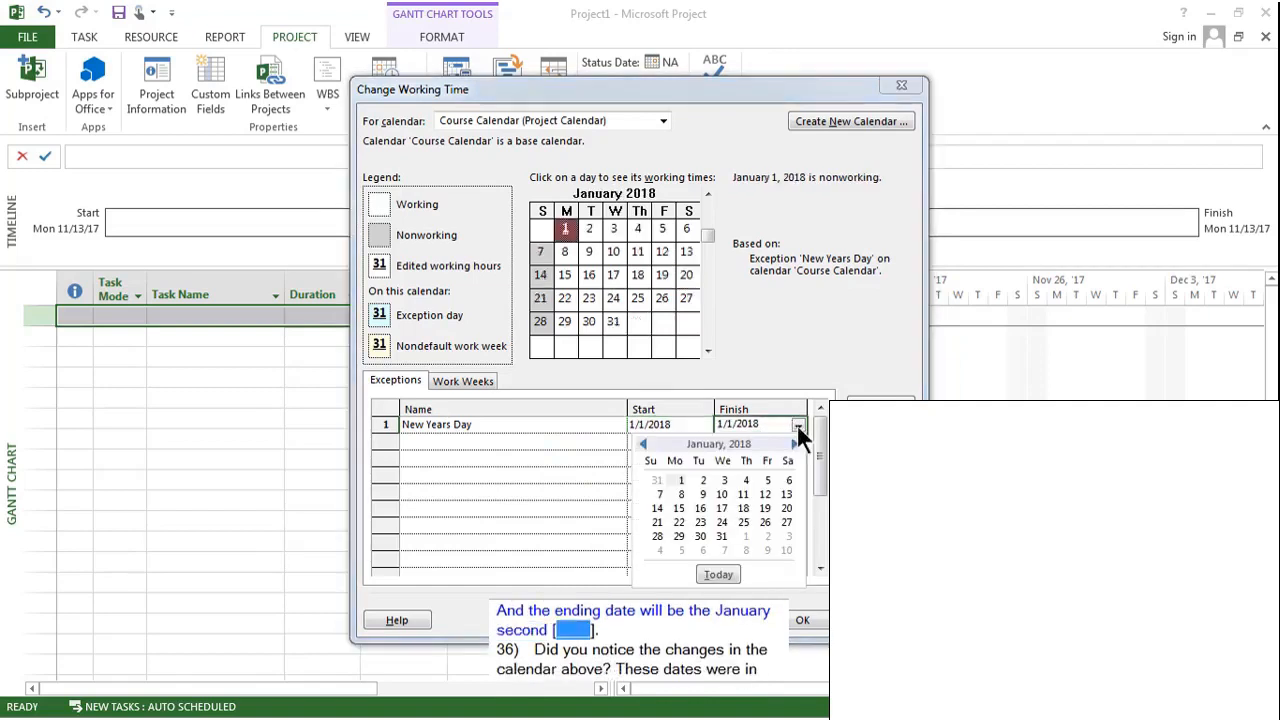
{"action": "left_click", "coordinate": [704, 479]}
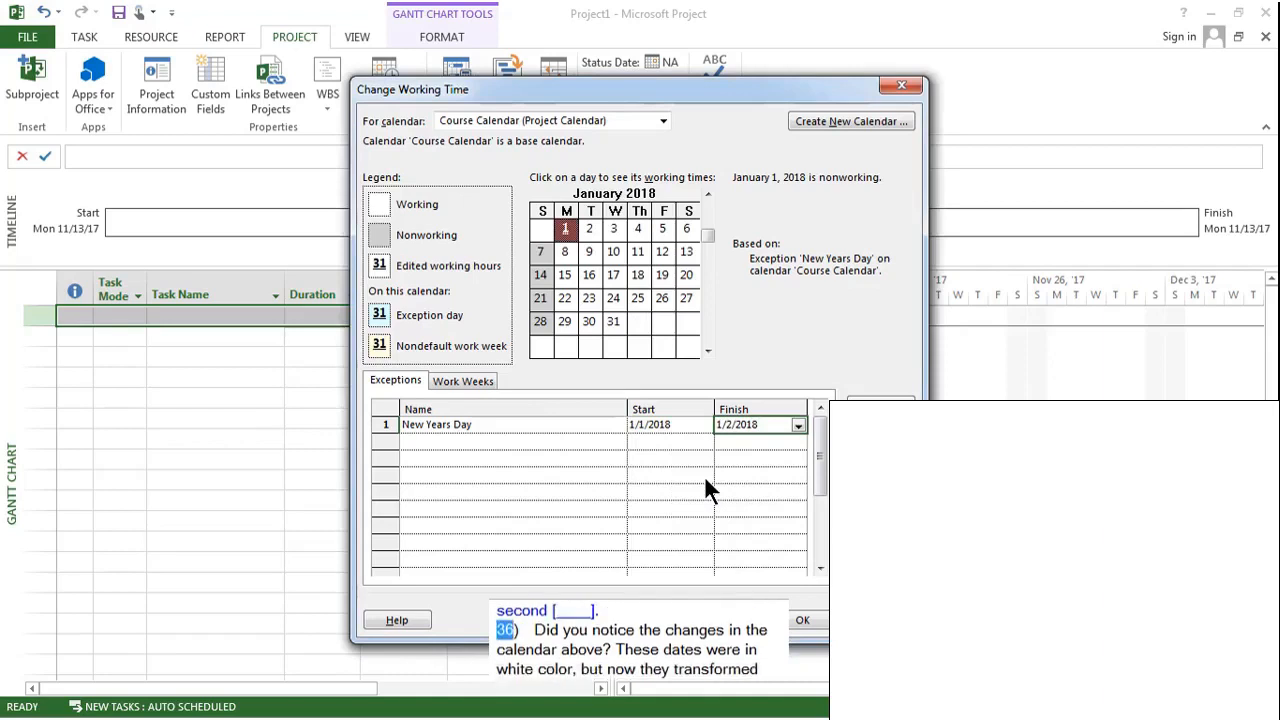
{"action": "left_click", "coordinate": [616, 423]}
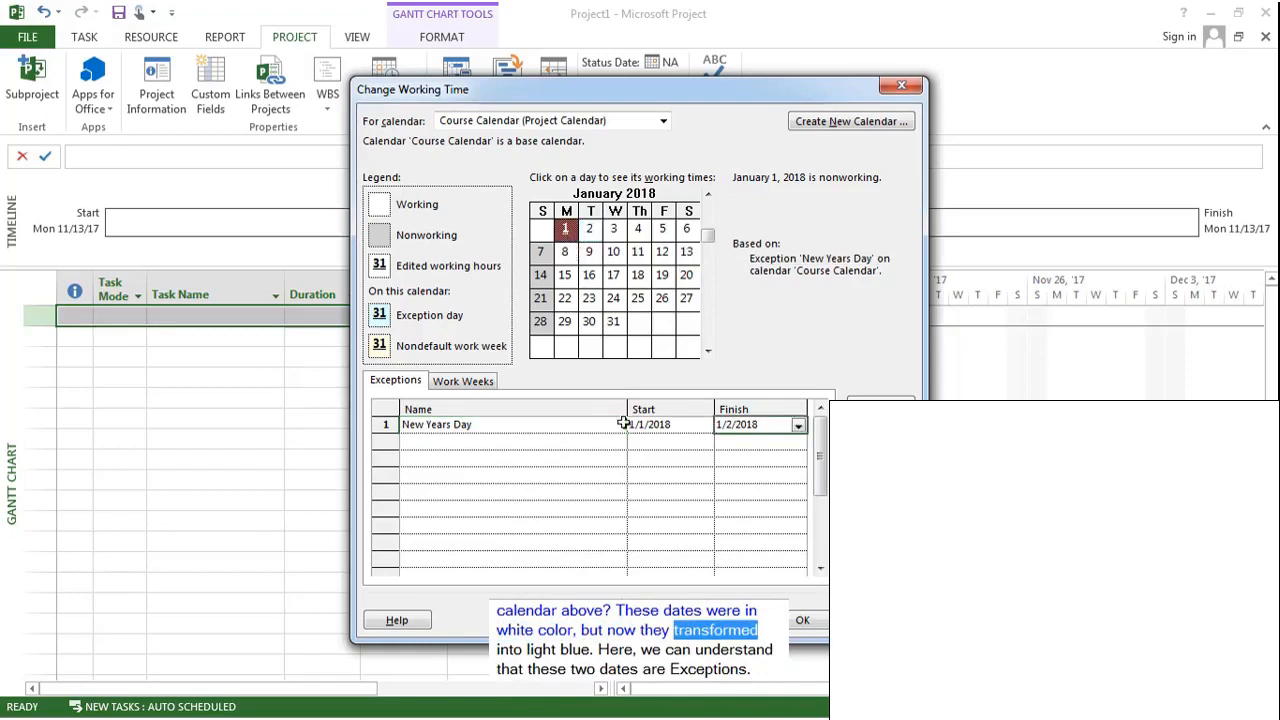
{"action": "left_click", "coordinate": [621, 424]}
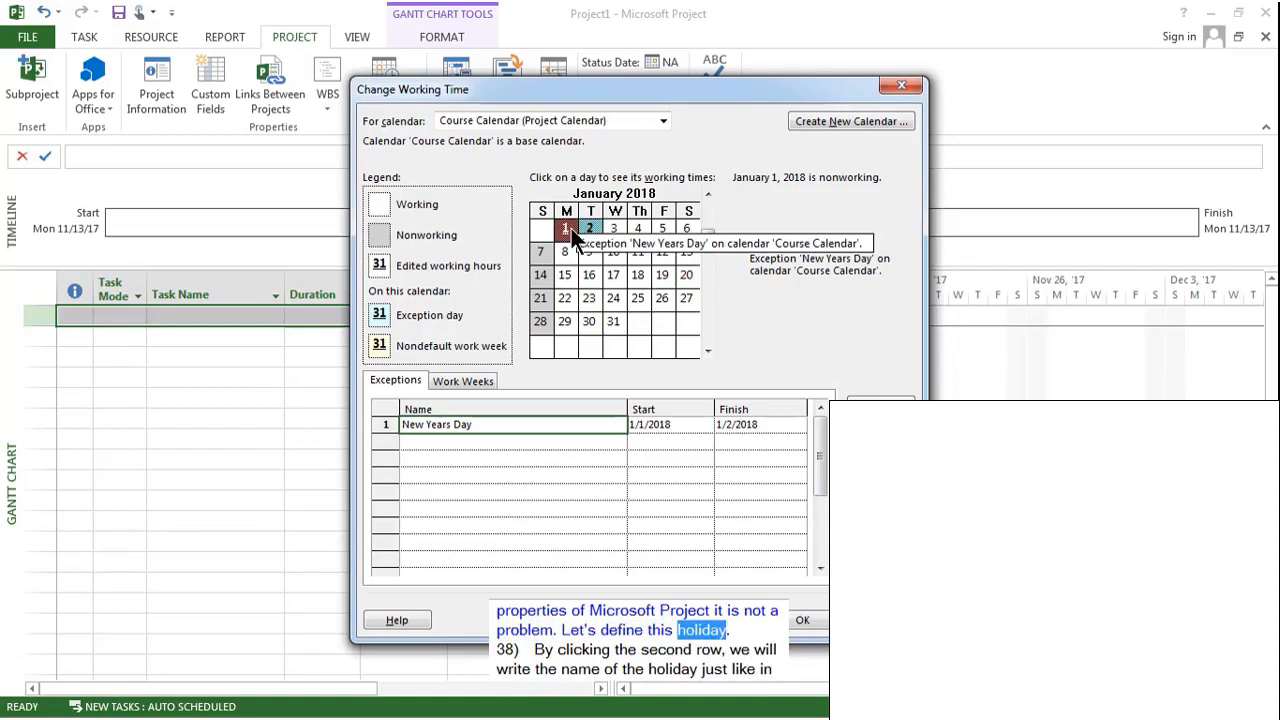
Add a second calendar exception named Independence Day and dismiss the date conflict message.
{"action": "left_click", "coordinate": [448, 441]}
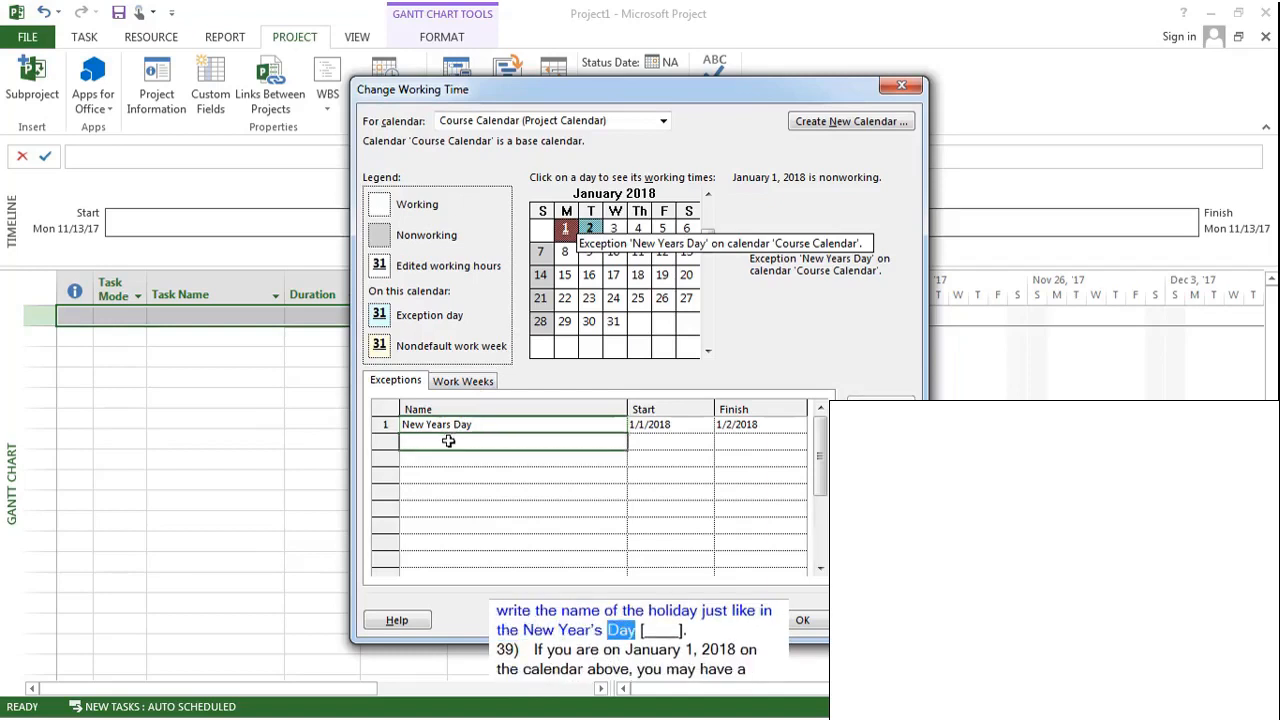
{"action": "type", "text": "Inde"}
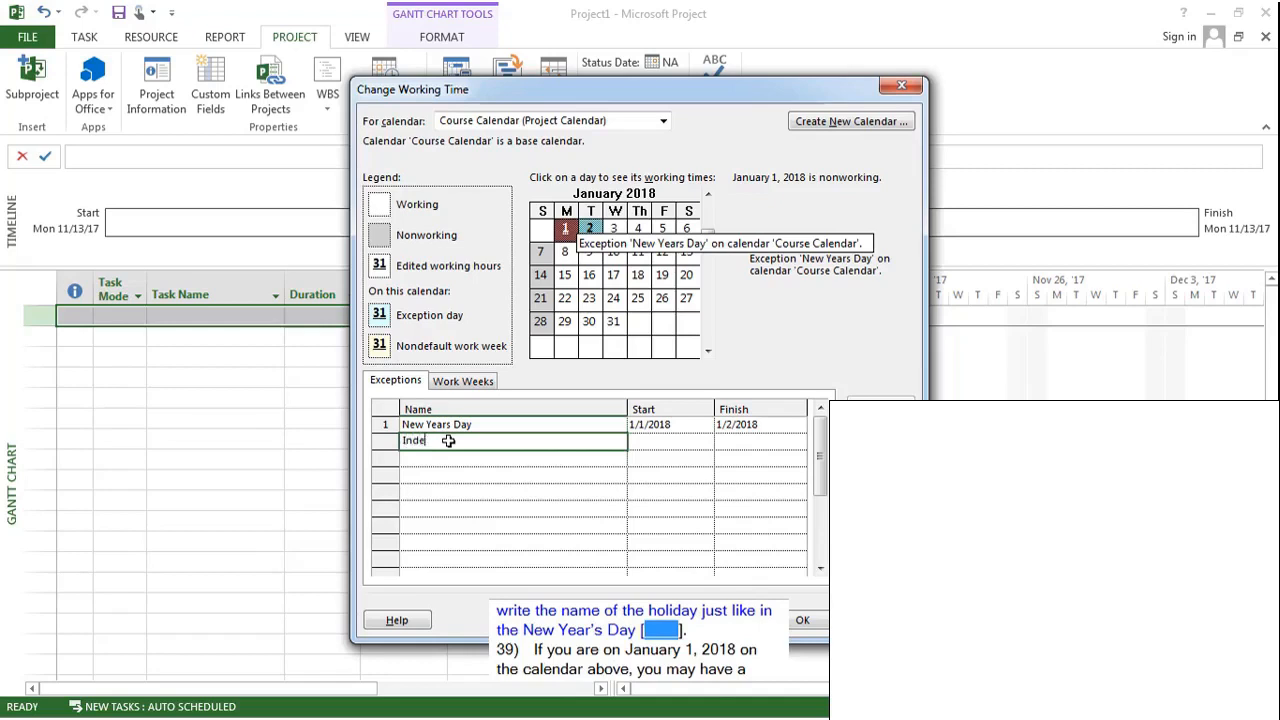
{"action": "type", "text": "pendence Day"}
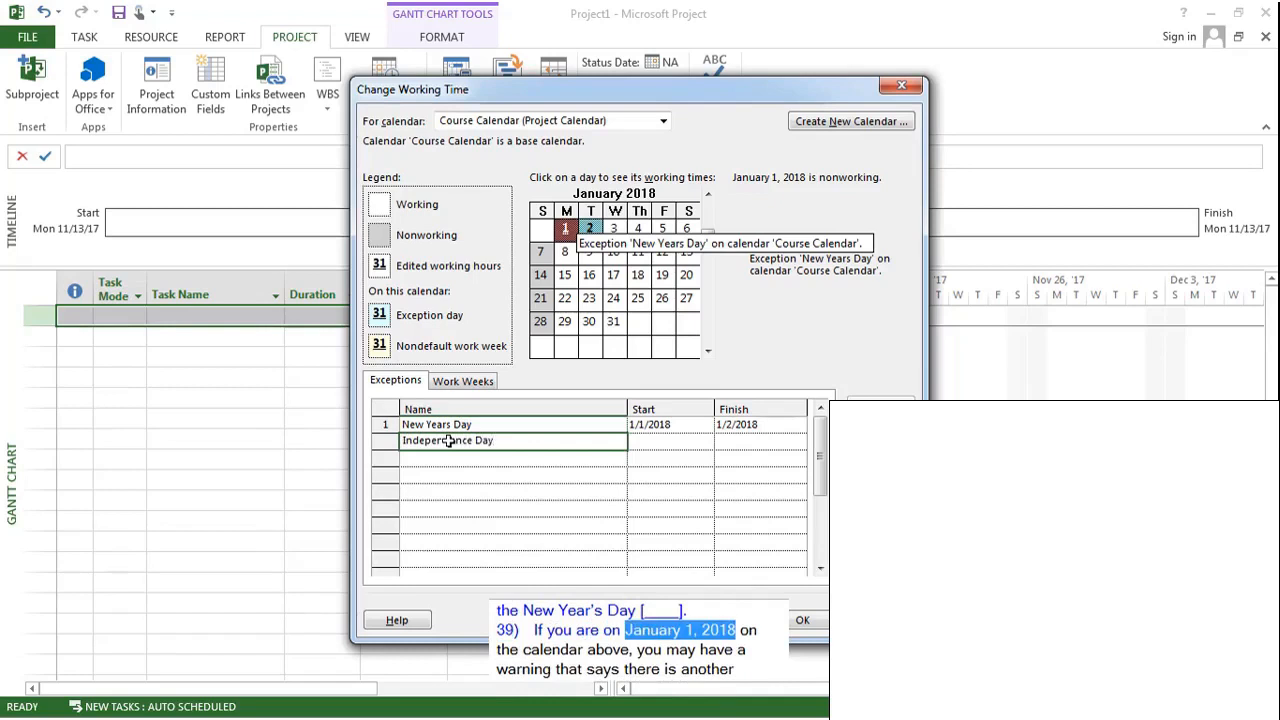
{"action": "key", "text": "Return"}
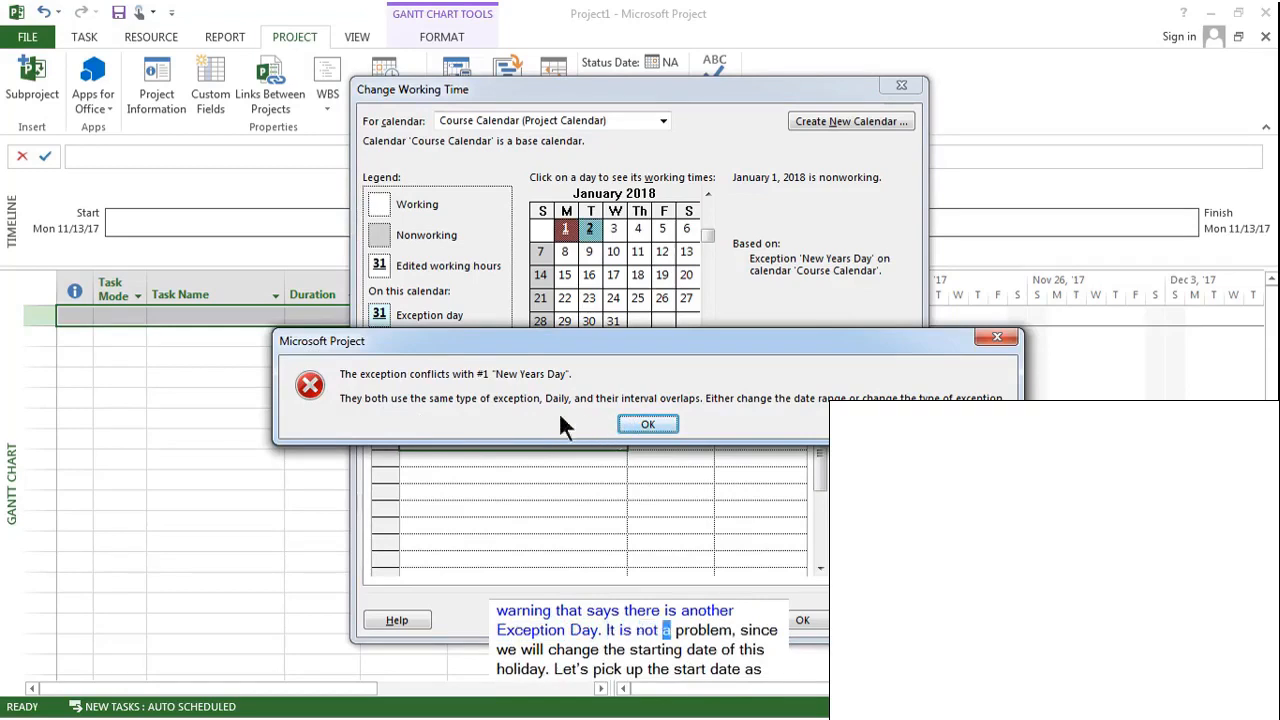
{"action": "left_click", "coordinate": [640, 426]}
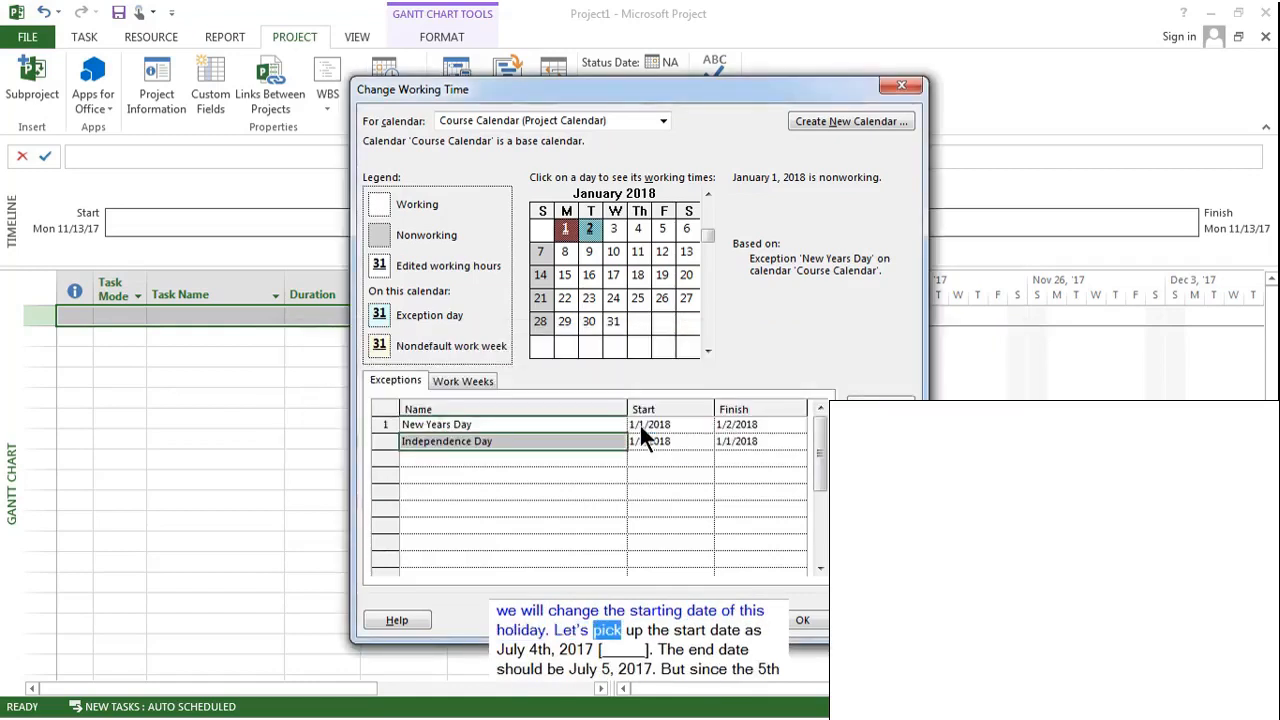
Set the start date of the Independence Day exception to 7/4/2017.
{"action": "left_click", "coordinate": [690, 448]}
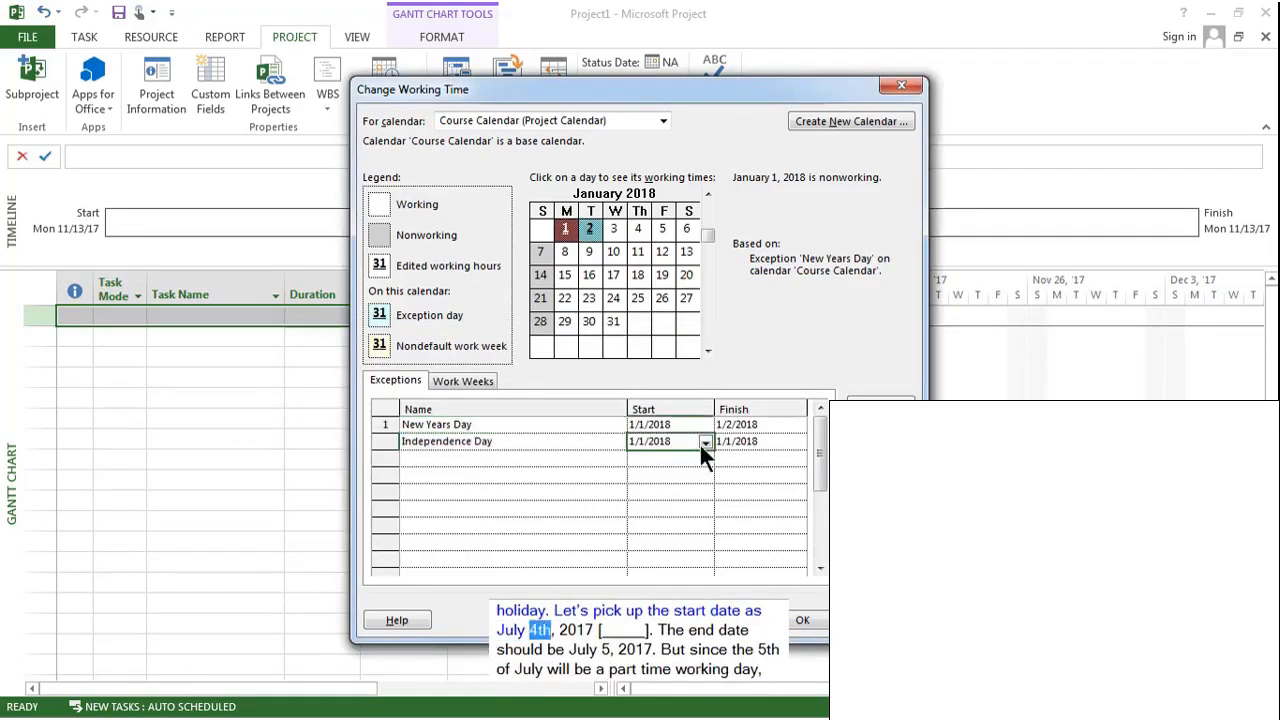
{"action": "left_click", "coordinate": [705, 443]}
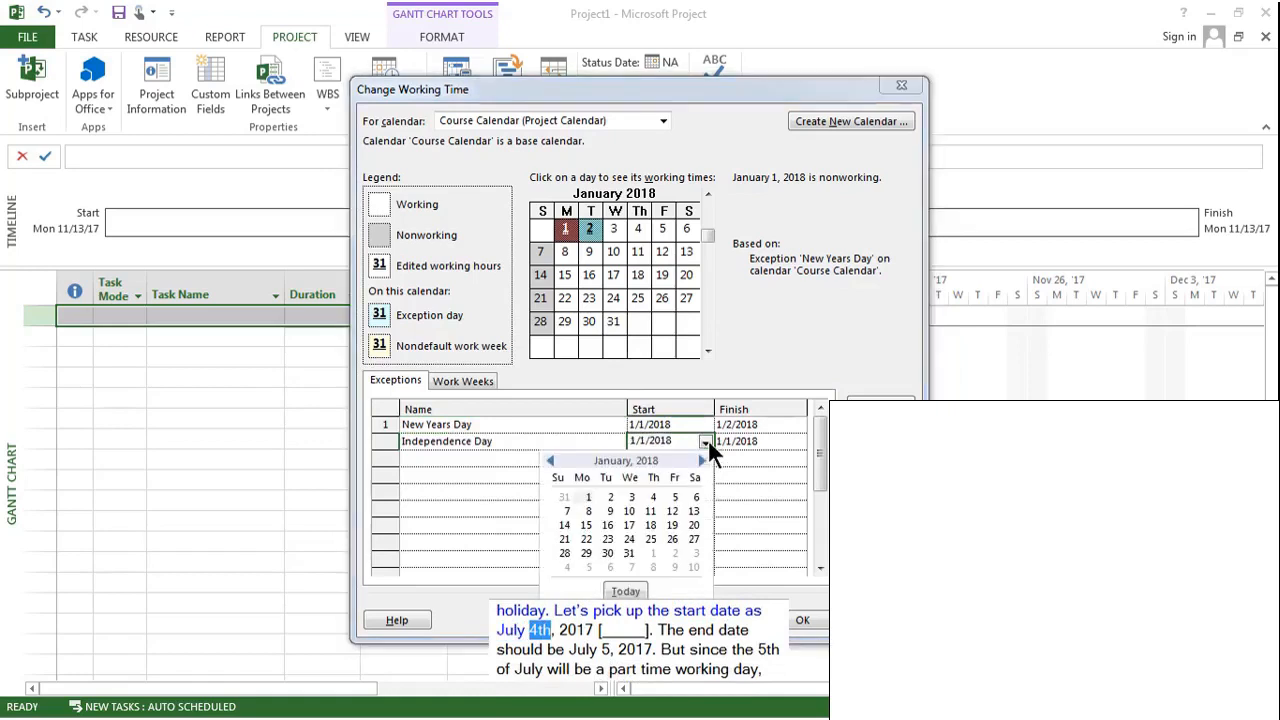
{"action": "left_click", "coordinate": [549, 461]}
{"action": "left_click", "coordinate": [549, 461]}
{"action": "left_click", "coordinate": [549, 461]}
{"action": "left_click", "coordinate": [549, 461]}
{"action": "left_click", "coordinate": [549, 461]}
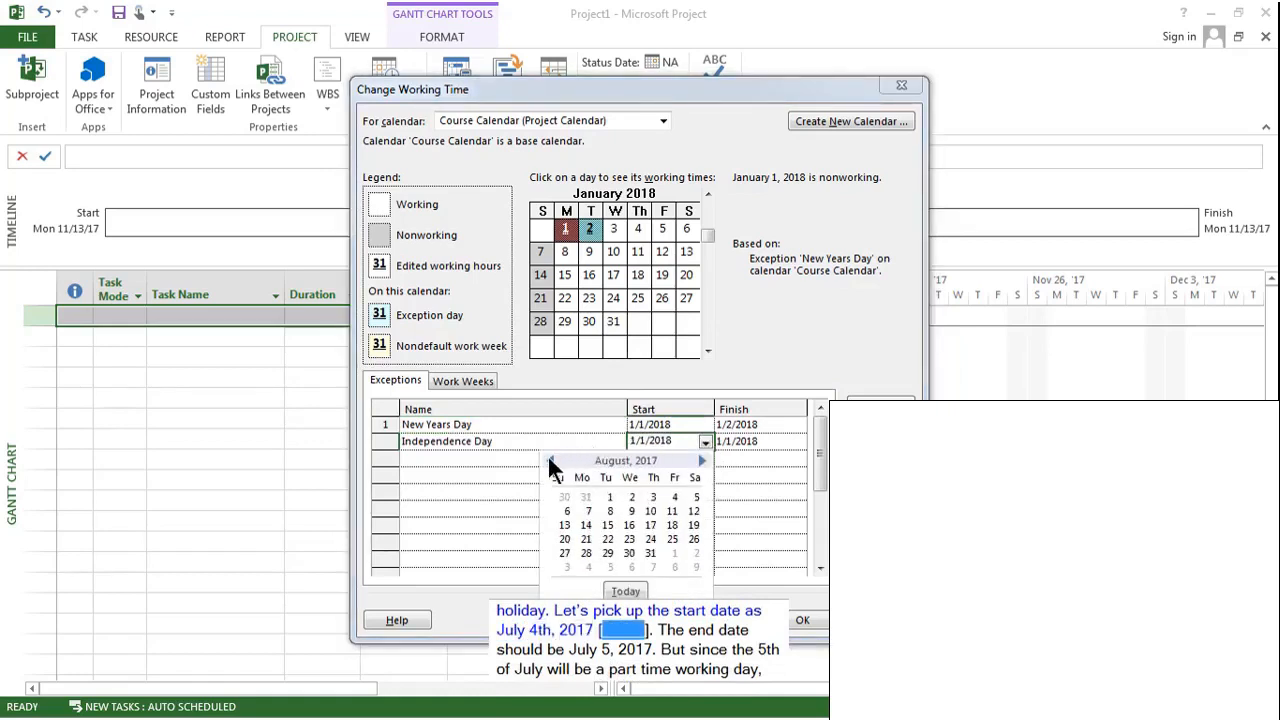
{"action": "left_click", "coordinate": [549, 461]}
{"action": "left_click", "coordinate": [612, 511]}
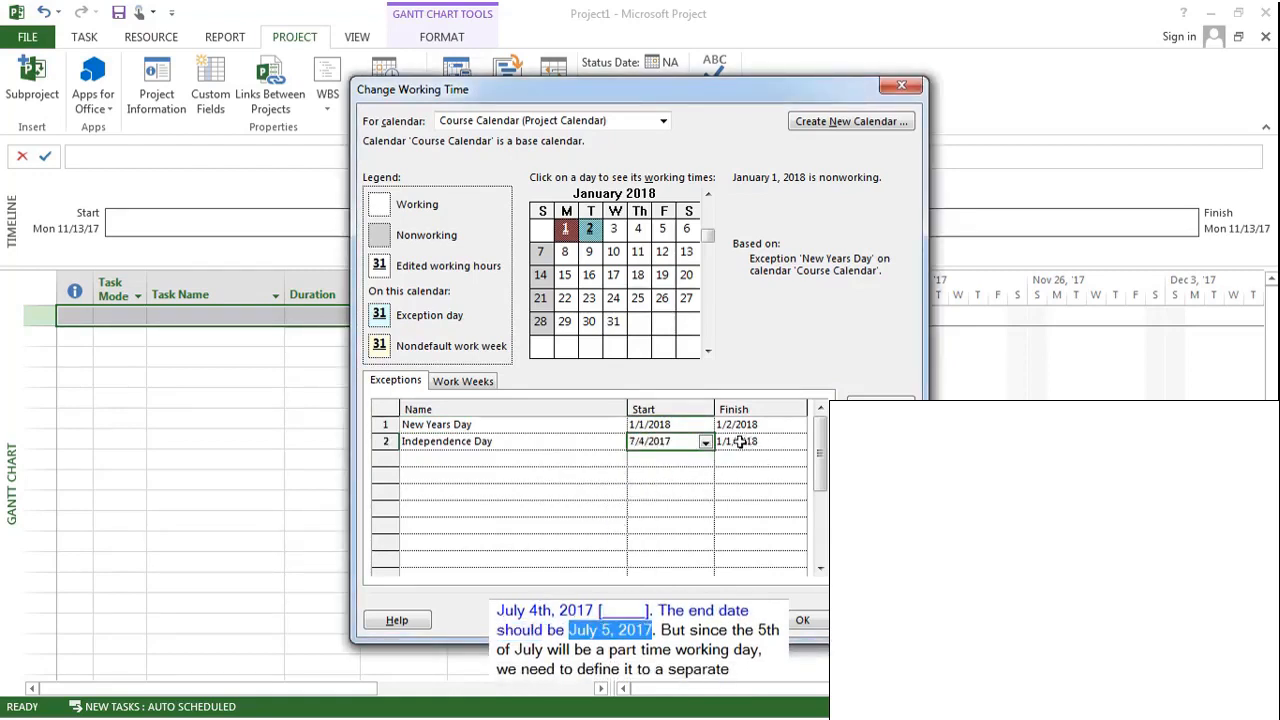
Set the finish date of the Independence Day exception to 7/4/2017.
{"action": "left_click", "coordinate": [768, 442]}
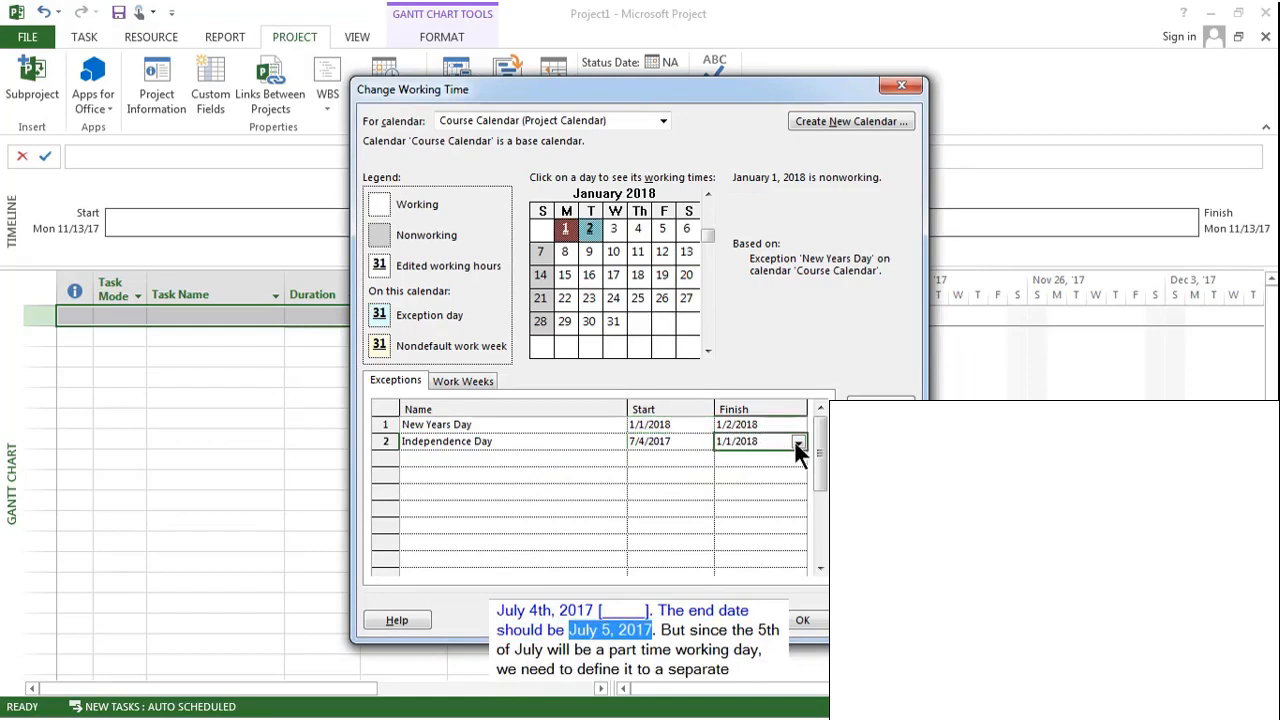
{"action": "left_click", "coordinate": [797, 443]}
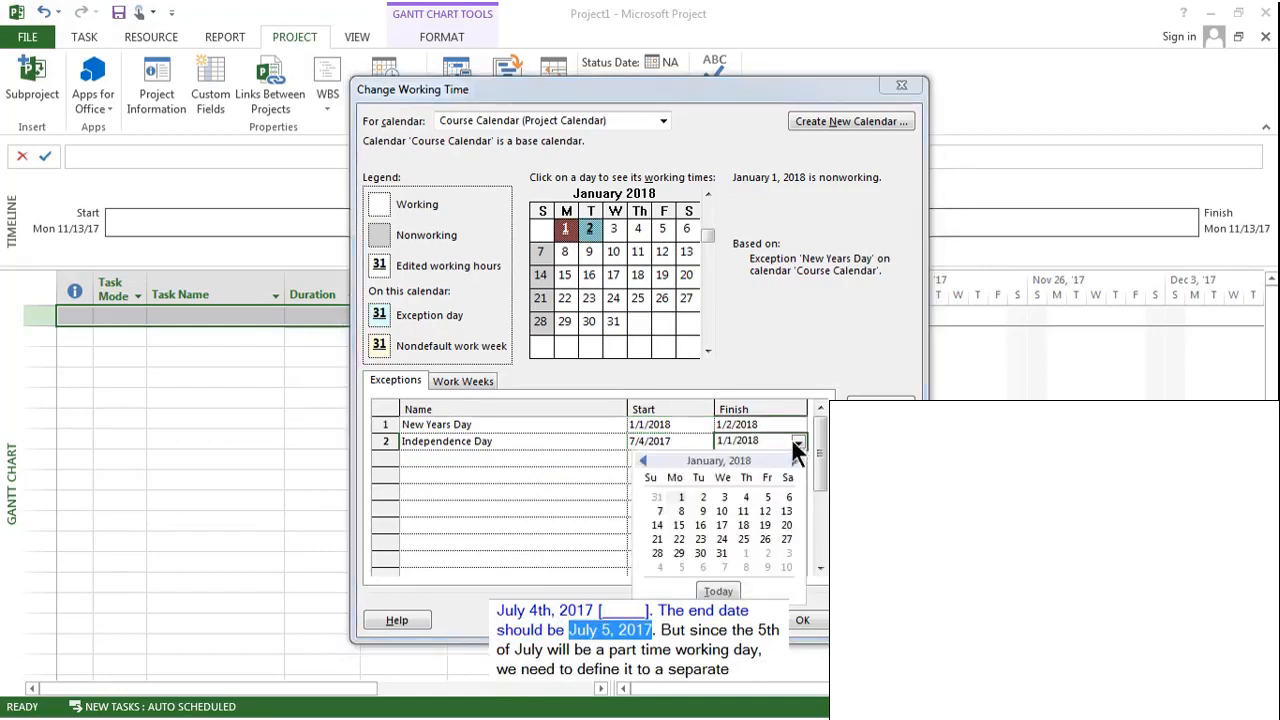
{"action": "left_click", "coordinate": [640, 460]}
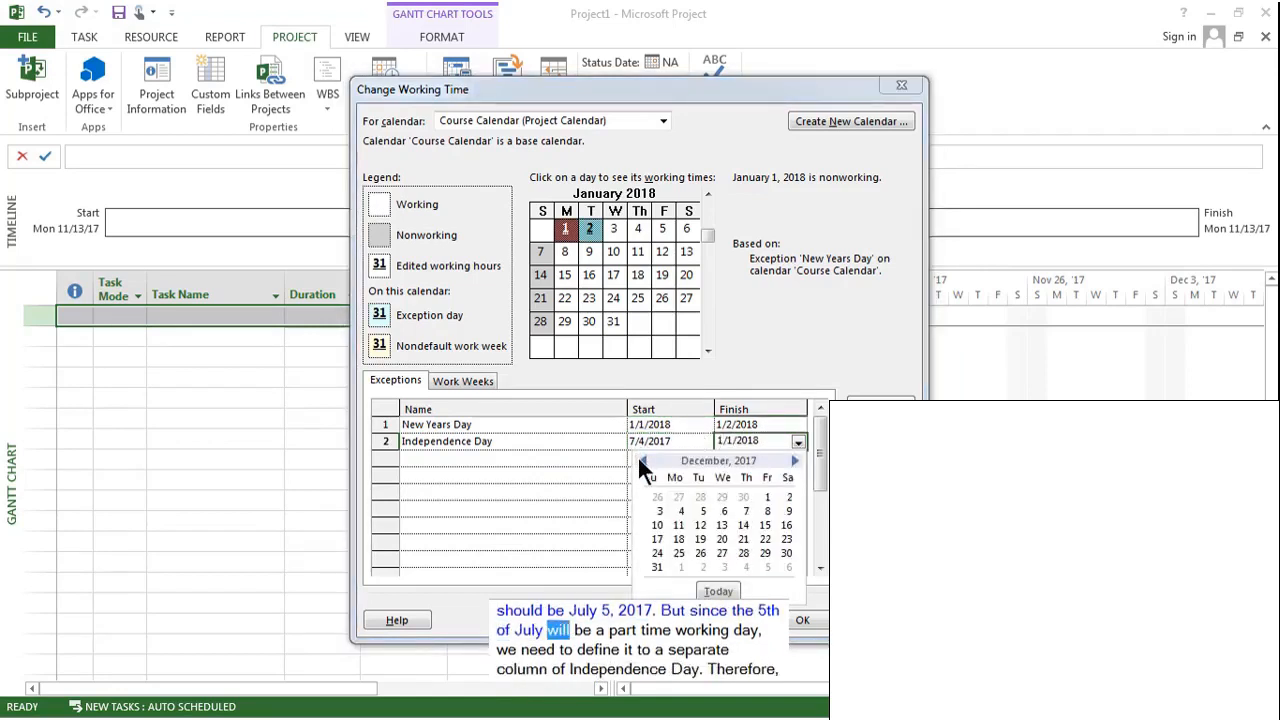
{"action": "left_click", "coordinate": [640, 460]}
{"action": "left_click", "coordinate": [642, 461]}
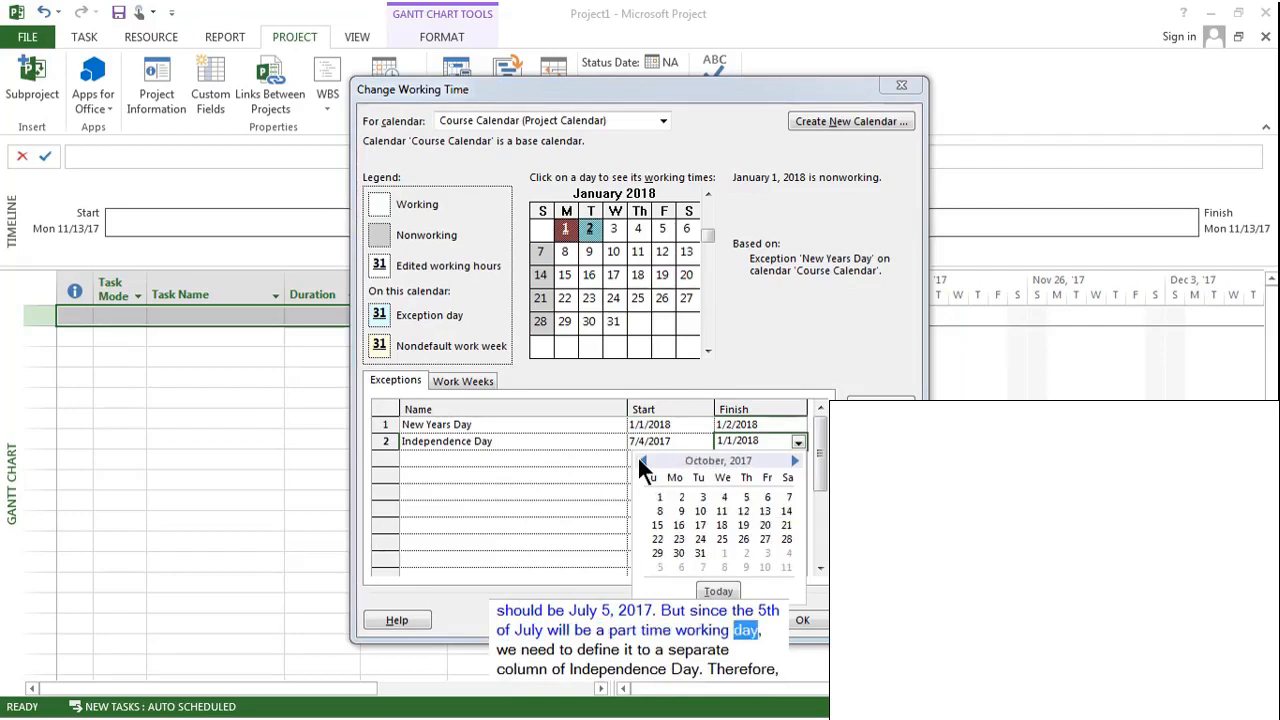
{"action": "left_click", "coordinate": [641, 461]}
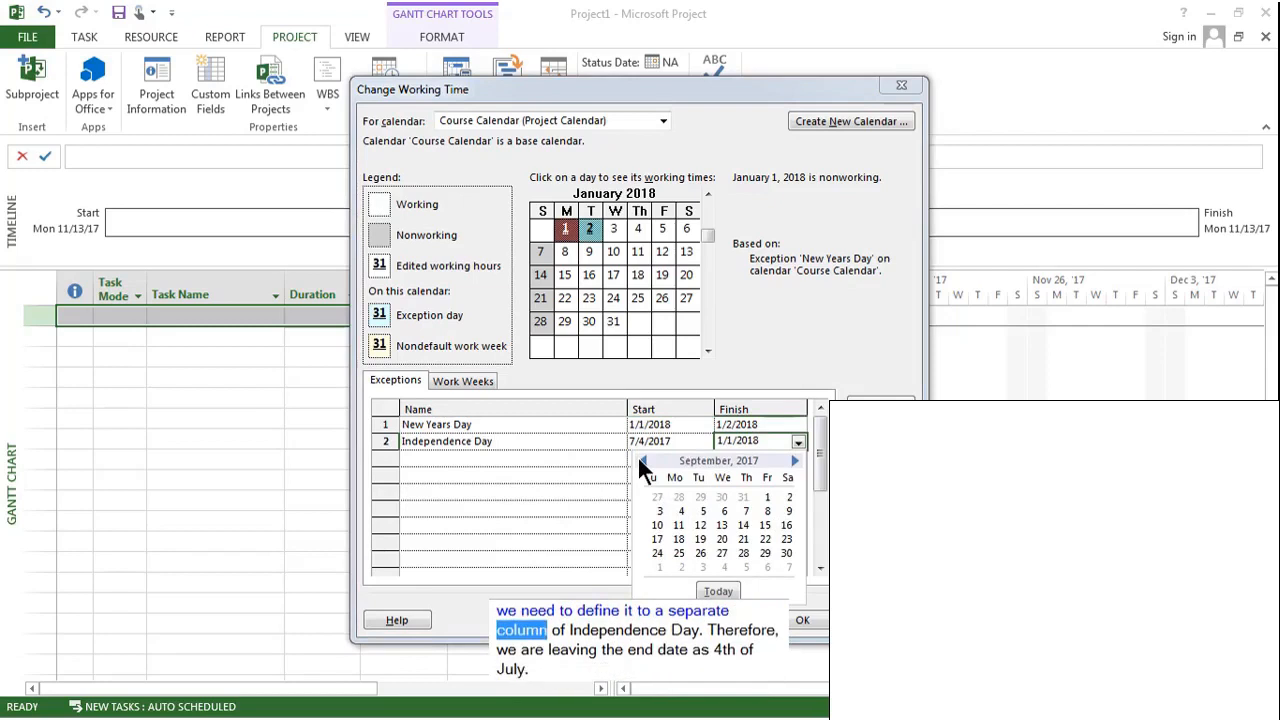
{"action": "left_click", "coordinate": [640, 461]}
{"action": "left_click", "coordinate": [641, 461]}
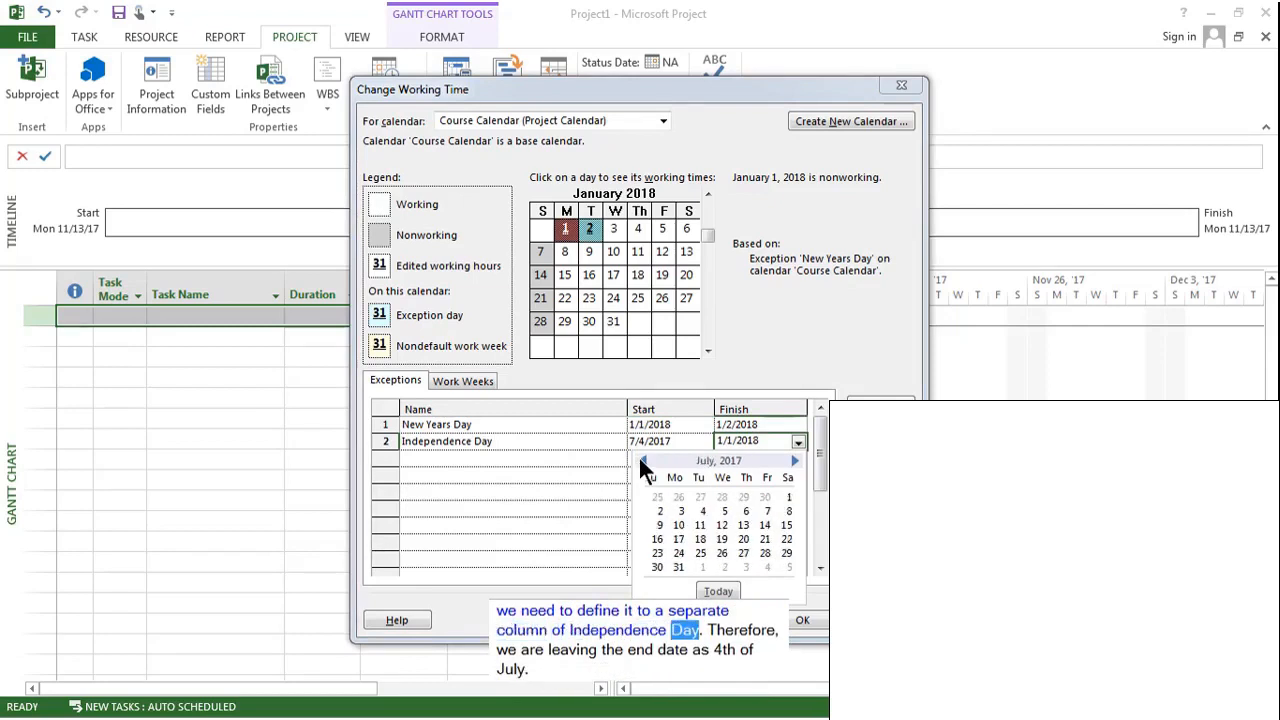
{"action": "left_click", "coordinate": [699, 510]}
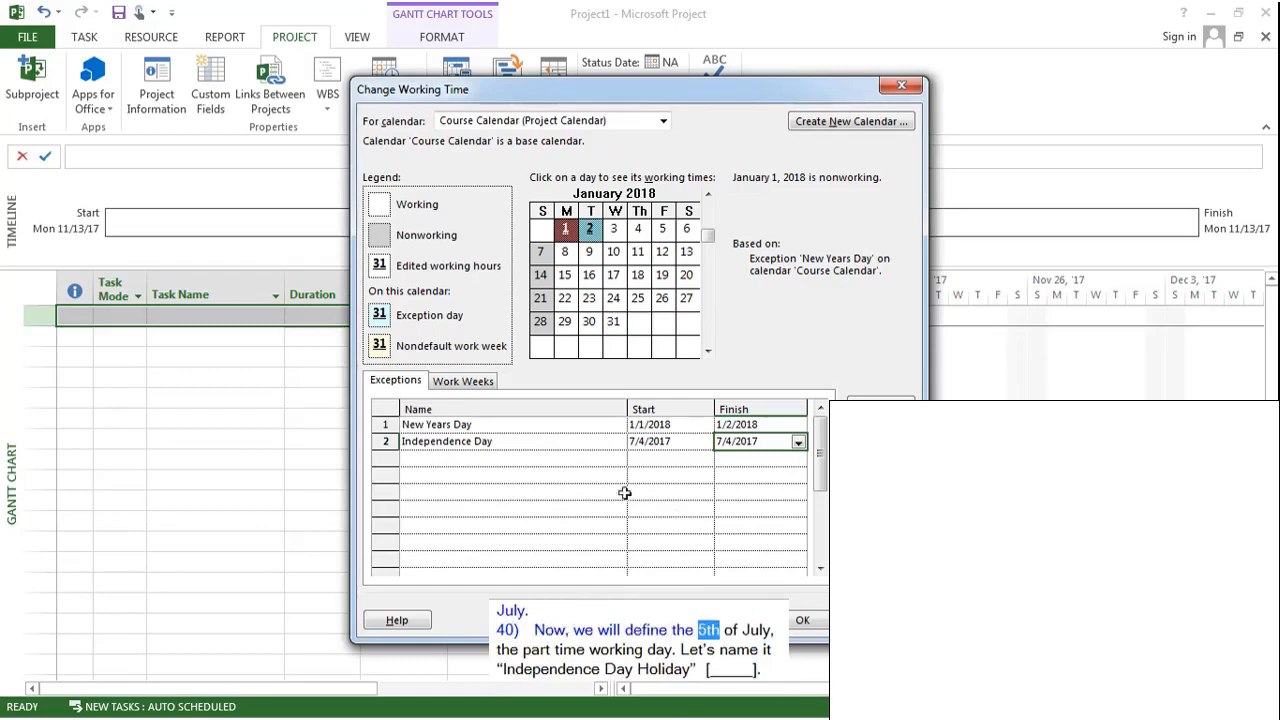
Enter Independence Day Holiday as the name of a third calendar exception.
{"action": "left_click", "coordinate": [550, 456]}
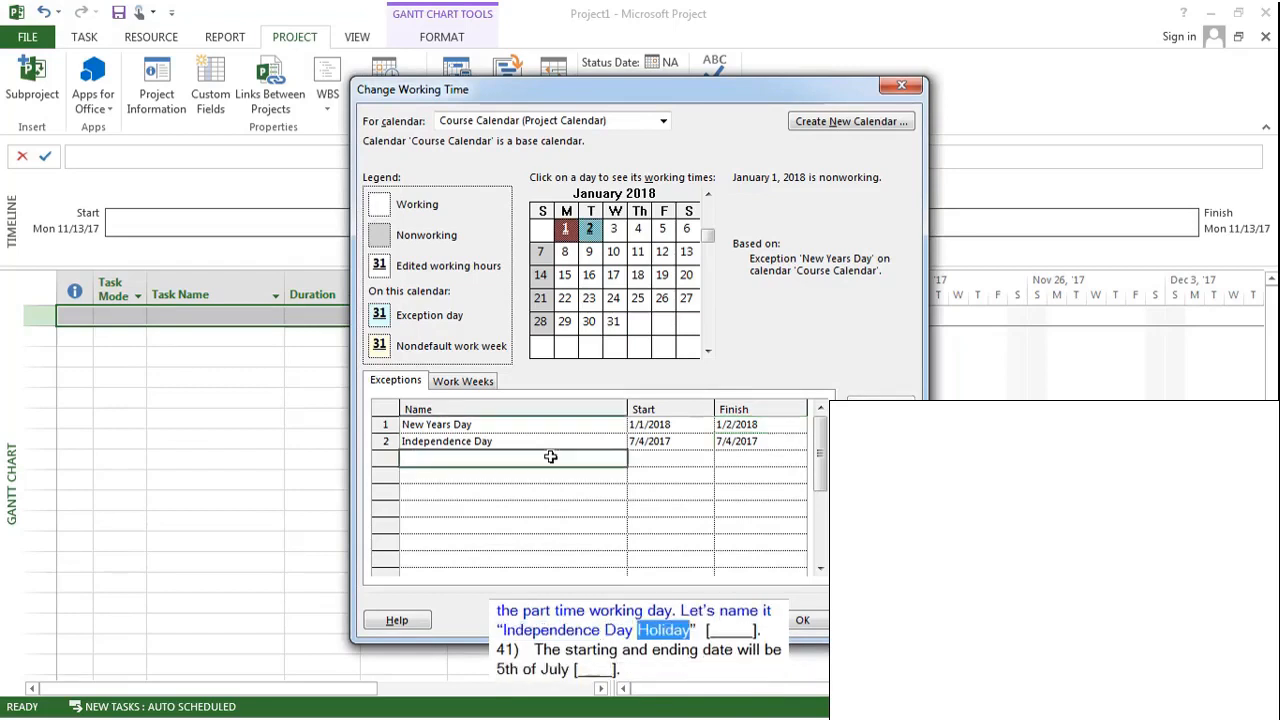
{"action": "type", "text": "Inde"}
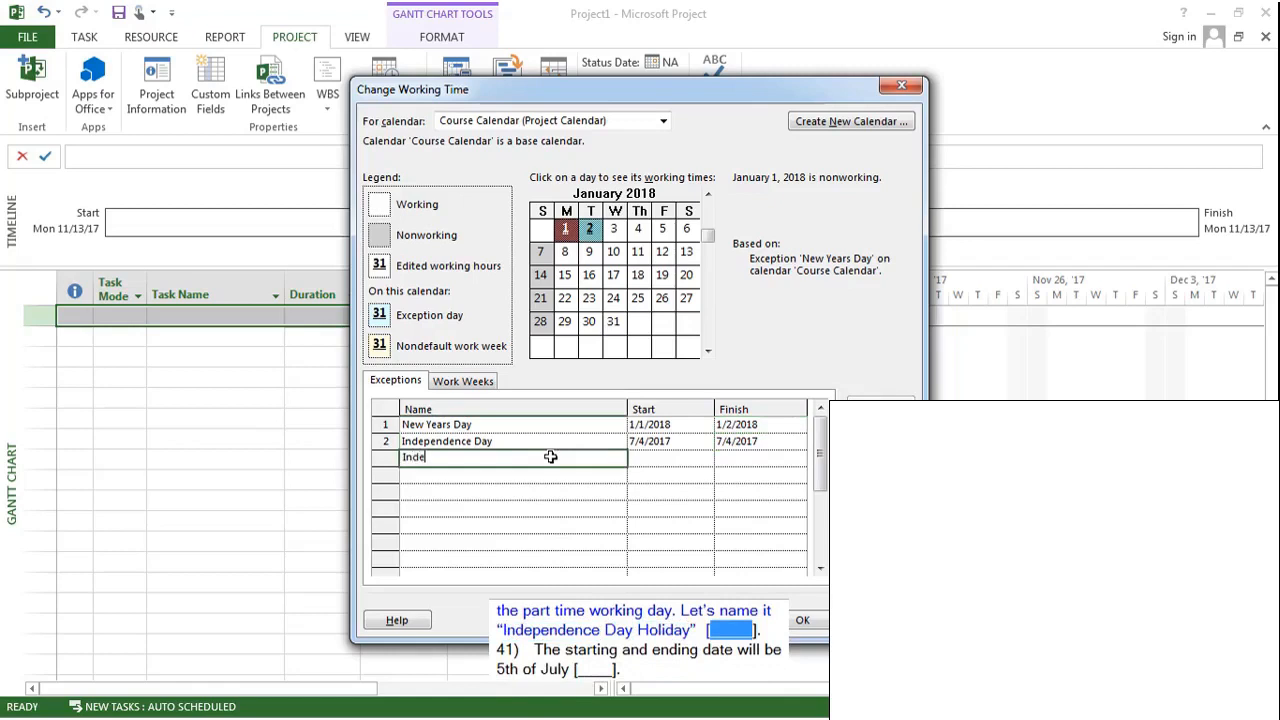
{"action": "type", "text": "pendence Da"}
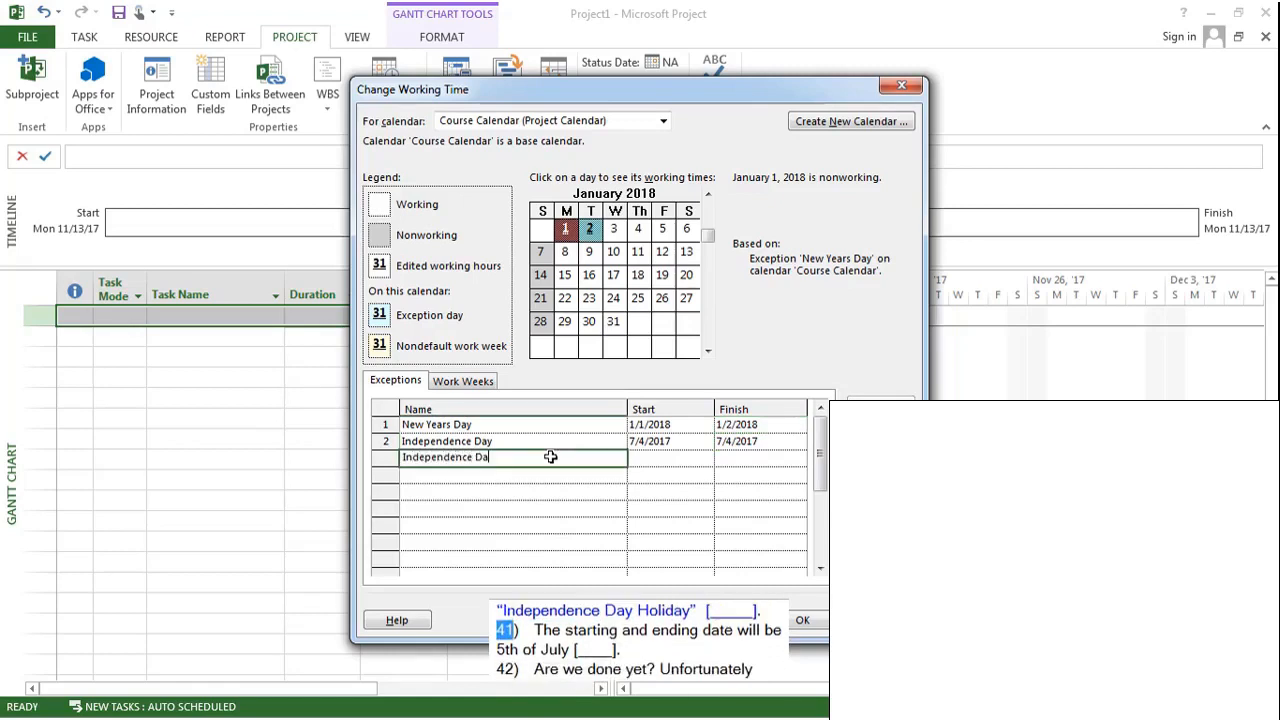
{"action": "type", "text": "y Hol"}
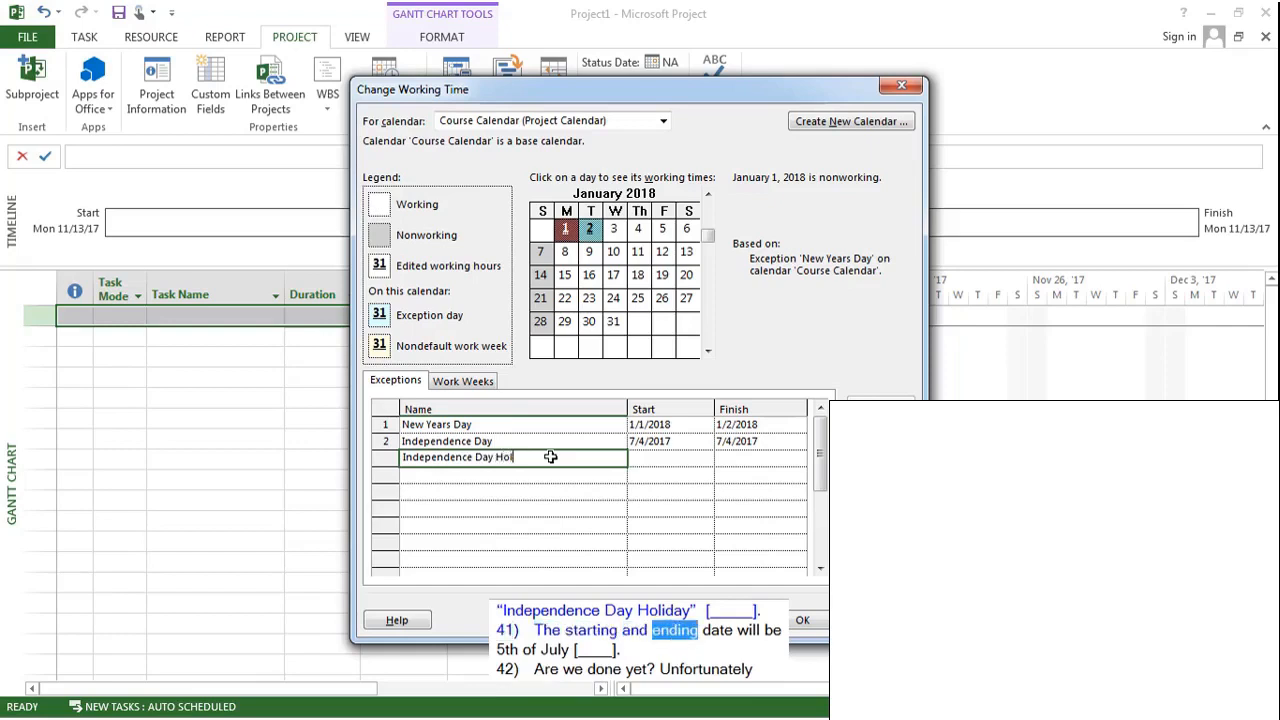
{"action": "type", "text": "iday"}
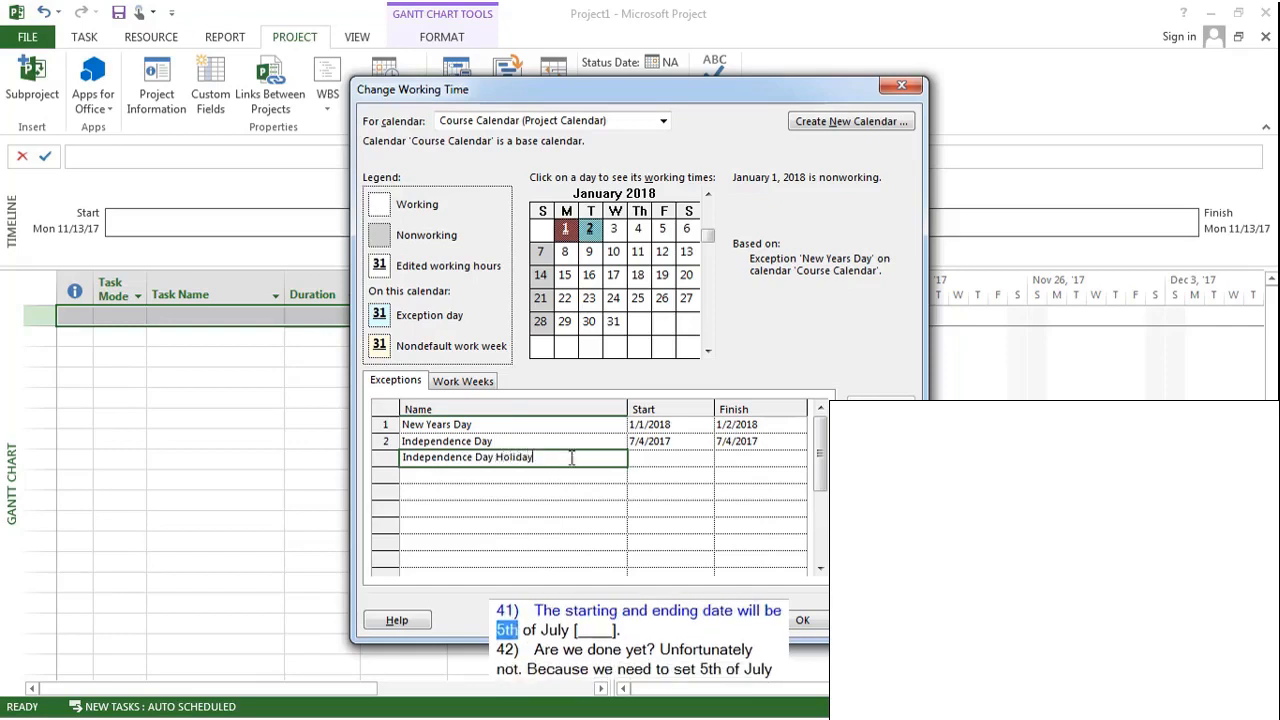
Set the start date of the Independence Day Holiday exception to 7/5/2017.
{"action": "left_click", "coordinate": [684, 459]}
{"action": "left_click", "coordinate": [705, 459]}
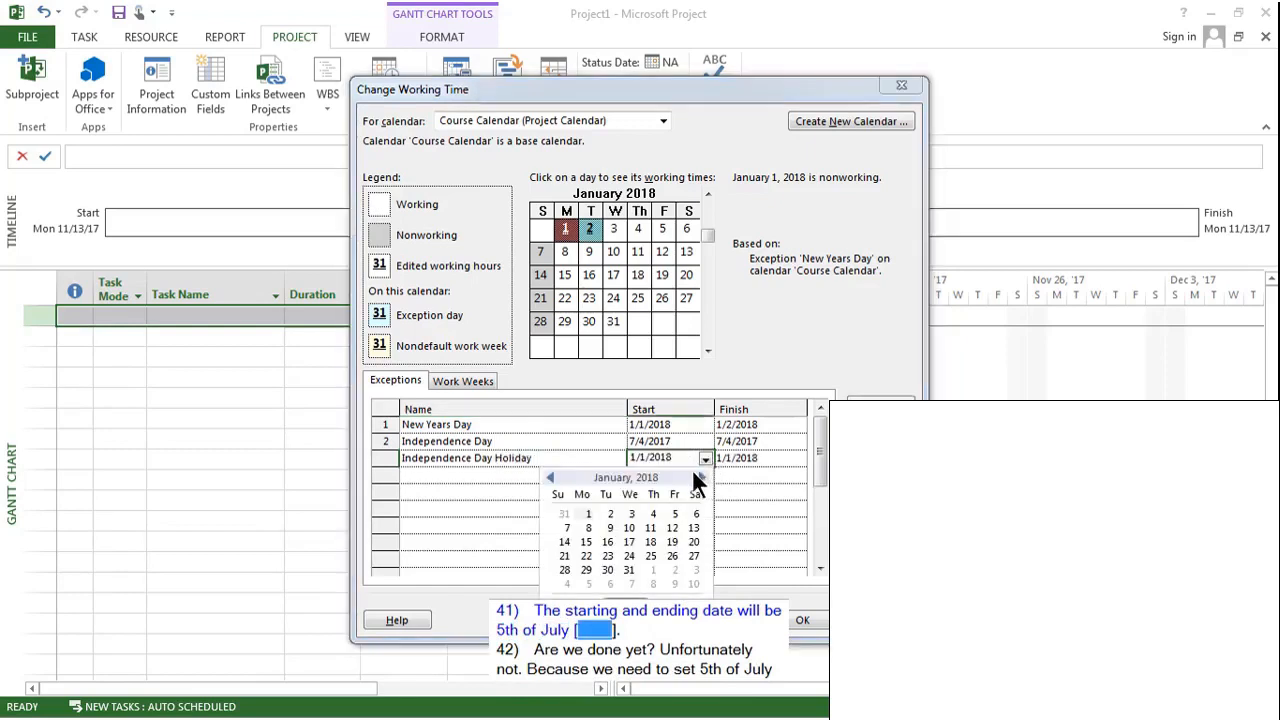
{"action": "left_click", "coordinate": [550, 477]}
{"action": "left_click", "coordinate": [550, 477]}
{"action": "left_click", "coordinate": [550, 477]}
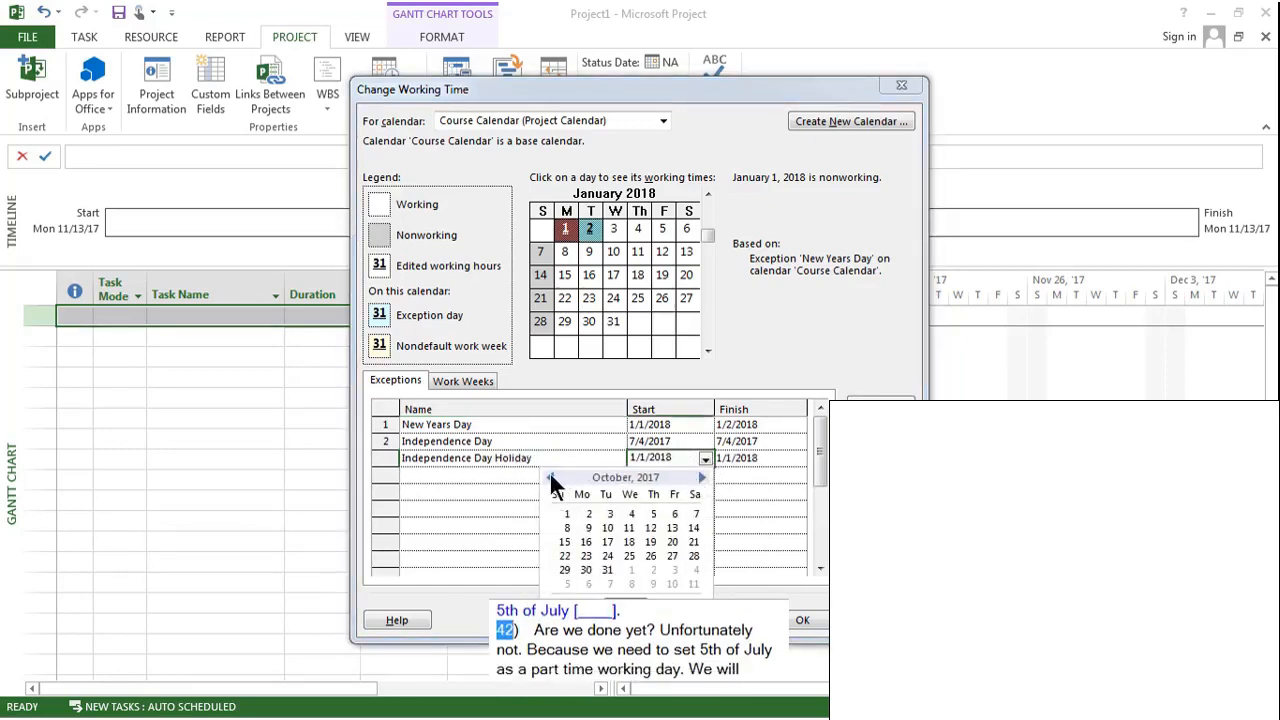
{"action": "left_click", "coordinate": [550, 477]}
{"action": "left_click", "coordinate": [550, 477]}
{"action": "left_click", "coordinate": [550, 477]}
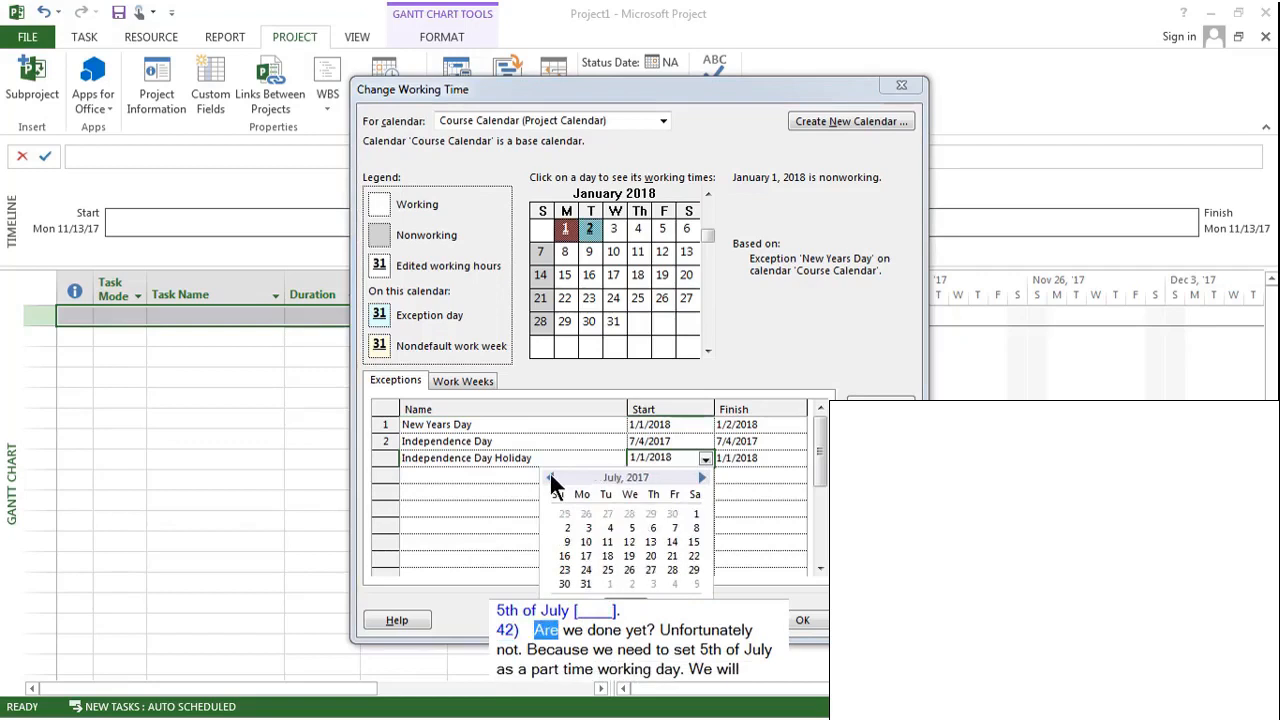
{"action": "left_click", "coordinate": [631, 524]}
Set the finish date of the Independence Day Holiday exception to 7/5/2017.
{"action": "left_click", "coordinate": [790, 459]}
{"action": "left_click", "coordinate": [798, 458]}
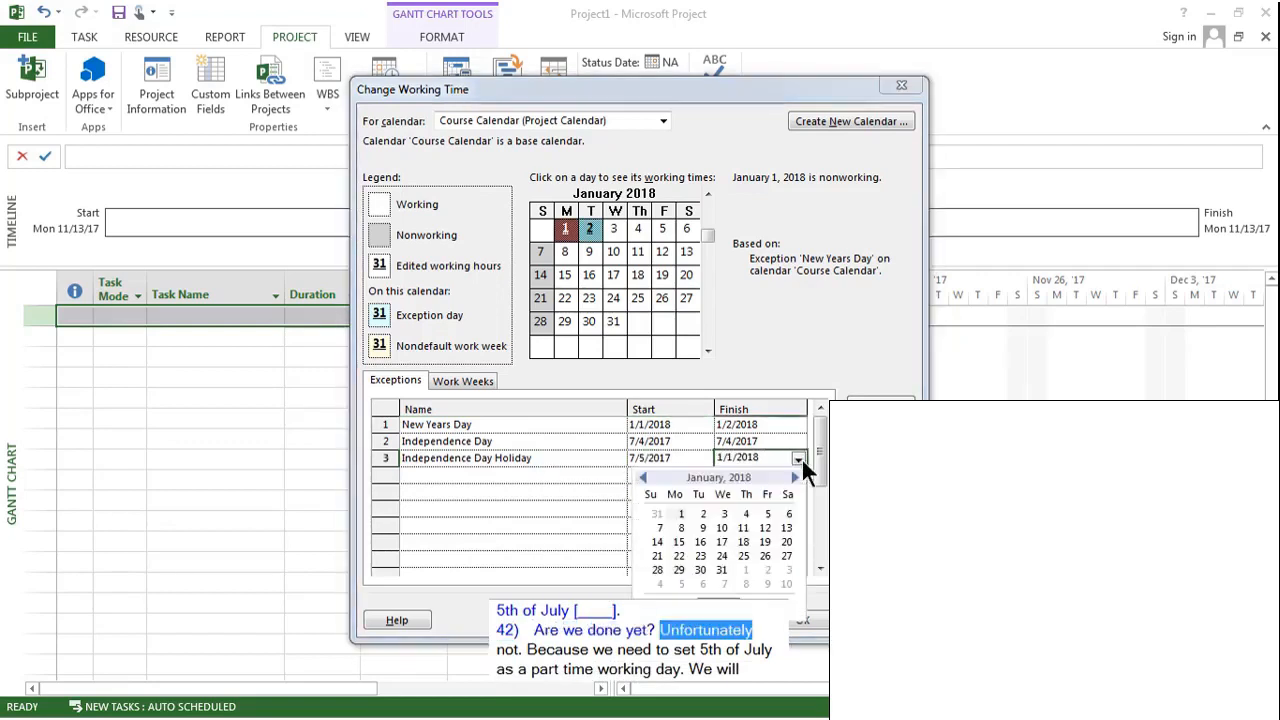
{"action": "left_click", "coordinate": [643, 477]}
{"action": "left_click", "coordinate": [643, 477]}
{"action": "left_click", "coordinate": [643, 477]}
{"action": "left_click", "coordinate": [643, 477]}
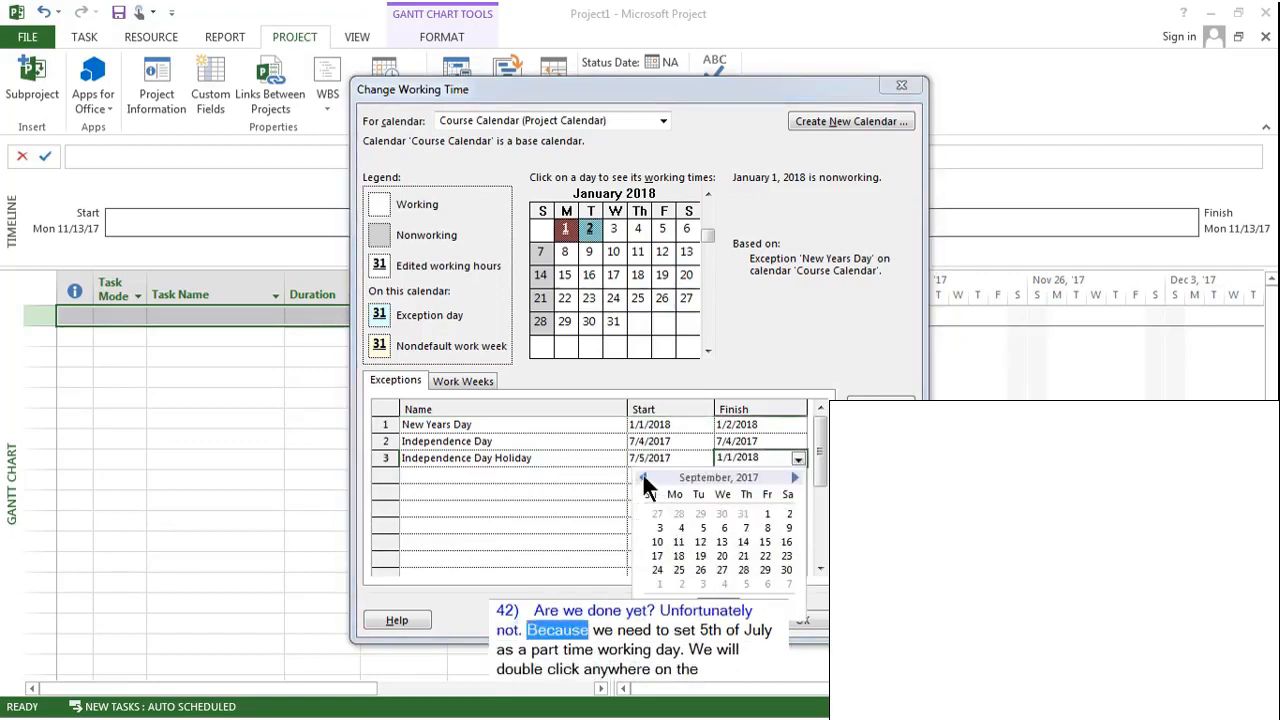
{"action": "left_click", "coordinate": [643, 477]}
{"action": "left_click", "coordinate": [643, 477]}
{"action": "left_click", "coordinate": [721, 523]}
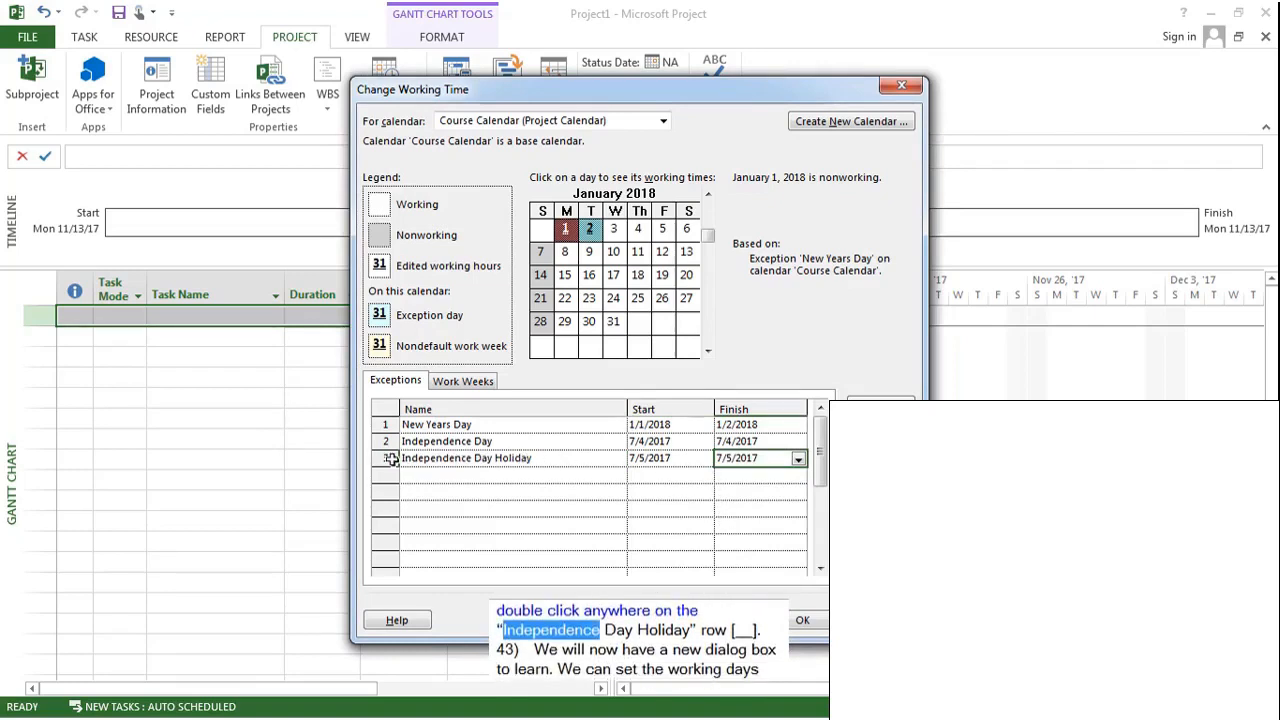
Make the Independence Day Holiday exception a working day and set its first working period from 1 PM to 6 PM.
{"action": "double_click", "coordinate": [475, 458]}
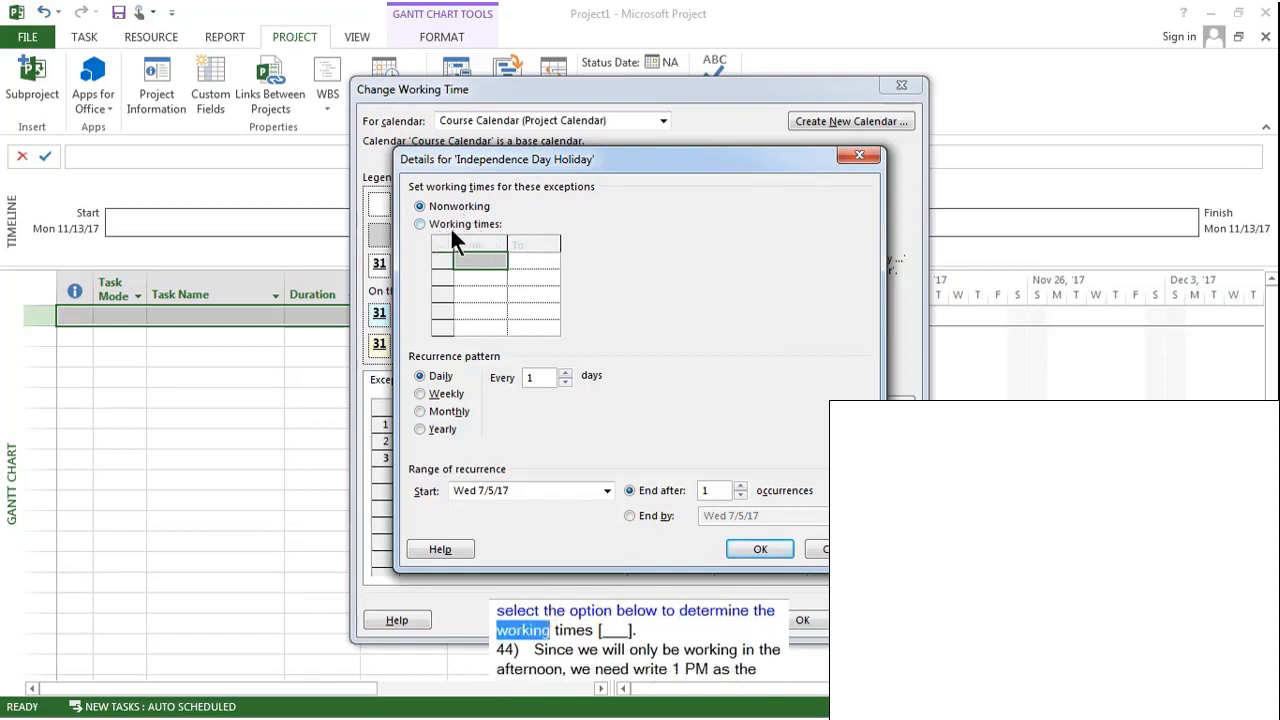
{"action": "left_click", "coordinate": [420, 225]}
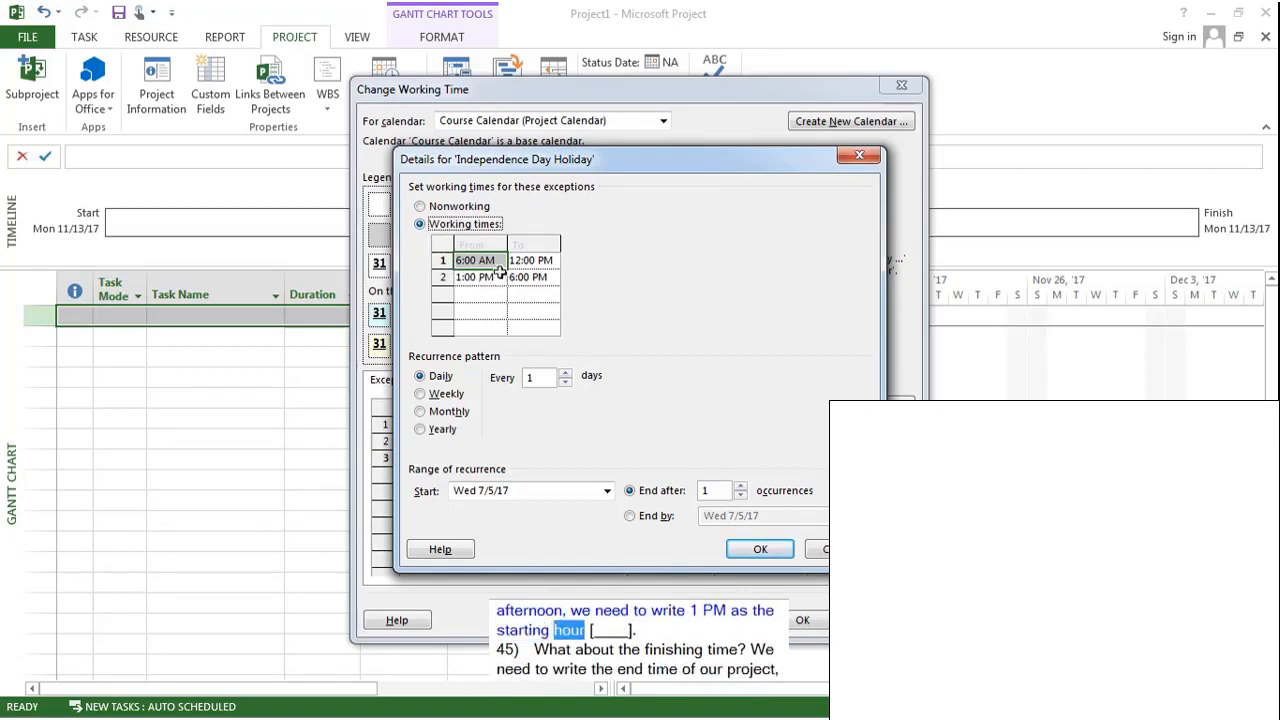
{"action": "left_click", "coordinate": [498, 261]}
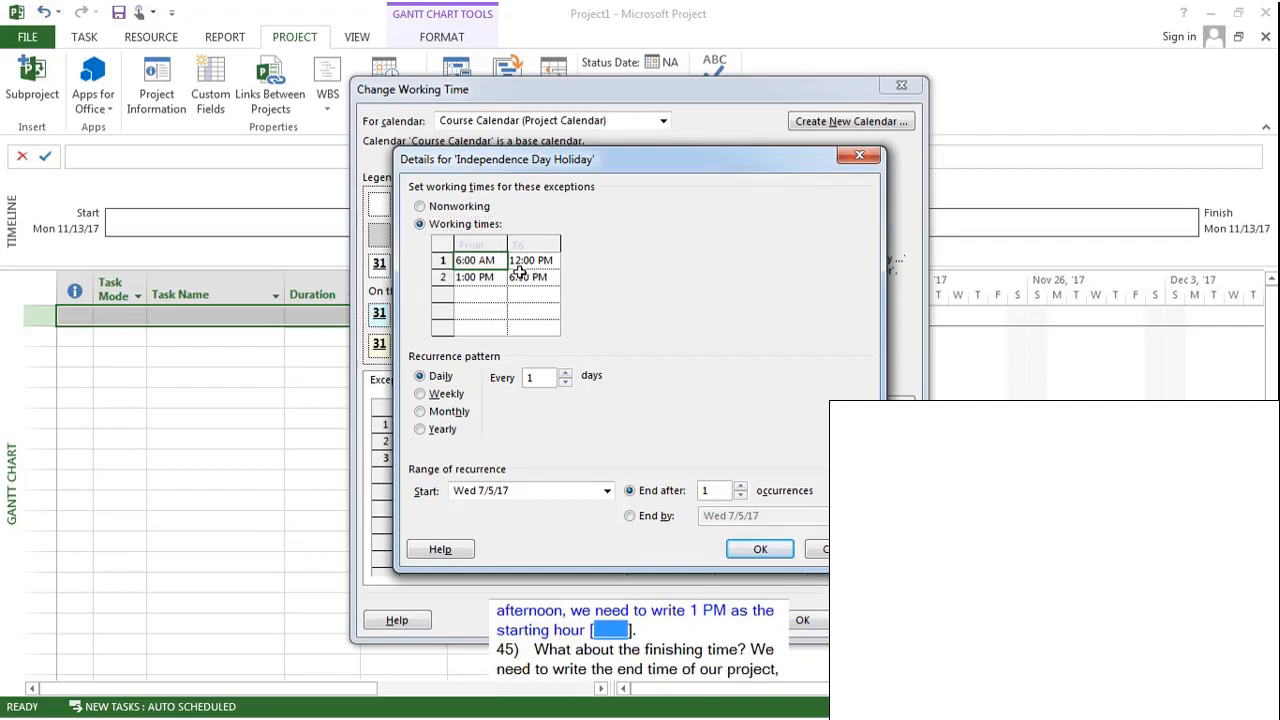
{"action": "type", "text": "1pm"}
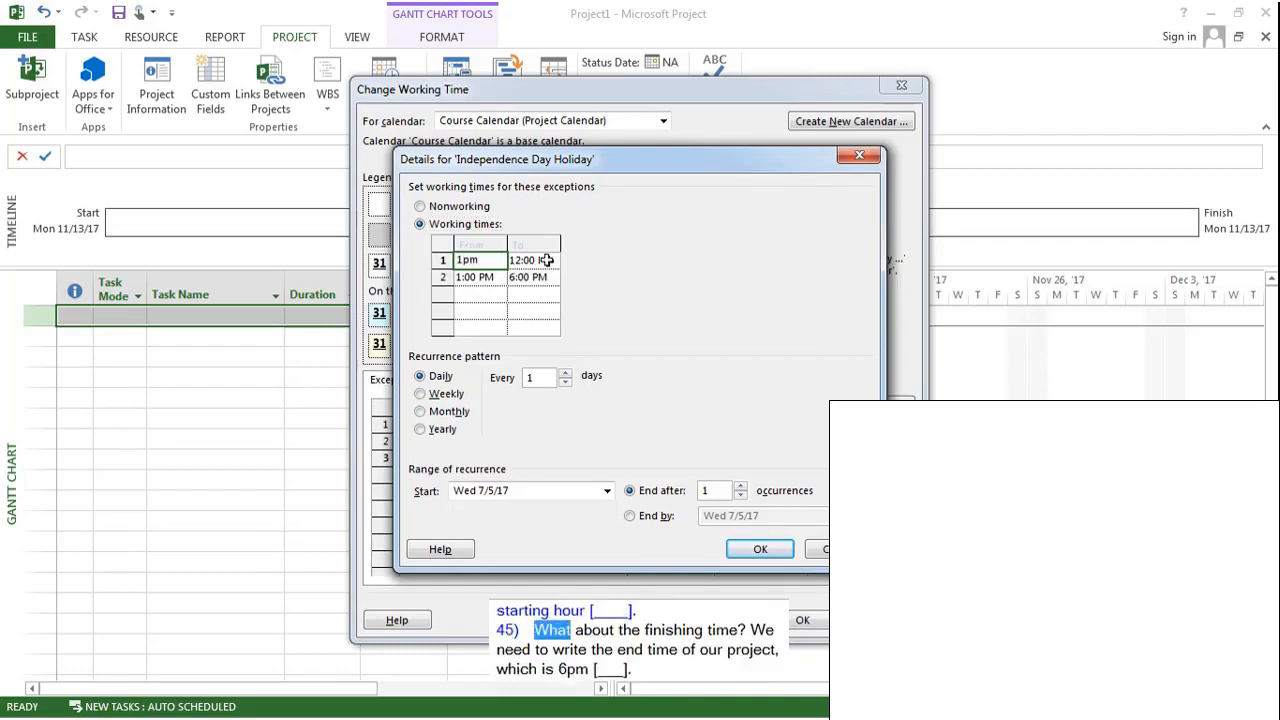
{"action": "left_click", "coordinate": [548, 260]}
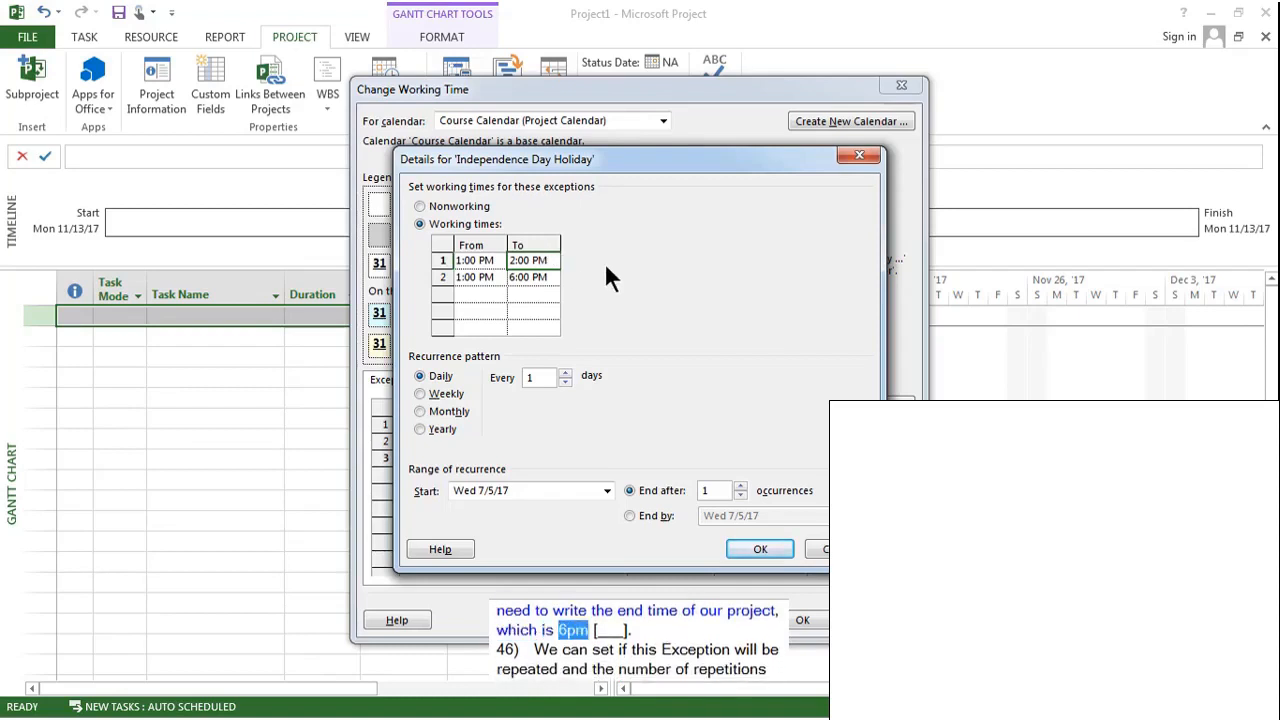
{"action": "type", "text": "6pm"}
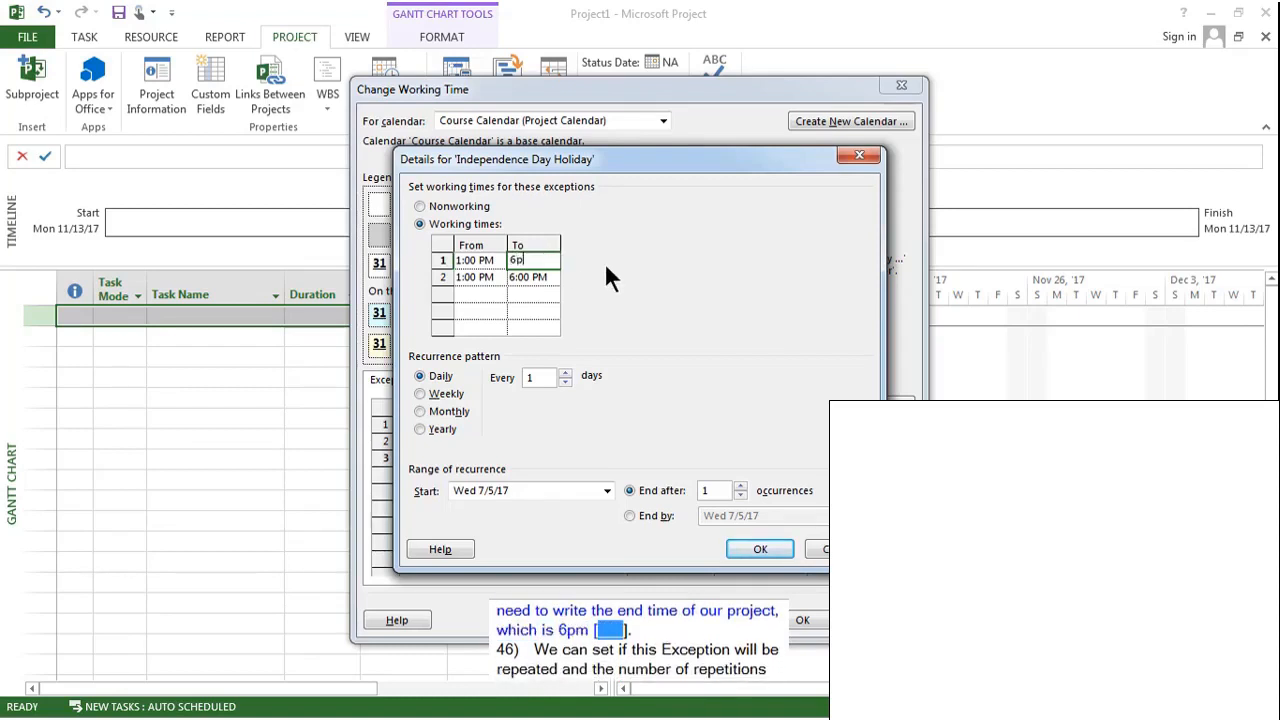
Delete the second working period from the Independence Day Holiday details.
{"action": "left_click", "coordinate": [488, 277]}
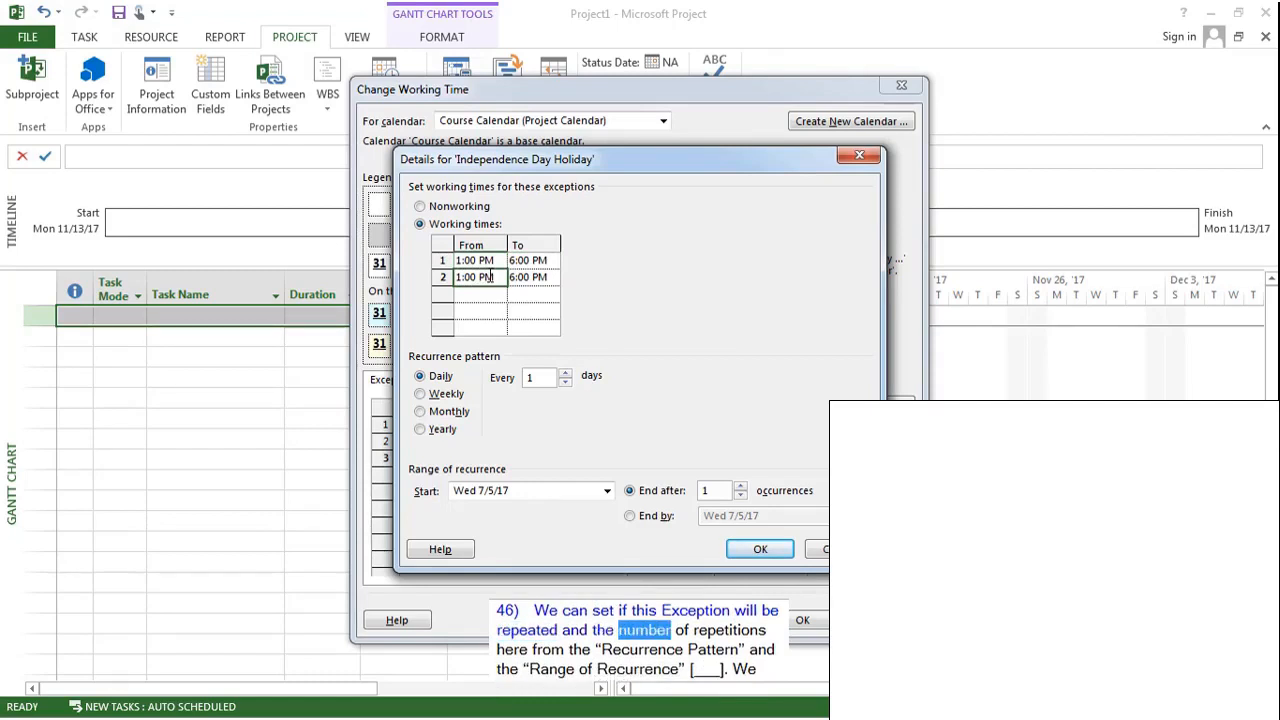
{"action": "left_click", "coordinate": [442, 277]}
{"action": "key", "text": "Delete"}
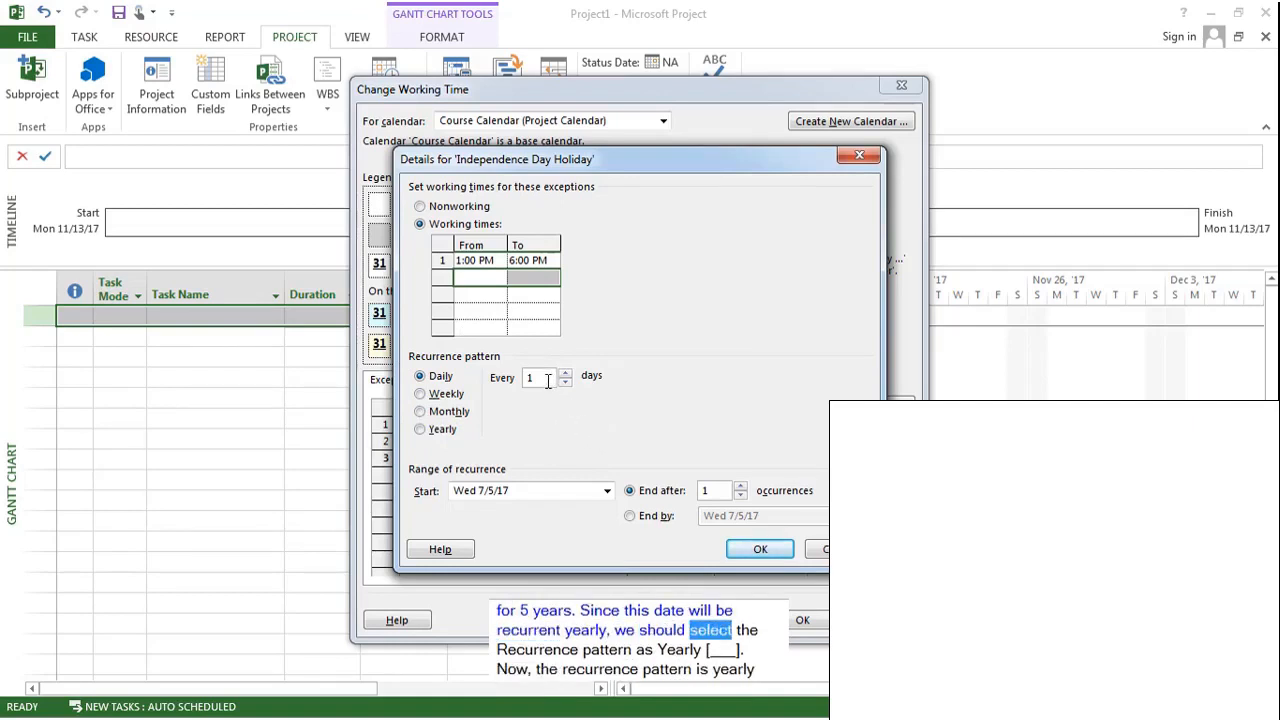
Make the Independence Day Holiday exception recur yearly, ending after 5 occurrences, and accept its details.
{"action": "left_click", "coordinate": [420, 429]}
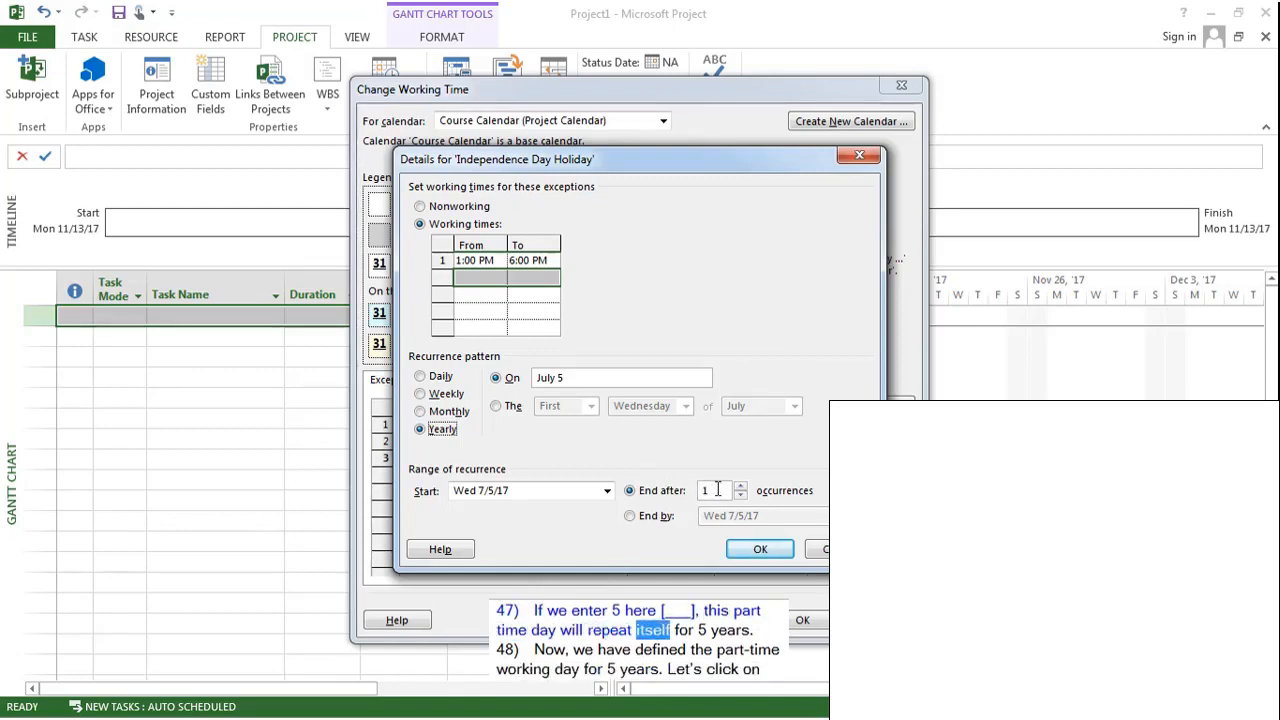
{"action": "left_click_drag", "start_coordinate": [718, 489], "coordinate": [690, 489]}
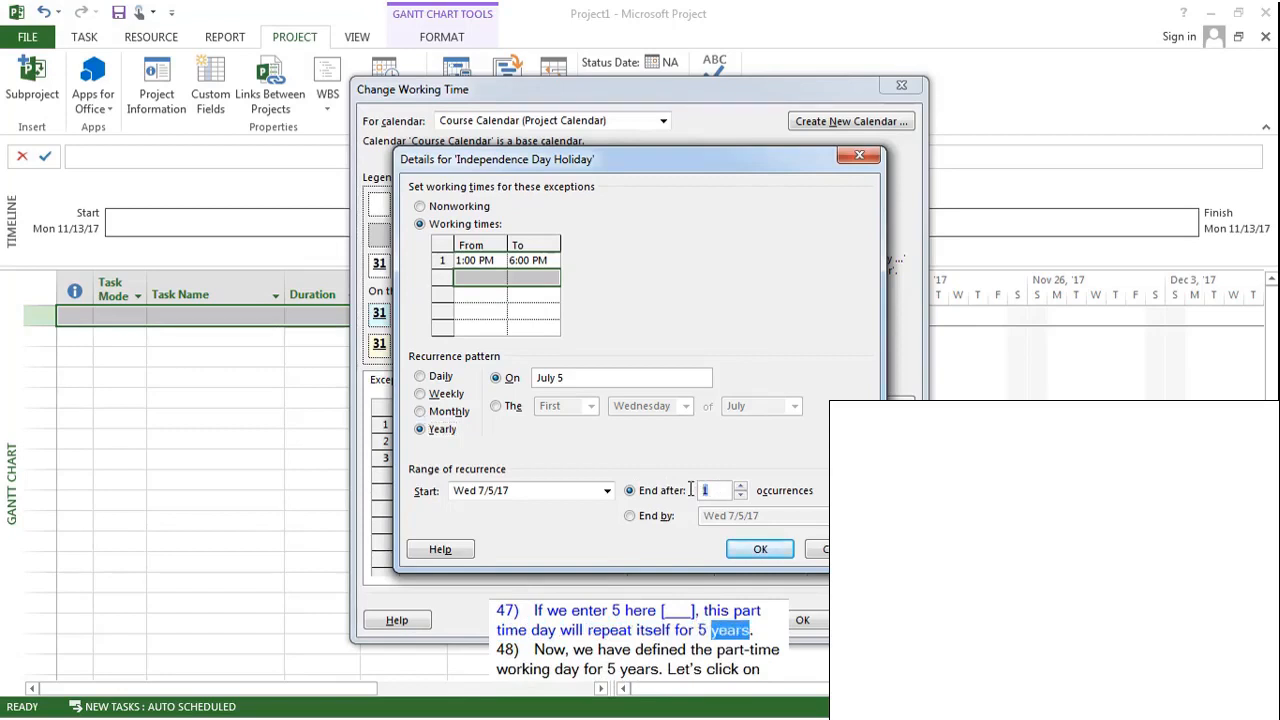
{"action": "type", "text": "5"}
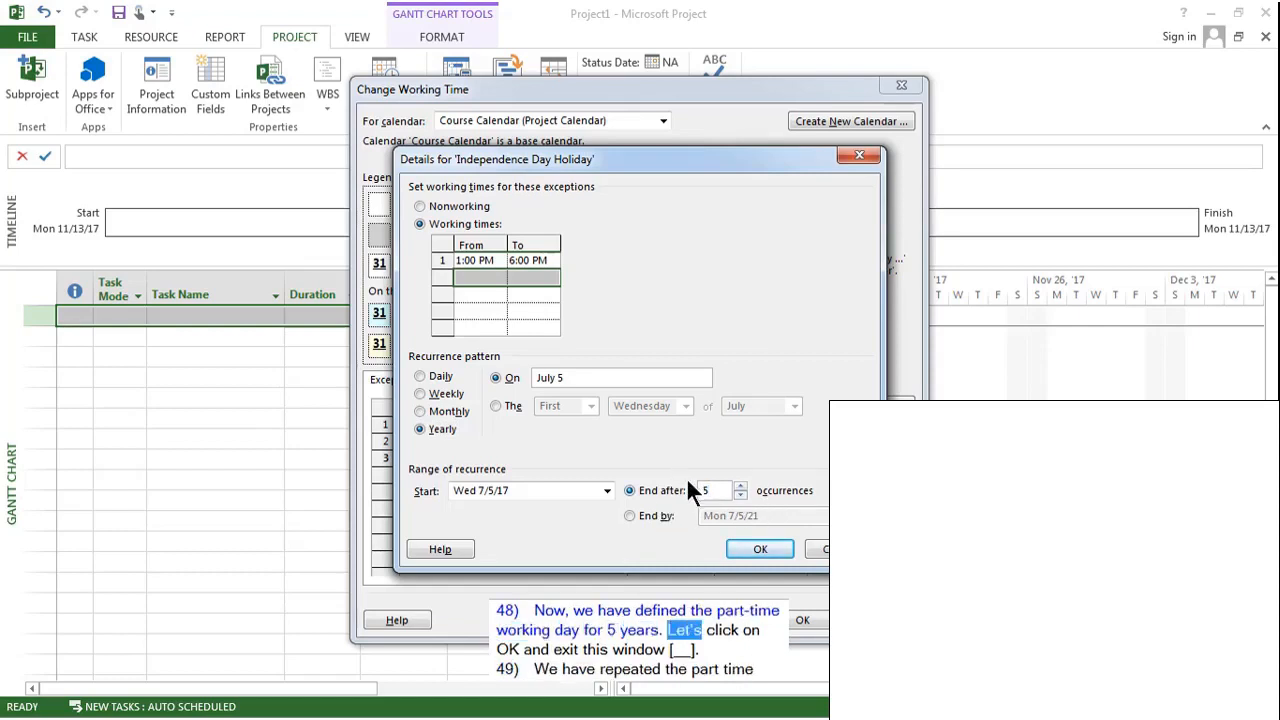
{"action": "key", "text": "Return"}
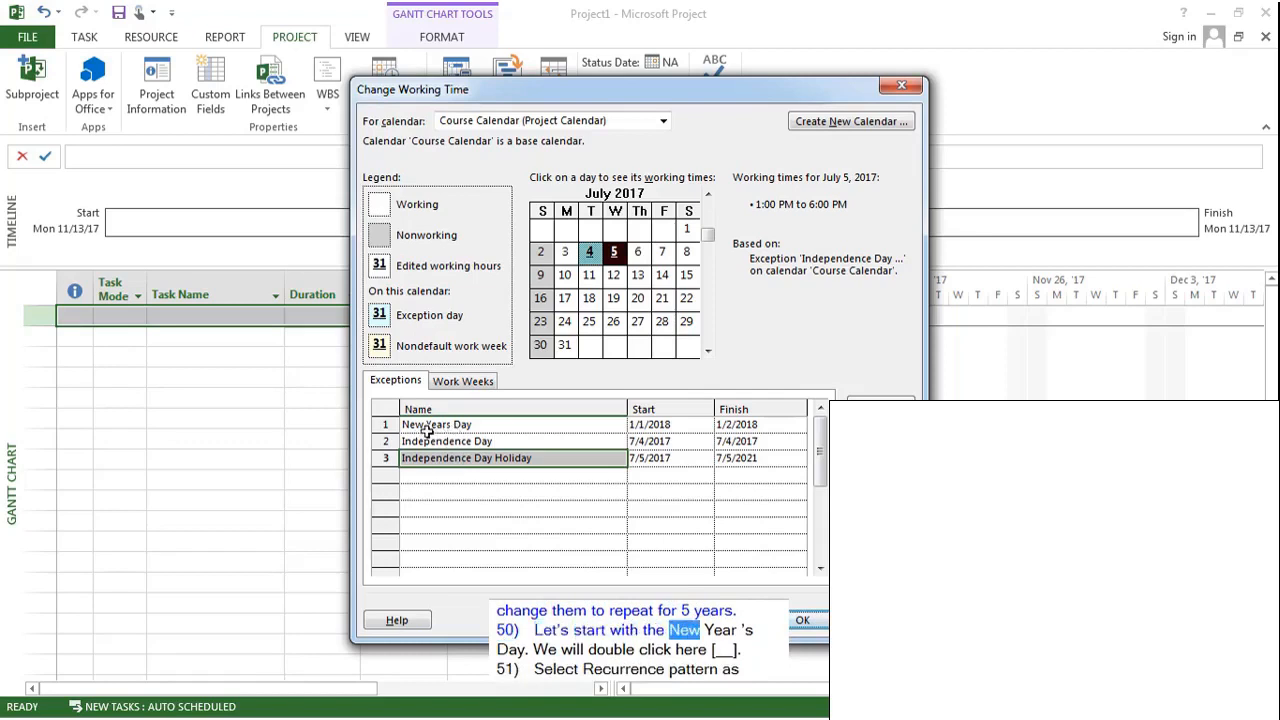
Make the New Years Day exception recur yearly, ending after 5 occurrences.
{"action": "double_click", "coordinate": [503, 425]}
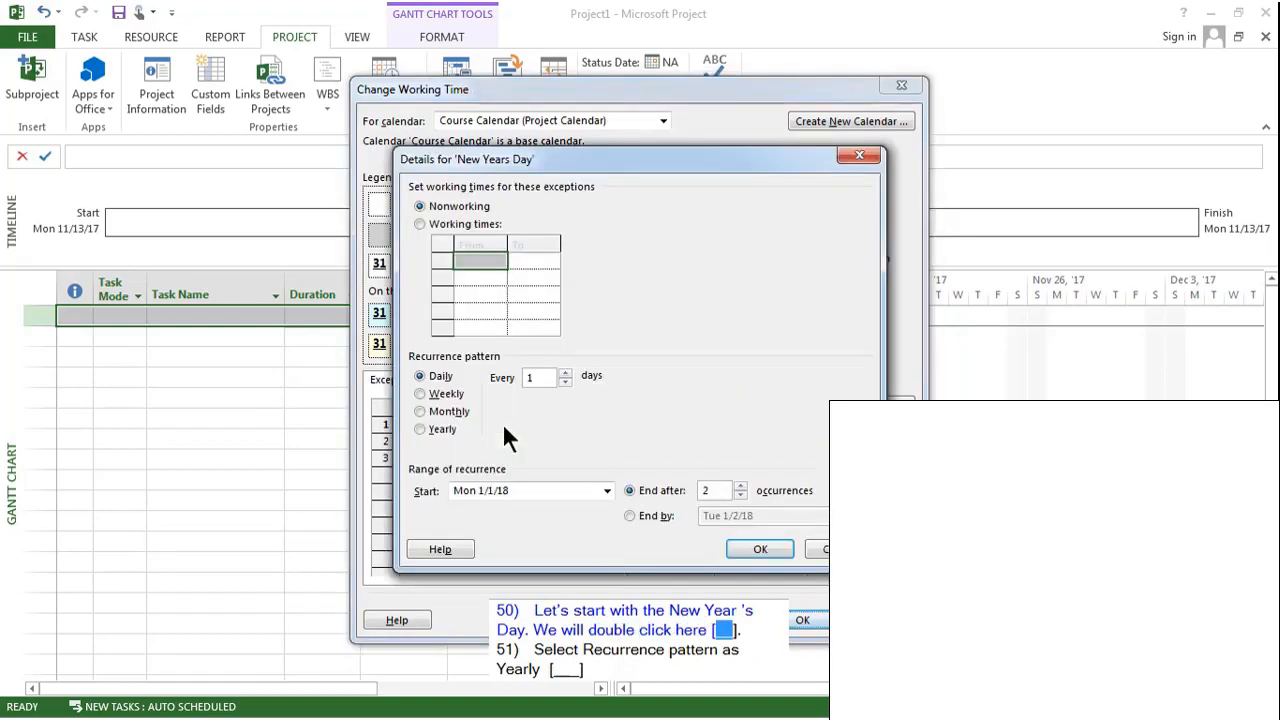
{"action": "left_click", "coordinate": [419, 429]}
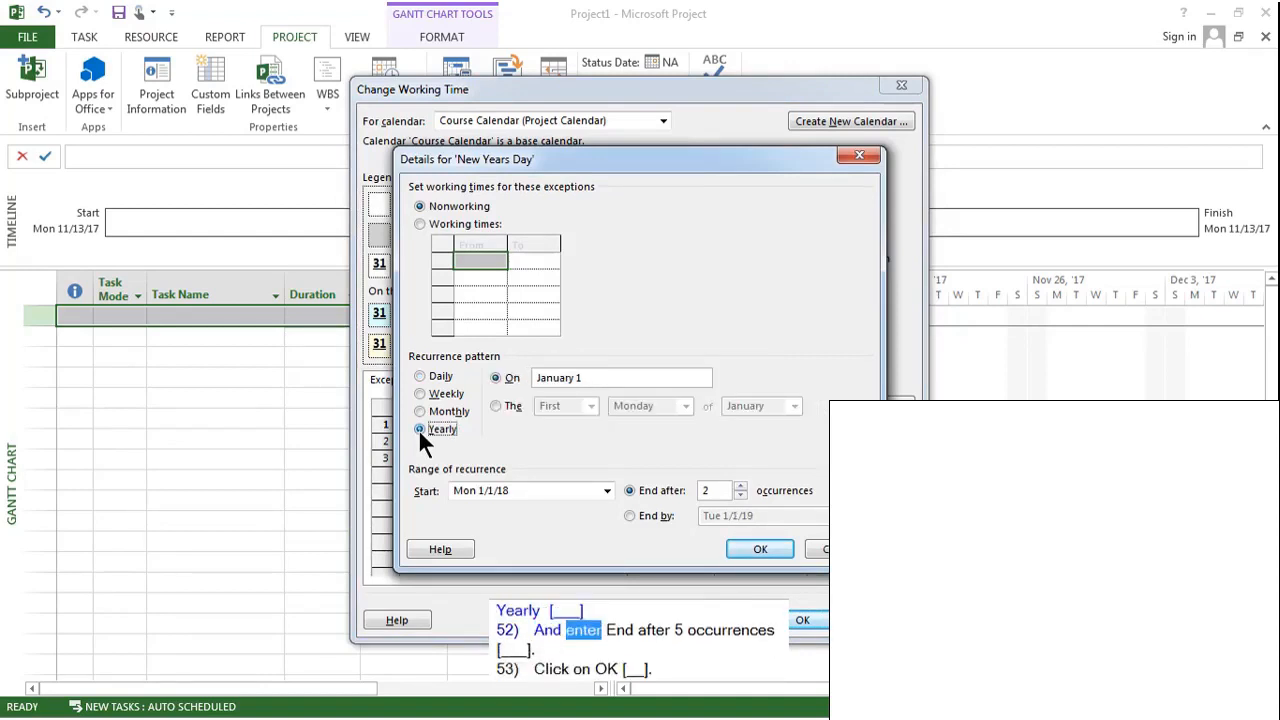
{"action": "double_click", "coordinate": [707, 490]}
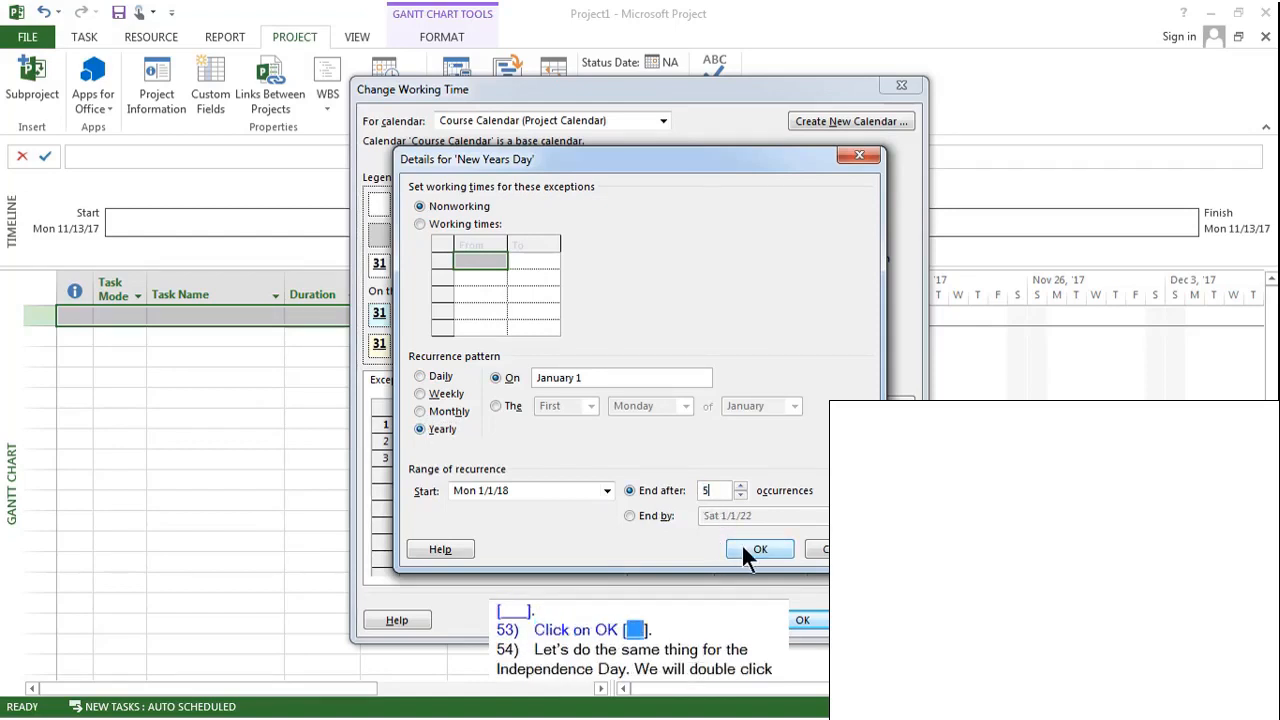
{"action": "left_click", "coordinate": [745, 549]}
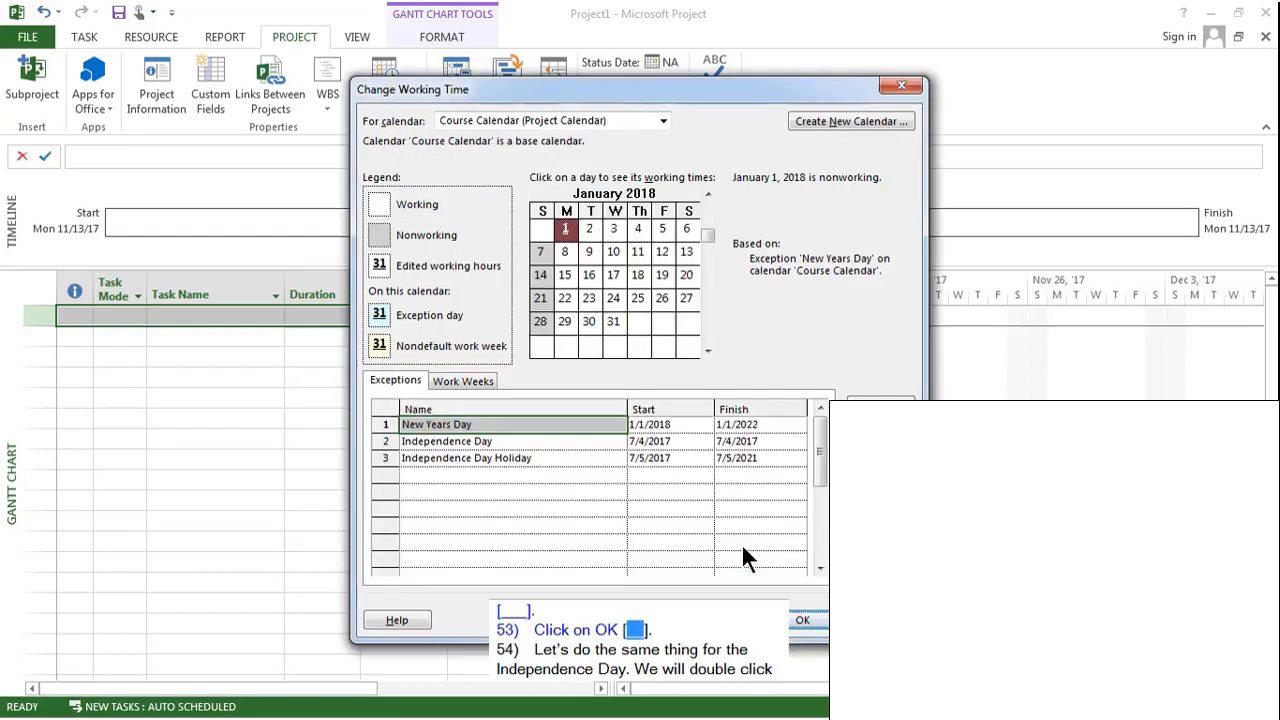
Make the Independence Day exception recur yearly, ending after 5 occurrences, and save the Course Calendar changes.
{"action": "double_click", "coordinate": [519, 442]}
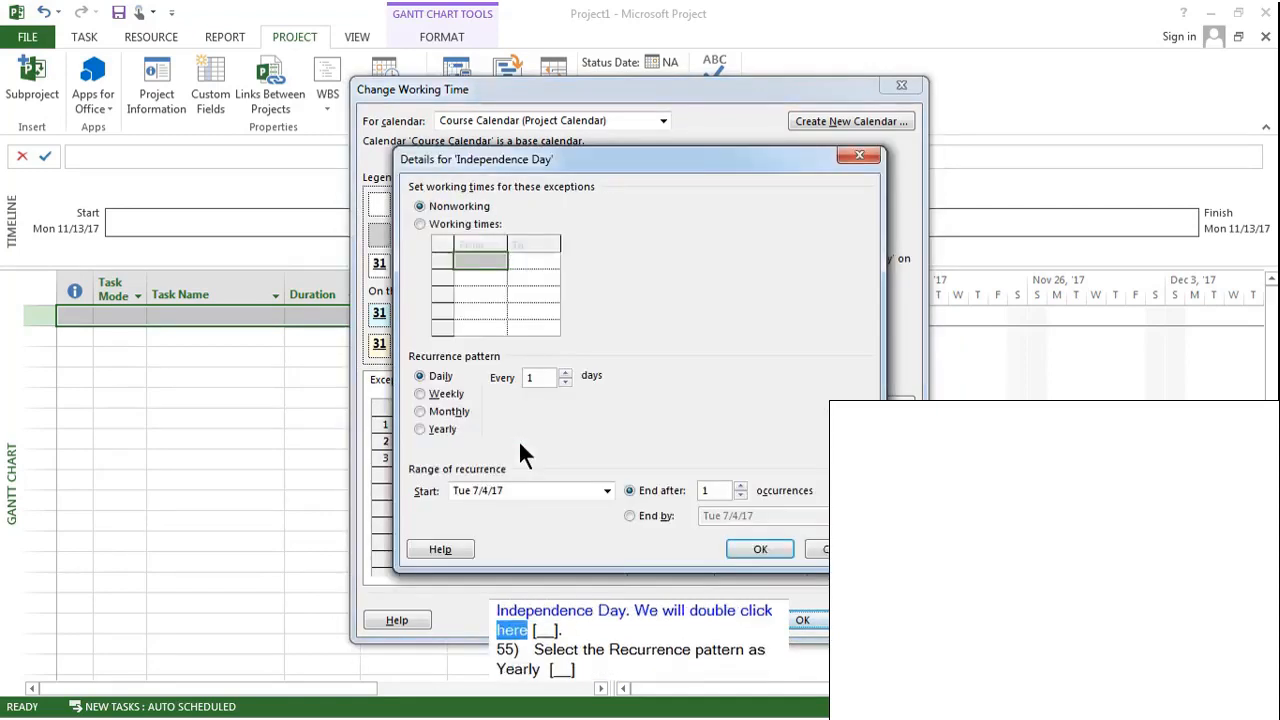
{"action": "left_click", "coordinate": [419, 429]}
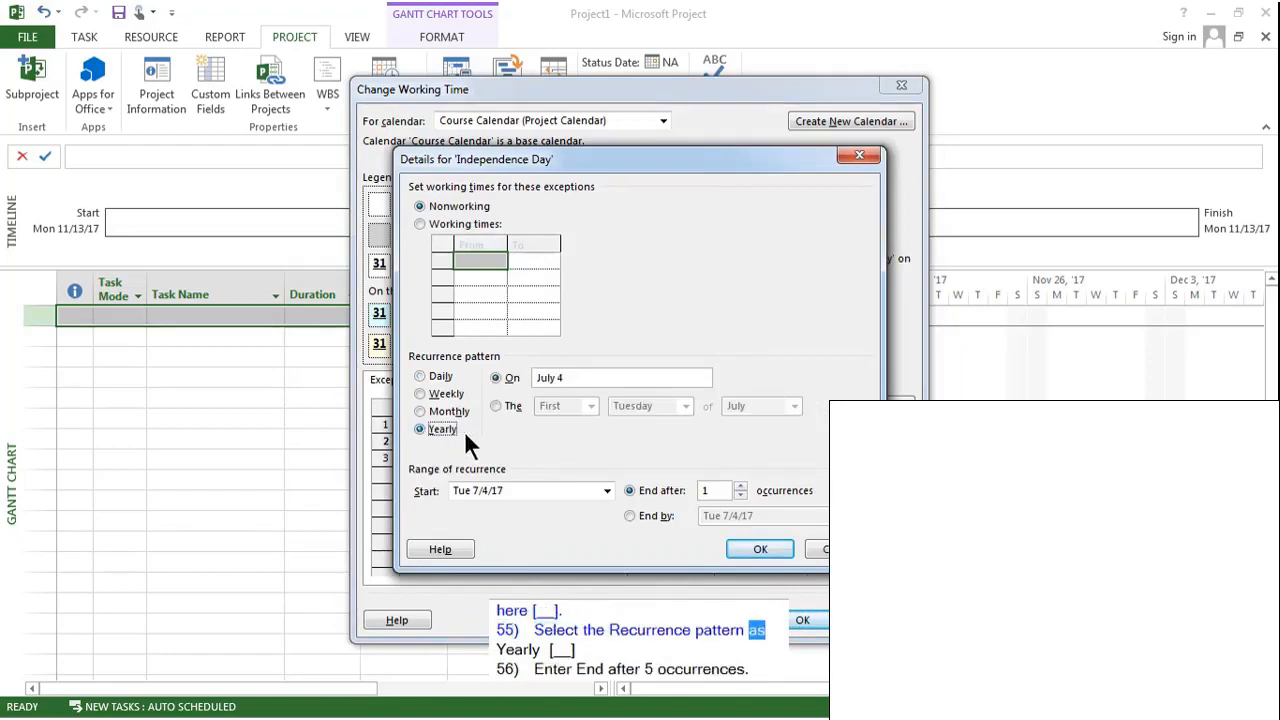
{"action": "double_click", "coordinate": [707, 490]}
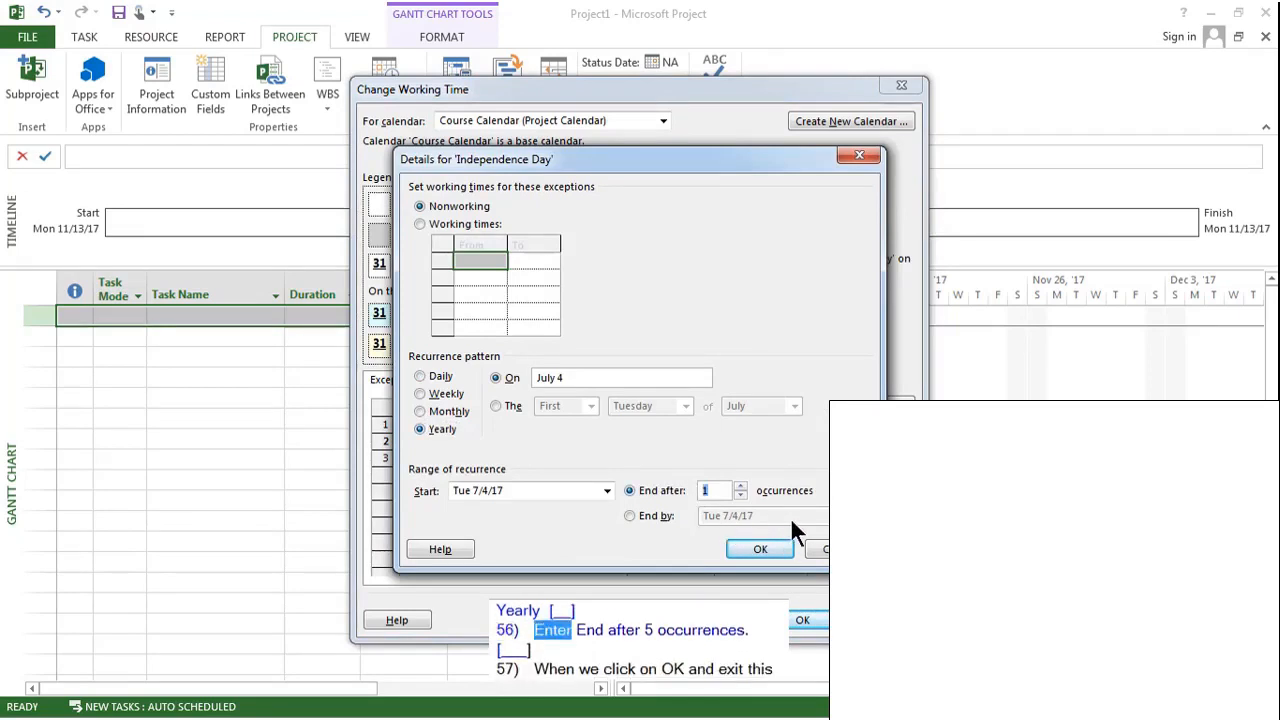
{"action": "type", "text": "5"}
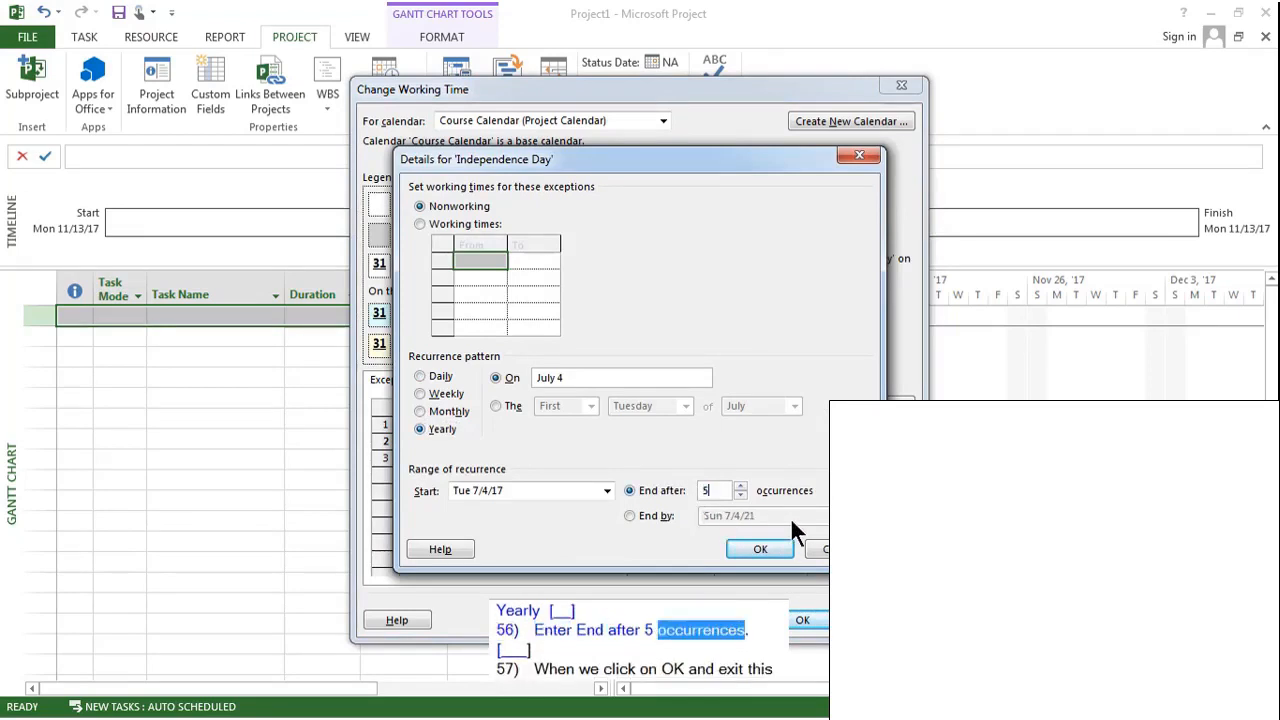
{"action": "left_click", "coordinate": [751, 549]}
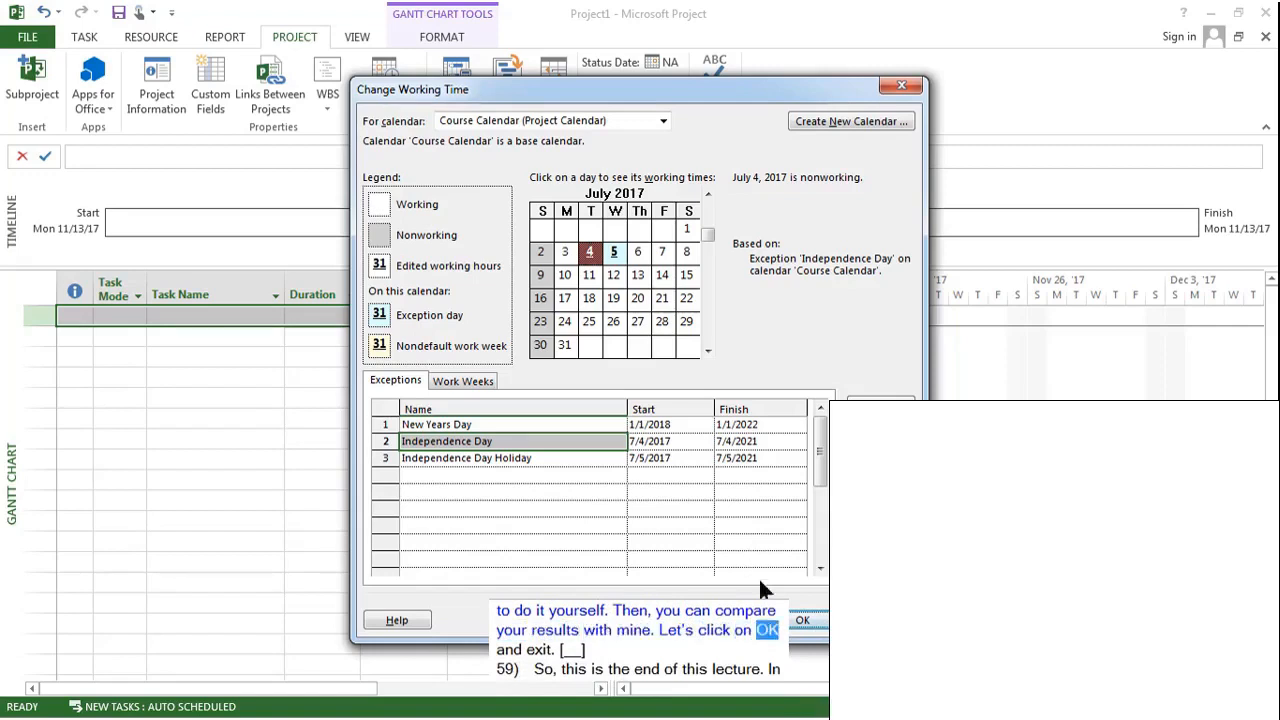
{"action": "left_click", "coordinate": [801, 621]}
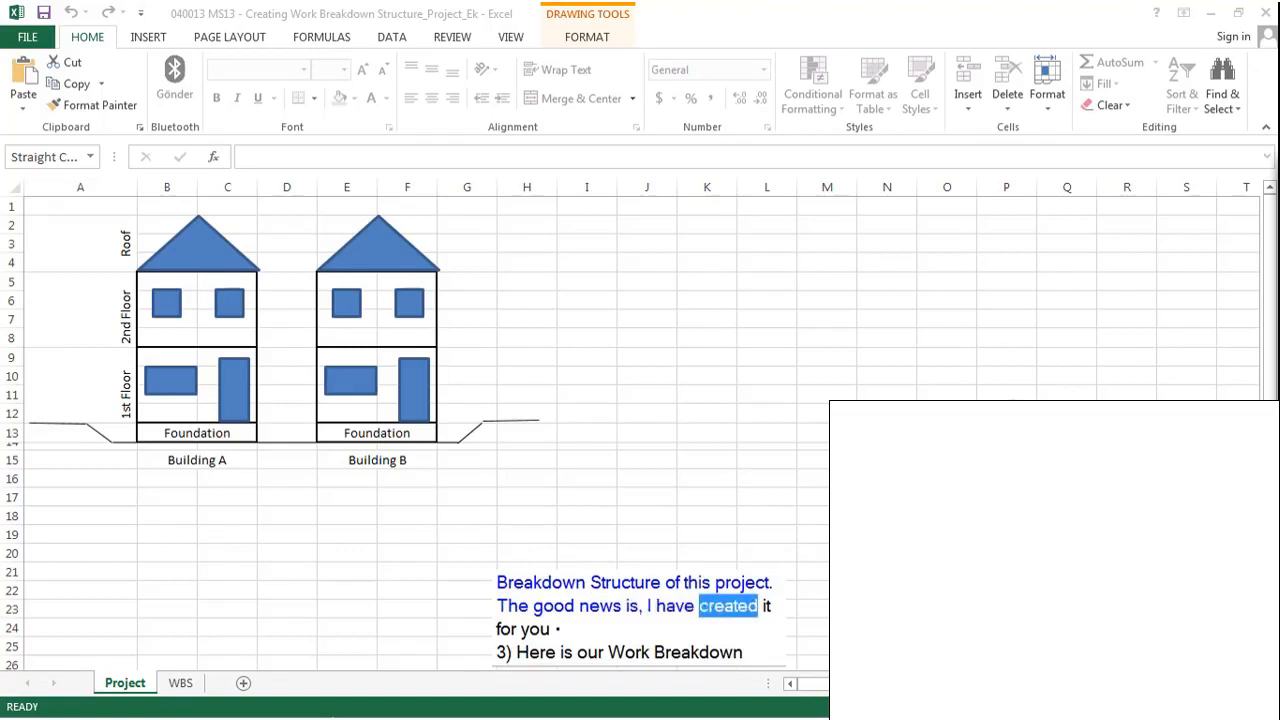
Examine the work breakdown structure on the WBS sheet in Excel, including the third-level groups under Construction Works.
{"action": "left_click", "coordinate": [182, 684]}
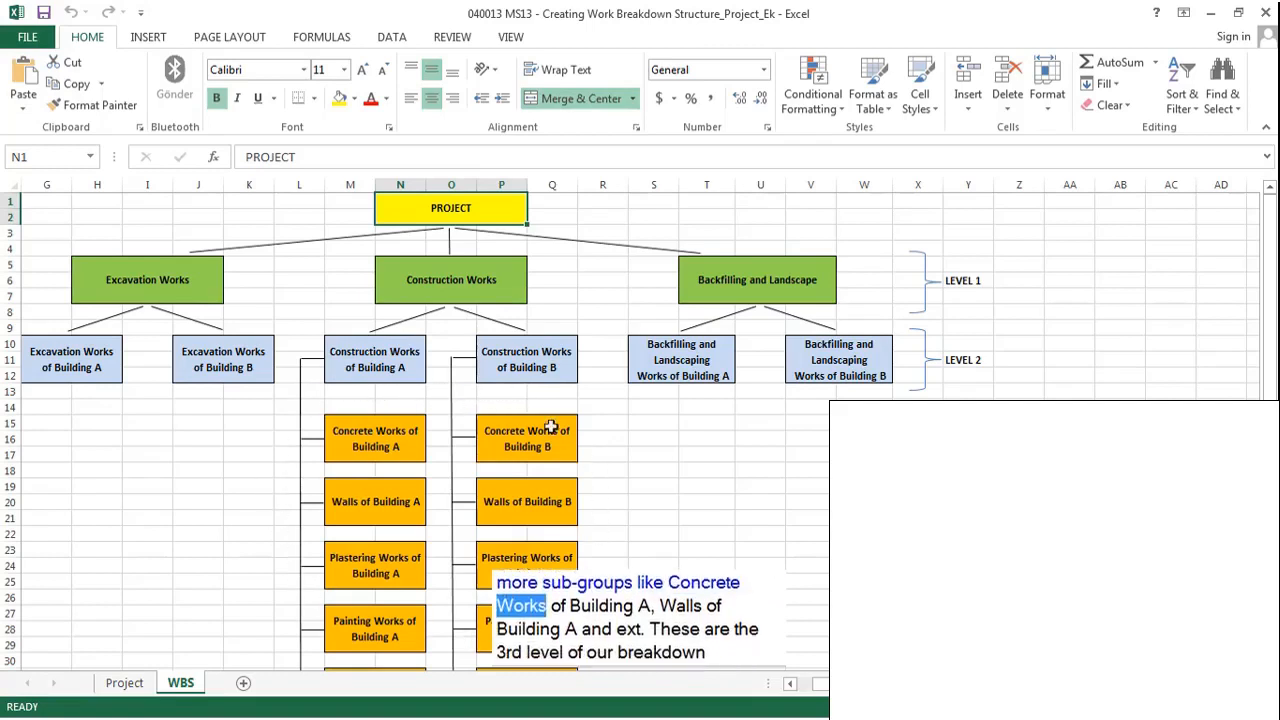
{"action": "left_click", "coordinate": [267, 455]}
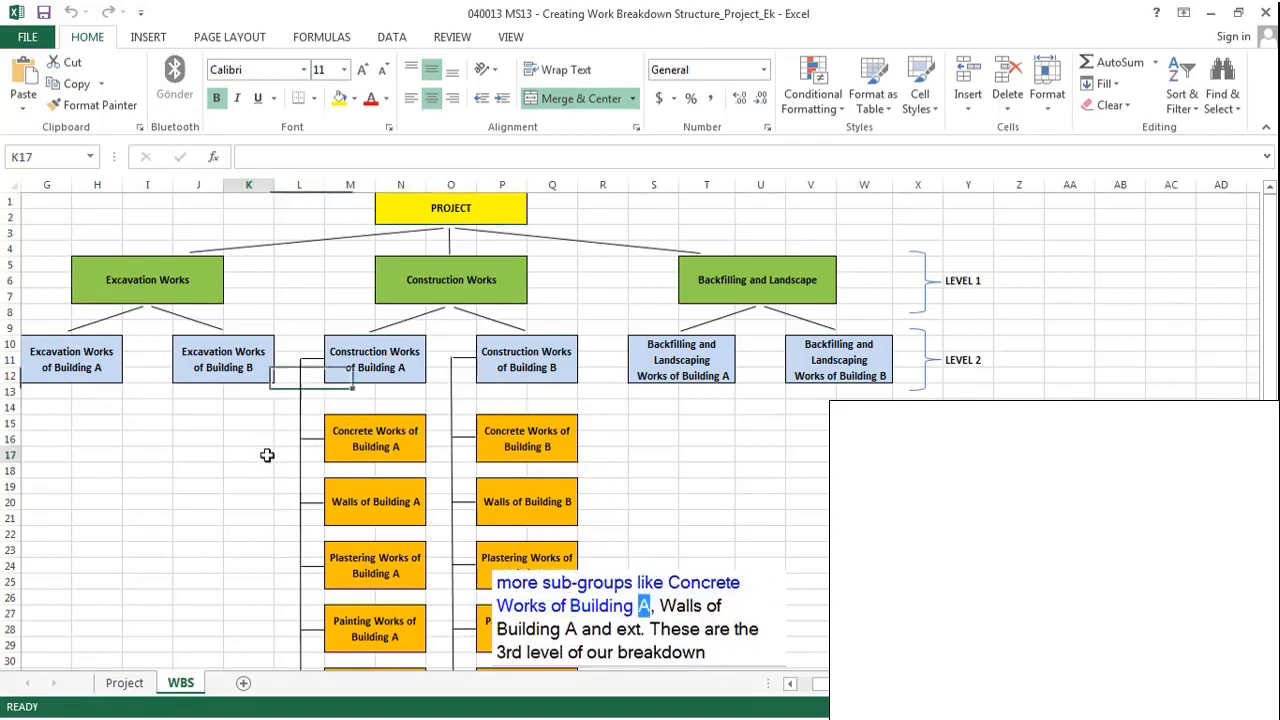
{"action": "left_click", "coordinate": [391, 455]}
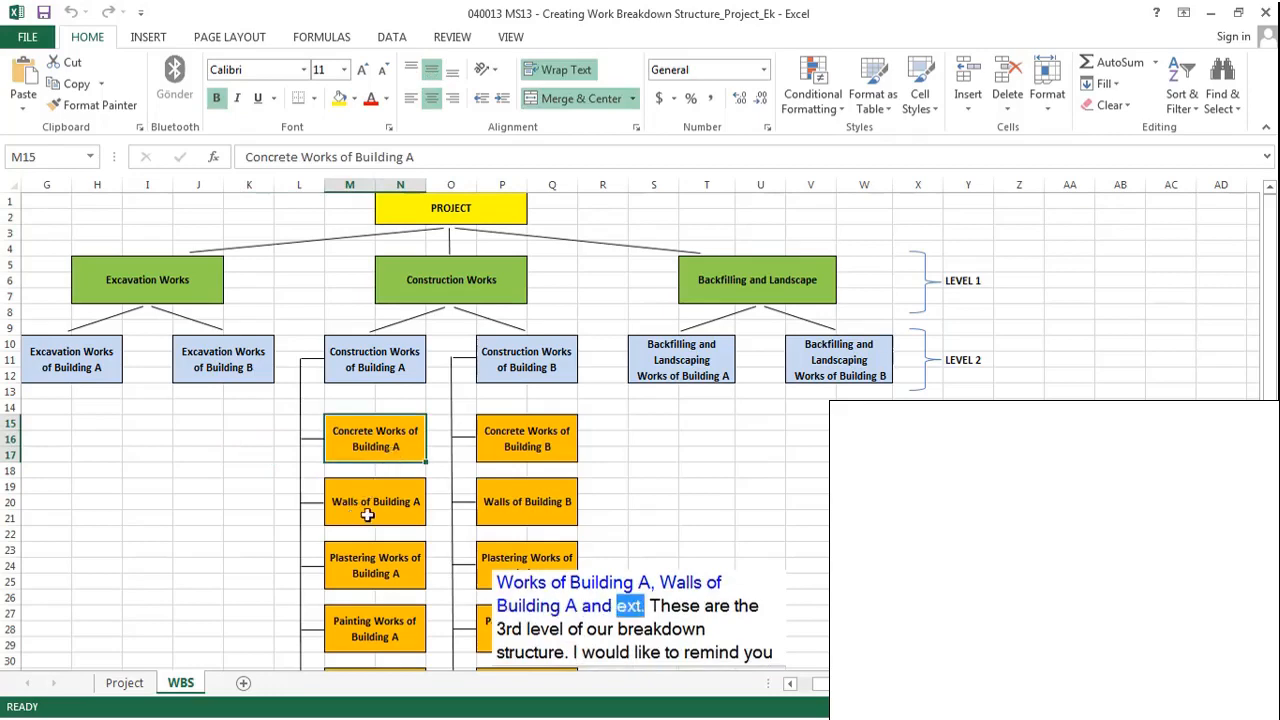
{"action": "left_click", "coordinate": [255, 449]}
{"action": "scroll", "coordinate": [255, 449], "scroll_direction": "down", "scroll_amount": 4}
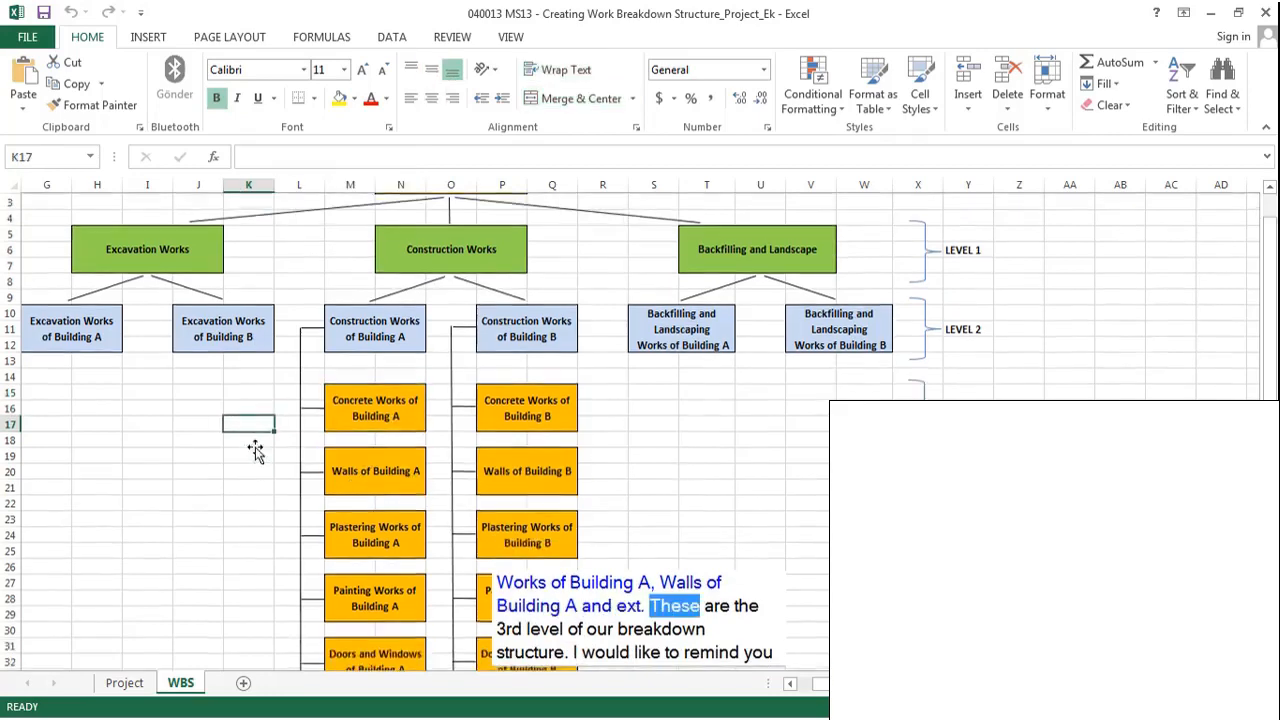
{"action": "scroll", "coordinate": [255, 449], "scroll_direction": "up", "scroll_amount": 1}
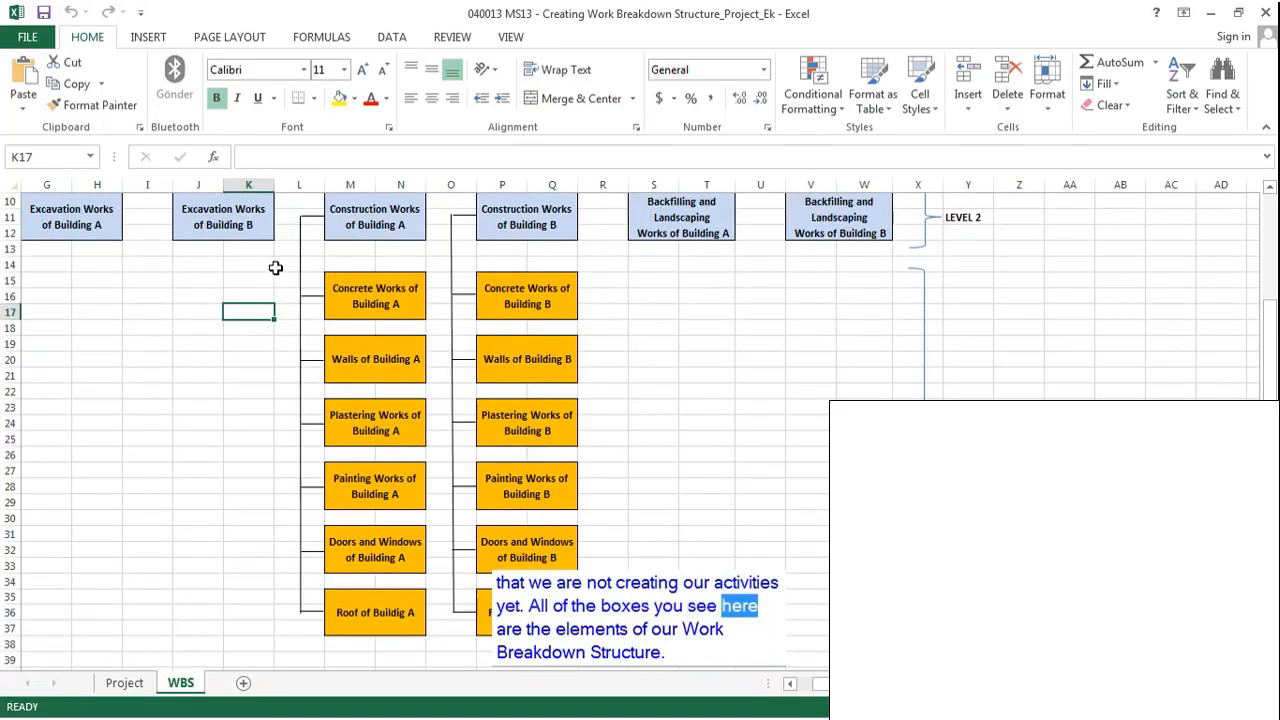
{"action": "scroll", "coordinate": [275, 268], "scroll_direction": "up", "scroll_amount": 1}
{"action": "scroll", "coordinate": [275, 268], "scroll_direction": "up", "scroll_amount": 2}
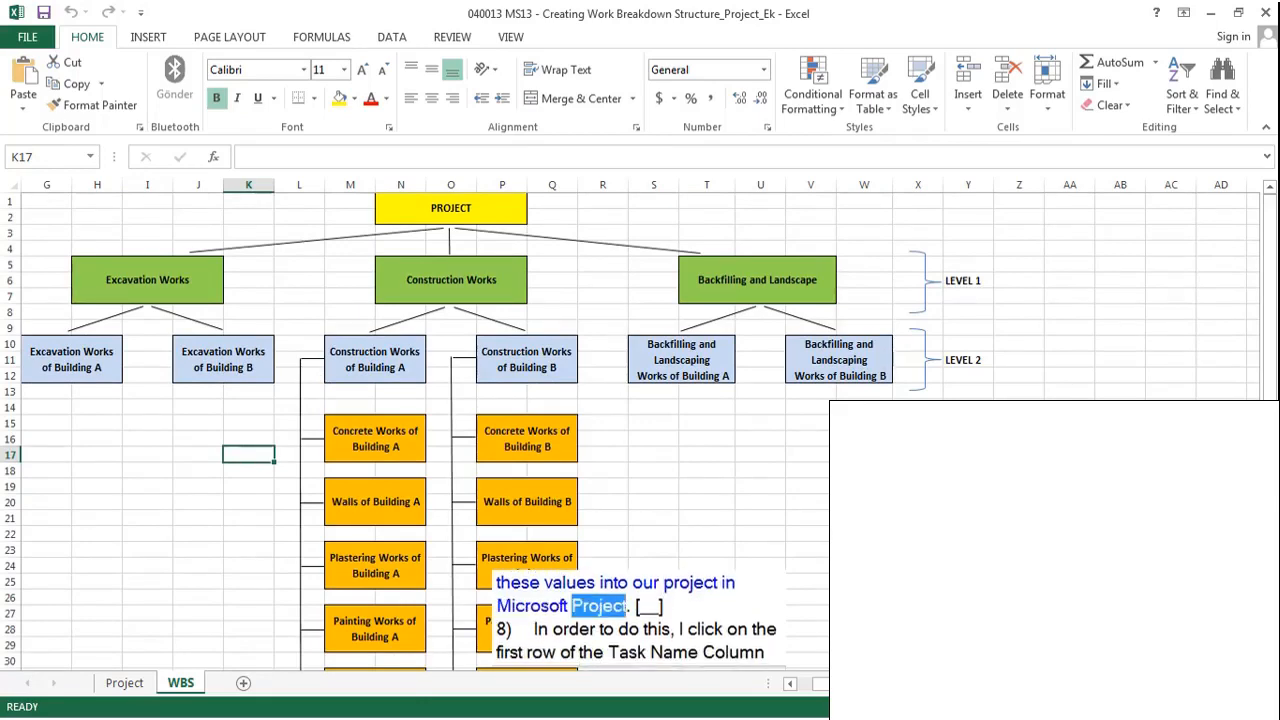
Switch to Microsoft Project and enter Excavation Works as the first task name.
{"action": "key", "text": "alt+Tab"}
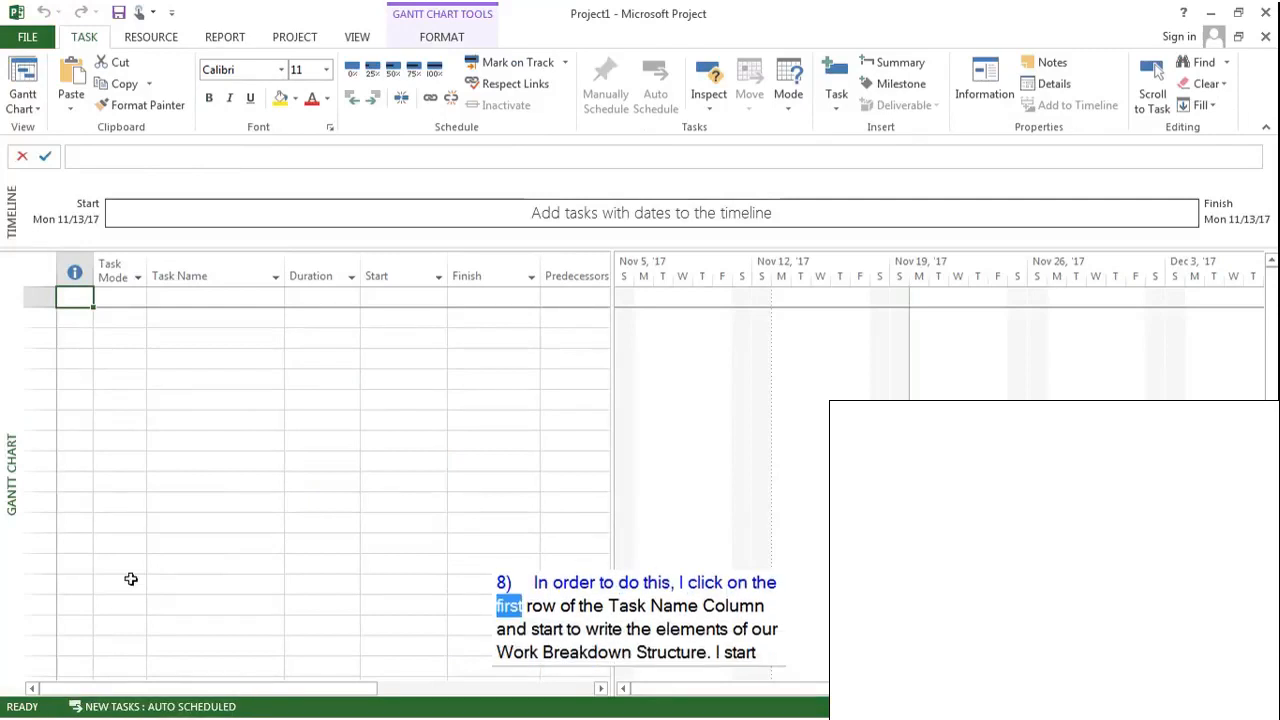
{"action": "left_click", "coordinate": [186, 300]}
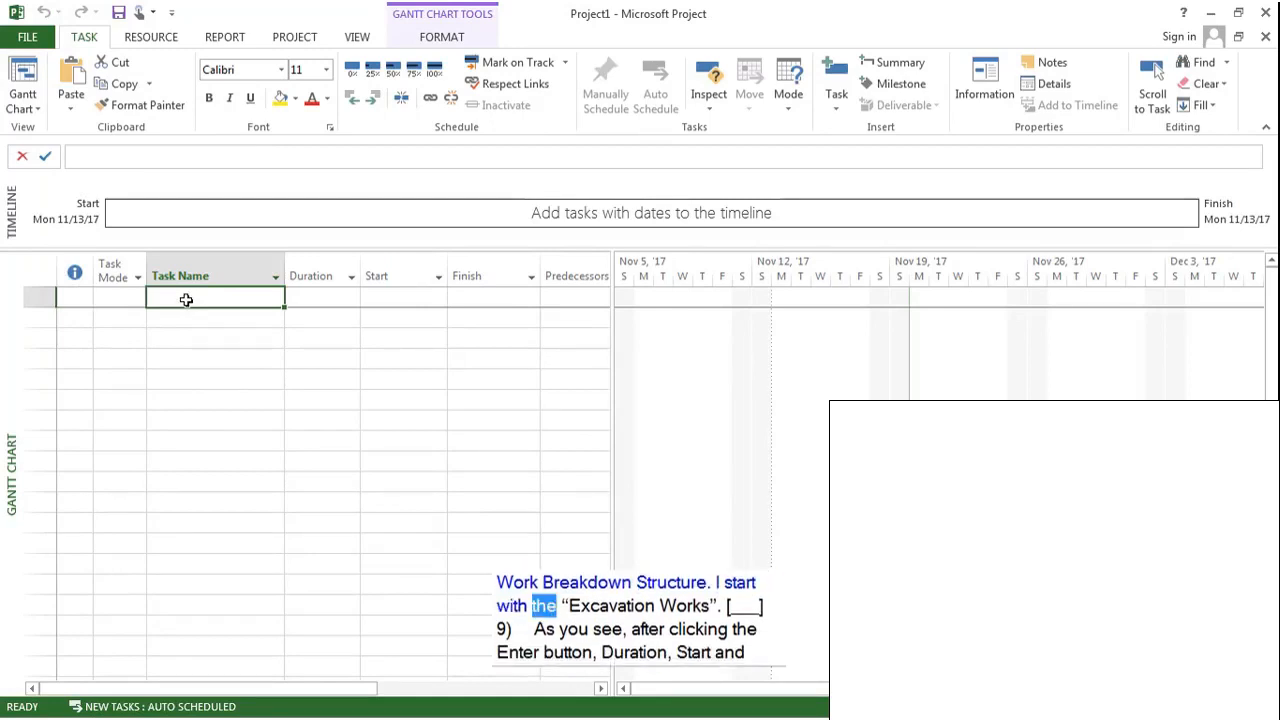
{"action": "type", "text": "E"}
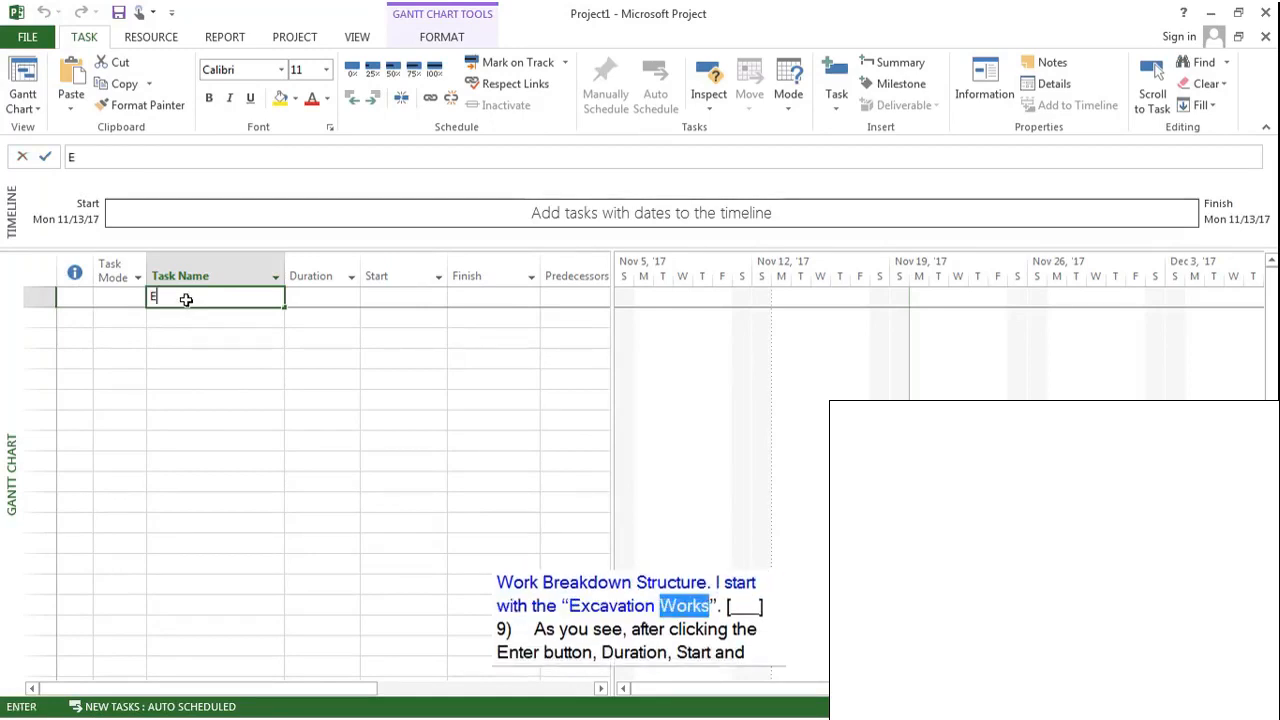
{"action": "type", "text": "xcava"}
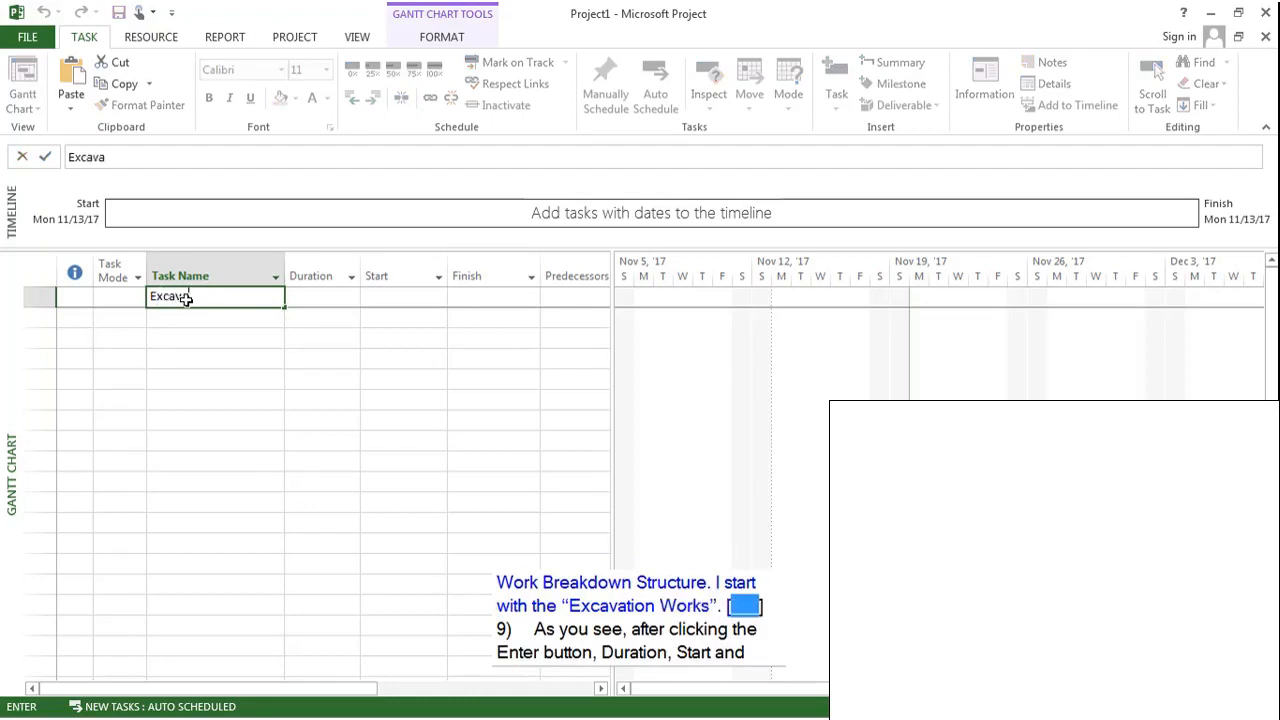
{"action": "type", "text": "tion Works"}
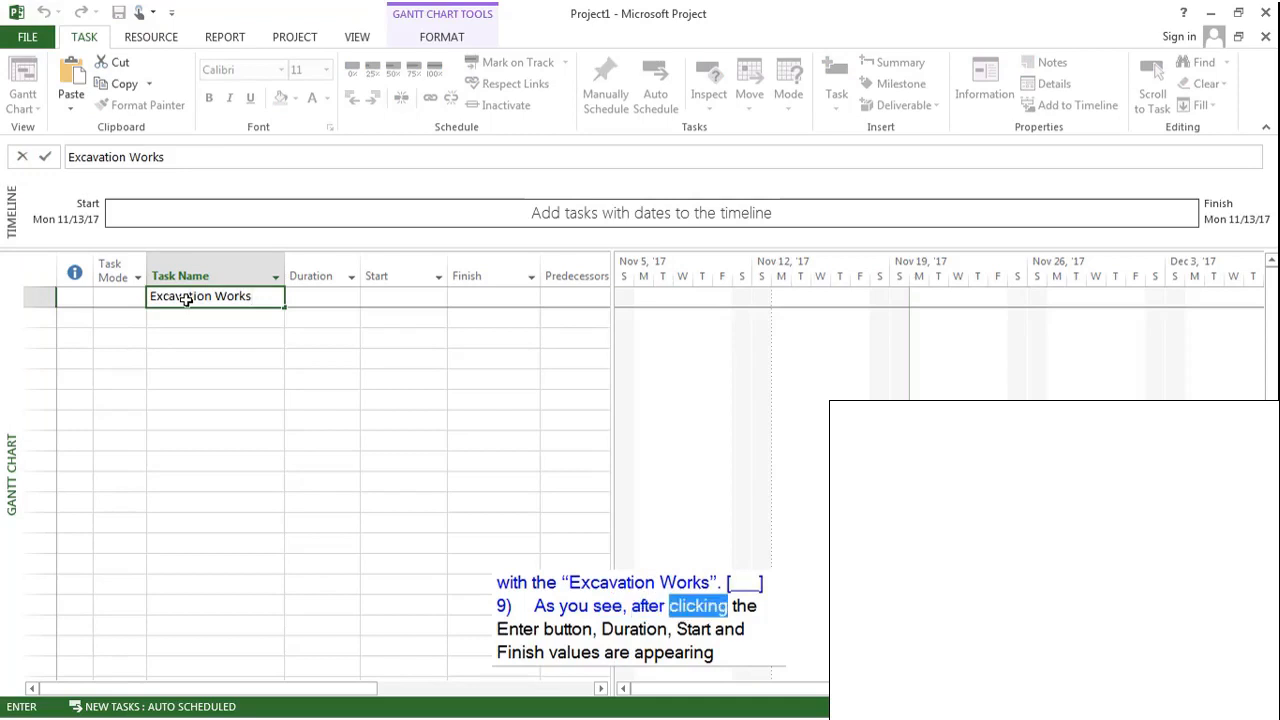
{"action": "key", "text": "Return"}
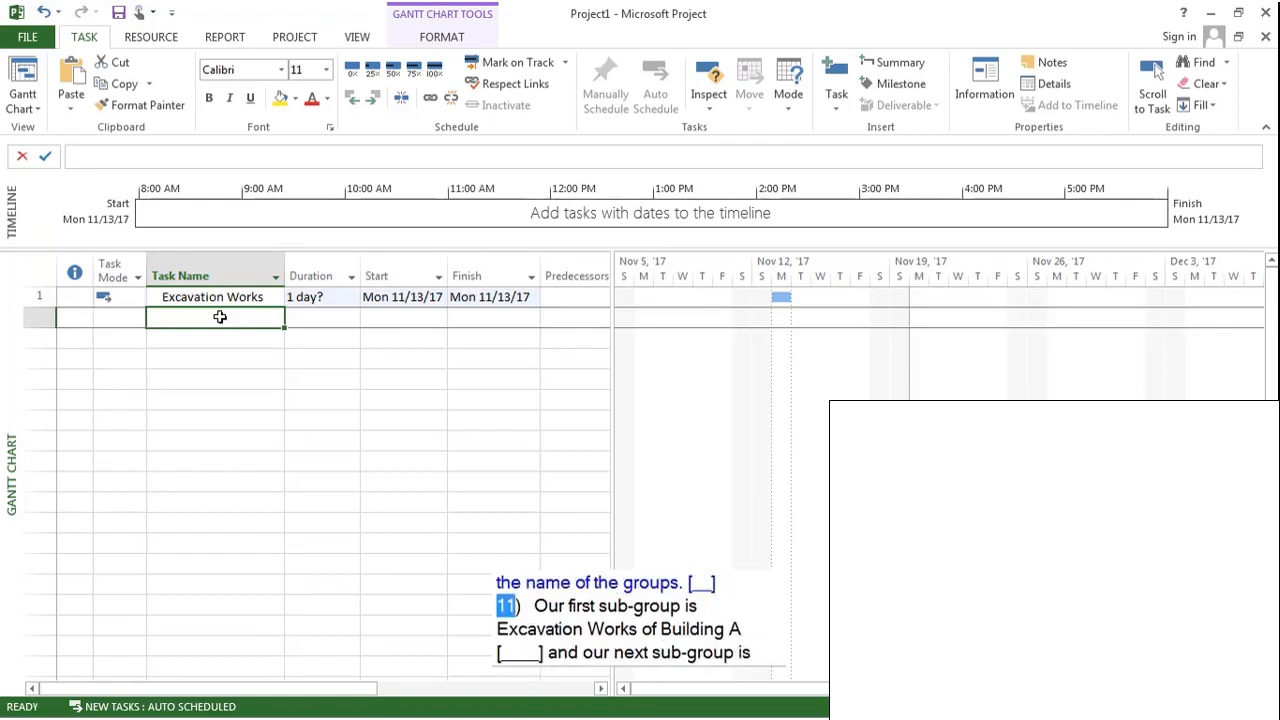
Enter Excavation Works of Building A as the second task, directly below Excavation Works.
{"action": "type", "text": "Exca"}
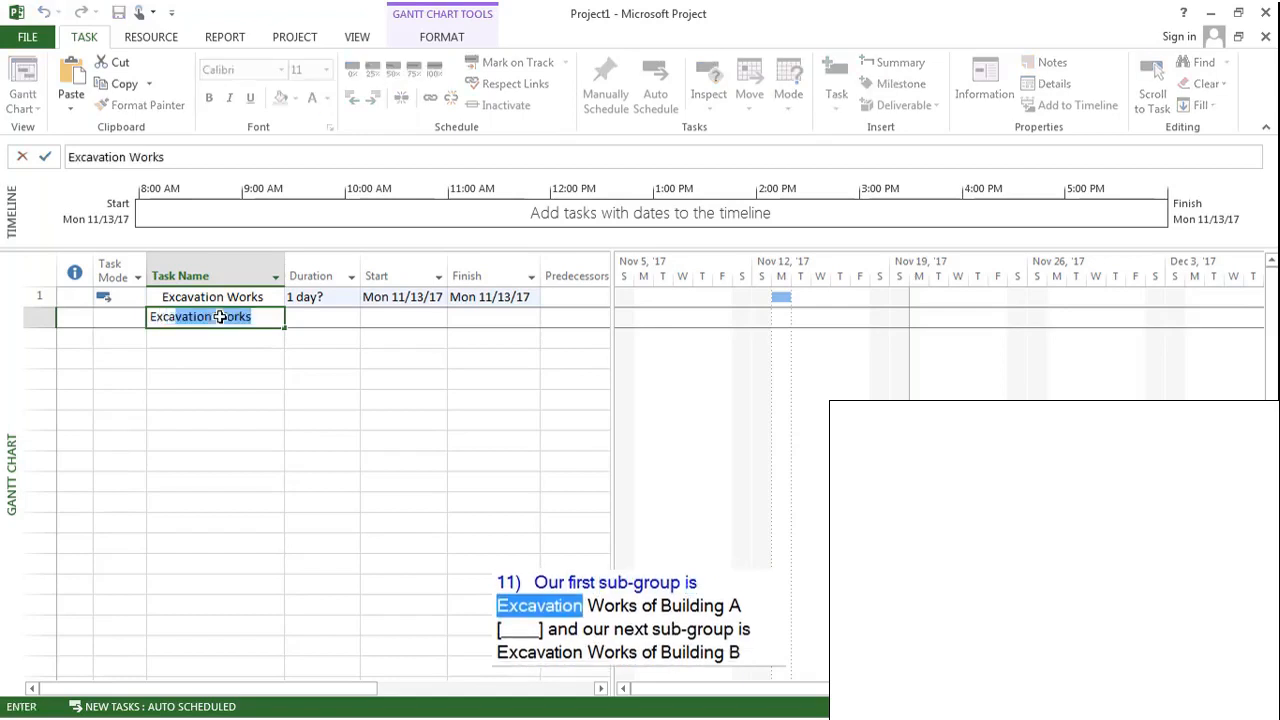
{"action": "type", "text": "vation "}
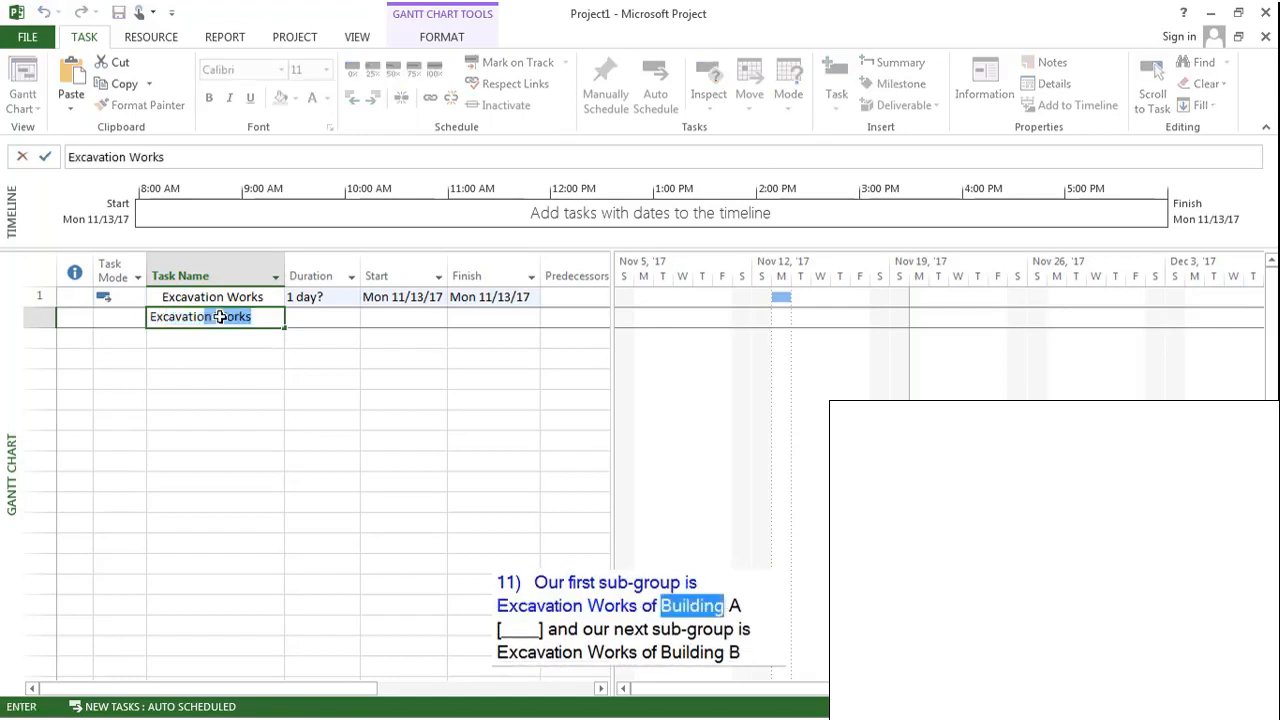
{"action": "type", "text": "Works"}
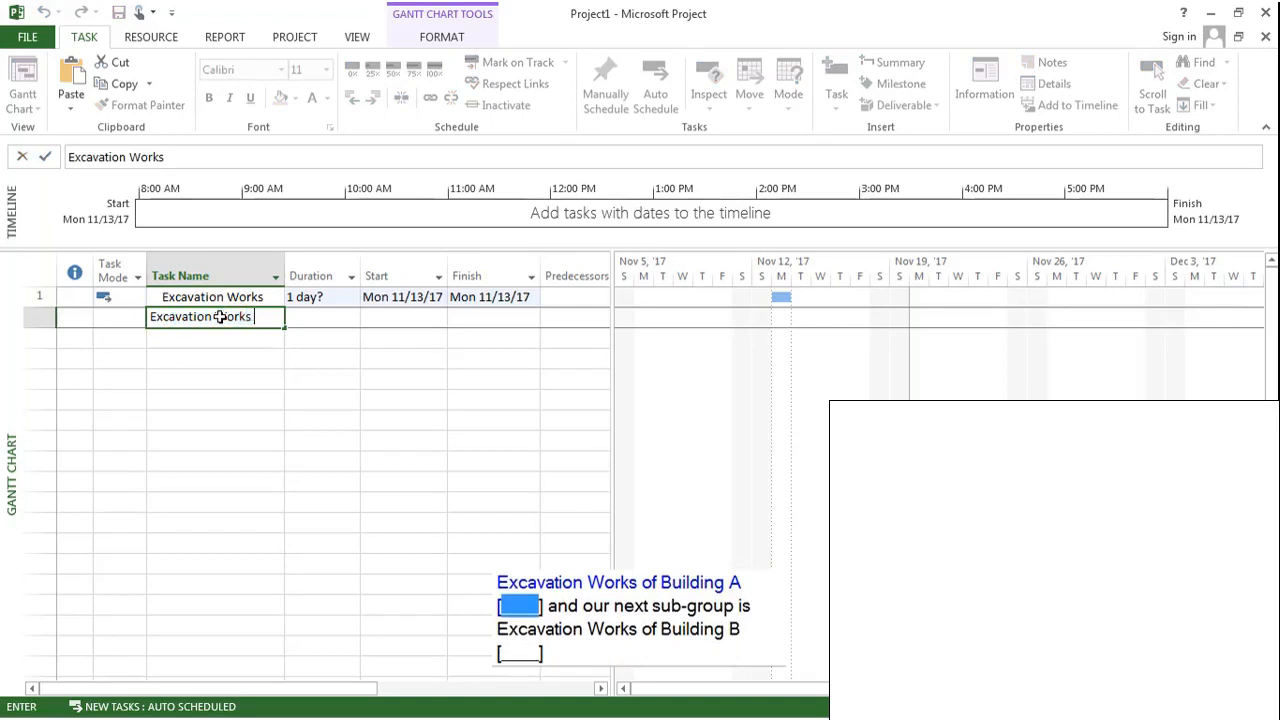
{"action": "type", "text": " of Building A"}
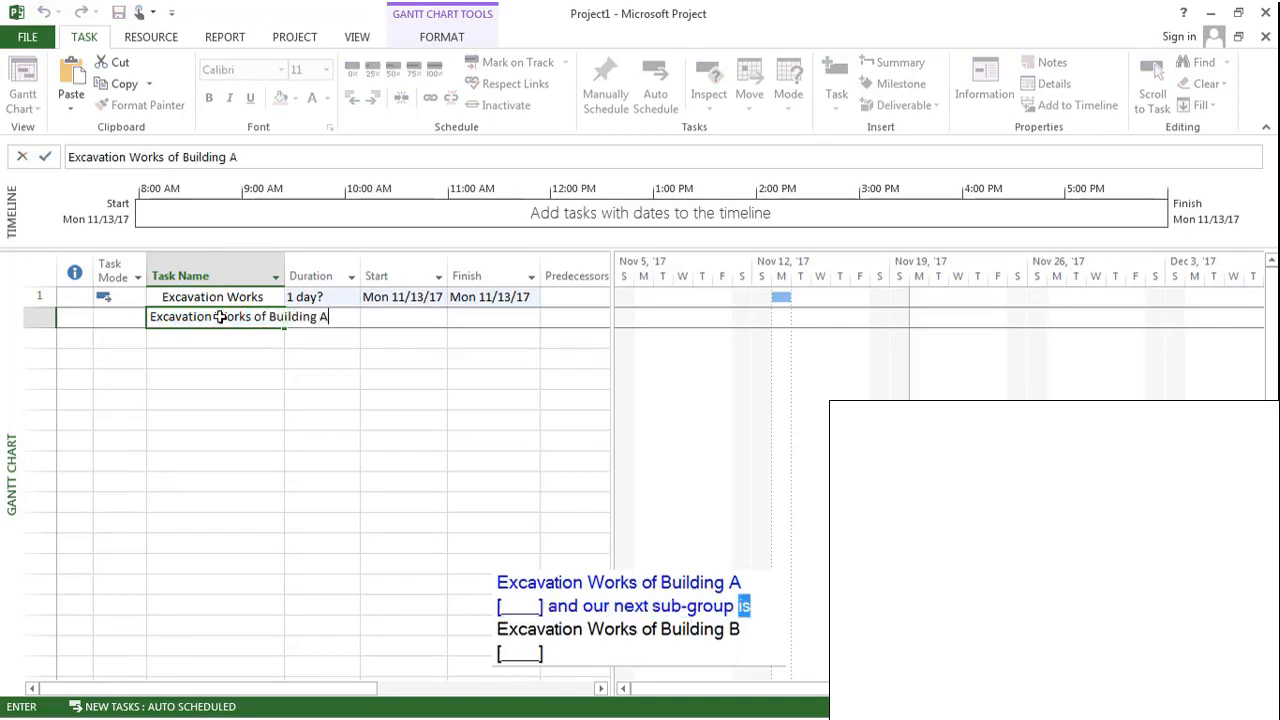
{"action": "key", "text": "Return"}
Enter Excavation works of Building B as the third task in the task list.
{"action": "type", "text": "Ex"}
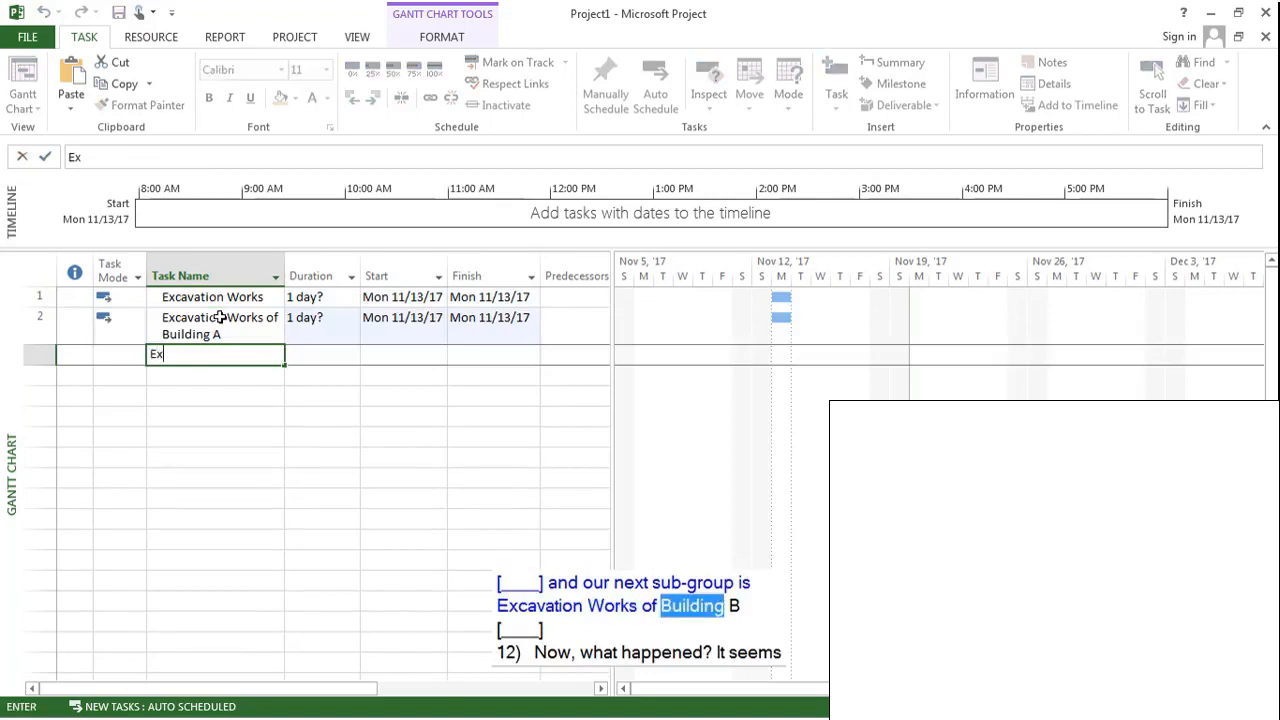
{"action": "type", "text": "cavation"}
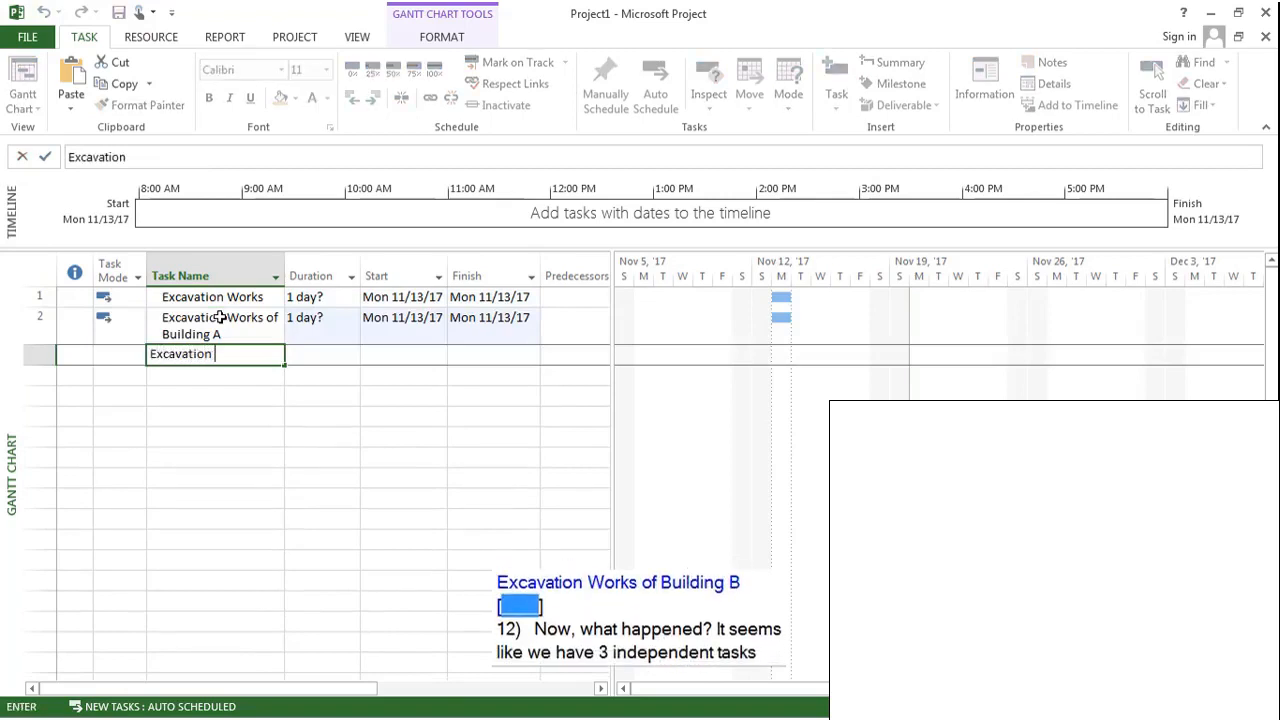
{"action": "type", "text": " works of "}
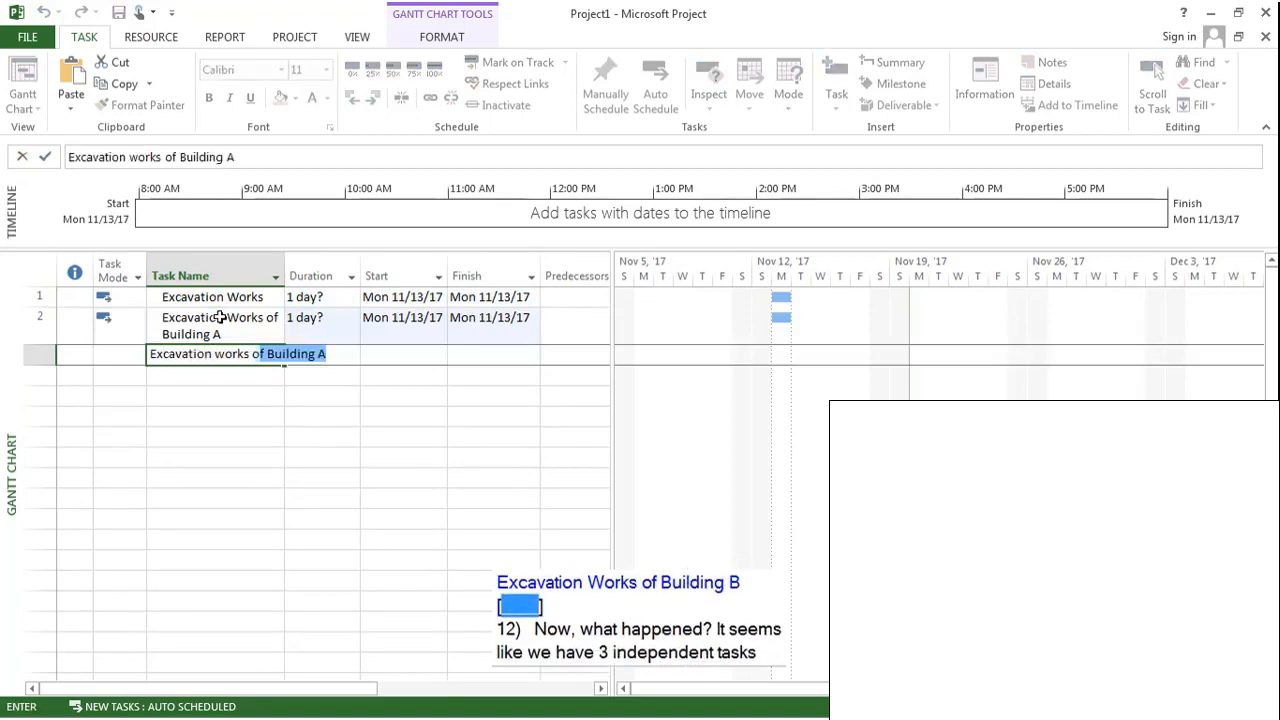
{"action": "type", "text": "Building B"}
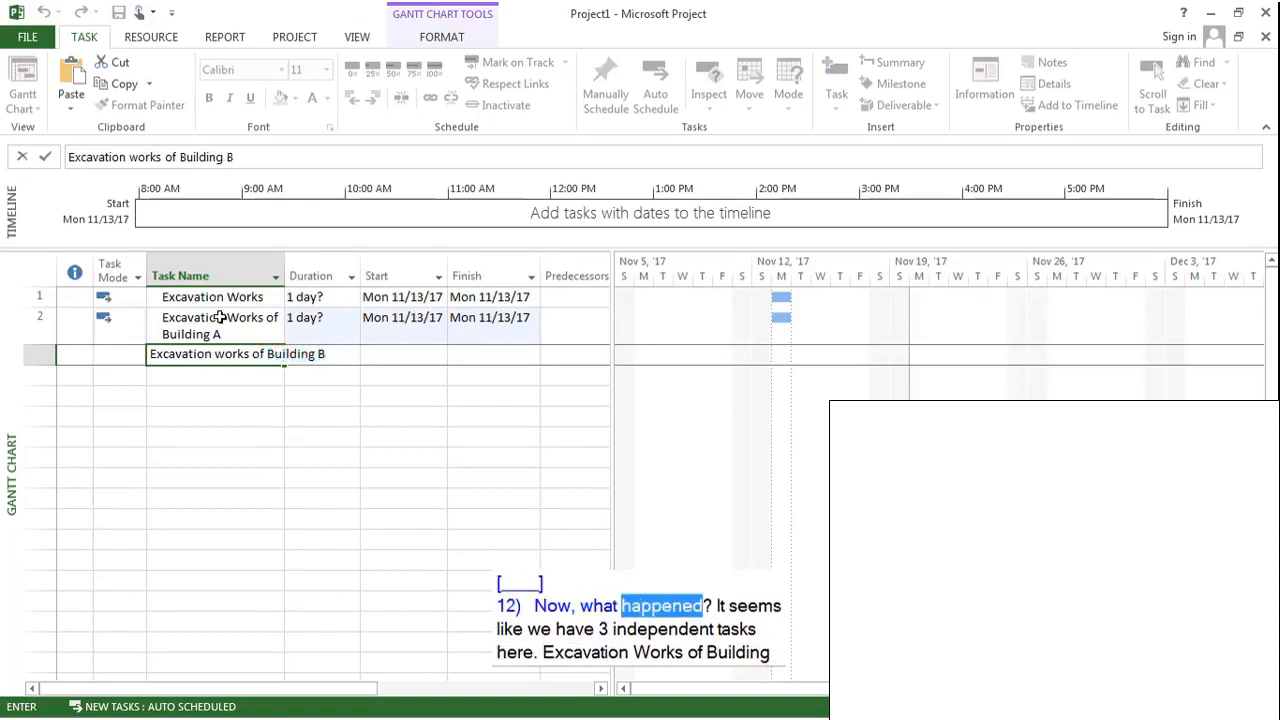
{"action": "key", "text": "Return"}
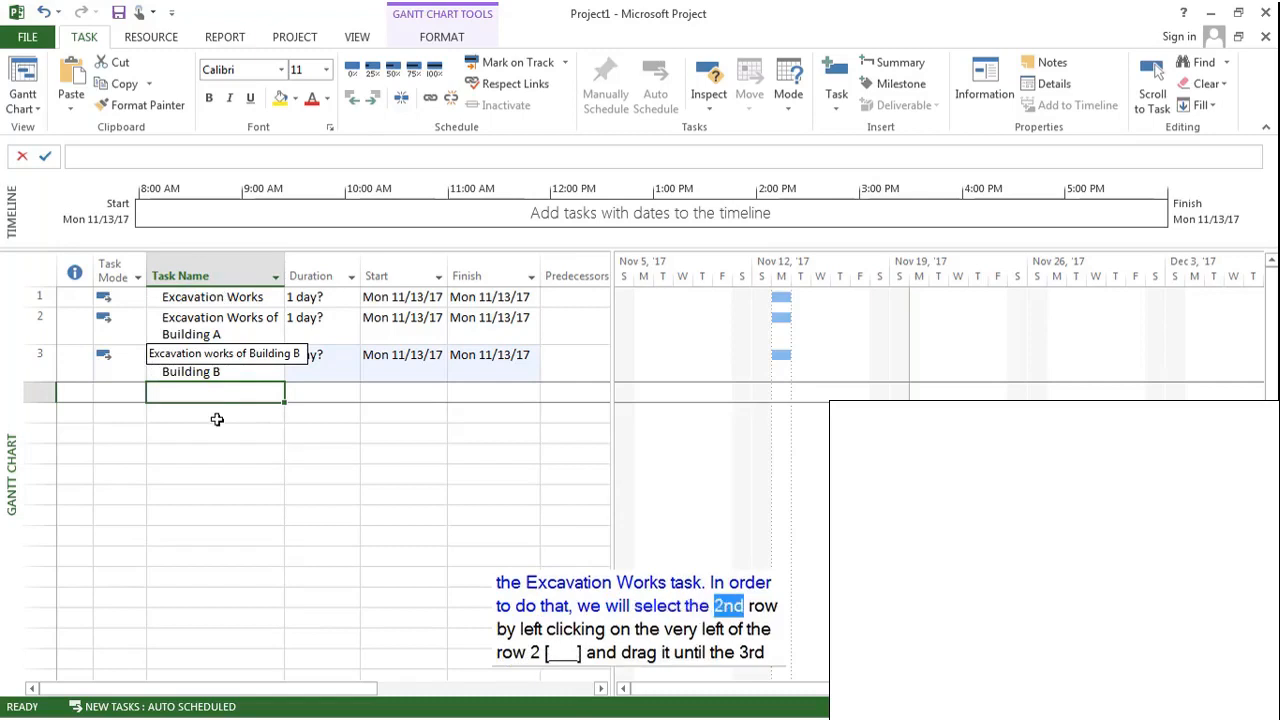
Indent the Building A and Building B excavation tasks together so they become subtasks of Excavation Works.
{"action": "left_click", "coordinate": [39, 320]}
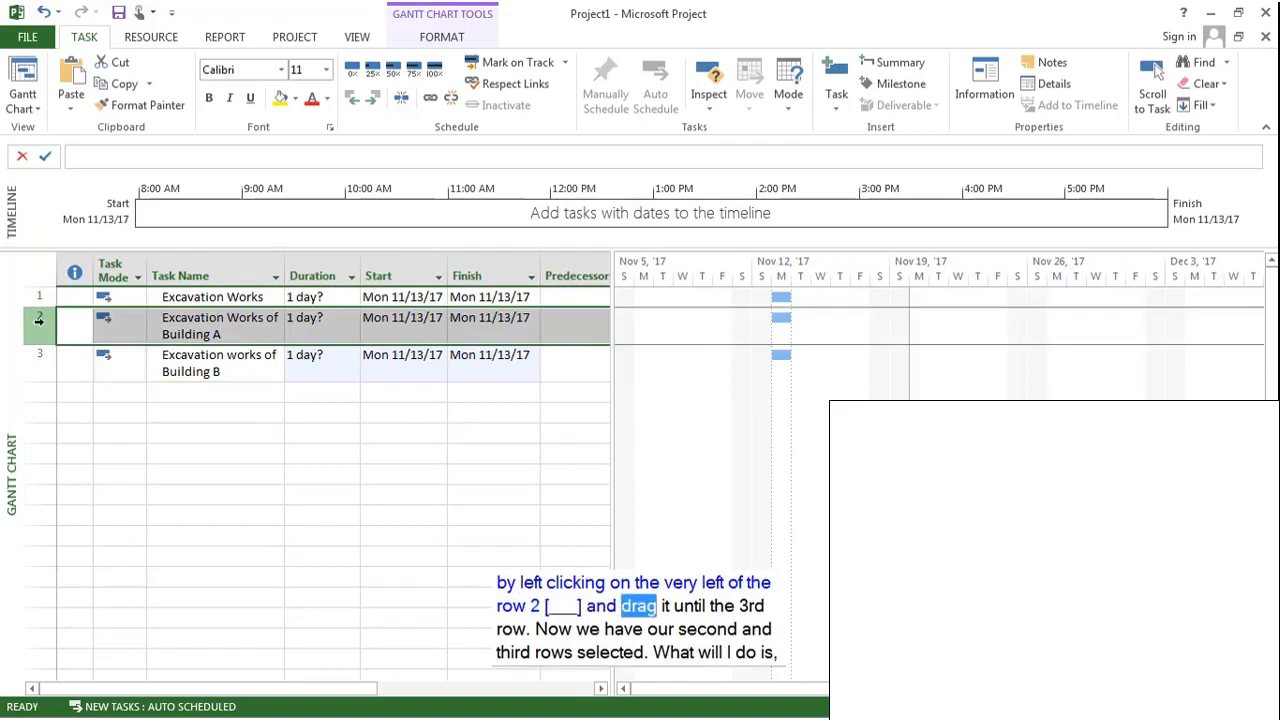
{"action": "left_click_drag", "start_coordinate": [37, 335], "coordinate": [37, 354]}
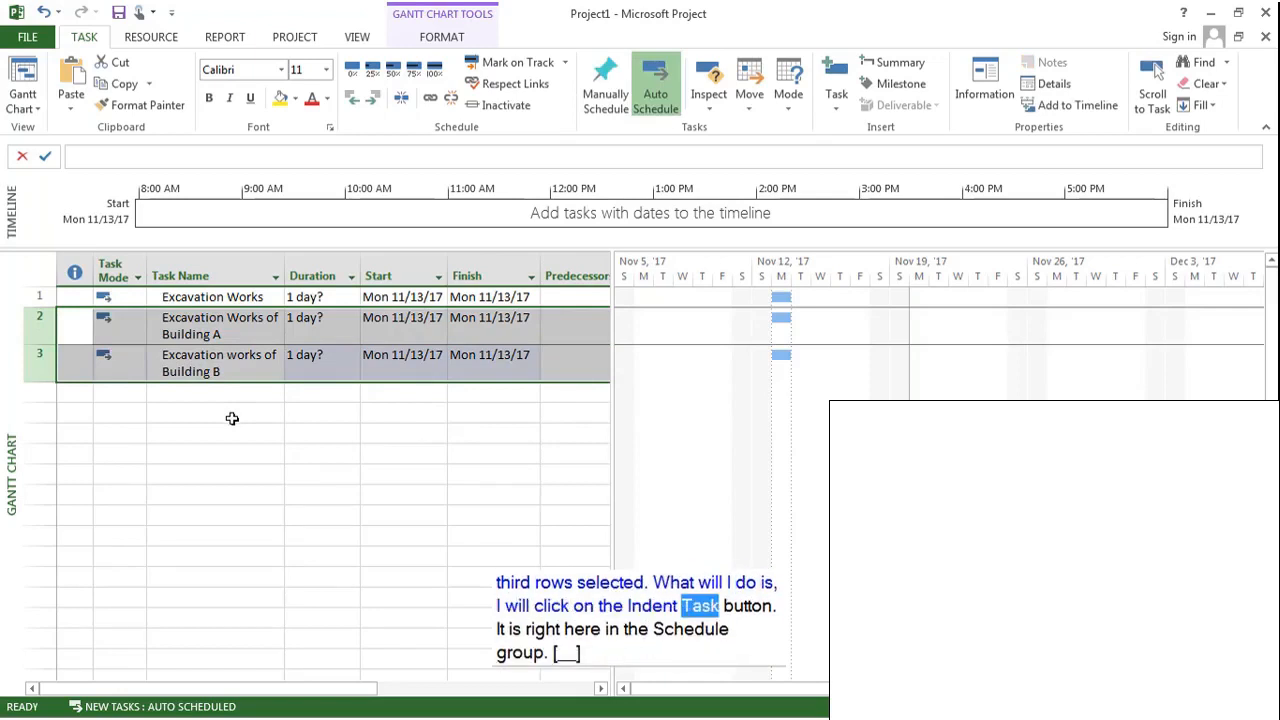
{"action": "left_click", "coordinate": [375, 96]}
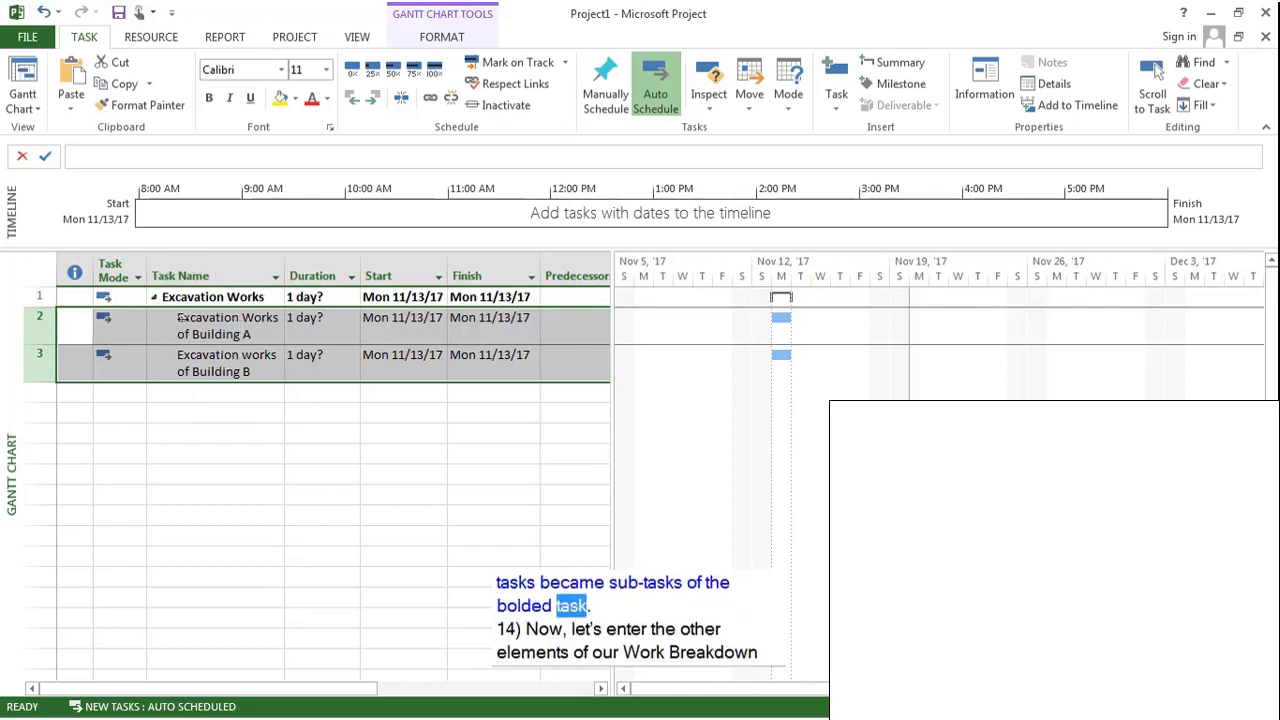
Add a Construction Works task in row 4 and outdent it to the same level as Excavation Works.
{"action": "left_click", "coordinate": [218, 397]}
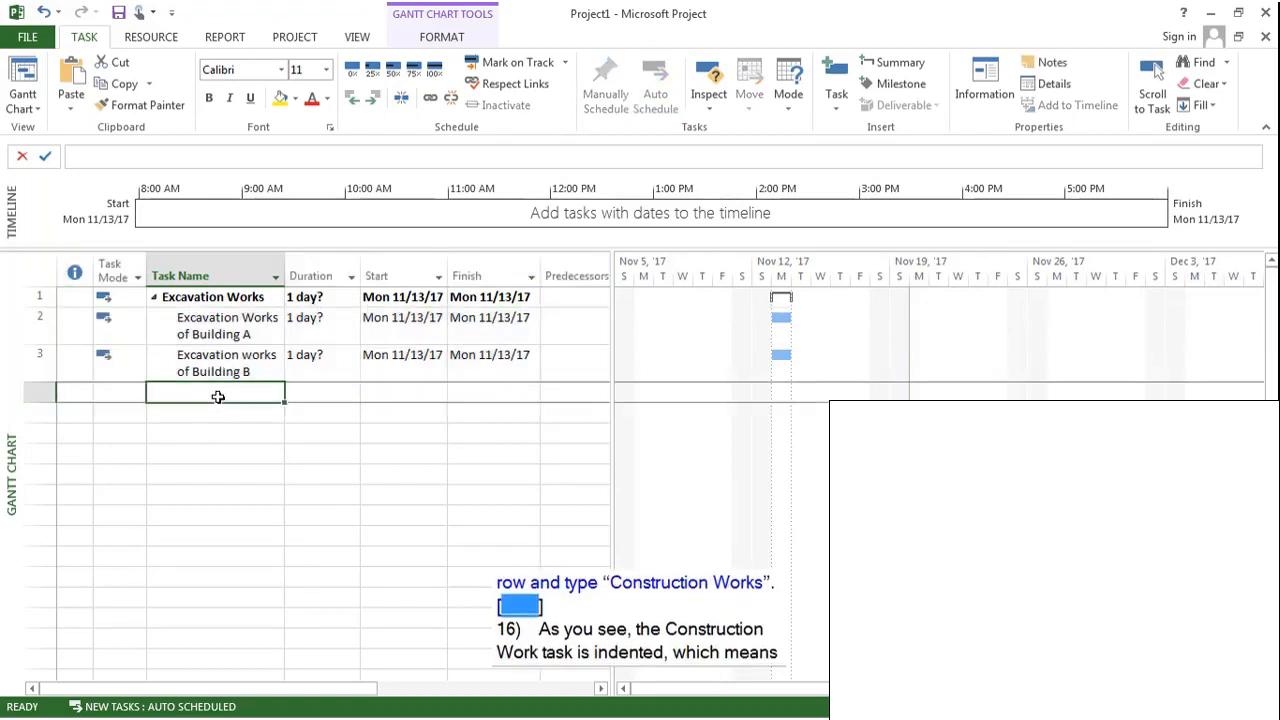
{"action": "type", "text": "Construc"}
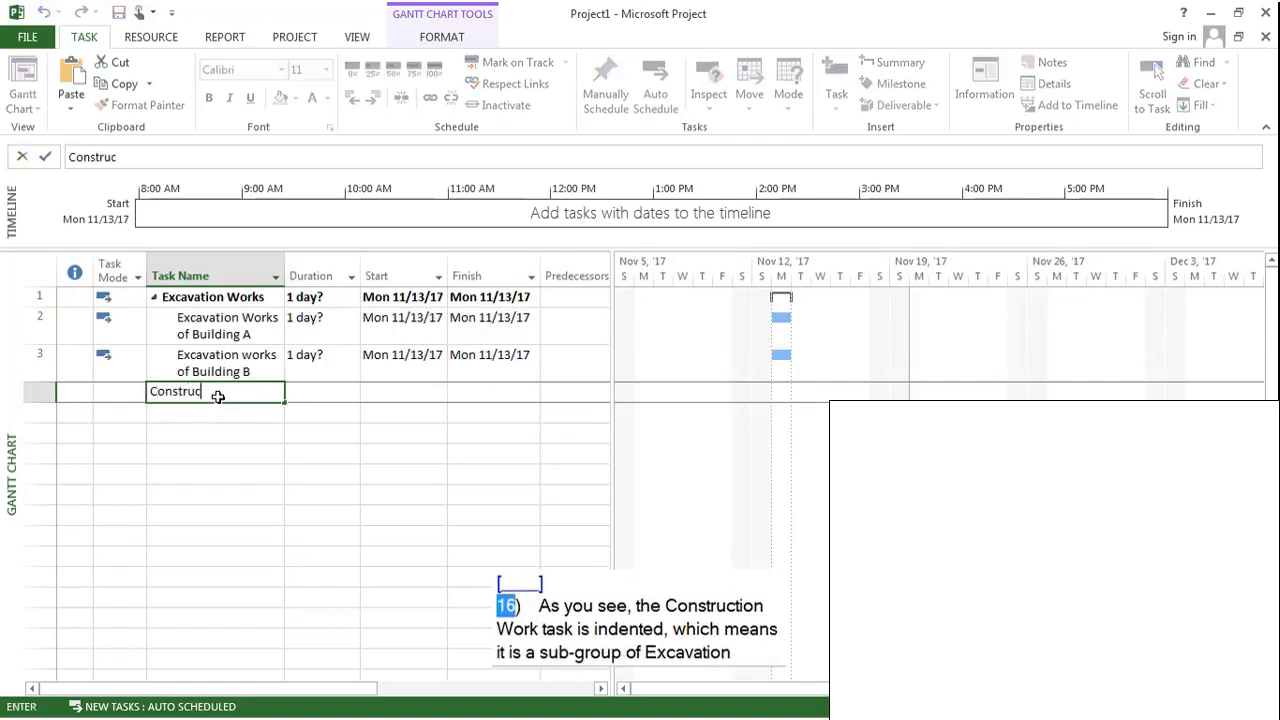
{"action": "type", "text": "tion Works"}
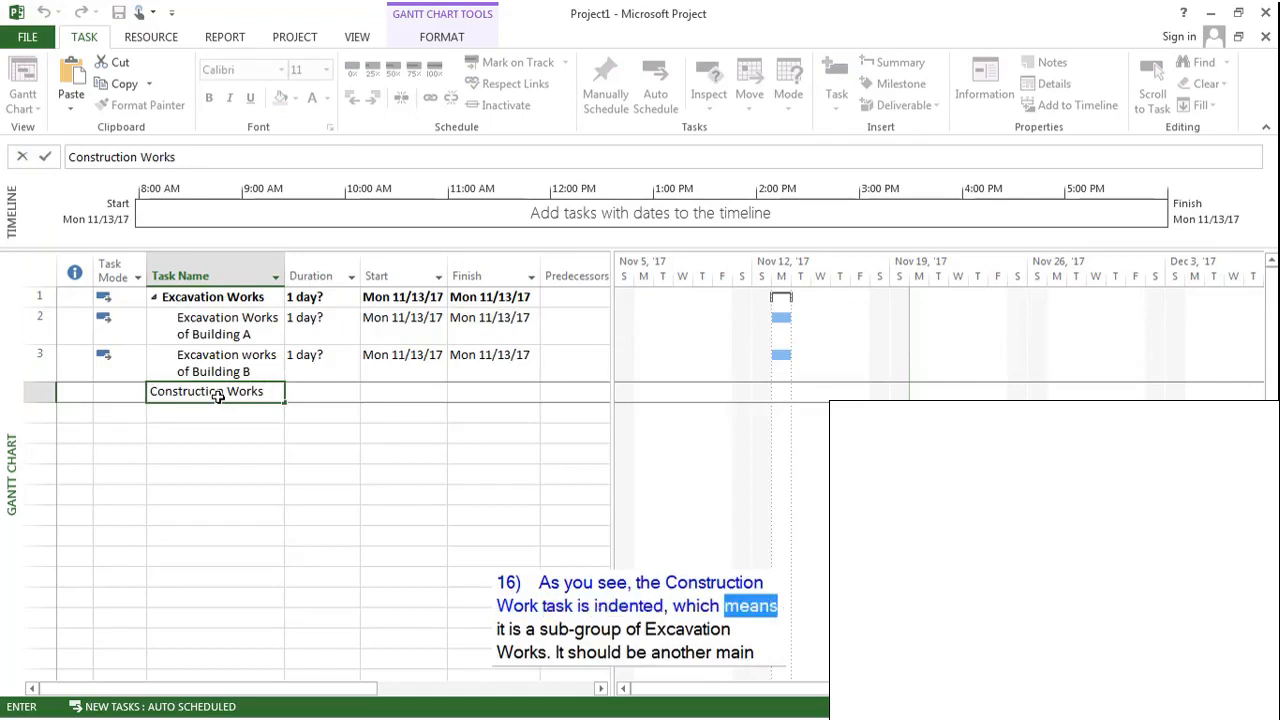
{"action": "key", "text": "Return"}
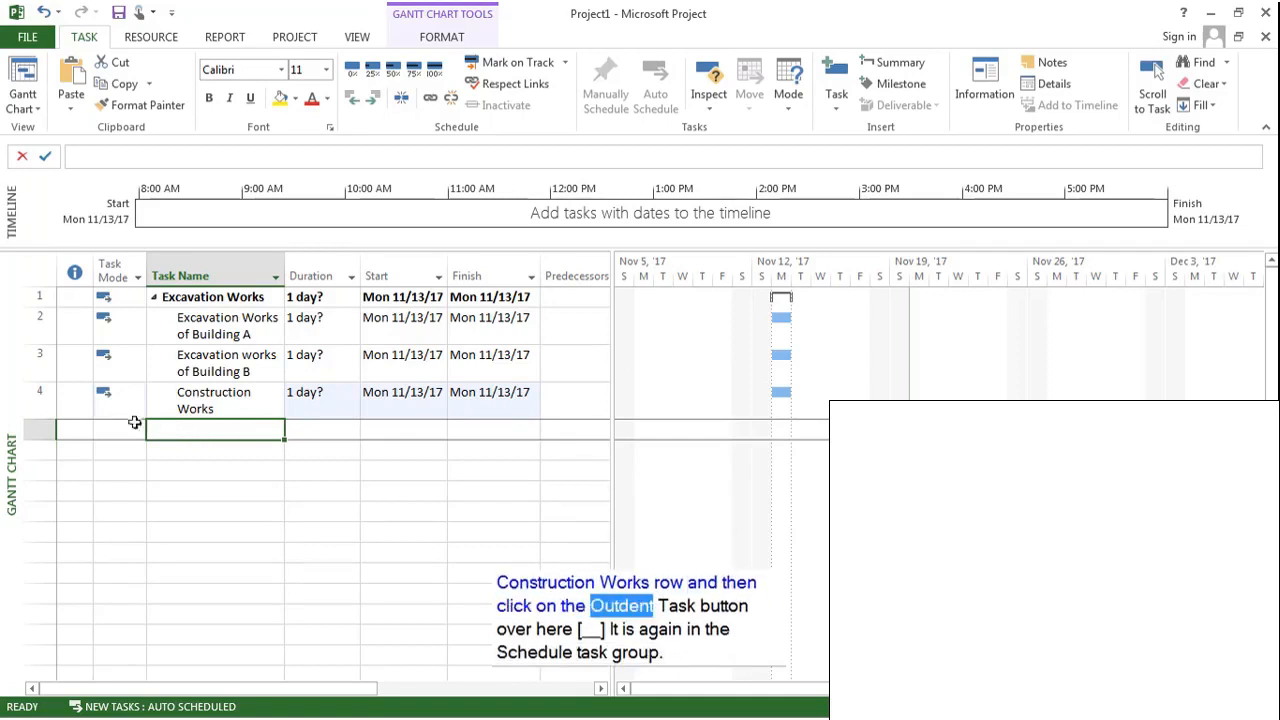
{"action": "left_click", "coordinate": [33, 405]}
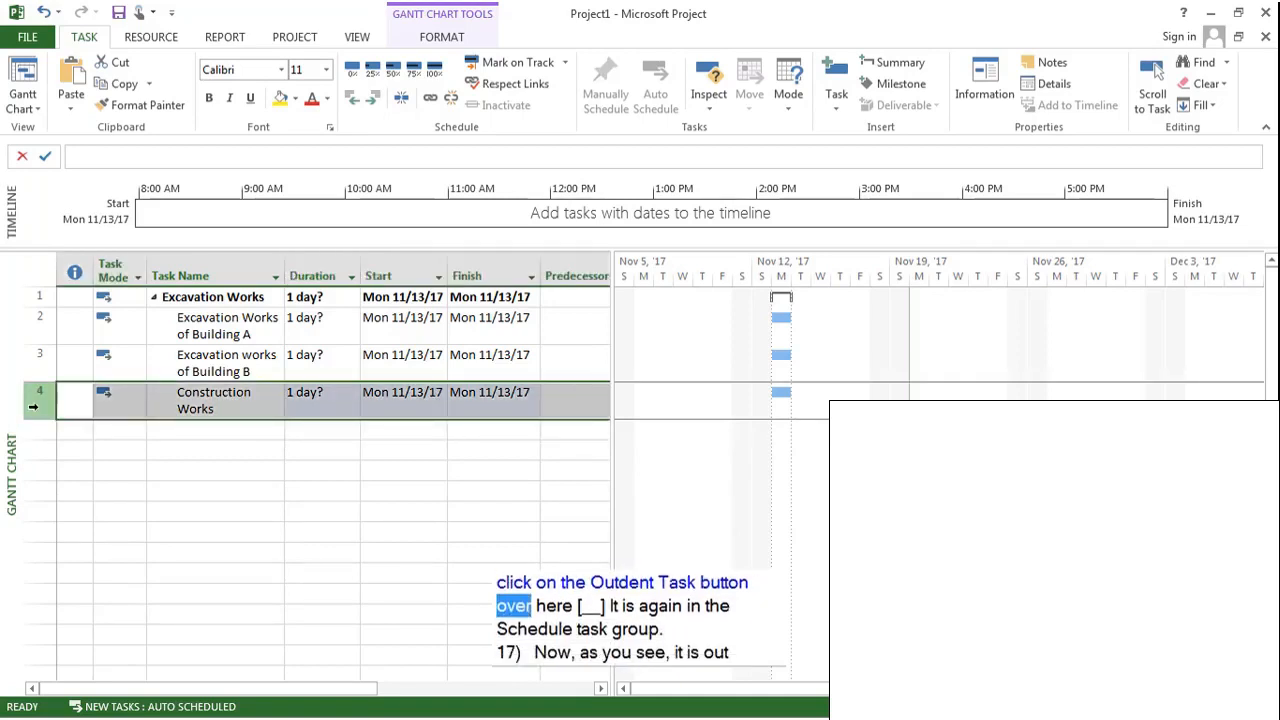
{"action": "left_click", "coordinate": [351, 92]}
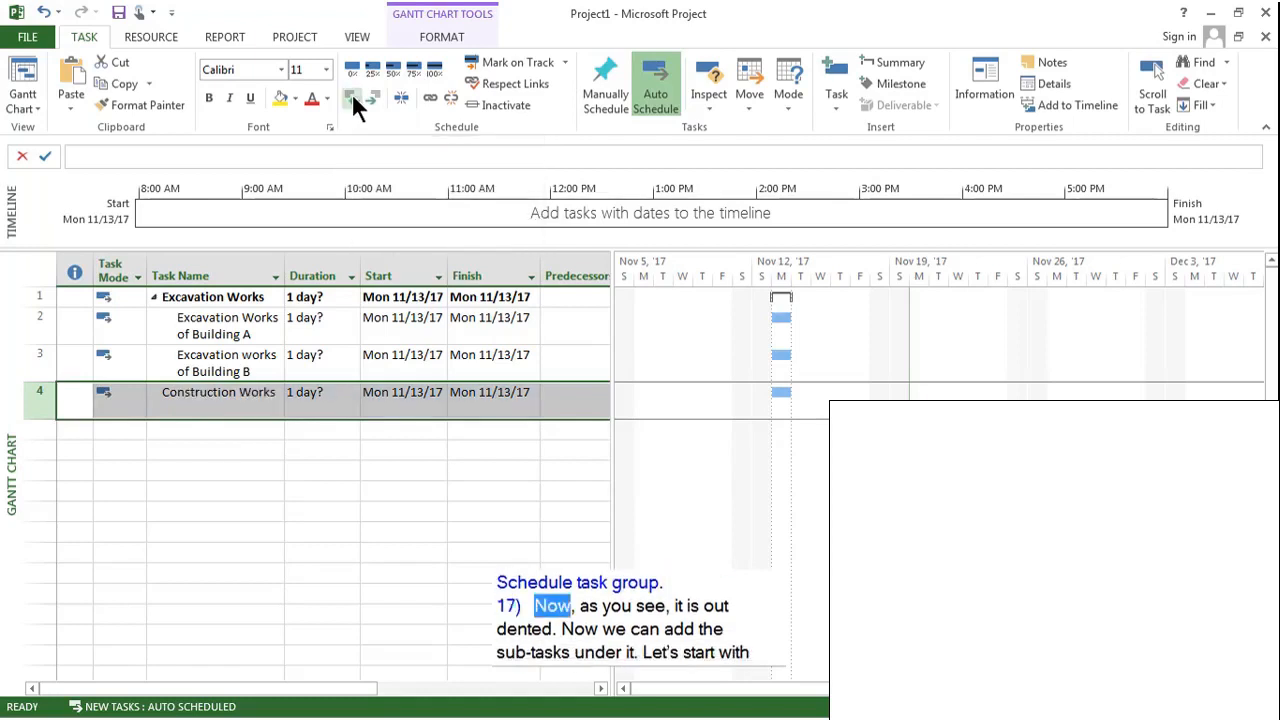
Add Construction Works of Building A in row 5 and indent it as a subtask of Construction Works.
{"action": "left_click", "coordinate": [218, 428]}
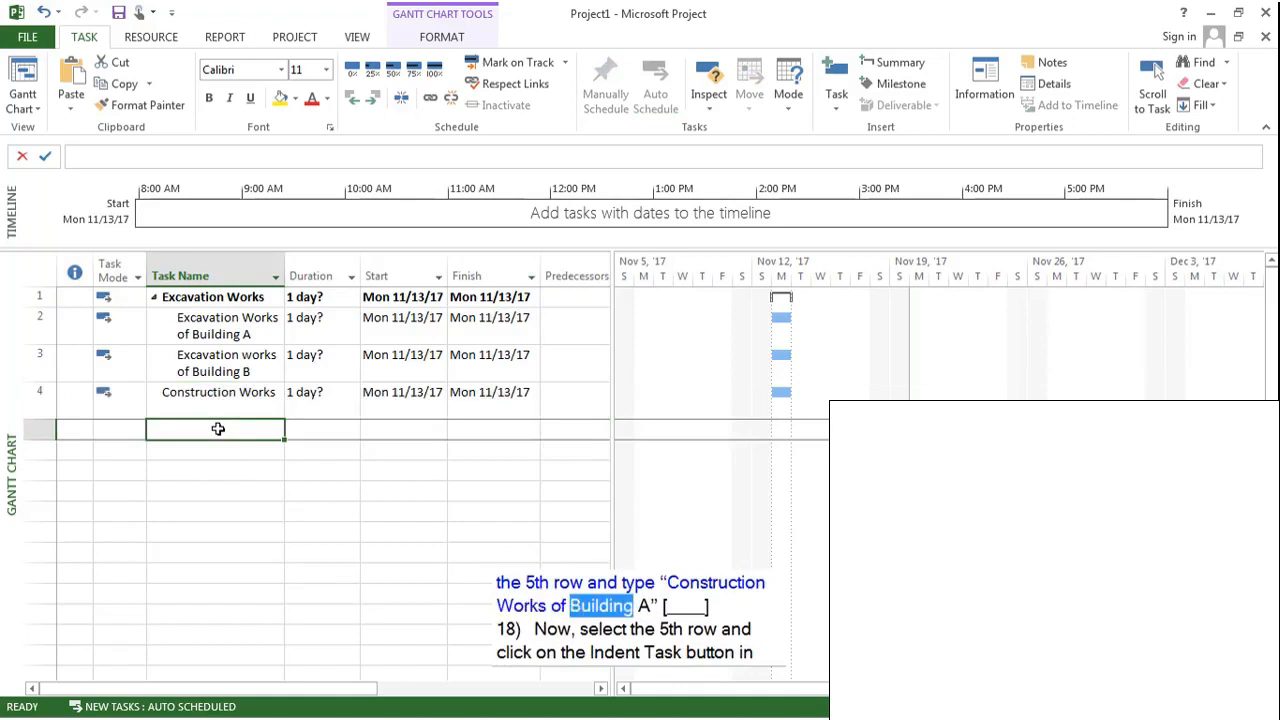
{"action": "type", "text": "Construct"}
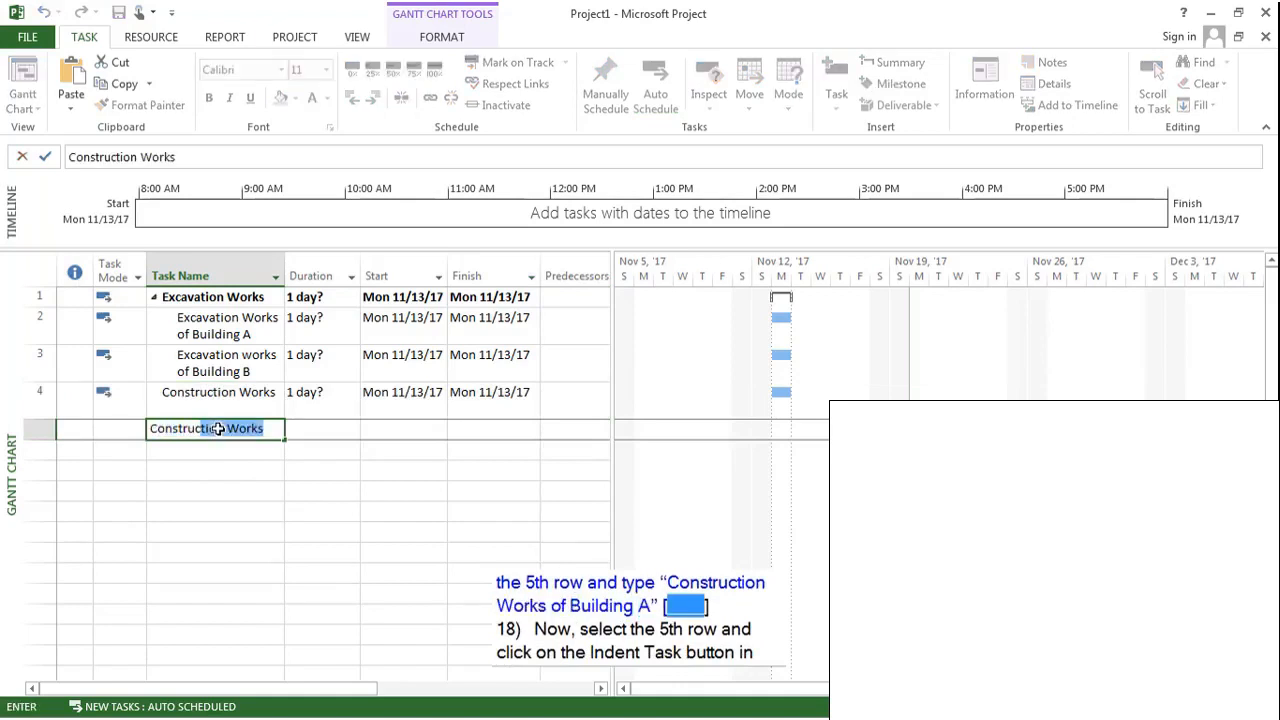
{"action": "type", "text": "ion Works of B"}
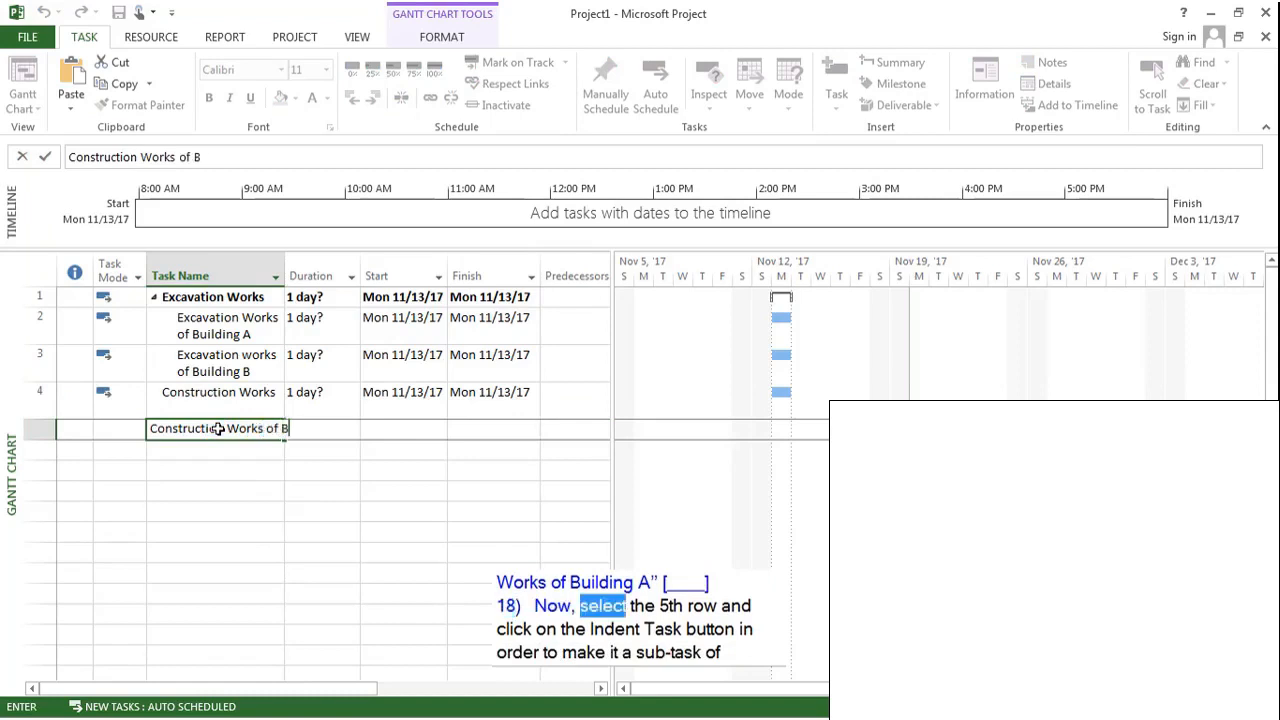
{"action": "type", "text": "uilding A"}
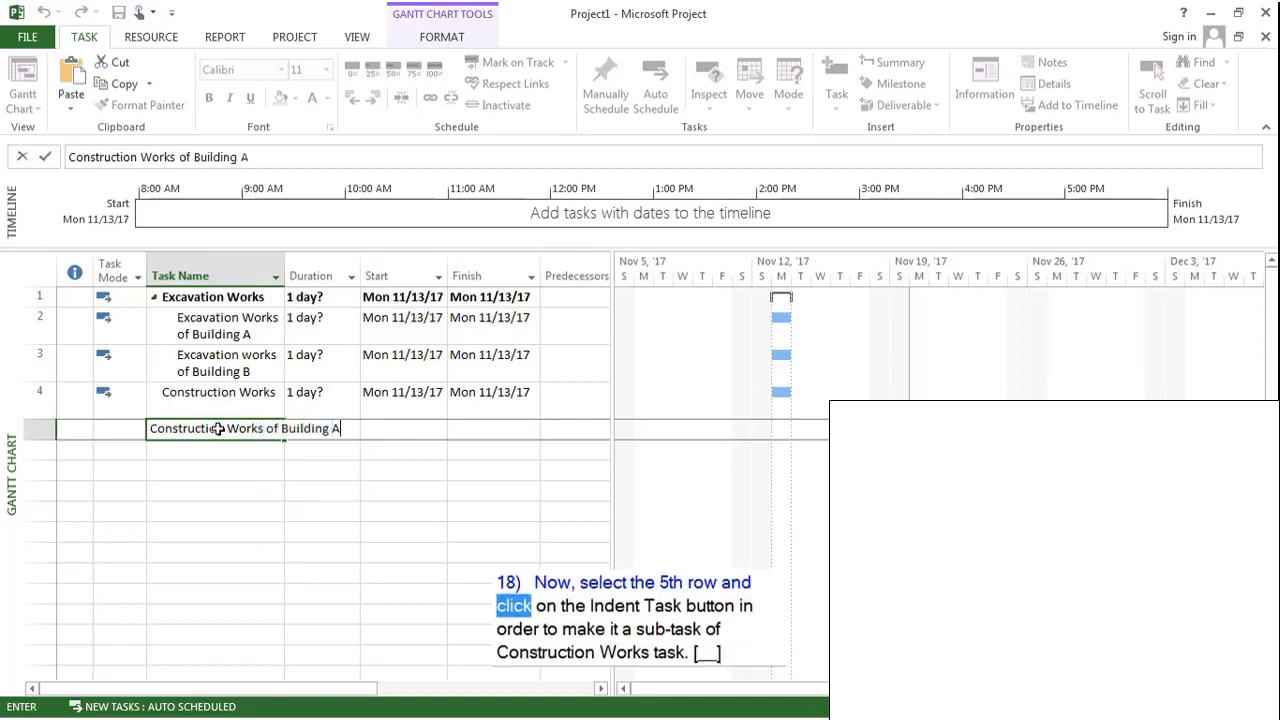
{"action": "key", "text": "Return"}
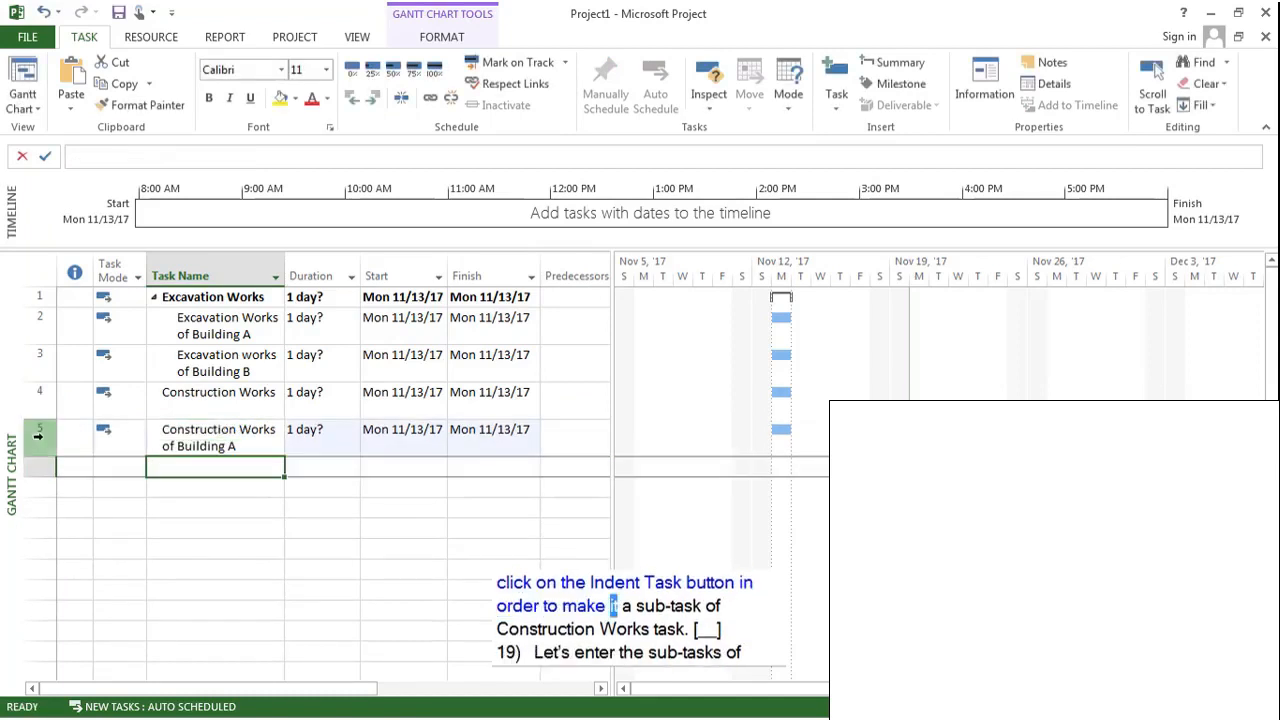
{"action": "left_click", "coordinate": [75, 430]}
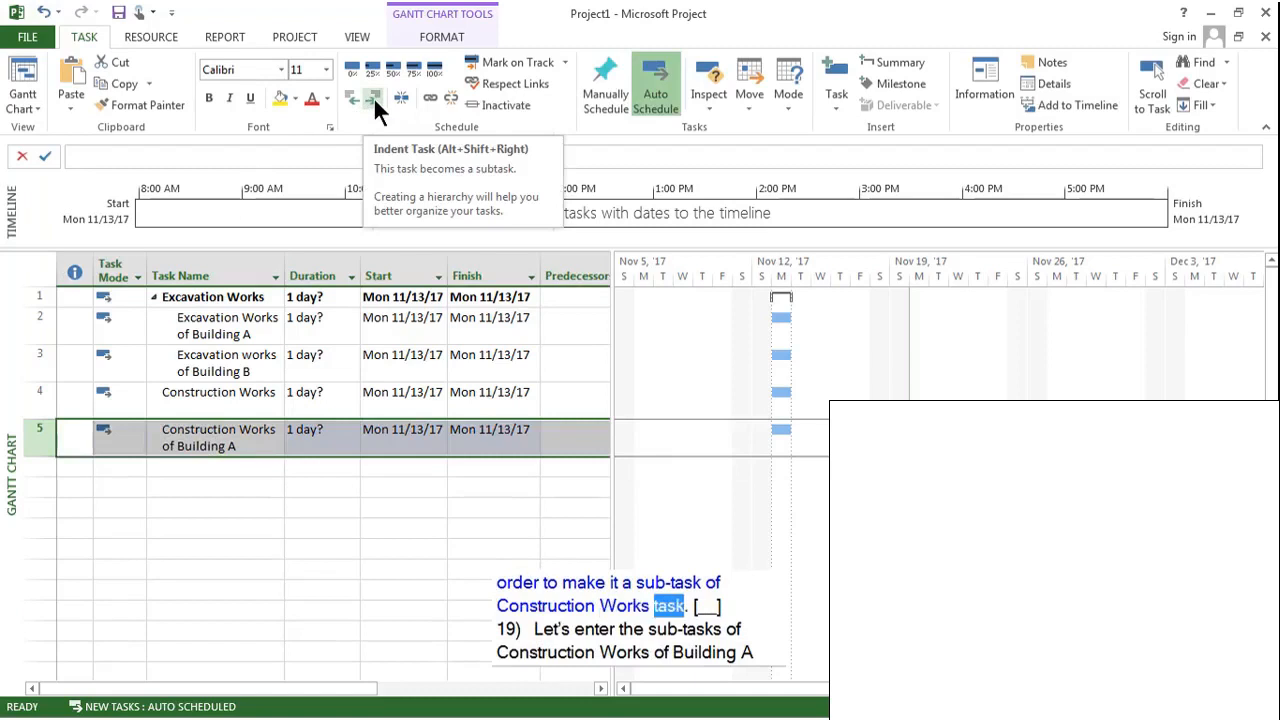
{"action": "left_click", "coordinate": [373, 96]}
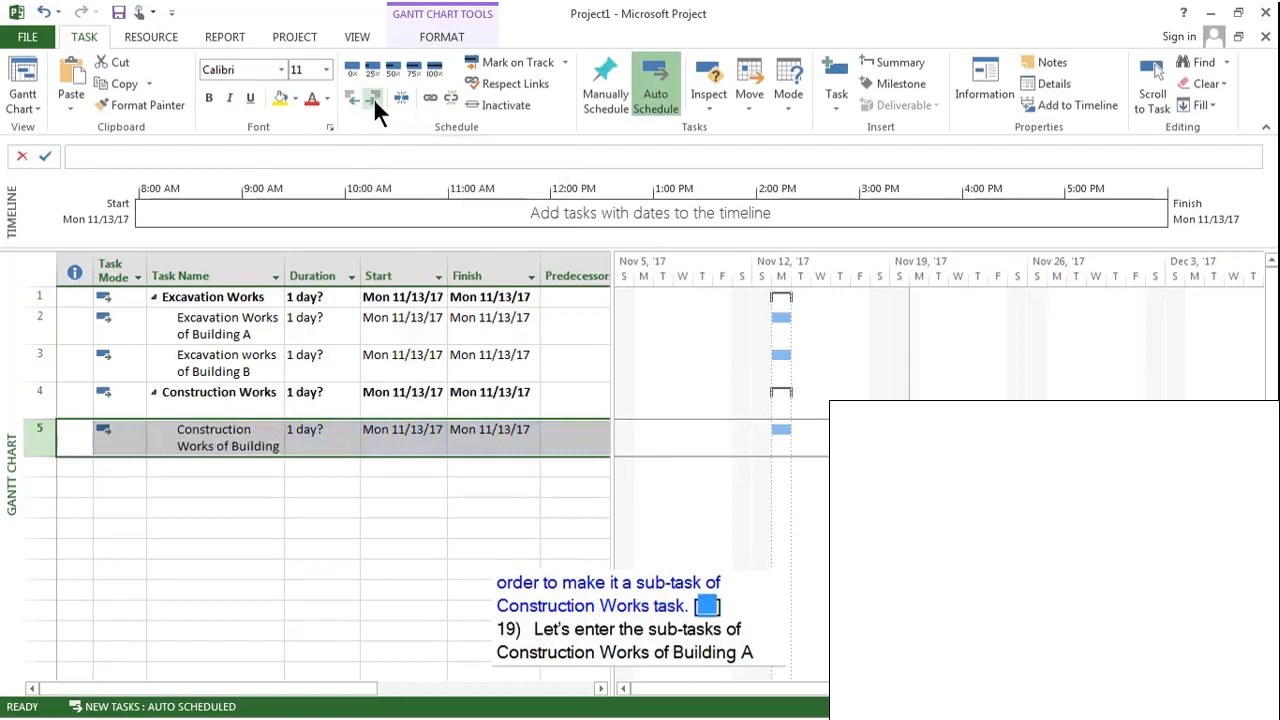
Add the tasks Concrete Works of Building A and Walls of Building A in rows 6 and 7.
{"action": "left_click", "coordinate": [209, 468]}
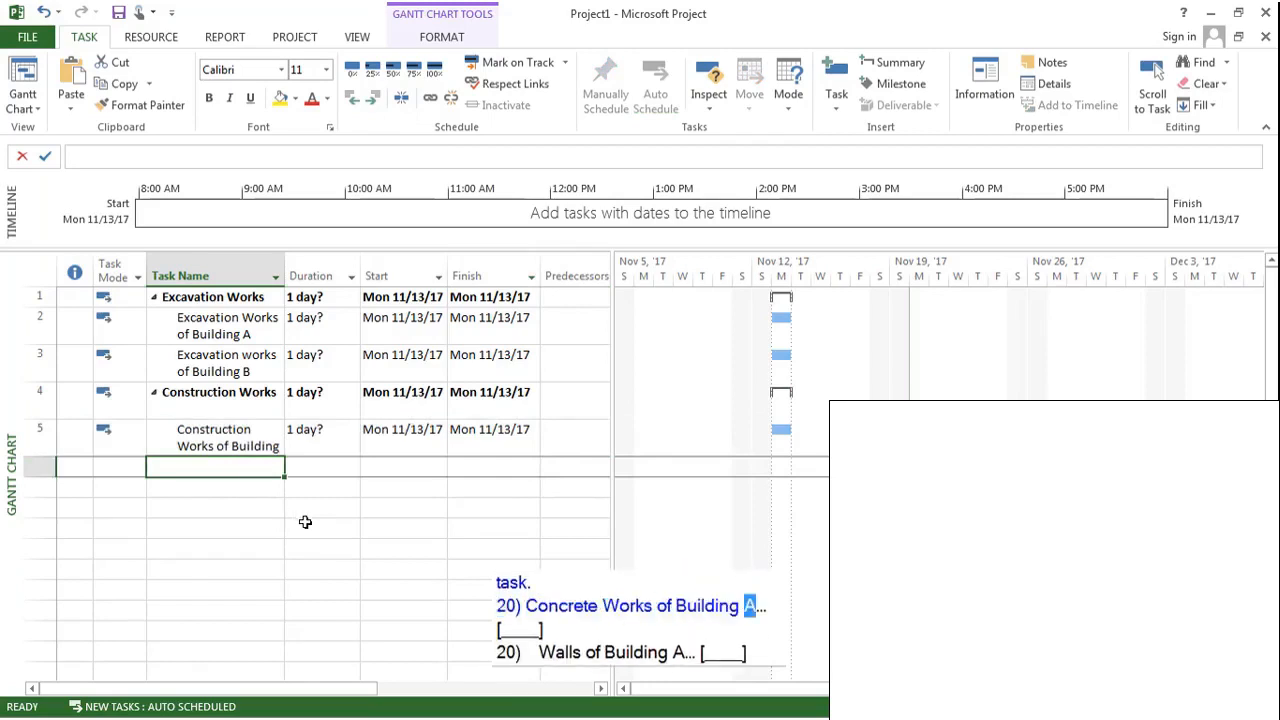
{"action": "type", "text": "Concret"}
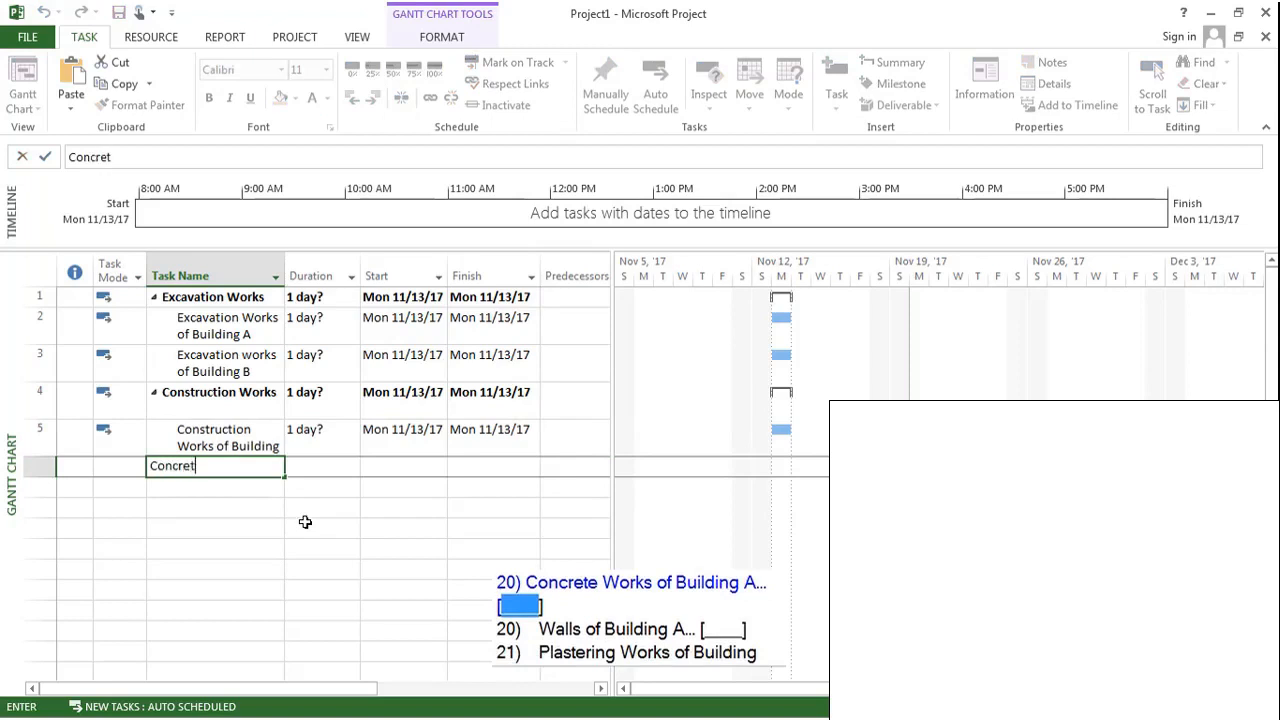
{"action": "type", "text": "e Works of Buildi"}
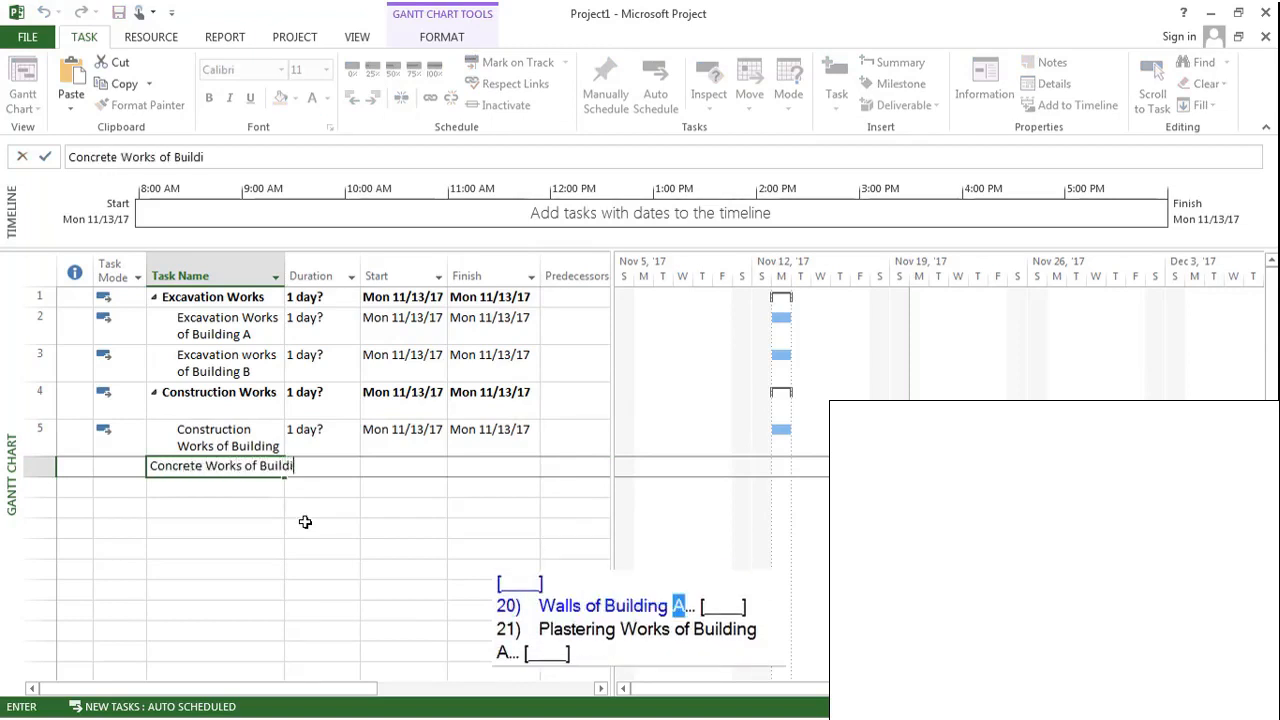
{"action": "type", "text": "ng A"}
{"action": "key", "text": "Return"}
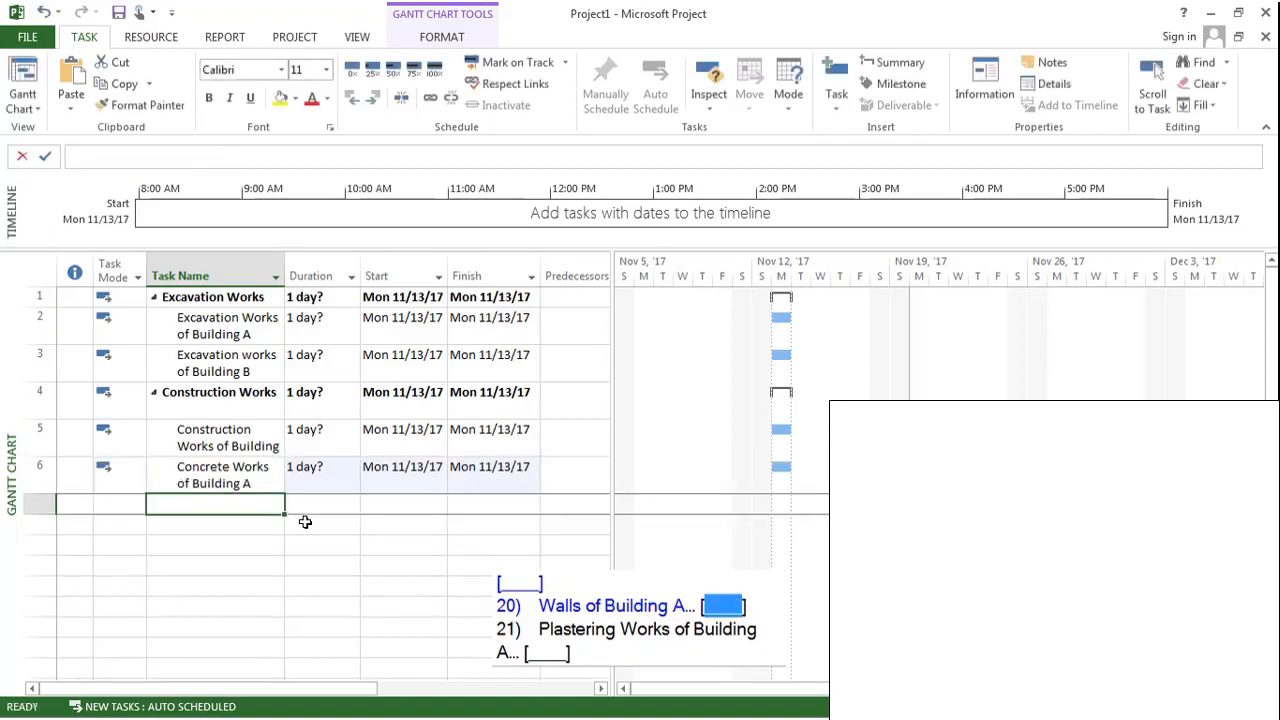
{"action": "type", "text": "Walls of"}
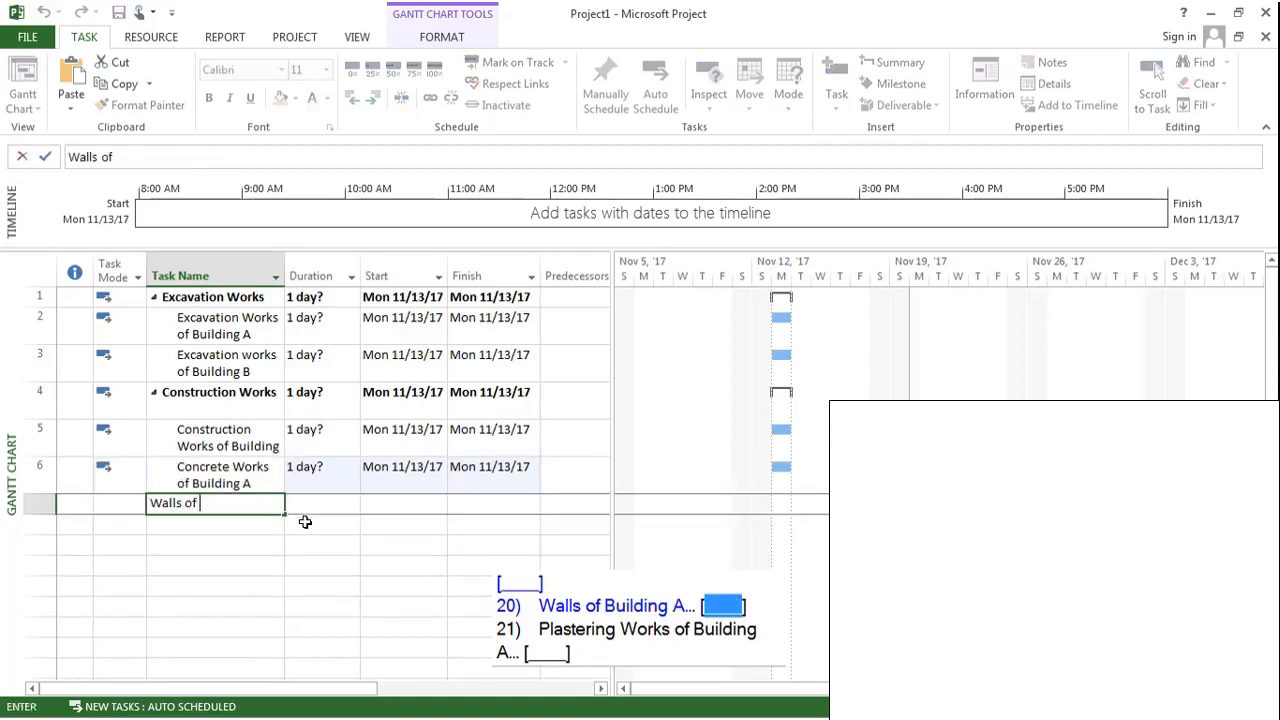
{"action": "type", "text": " Building A"}
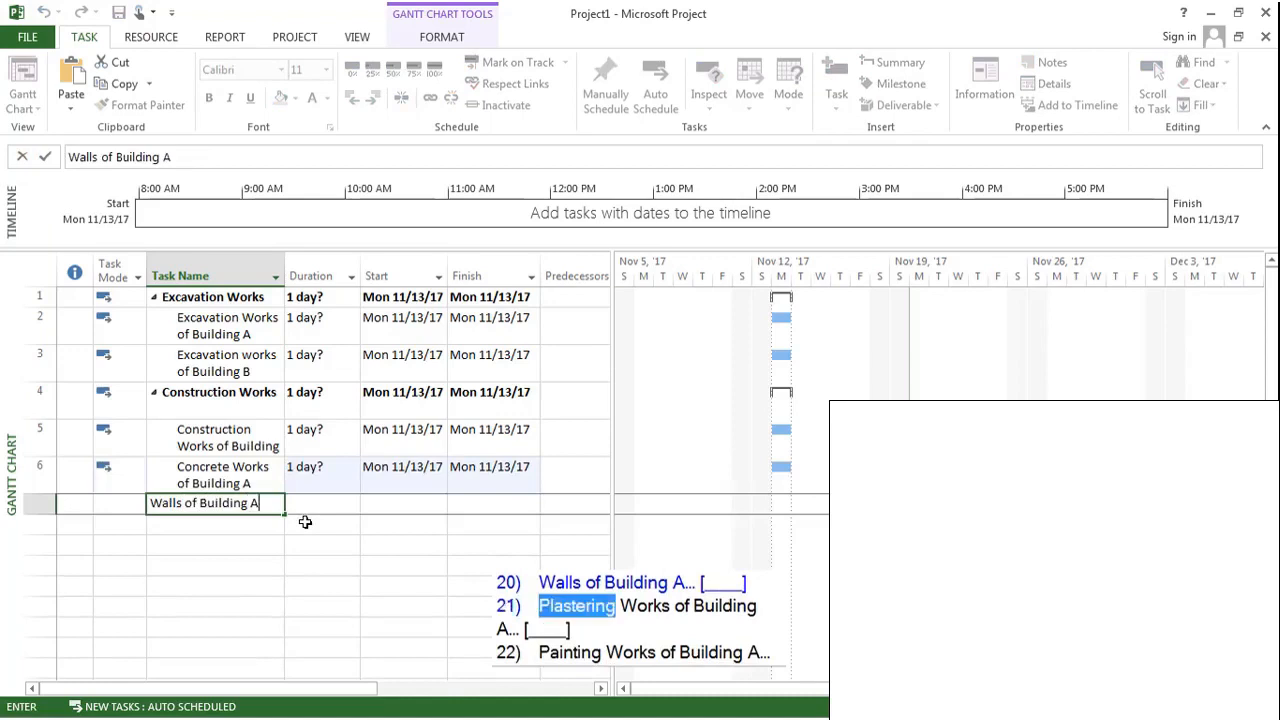
{"action": "key", "text": "Return"}
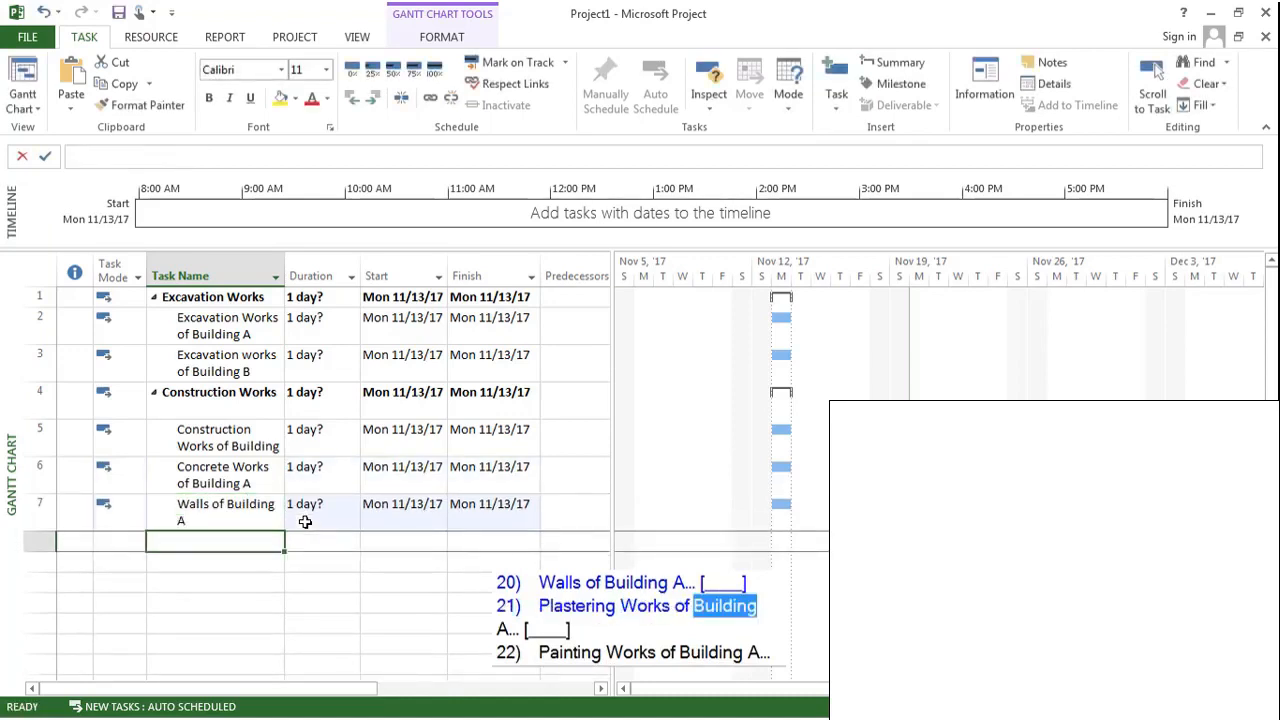
Add the tasks Plastering Works of Building A and Painting Works of Building A in rows 8 and 9.
{"action": "type", "text": "Plastering "}
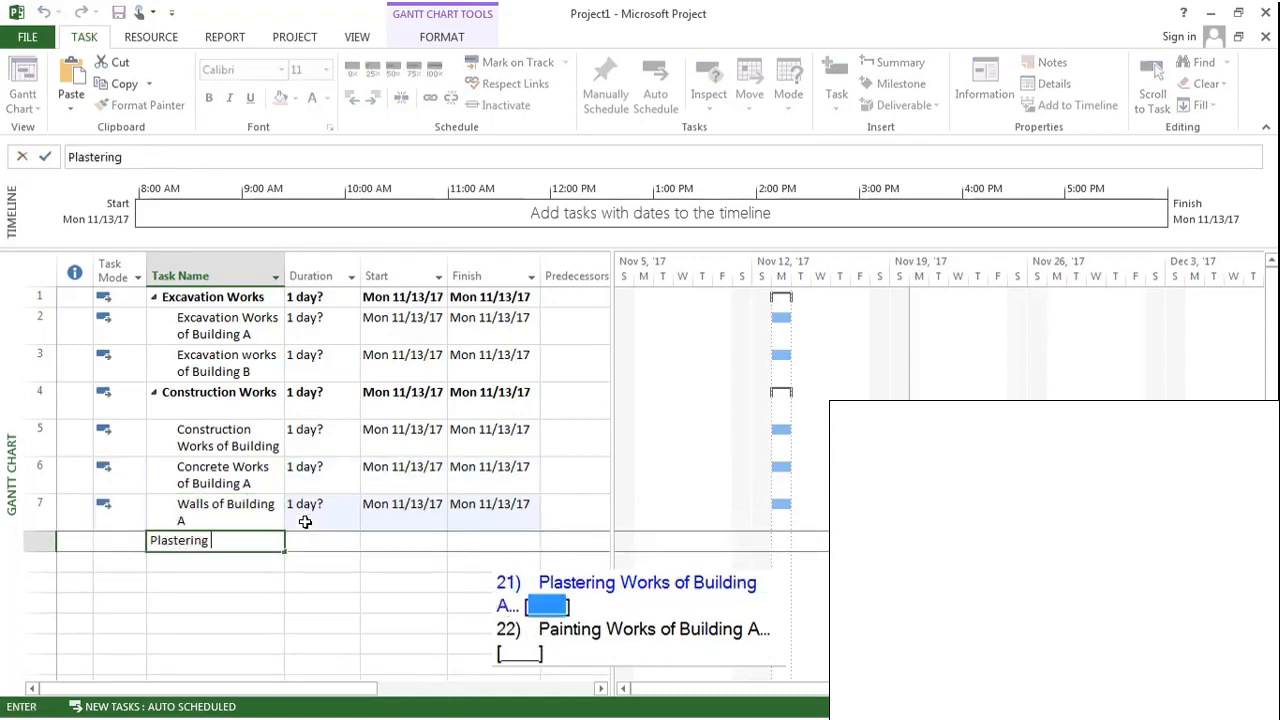
{"action": "type", "text": "Works of"}
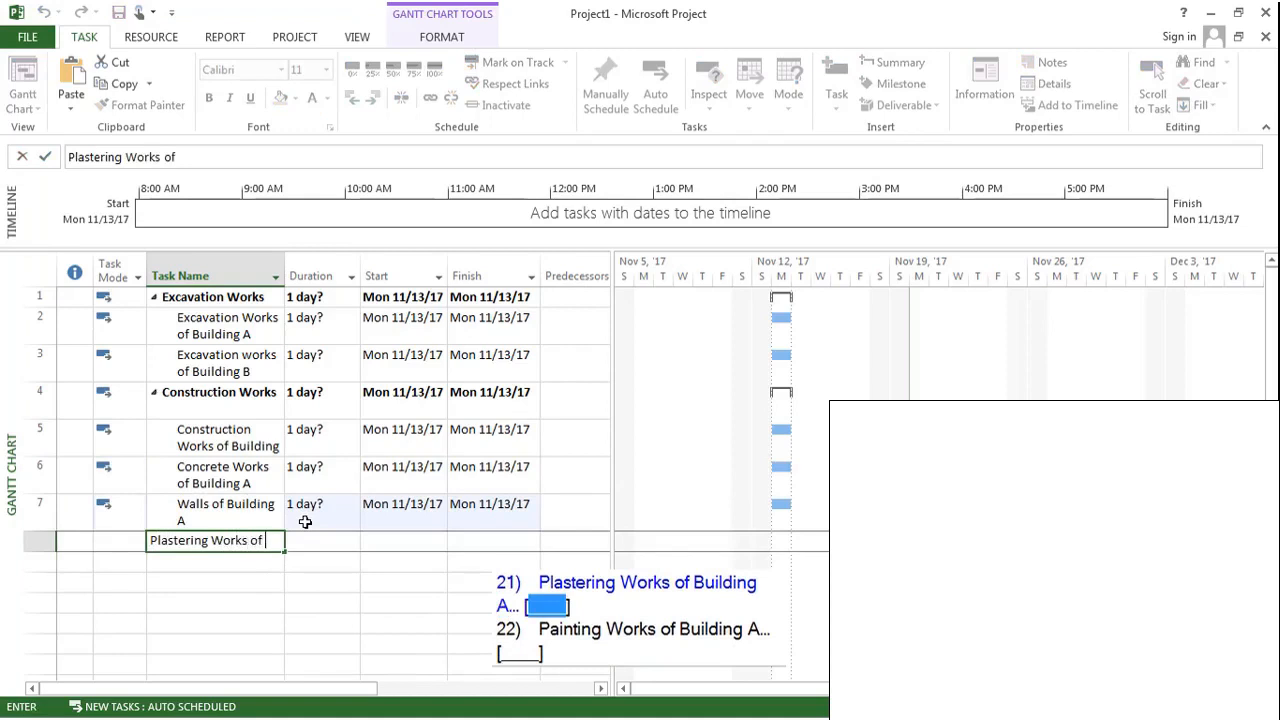
{"action": "type", "text": " Building A"}
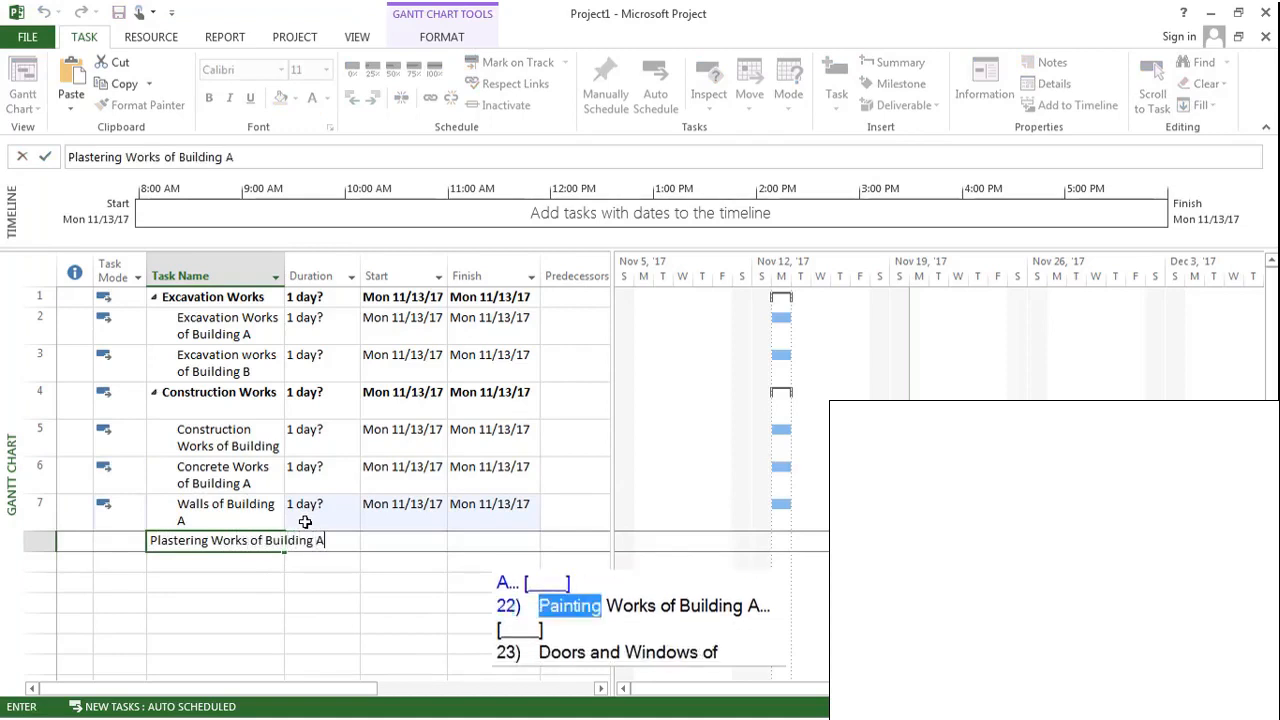
{"action": "key", "text": "Return"}
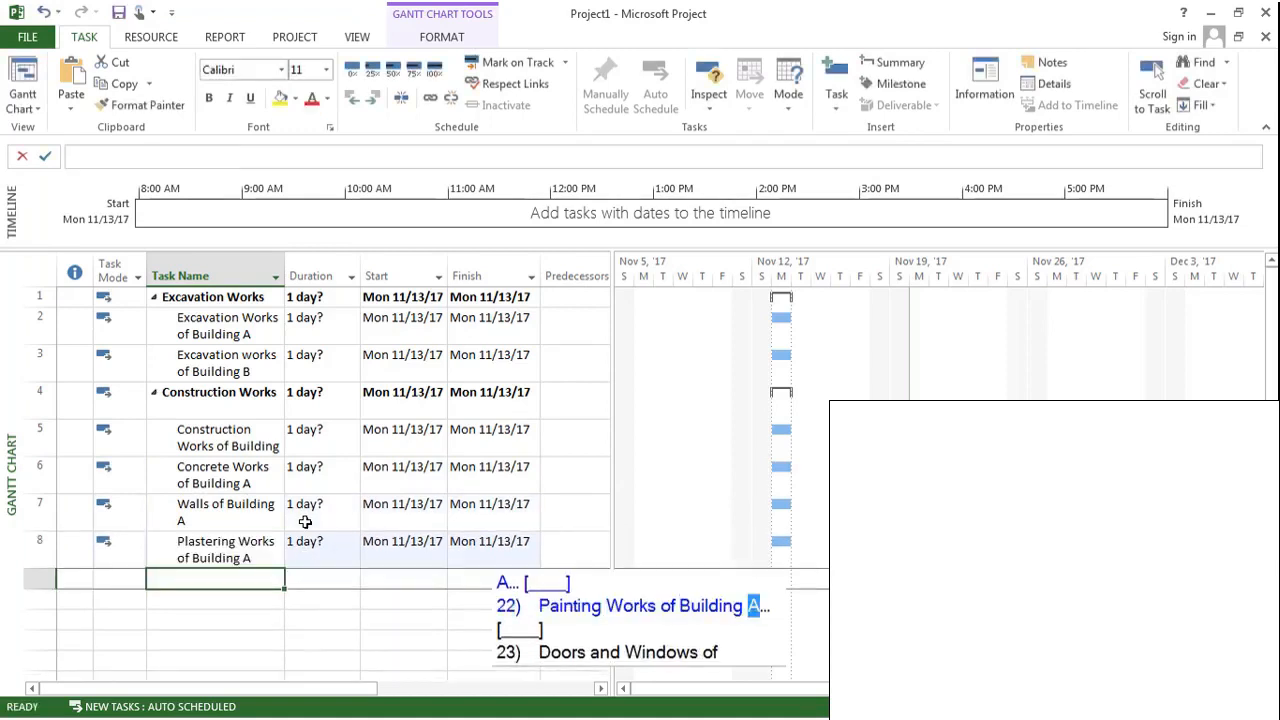
{"action": "type", "text": "Painting"}
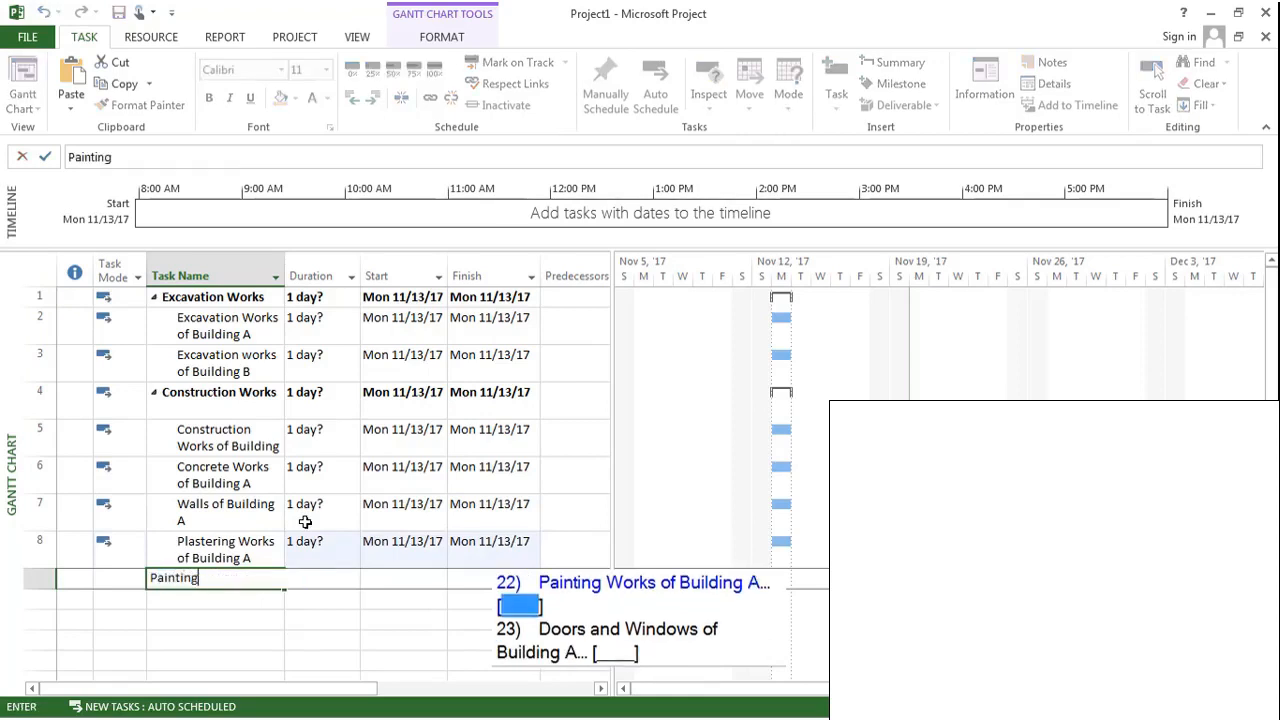
{"action": "type", "text": " Works of Building A"}
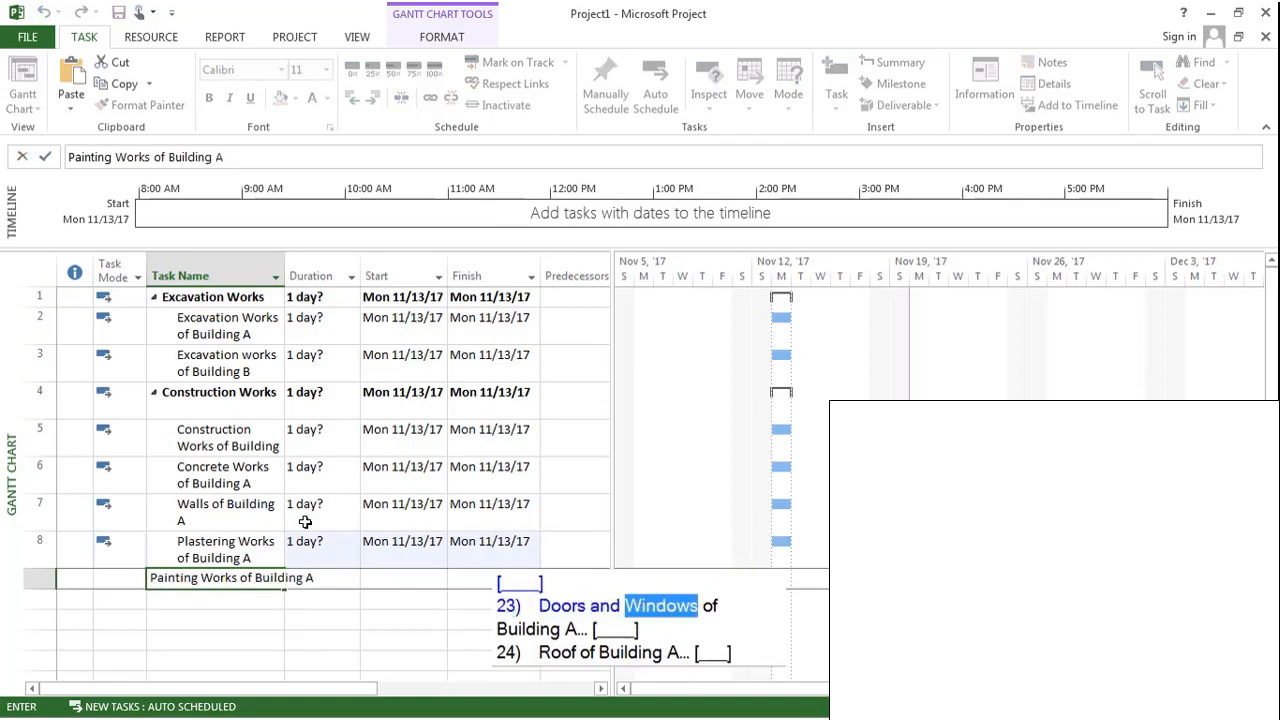
{"action": "key", "text": "Return"}
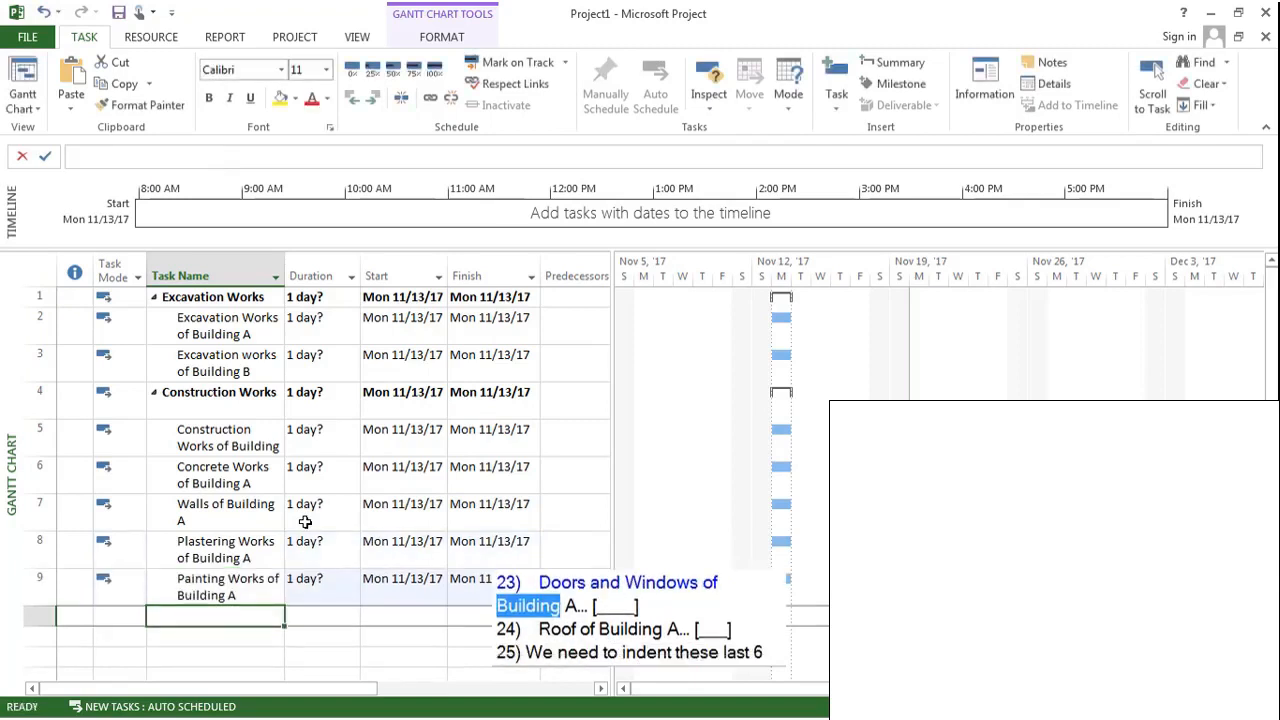
Add the tasks Doors and Windows of Building A and Roof of Building A in rows 10 and 11.
{"action": "type", "text": "Doors an"}
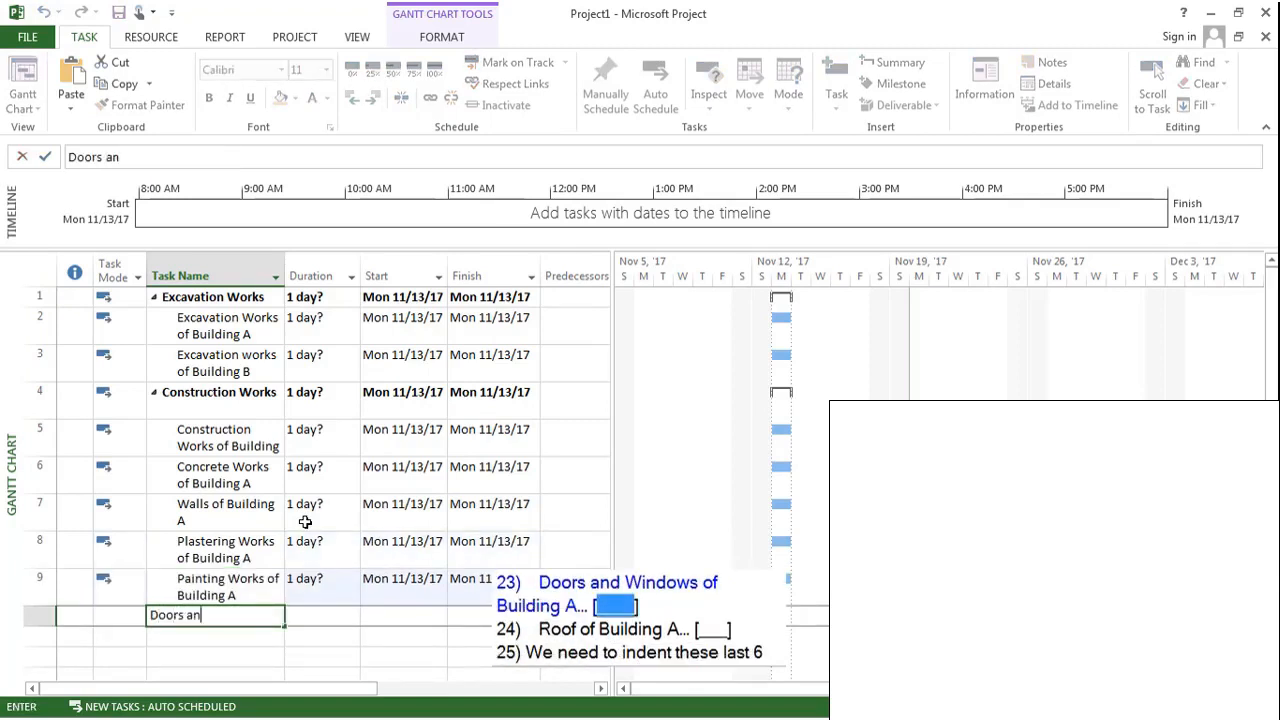
{"action": "type", "text": "d Windows of"}
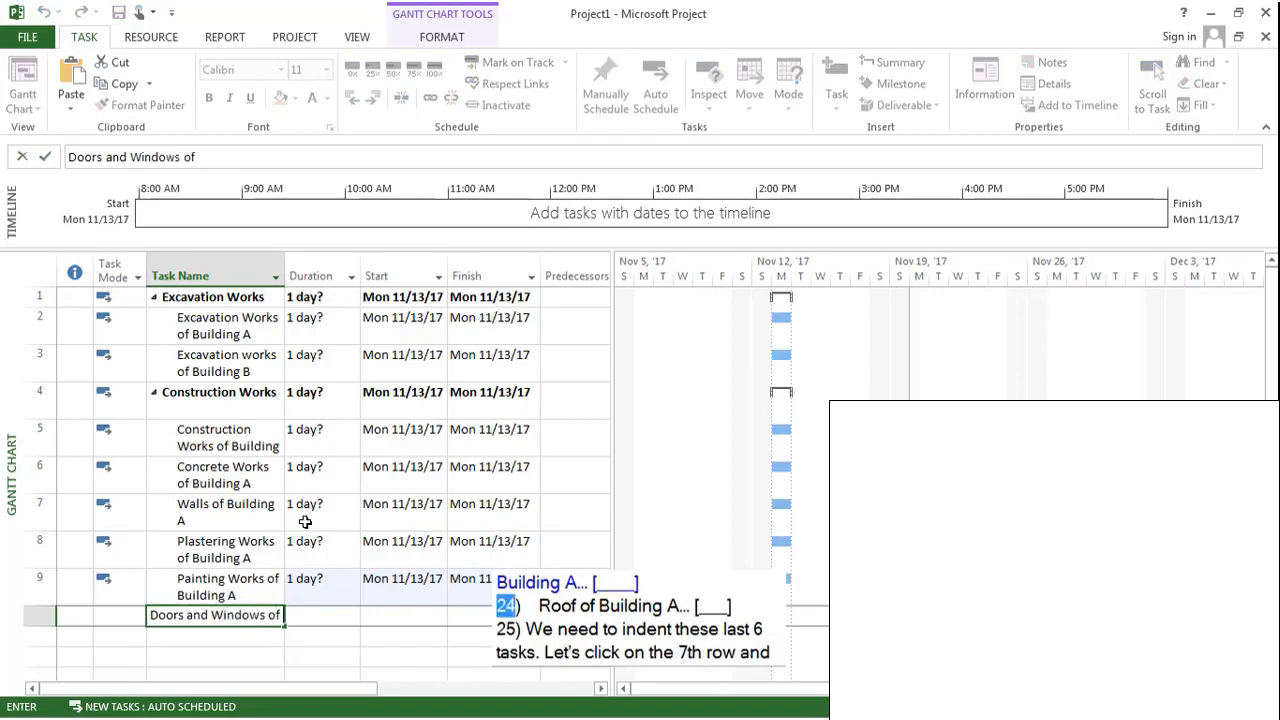
{"action": "type", "text": " Building "}
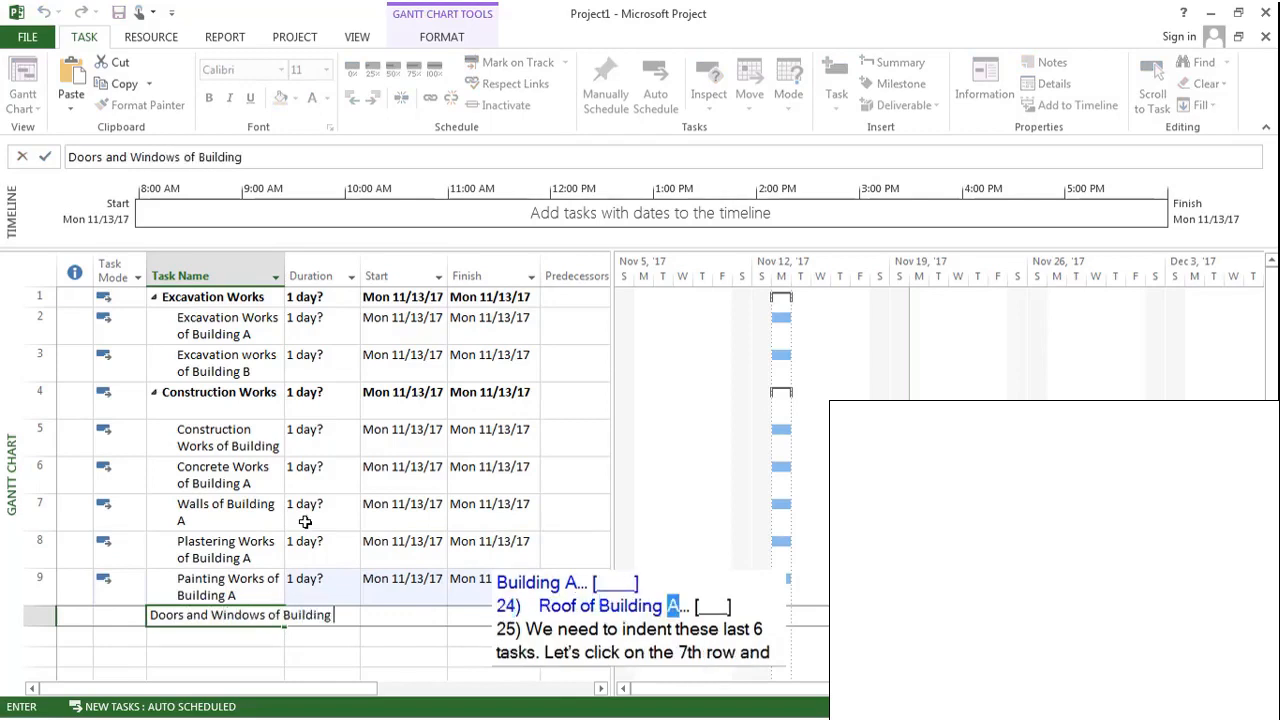
{"action": "type", "text": "A"}
{"action": "key", "text": "Return"}
{"action": "type", "text": "Roo"}
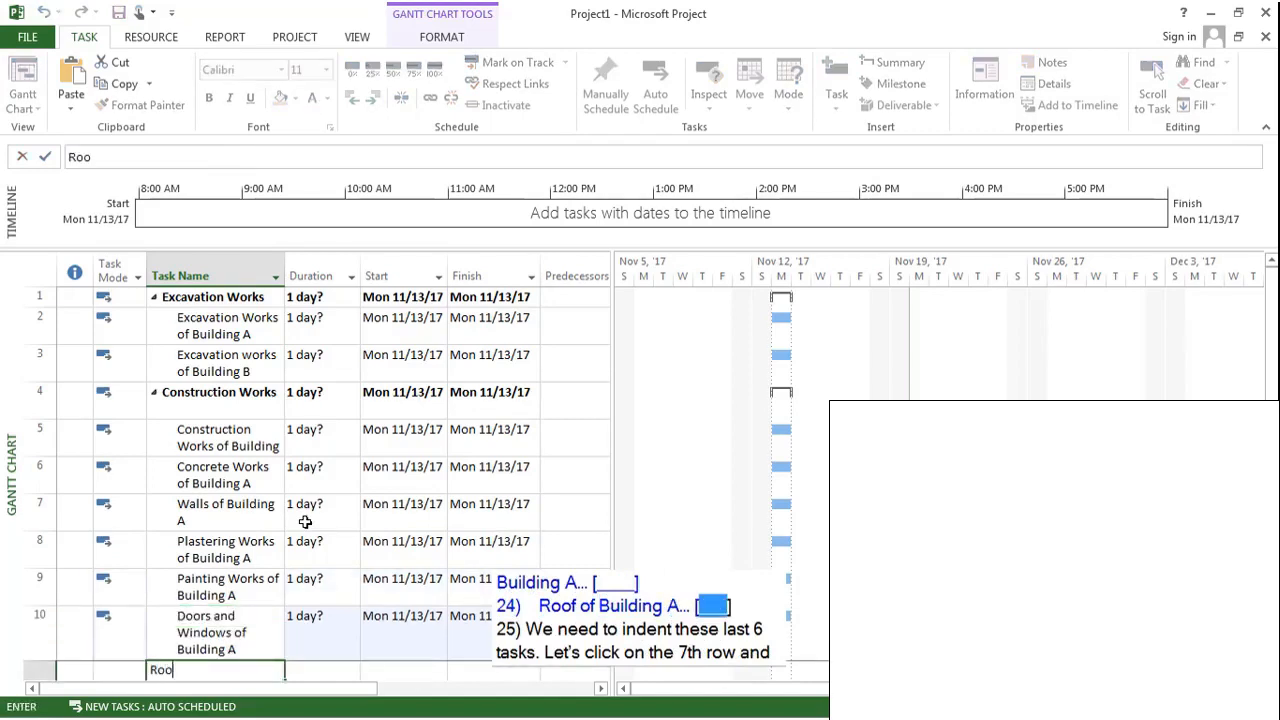
{"action": "type", "text": "f of B"}
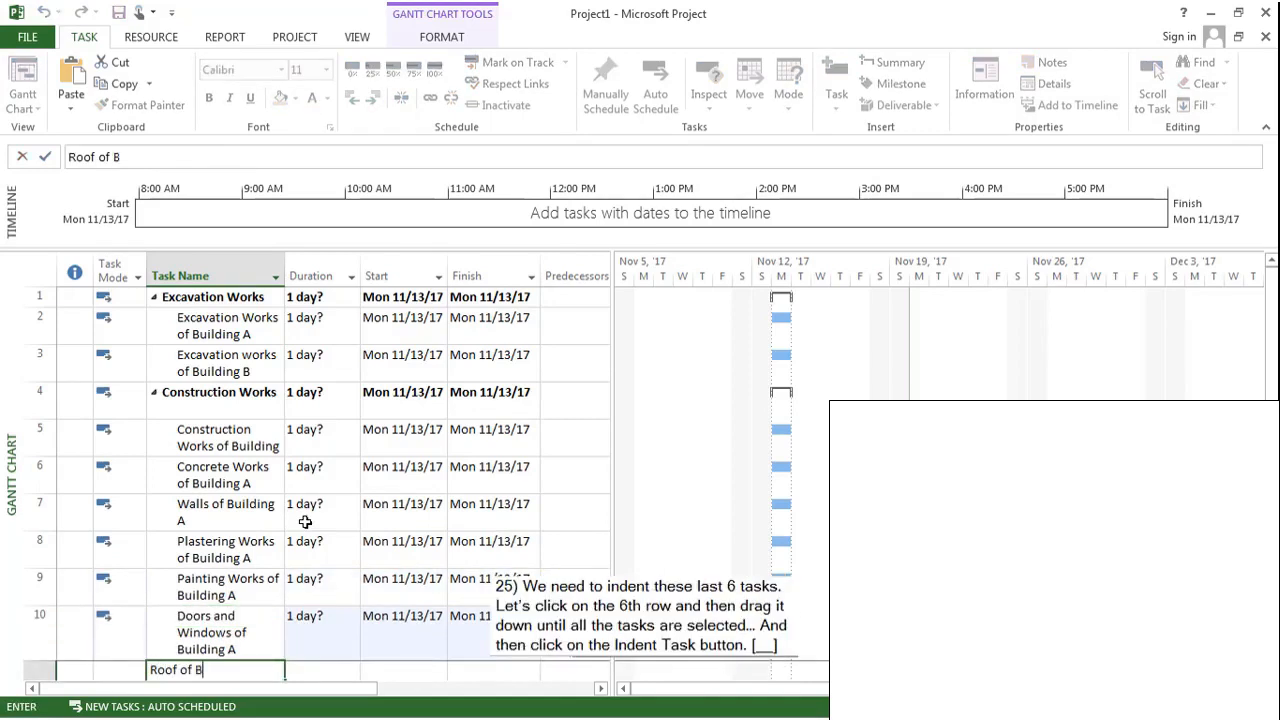
{"action": "type", "text": "uilding A"}
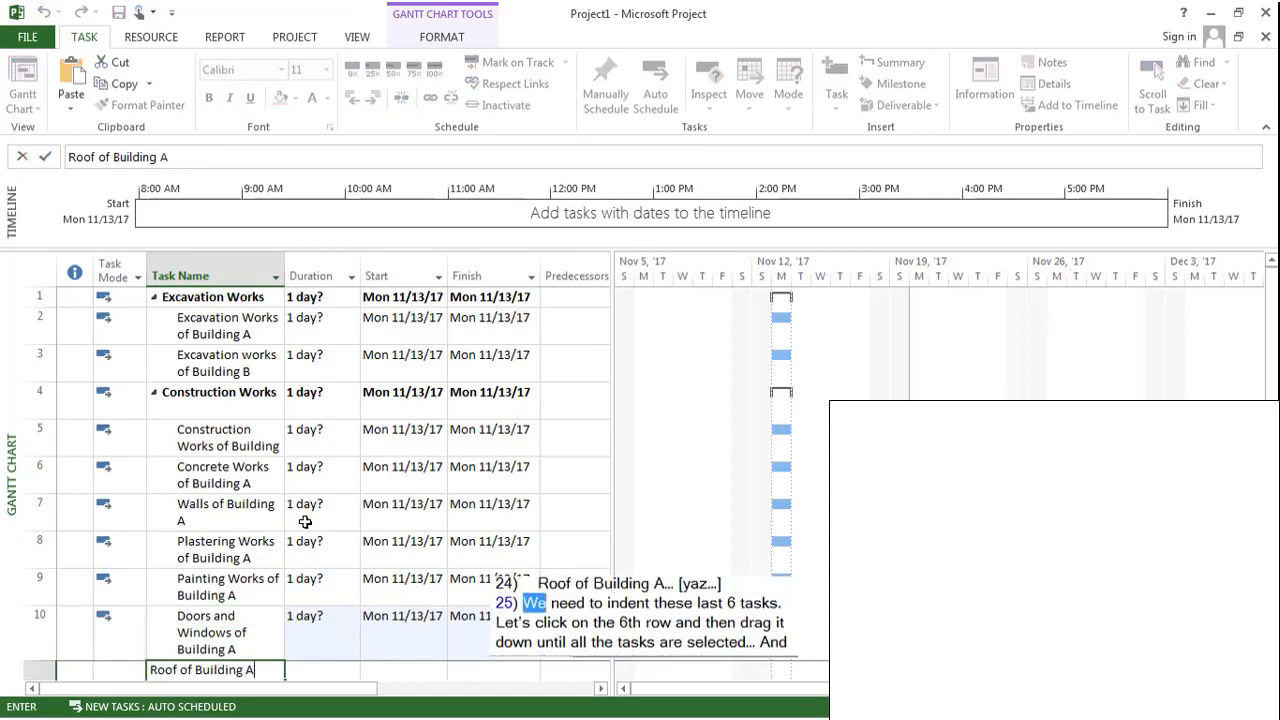
{"action": "key", "text": "Return"}
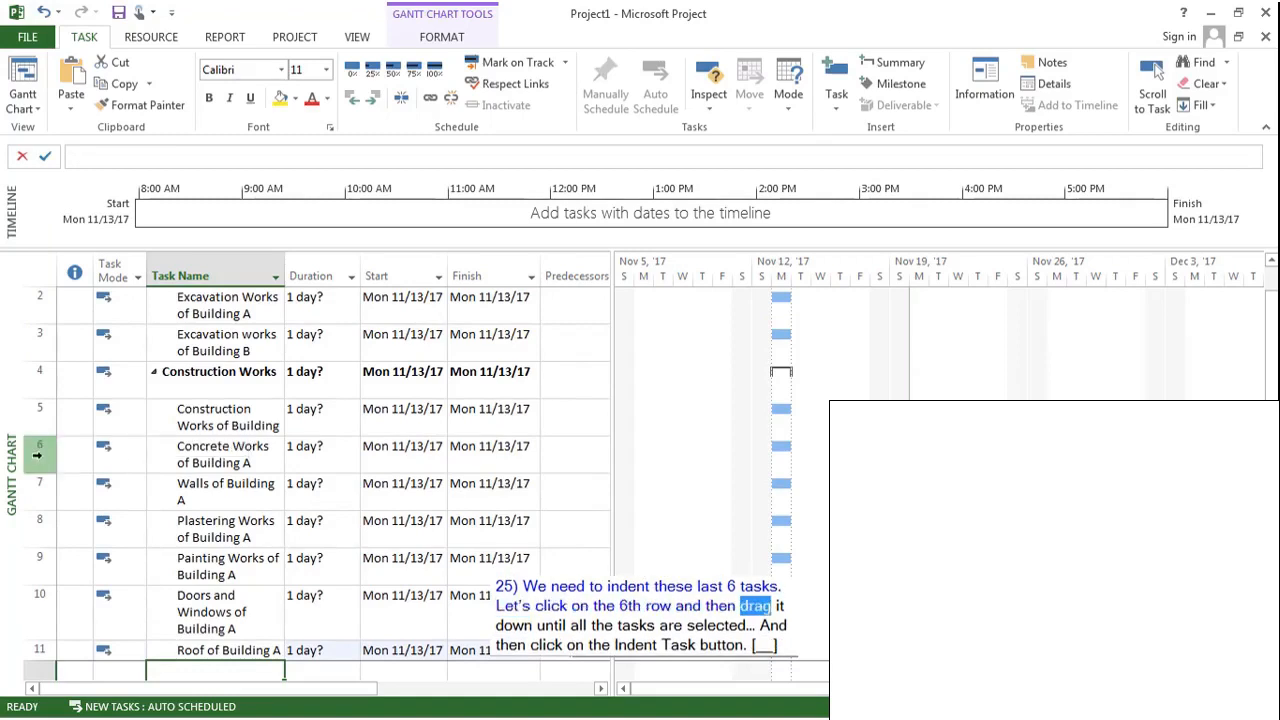
Indent the tasks in rows 6 to 11 together as subtasks of Construction Works of Building A.
{"action": "left_click_drag", "start_coordinate": [38, 454], "coordinate": [46, 649]}
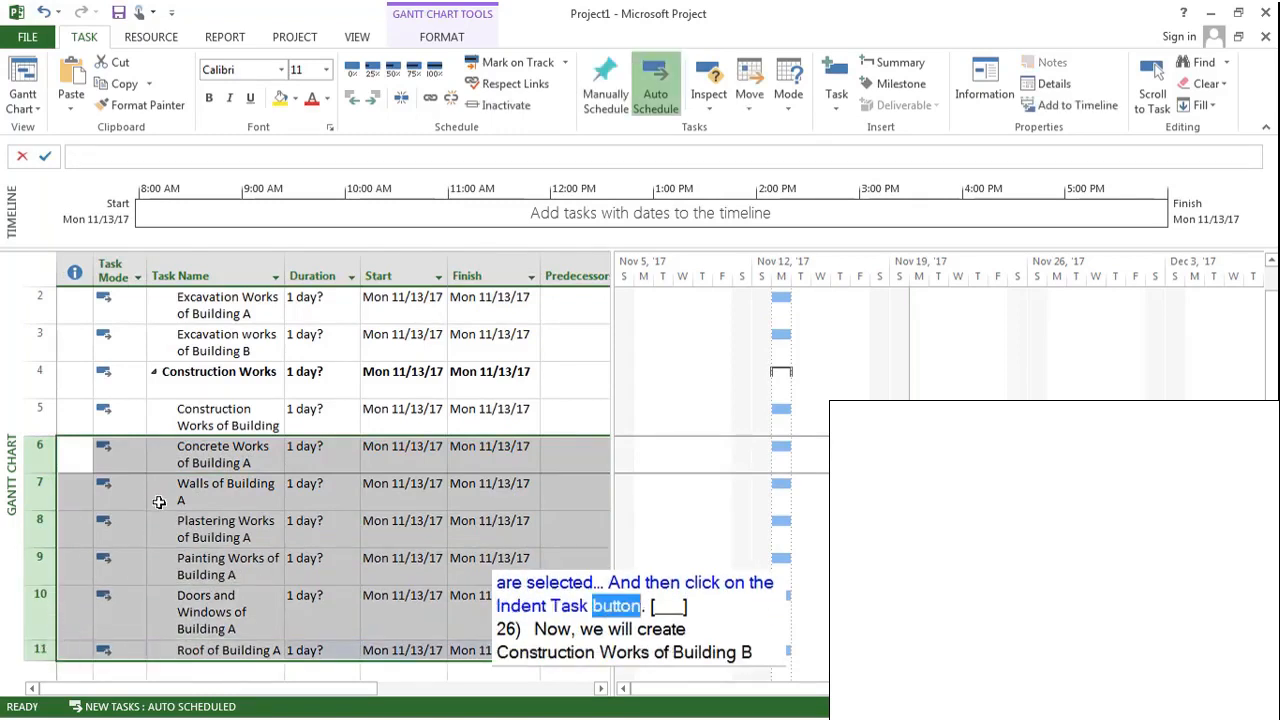
{"action": "left_click", "coordinate": [370, 97]}
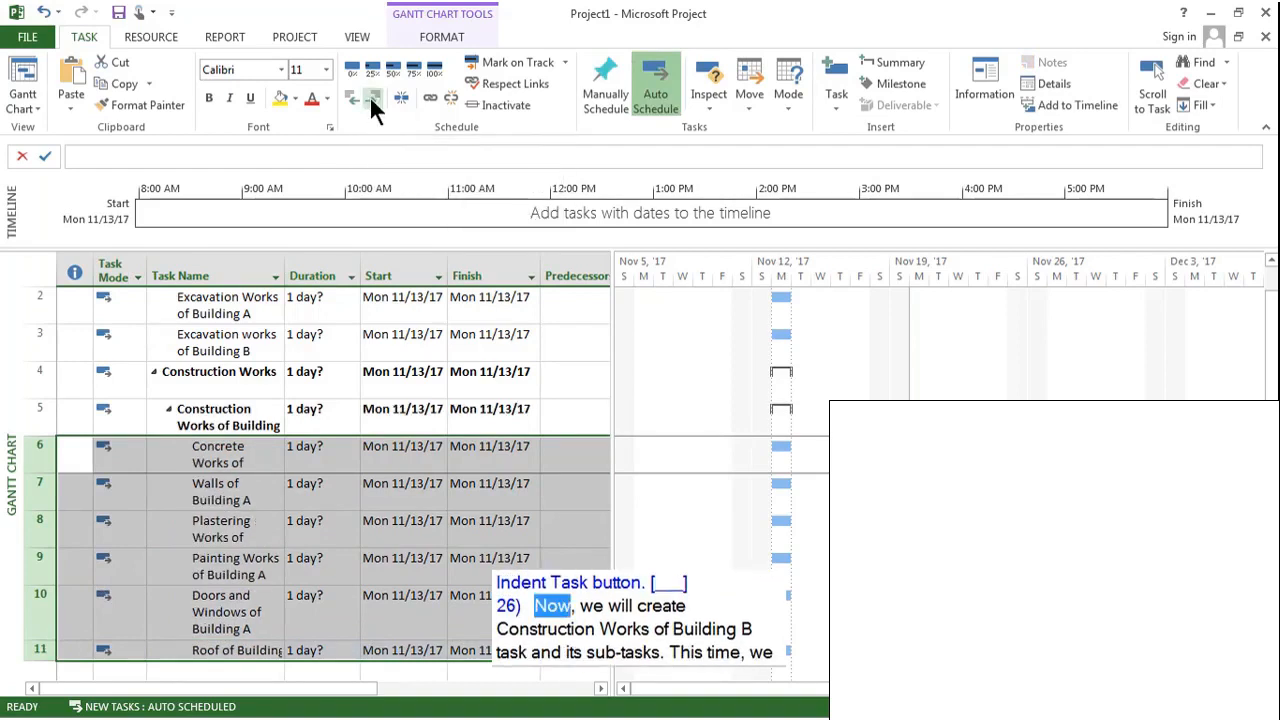
{"action": "scroll", "coordinate": [243, 527], "scroll_direction": "down", "scroll_amount": 1}
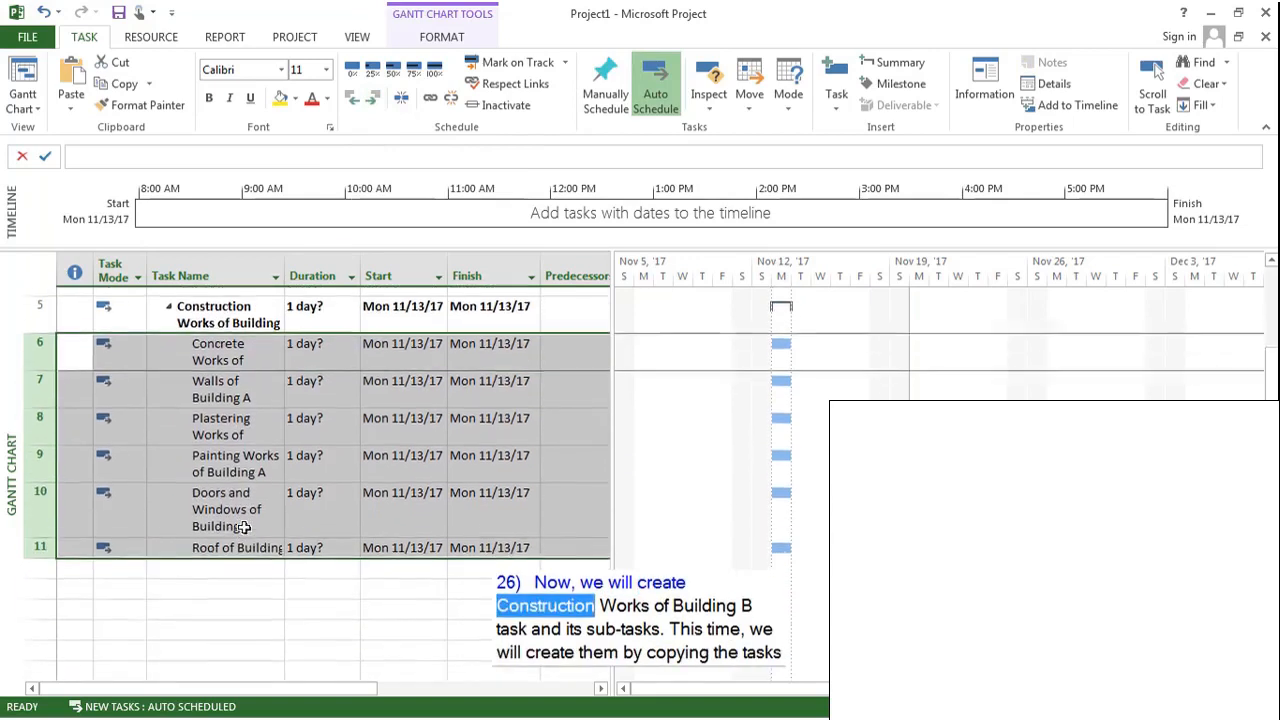
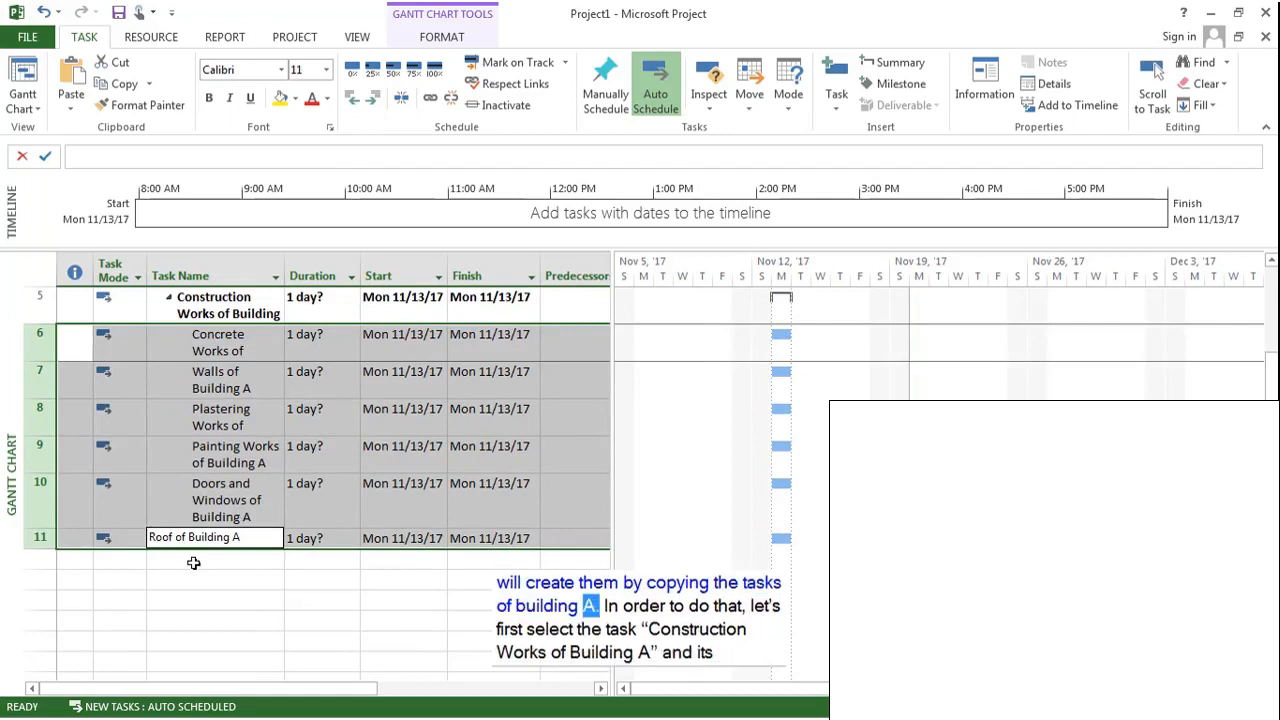
{"action": "left_click", "coordinate": [193, 563]}
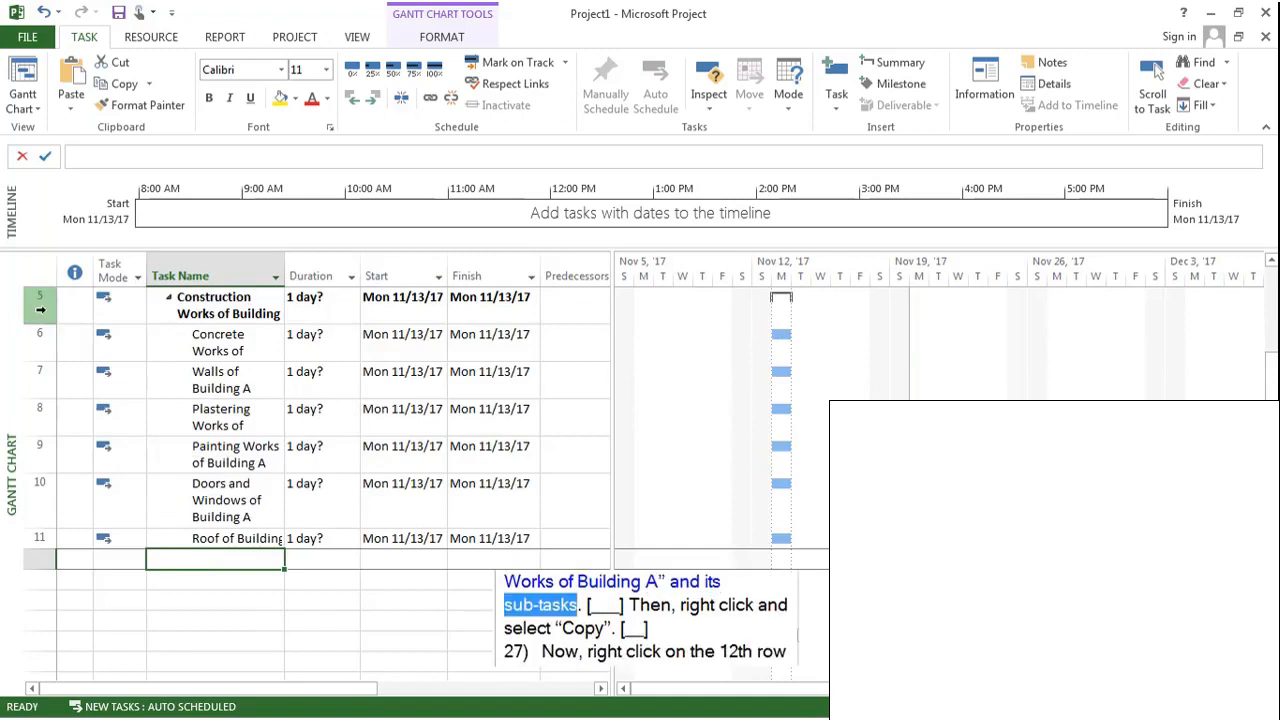
Copy Construction Works of Building A with all its subtasks, rows 5 to 11, and paste them starting at row 12.
{"action": "left_click_drag", "start_coordinate": [40, 310], "coordinate": [62, 538]}
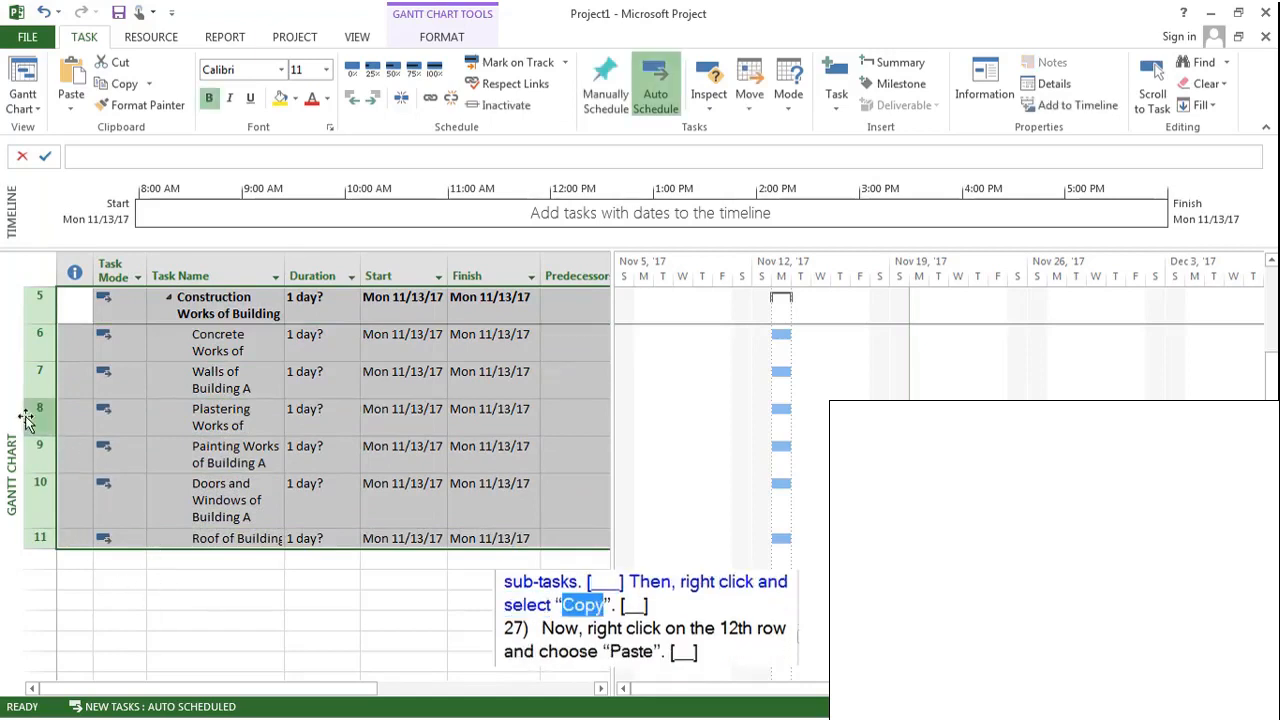
{"action": "right_click", "coordinate": [44, 324]}
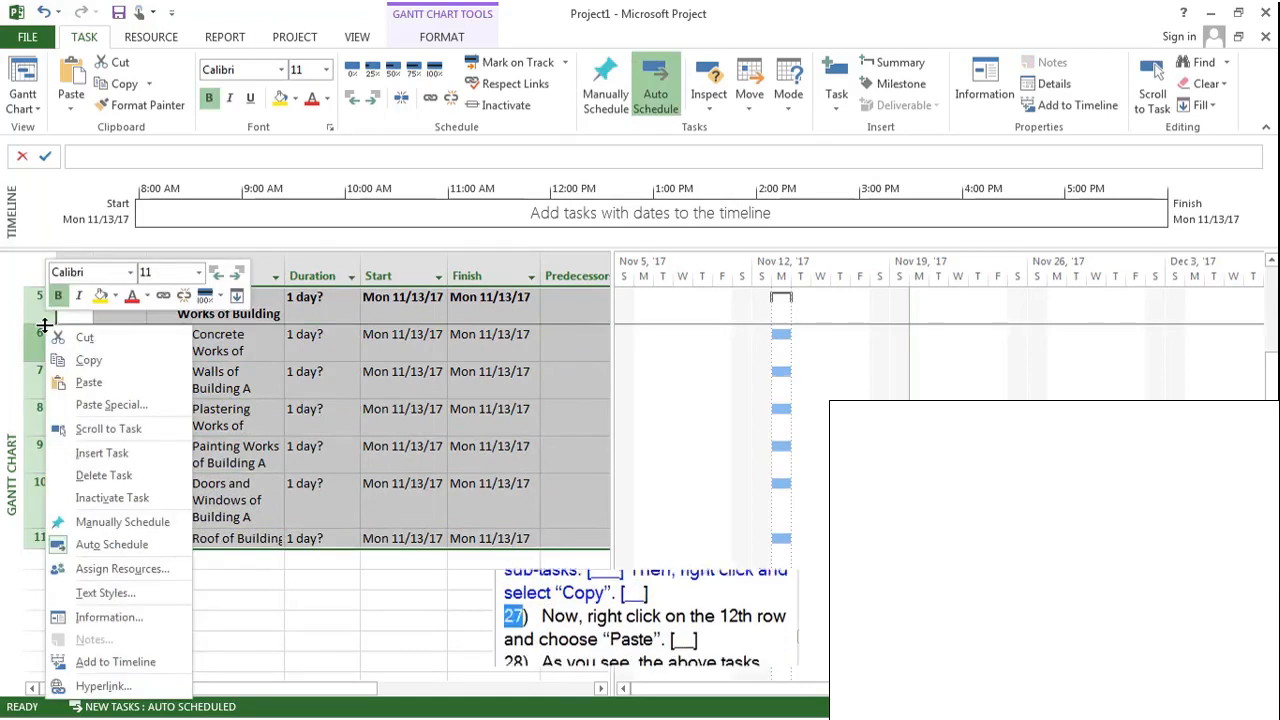
{"action": "left_click", "coordinate": [87, 361]}
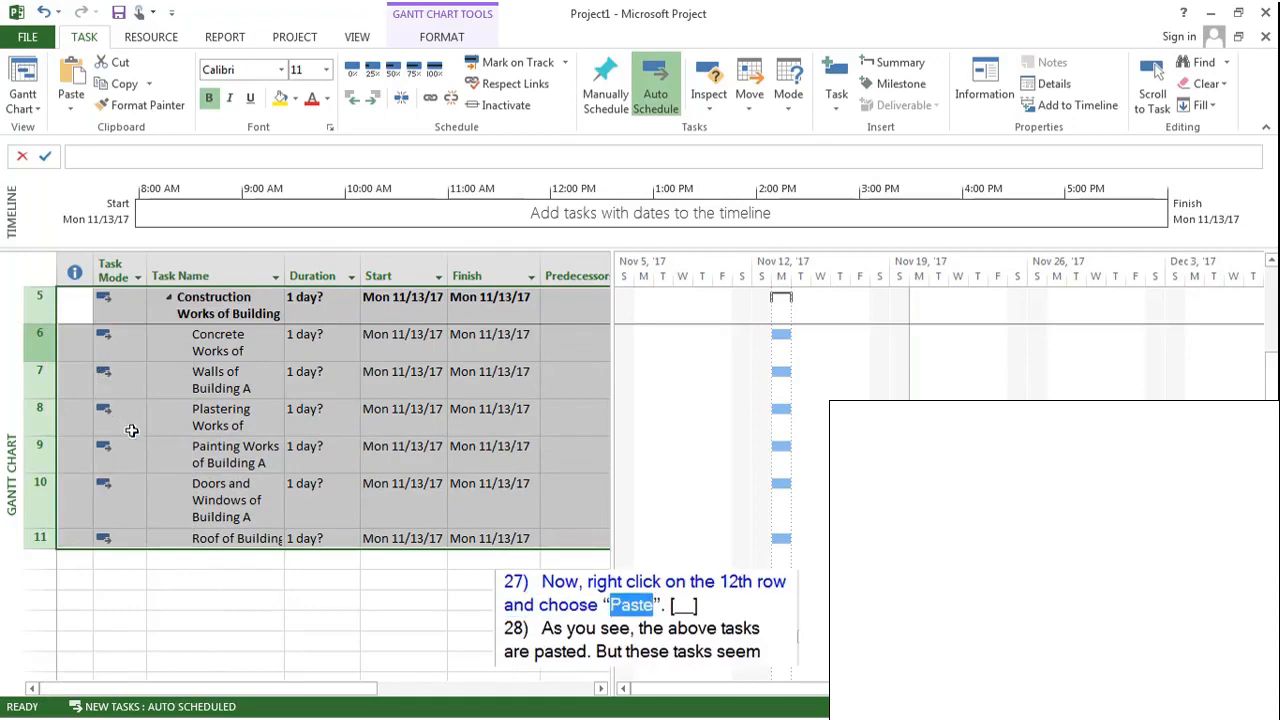
{"action": "right_click", "coordinate": [40, 558]}
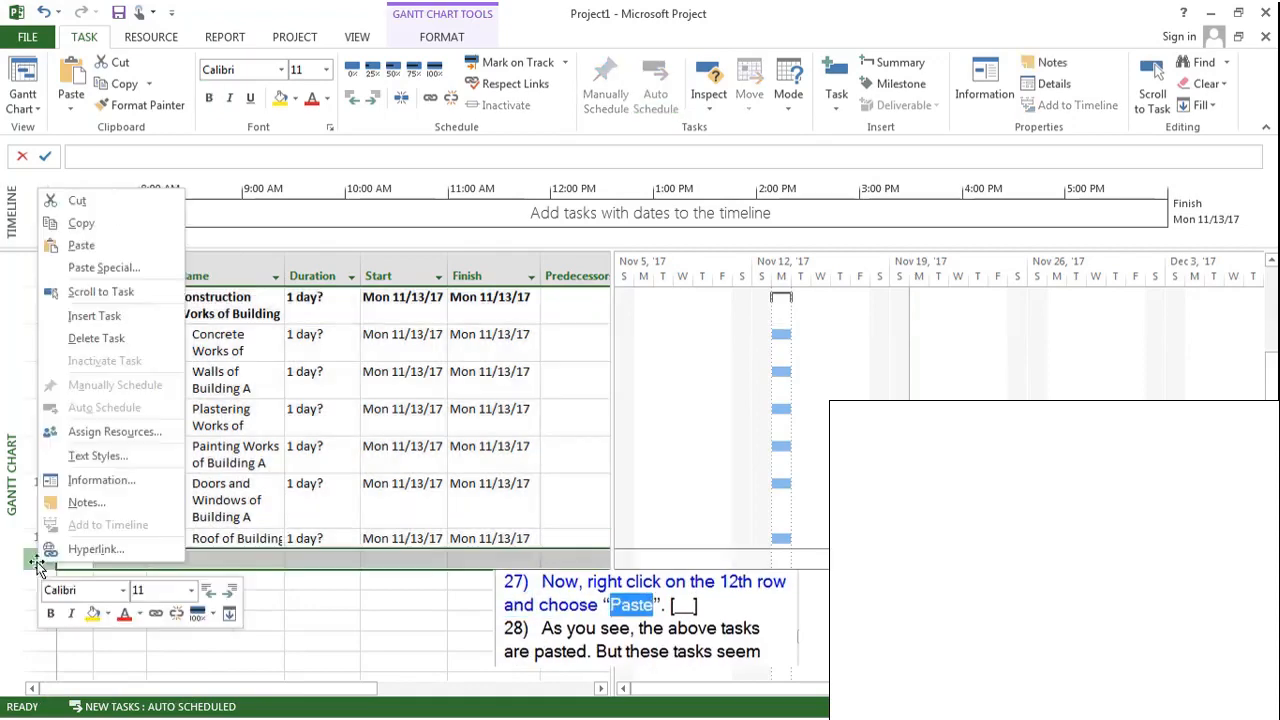
{"action": "left_click", "coordinate": [81, 245]}
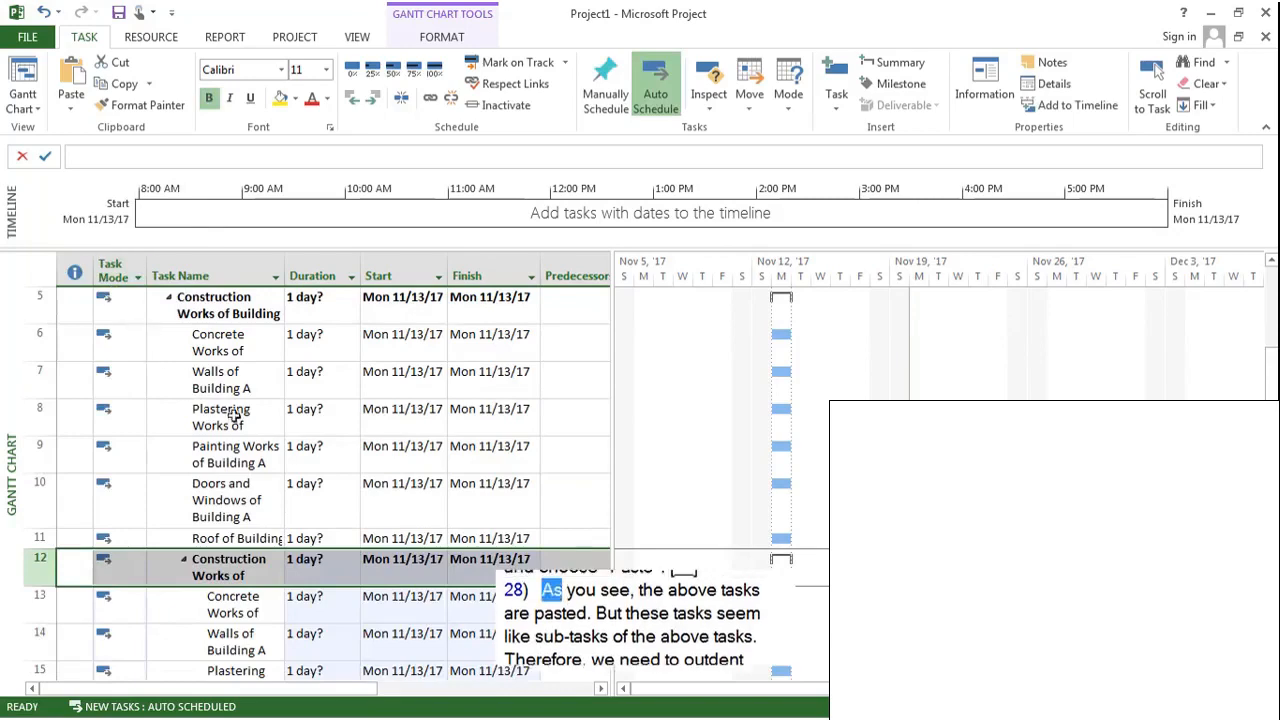
Outdent the pasted tasks in rows 12 to 18 together by one level.
{"action": "scroll", "coordinate": [262, 402], "scroll_direction": "down", "scroll_amount": 1}
{"action": "scroll", "coordinate": [264, 398], "scroll_direction": "down", "scroll_amount": 1}
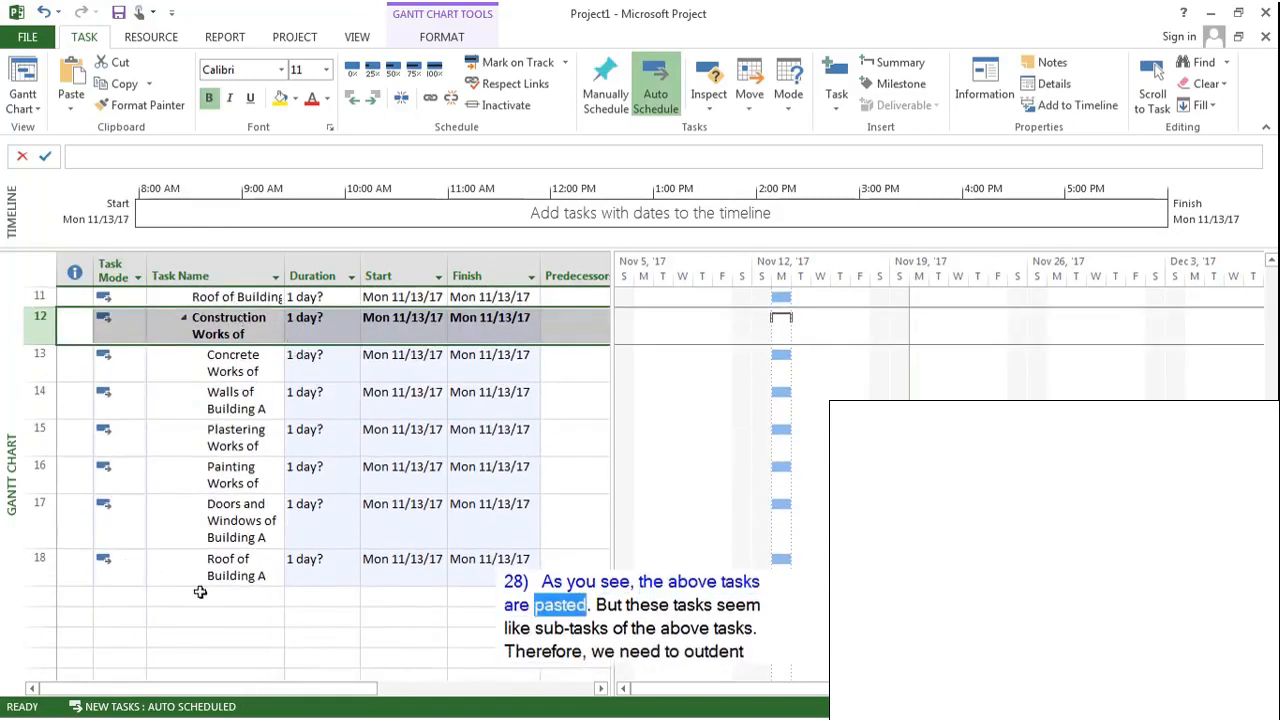
{"action": "scroll", "coordinate": [216, 422], "scroll_direction": "up", "scroll_amount": 1}
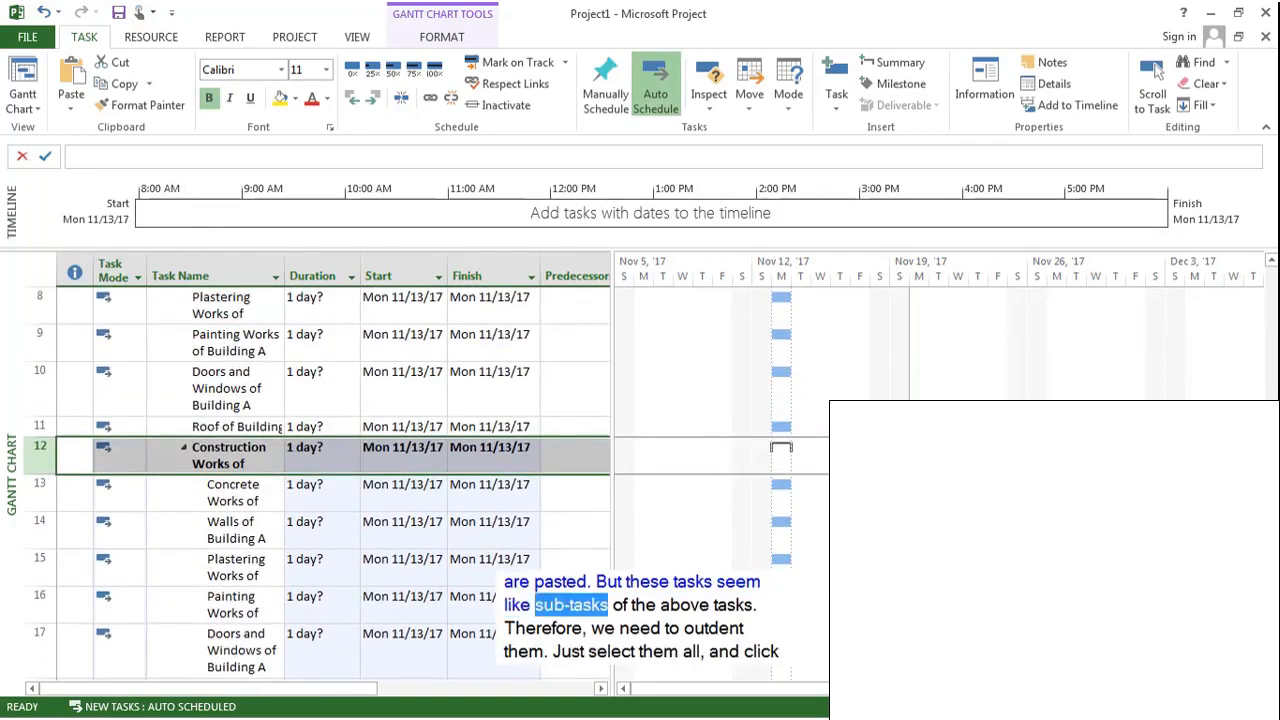
{"action": "scroll", "coordinate": [320, 470], "scroll_direction": "down", "scroll_amount": 3}
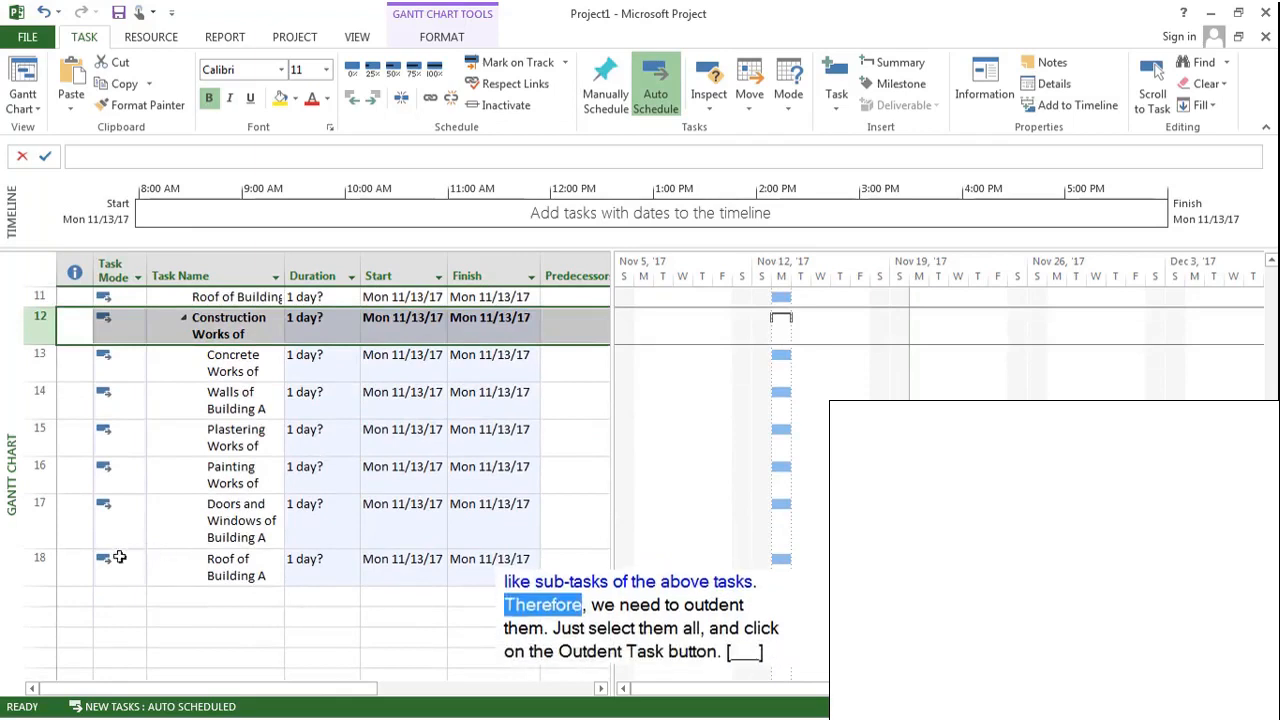
{"action": "left_click", "coordinate": [40, 330]}
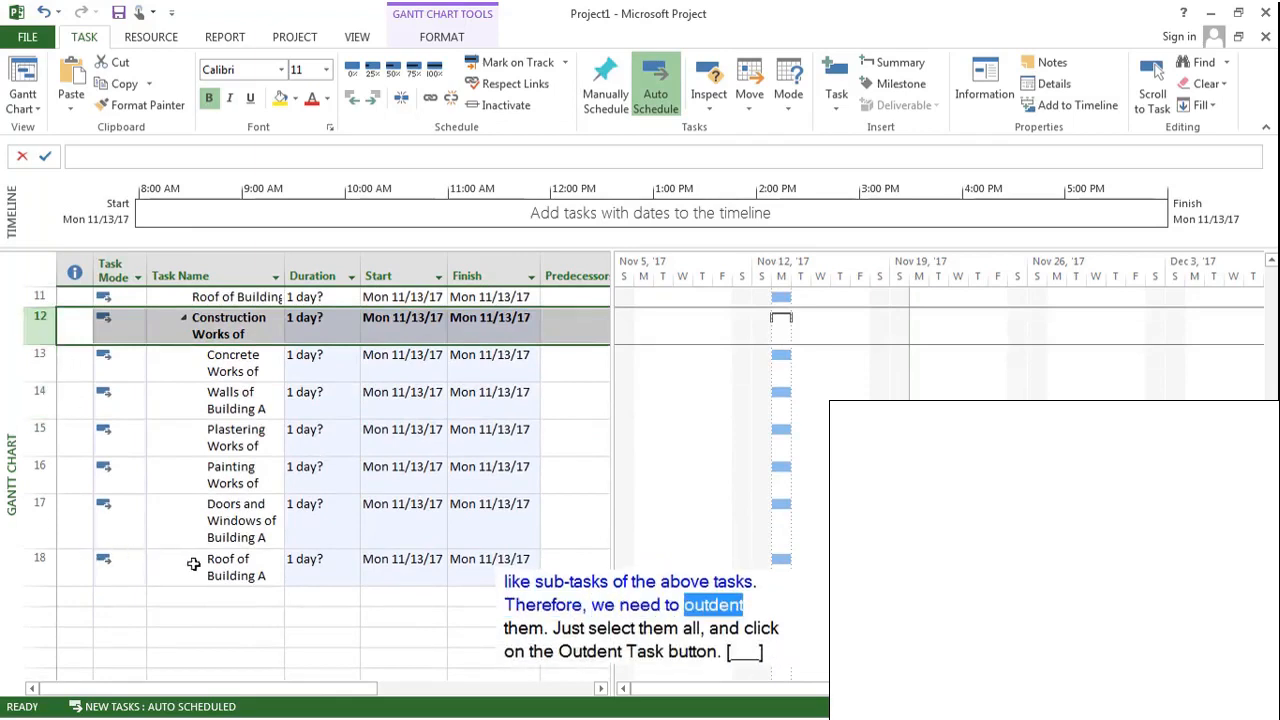
{"action": "left_click", "coordinate": [33, 328]}
{"action": "left_click_drag", "start_coordinate": [33, 328], "coordinate": [36, 570]}
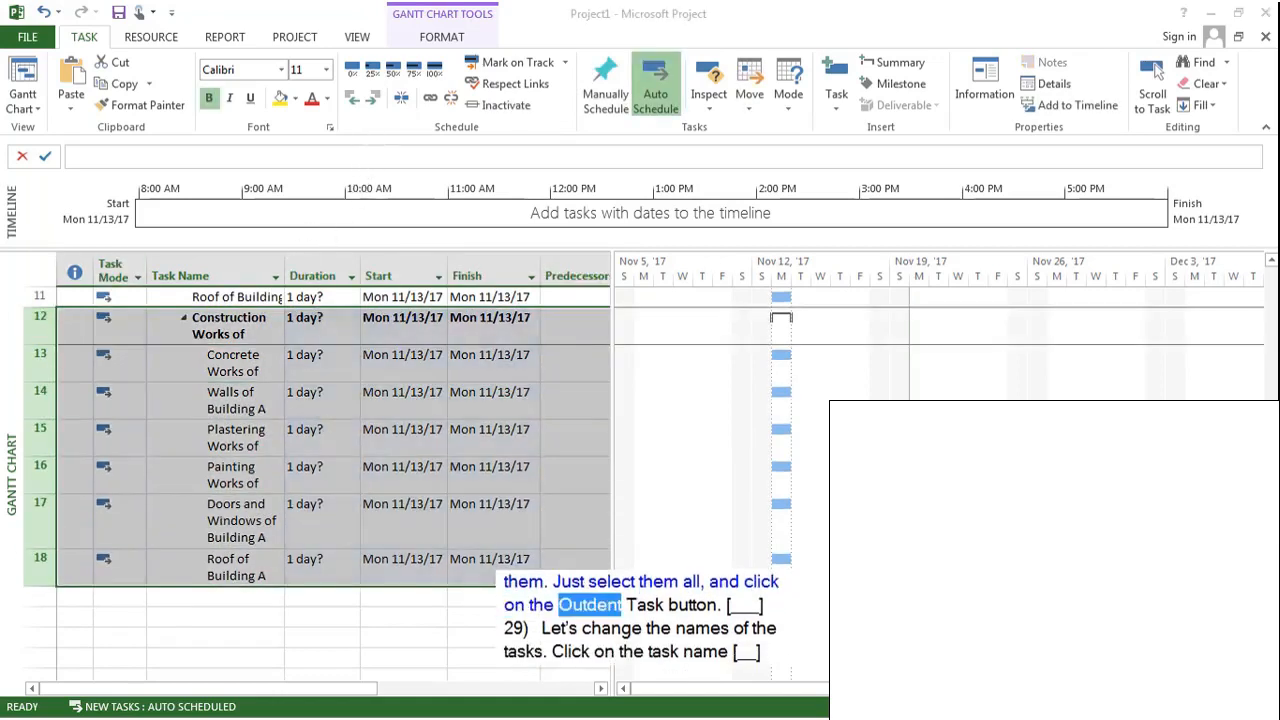
{"action": "left_click", "coordinate": [350, 94]}
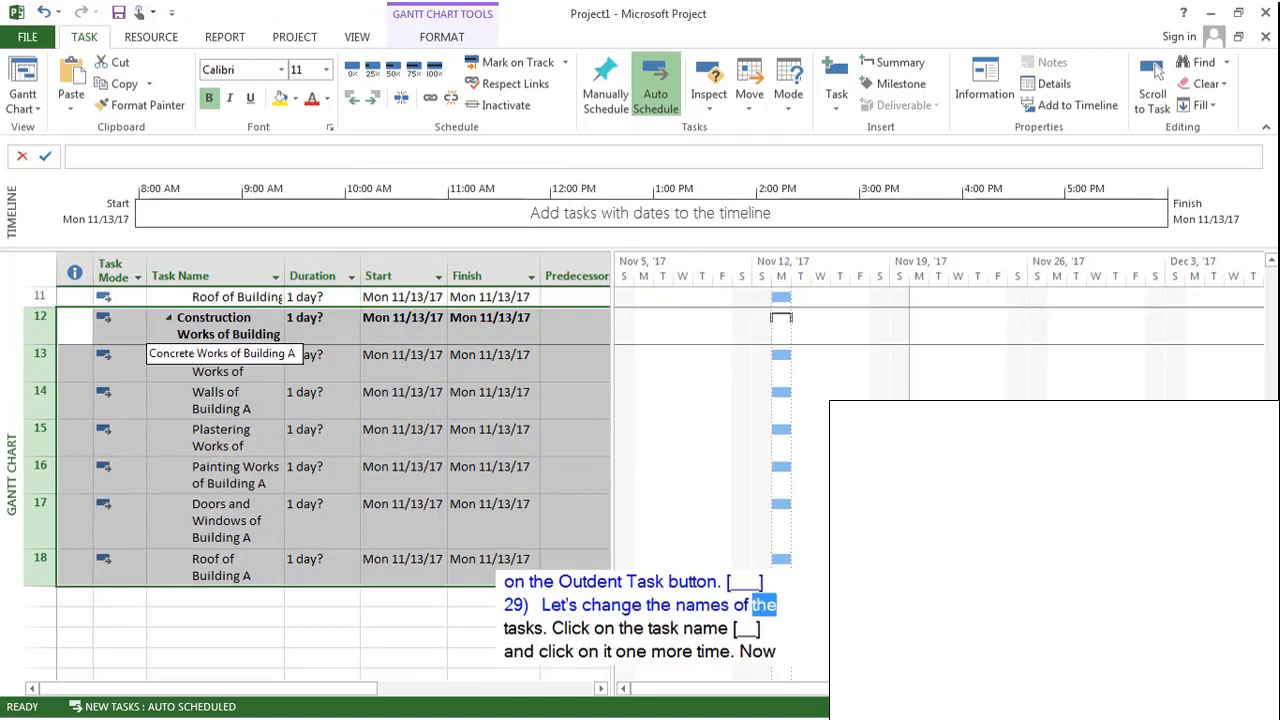
Select the name of the pasted Construction Works of Building A task in row 12 for editing.
{"action": "left_click", "coordinate": [283, 334]}
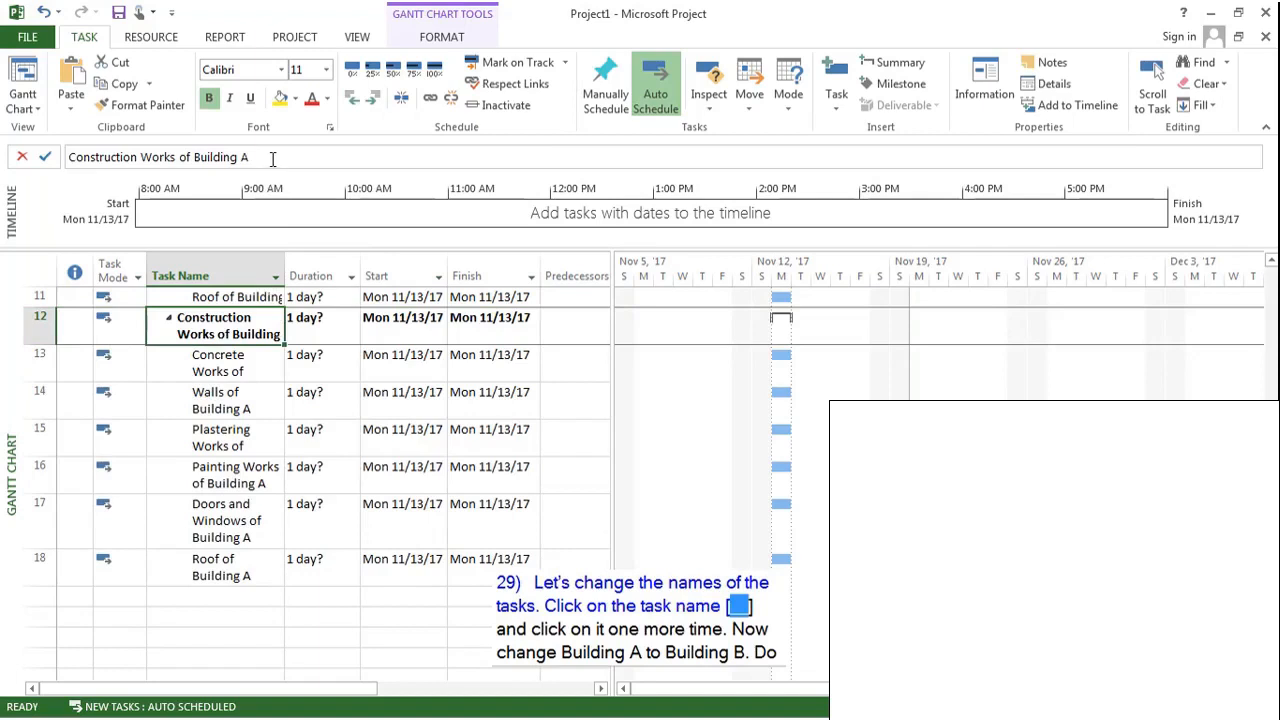
Rename task 12 to "Construction Works of Building B" and task 13 to "Concrete Works of Building B".
{"action": "left_click", "coordinate": [268, 335]}
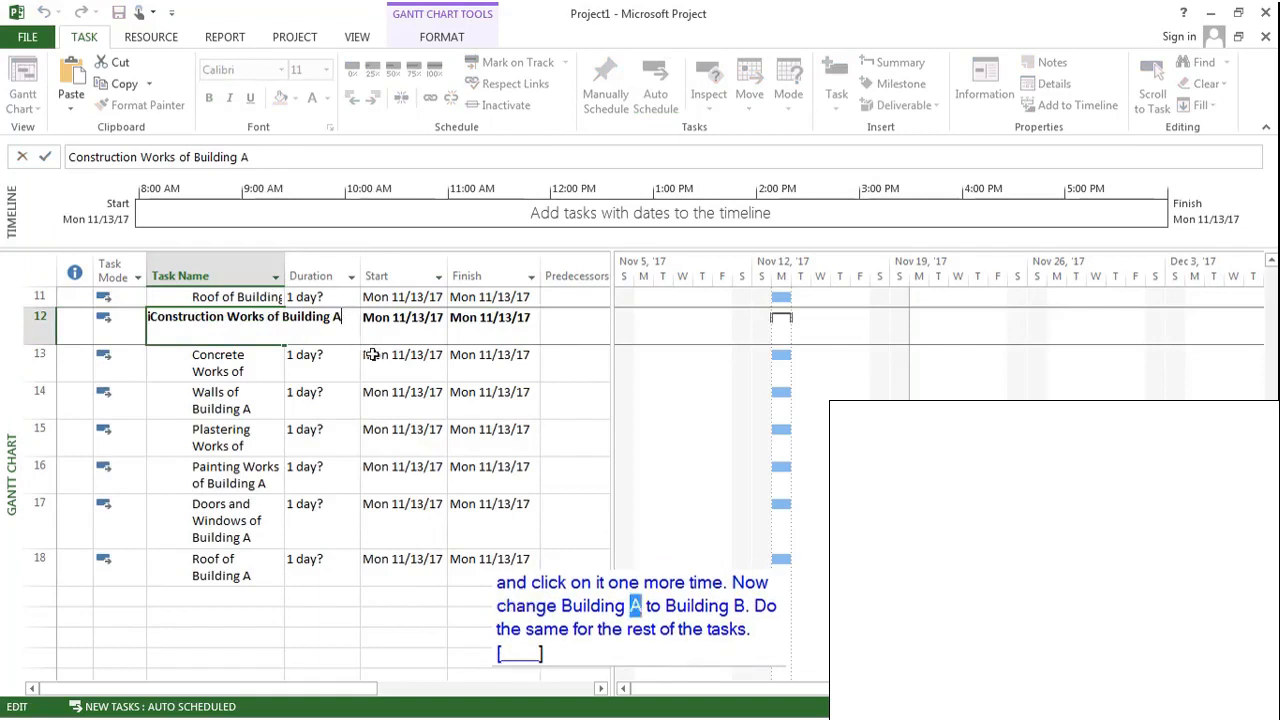
{"action": "key", "text": "BackSpace"}
{"action": "type", "text": "B"}
{"action": "key", "text": "Return"}
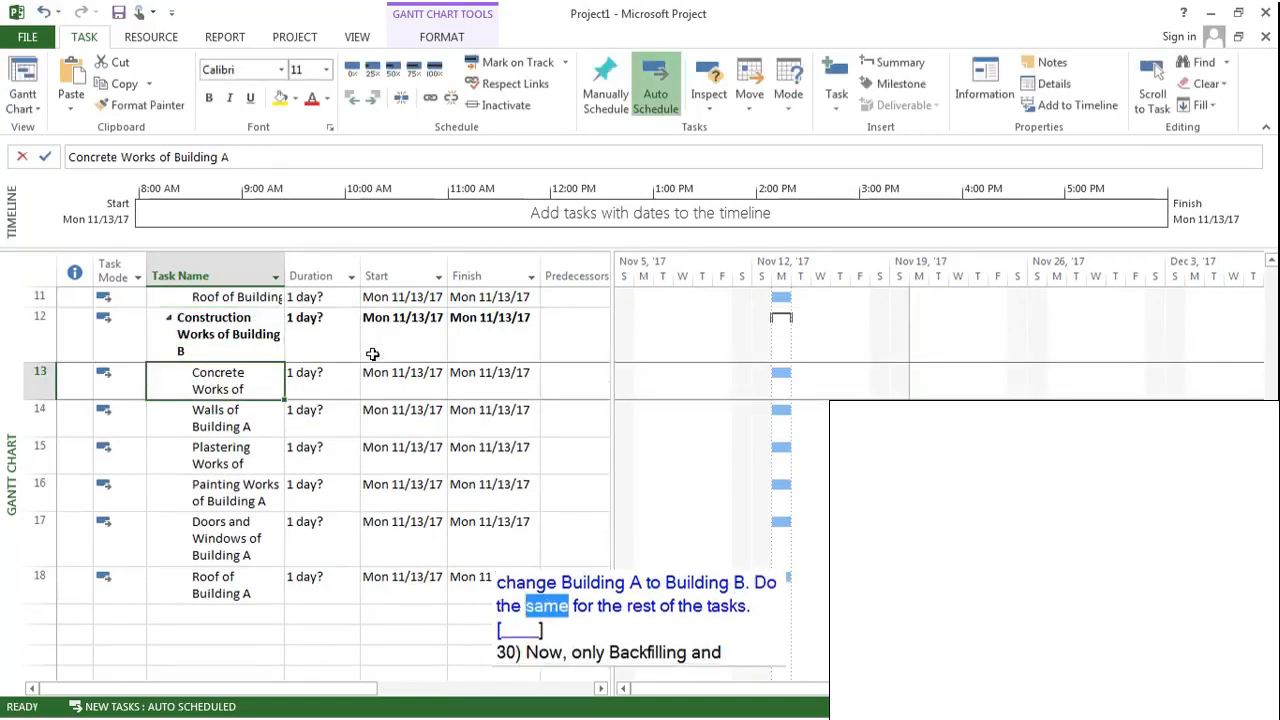
{"action": "left_click", "coordinate": [261, 382]}
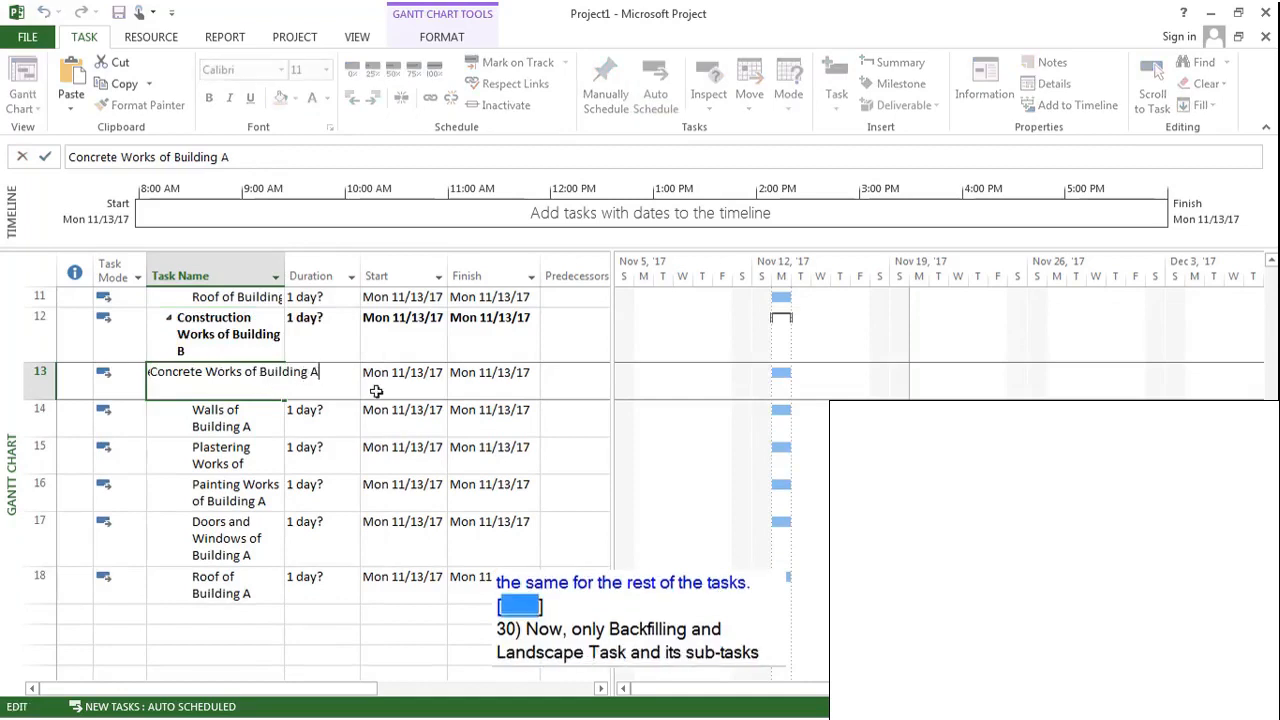
{"action": "key", "text": "Return"}
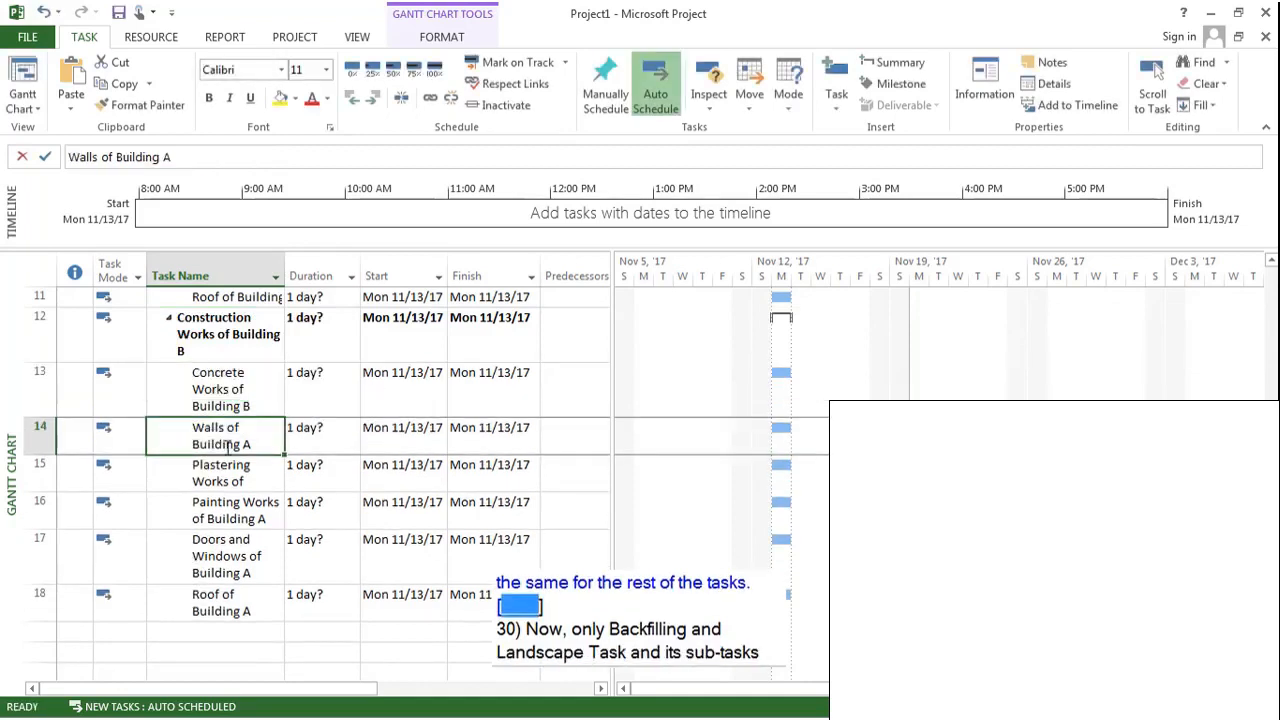
Rename task 14 to "Walls of Building B" and task 15 to "Plastering Works of Building B".
{"action": "left_click", "coordinate": [266, 447]}
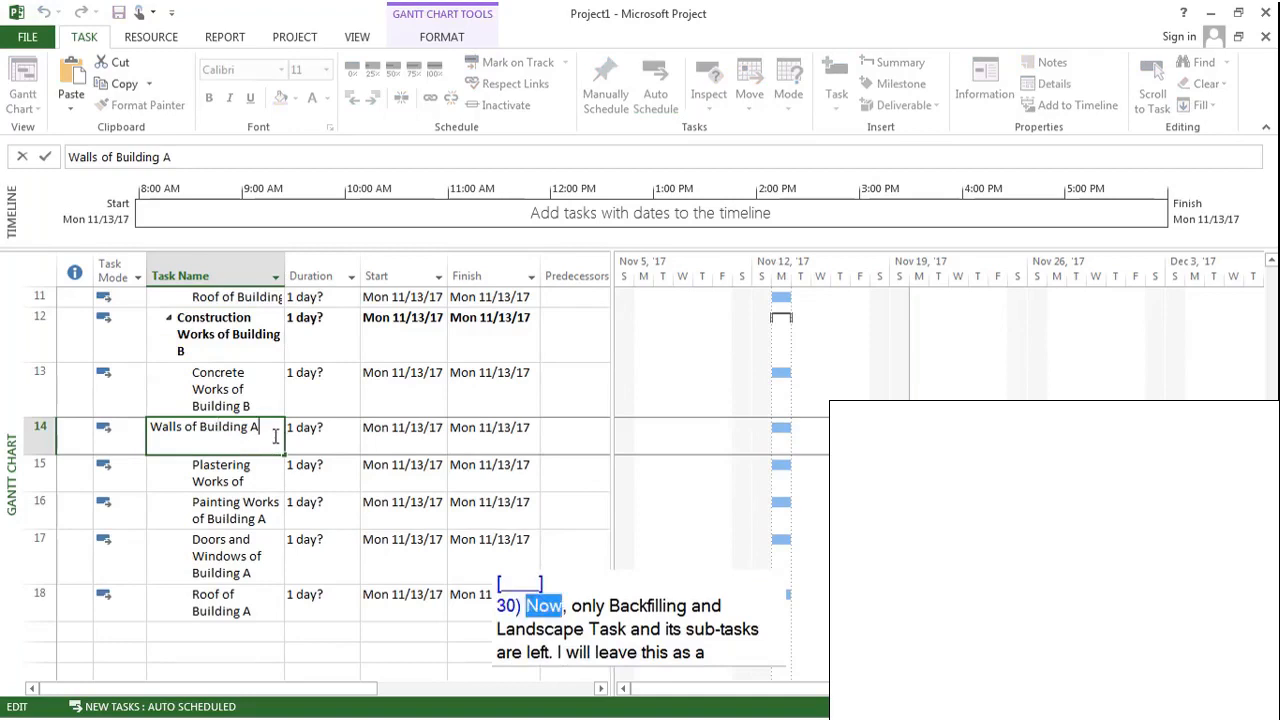
{"action": "key", "text": "BackSpace"}
{"action": "type", "text": "B"}
{"action": "key", "text": "Return"}
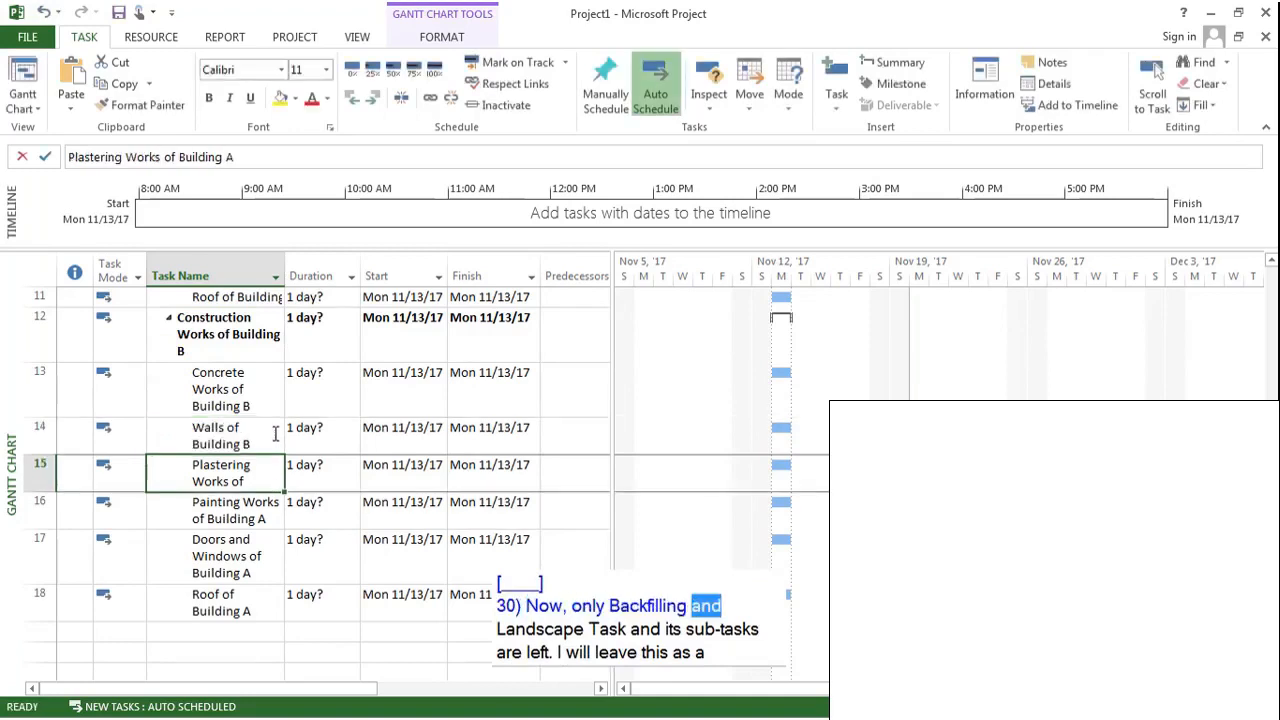
{"action": "left_click", "coordinate": [270, 480]}
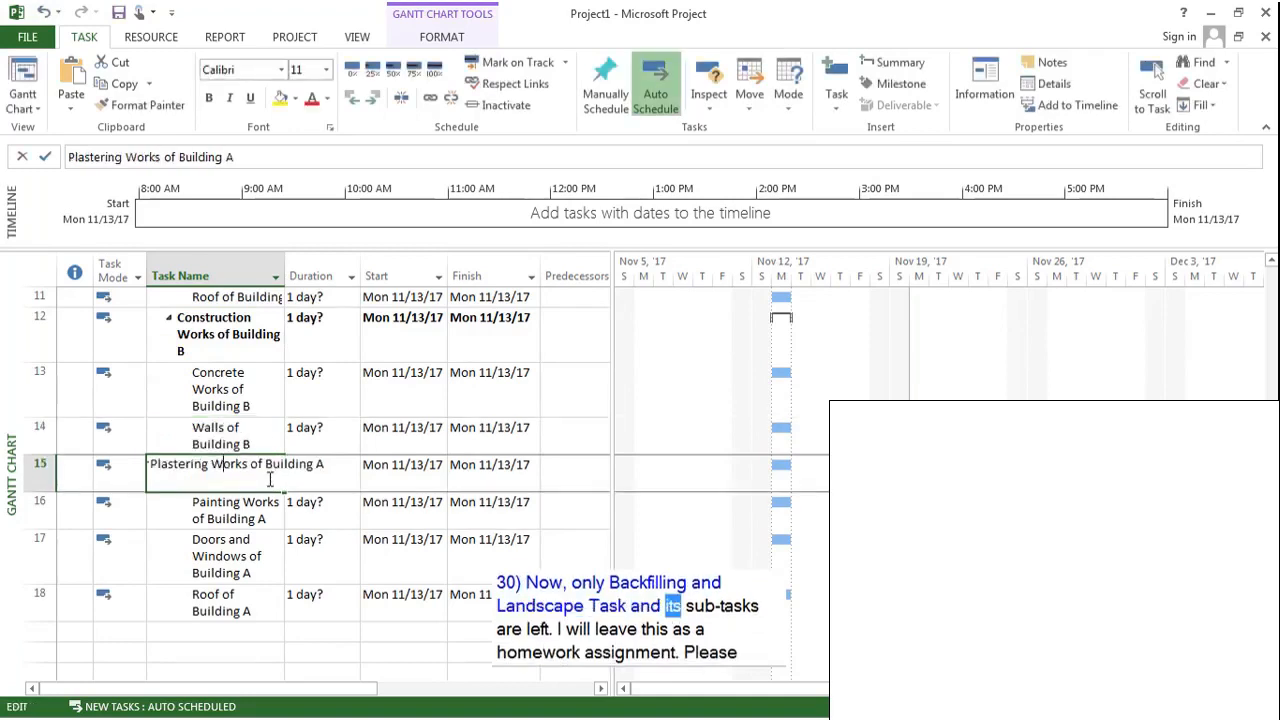
{"action": "key", "text": "BackSpace"}
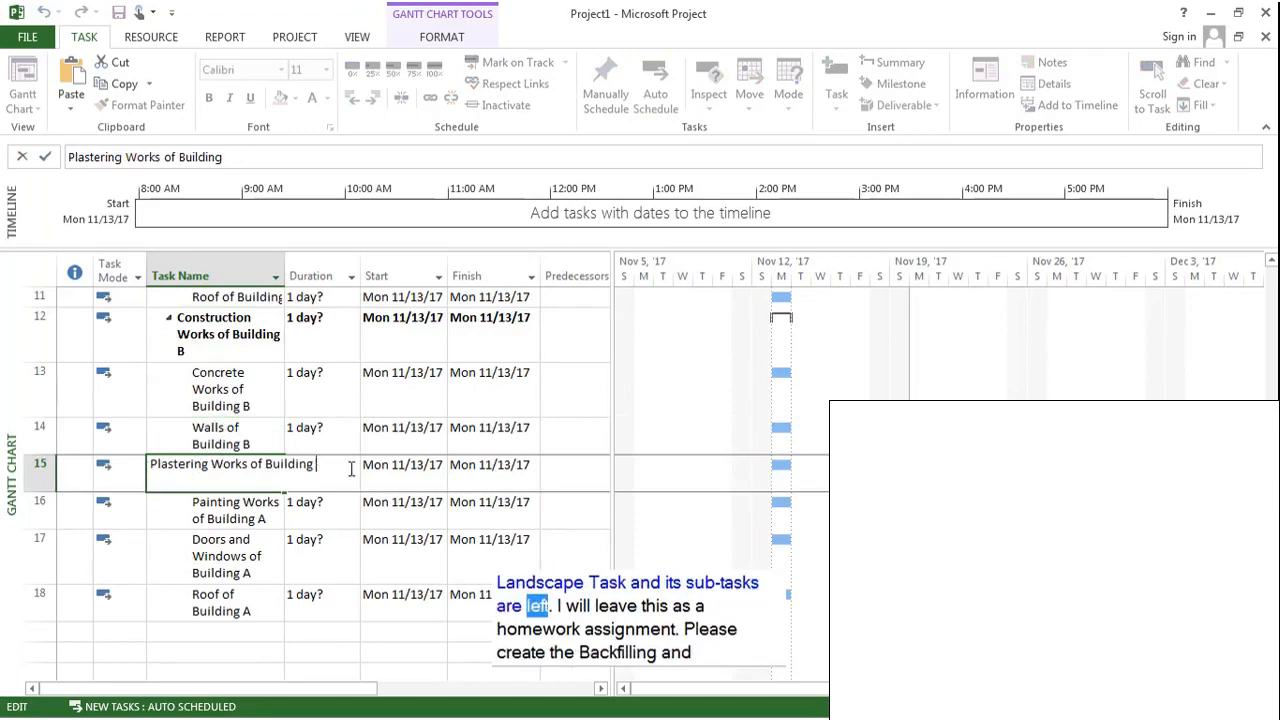
{"action": "type", "text": "B"}
{"action": "key", "text": "Return"}
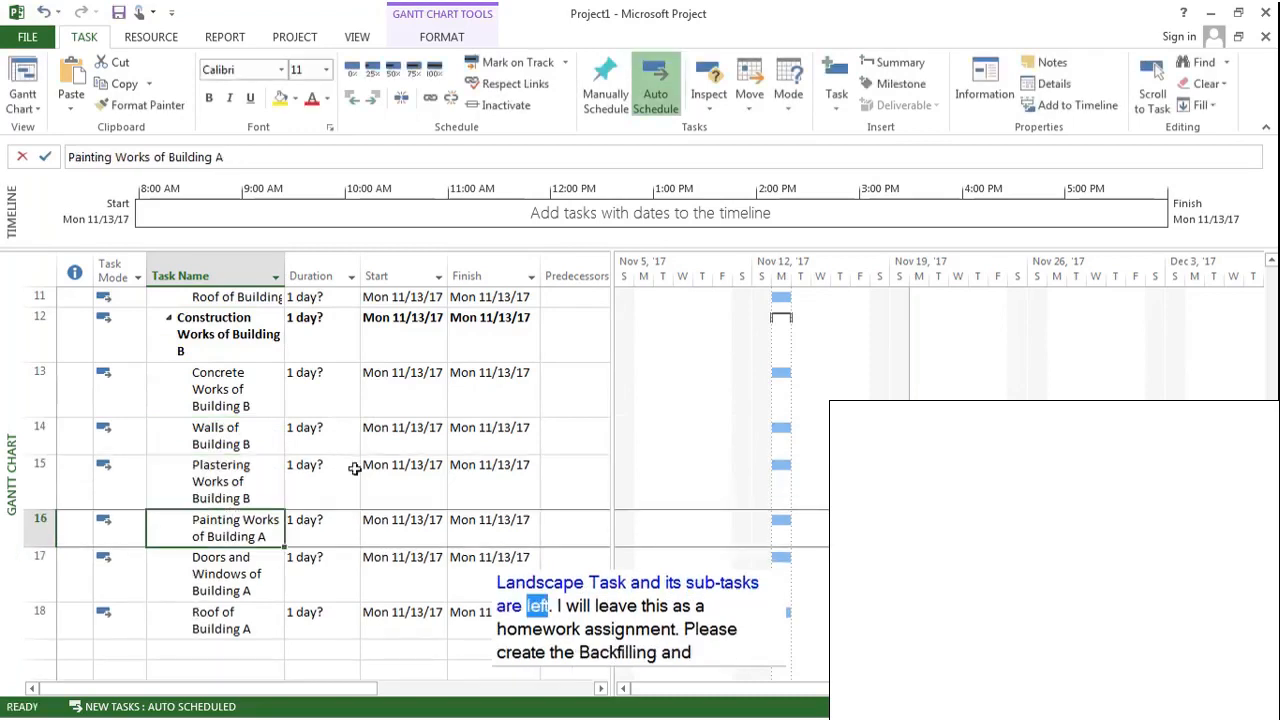
Rename task 16 to "Painting Works of Building B" and task 17 to "Doors and Windows of Building B".
{"action": "left_click", "coordinate": [277, 535]}
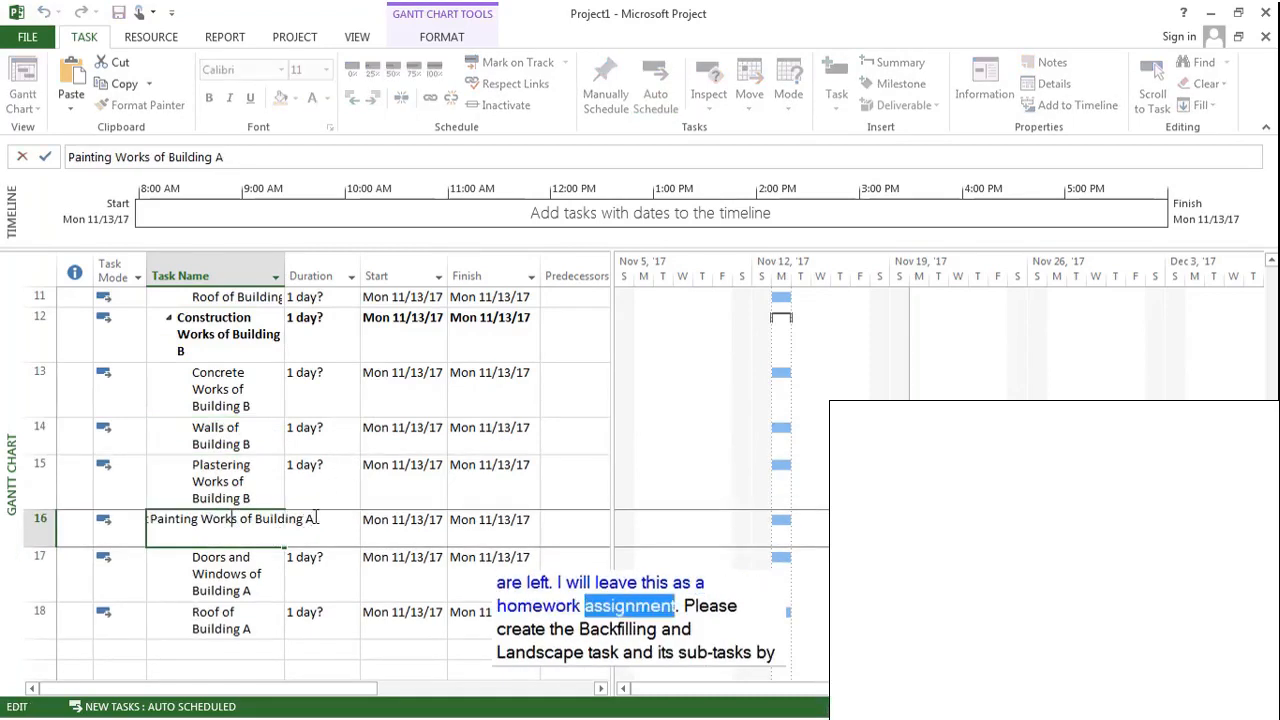
{"action": "type", "text": "B"}
{"action": "key", "text": "Return"}
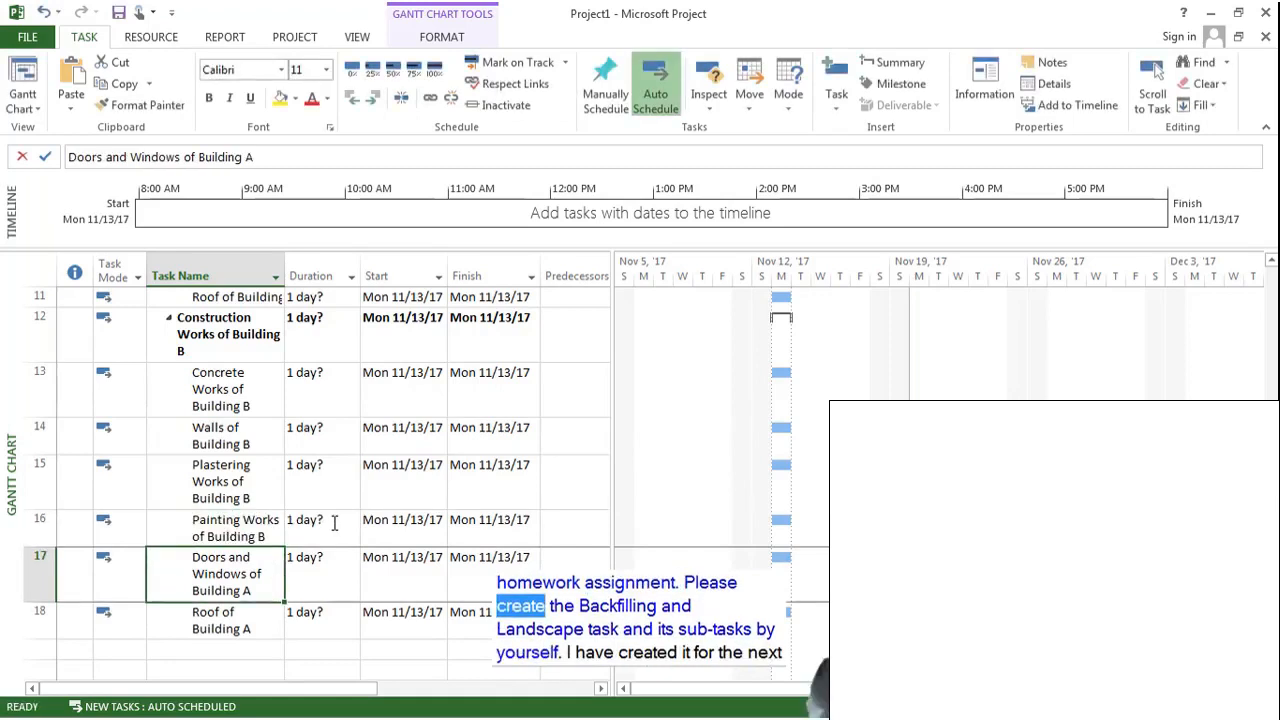
{"action": "left_click", "coordinate": [270, 587]}
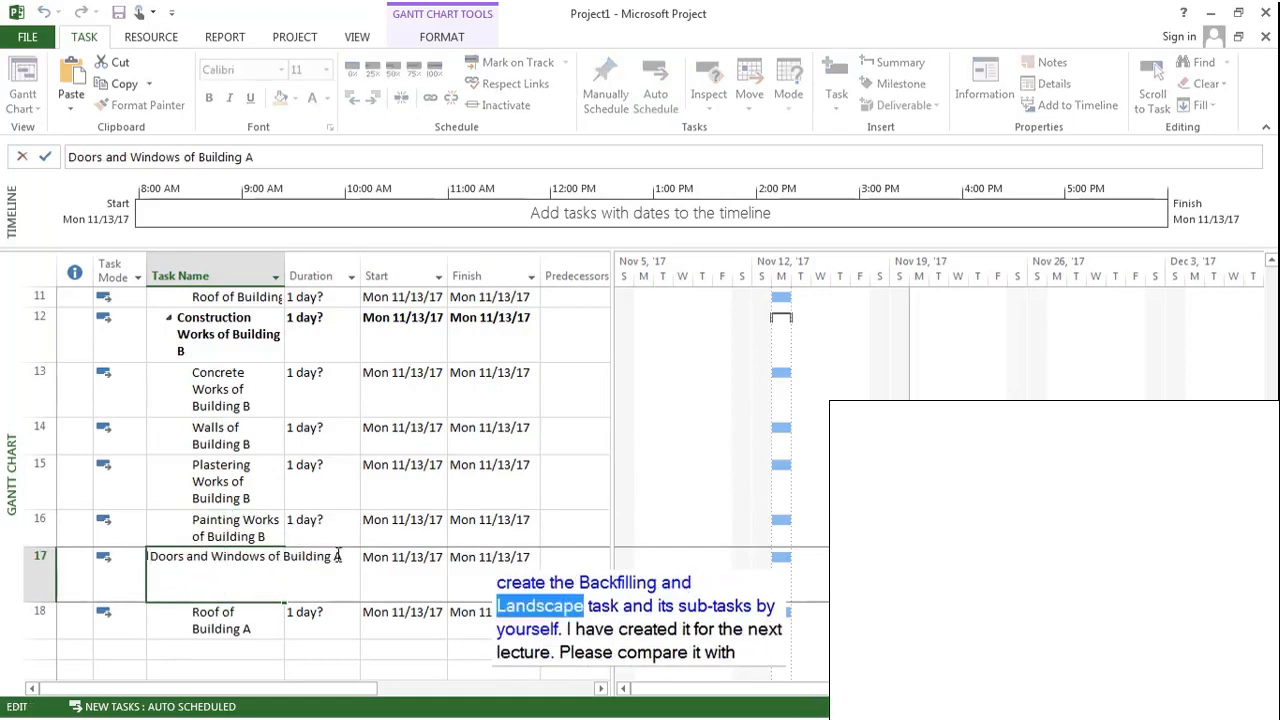
{"action": "key", "text": "BackSpace"}
{"action": "type", "text": "B"}
{"action": "key", "text": "Return"}
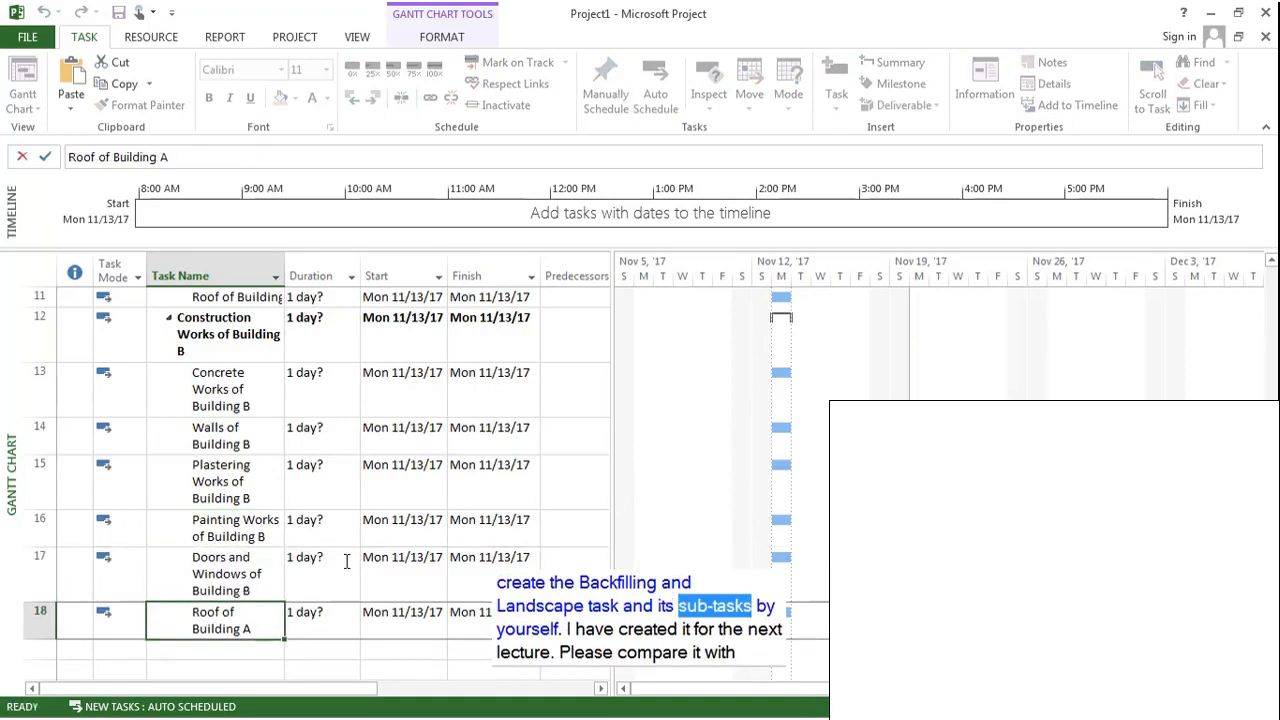
Rename task 18 to "Roof of Building B".
{"action": "left_click", "coordinate": [255, 625]}
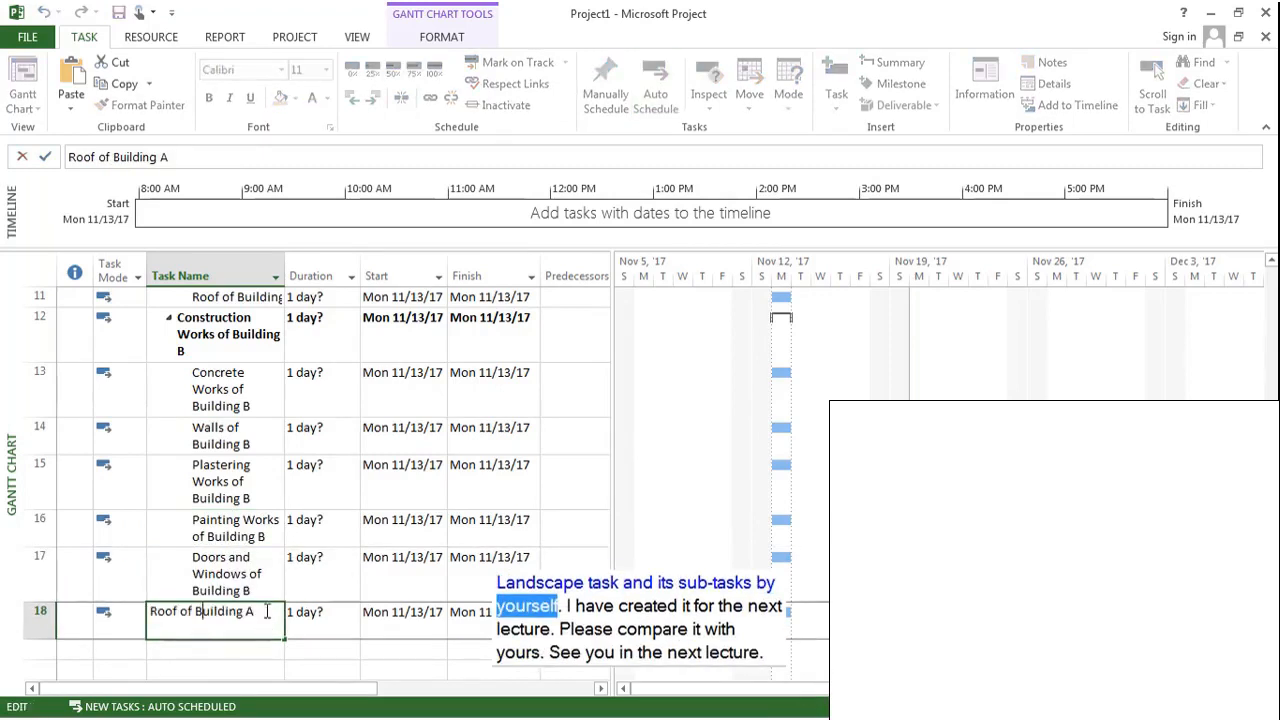
{"action": "key", "text": "BackSpace"}
{"action": "type", "text": "B"}
{"action": "key", "text": "Return"}
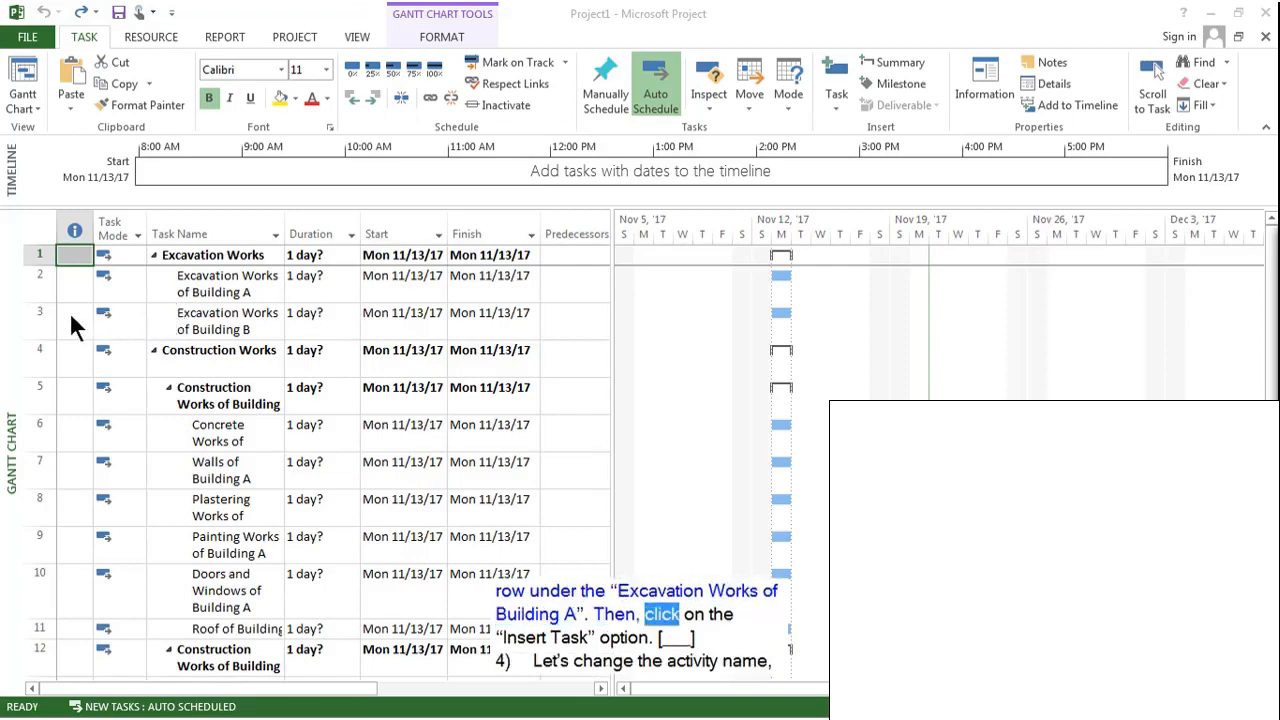
Insert a task directly above "Excavation Works of Building B" and name it "Excavation Work of Building A".
{"action": "right_click", "coordinate": [38, 312]}
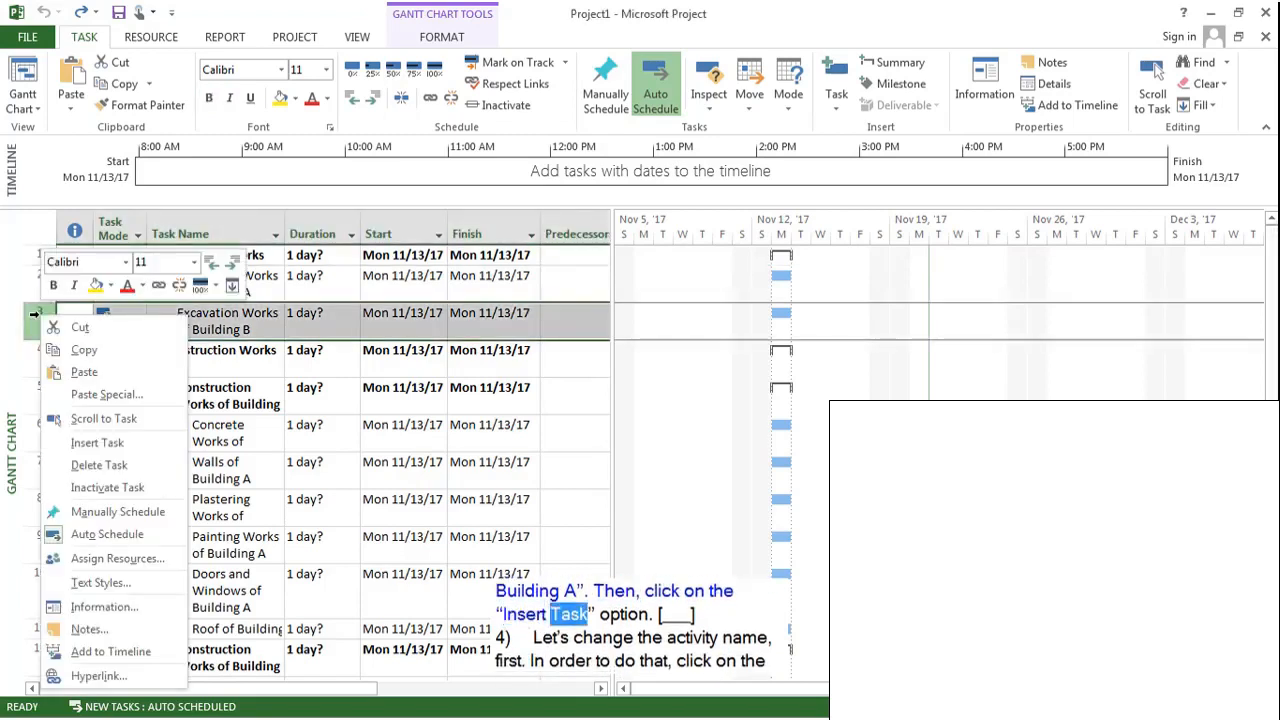
{"action": "left_click", "coordinate": [99, 442]}
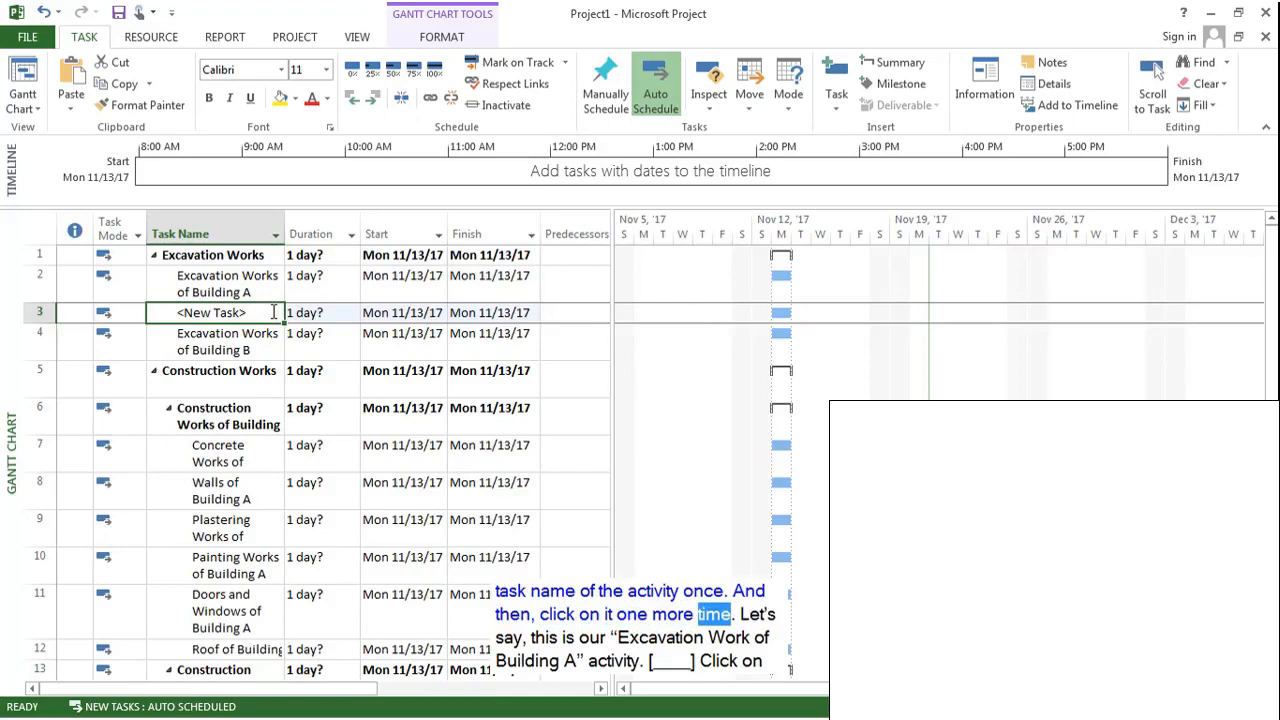
{"action": "left_click", "coordinate": [273, 312]}
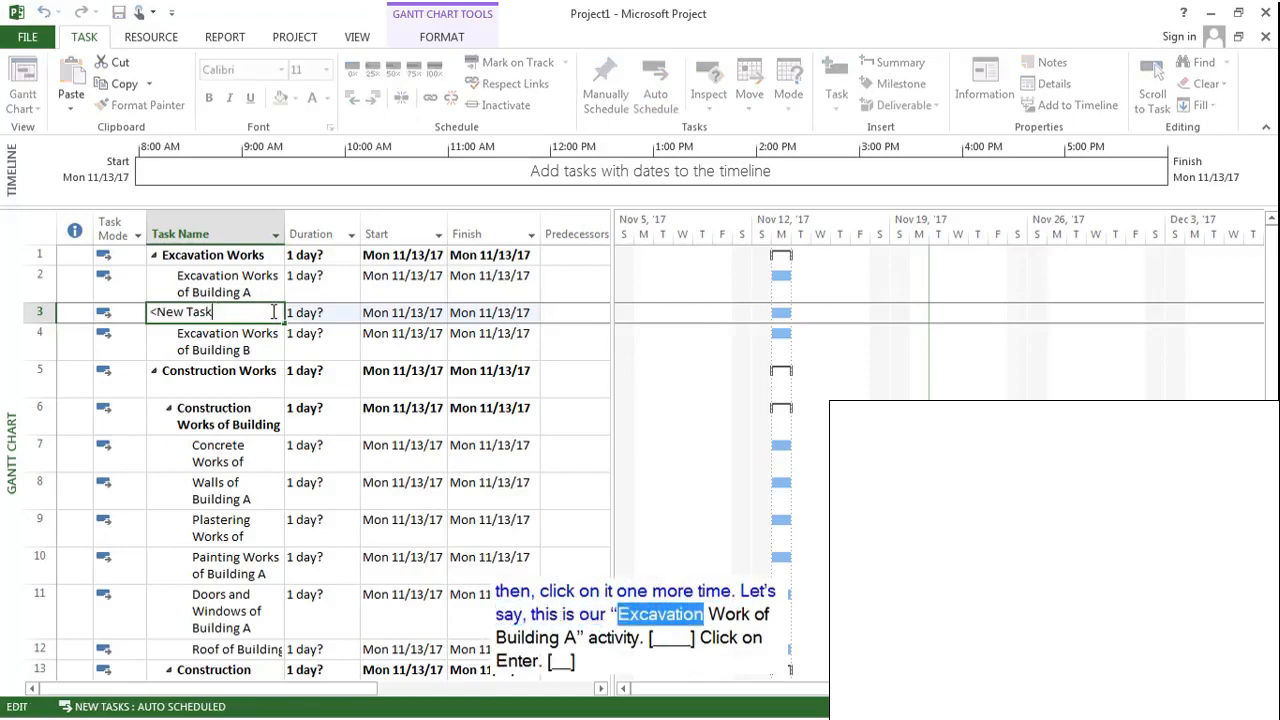
{"action": "key", "text": "BackSpace"}
{"action": "key", "text": "BackSpace"}
{"action": "key", "text": "BackSpace"}
{"action": "key", "text": "BackSpace"}
{"action": "key", "text": "BackSpace"}
{"action": "key", "text": "BackSpace"}
{"action": "key", "text": "BackSpace"}
{"action": "key", "text": "BackSpace"}
{"action": "key", "text": "BackSpace"}
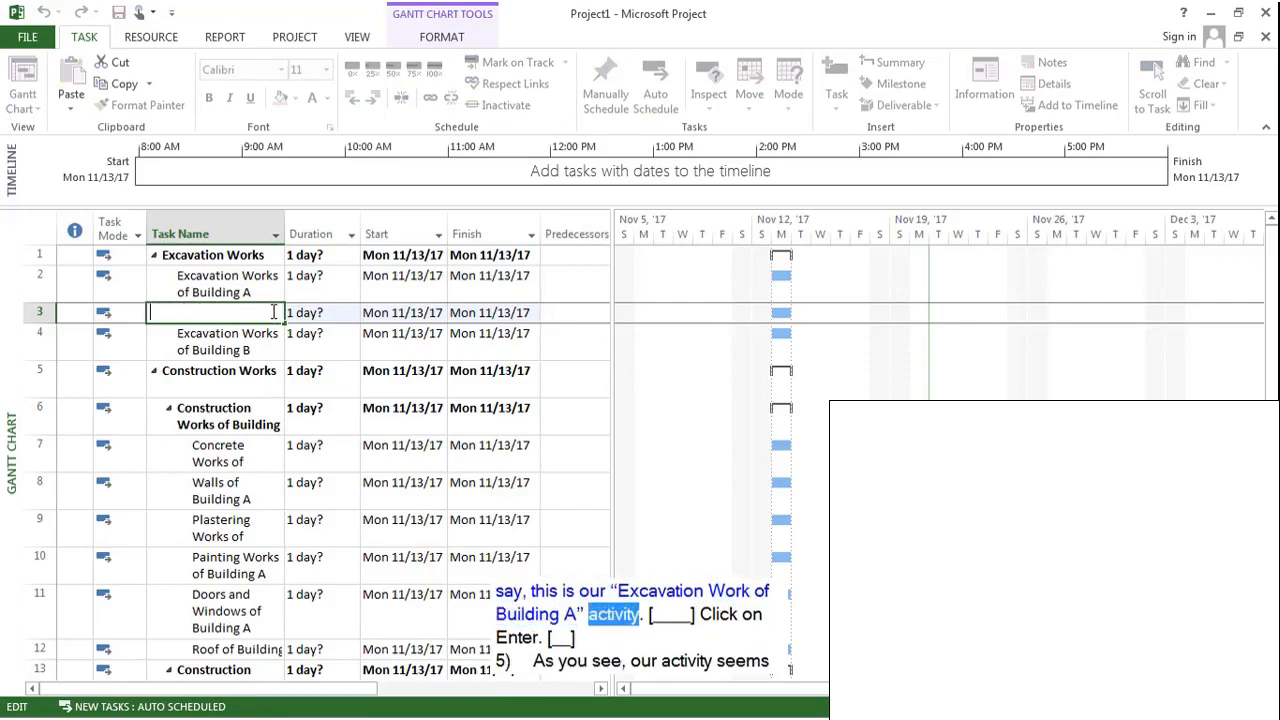
{"action": "type", "text": "Excavatio"}
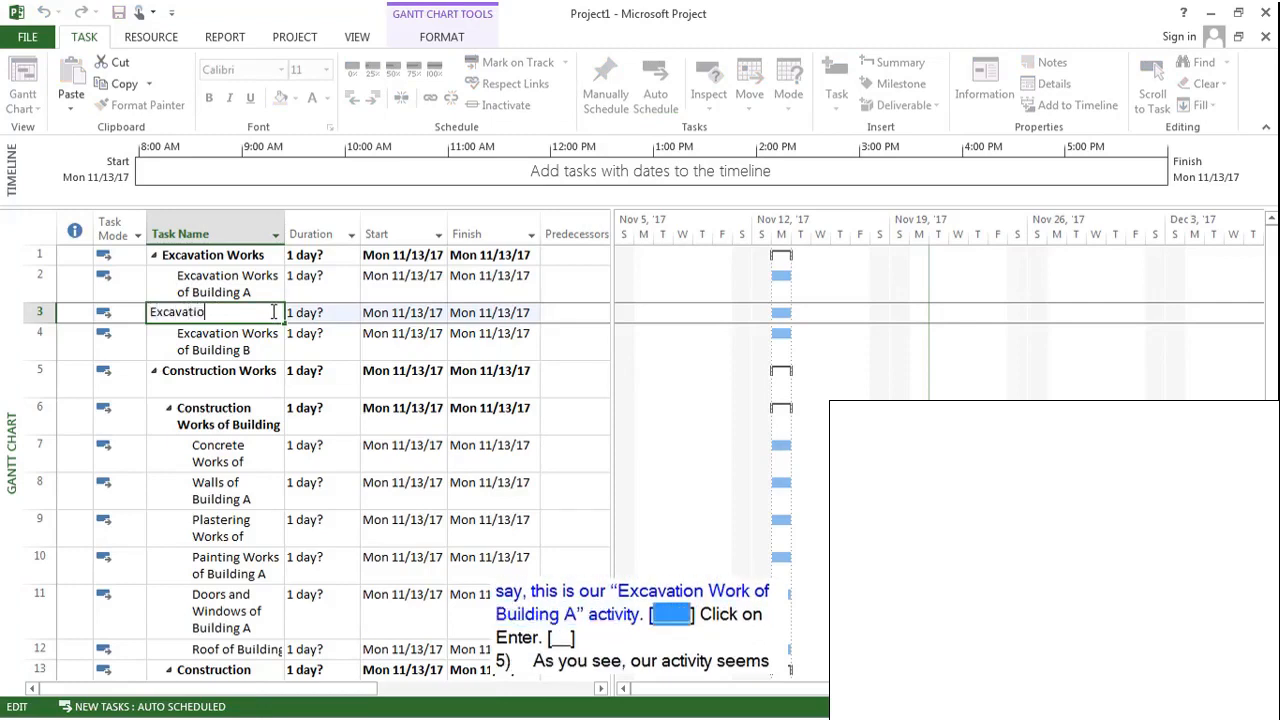
{"action": "type", "text": "n W"}
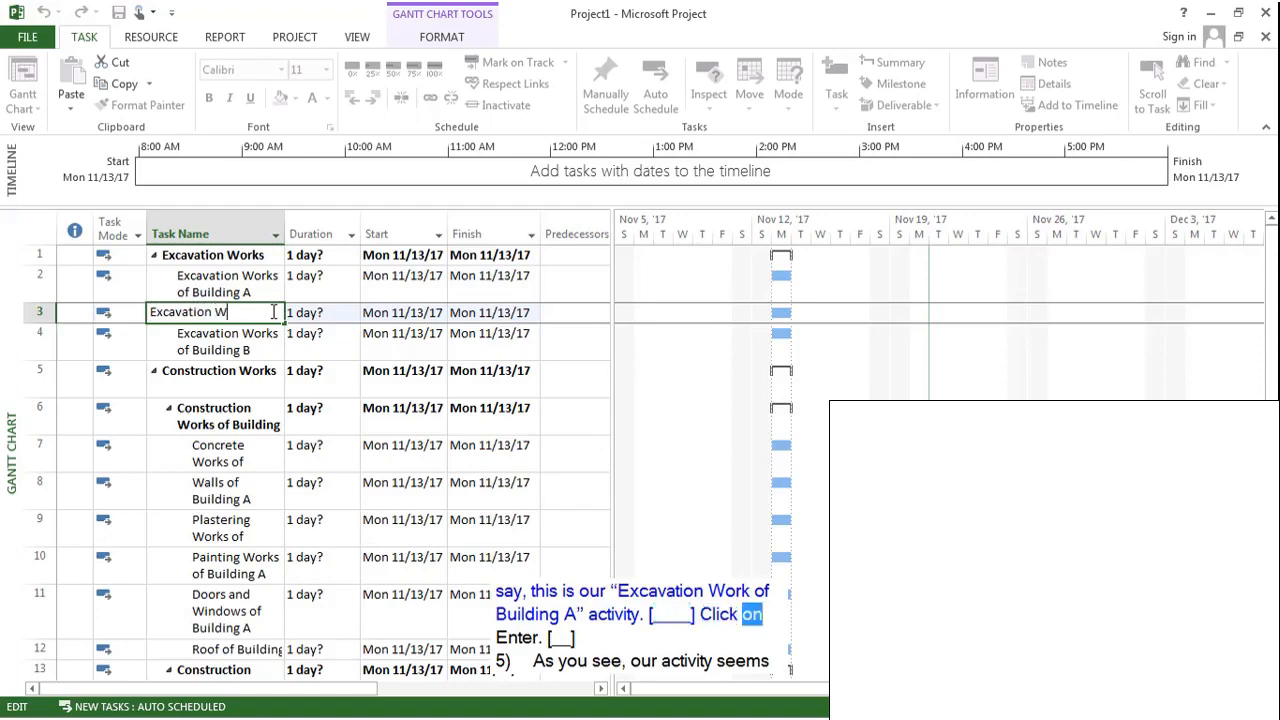
{"action": "type", "text": "orks of Bu"}
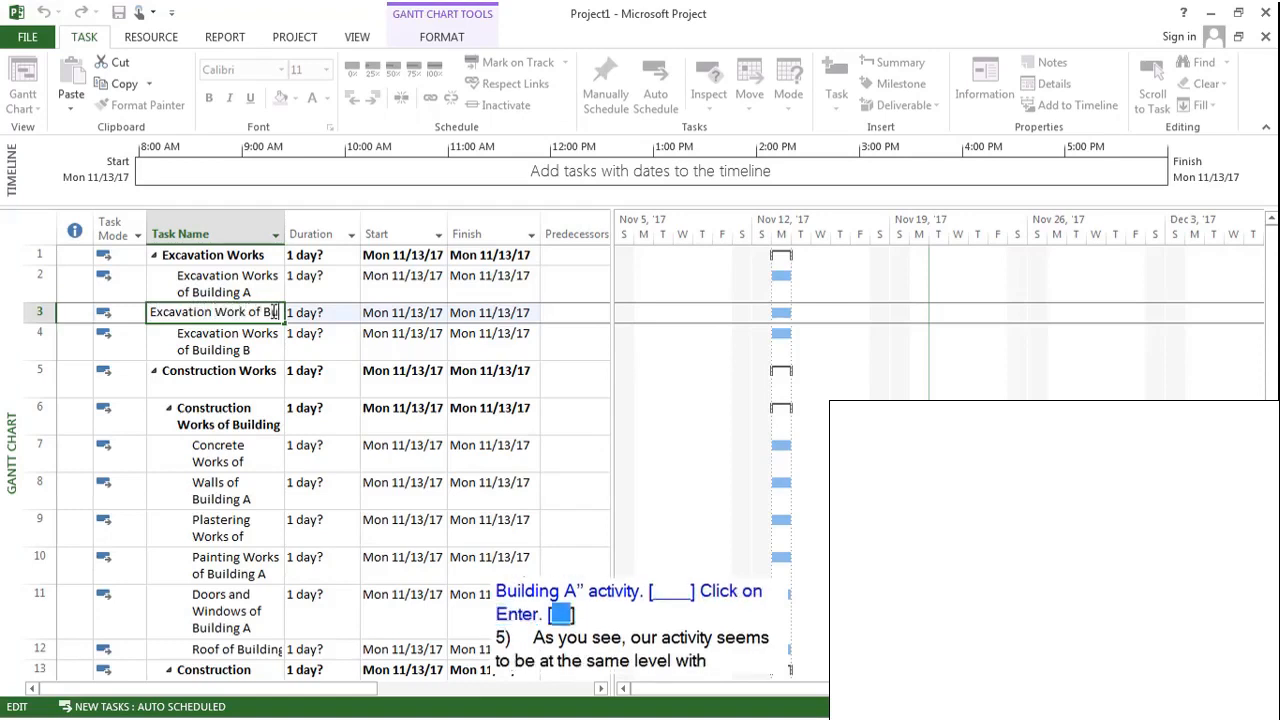
{"action": "type", "text": "ilding A"}
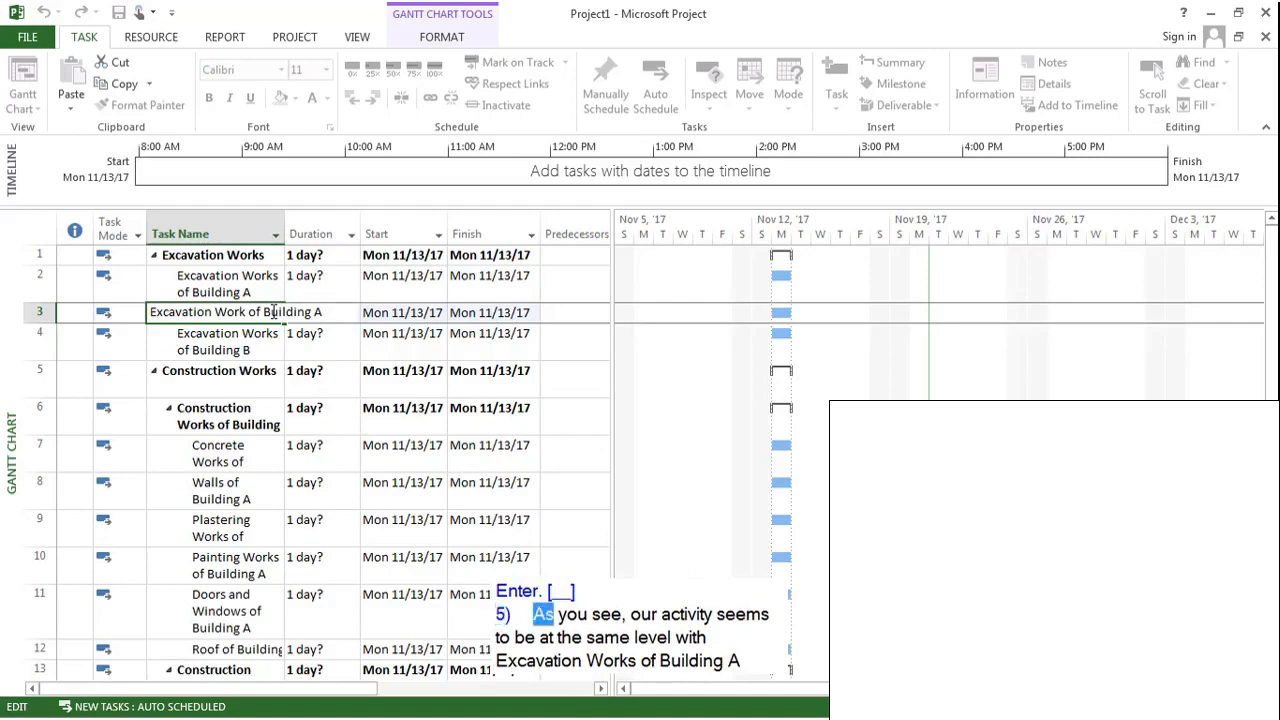
{"action": "key", "text": "Return"}
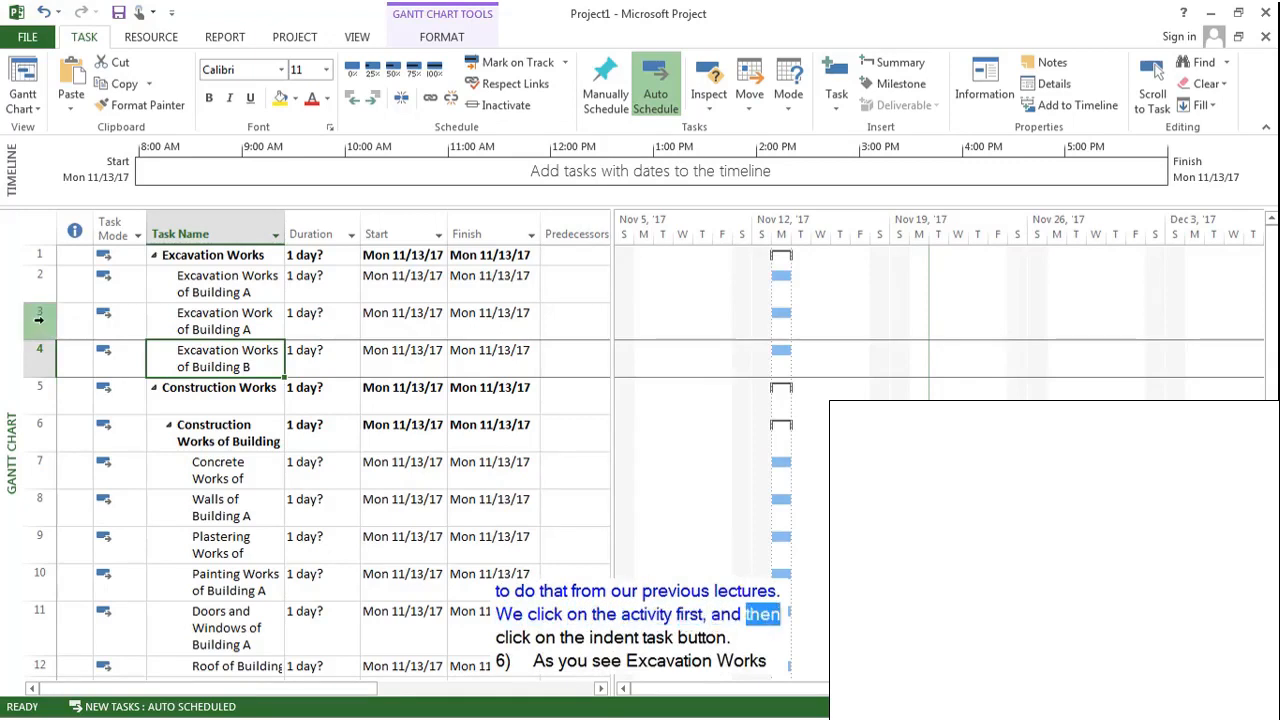
Indent task 3 beneath "Excavation Works of Building A" and auto-fit the Task Name column width to its contents.
{"action": "left_click", "coordinate": [38, 318]}
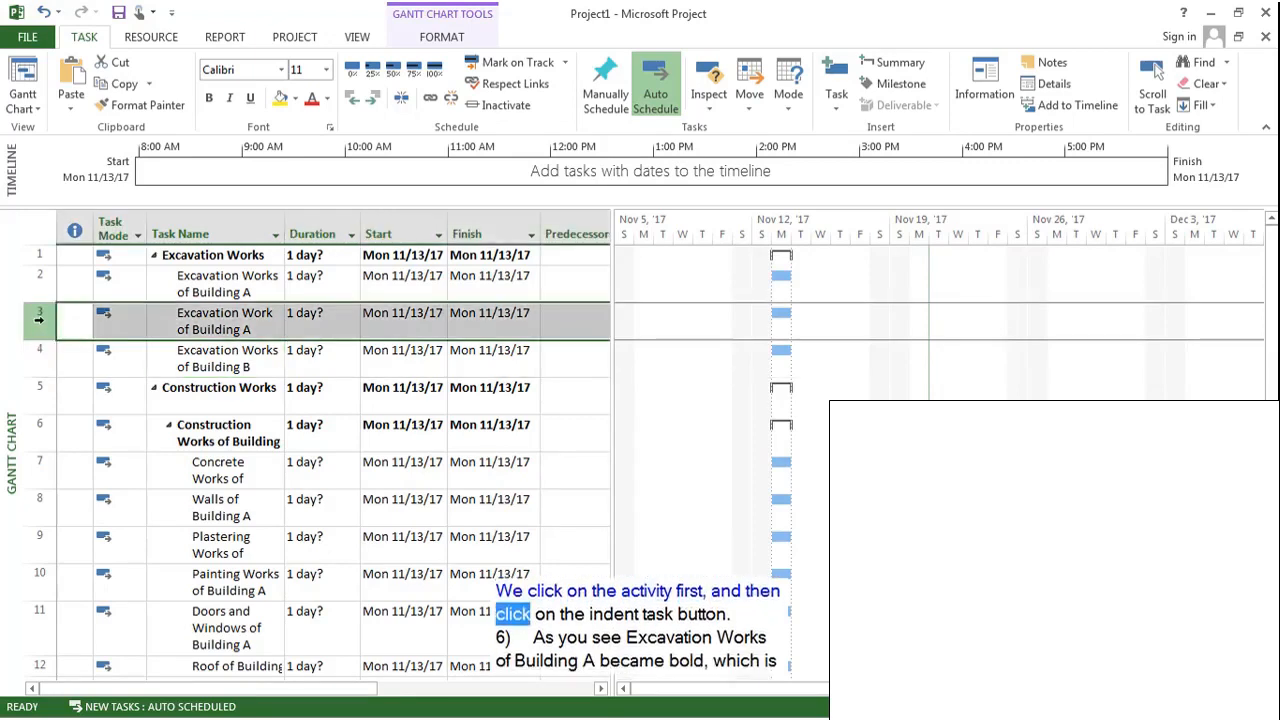
{"action": "left_click", "coordinate": [372, 98]}
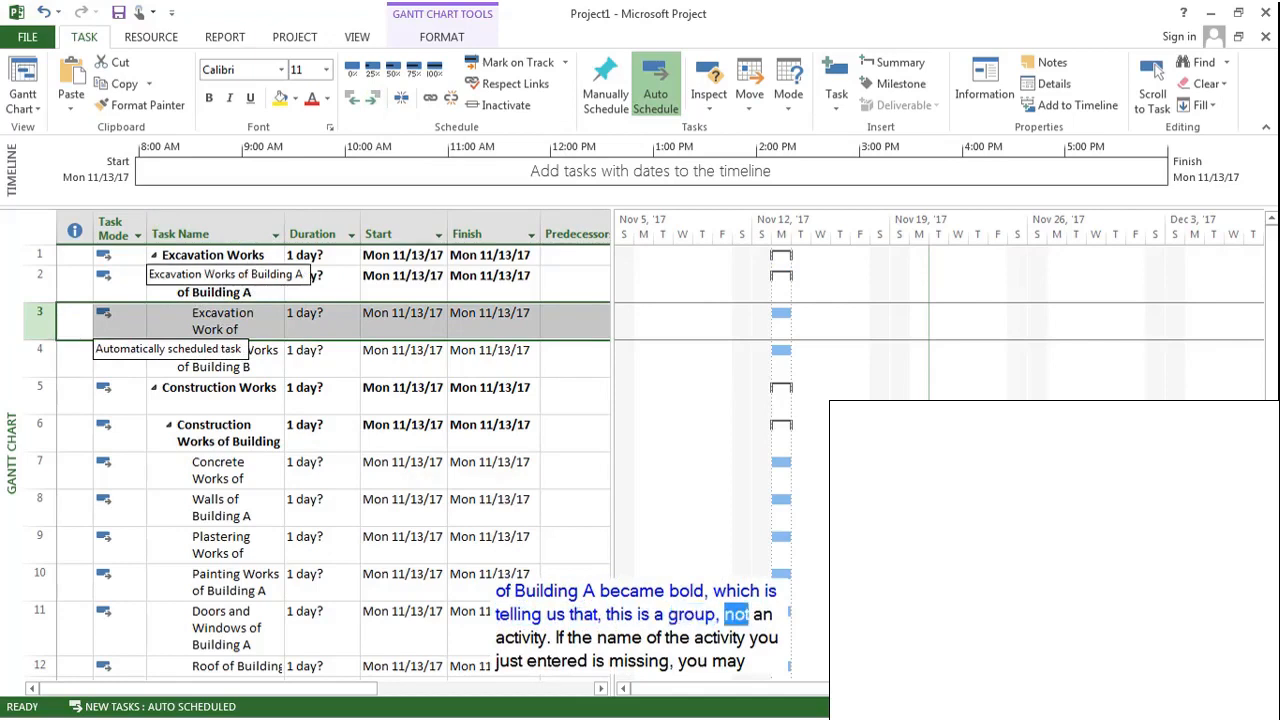
{"action": "double_click", "coordinate": [285, 225]}
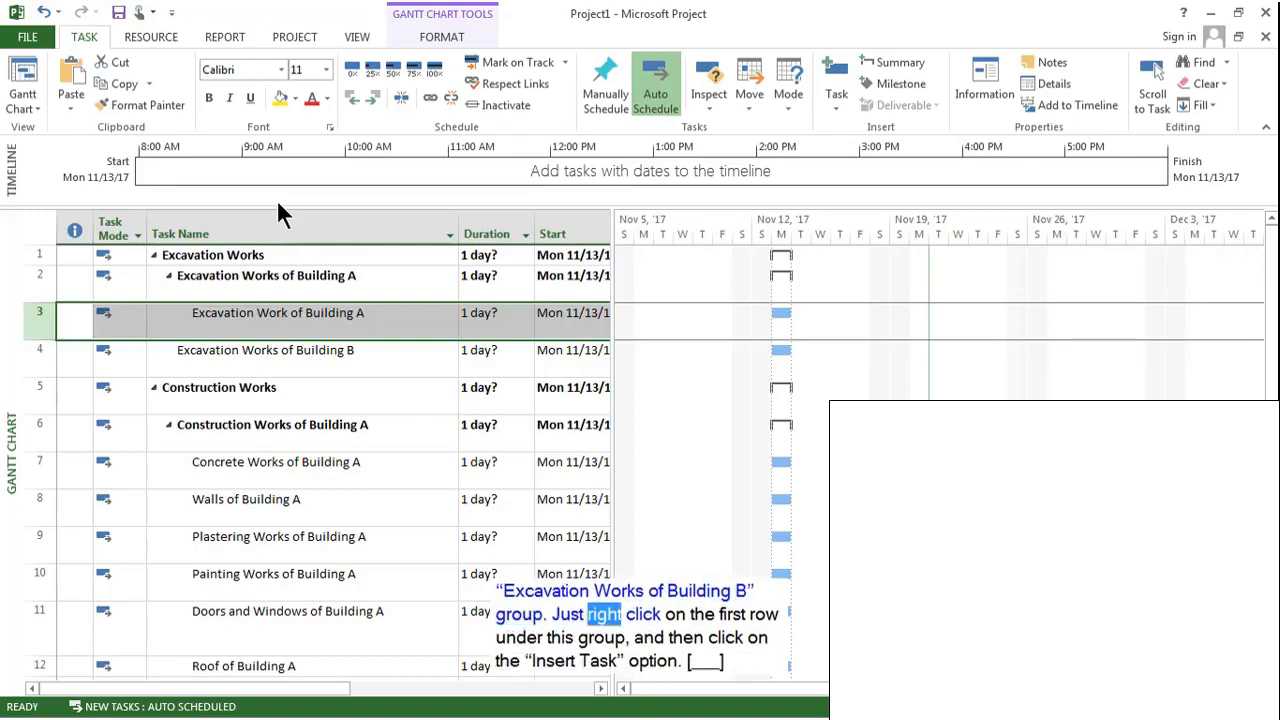
Insert "Excavation Work of Building B" above "Construction Works" as an indented subtask of "Excavation Works of Building B".
{"action": "right_click", "coordinate": [38, 385]}
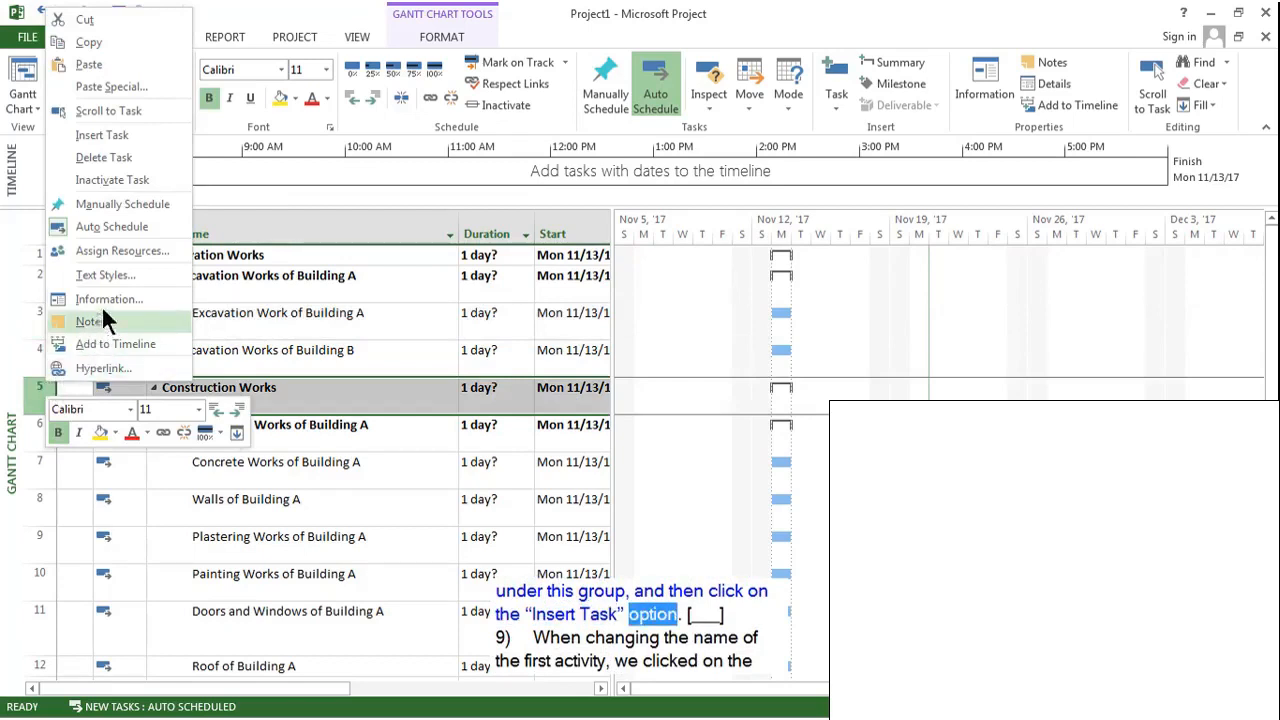
{"action": "left_click", "coordinate": [121, 136]}
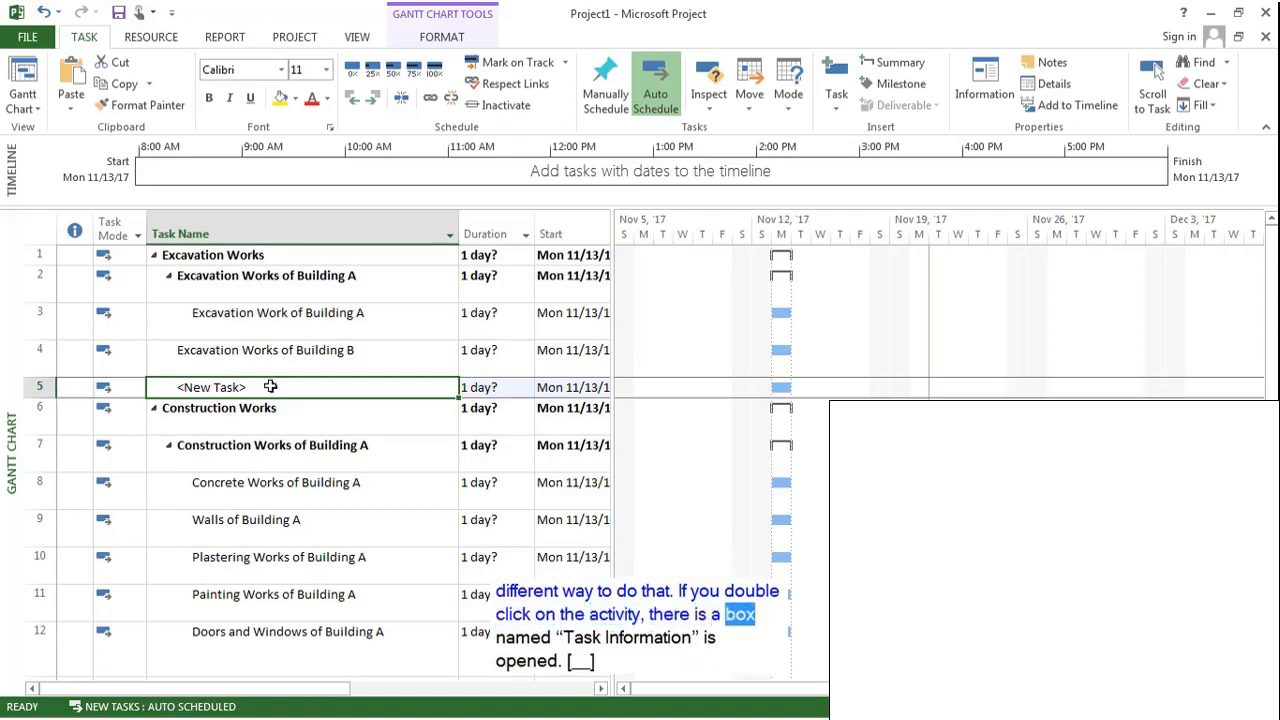
{"action": "double_click", "coordinate": [270, 386]}
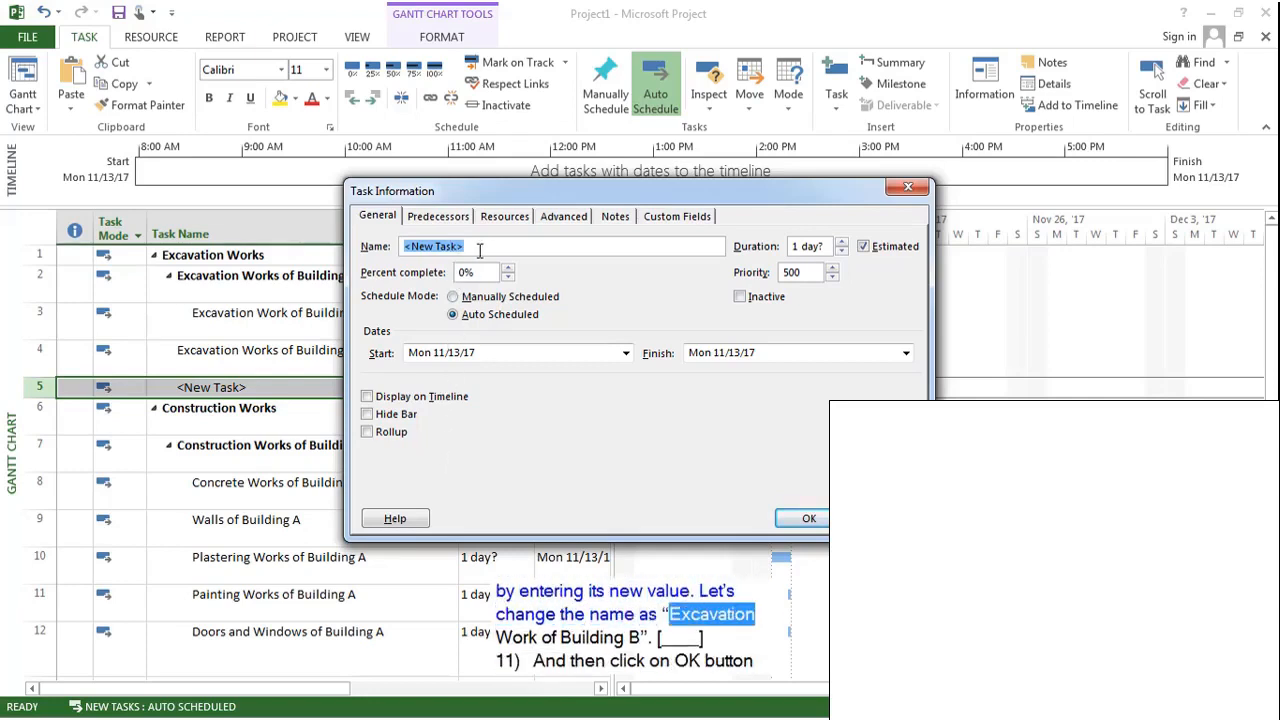
{"action": "type", "text": "E"}
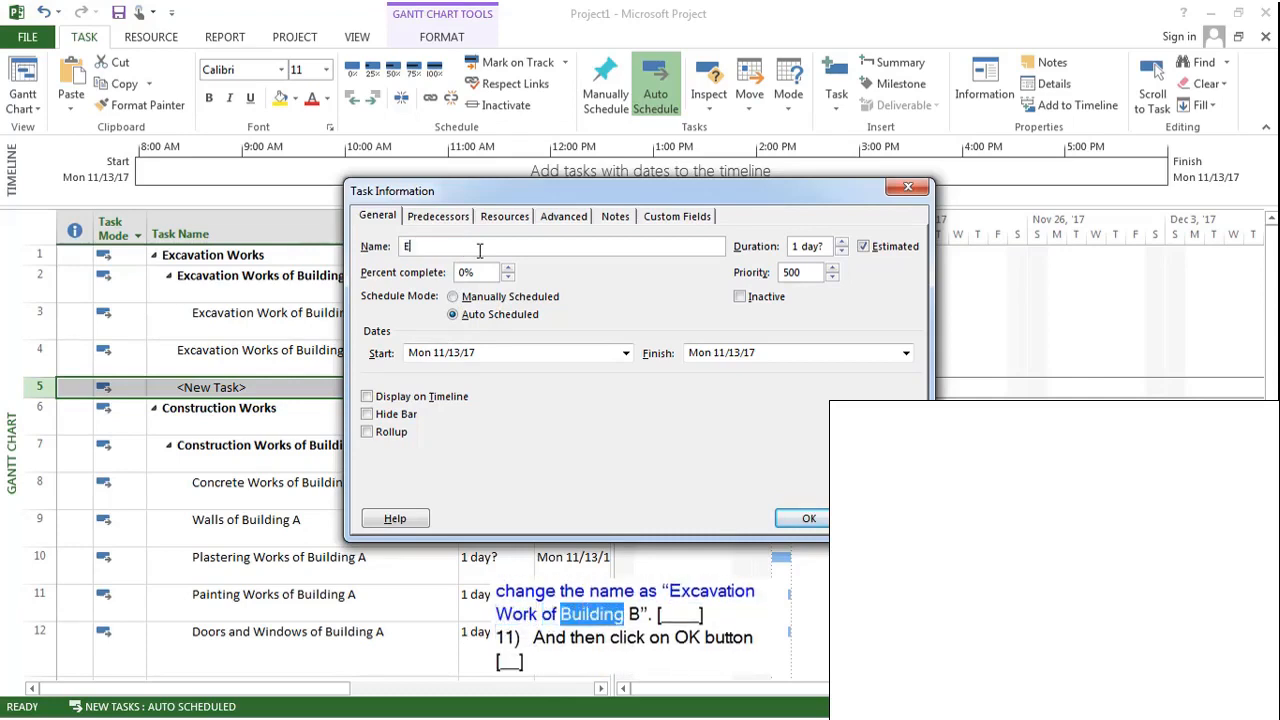
{"action": "type", "text": "xcavation Work o"}
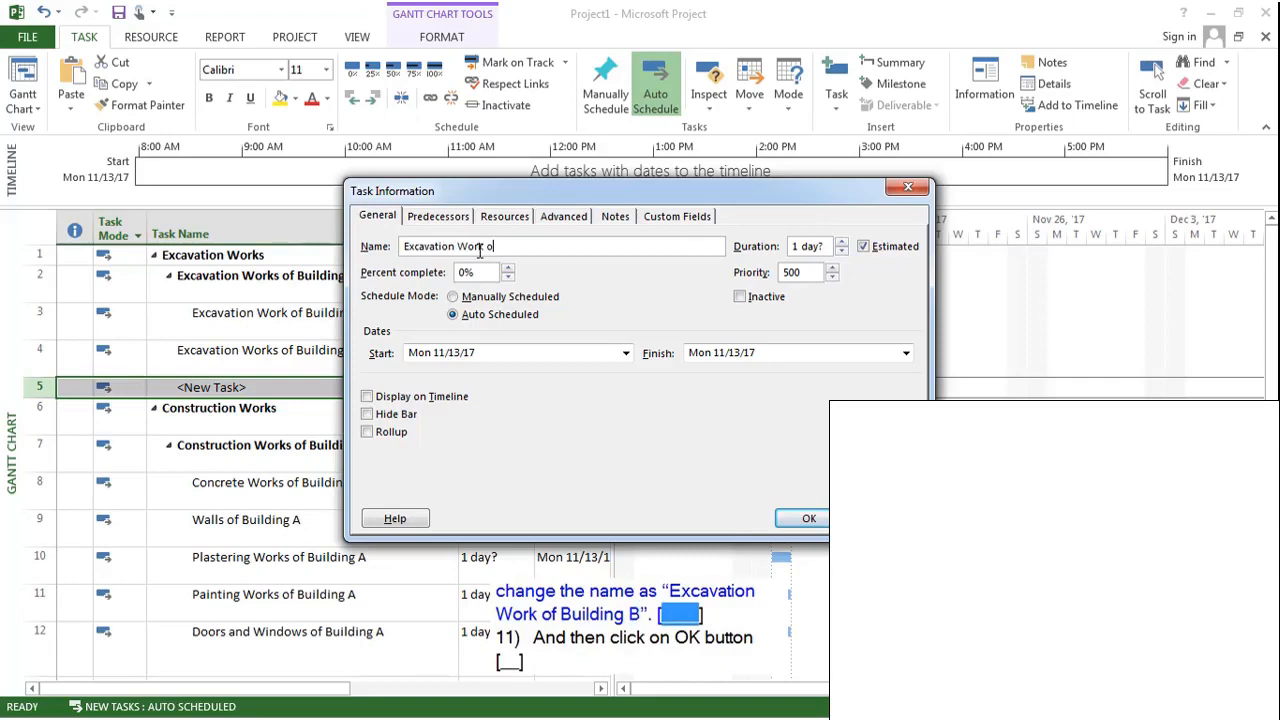
{"action": "type", "text": "f Building B"}
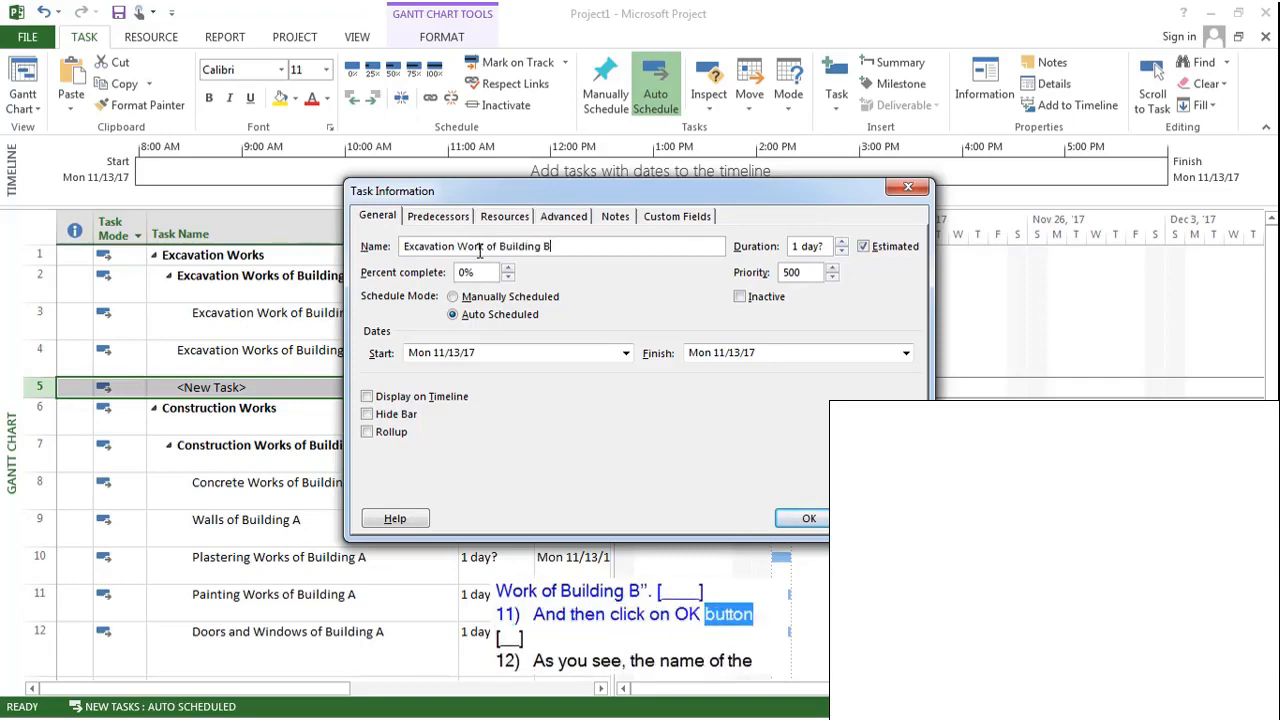
{"action": "left_click", "coordinate": [797, 516]}
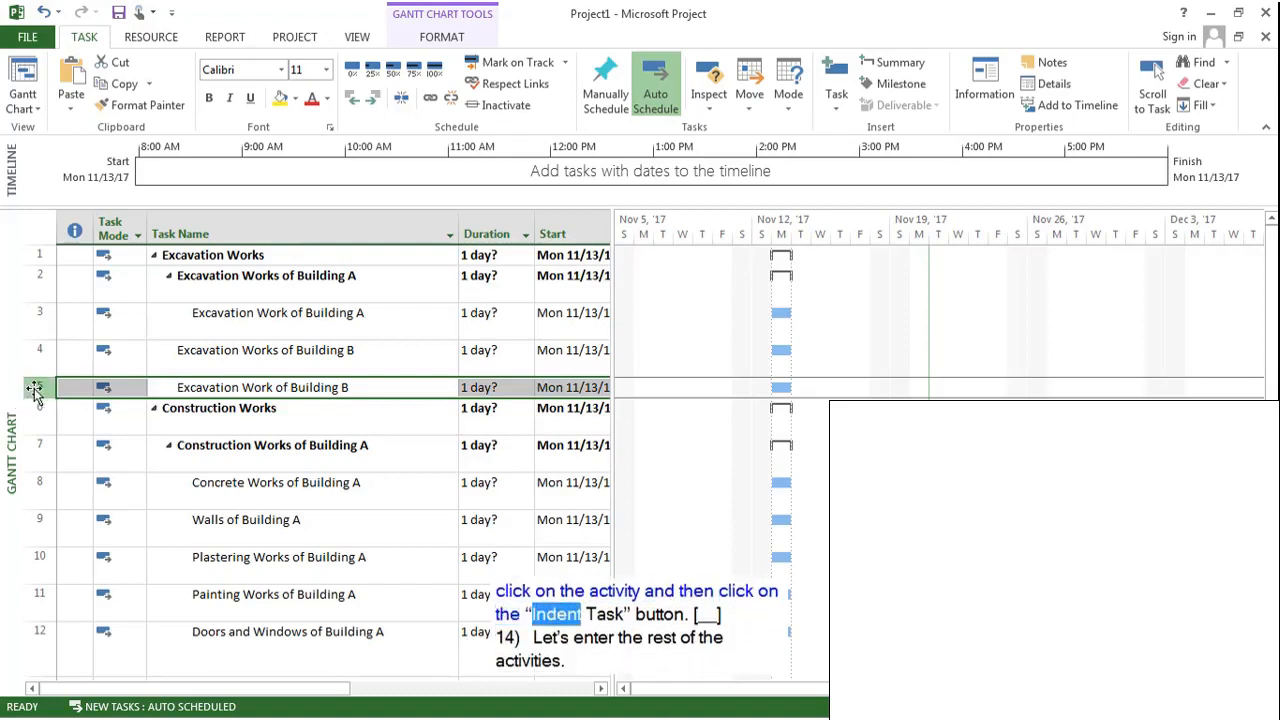
{"action": "left_click", "coordinate": [373, 92]}
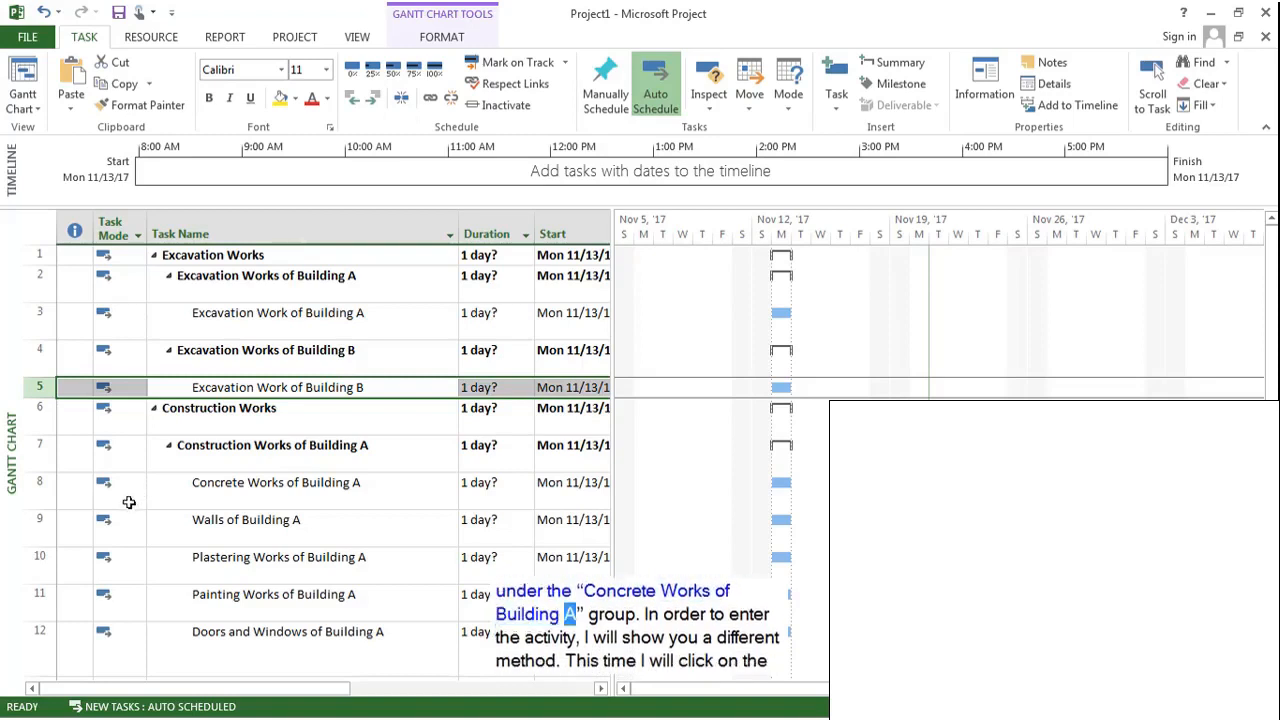
Insert two new tasks directly above "Walls of Building A", beneath "Concrete Works of Building A".
{"action": "left_click", "coordinate": [35, 522]}
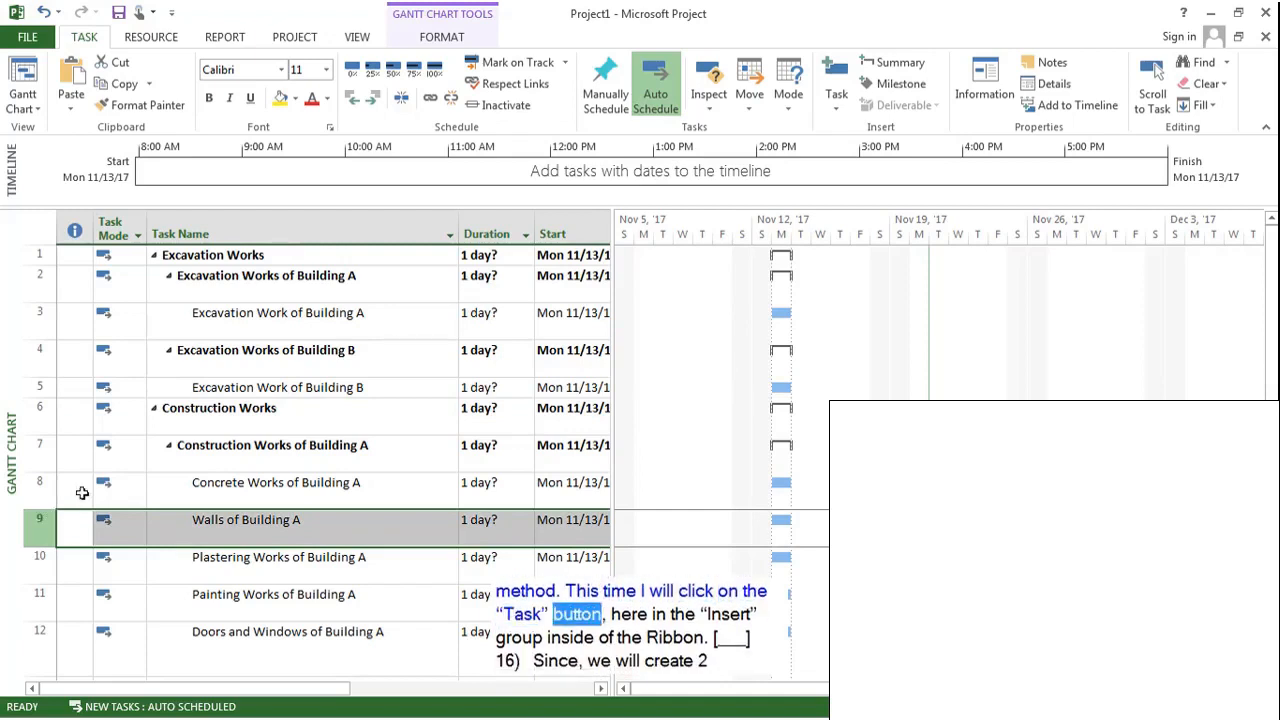
{"action": "left_click", "coordinate": [836, 80]}
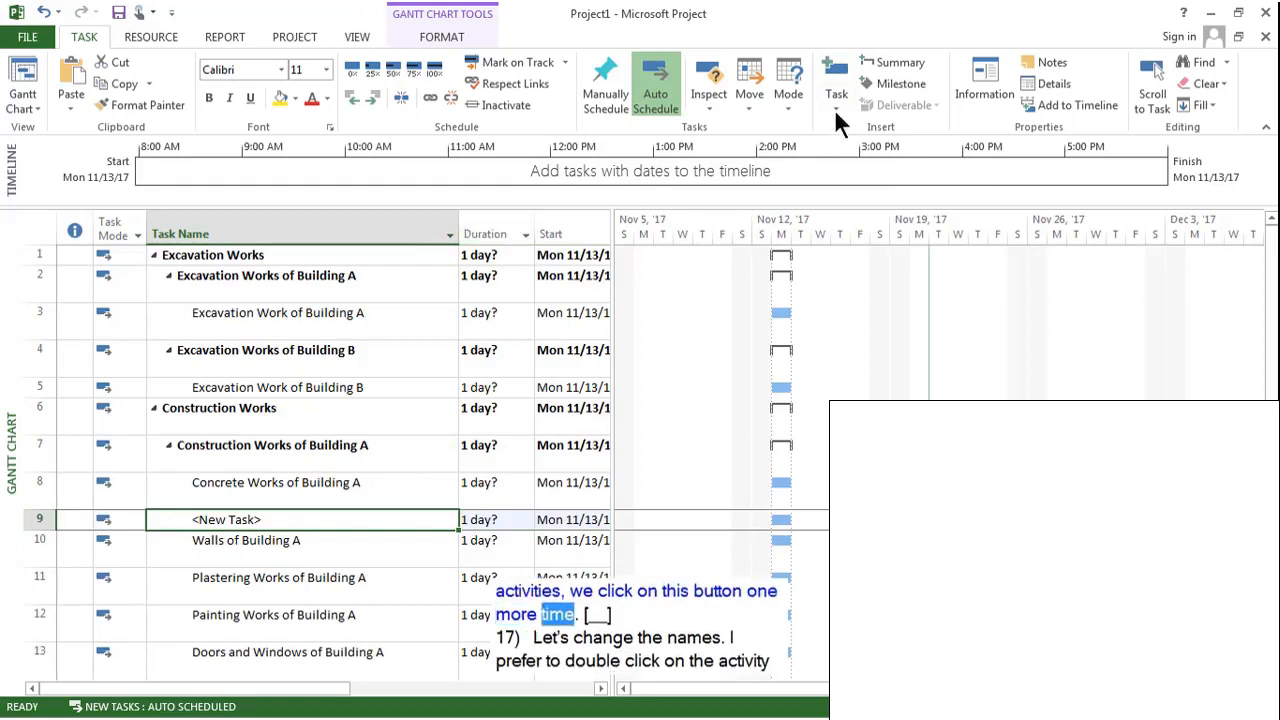
{"action": "left_click", "coordinate": [838, 78]}
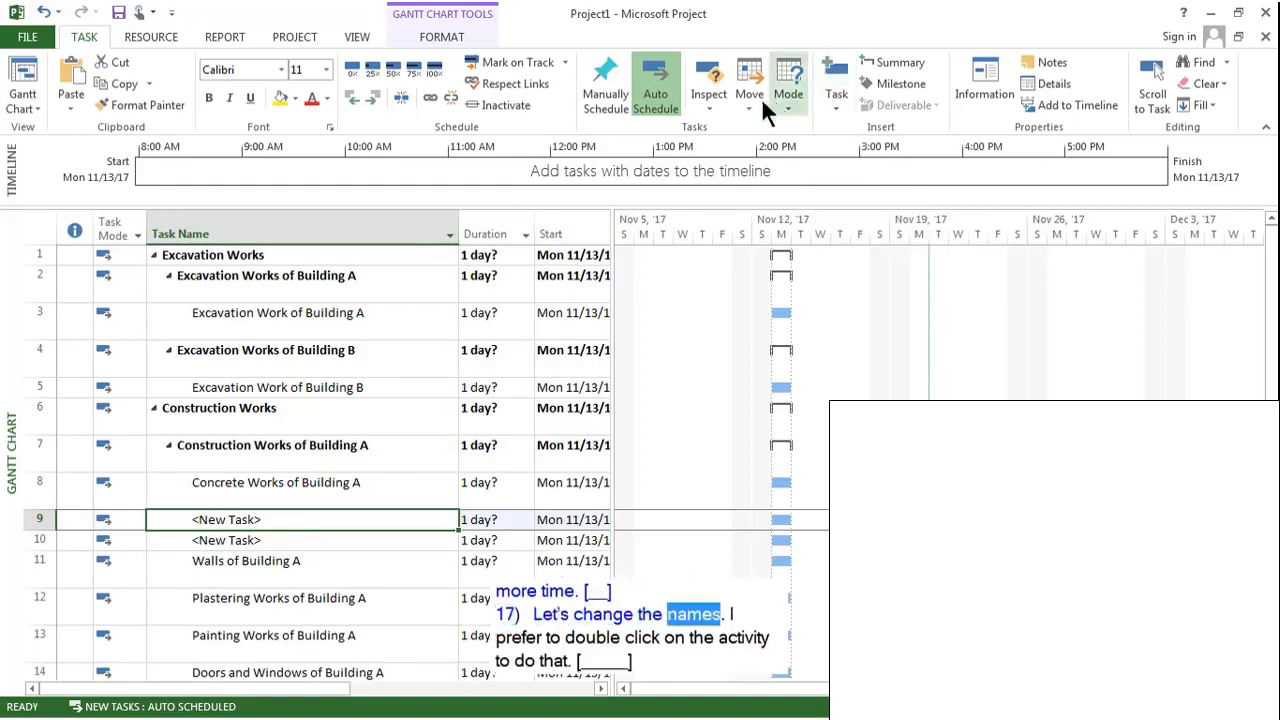
Name the new tasks in rows 9 and 10 "1st Floor Concrete Works of Building A" and "2nd Floor Concrete Works of Building A".
{"action": "double_click", "coordinate": [283, 519]}
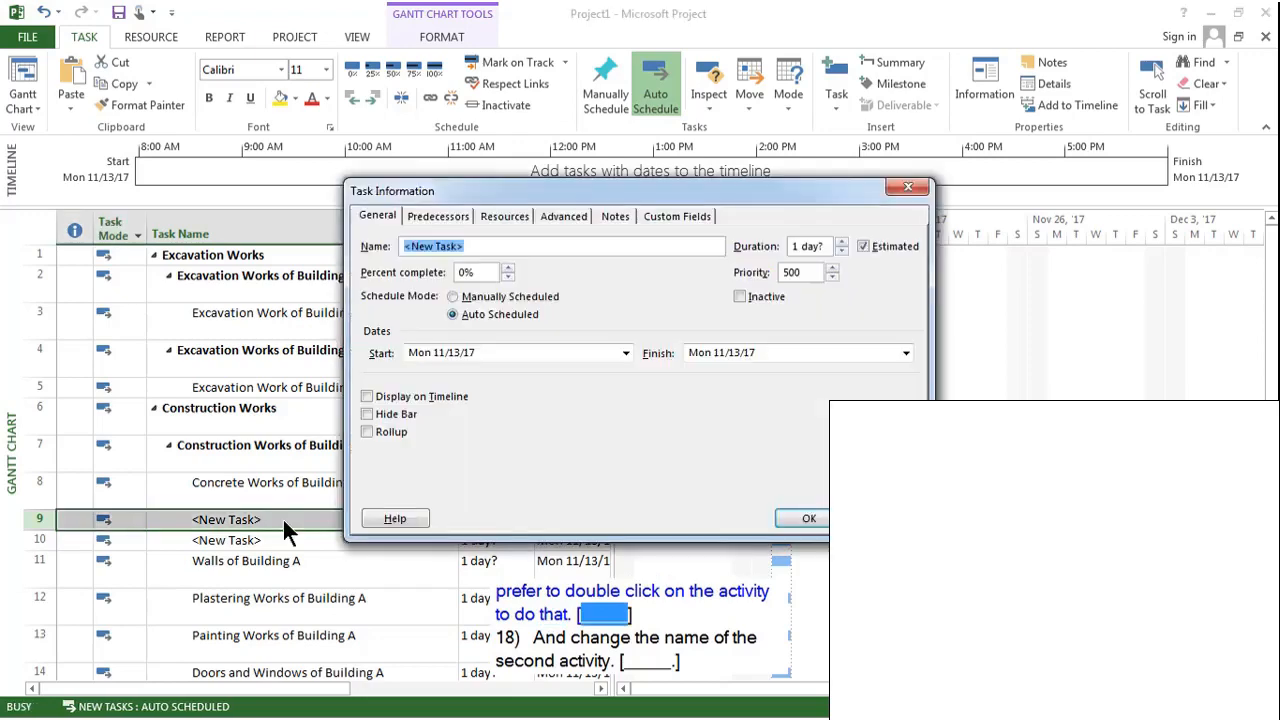
{"action": "type", "text": "1st Floor Concrete Works of Building A"}
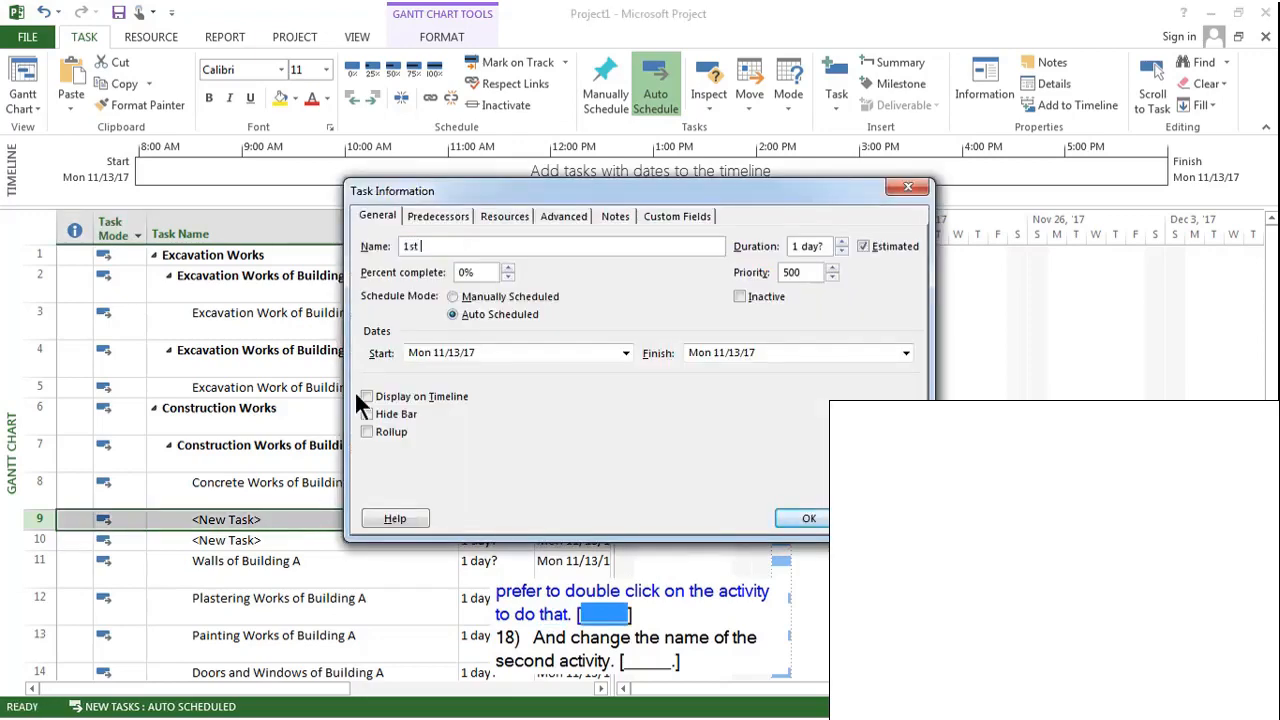
{"action": "key", "text": "Return"}
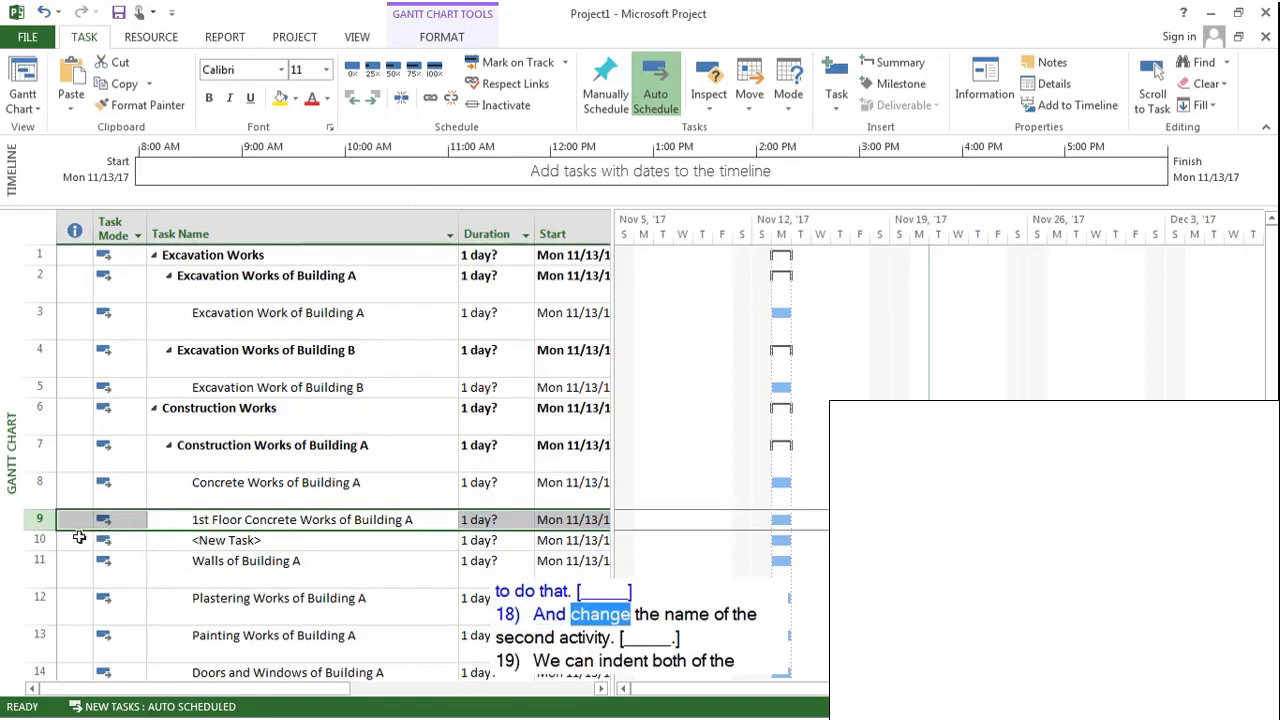
{"action": "double_click", "coordinate": [200, 541]}
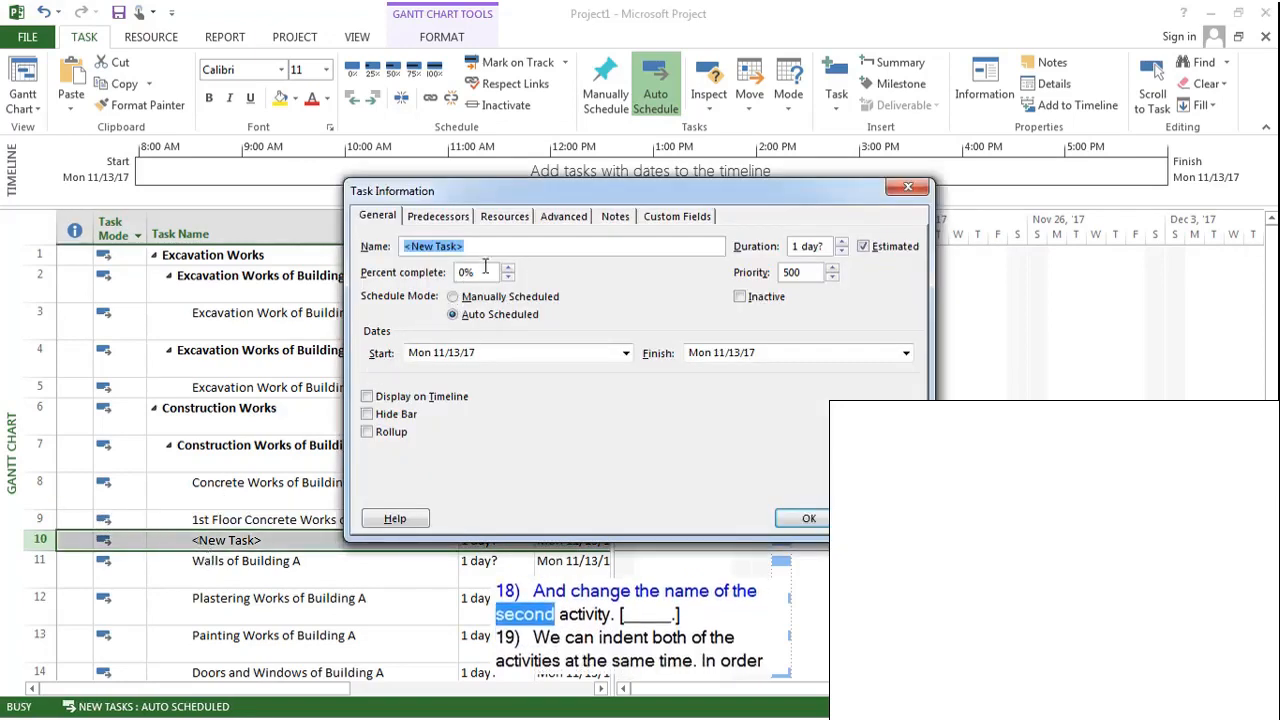
{"action": "type", "text": "2nd Floor Concrete Works of Building A"}
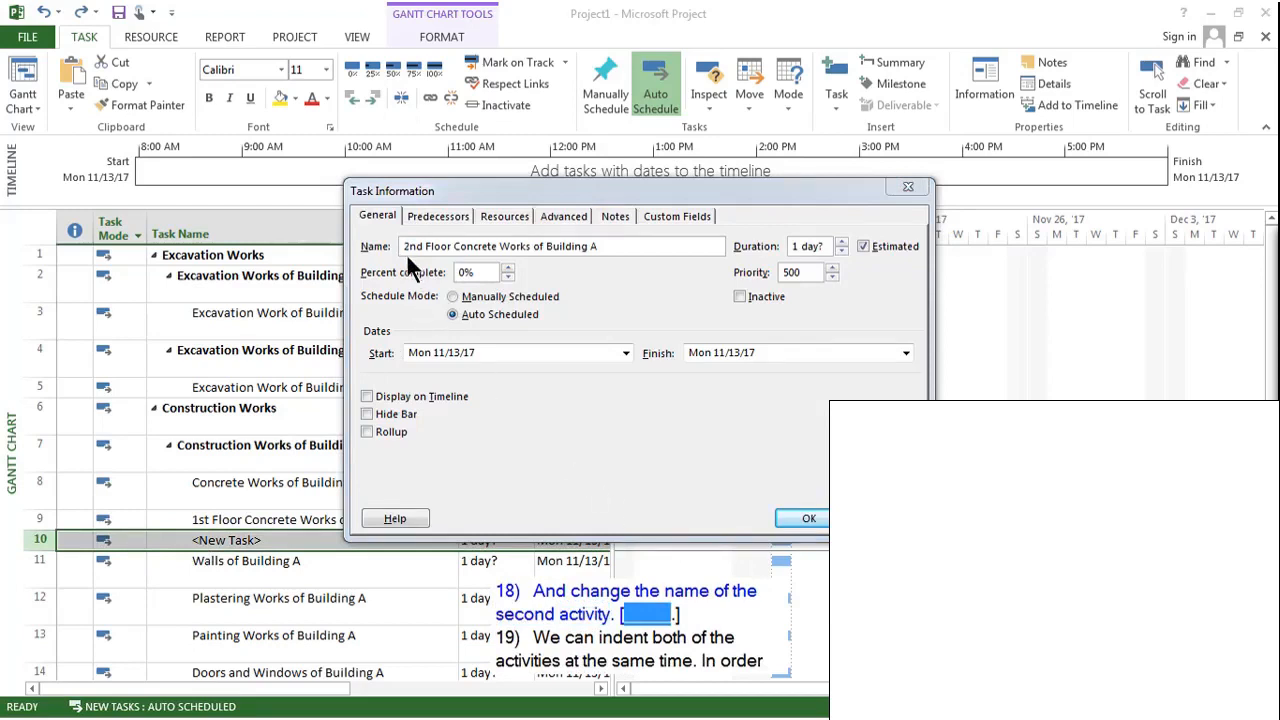
{"action": "left_click", "coordinate": [797, 516]}
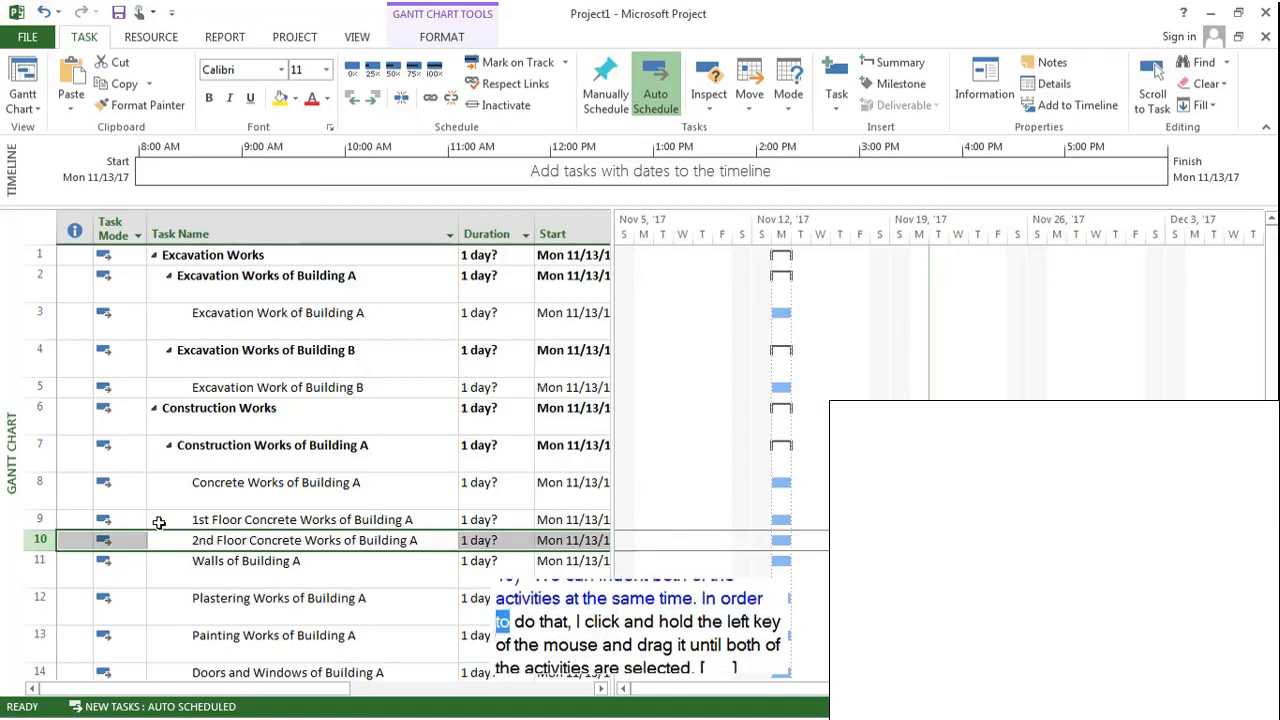
Indent the 1st and 2nd floor concrete tasks together as subtasks of "Concrete Works of Building A".
{"action": "left_click", "coordinate": [40, 518]}
{"action": "left_click_drag", "start_coordinate": [36, 526], "coordinate": [37, 538]}
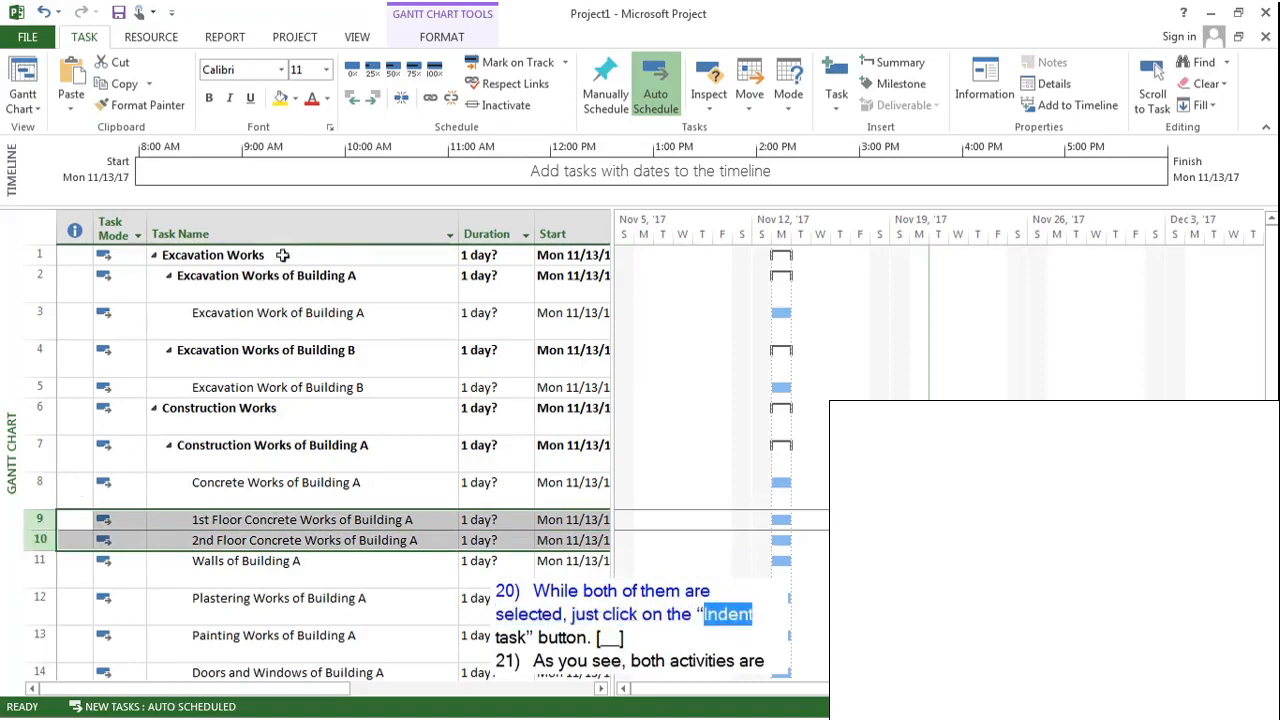
{"action": "left_click", "coordinate": [370, 97]}
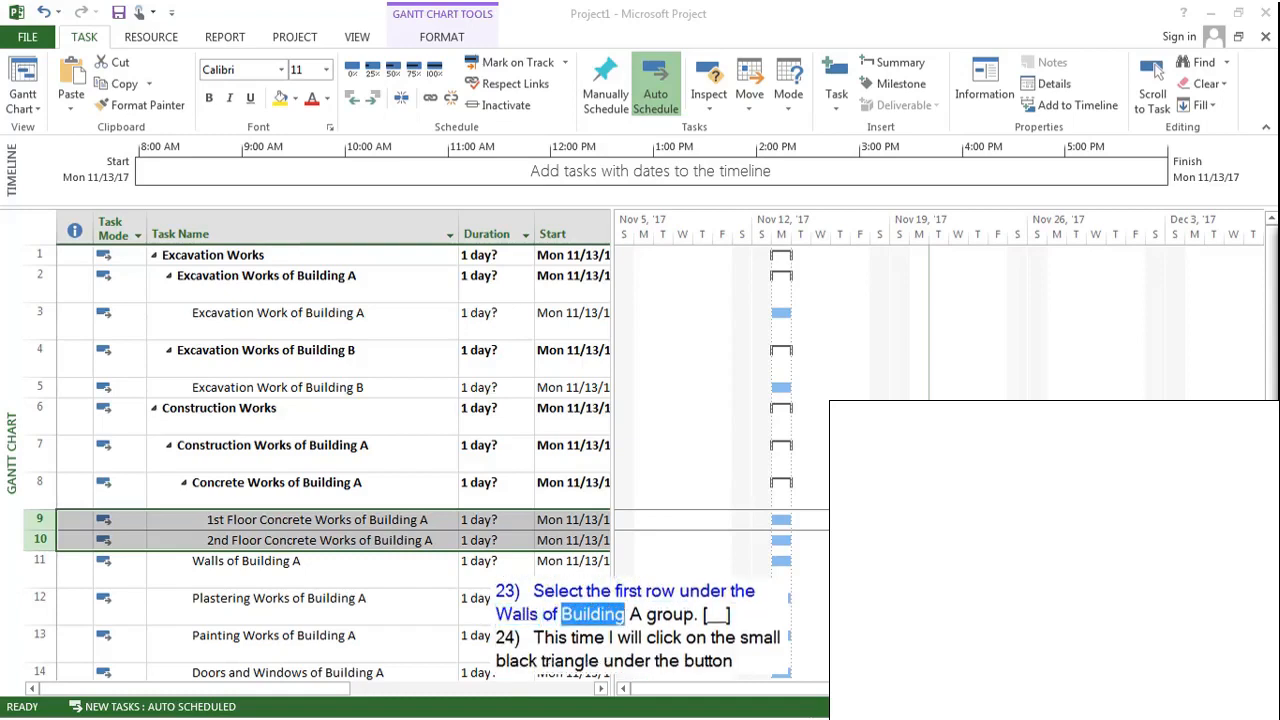
Insert two new tasks directly above "Plastering Works of Building A", beneath "Walls of Building A".
{"action": "left_click", "coordinate": [40, 598]}
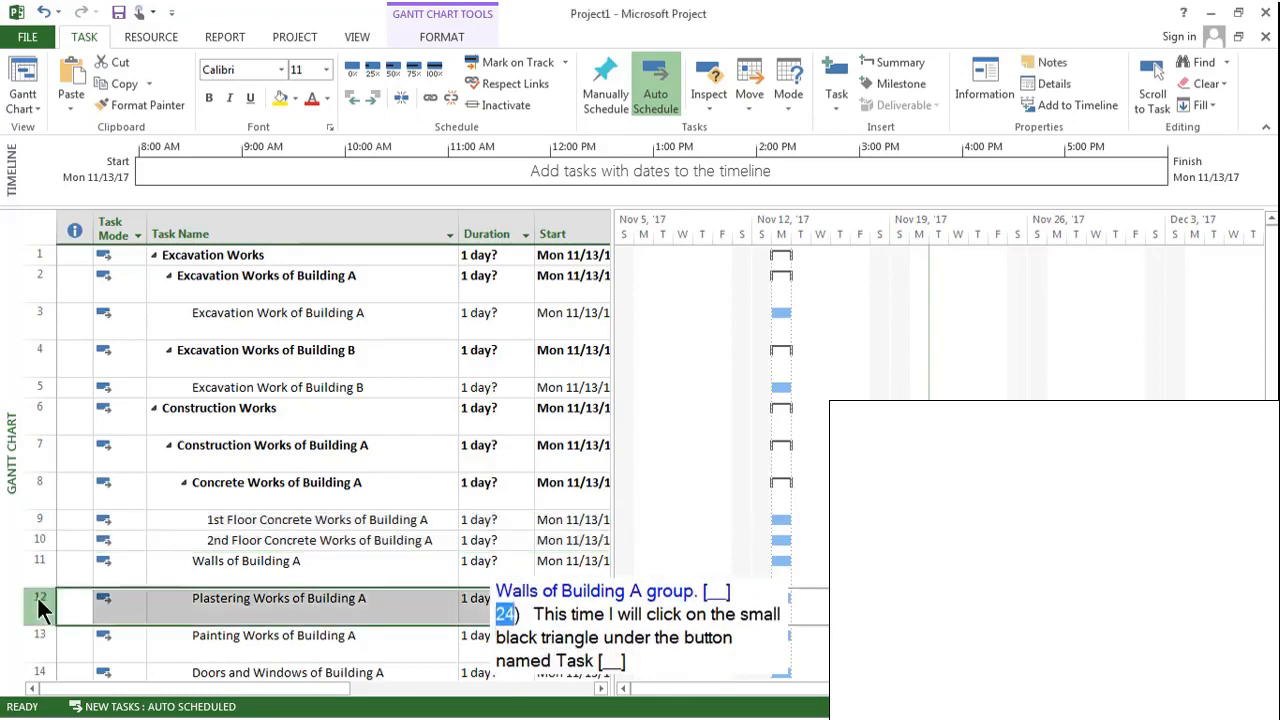
{"action": "scroll", "coordinate": [60, 520], "scroll_direction": "down", "scroll_amount": 3}
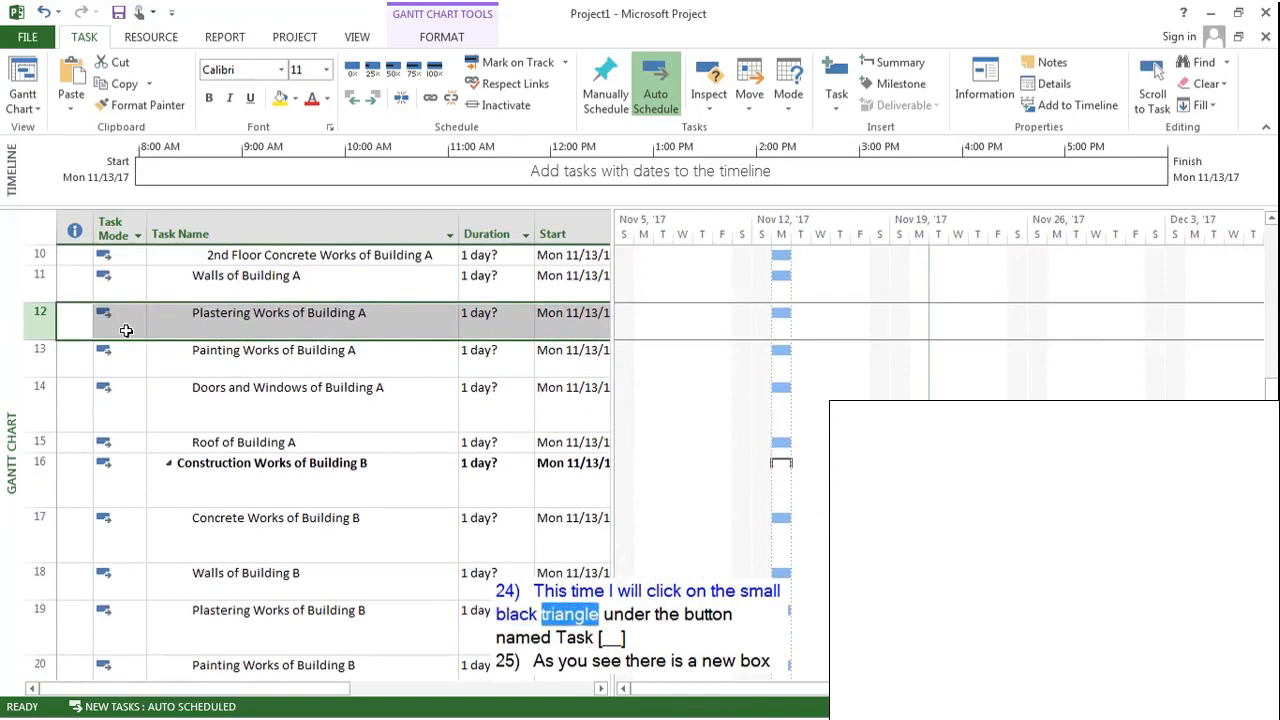
{"action": "left_click", "coordinate": [834, 103]}
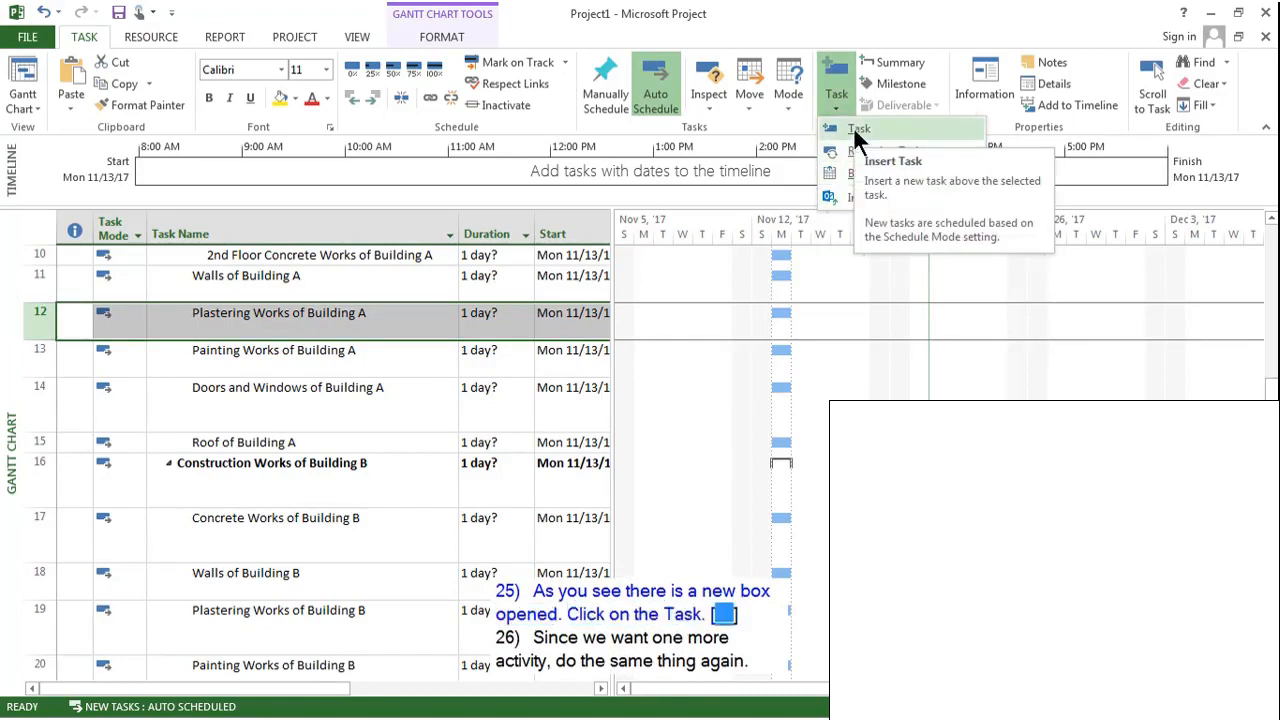
{"action": "left_click", "coordinate": [855, 129]}
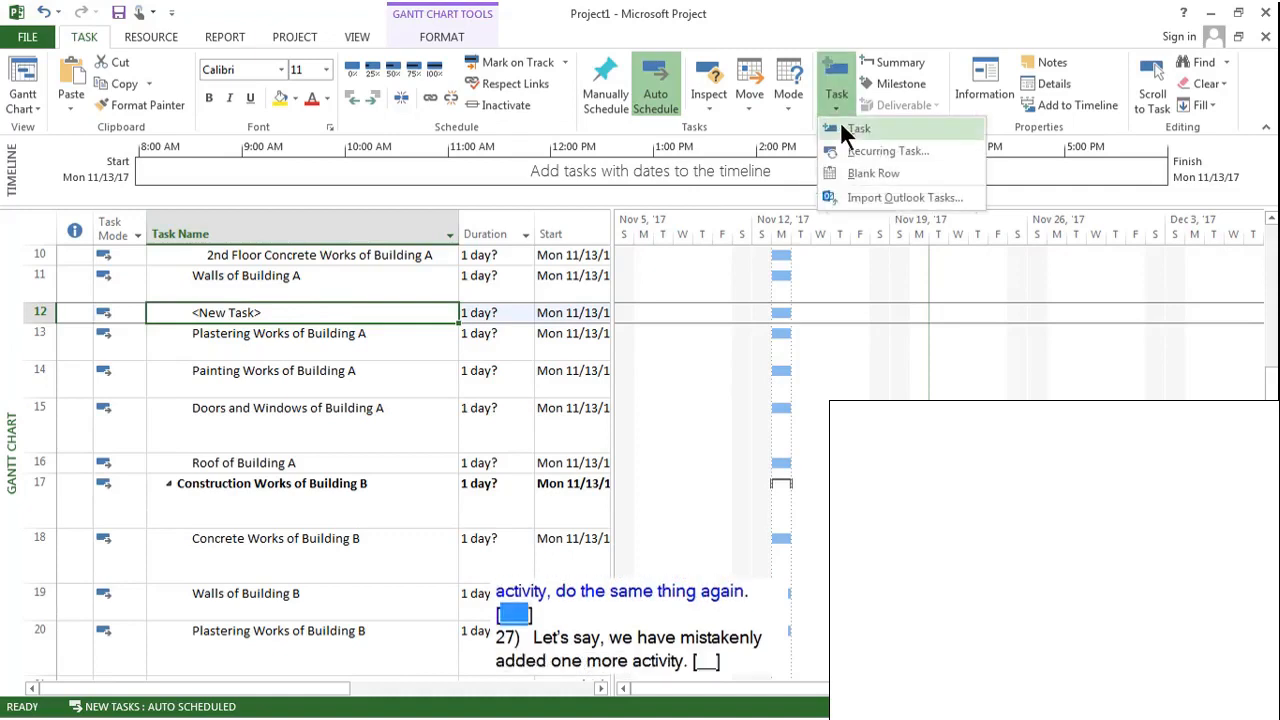
{"action": "left_click", "coordinate": [840, 121]}
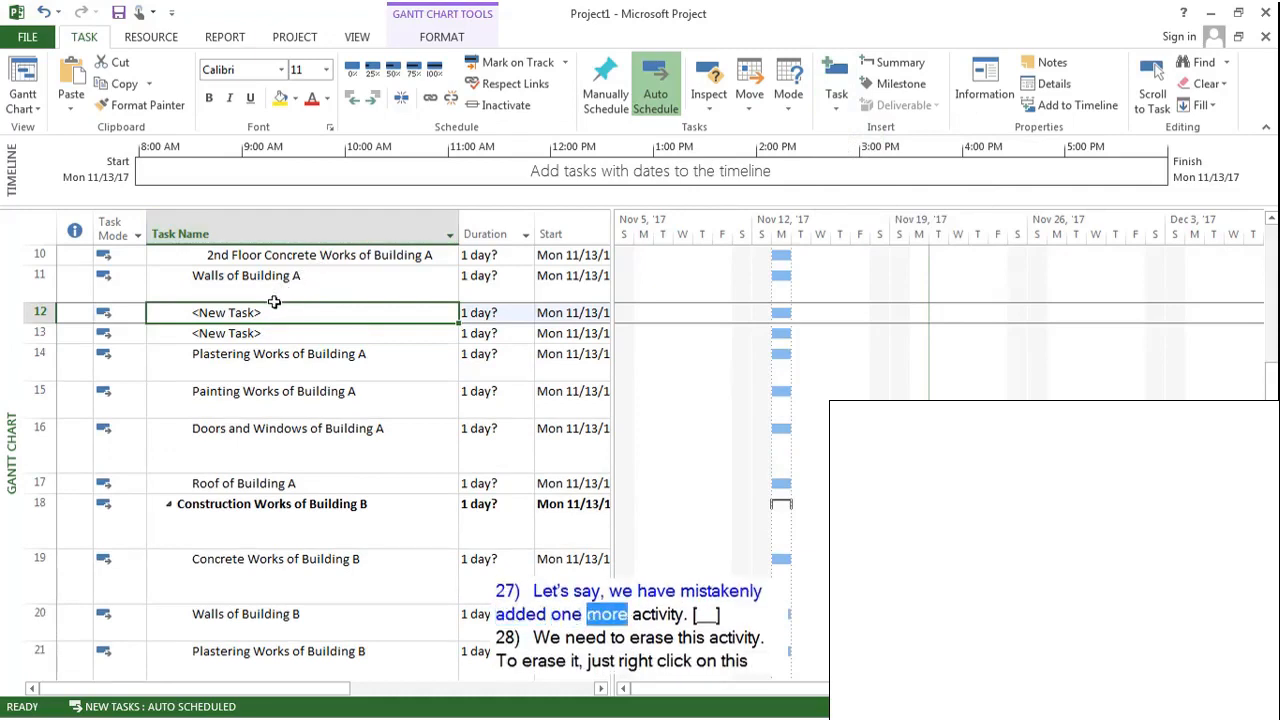
Insert one extra task above the new tasks under "Walls of Building A" and delete the surplus unnamed task in row 14.
{"action": "left_click", "coordinate": [834, 106]}
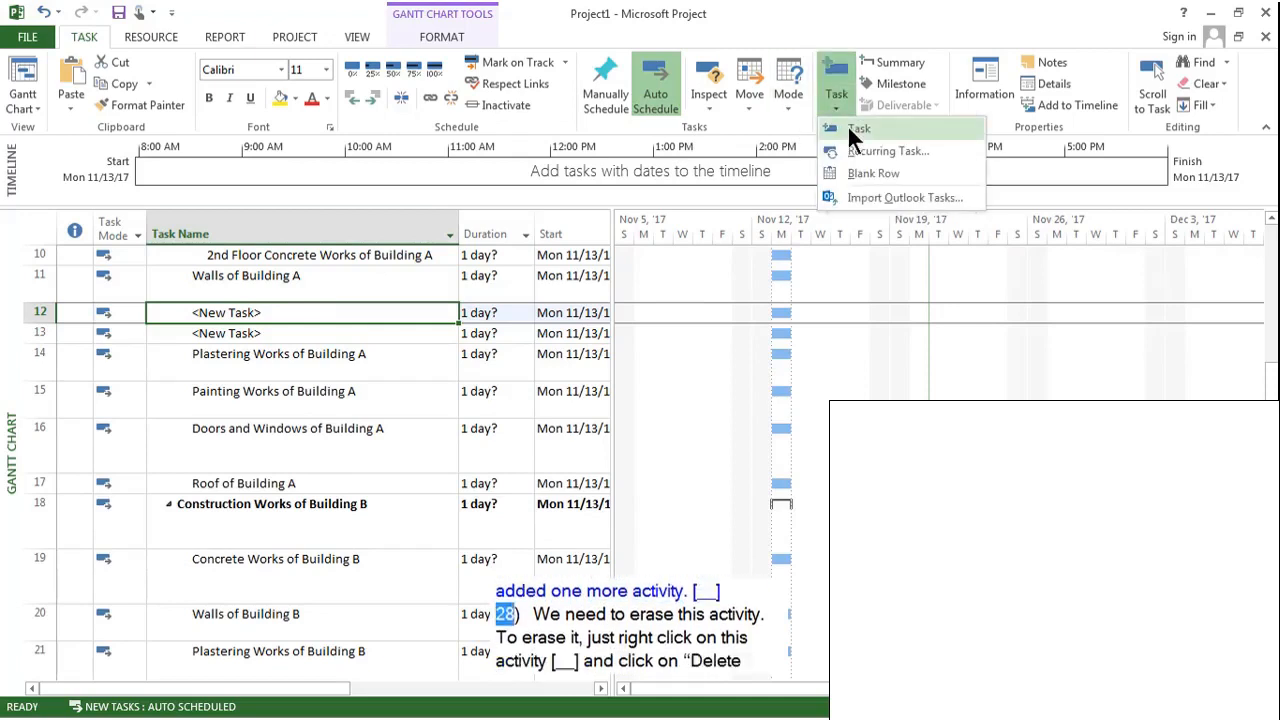
{"action": "left_click", "coordinate": [848, 127]}
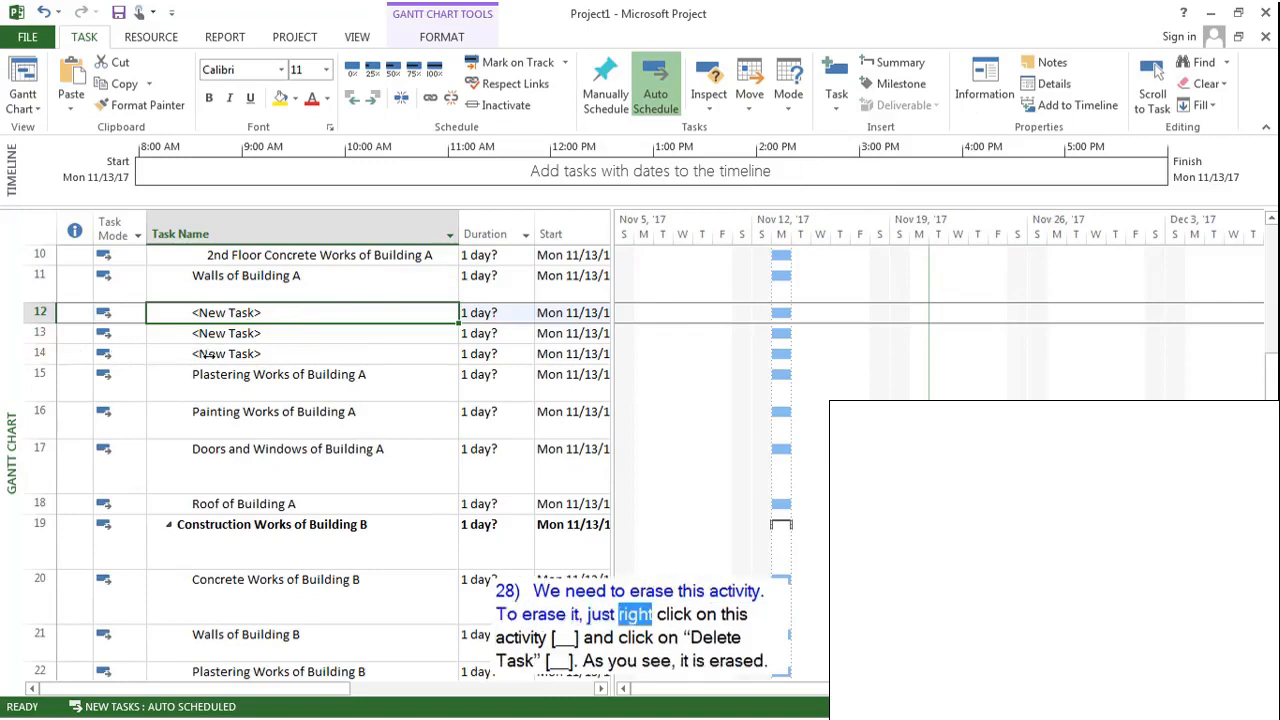
{"action": "right_click", "coordinate": [41, 355]}
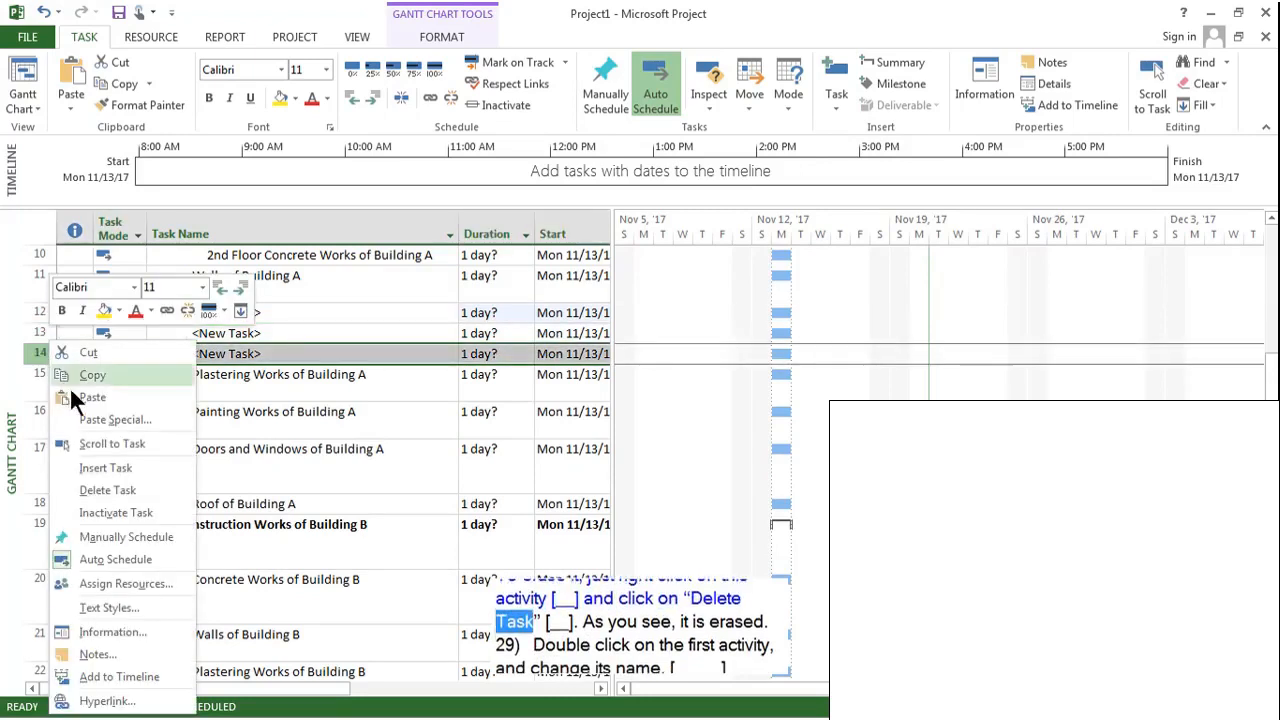
{"action": "left_click", "coordinate": [117, 488]}
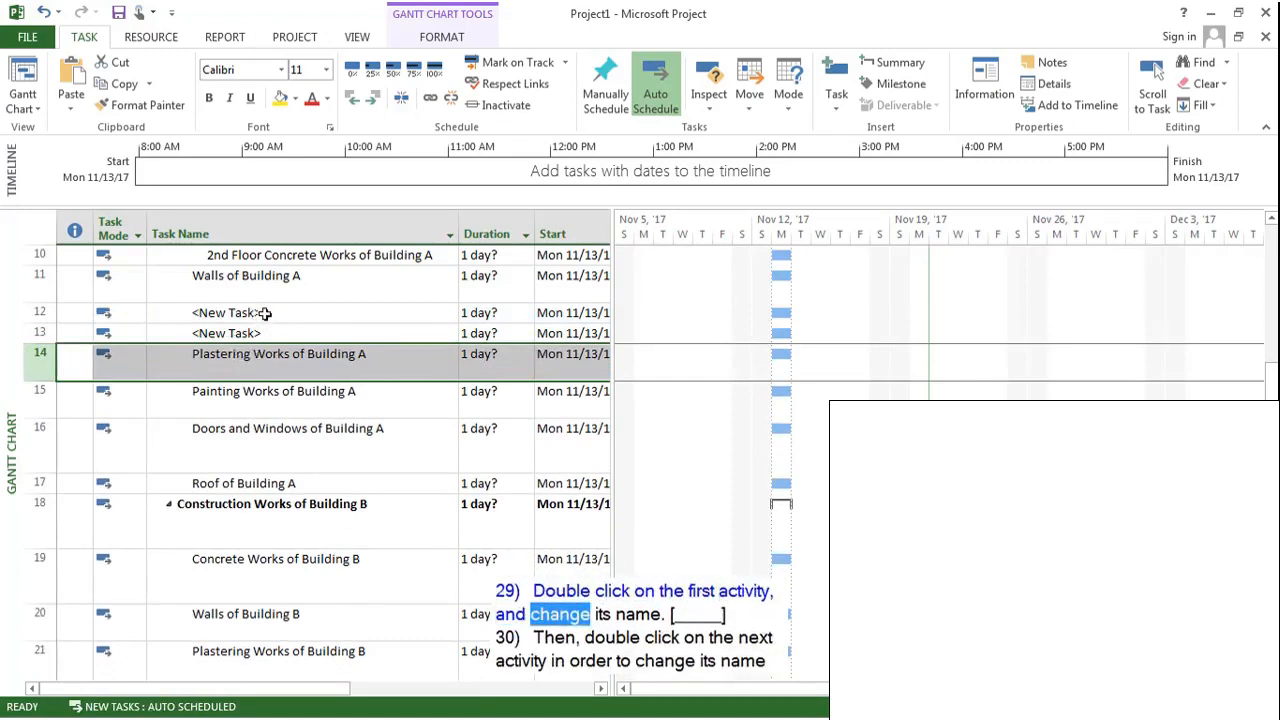
Name the new task in row 12 "1st Floor Walls of Building A".
{"action": "double_click", "coordinate": [263, 313]}
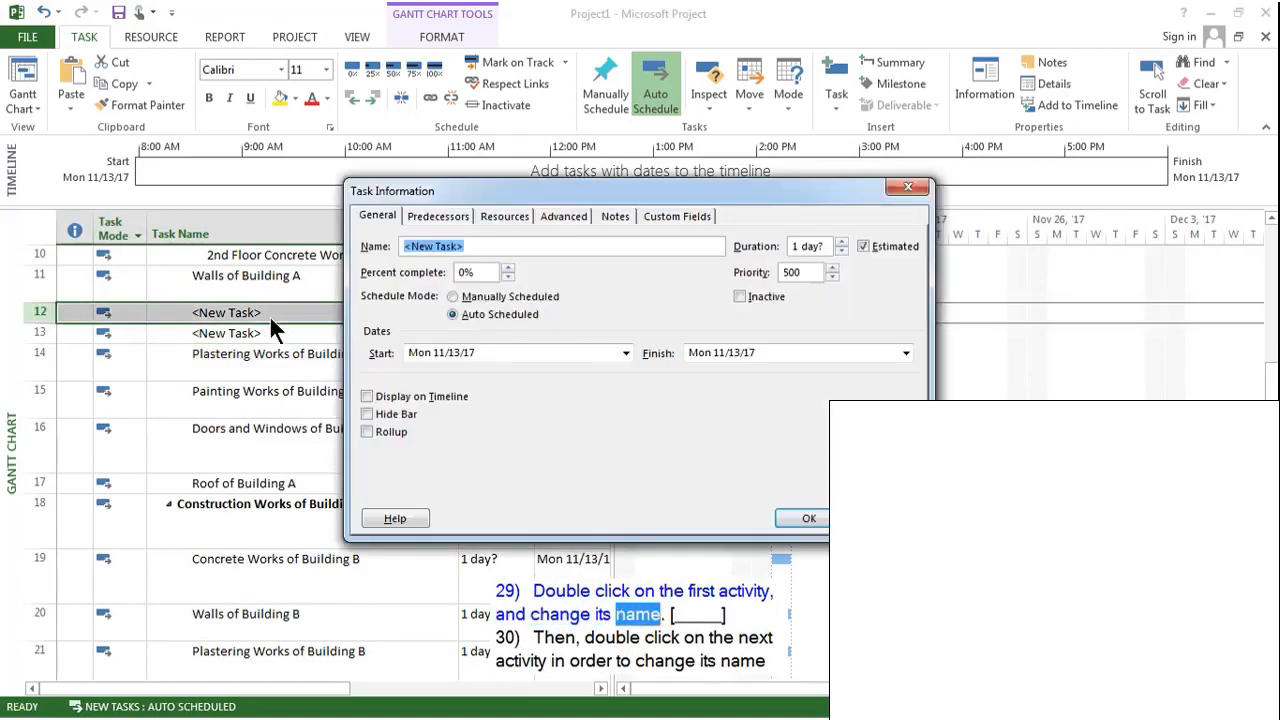
{"action": "type", "text": "1st Fl"}
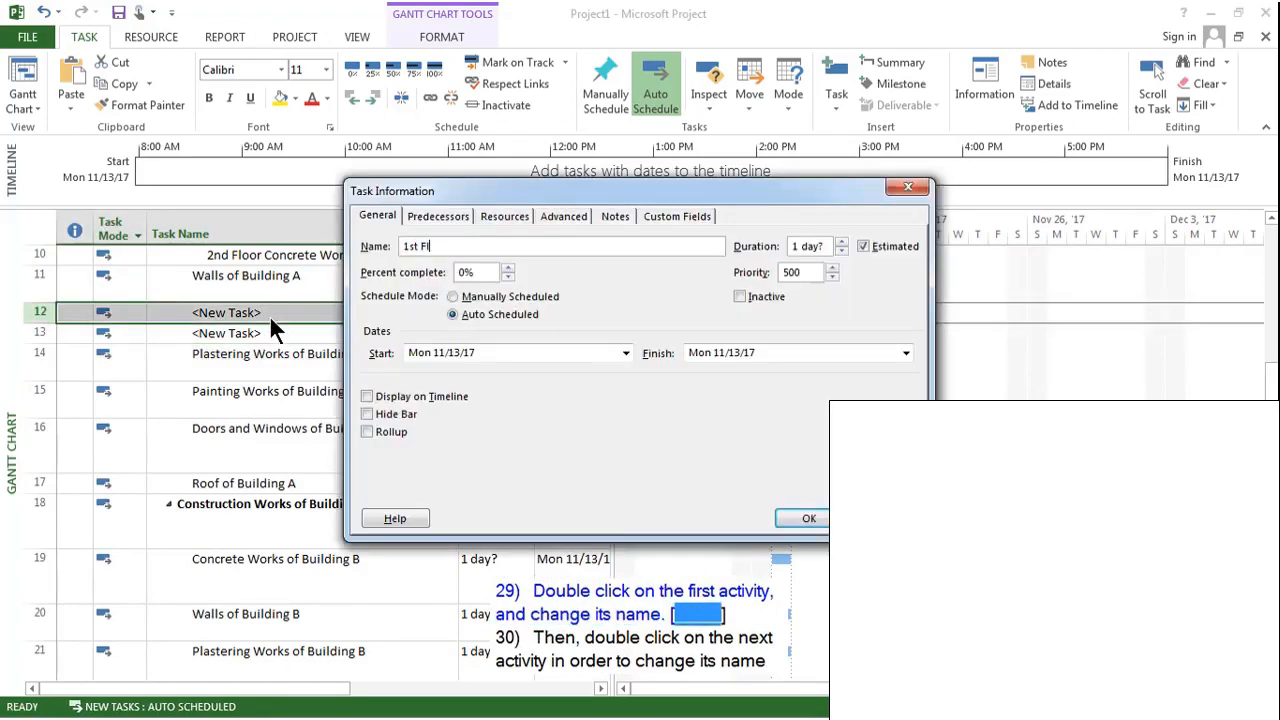
{"action": "type", "text": "oor Walls "}
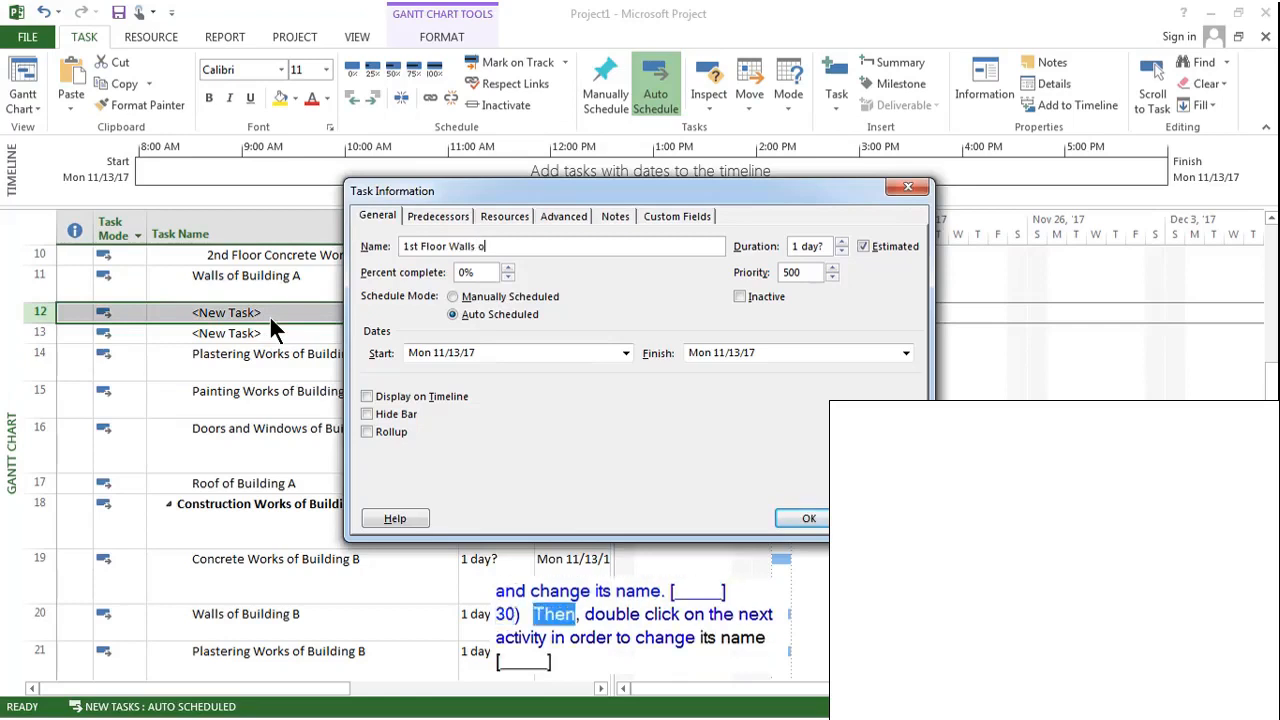
{"action": "type", "text": "of Building "}
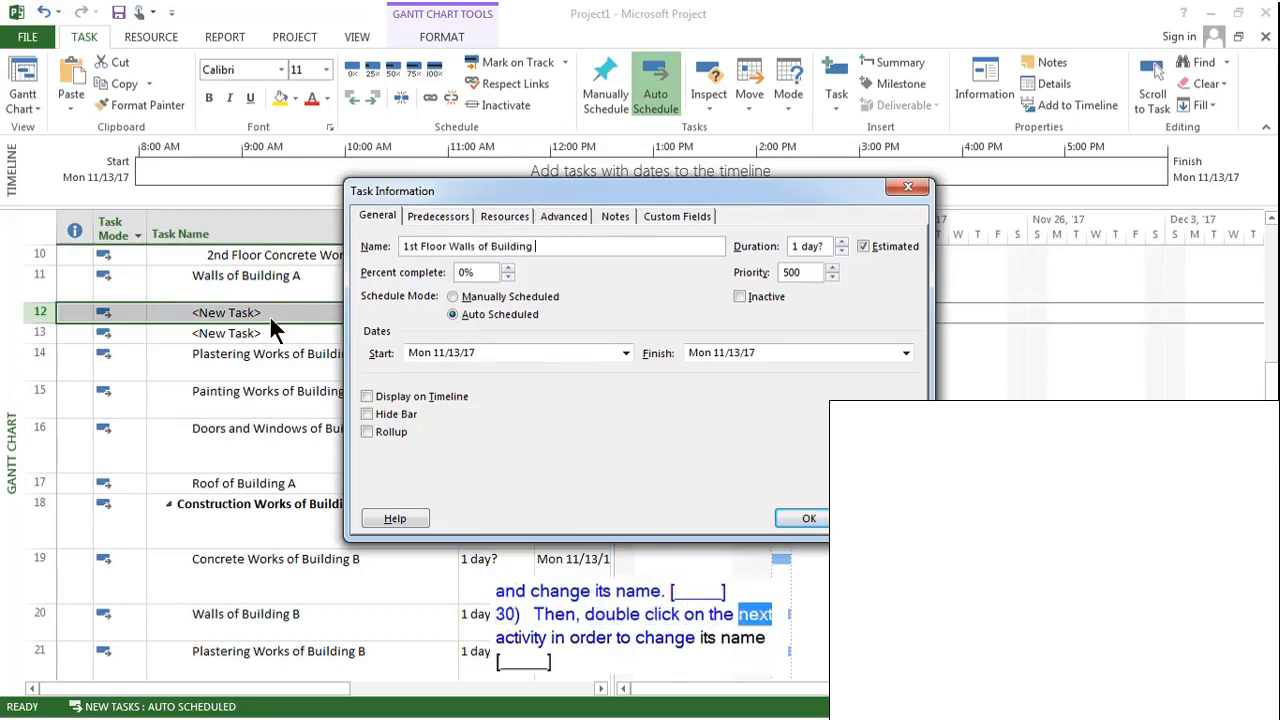
{"action": "type", "text": "A"}
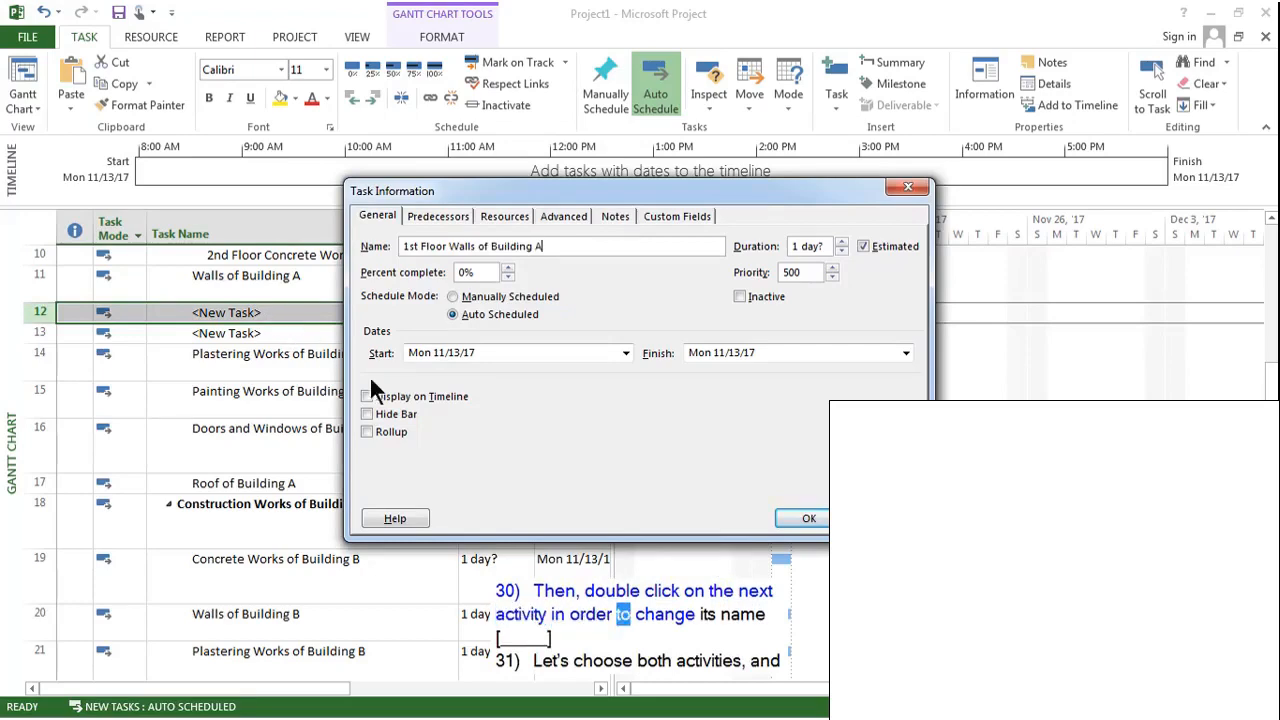
{"action": "left_click", "coordinate": [790, 519]}
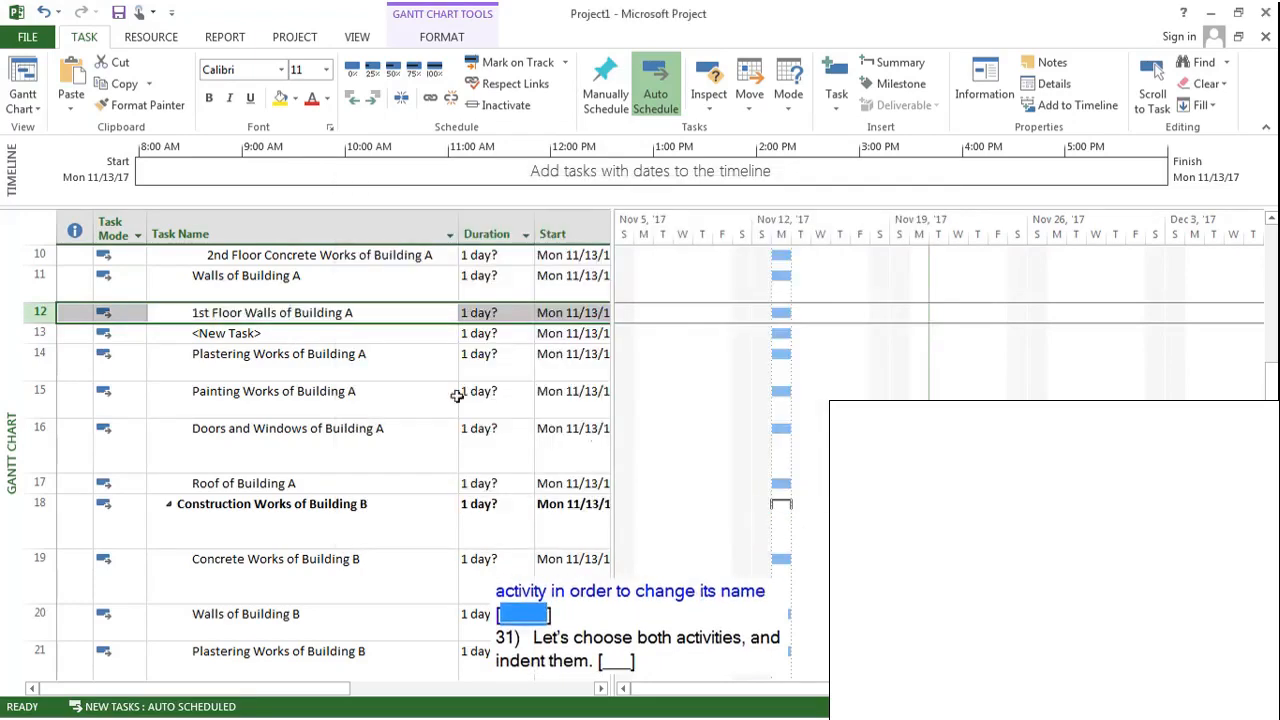
Name task 13 "2nd Floor Walls of Building A" and indent tasks 12 and 13 together beneath "Walls of Building A".
{"action": "double_click", "coordinate": [258, 333]}
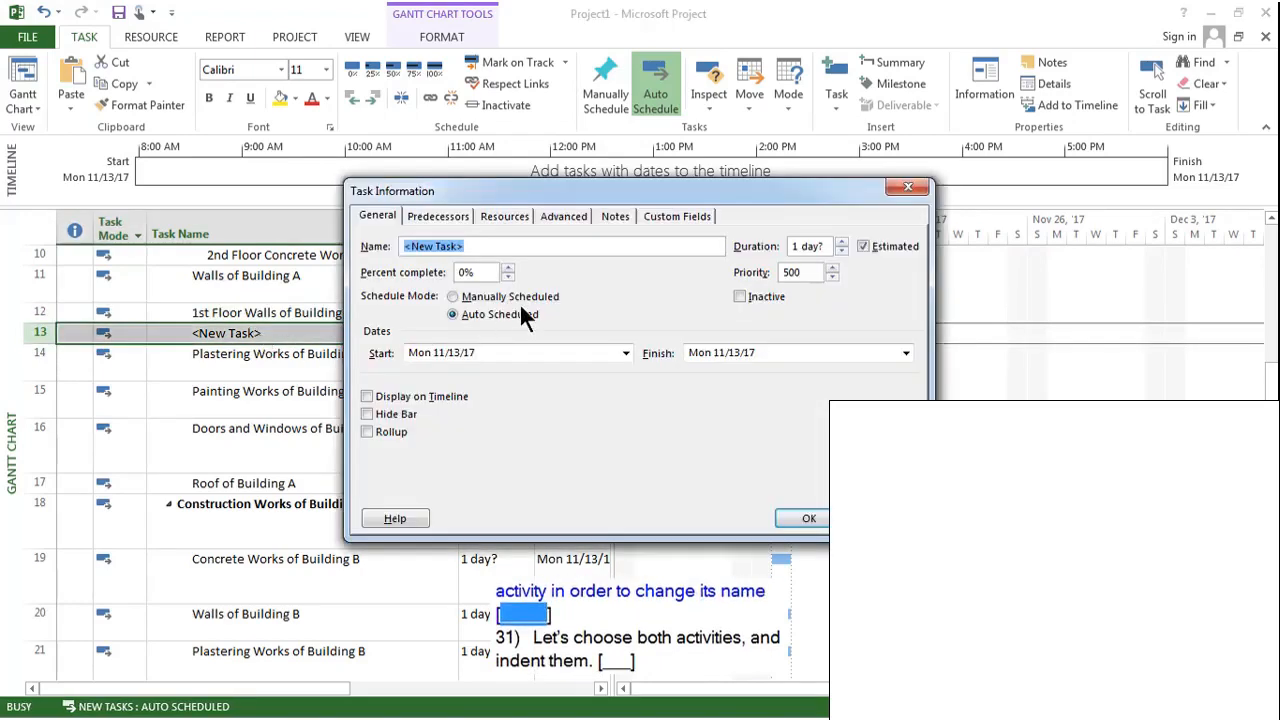
{"action": "type", "text": "2nd Floor Walls of Building A"}
{"action": "left_click", "coordinate": [805, 520]}
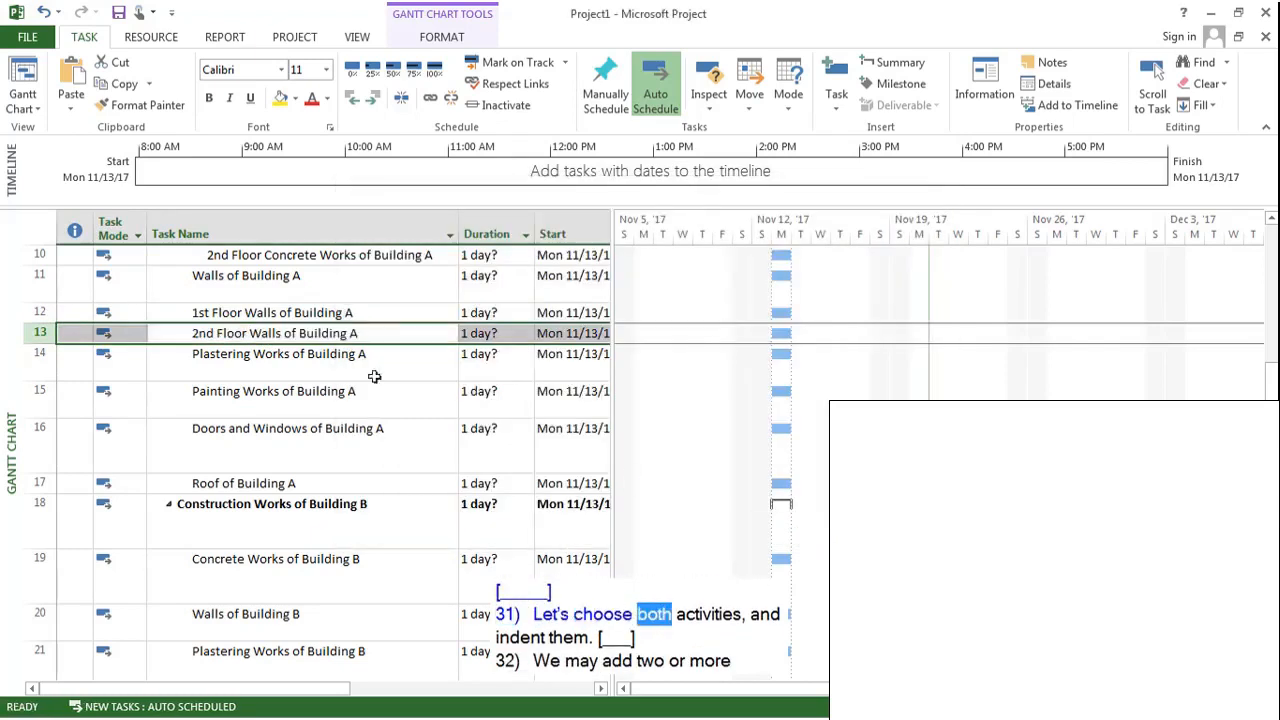
{"action": "left_click_drag", "start_coordinate": [42, 313], "coordinate": [42, 331]}
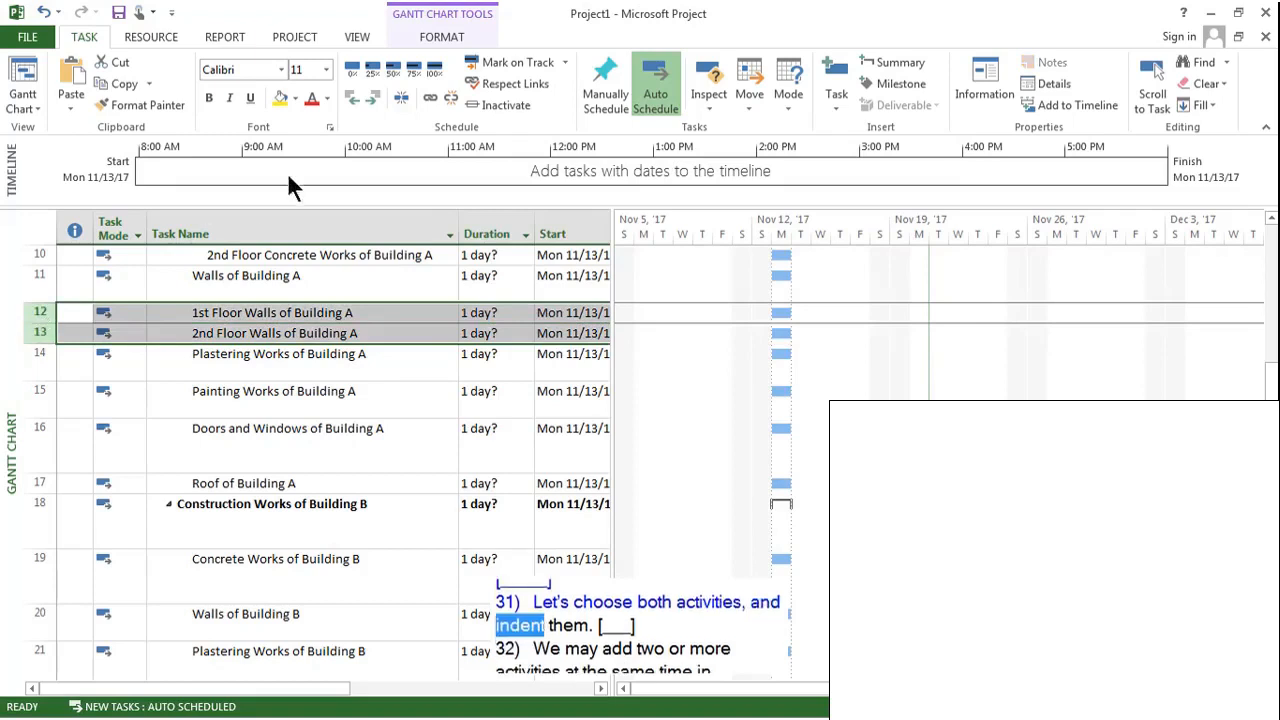
{"action": "left_click", "coordinate": [371, 96]}
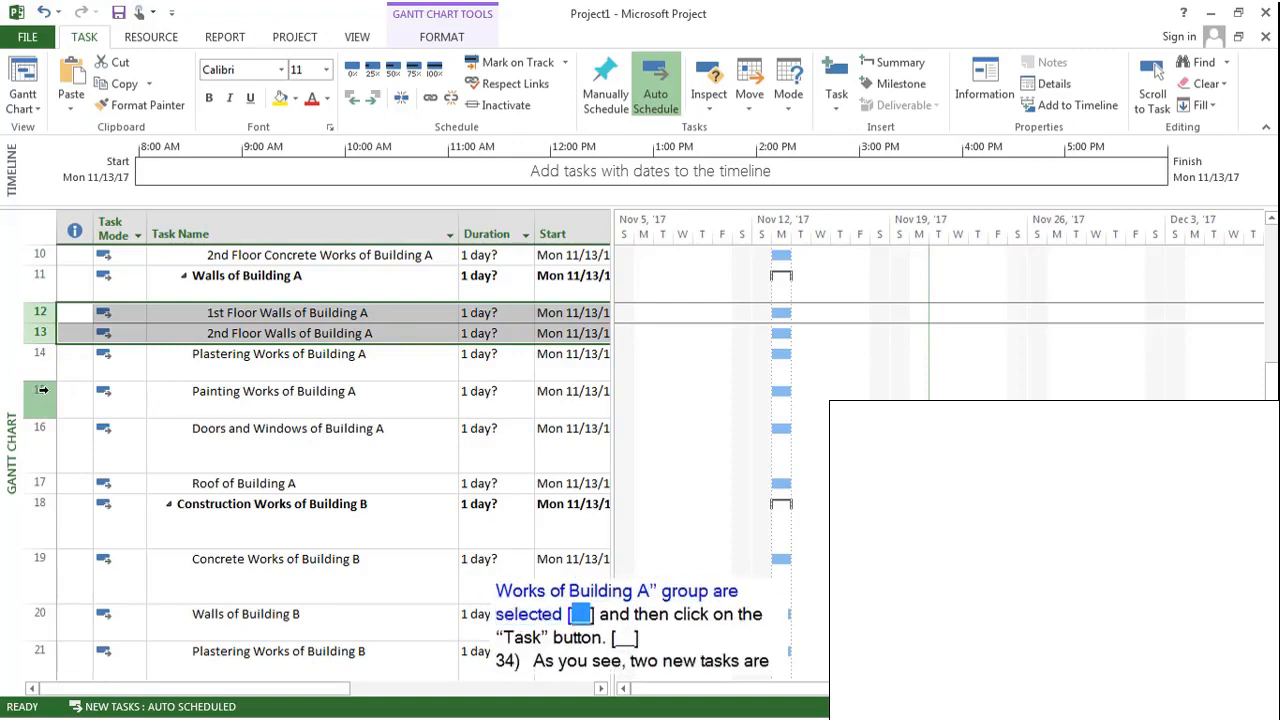
Insert two new tasks directly above "Painting Works of Building A" and name the first one "1st Floor Plastering Works of Building A".
{"action": "left_click_drag", "start_coordinate": [41, 390], "coordinate": [41, 427]}
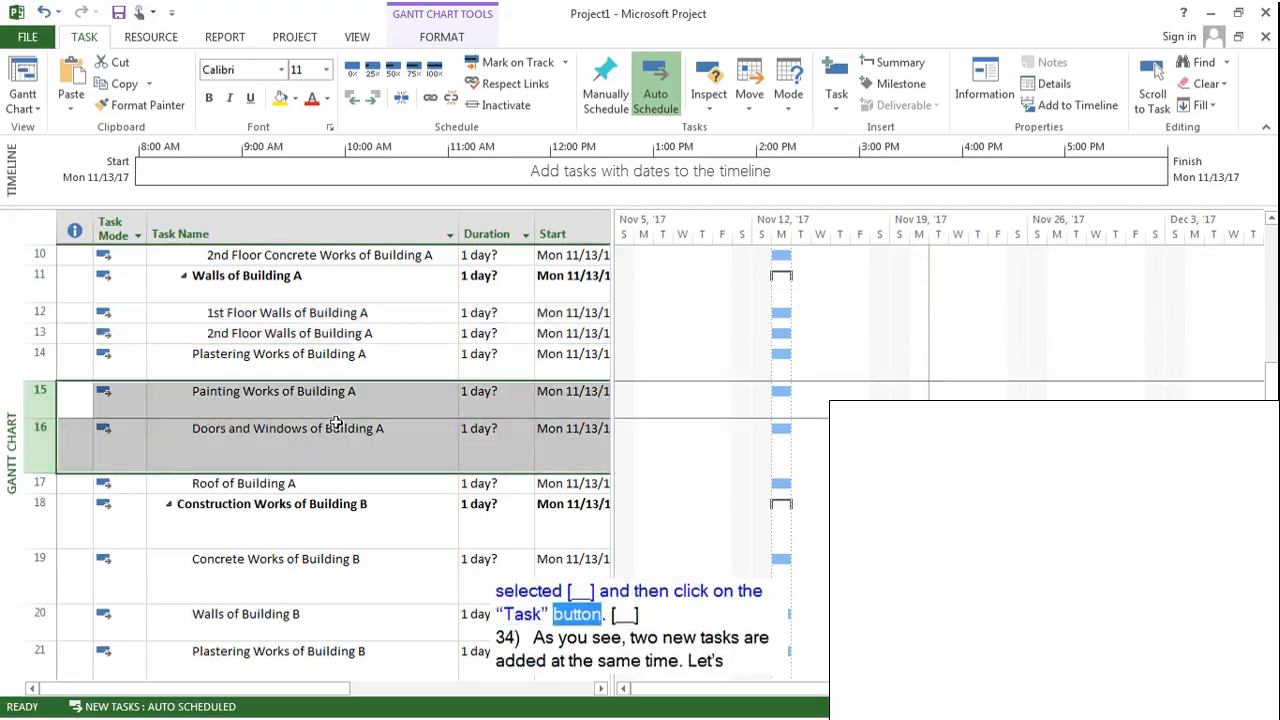
{"action": "left_click", "coordinate": [838, 83]}
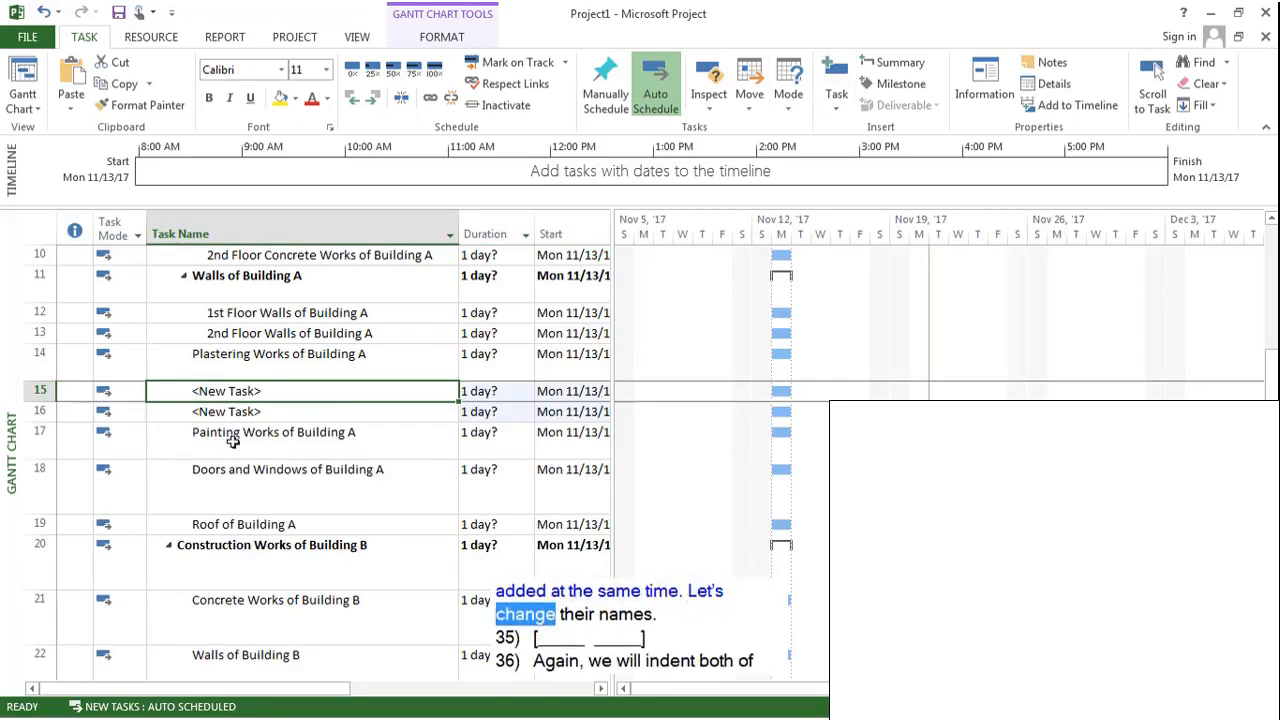
{"action": "double_click", "coordinate": [288, 389]}
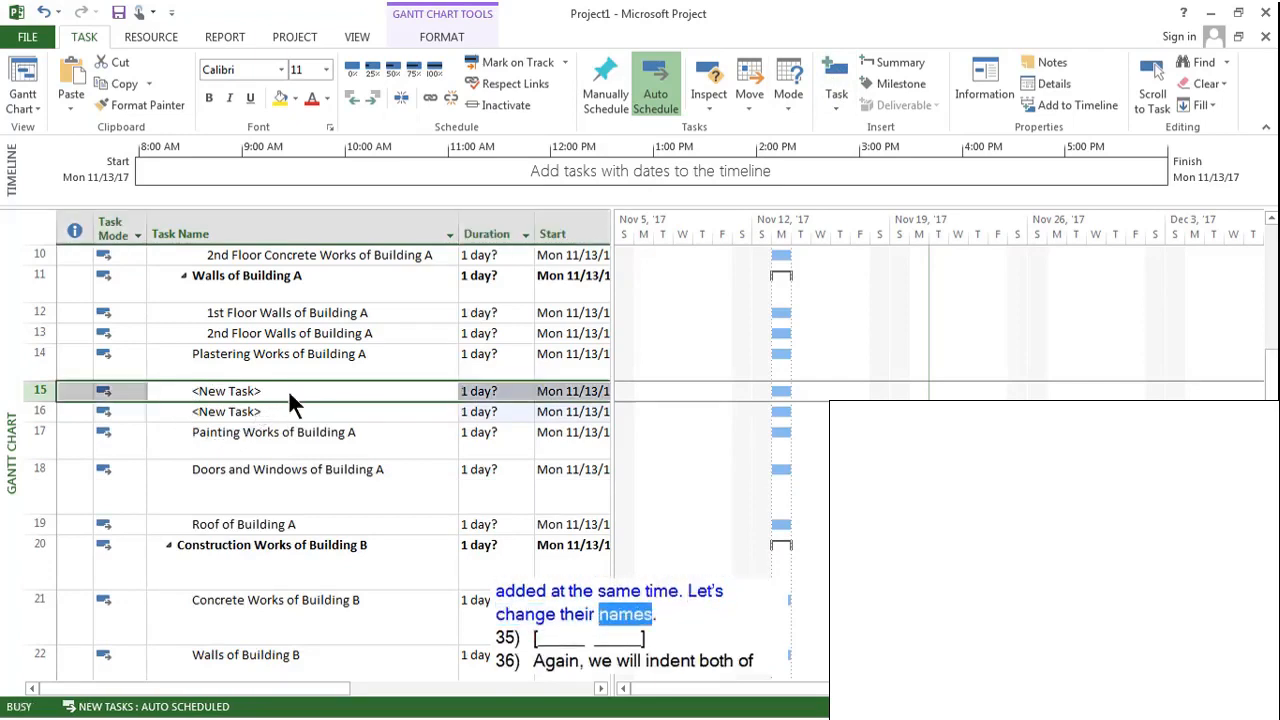
{"action": "type", "text": "1st"}
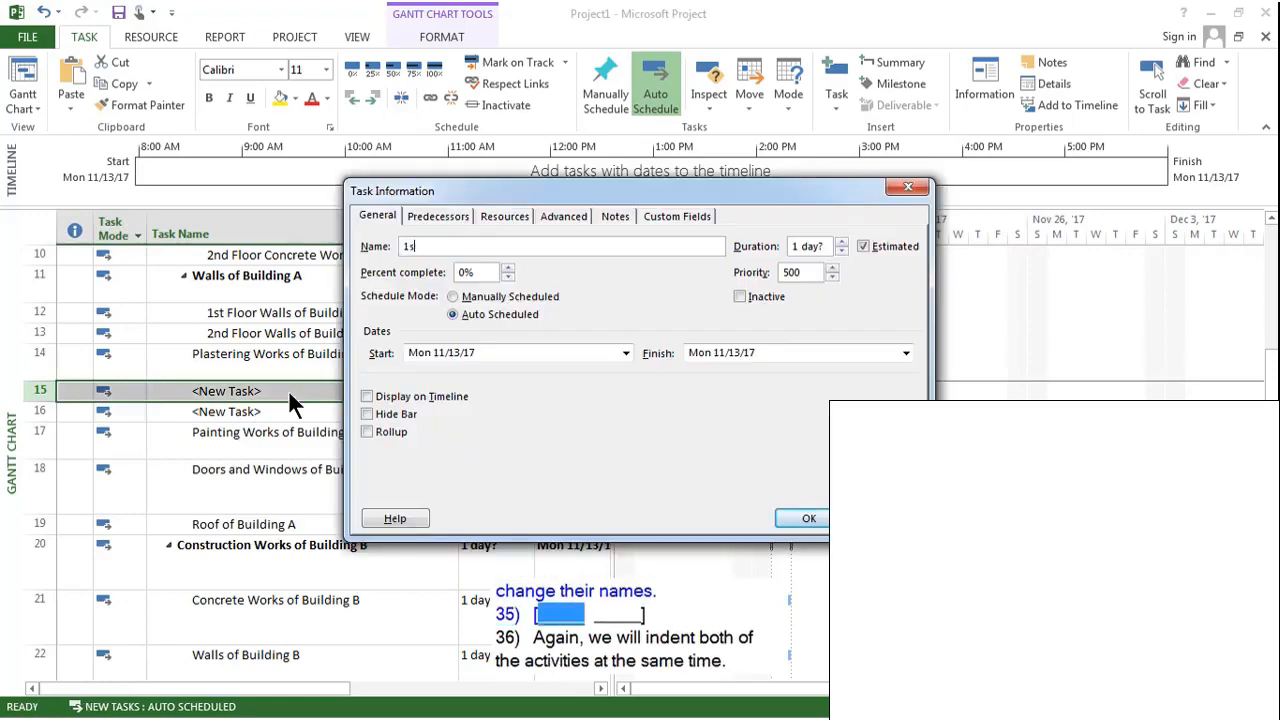
{"action": "type", "text": "Floor Plastering Works of Building A"}
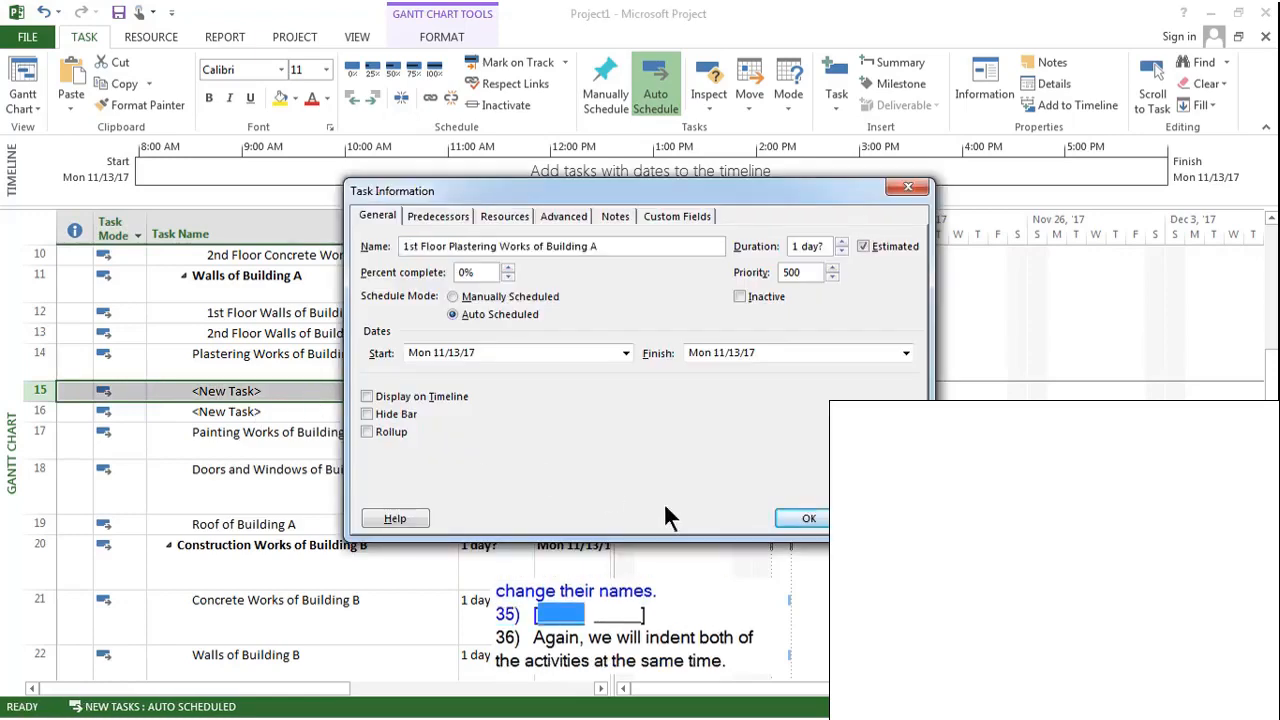
{"action": "left_click", "coordinate": [805, 518]}
Name task 16 "2nd Floor Plastering Works of Building A" and indent tasks 15 and 16 together beneath "Plastering Works of Building A".
{"action": "left_click", "coordinate": [264, 410]}
{"action": "double_click", "coordinate": [264, 409]}
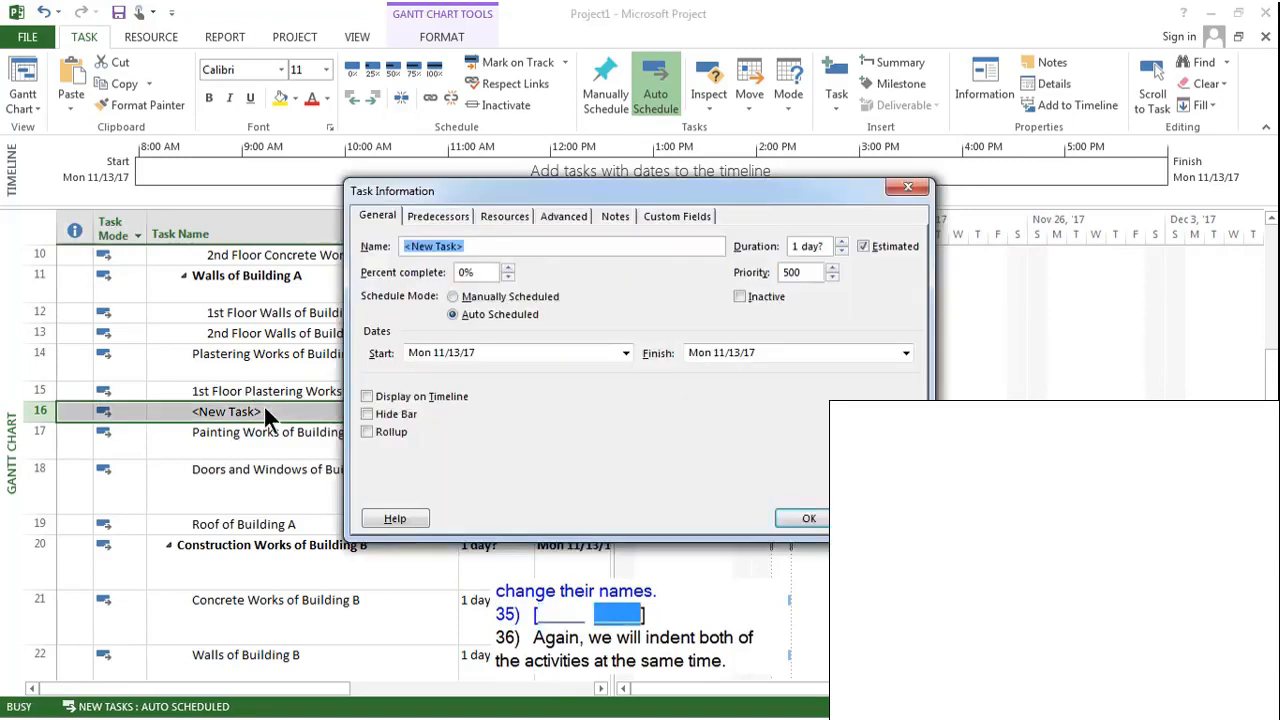
{"action": "type", "text": "2nd F"}
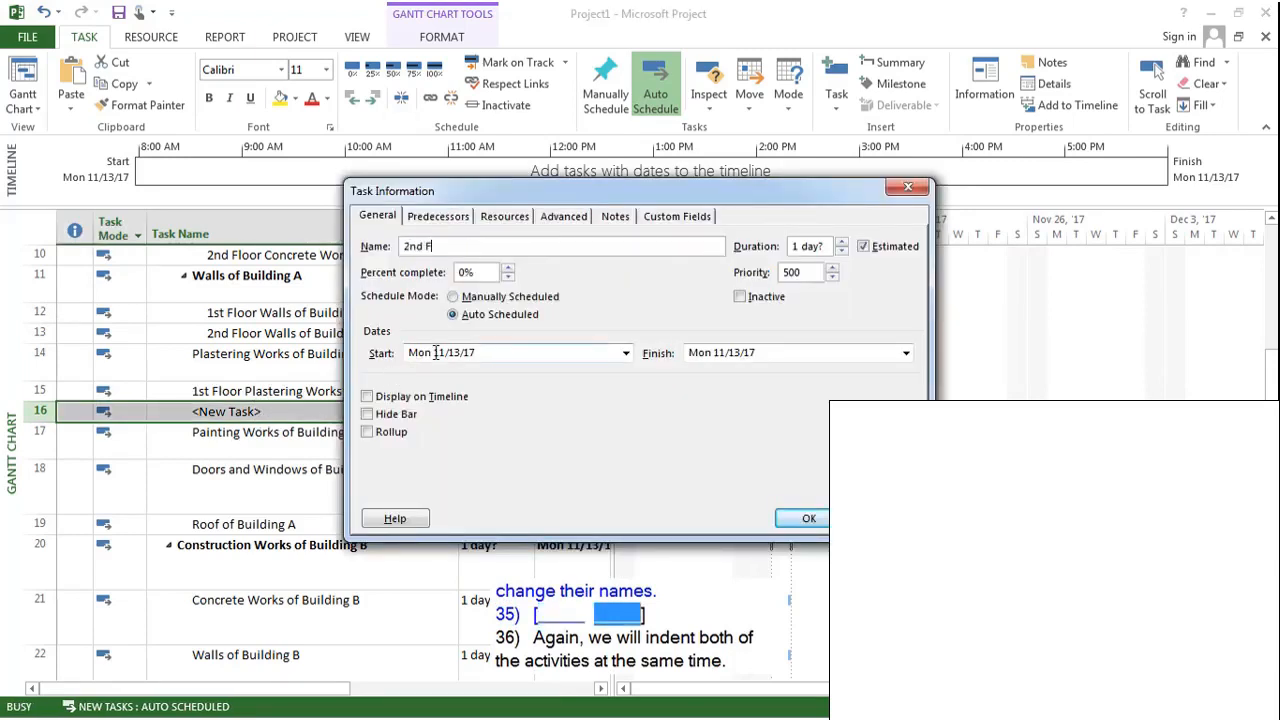
{"action": "type", "text": "loor Plastering Works of Building A"}
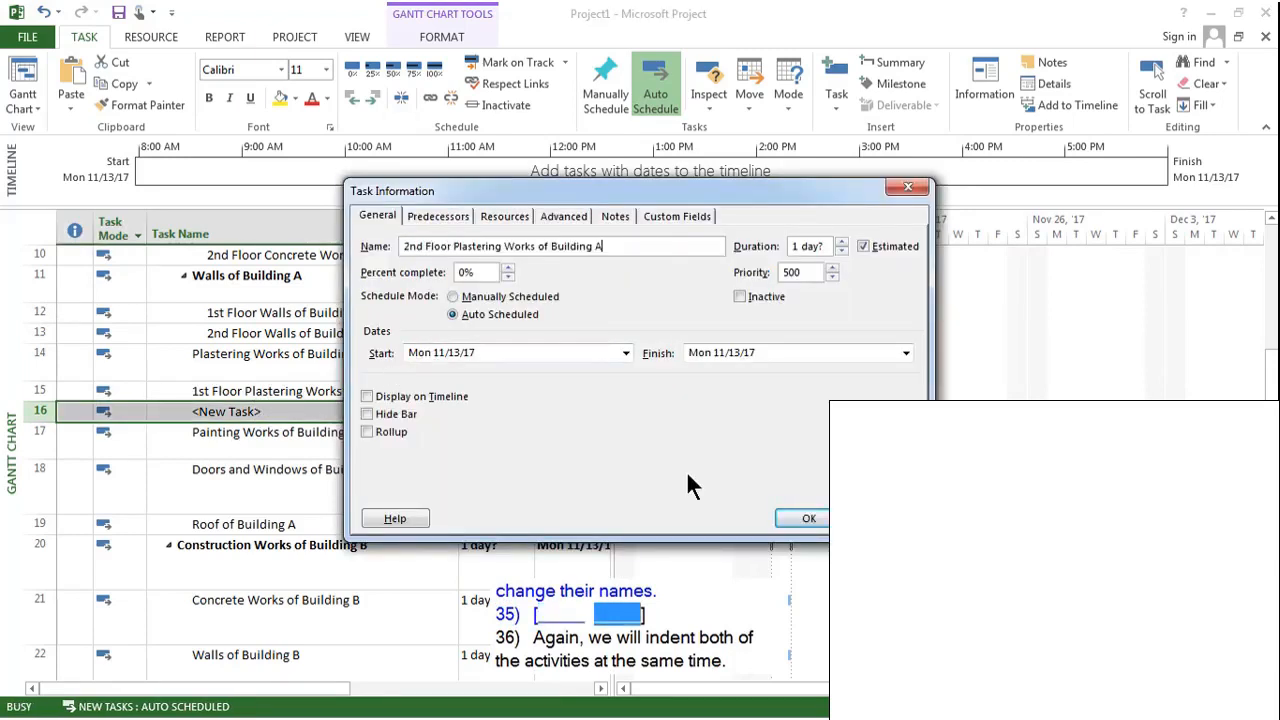
{"action": "left_click", "coordinate": [808, 518]}
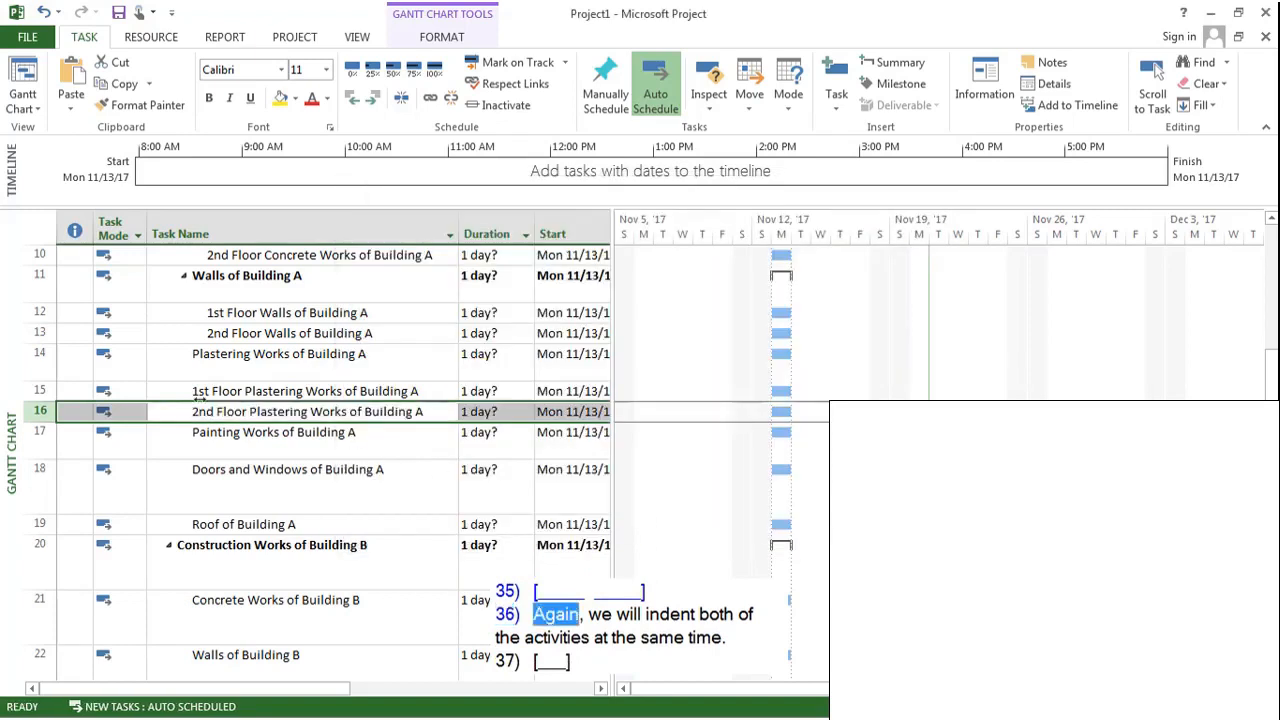
{"action": "left_click", "coordinate": [40, 391], "text": "shift"}
{"action": "left_click", "coordinate": [375, 97]}
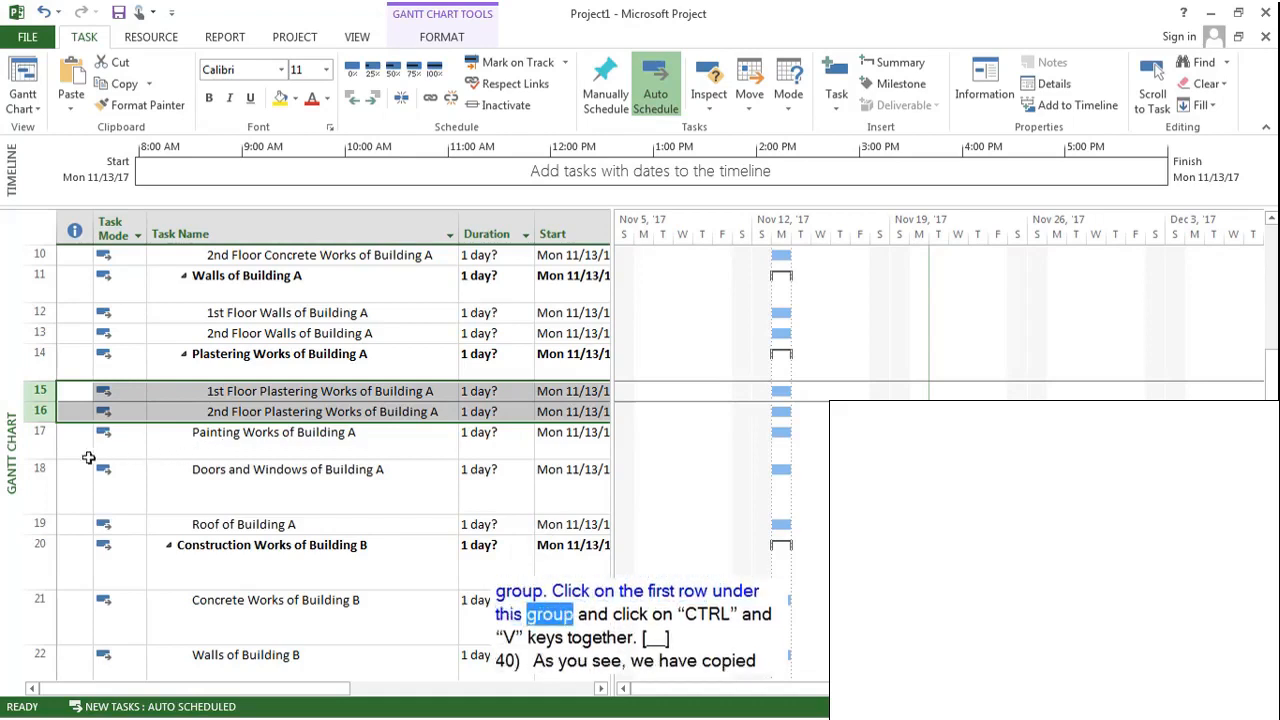
Paste the two floor plastering tasks above "Doors and Windows of Building A" and rename the first copy "1st Floor Painting Works of Building A".
{"action": "left_click", "coordinate": [40, 468]}
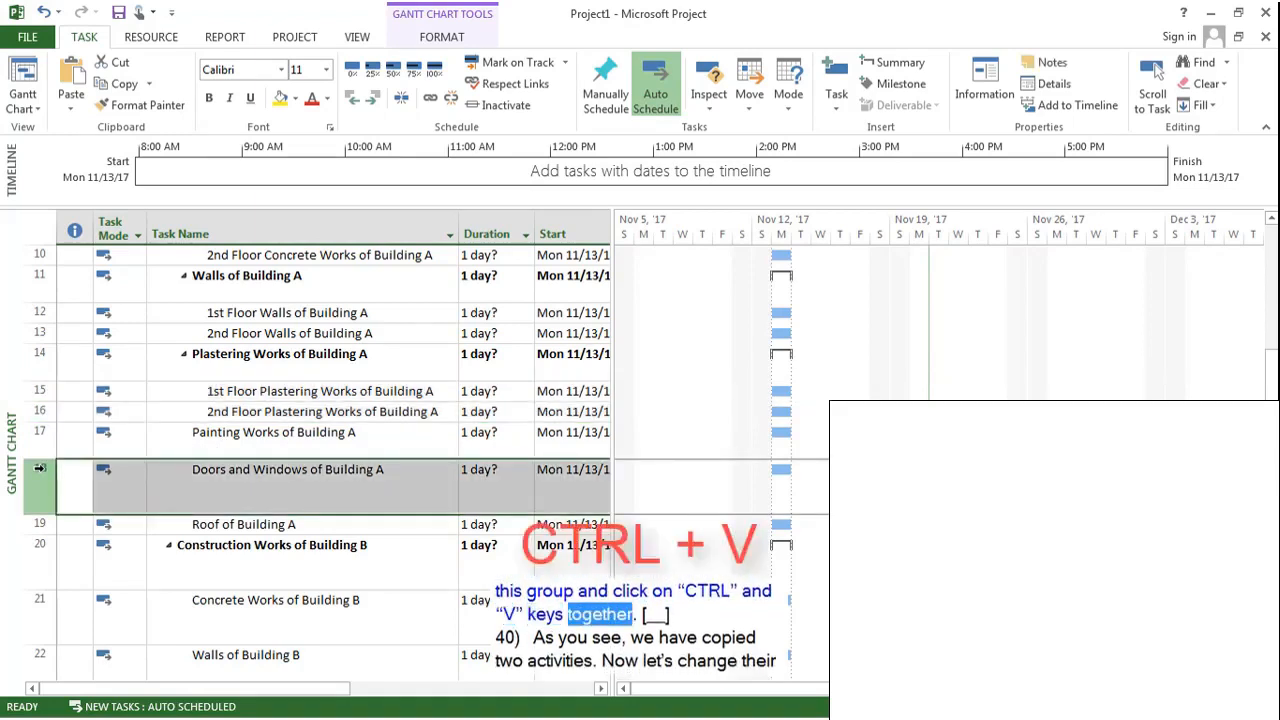
{"action": "key", "text": "ctrl+v"}
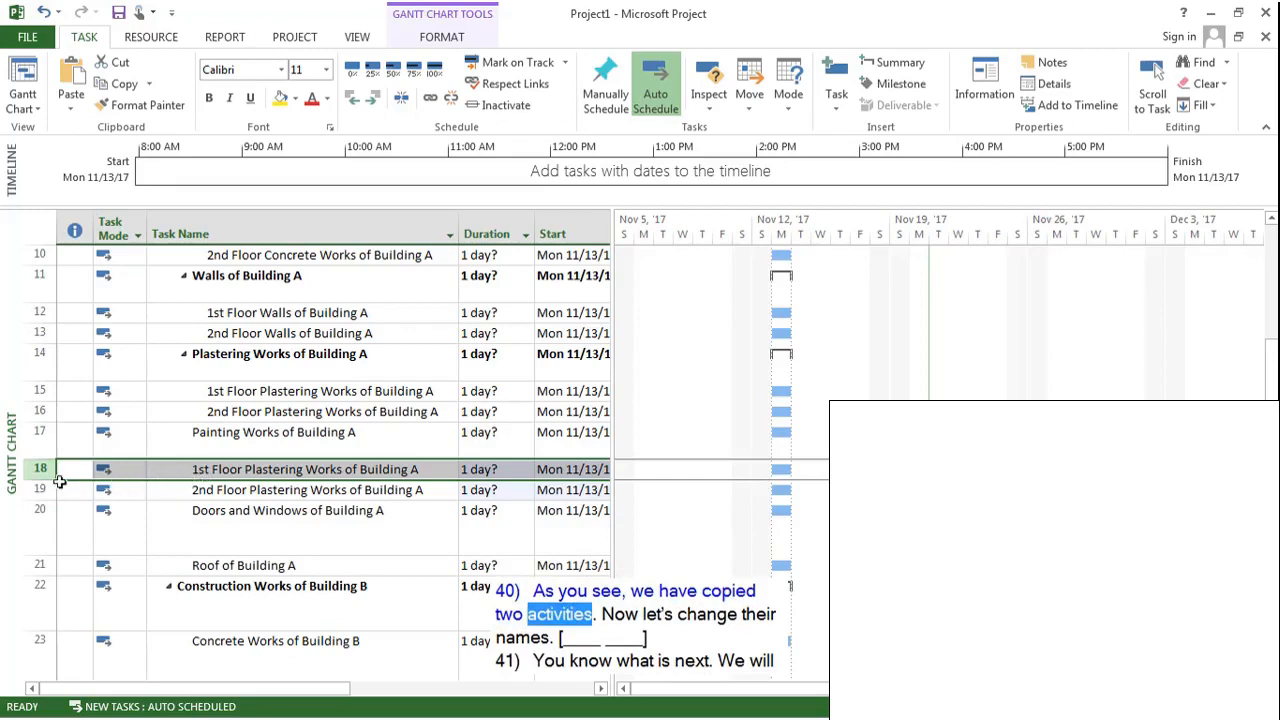
{"action": "double_click", "coordinate": [64, 479]}
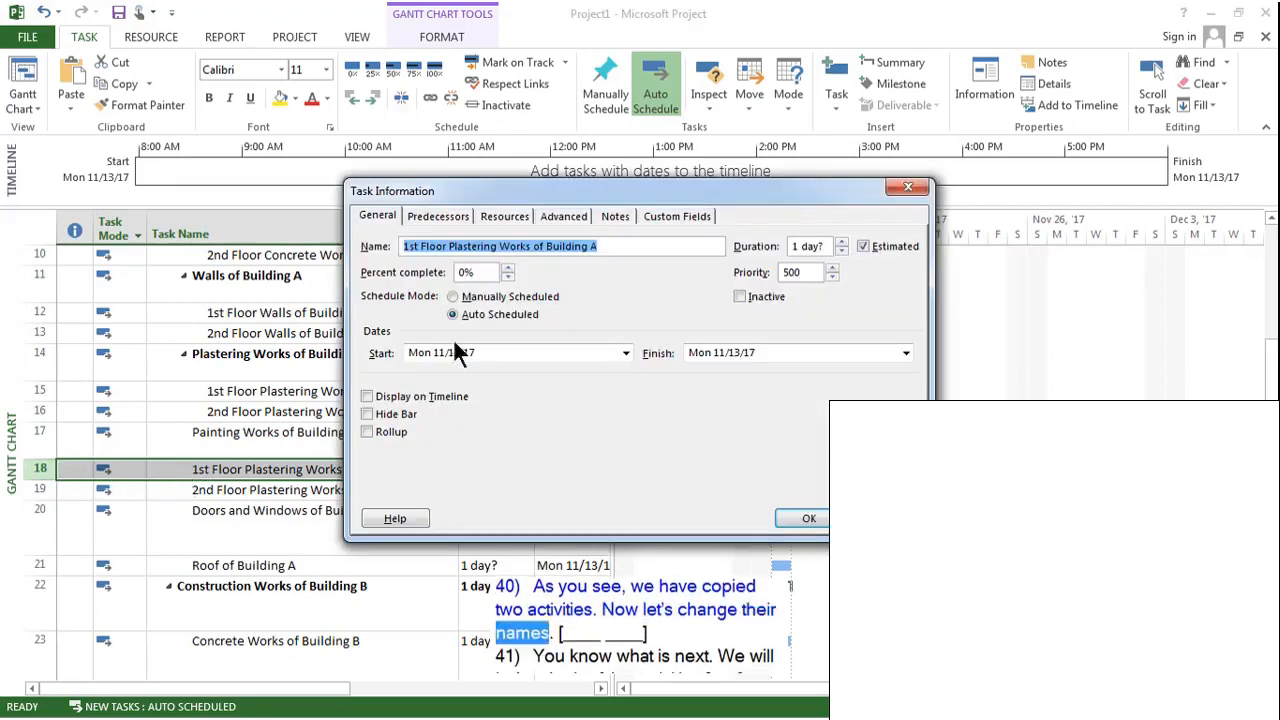
{"action": "left_click", "coordinate": [498, 246]}
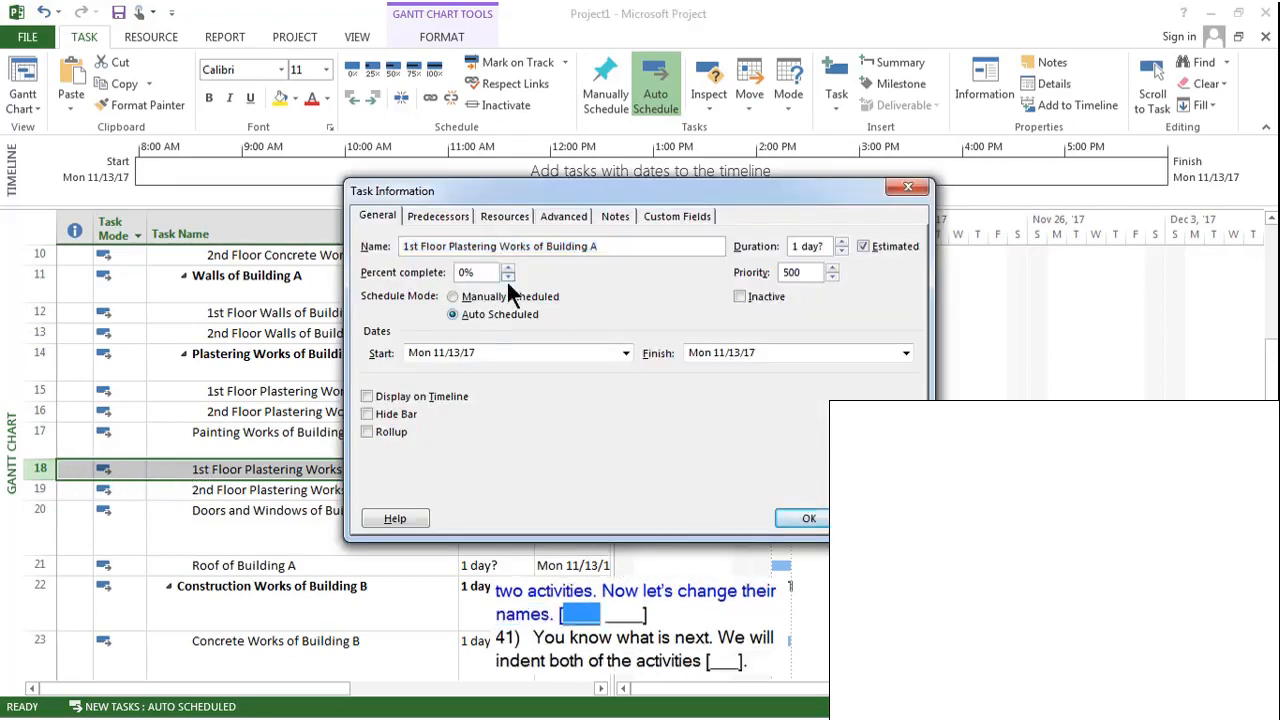
{"action": "key", "text": "BackSpace"}
{"action": "key", "text": "BackSpace"}
{"action": "key", "text": "BackSpace"}
{"action": "key", "text": "BackSpace"}
{"action": "key", "text": "BackSpace"}
{"action": "key", "text": "BackSpace"}
{"action": "key", "text": "BackSpace"}
{"action": "key", "text": "BackSpace"}
{"action": "key", "text": "BackSpace"}
{"action": "type", "text": "ainting"}
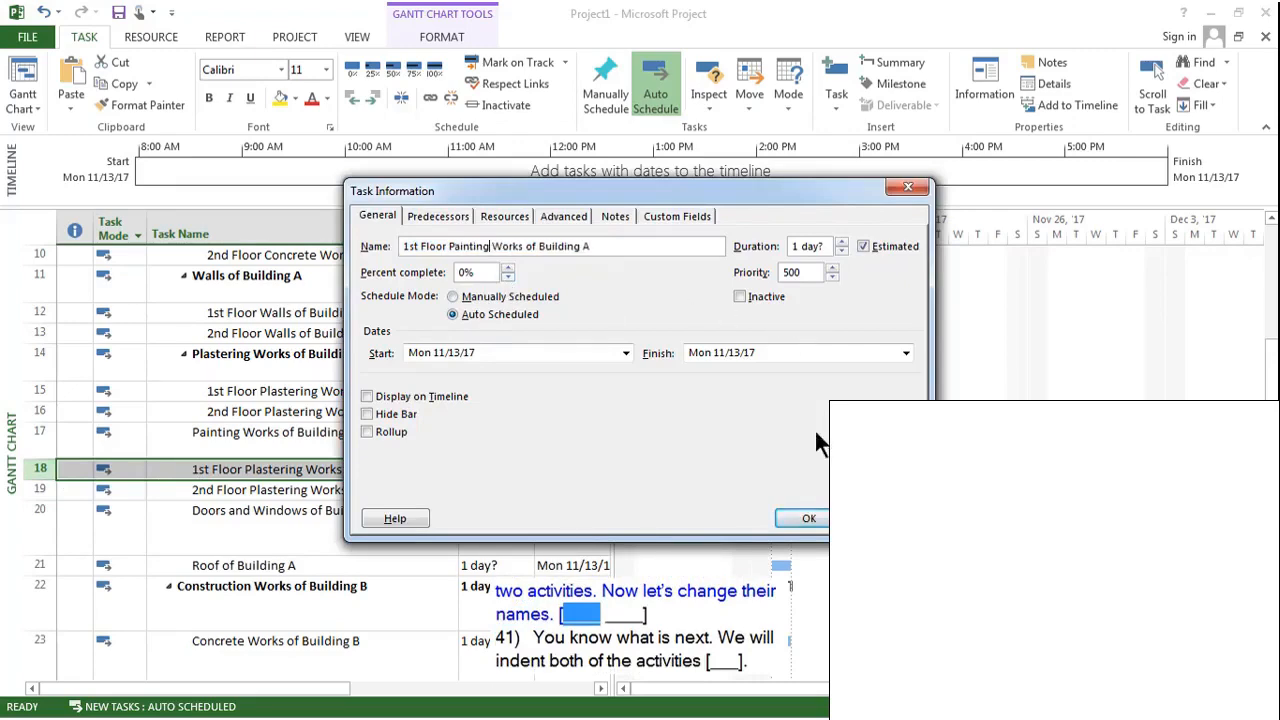
{"action": "left_click", "coordinate": [808, 521]}
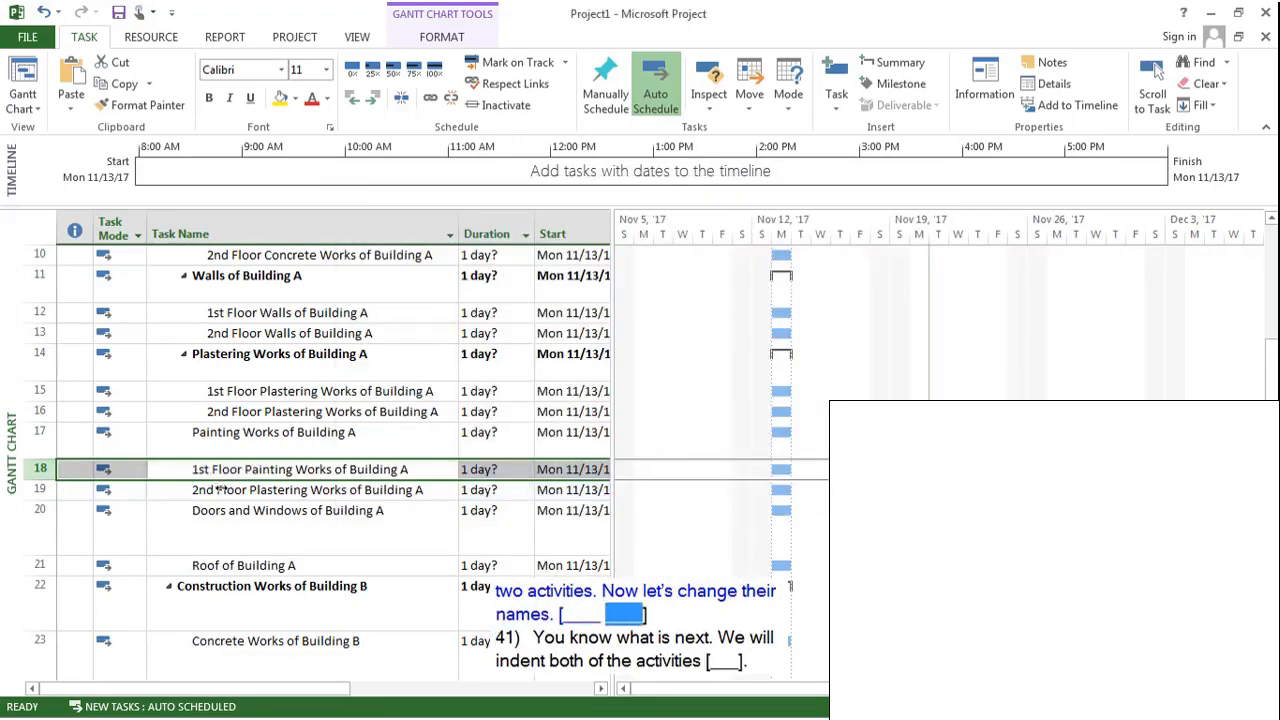
Rename task 19 "2nd Floor Painting Works of Building A" and indent tasks 18 and 19 together beneath "Painting Works of Building A".
{"action": "double_click", "coordinate": [221, 489]}
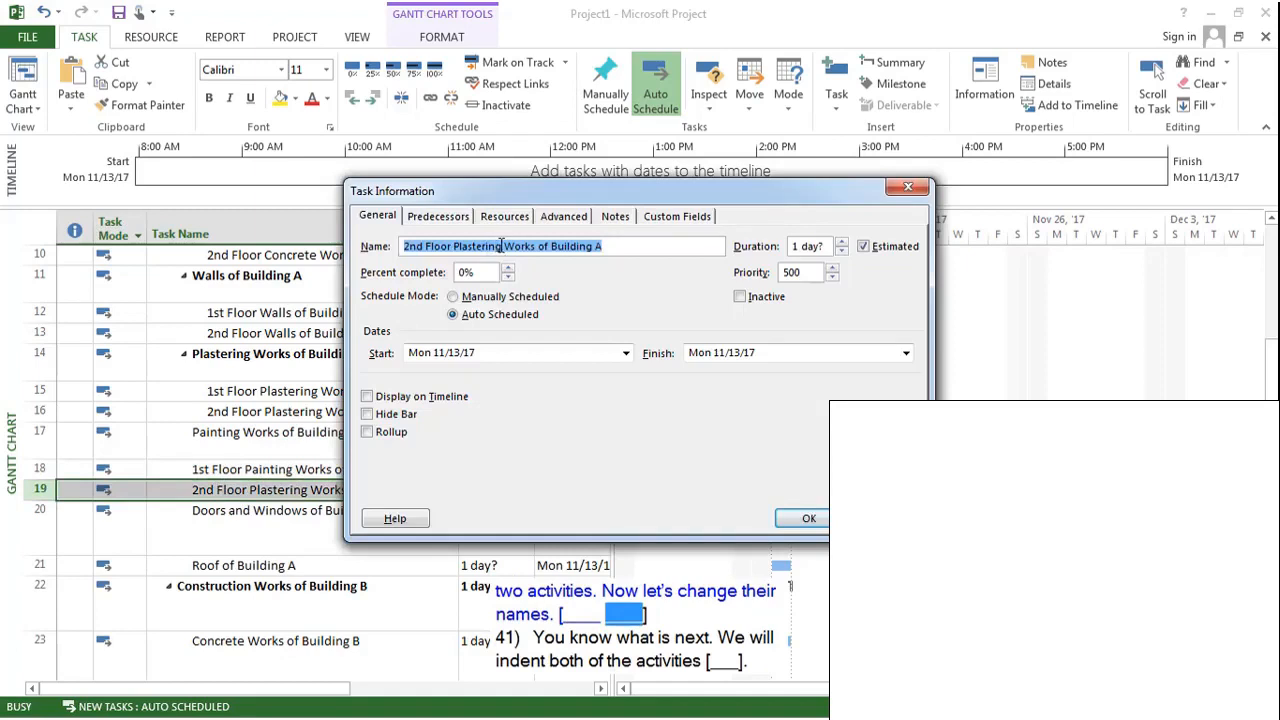
{"action": "left_click", "coordinate": [501, 246]}
{"action": "key", "text": "BackSpace"}
{"action": "key", "text": "BackSpace"}
{"action": "key", "text": "BackSpace"}
{"action": "key", "text": "BackSpace"}
{"action": "key", "text": "BackSpace"}
{"action": "key", "text": "BackSpace"}
{"action": "key", "text": "BackSpace"}
{"action": "key", "text": "BackSpace"}
{"action": "key", "text": "BackSpace"}
{"action": "type", "text": "ainting"}
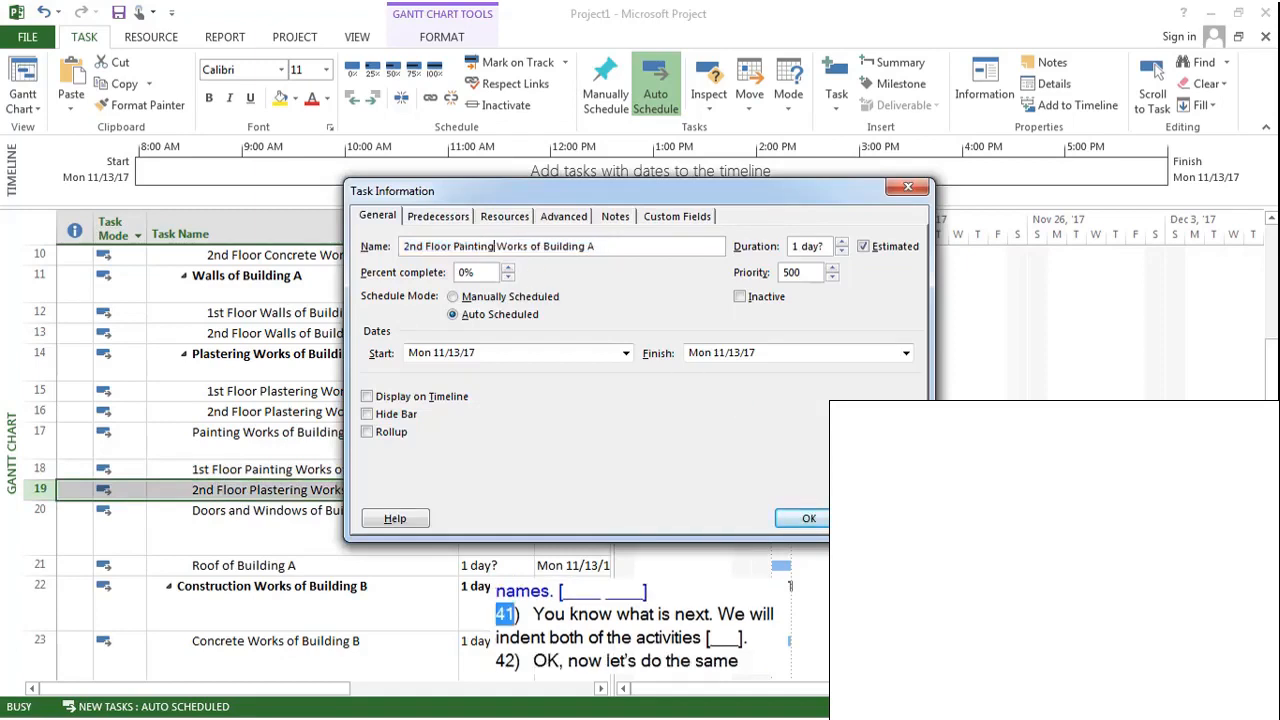
{"action": "key", "text": "Return"}
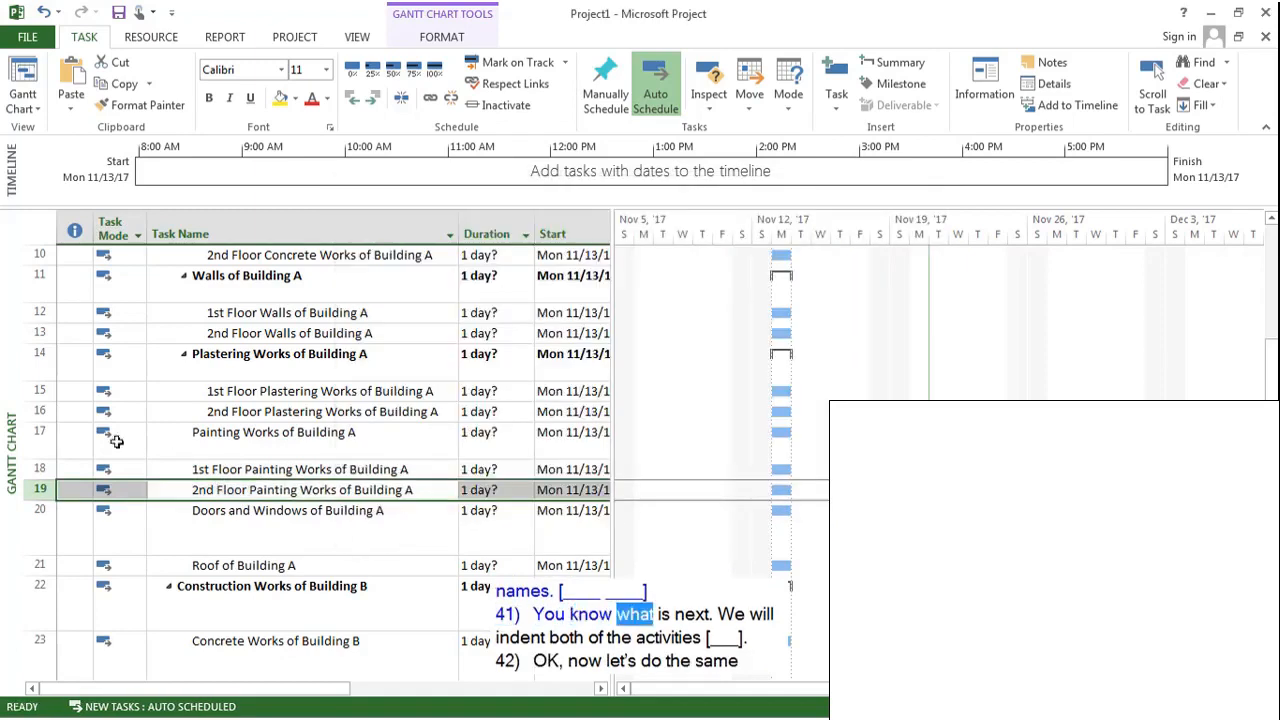
{"action": "left_click", "coordinate": [38, 469], "text": "shift"}
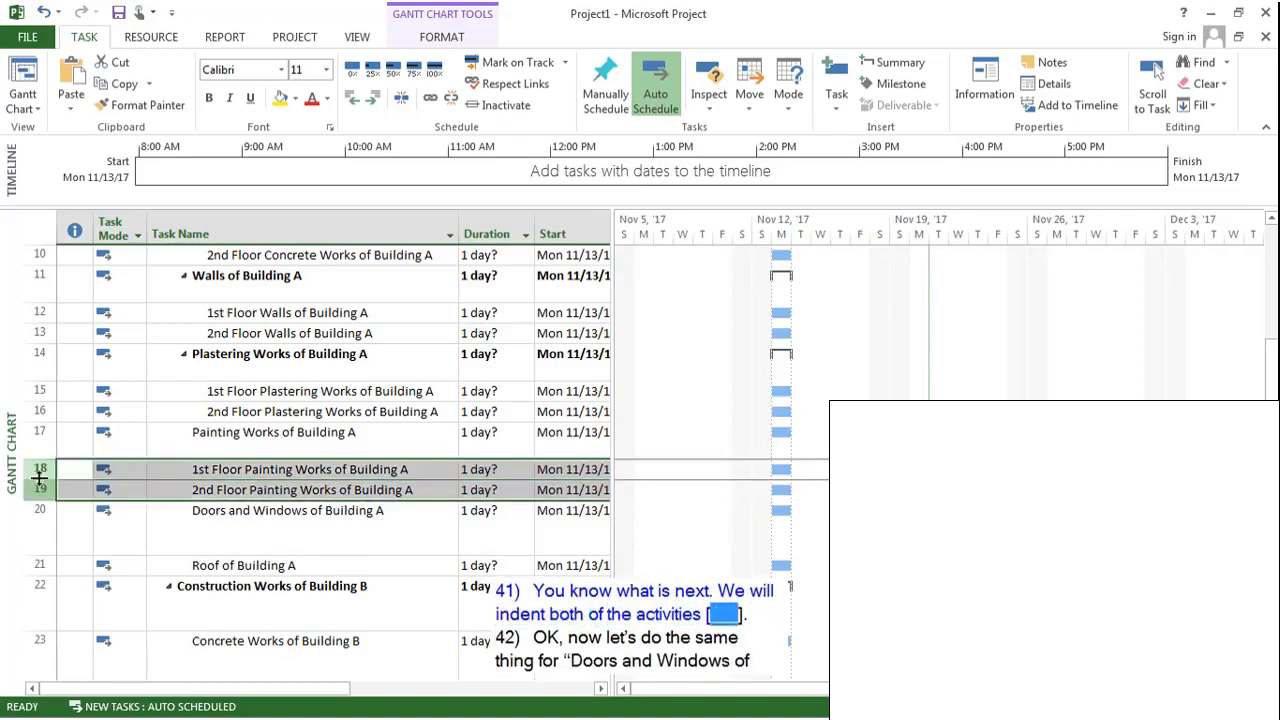
{"action": "left_click", "coordinate": [374, 90]}
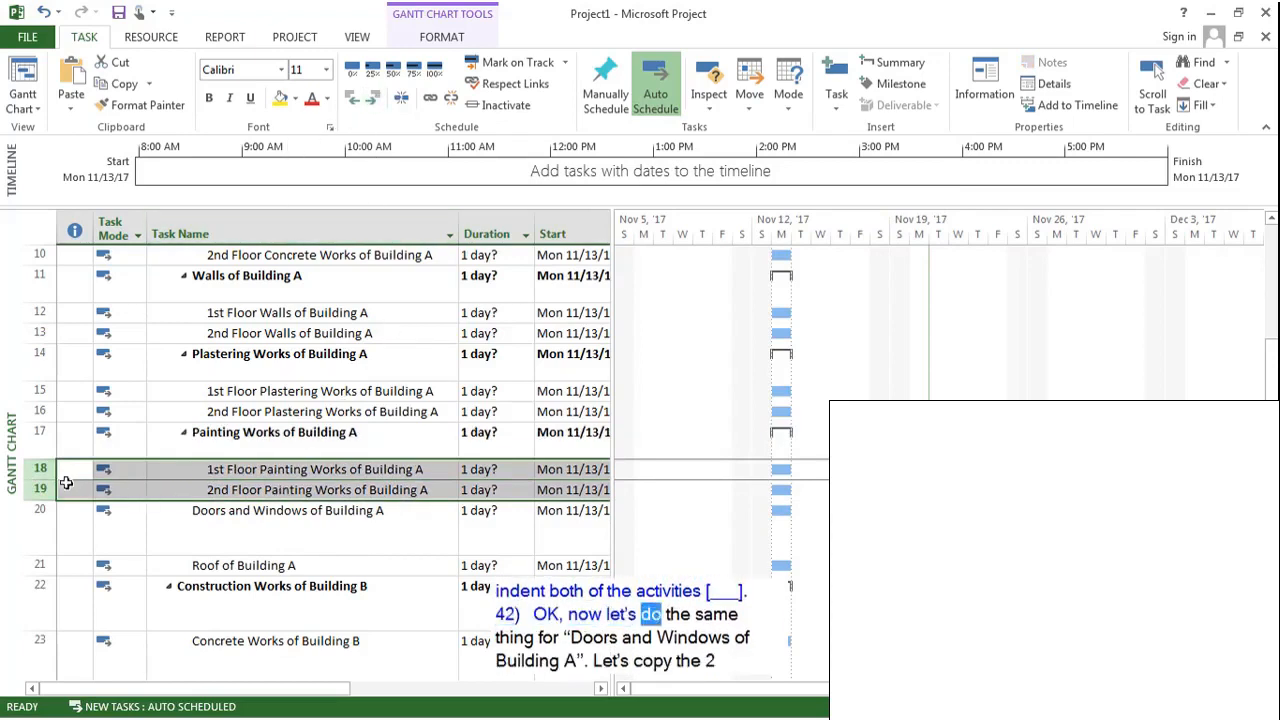
Copy the two floor painting tasks and paste them directly above "Roof of Building A".
{"action": "scroll", "coordinate": [66, 483], "scroll_direction": "down", "scroll_amount": 2}
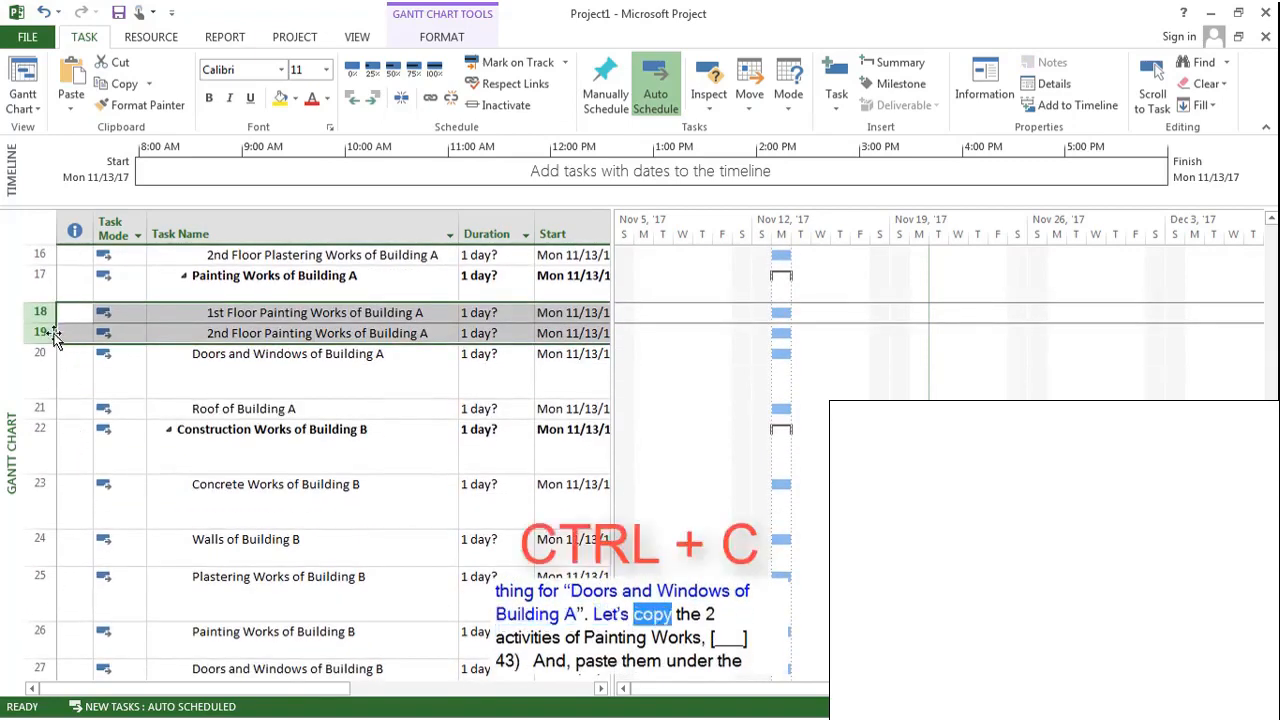
{"action": "key", "text": "ctrl+c"}
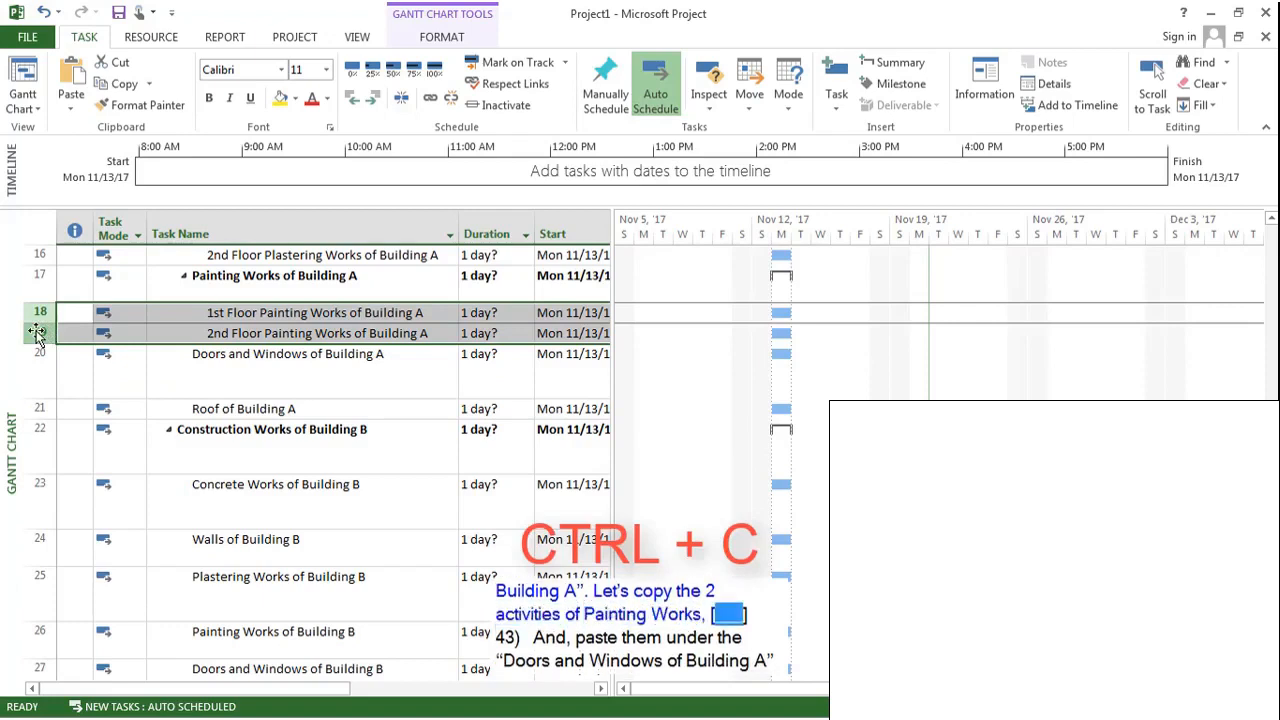
{"action": "left_click", "coordinate": [38, 407]}
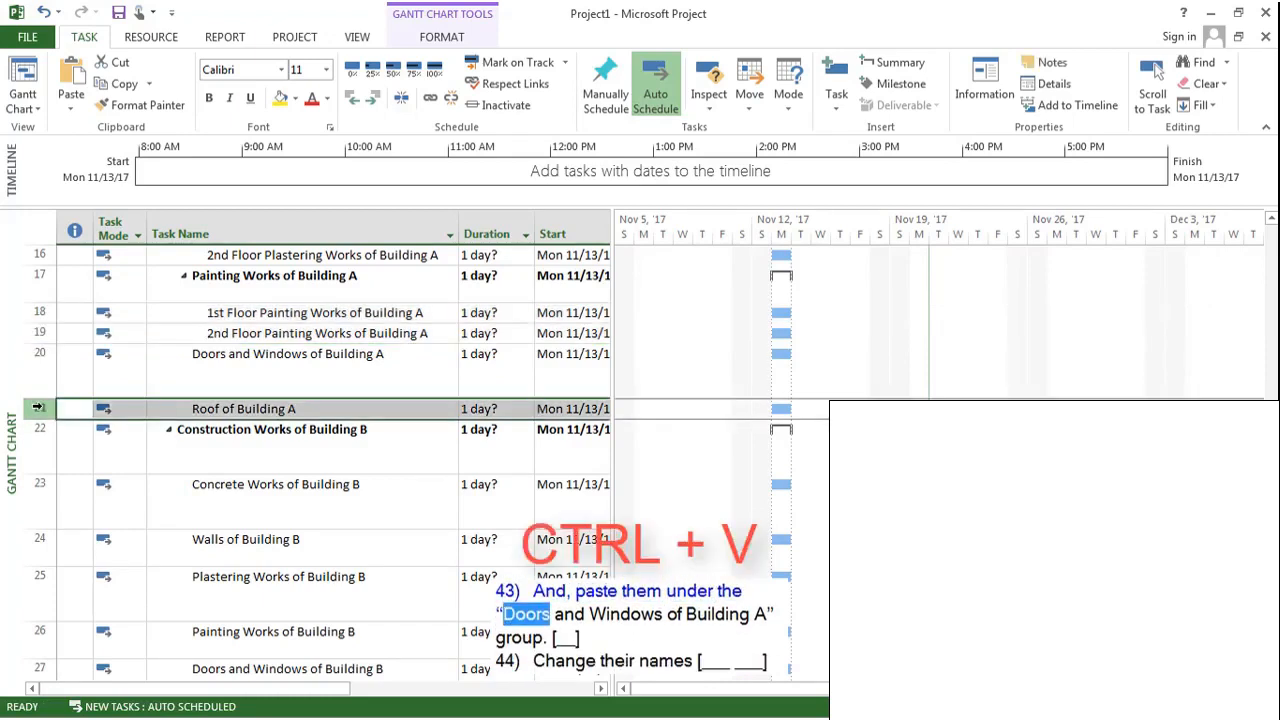
{"action": "key", "text": "ctrl+v"}
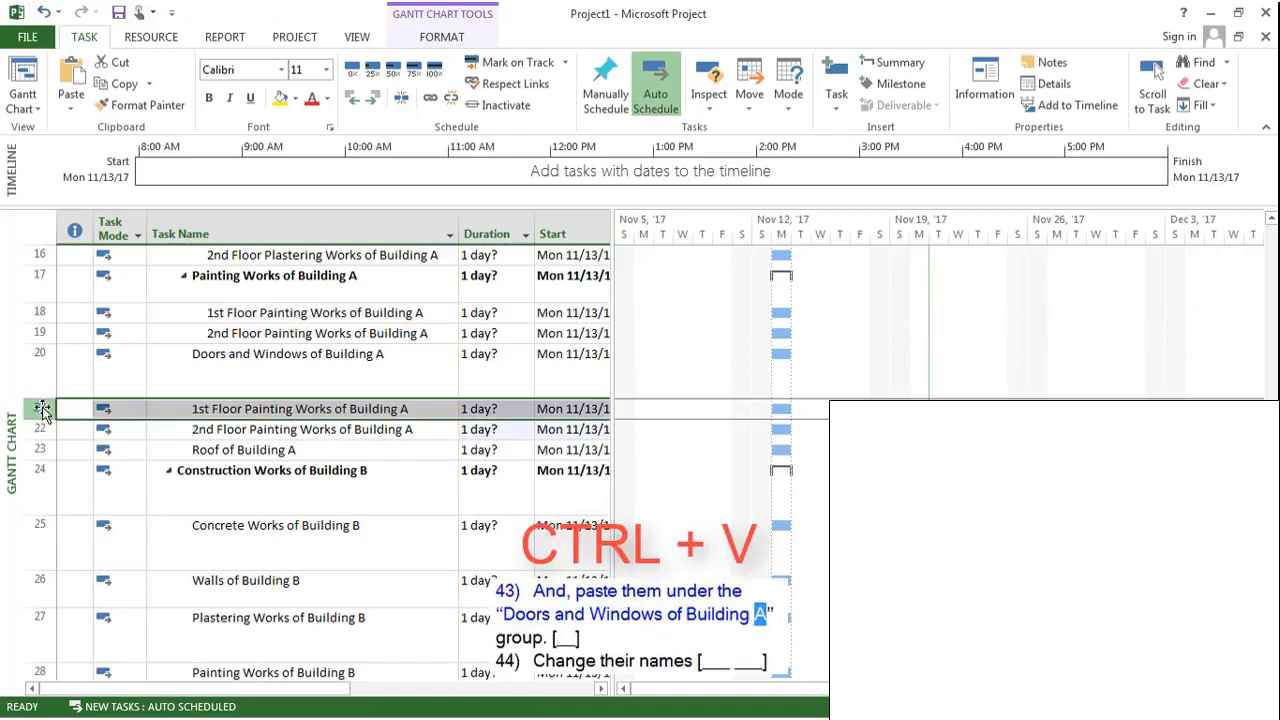
Rename the pasted task in row 21 "1st Floor Doors and Windows of Building A".
{"action": "double_click", "coordinate": [316, 408]}
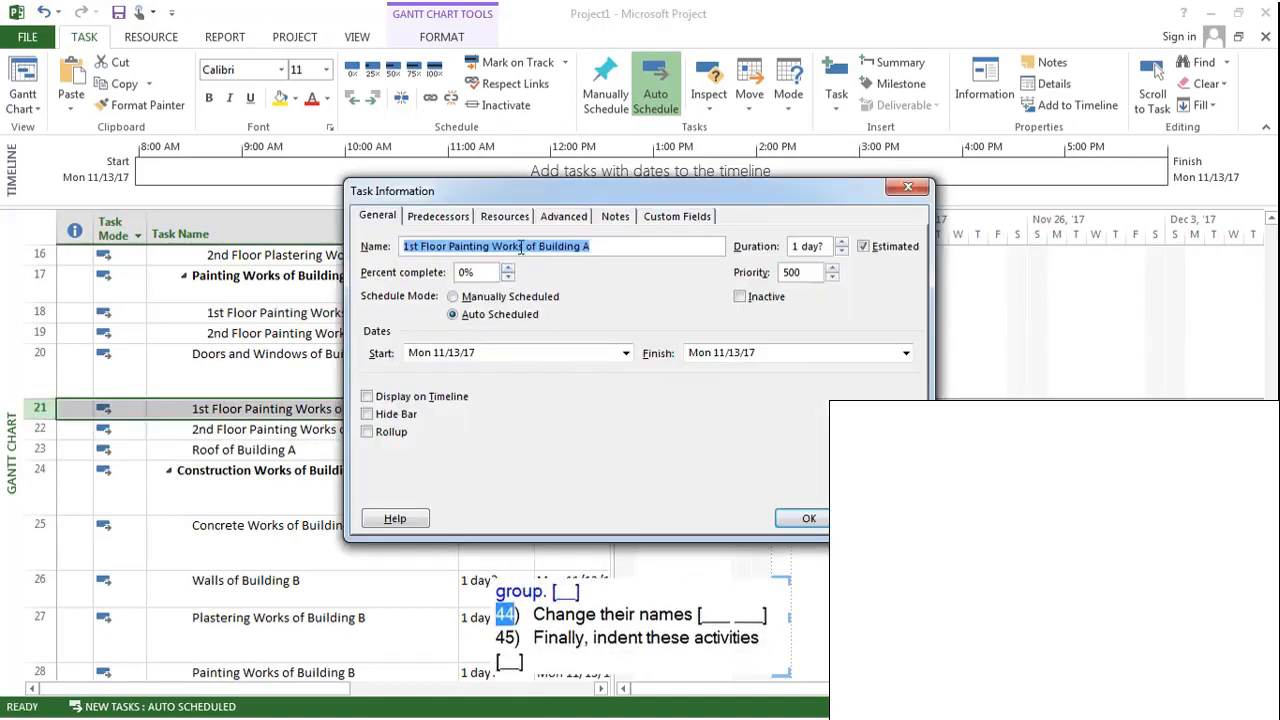
{"action": "left_click_drag", "start_coordinate": [522, 246], "coordinate": [450, 250]}
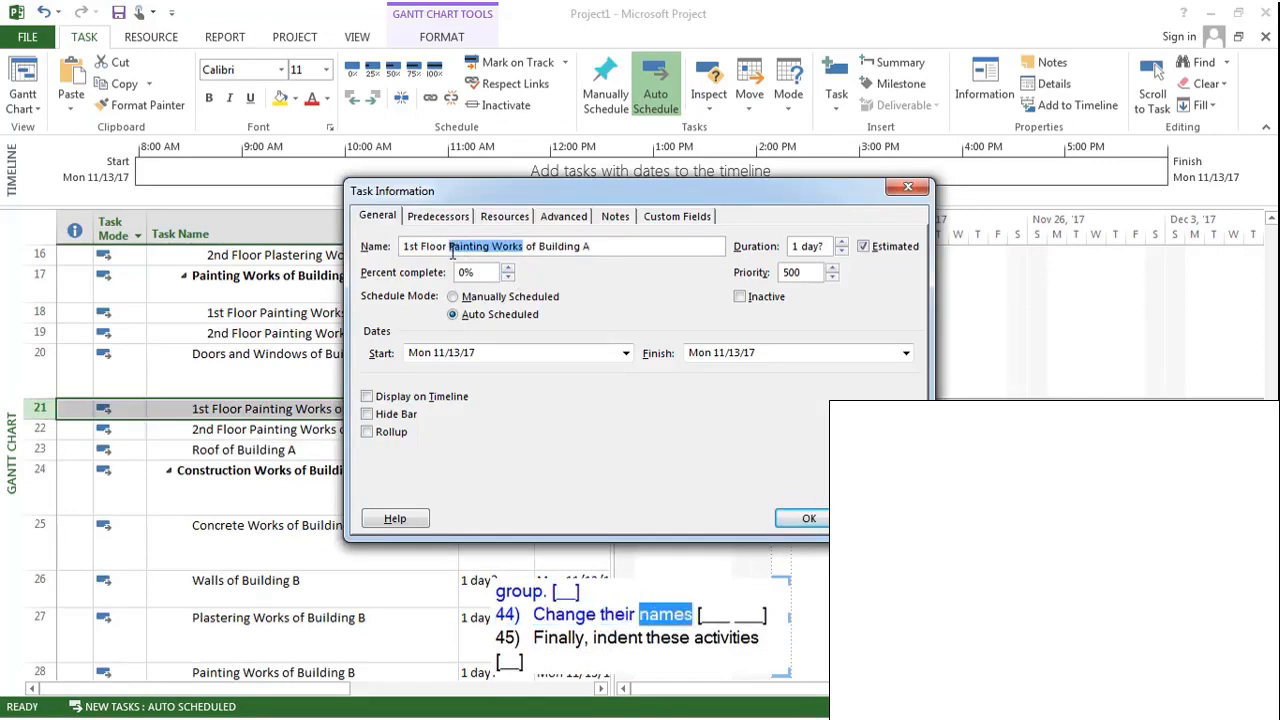
{"action": "type", "text": "Roo"}
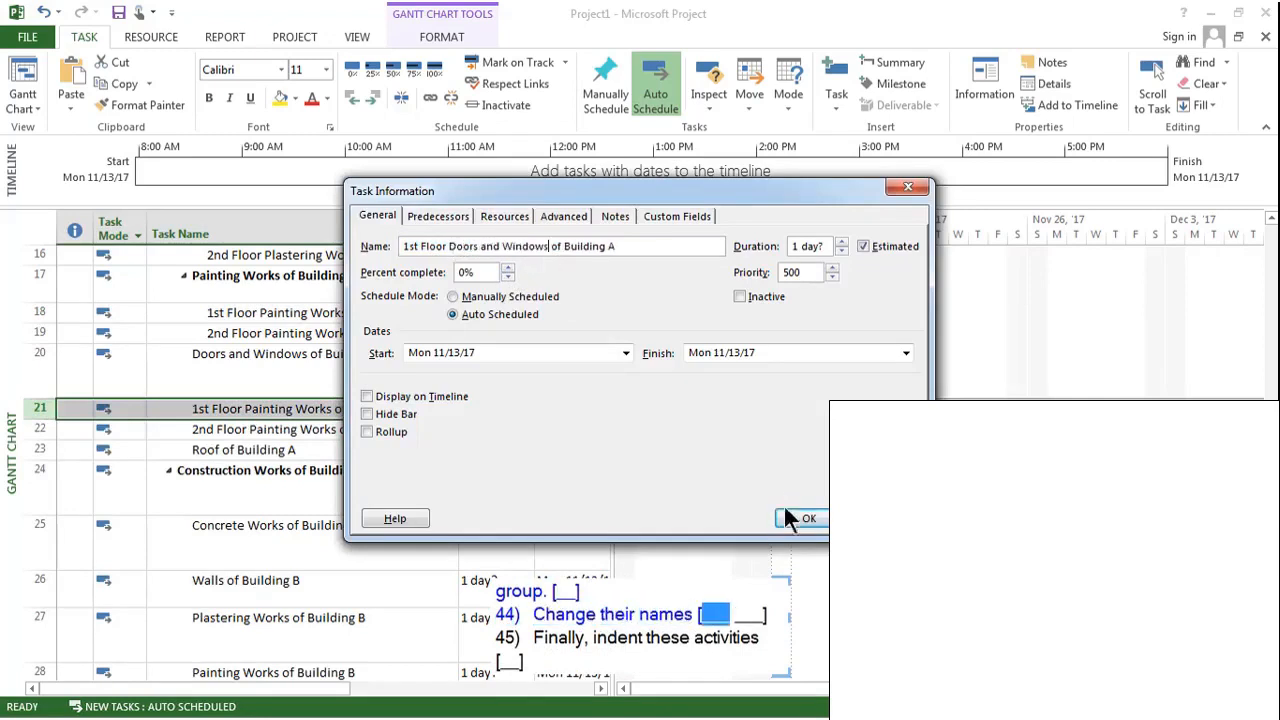
{"action": "left_click", "coordinate": [792, 519]}
Rename task 22 "2nd Floor Doors and Windows of Building A" and indent tasks 21 and 22 beneath "Doors and Windows of Building A".
{"action": "double_click", "coordinate": [310, 427]}
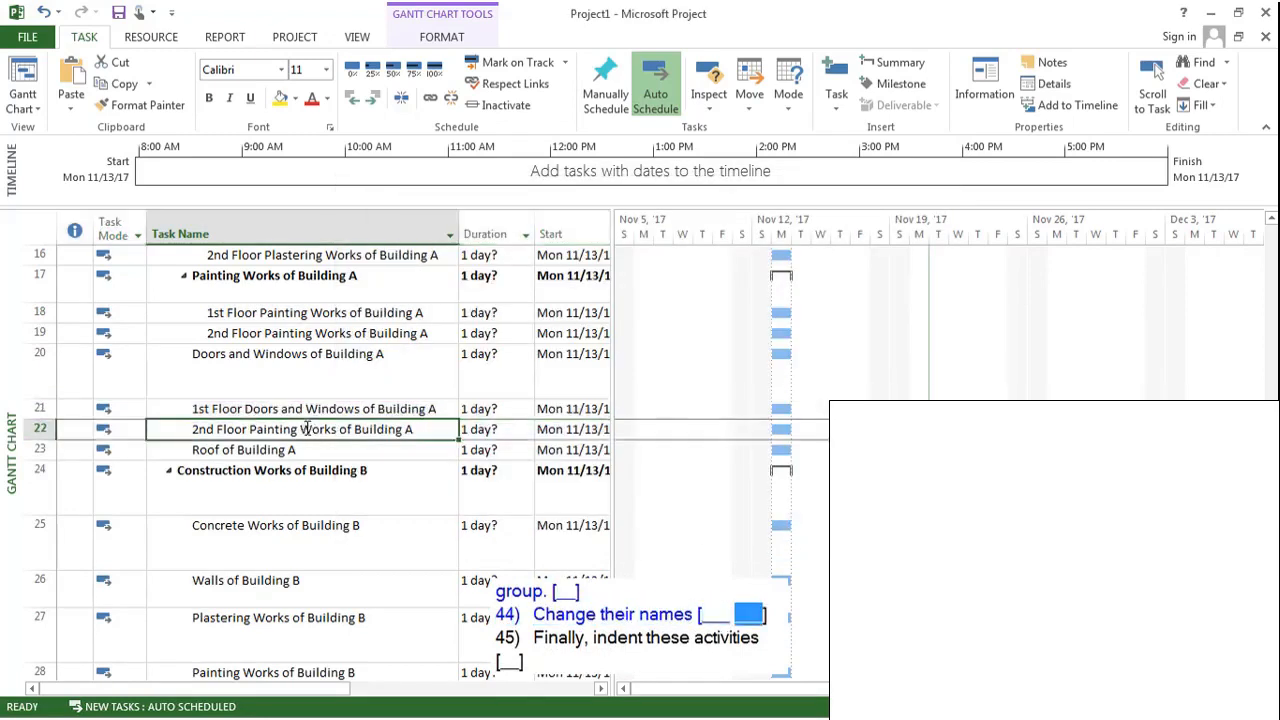
{"action": "left_click", "coordinate": [525, 243]}
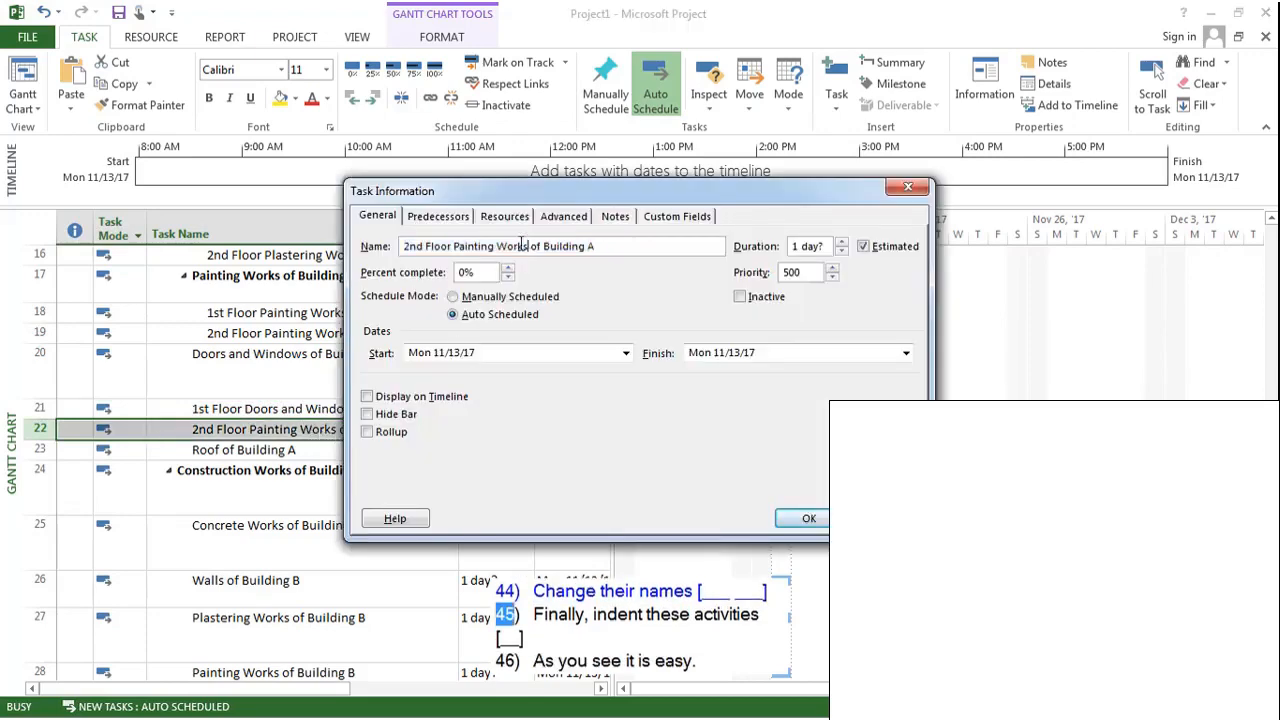
{"action": "left_click_drag", "start_coordinate": [528, 245], "coordinate": [454, 252]}
{"action": "key", "text": "ctrl+v"}
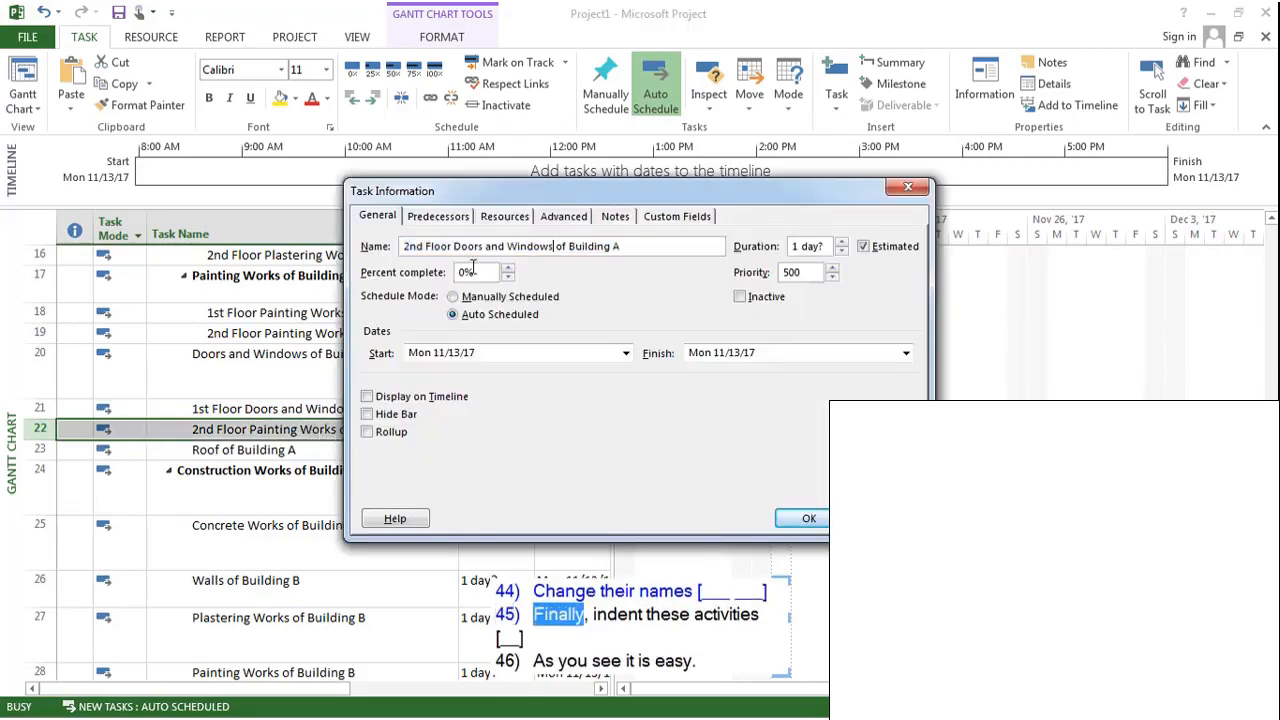
{"action": "left_click", "coordinate": [790, 516]}
{"action": "left_click_drag", "start_coordinate": [33, 407], "coordinate": [33, 427]}
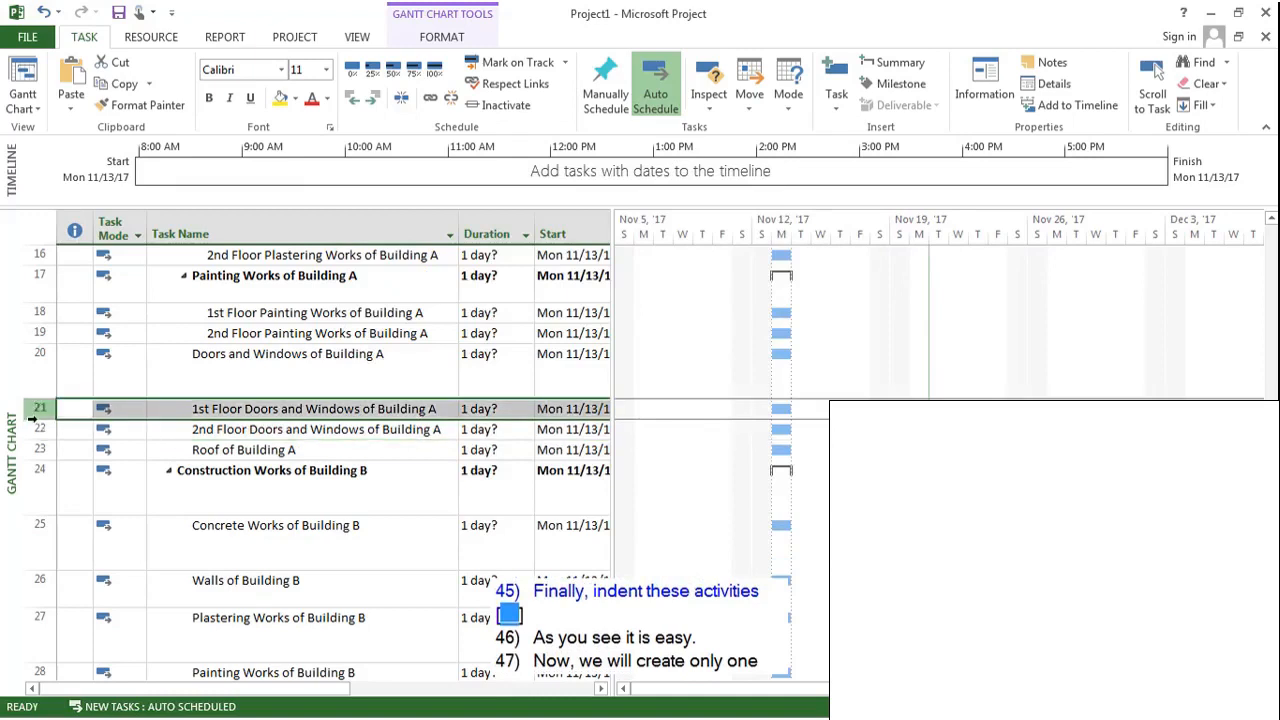
{"action": "left_click", "coordinate": [370, 98]}
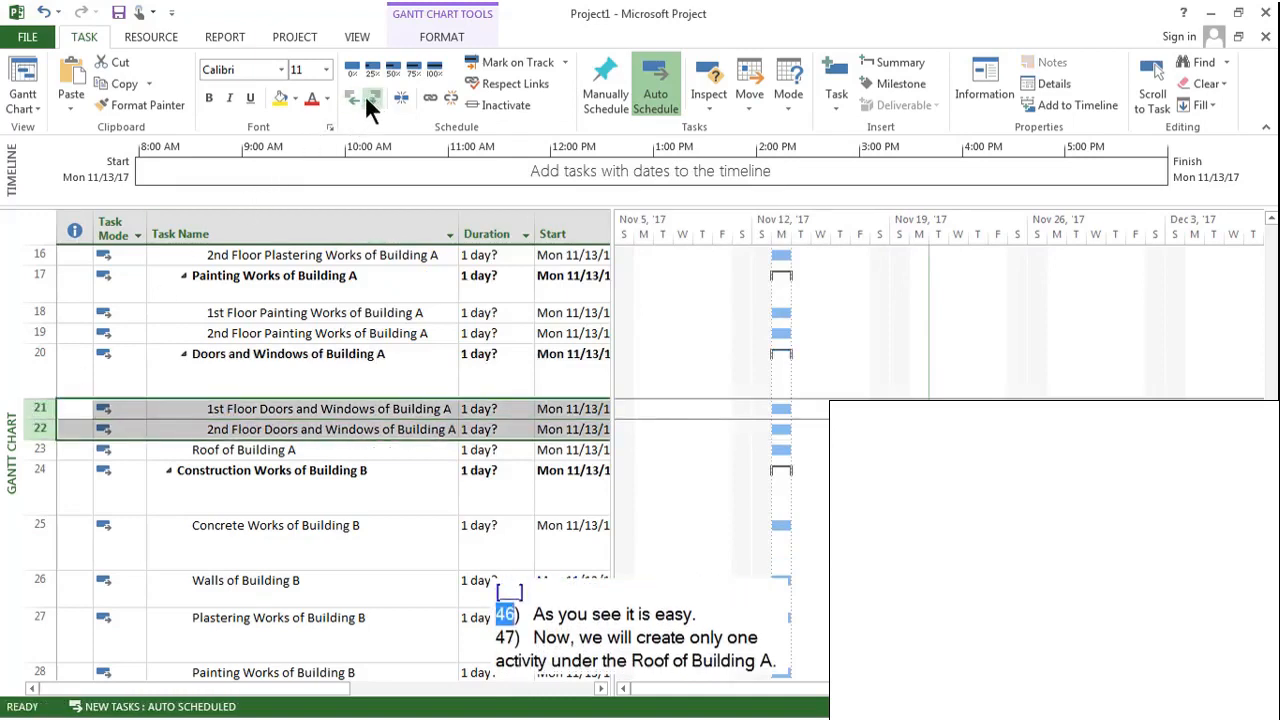
Insert one new task directly above "Construction Works of Building B", beneath "Roof of Building A".
{"action": "right_click", "coordinate": [40, 468]}
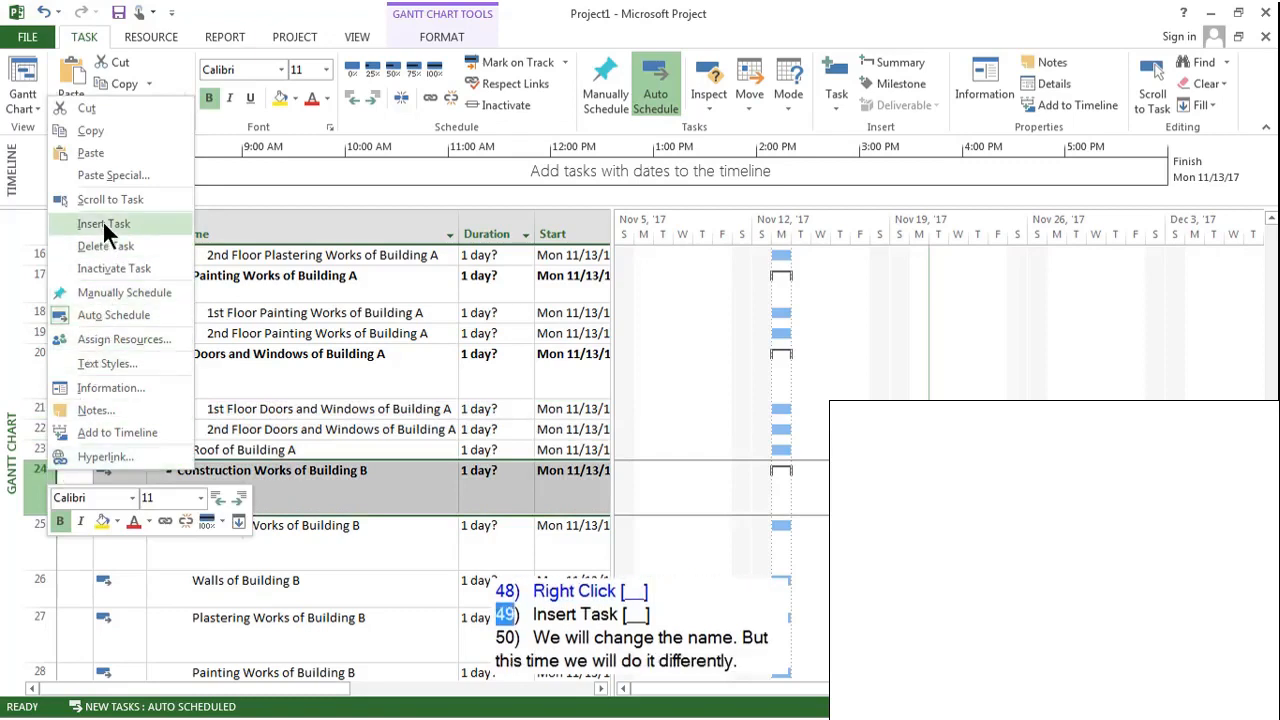
{"action": "left_click", "coordinate": [104, 224]}
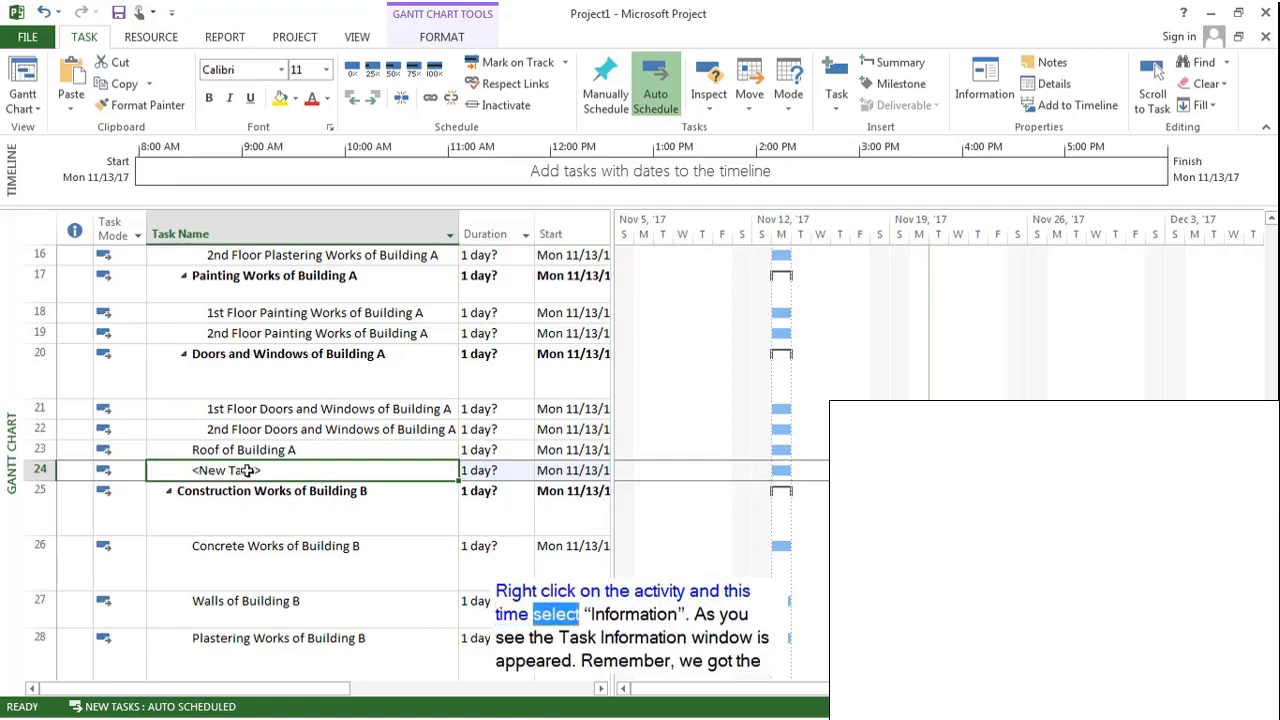
Rename the new task 24 "Roof Construction of Building A" and indent it beneath "Roof of Building A".
{"action": "right_click", "coordinate": [45, 470]}
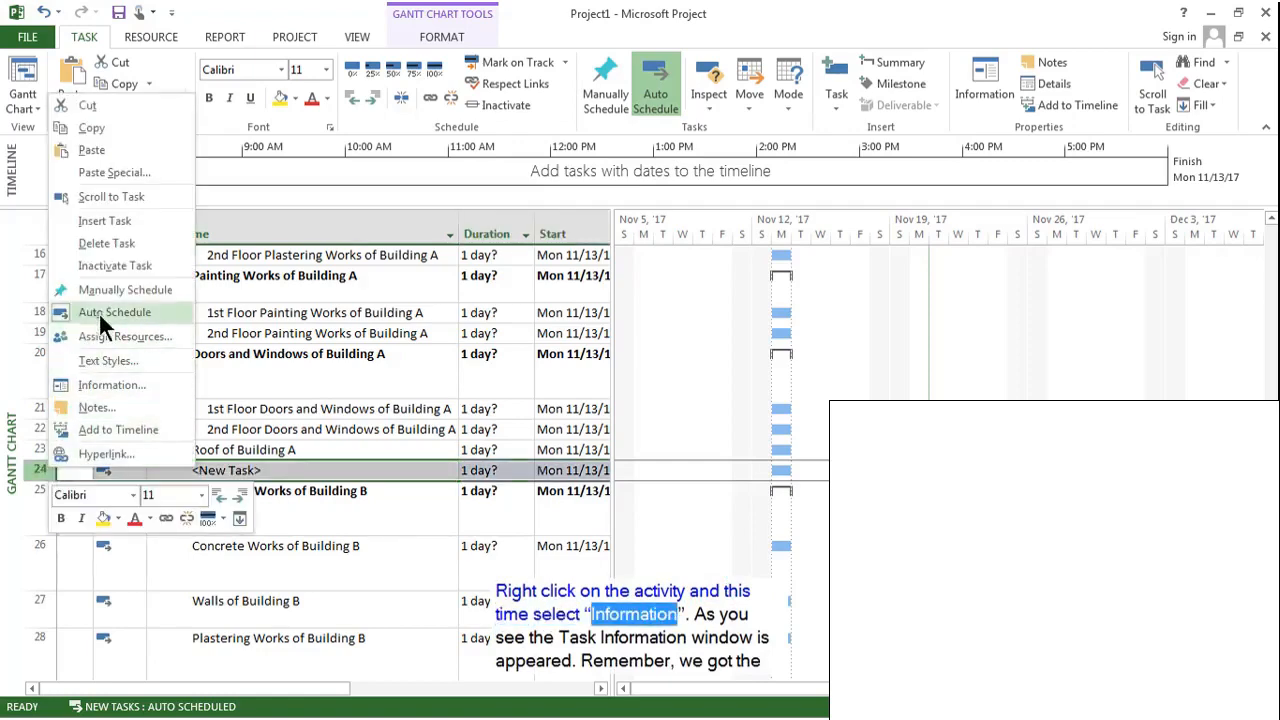
{"action": "left_click", "coordinate": [121, 383]}
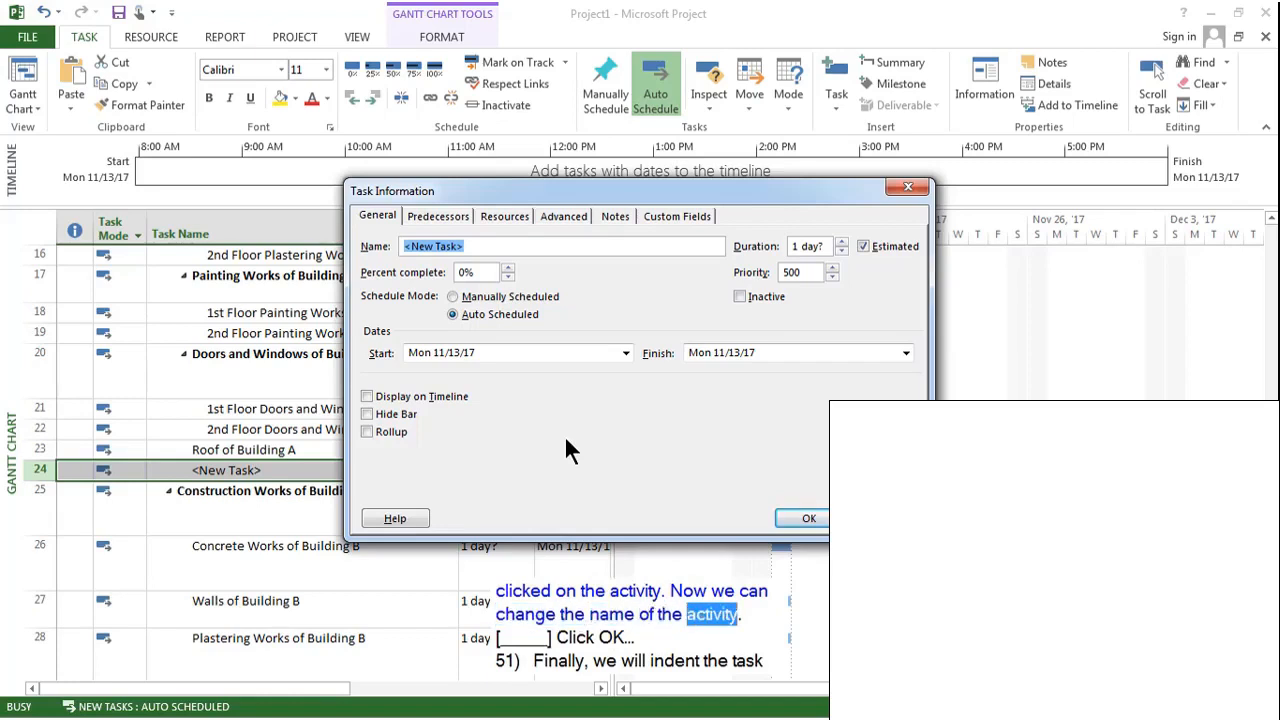
{"action": "type", "text": "Roof"}
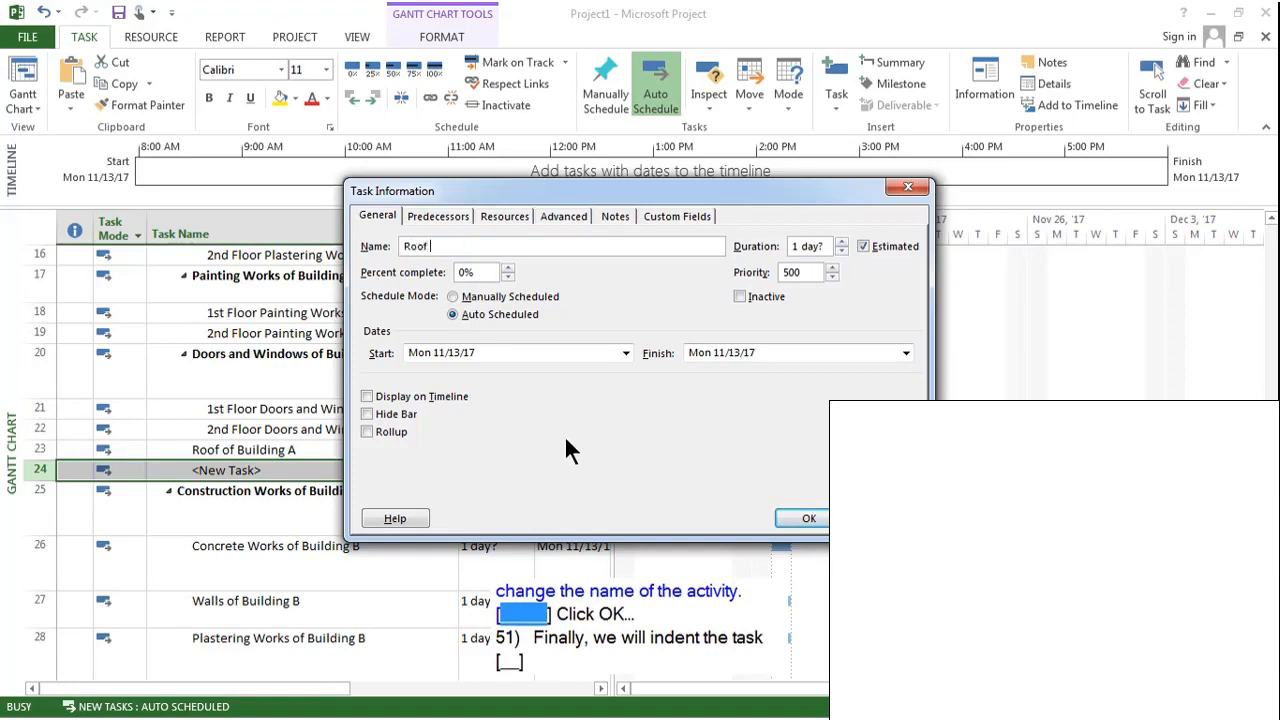
{"action": "type", "text": " Construction of Building A"}
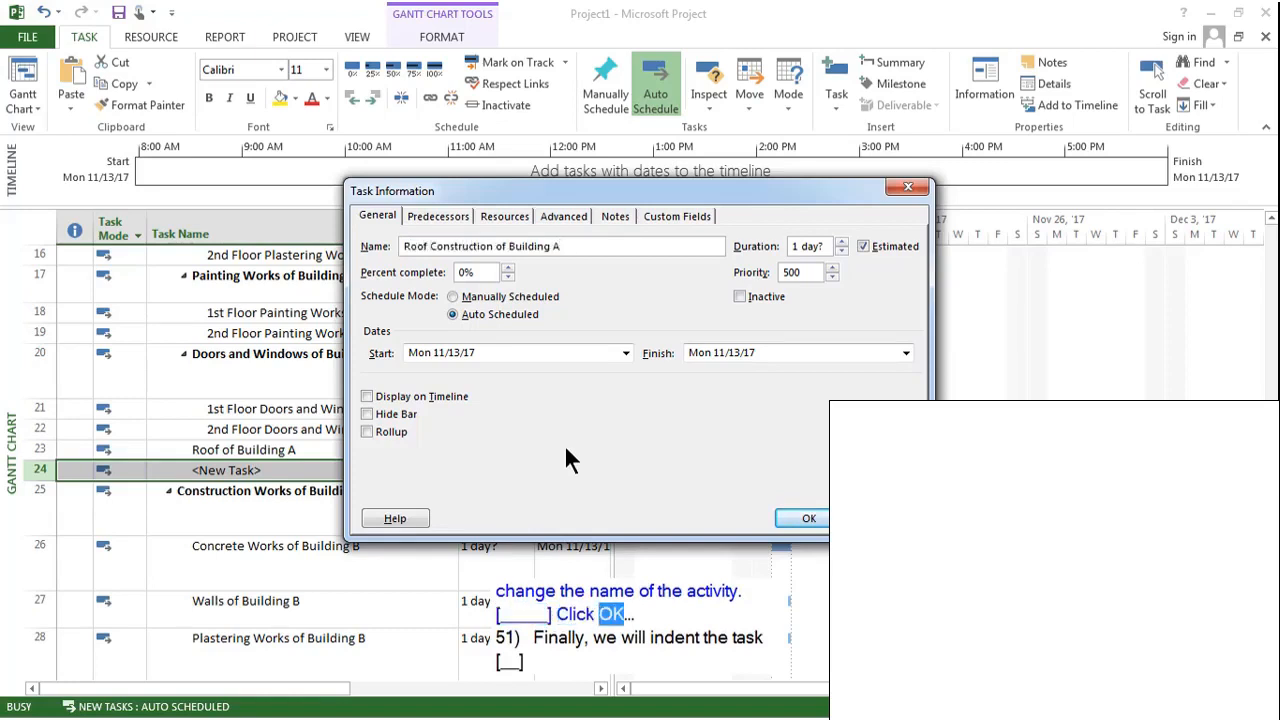
{"action": "left_click", "coordinate": [809, 518]}
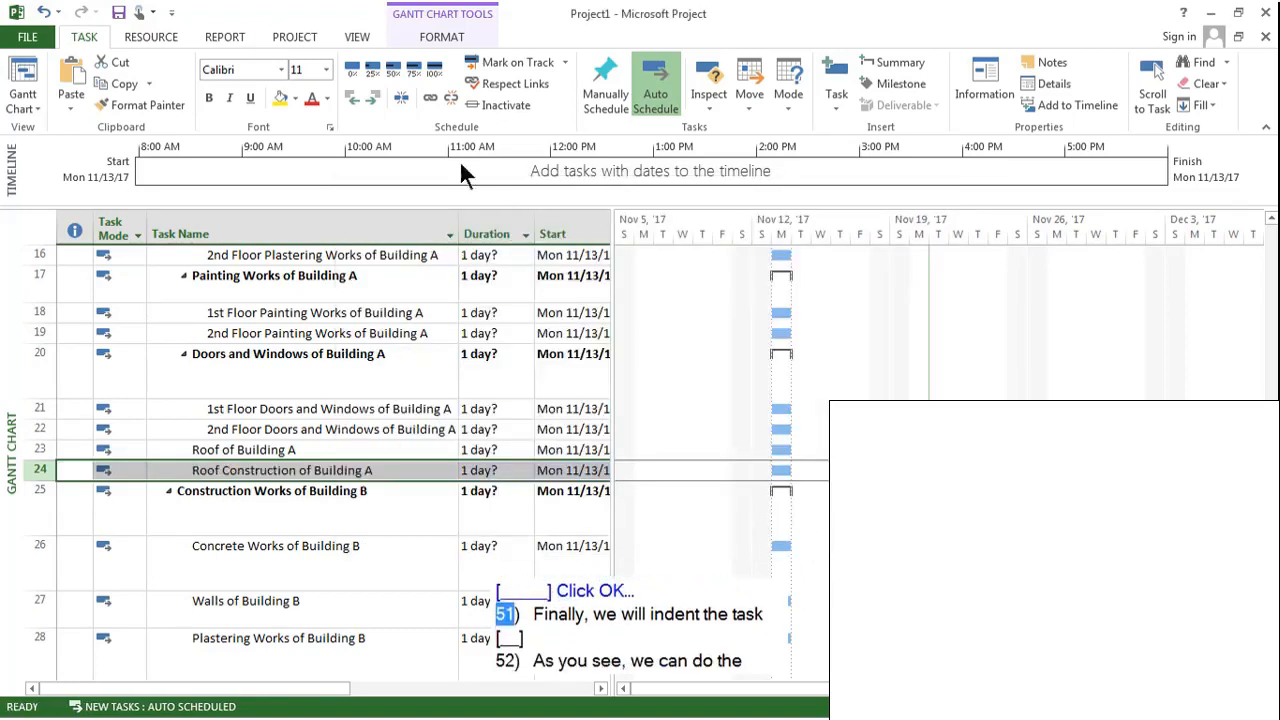
{"action": "left_click", "coordinate": [370, 100]}
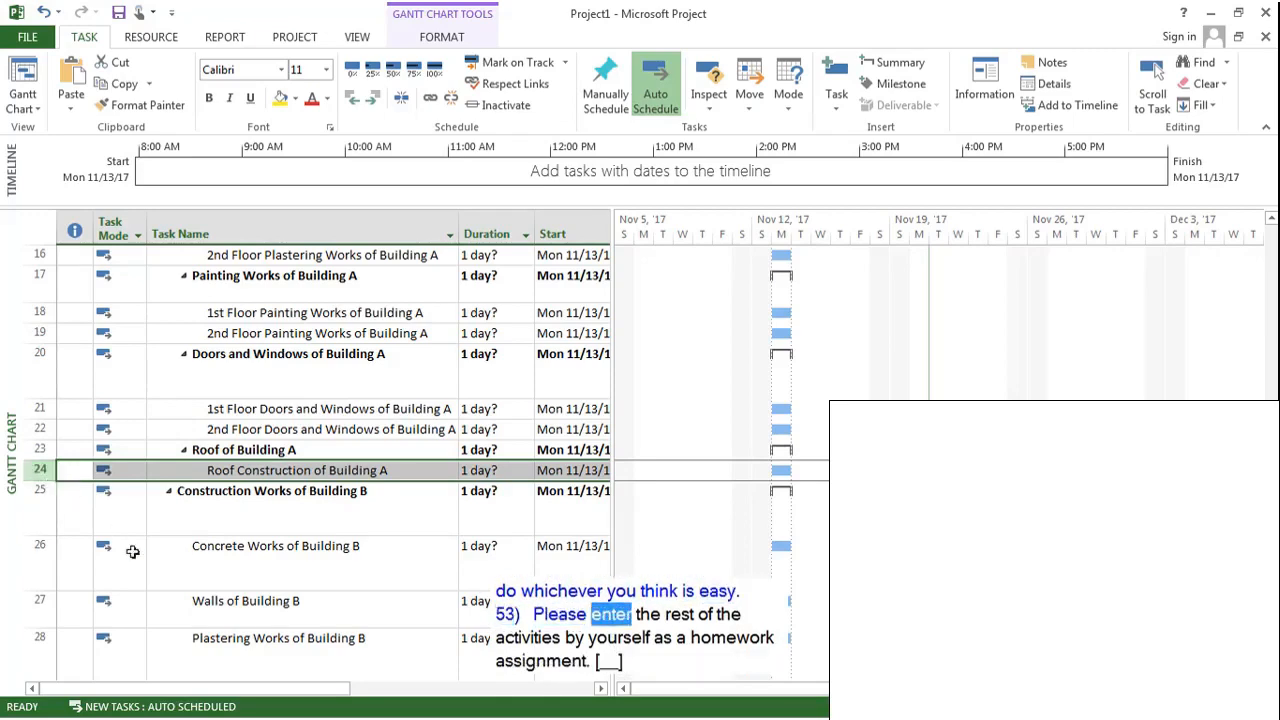
Review the Building A activities against the work groups under "Construction Works of Building B" and "Backfilling and Landscape".
{"action": "scroll", "coordinate": [522, 437], "scroll_direction": "down", "scroll_amount": 3}
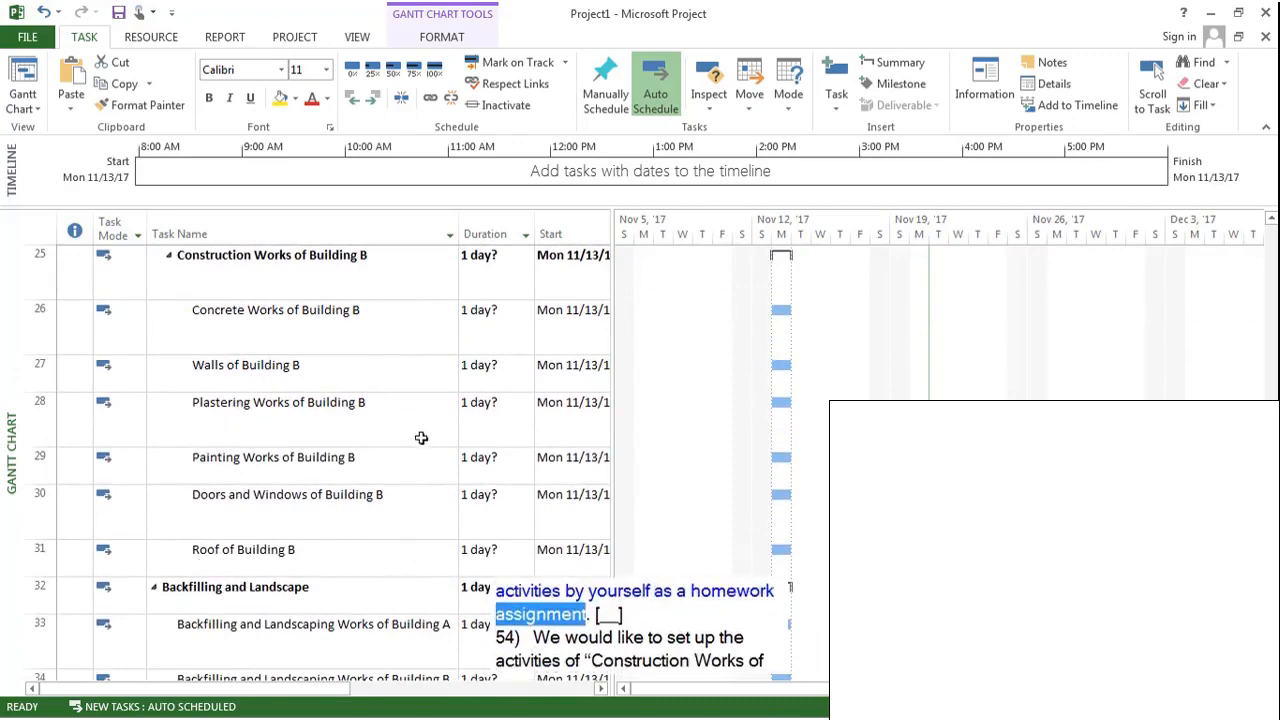
{"action": "scroll", "coordinate": [421, 437], "scroll_direction": "up", "scroll_amount": 3}
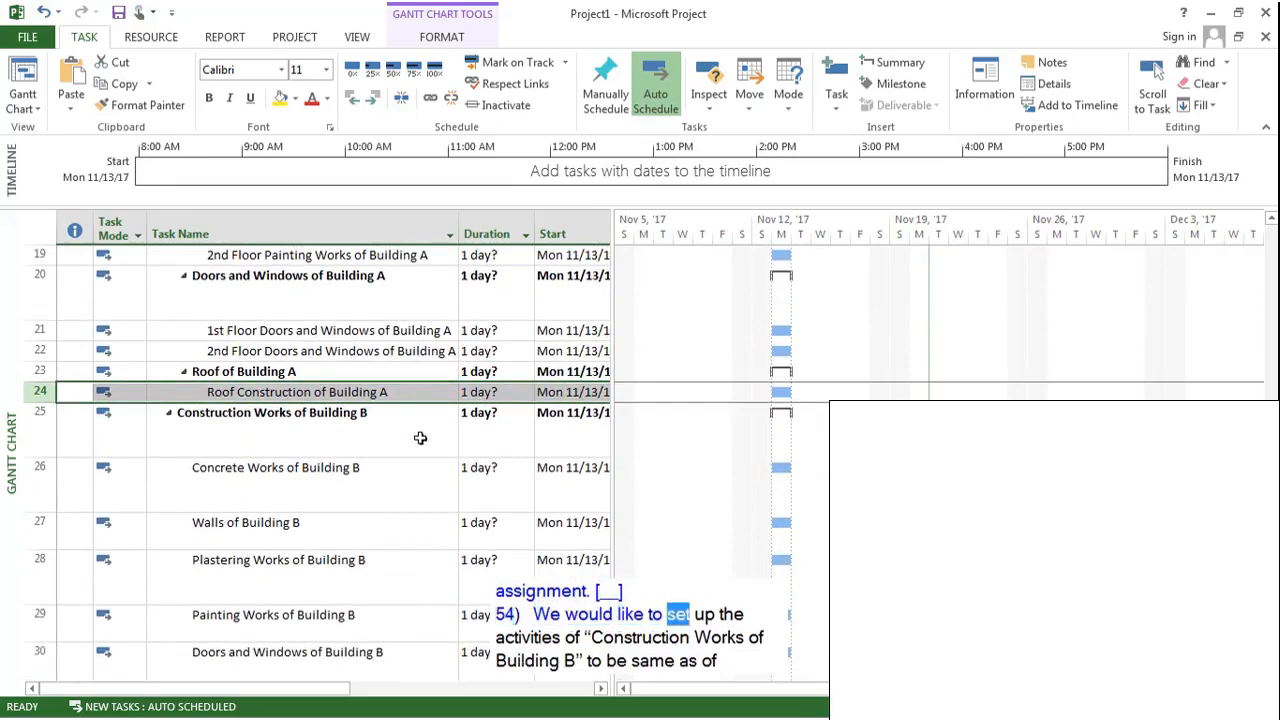
{"action": "scroll", "coordinate": [403, 378], "scroll_direction": "down", "scroll_amount": 1}
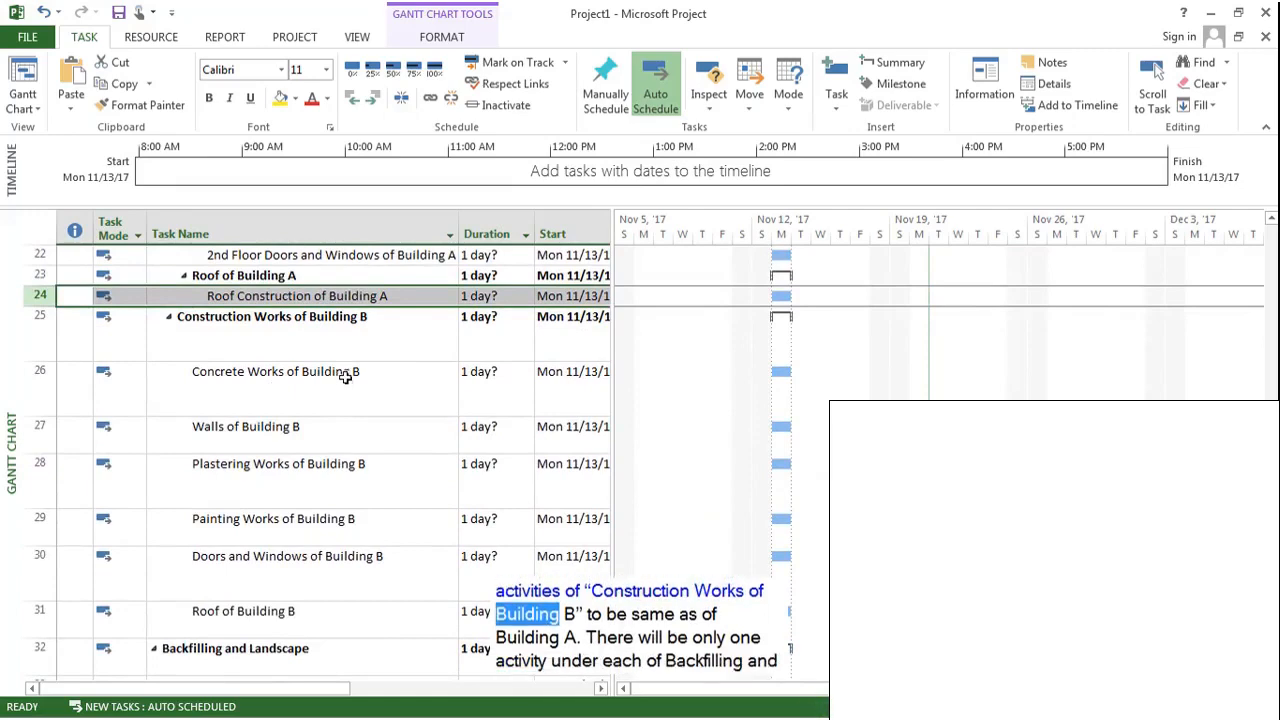
{"action": "scroll", "coordinate": [344, 381], "scroll_direction": "up", "scroll_amount": 6}
{"action": "scroll", "coordinate": [344, 377], "scroll_direction": "up", "scroll_amount": 1}
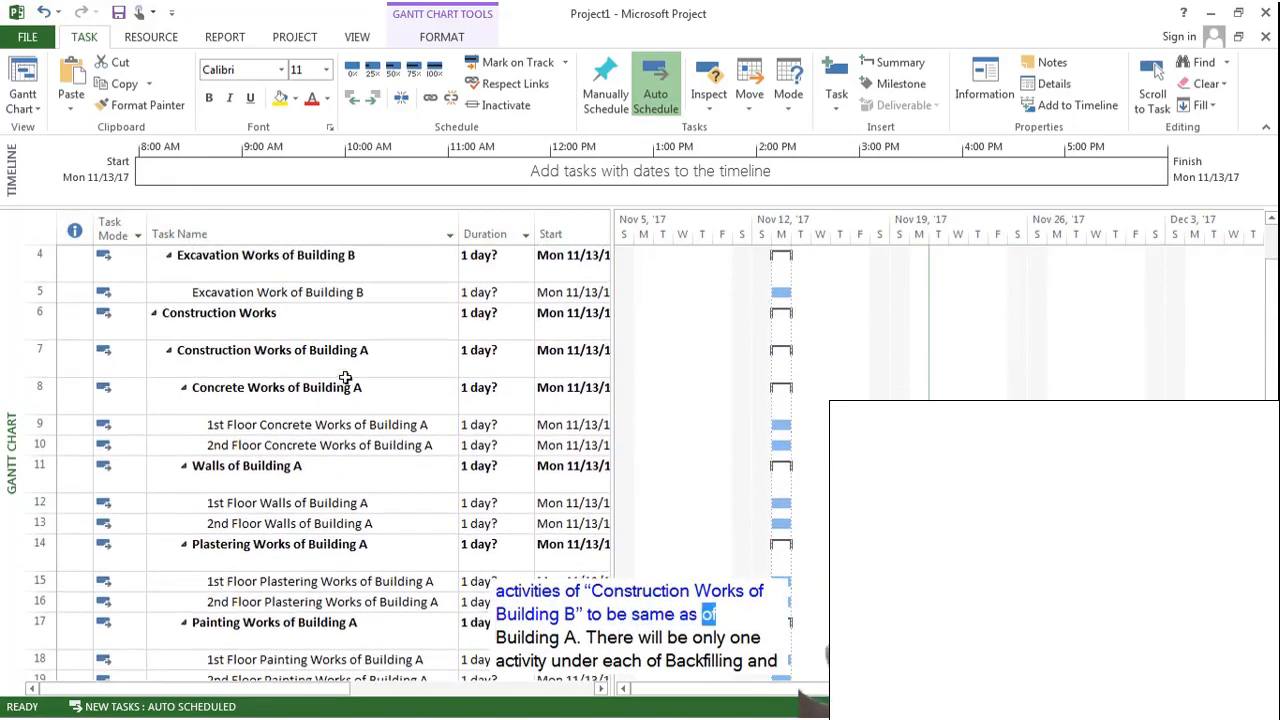
{"action": "scroll", "coordinate": [344, 377], "scroll_direction": "down", "scroll_amount": 2}
{"action": "scroll", "coordinate": [344, 377], "scroll_direction": "down", "scroll_amount": 5}
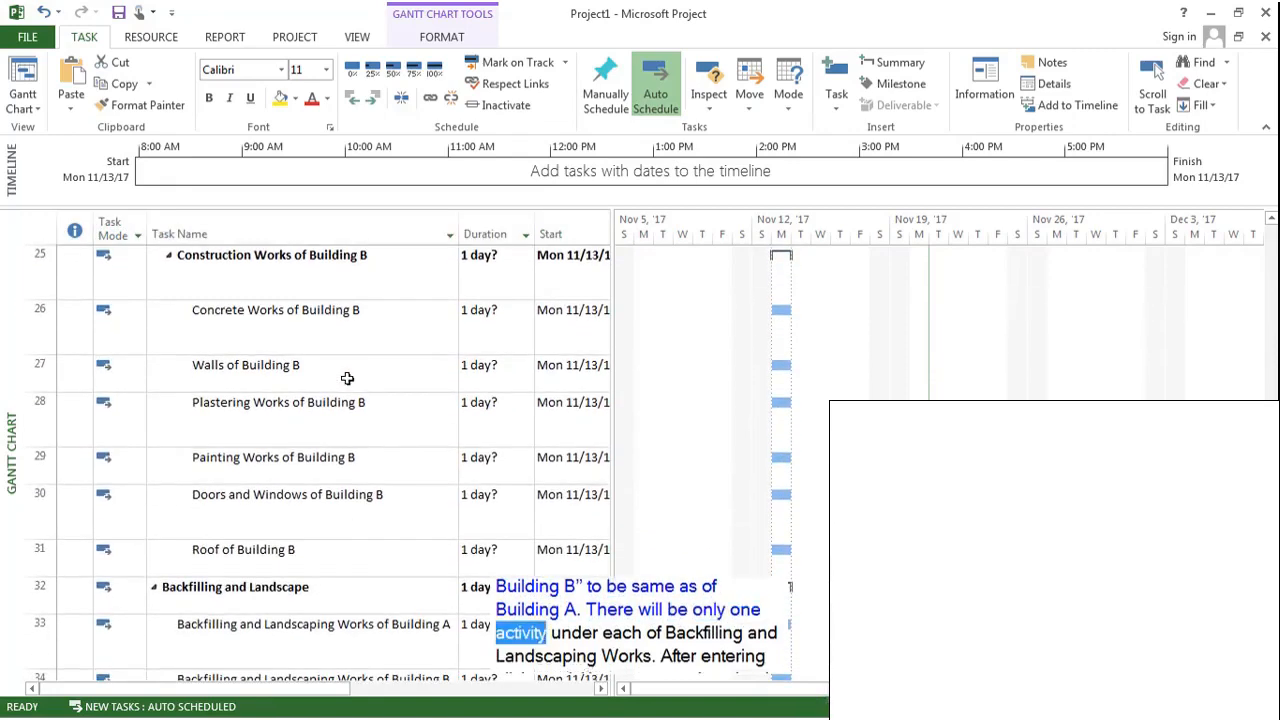
{"action": "scroll", "coordinate": [347, 377], "scroll_direction": "down", "scroll_amount": 2}
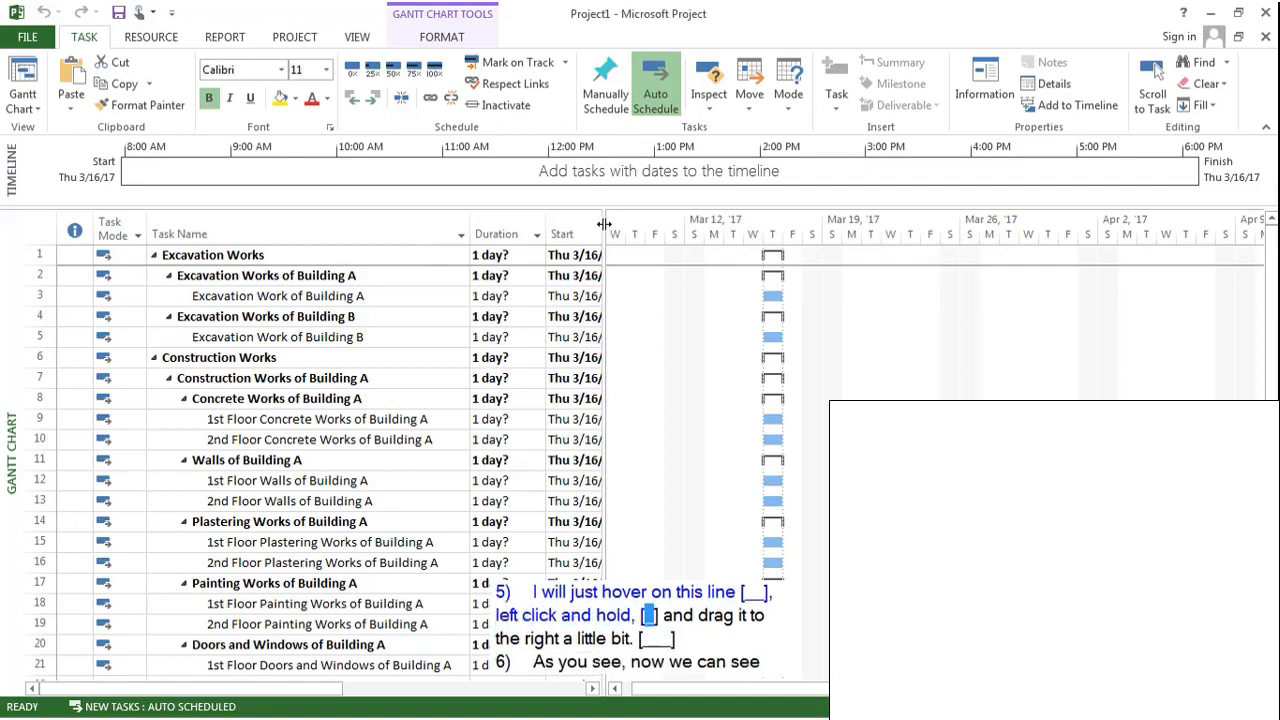
Widen the task table to show all its columns and insert a Successors column between Predecessors and Resource Names.
{"action": "left_click_drag", "start_coordinate": [604, 224], "coordinate": [1010, 245]}
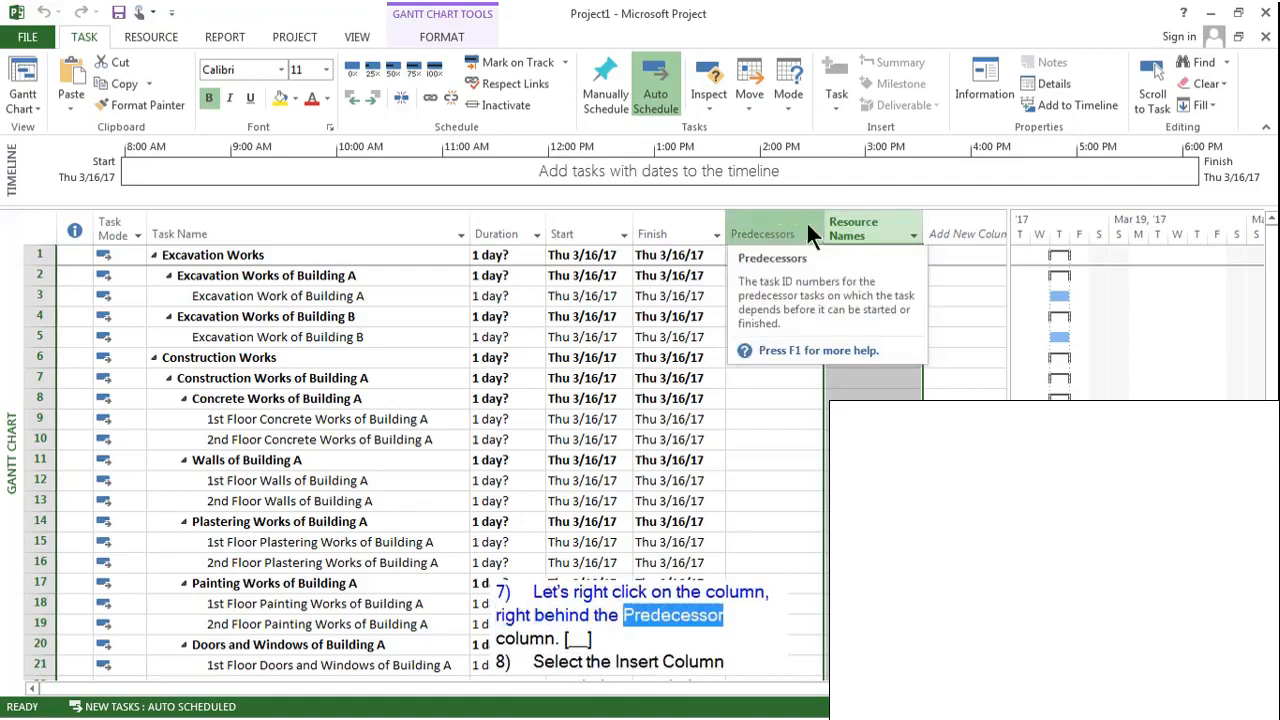
{"action": "right_click", "coordinate": [866, 228]}
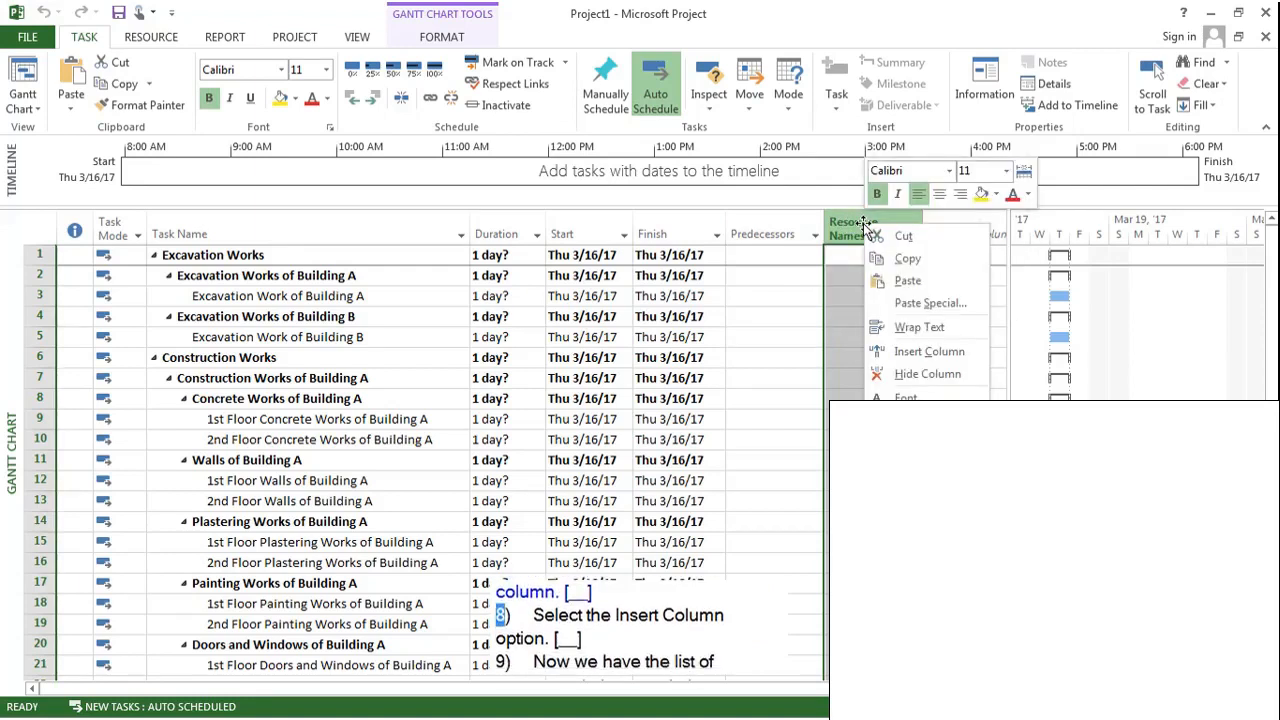
{"action": "left_click", "coordinate": [937, 352]}
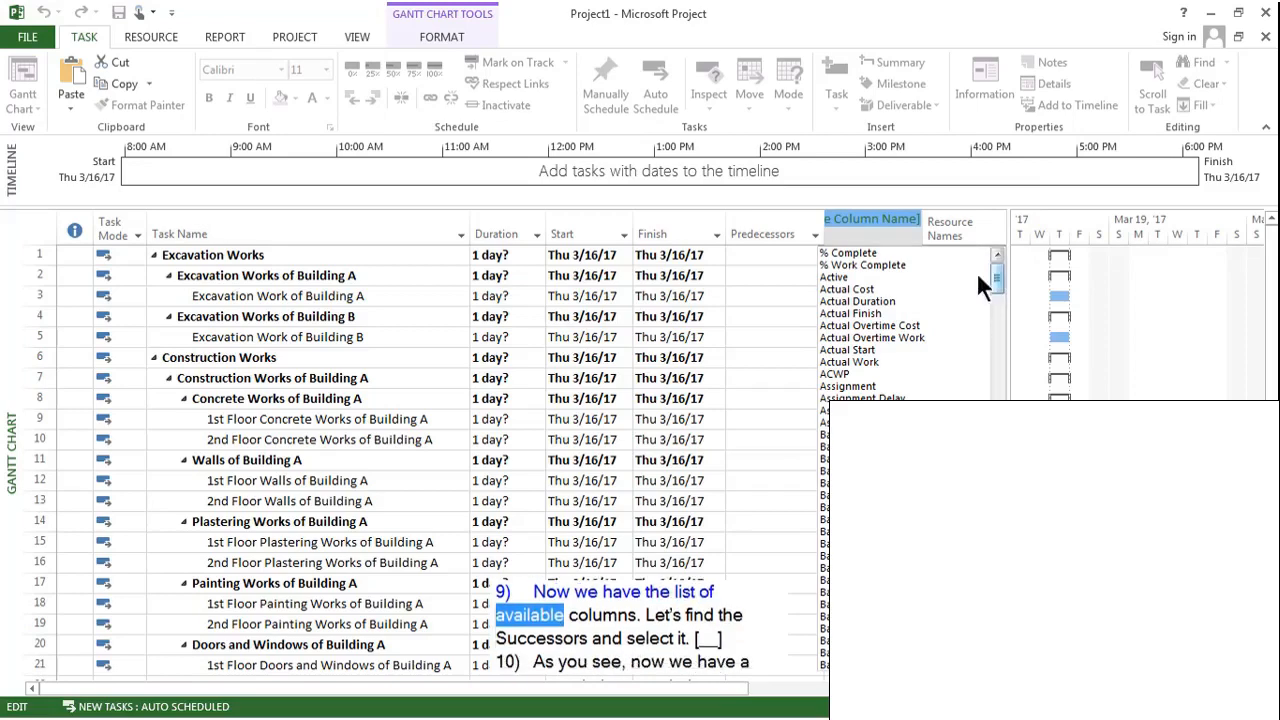
{"action": "left_click_drag", "start_coordinate": [997, 285], "coordinate": [996, 600]}
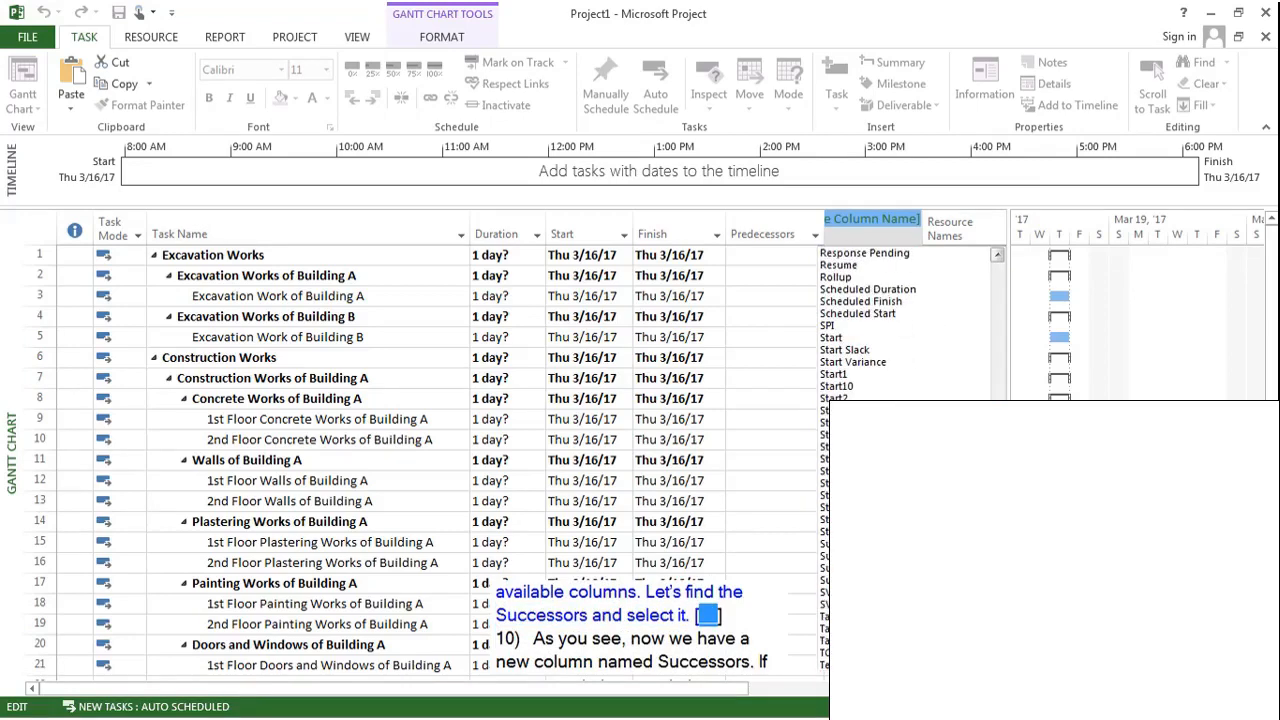
{"action": "left_click", "coordinate": [826, 568]}
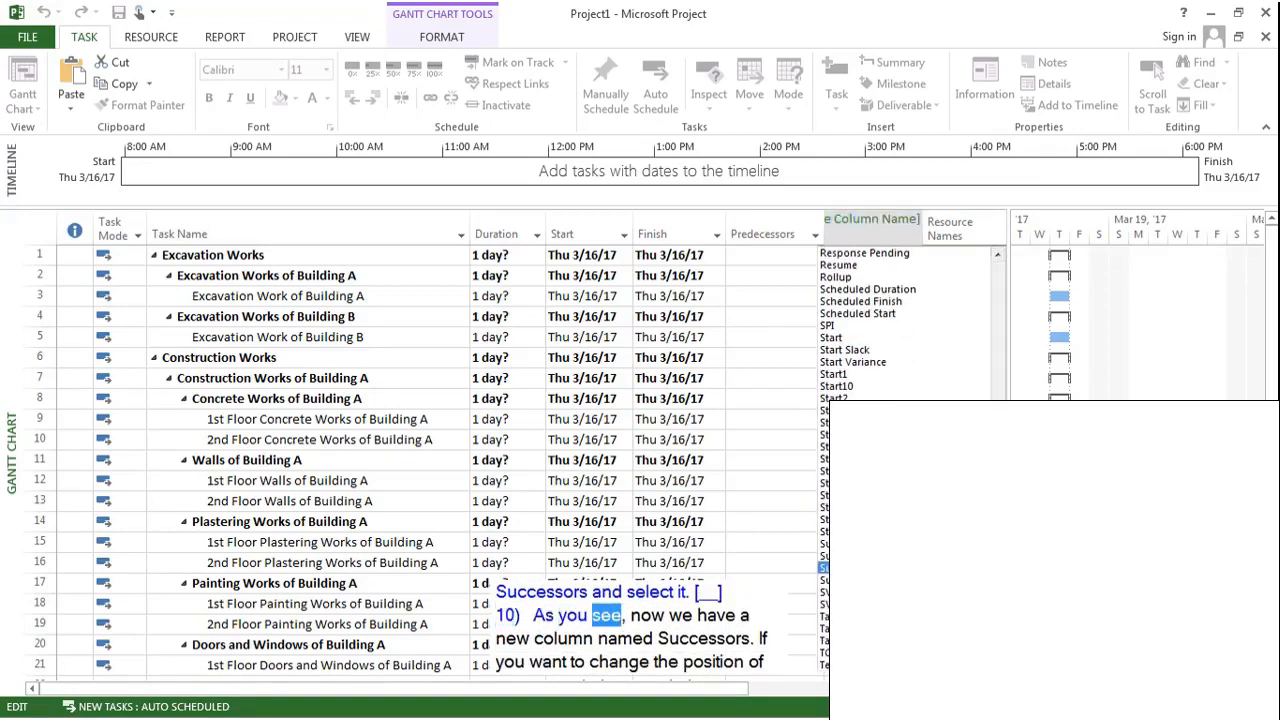
{"action": "left_click", "coordinate": [826, 568]}
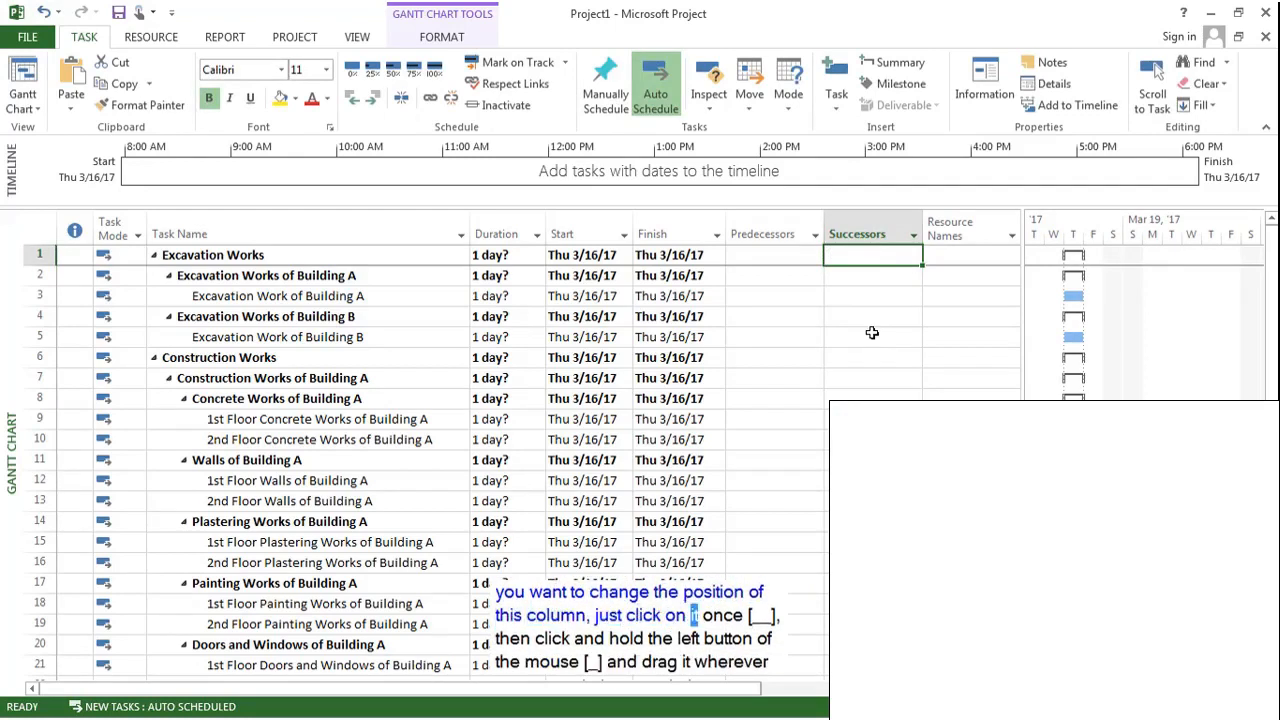
Move the Successors column between Start and Finish, and return it to its place directly after Predecessors.
{"action": "left_click", "coordinate": [875, 230]}
{"action": "left_click", "coordinate": [875, 230]}
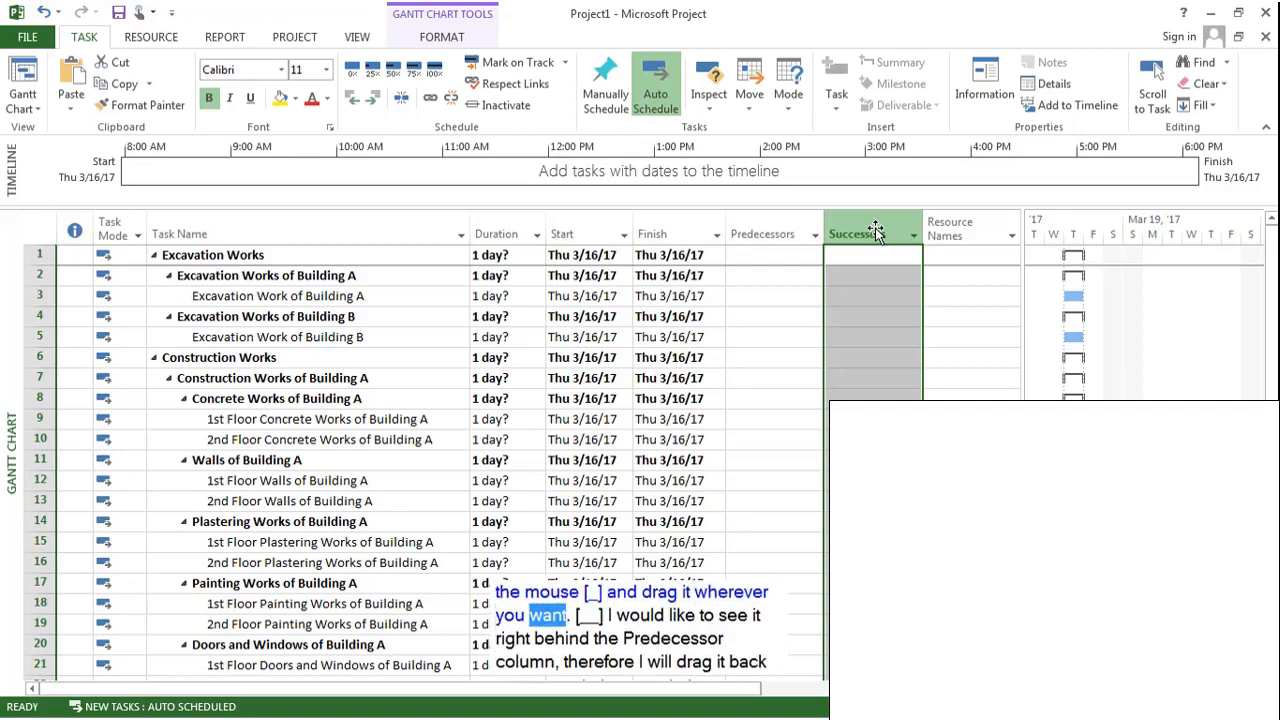
{"action": "left_click_drag", "start_coordinate": [876, 231], "coordinate": [623, 229]}
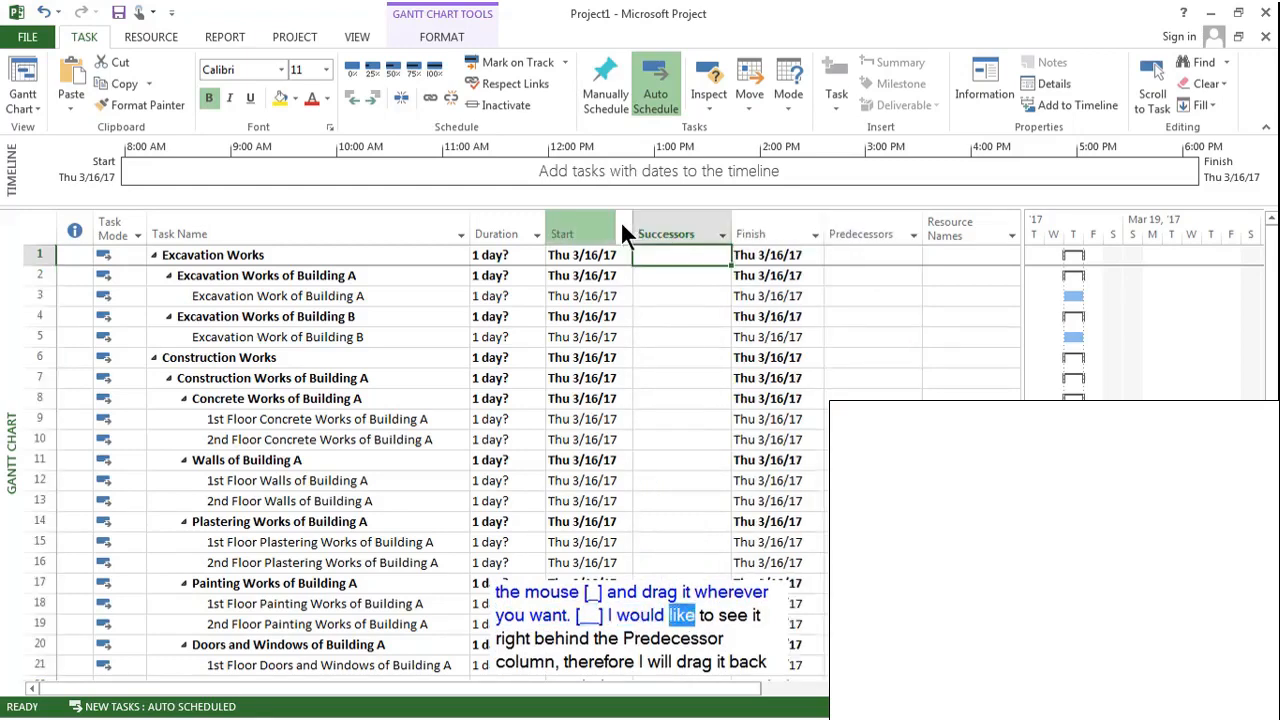
{"action": "left_click", "coordinate": [676, 226]}
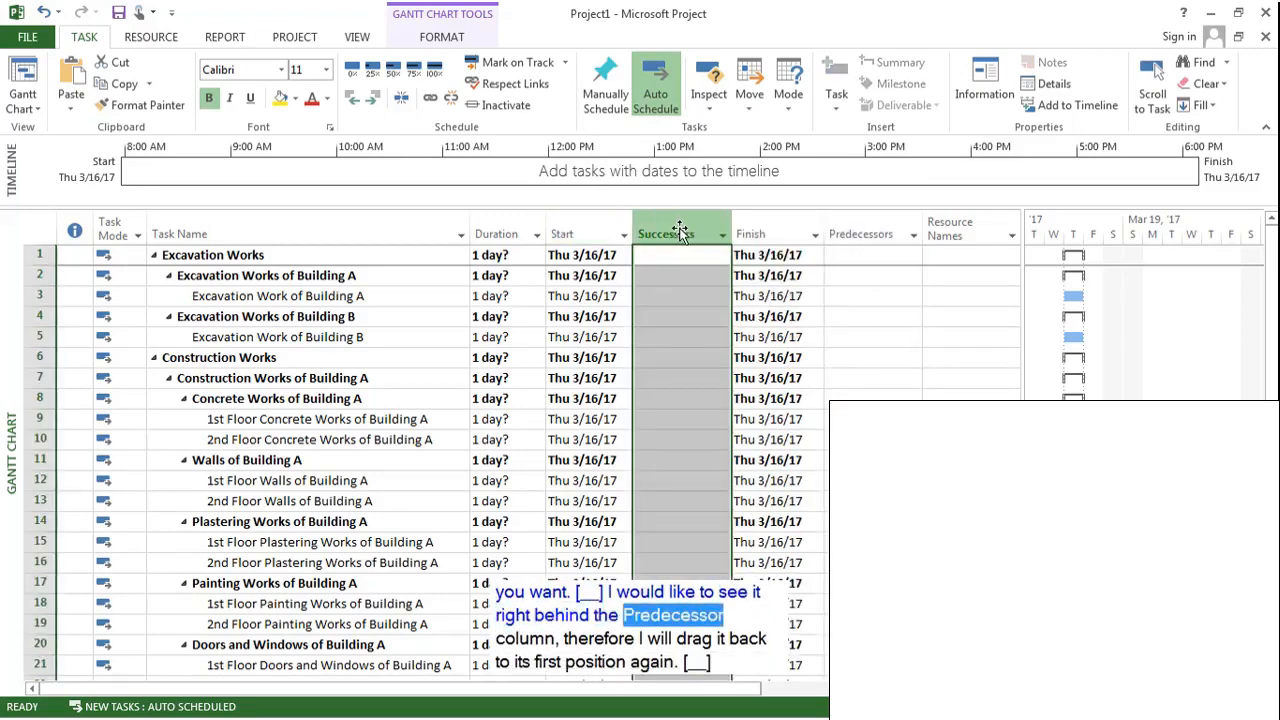
{"action": "left_click_drag", "start_coordinate": [708, 228], "coordinate": [922, 230]}
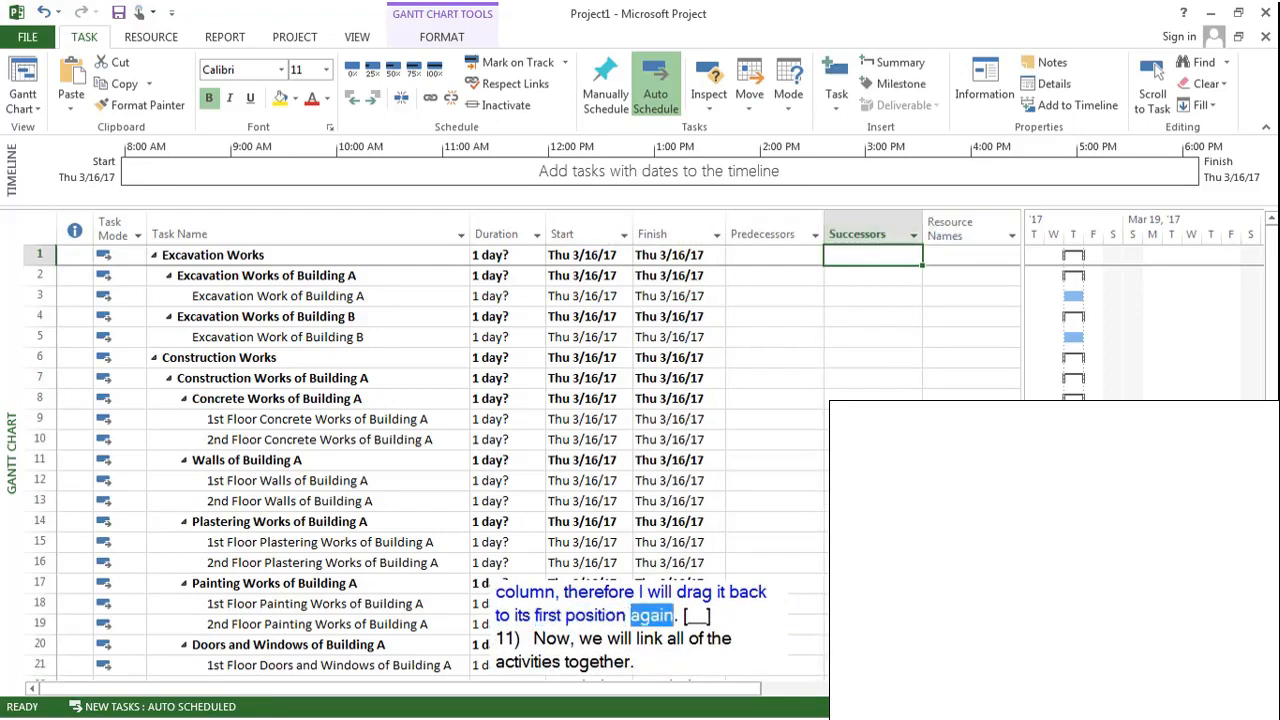
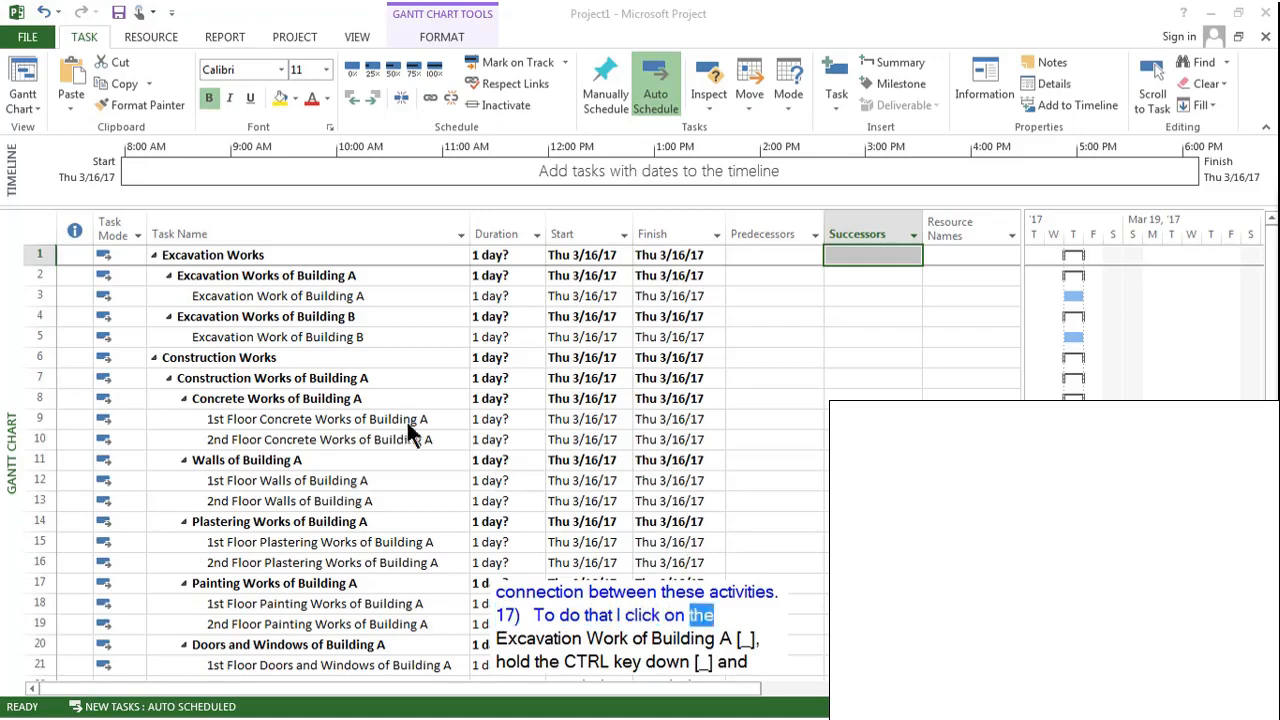
Link "Excavation Work of Building A" as finish-to-start predecessor of "Excavation Work of Building B" and of "1st Floor Concrete Works of Building A".
{"action": "left_click", "coordinate": [38, 296]}
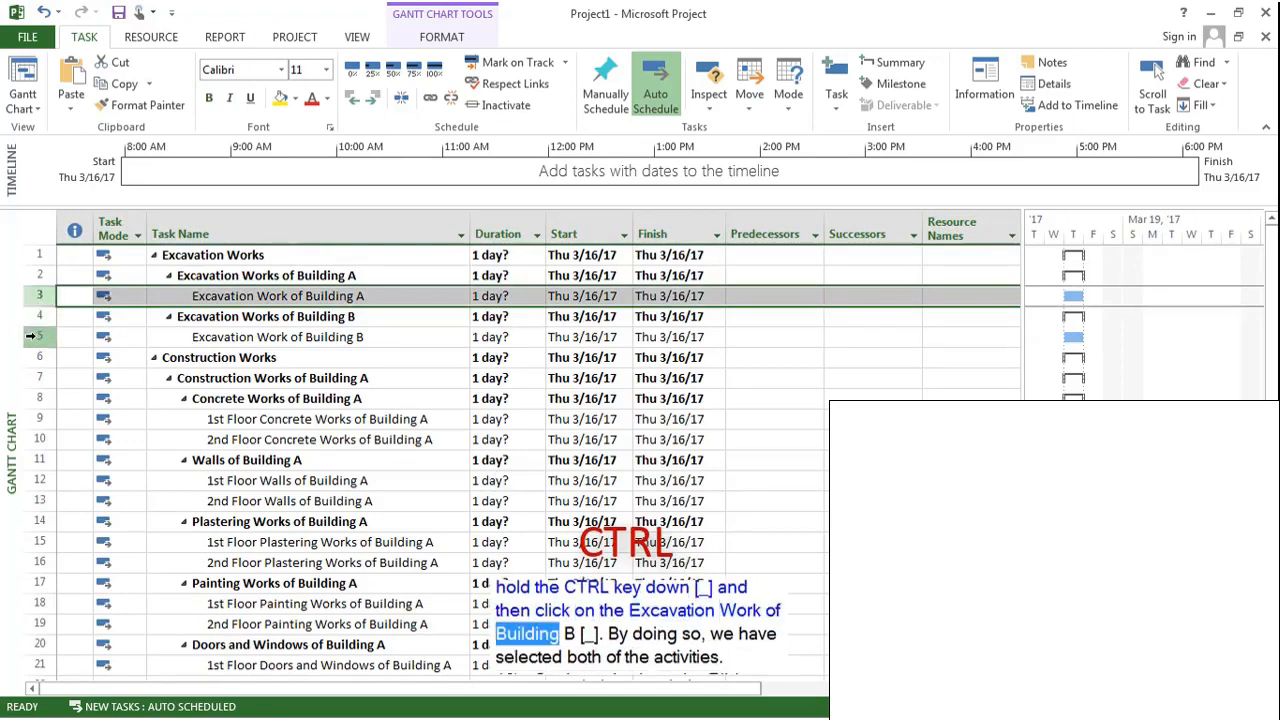
{"action": "left_click", "coordinate": [31, 337], "text": "ctrl"}
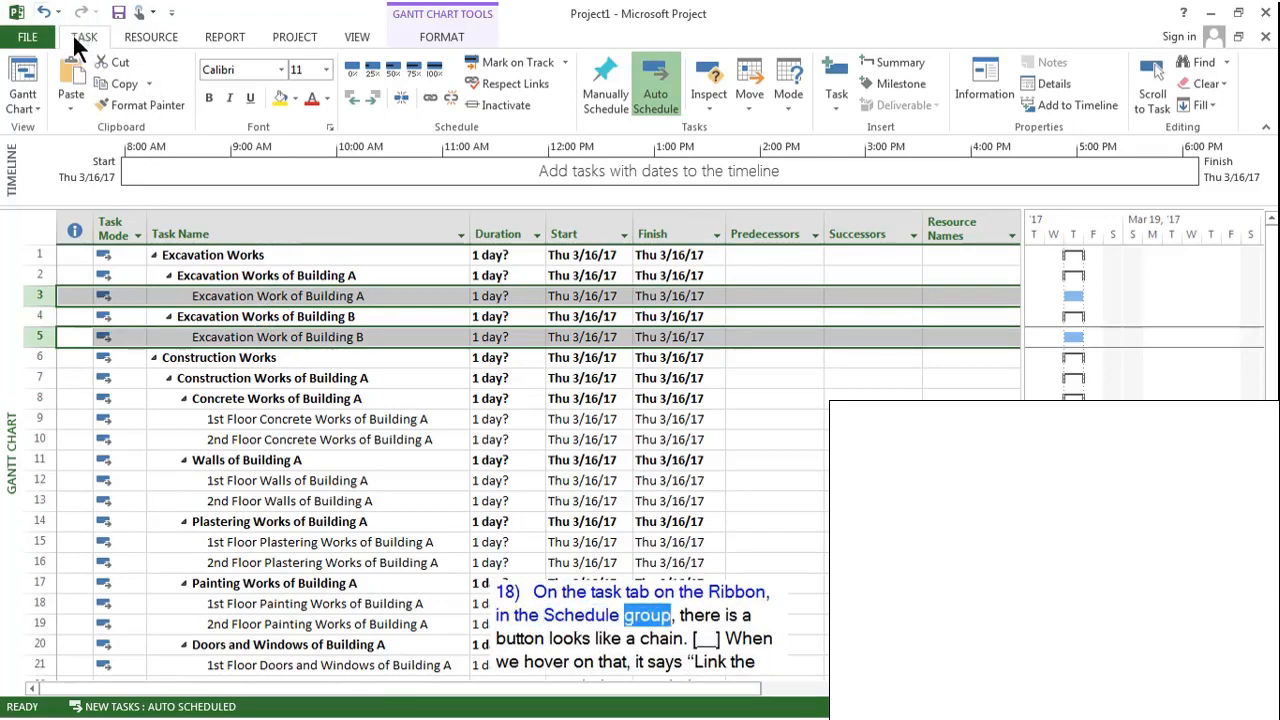
{"action": "left_click", "coordinate": [433, 94]}
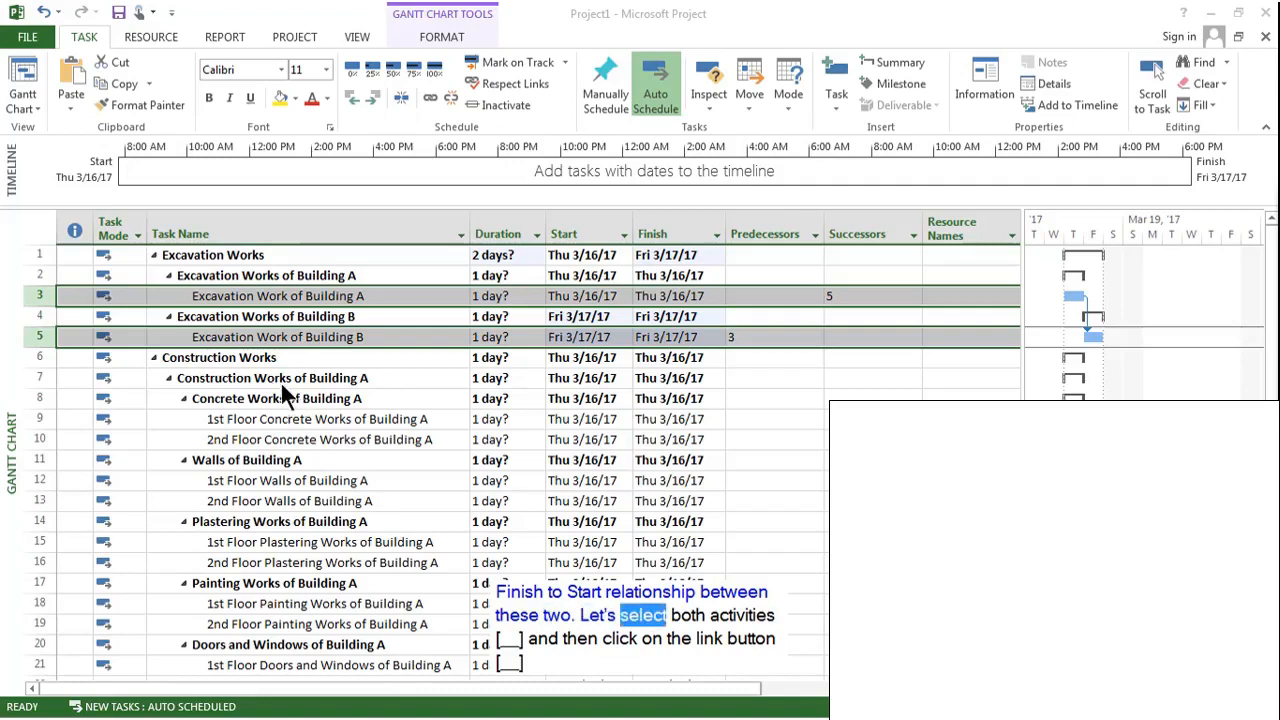
{"action": "left_click", "coordinate": [38, 300]}
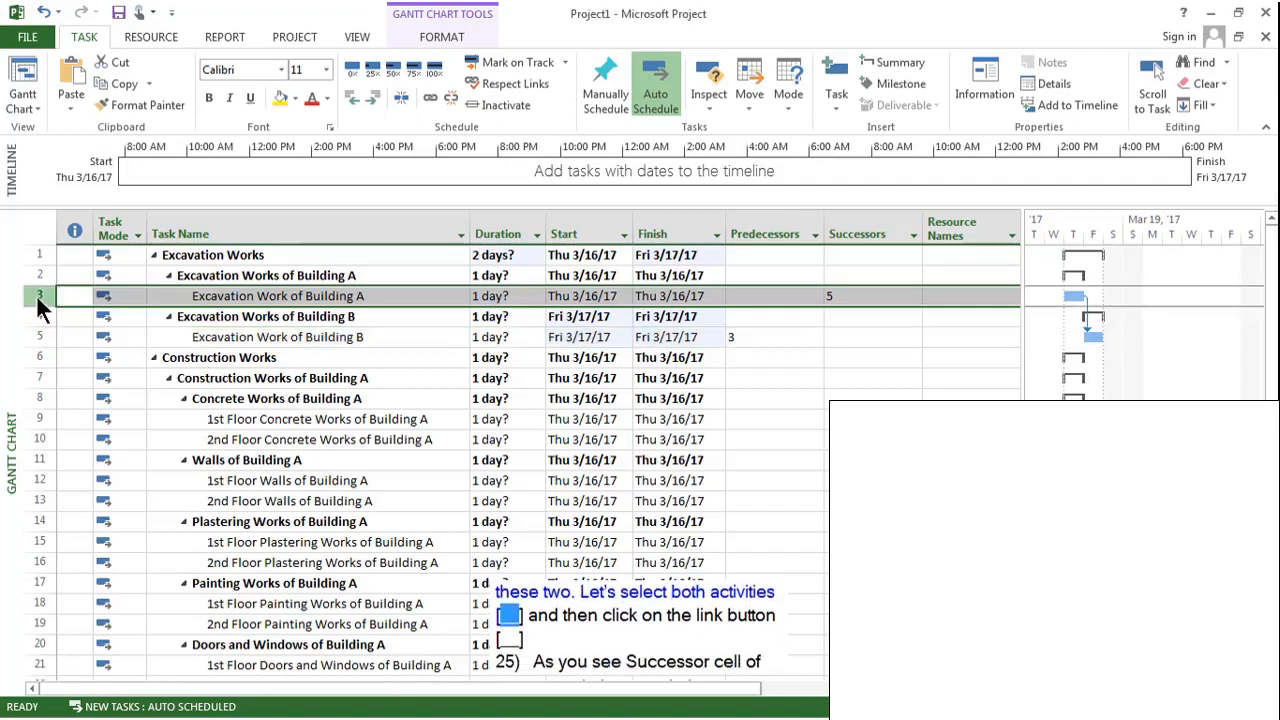
{"action": "left_click", "coordinate": [31, 418], "text": "ctrl"}
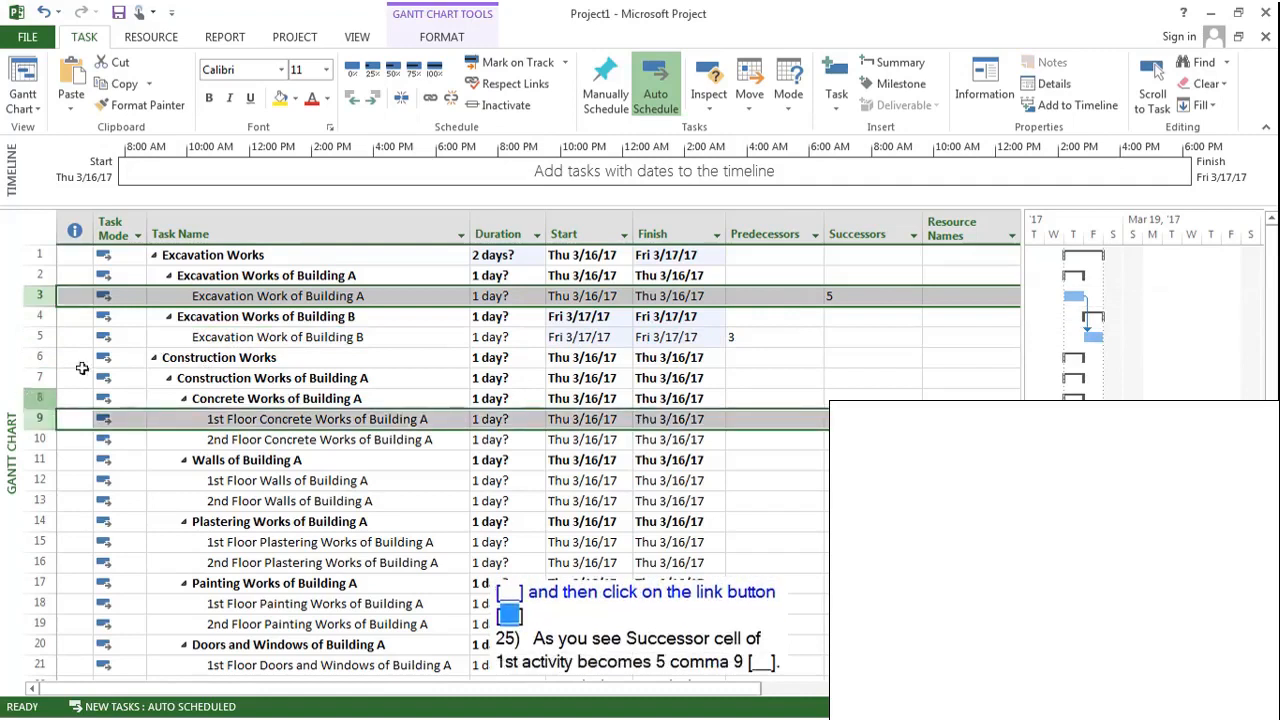
{"action": "left_click", "coordinate": [424, 97]}
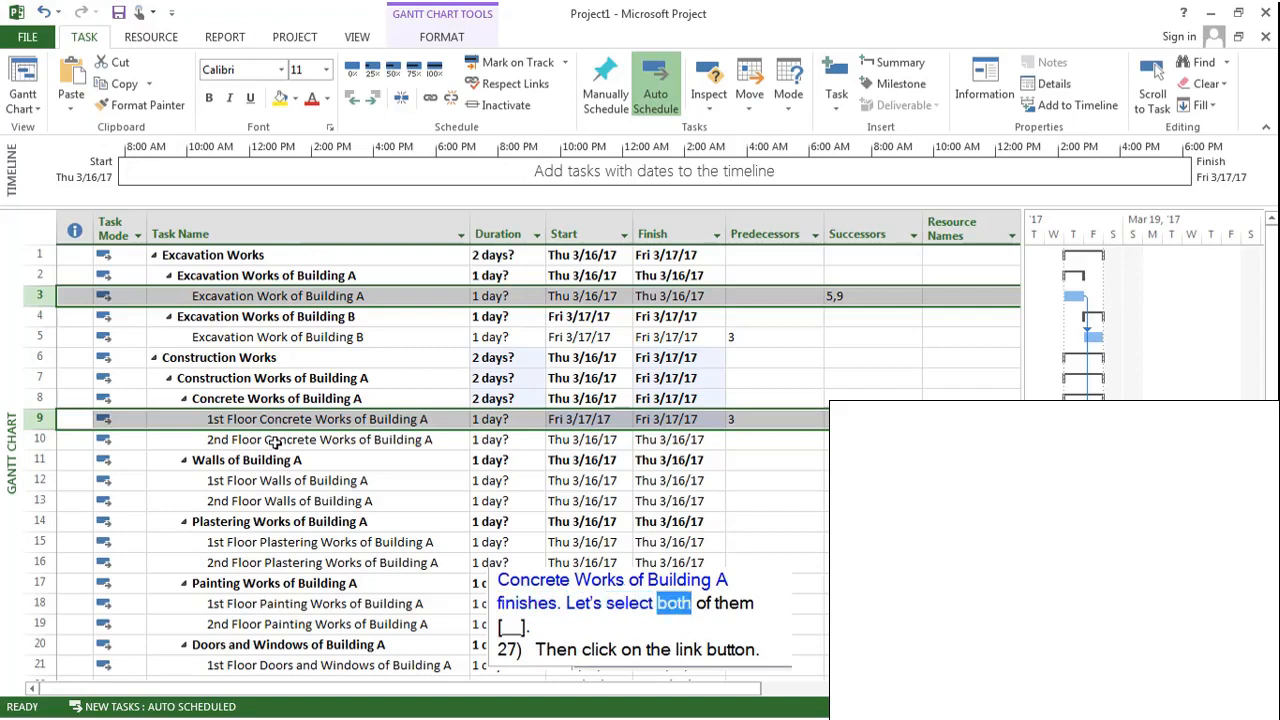
Link "1st Floor Concrete Works of Building A" finish-to-start to "2nd Floor Concrete Works of Building A".
{"action": "left_click", "coordinate": [40, 419]}
{"action": "left_click", "coordinate": [42, 438], "text": "shift"}
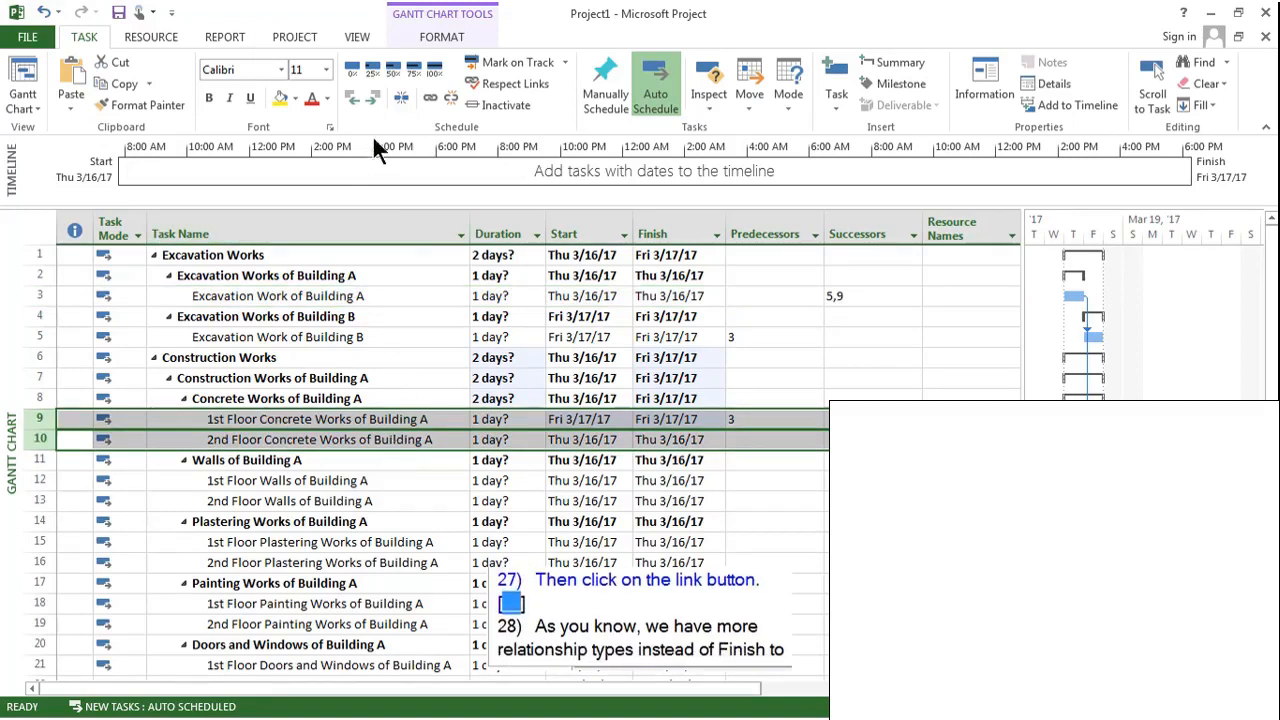
{"action": "left_click", "coordinate": [430, 99]}
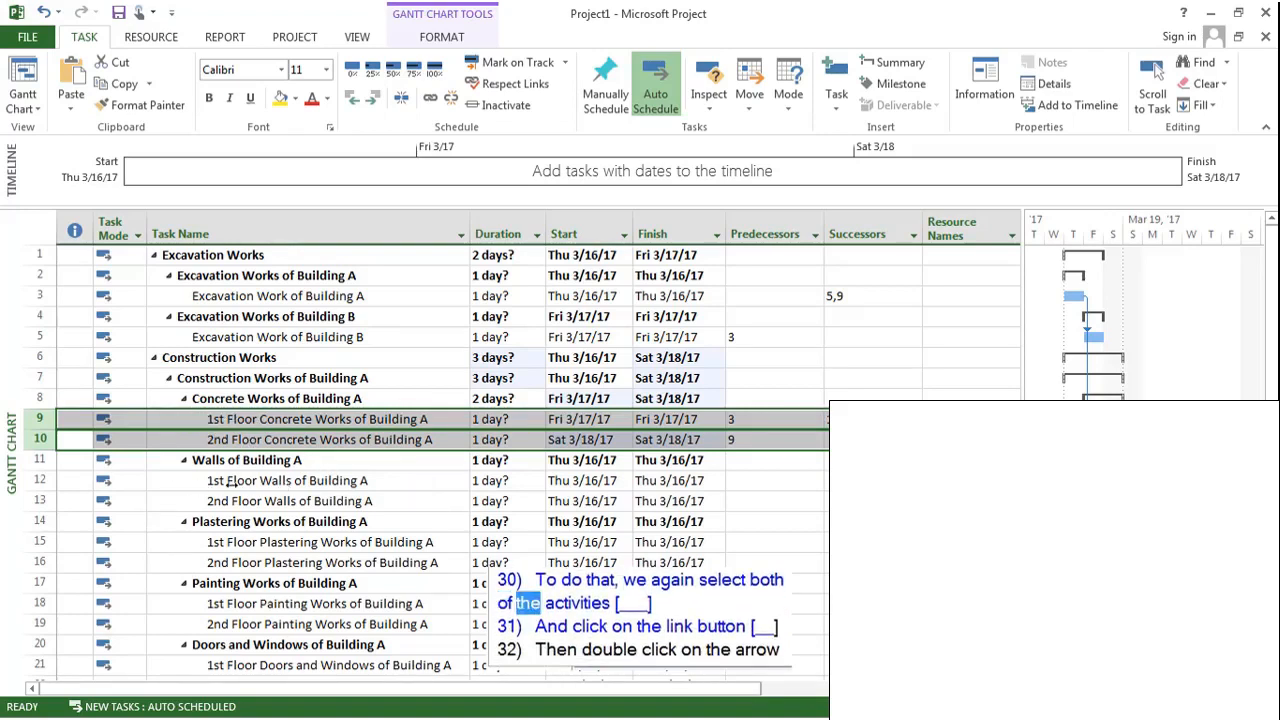
Link "1st Floor Concrete Works of Building A" as predecessor of "1st Floor Walls of Building A".
{"action": "left_click", "coordinate": [36, 415]}
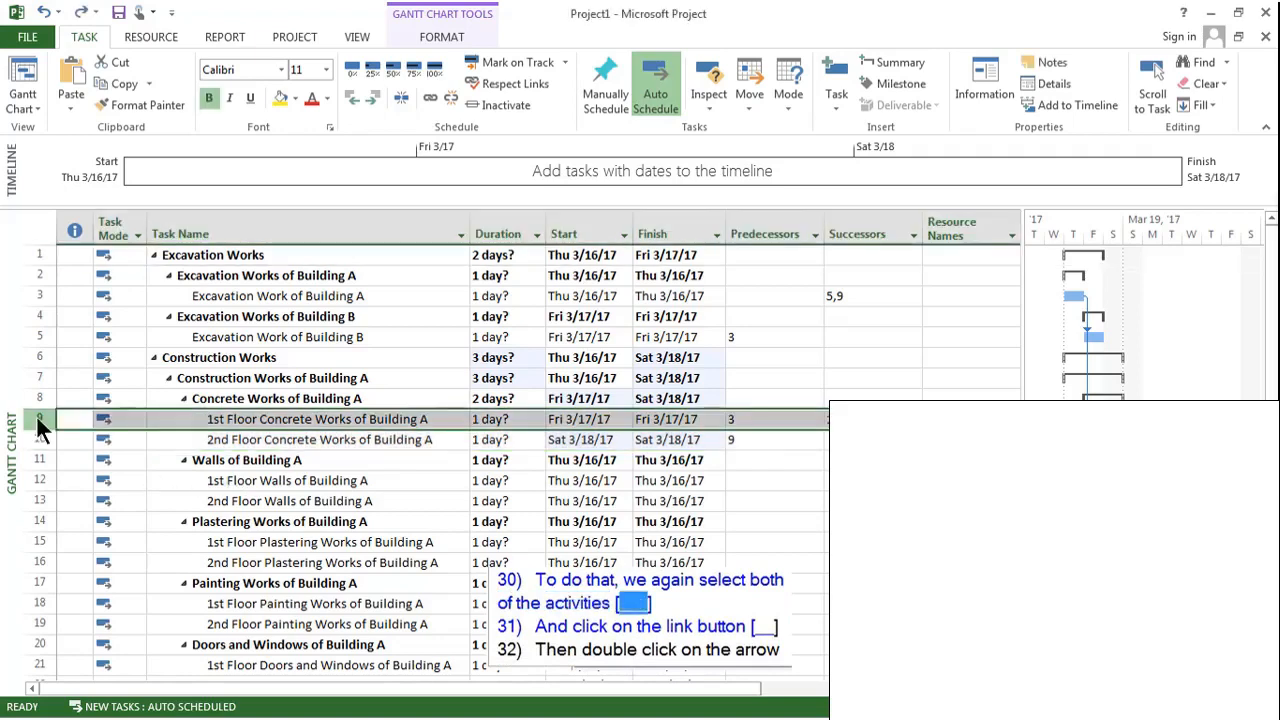
{"action": "left_click", "coordinate": [38, 480], "text": "ctrl"}
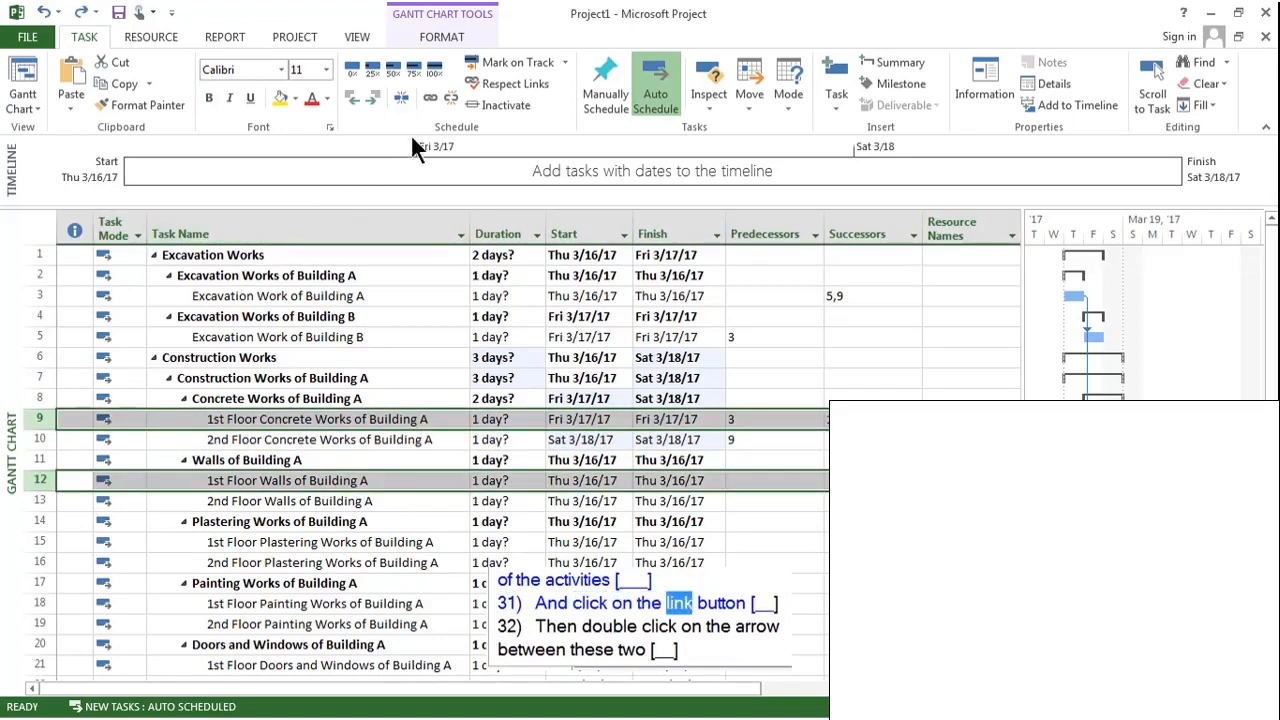
{"action": "left_click", "coordinate": [430, 99]}
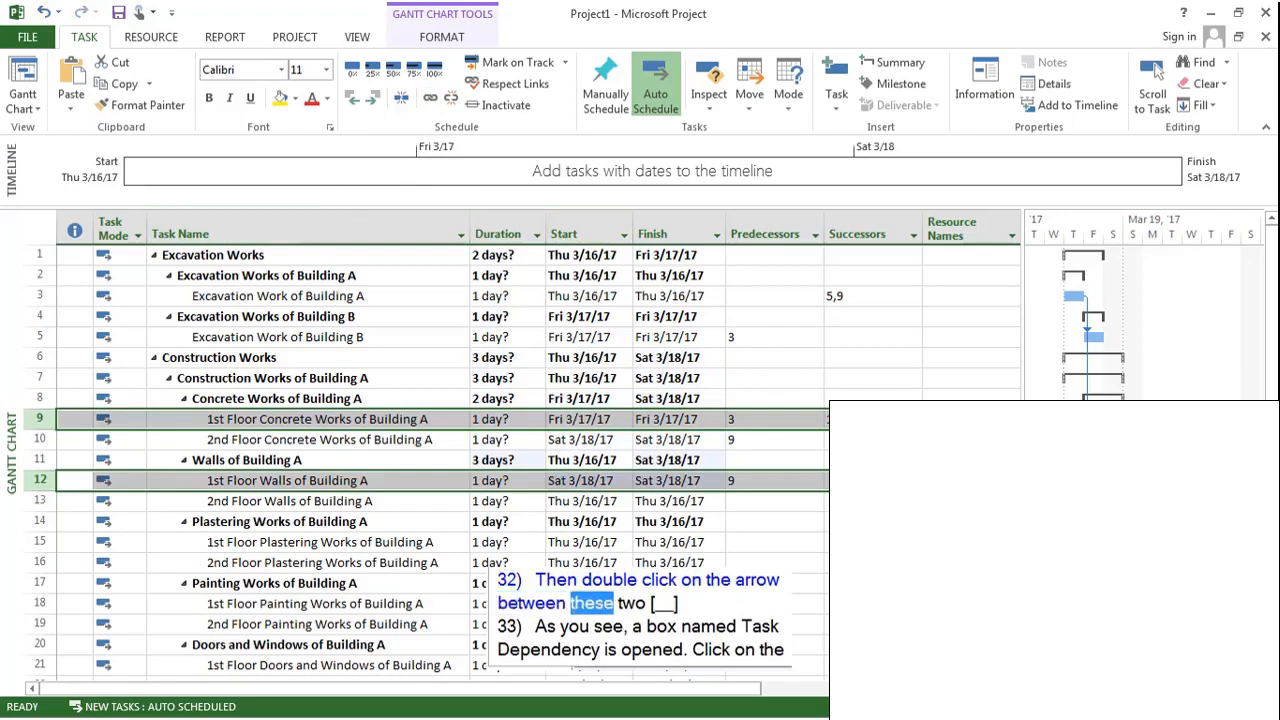
Change the dependency between the 1st floor concrete works and 1st floor walls of Building A to Start-to-Start (SS) with a 10-day lag.
{"action": "double_click", "coordinate": [1107, 450]}
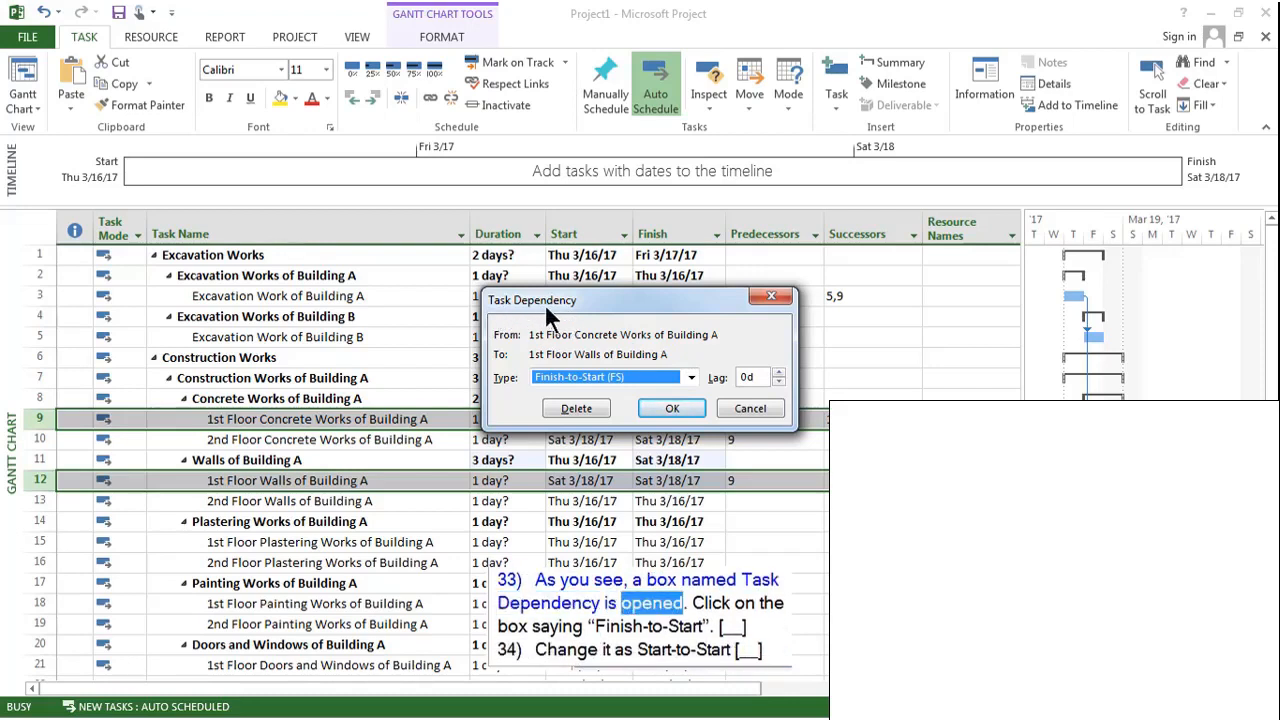
{"action": "left_click", "coordinate": [641, 376]}
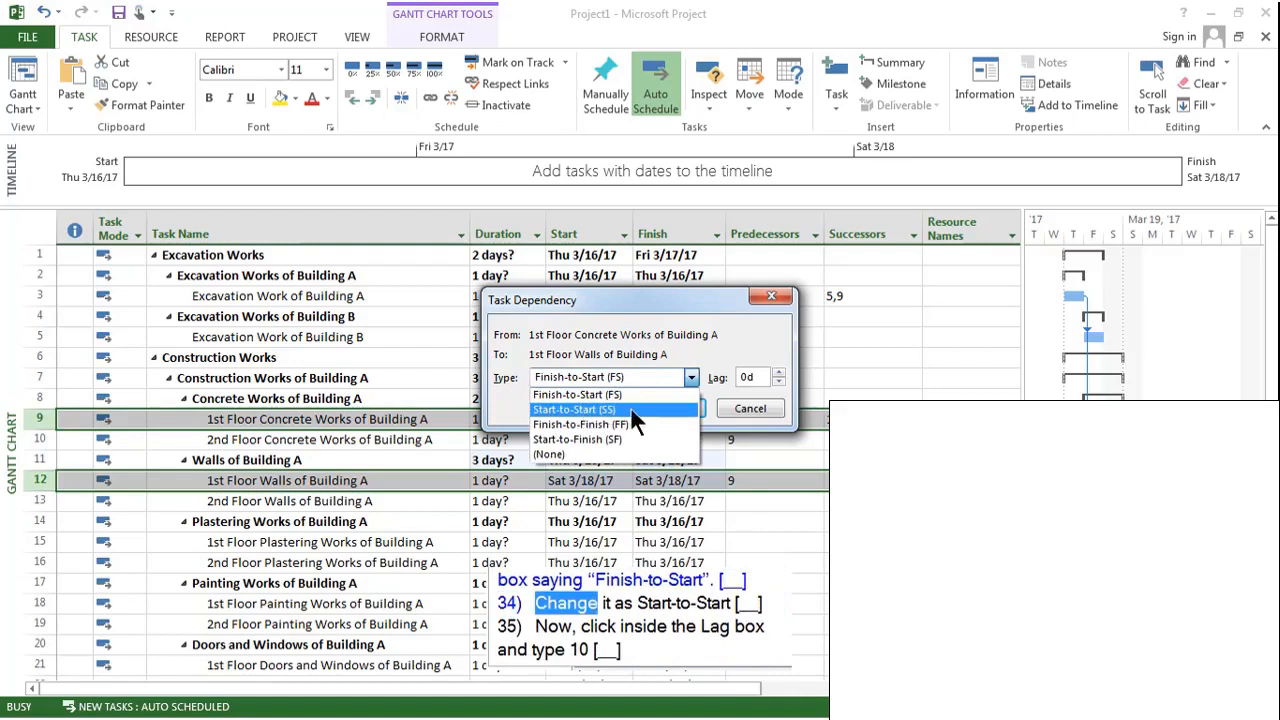
{"action": "left_click", "coordinate": [630, 408]}
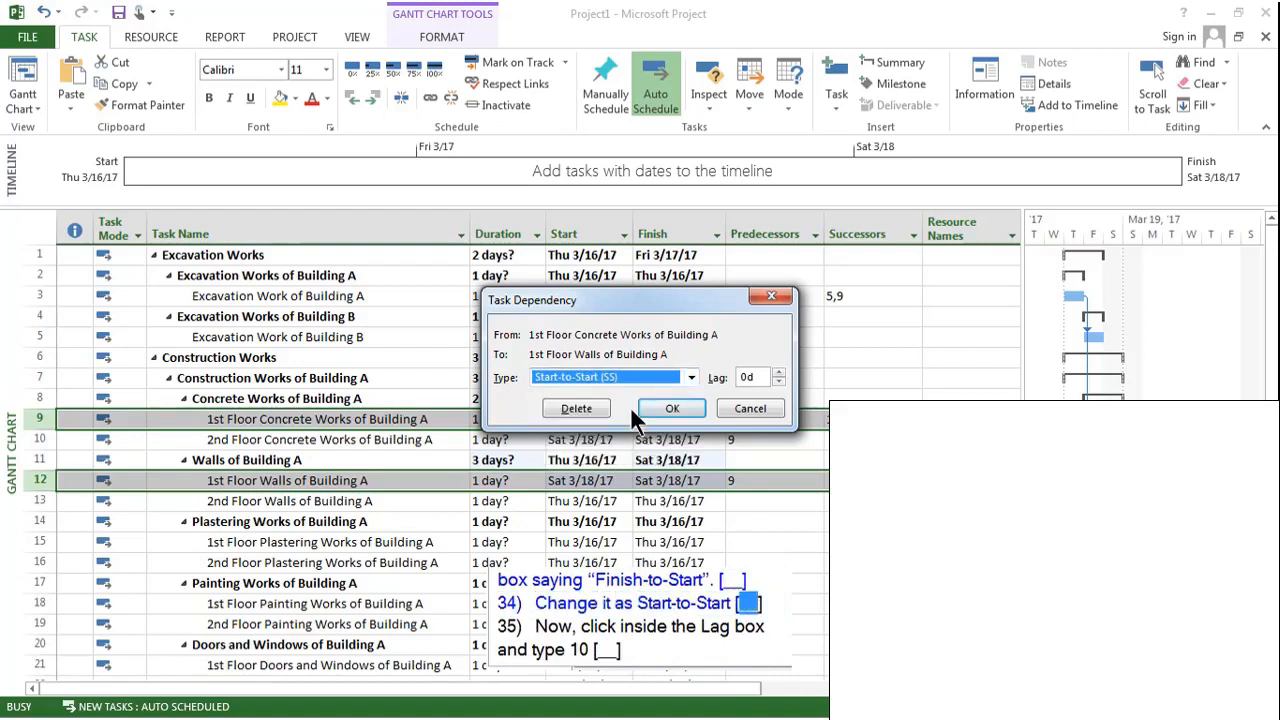
{"action": "left_click", "coordinate": [747, 377]}
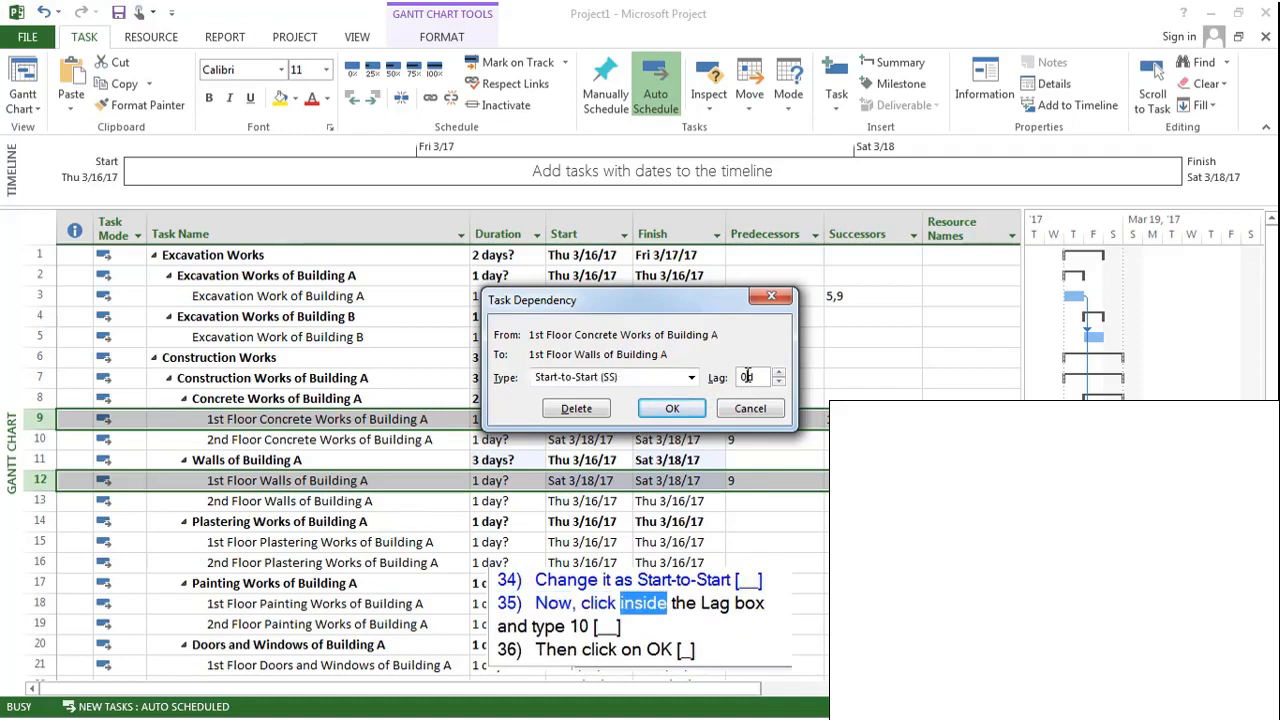
{"action": "type", "text": "1"}
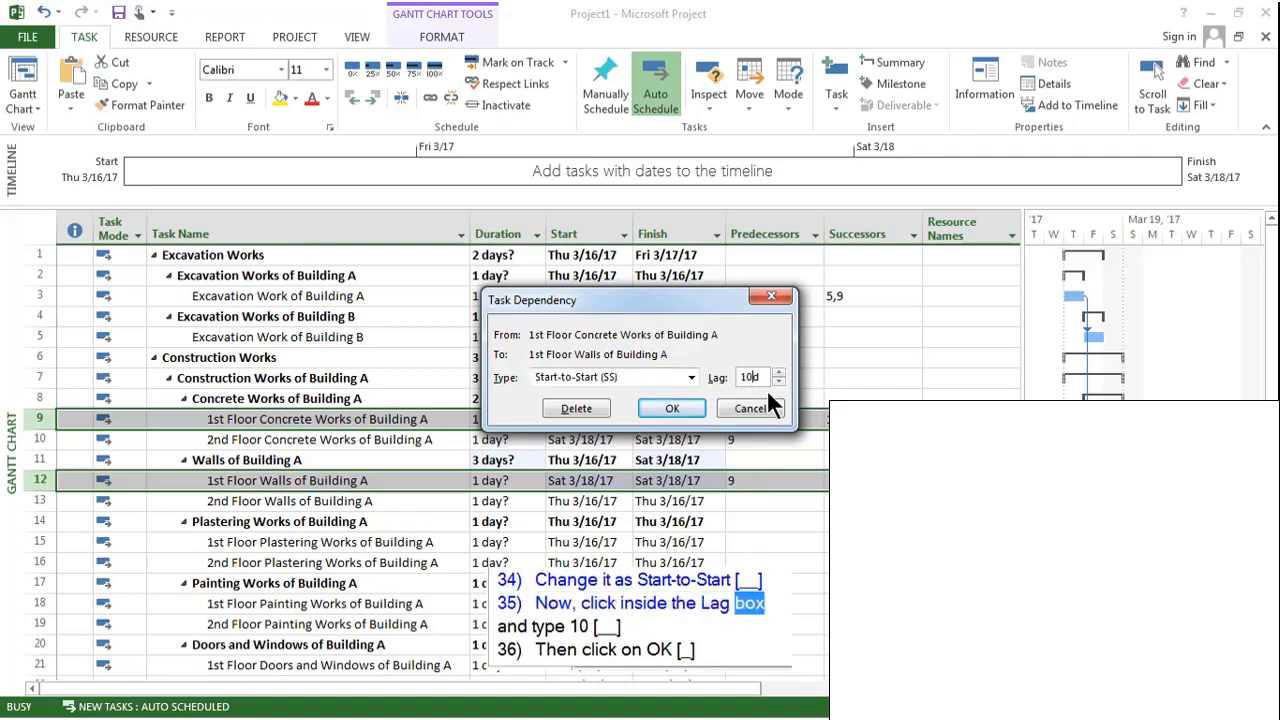
{"action": "left_click", "coordinate": [689, 407]}
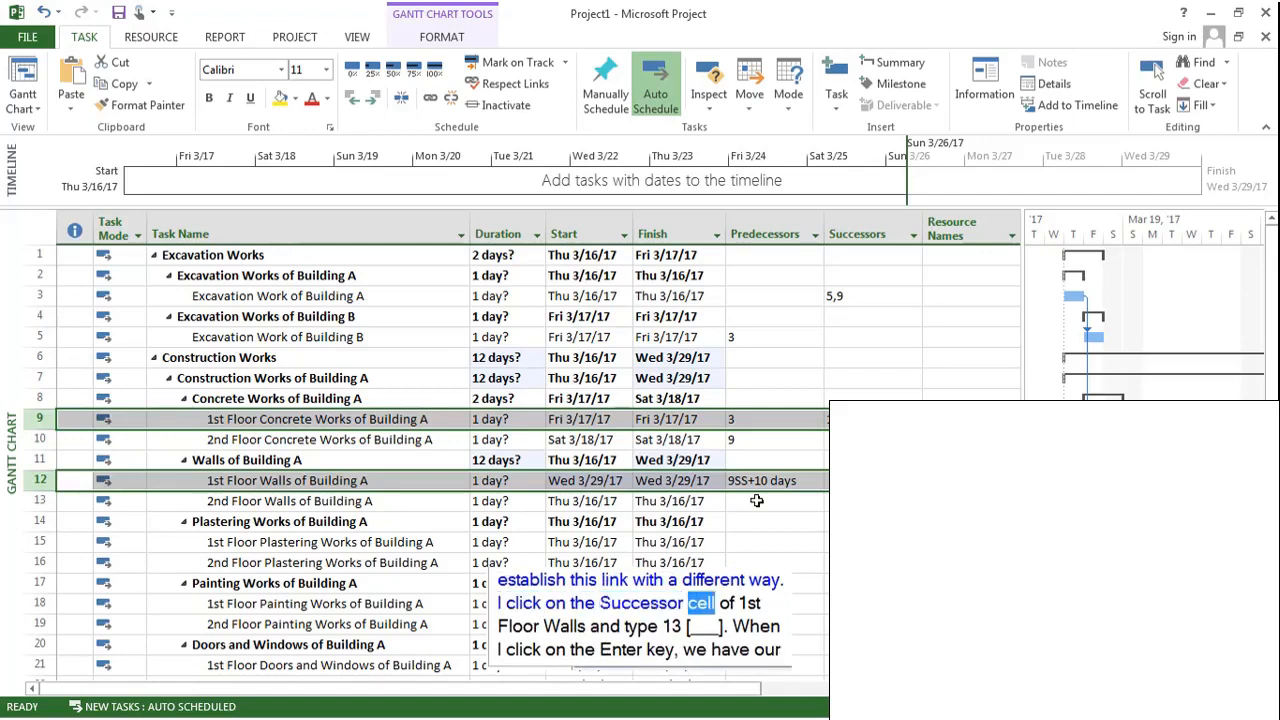
Enter task 13 as successor of "1st Floor Walls of Building A" and add 15SS+7 as a second successor.
{"action": "left_click", "coordinate": [838, 481]}
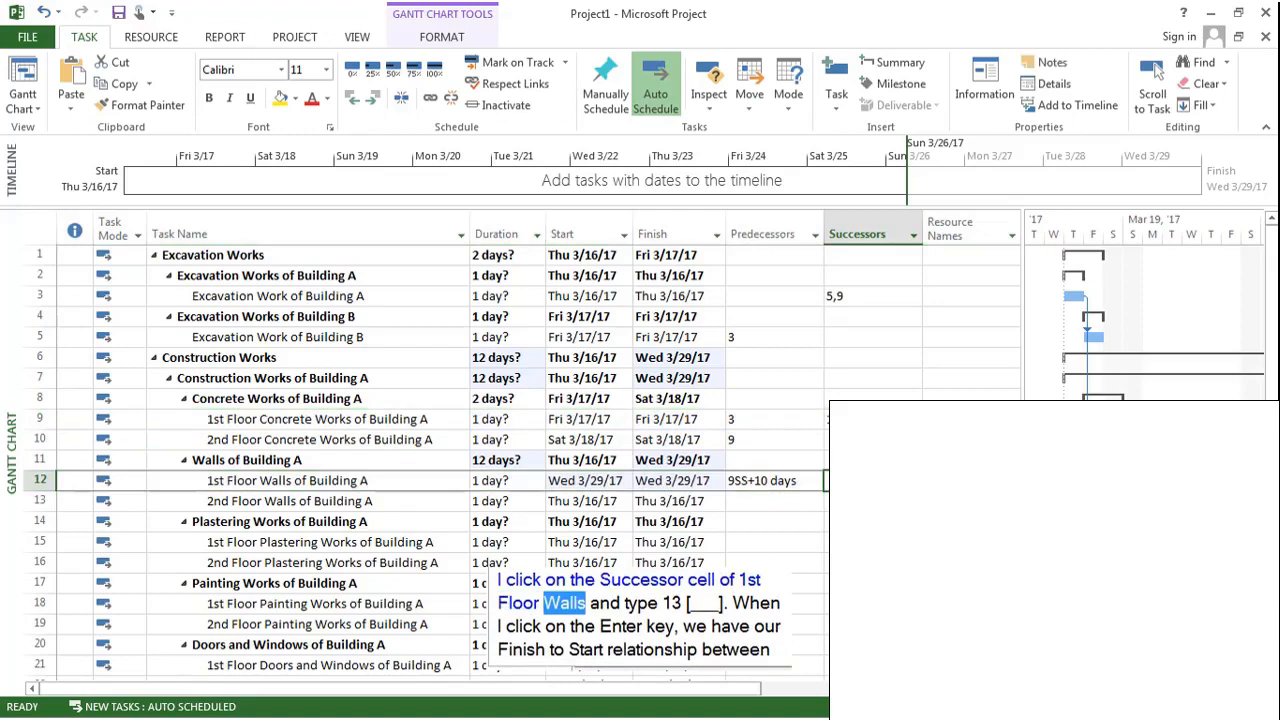
{"action": "type", "text": "13"}
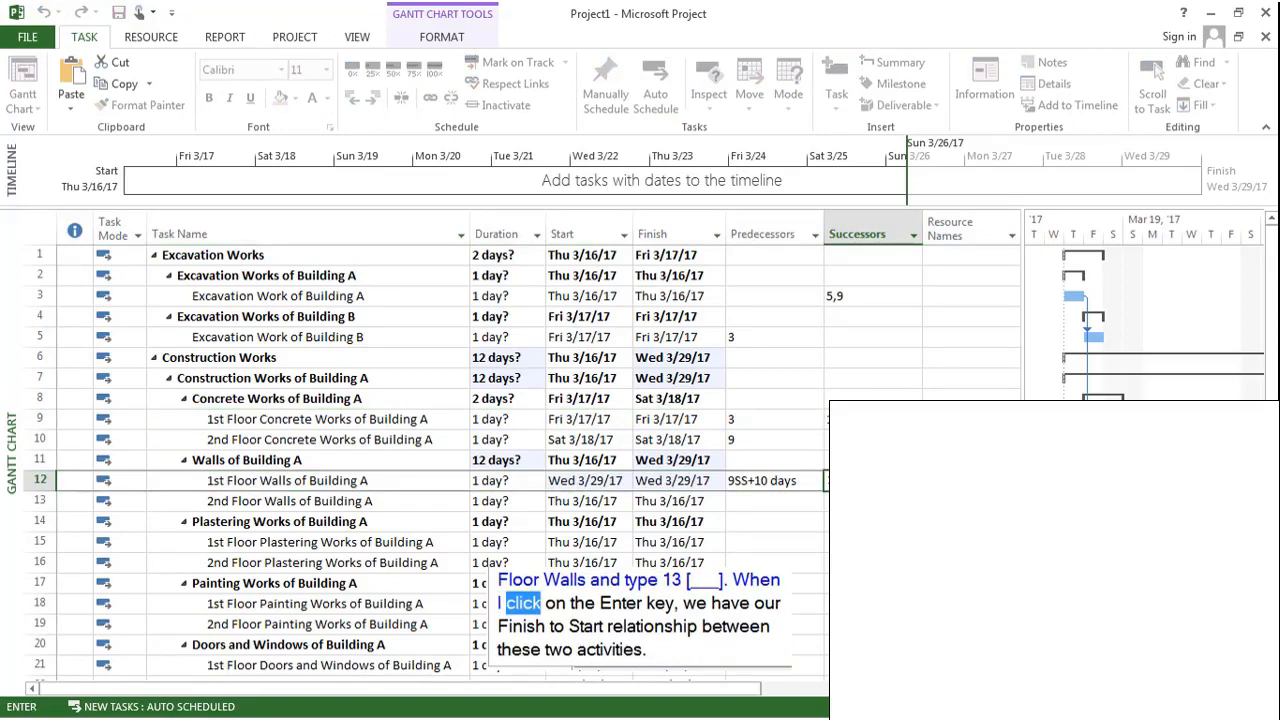
{"action": "key", "text": "Return"}
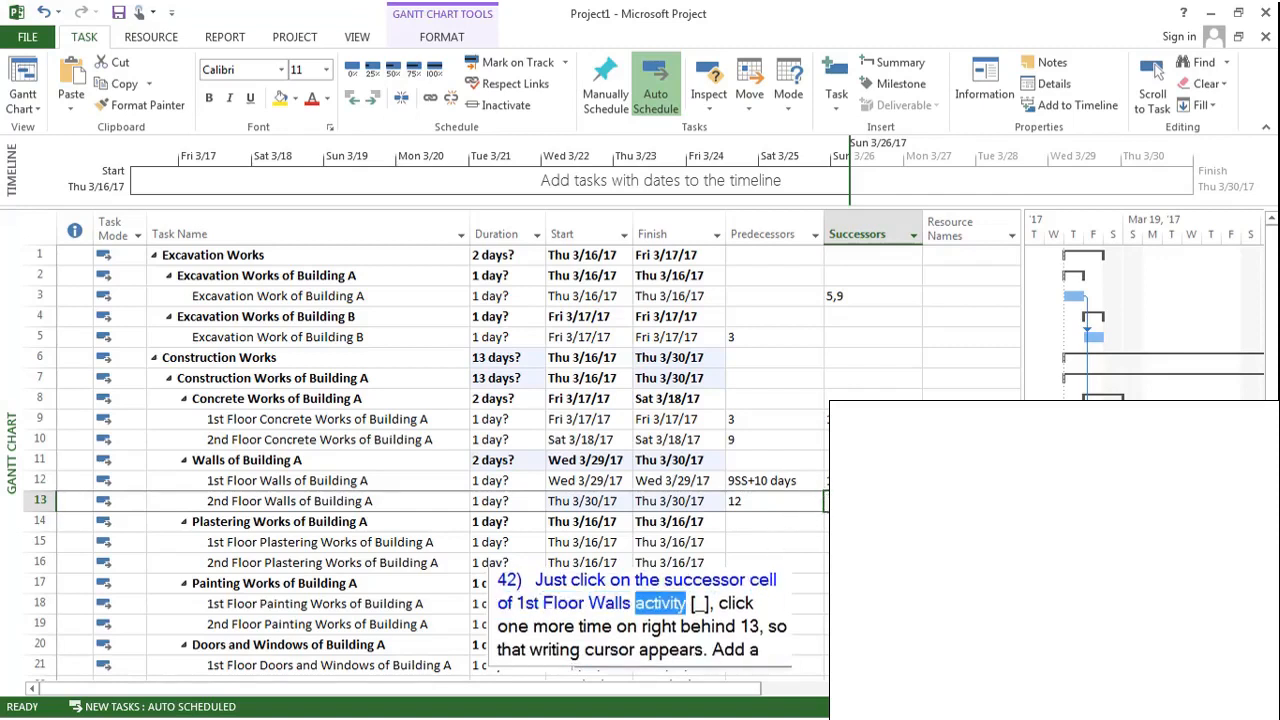
{"action": "left_click", "coordinate": [866, 481]}
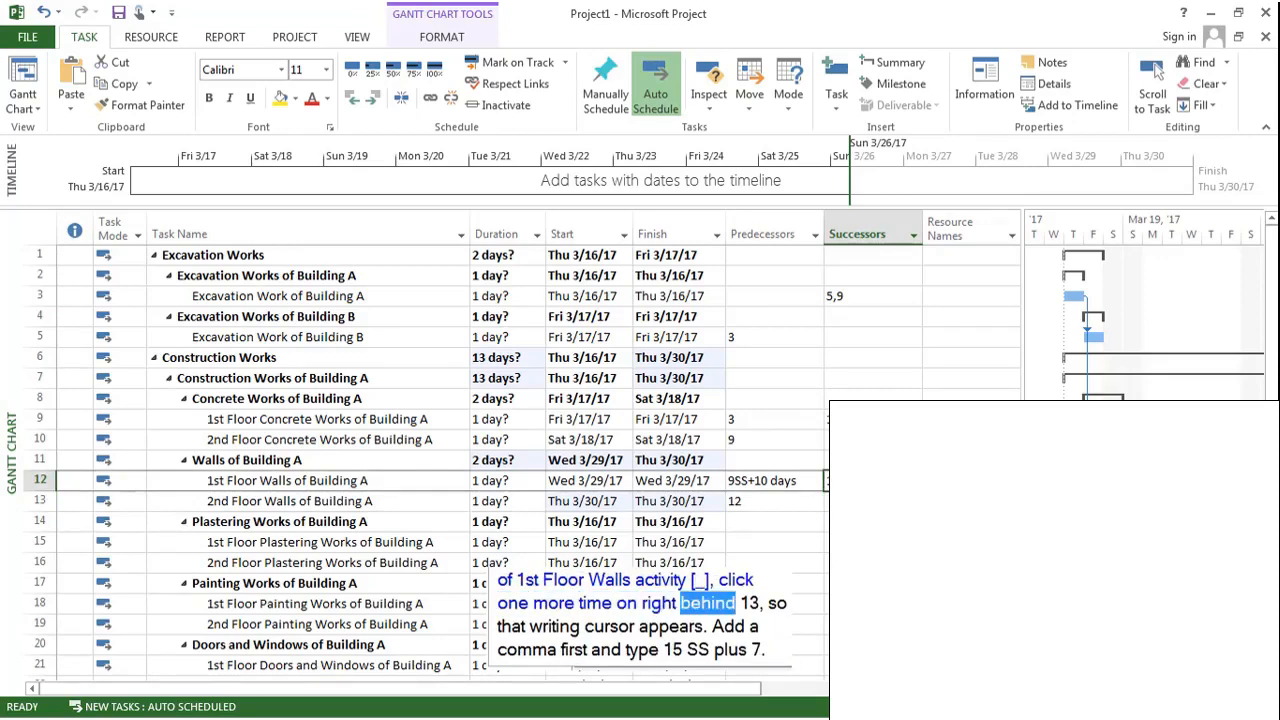
{"action": "left_click", "coordinate": [852, 481]}
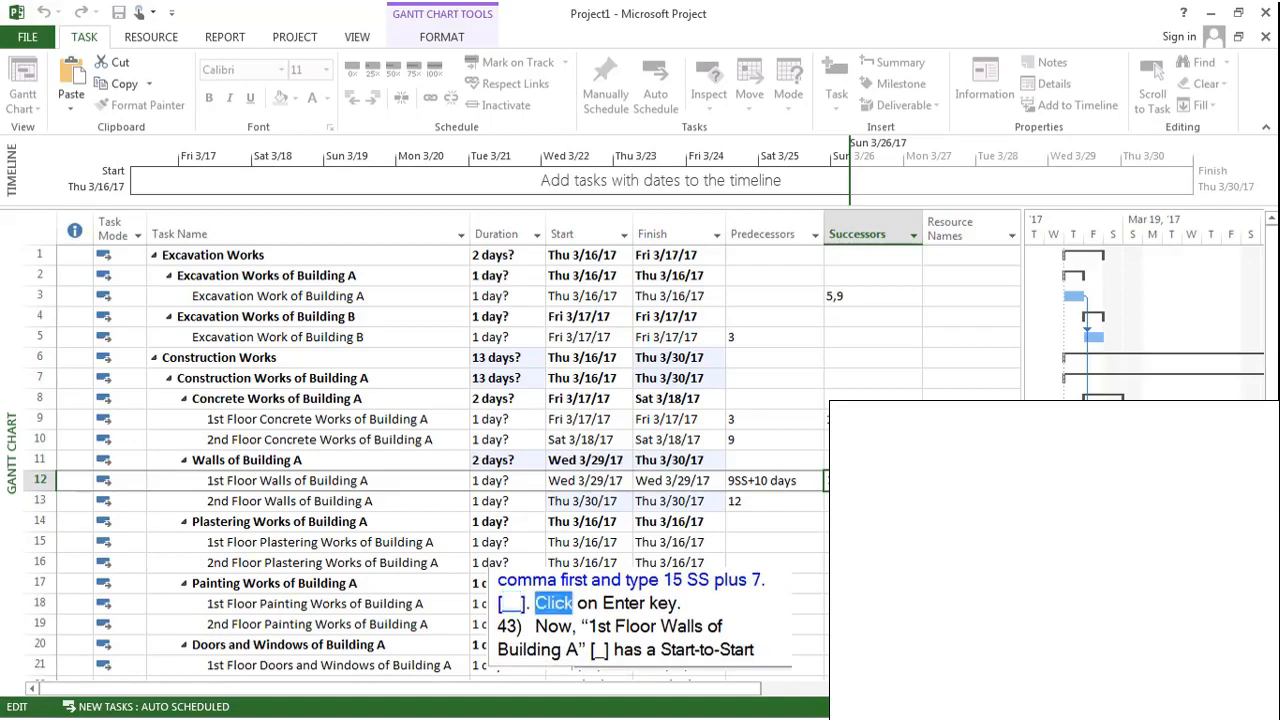
{"action": "key", "text": "Return"}
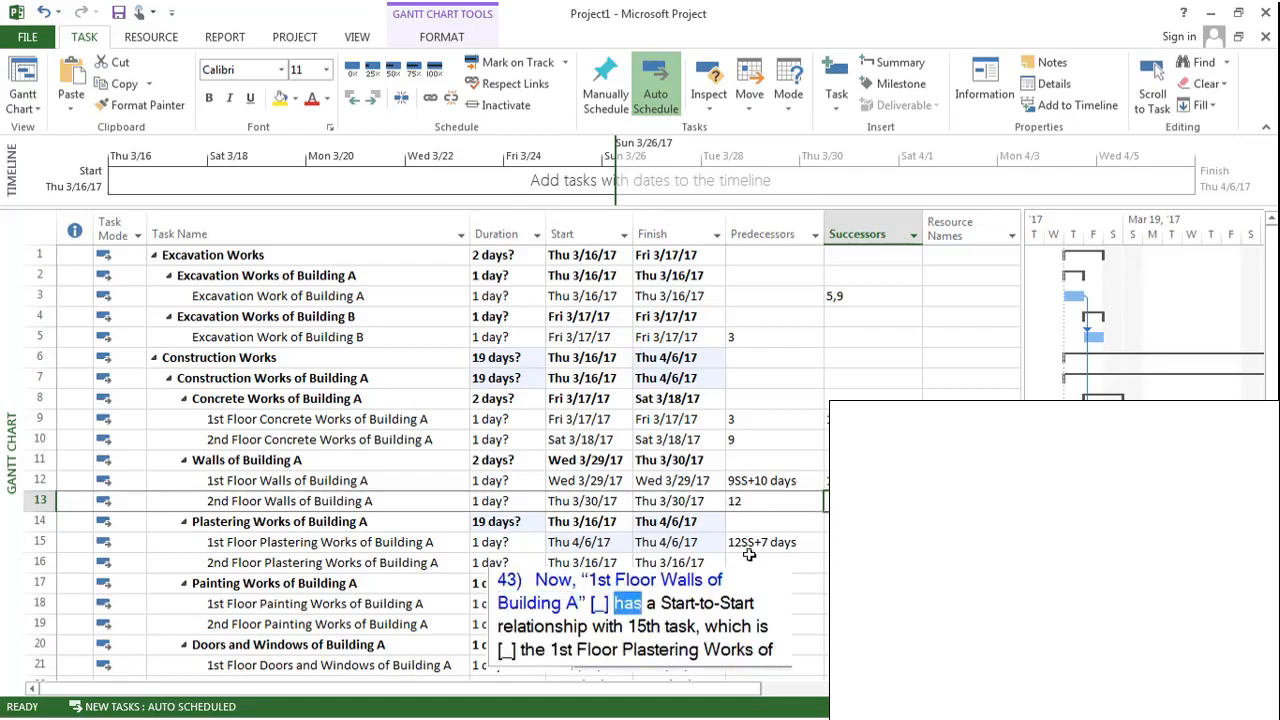
Set the successors of "1st Floor Plastering Works of Building A" to 16,18.
{"action": "scroll", "coordinate": [766, 463], "scroll_direction": "down", "scroll_amount": 3}
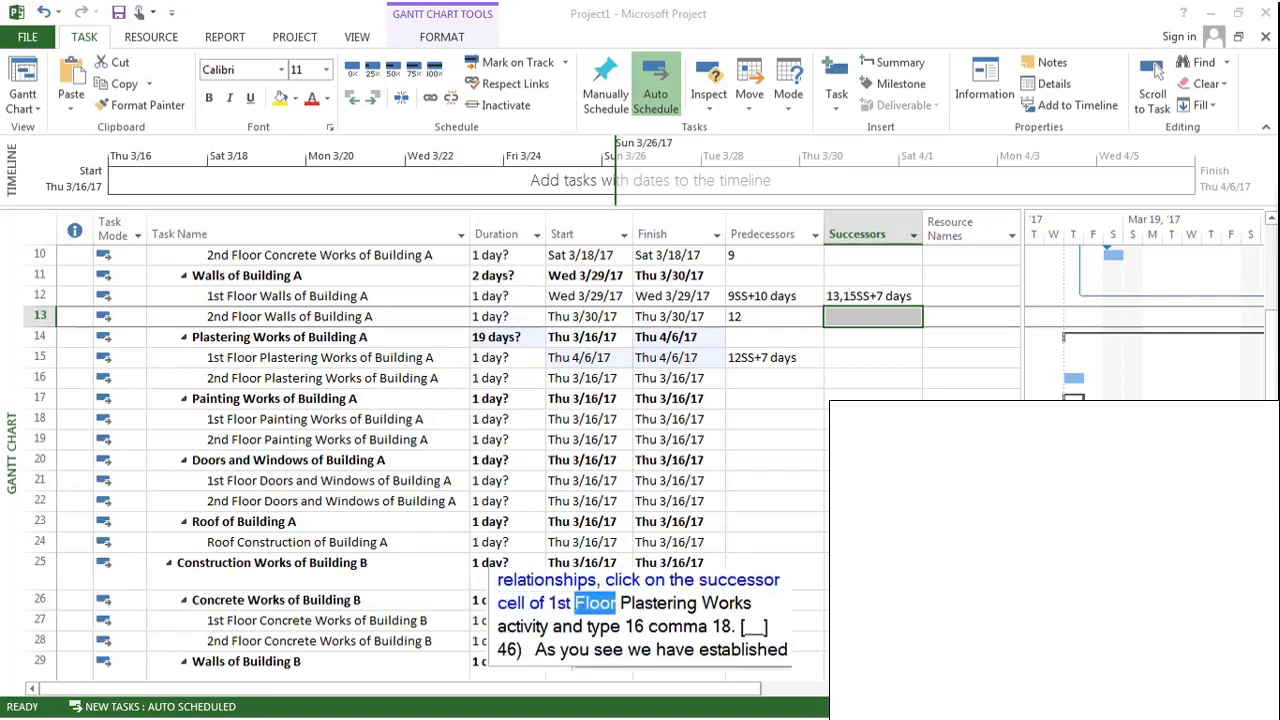
{"action": "left_click", "coordinate": [867, 358]}
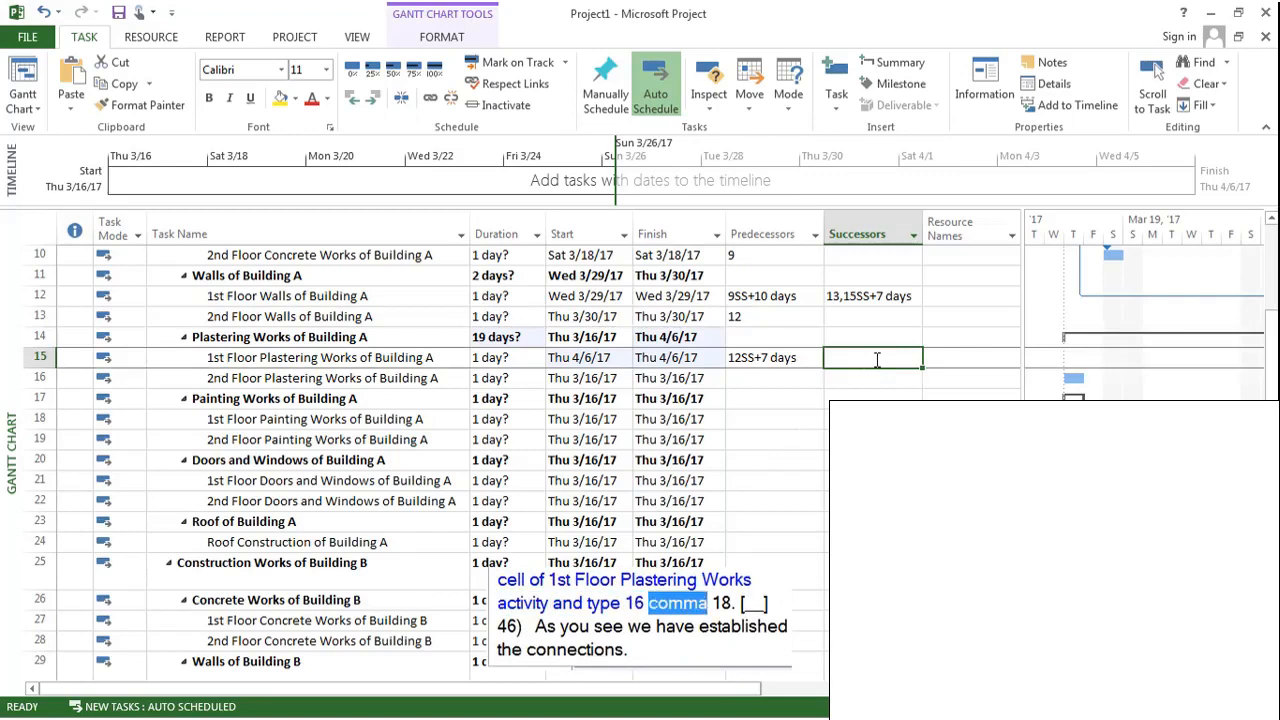
{"action": "type", "text": "16,"}
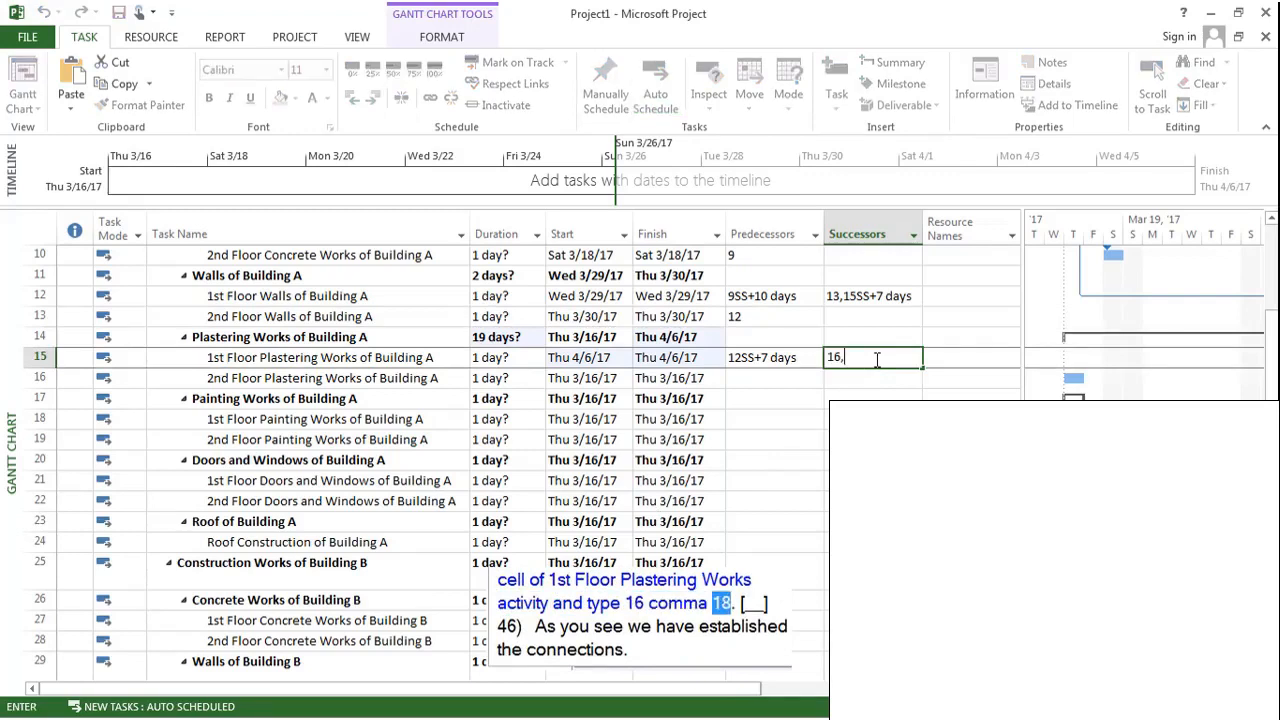
{"action": "type", "text": "18"}
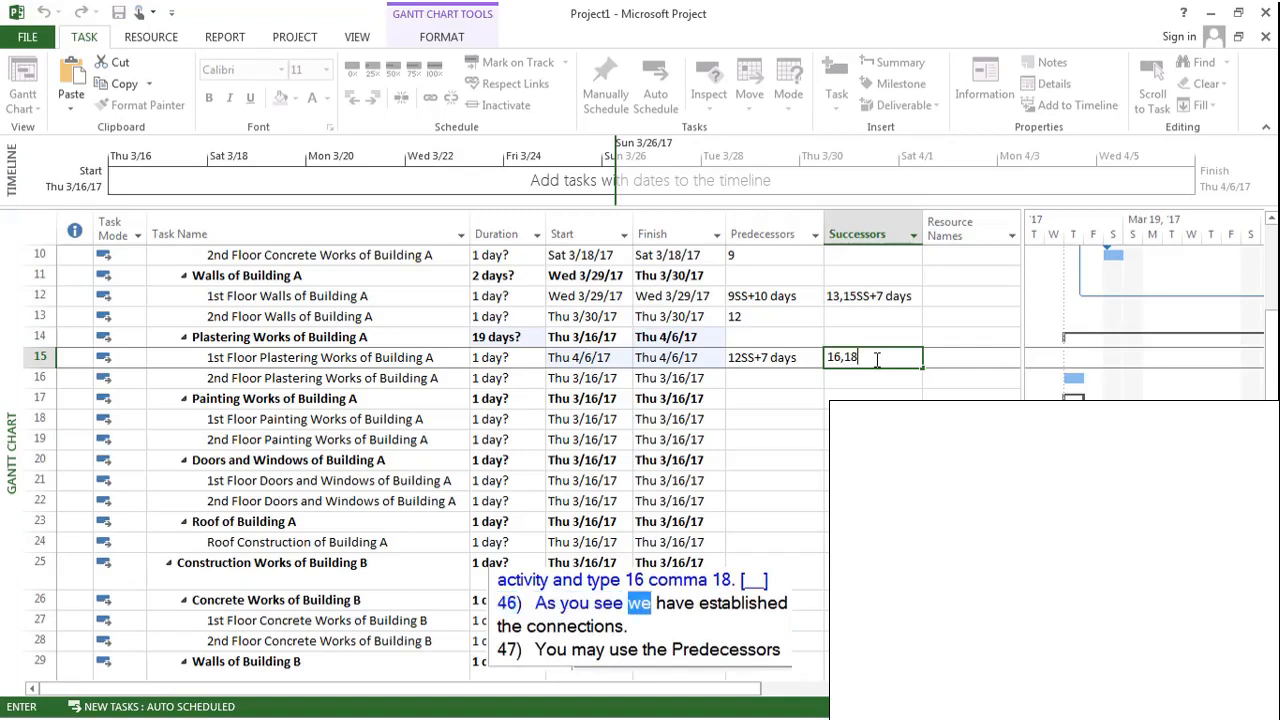
{"action": "key", "text": "Return"}
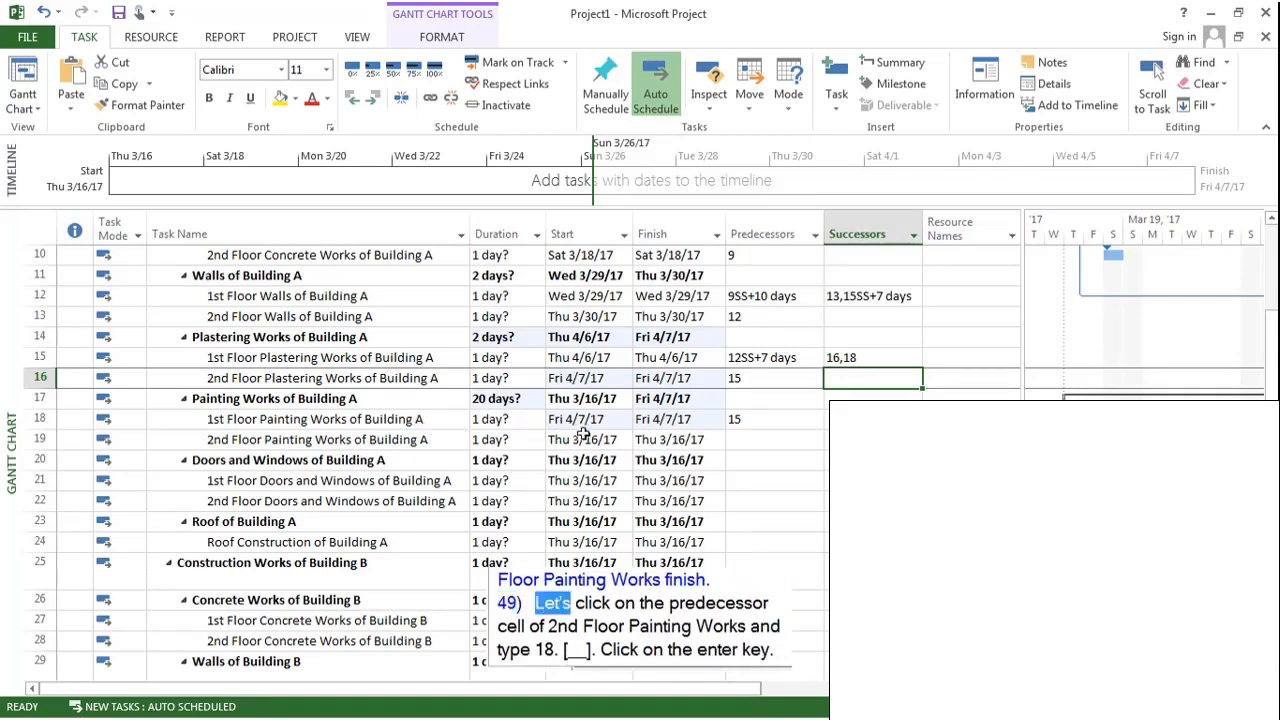
Set task 18 as the predecessor of "2nd Floor Painting Works of Building A".
{"action": "left_click", "coordinate": [752, 440]}
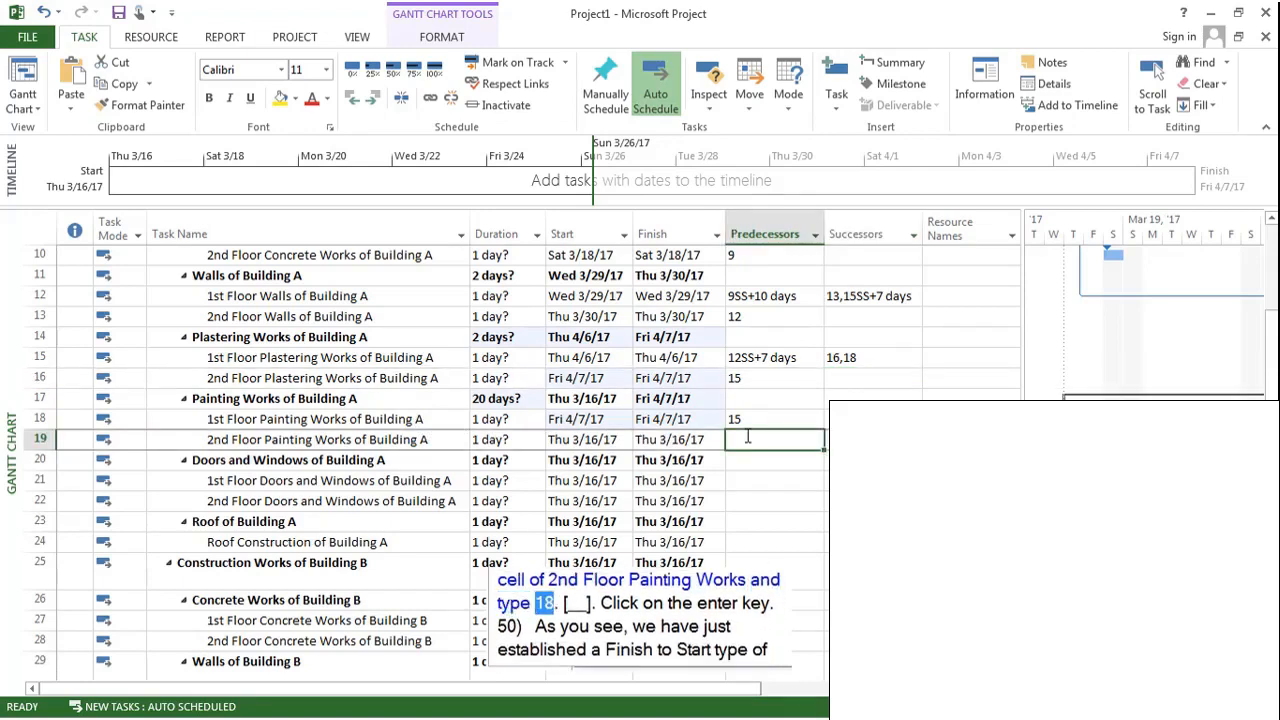
{"action": "type", "text": "18"}
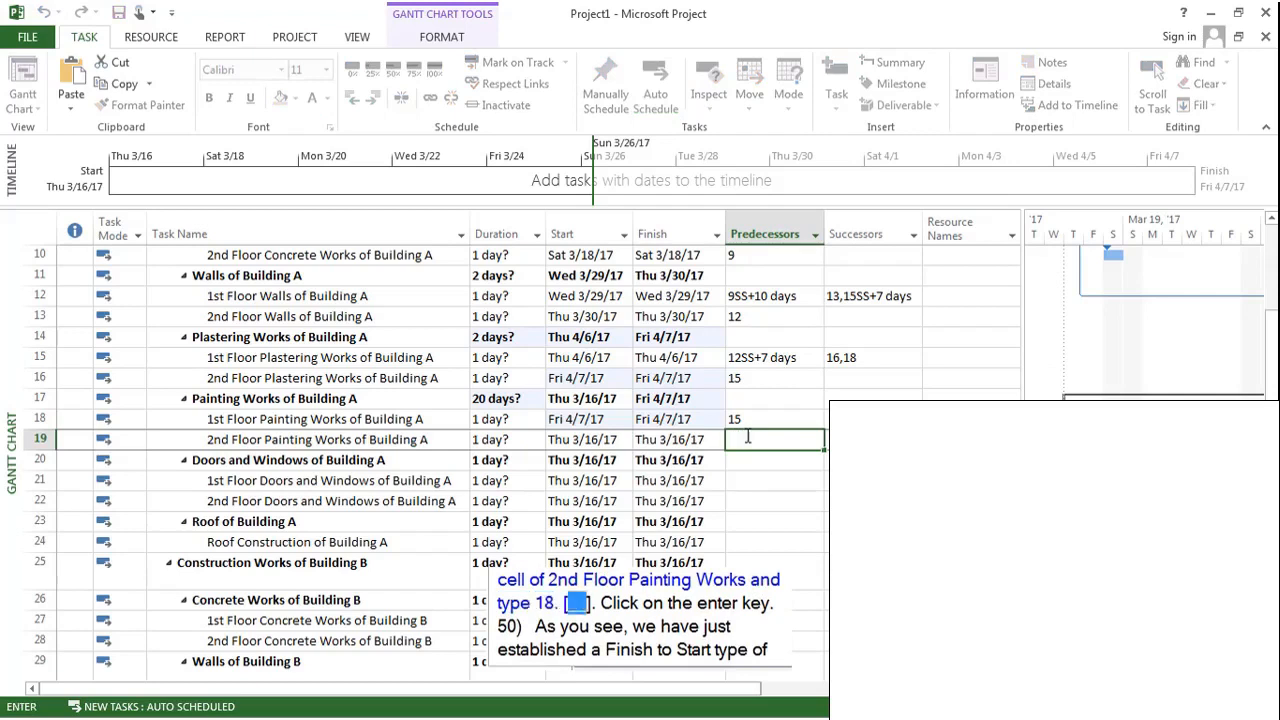
{"action": "type", "text": "18"}
{"action": "key", "text": "Return"}
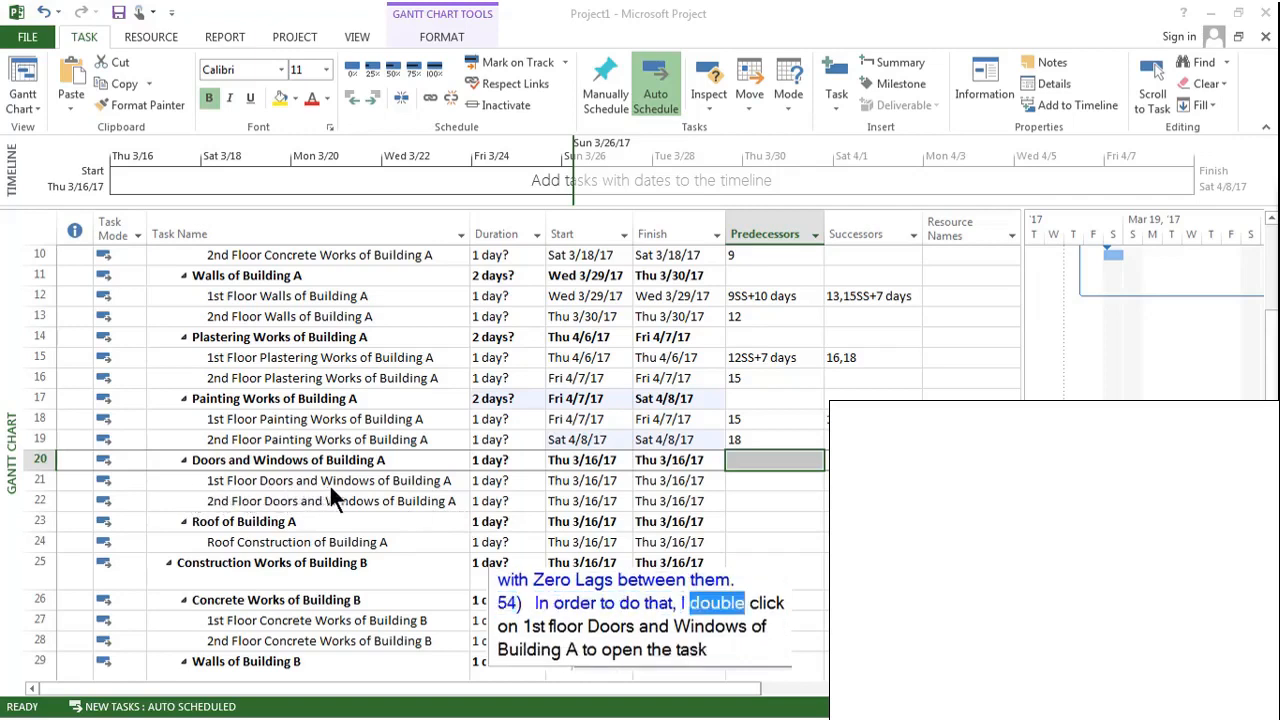
In the task information of "1st Floor Doors and Windows of Building A", add "1st Floor Plastering Works of Building A" as Finish-to-Start predecessor with 0d lag.
{"action": "double_click", "coordinate": [159, 477]}
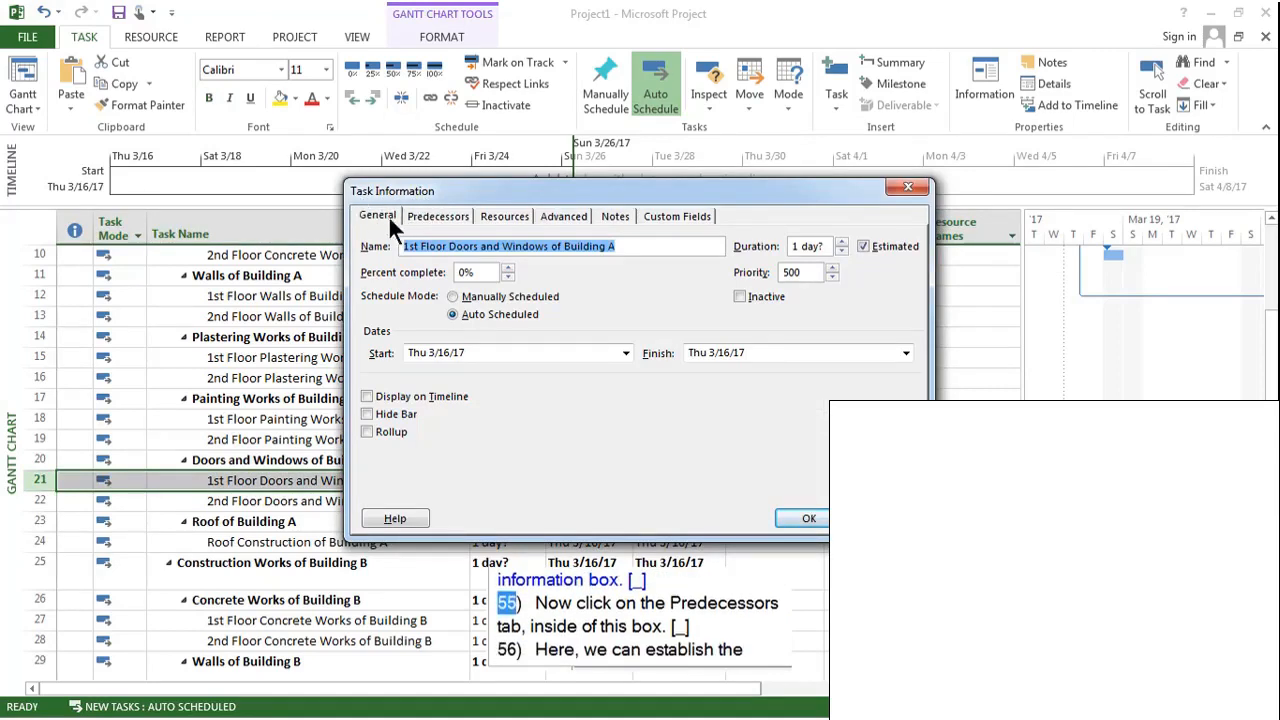
{"action": "left_click", "coordinate": [440, 216]}
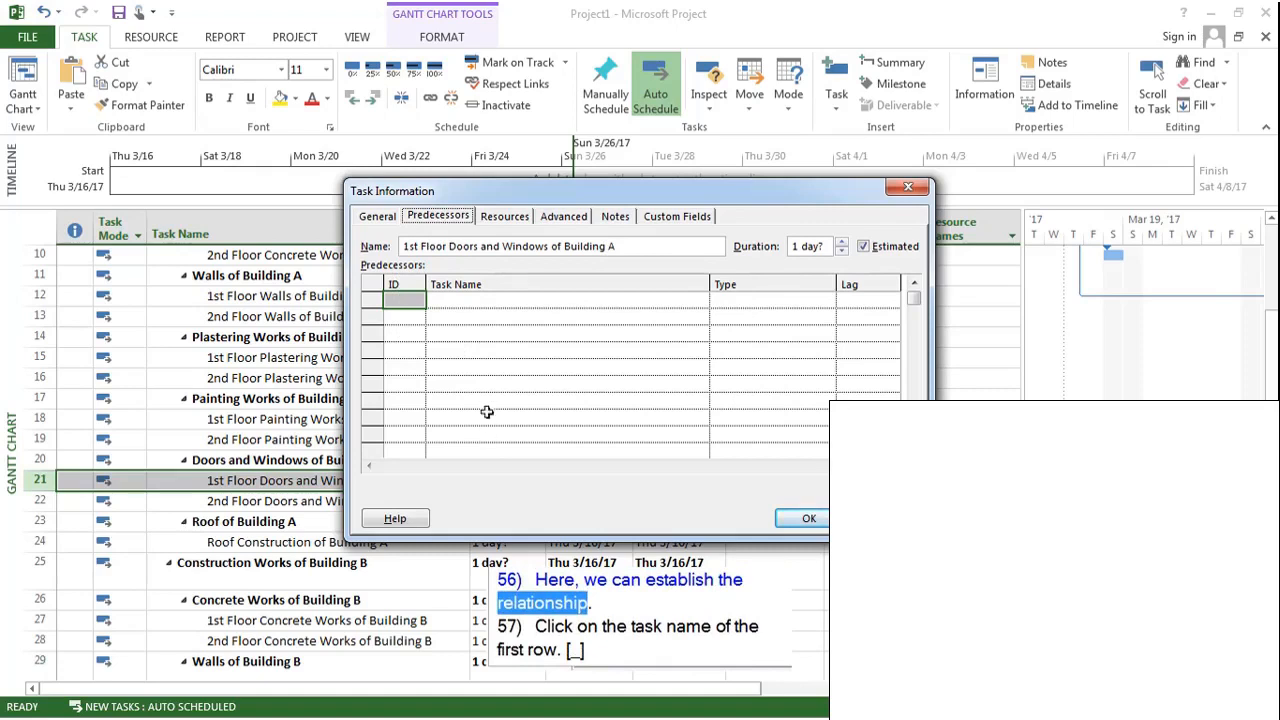
{"action": "left_click", "coordinate": [480, 300]}
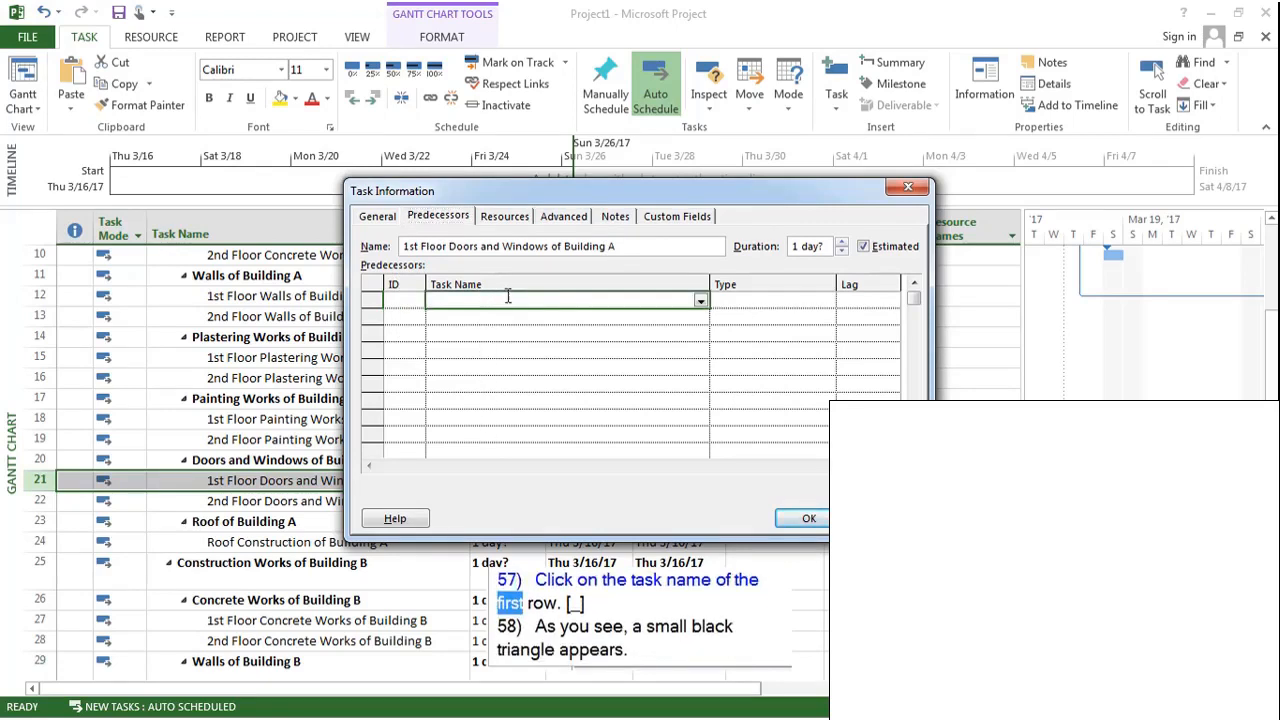
{"action": "left_click", "coordinate": [700, 301]}
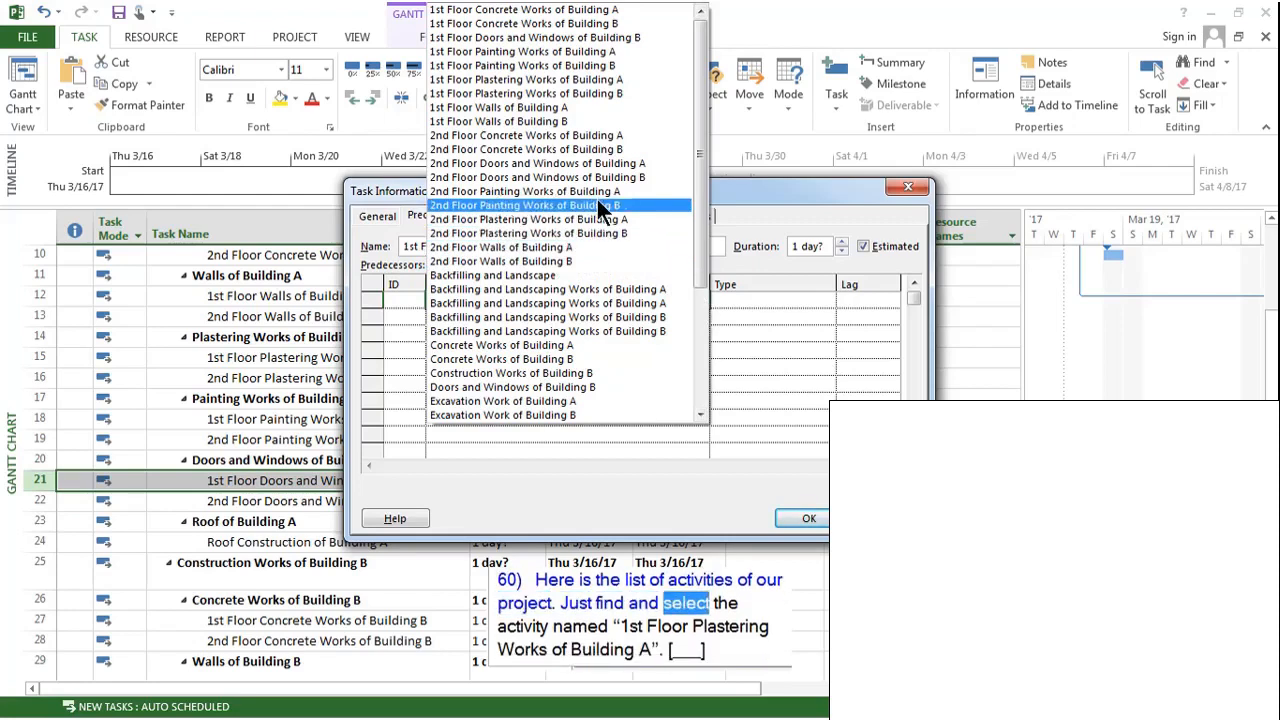
{"action": "left_click", "coordinate": [528, 80]}
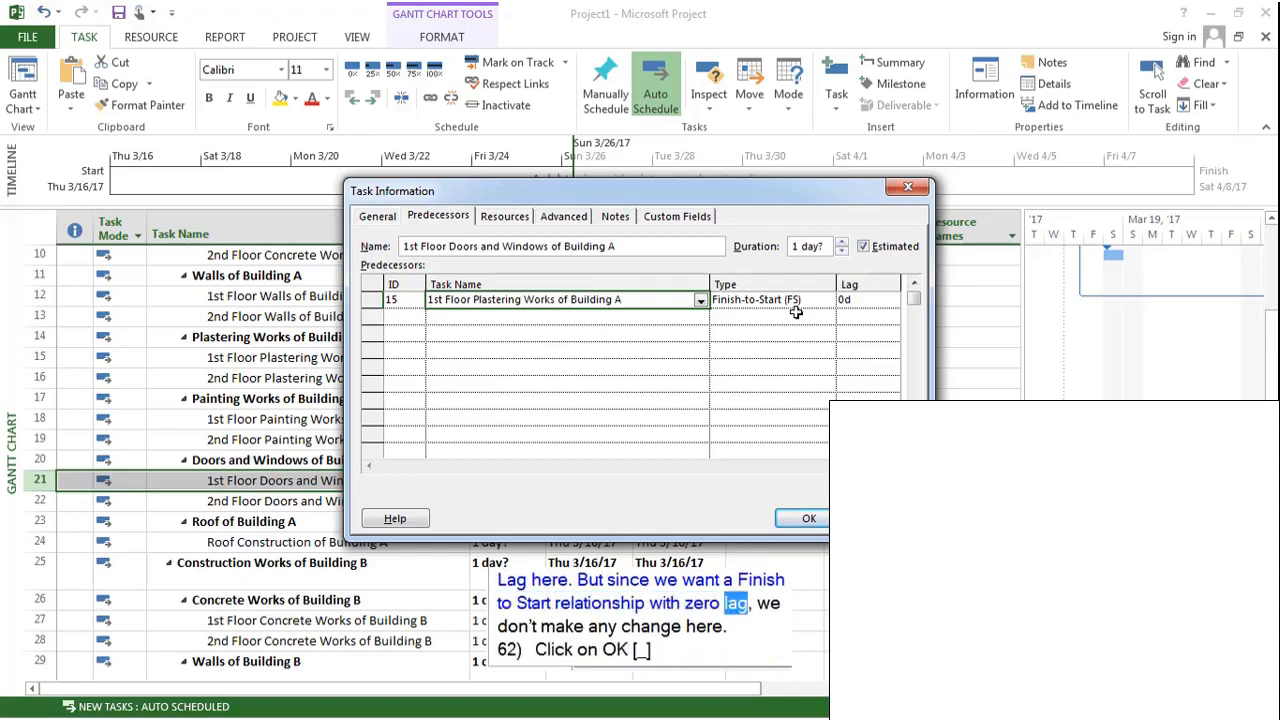
{"action": "left_click", "coordinate": [819, 521]}
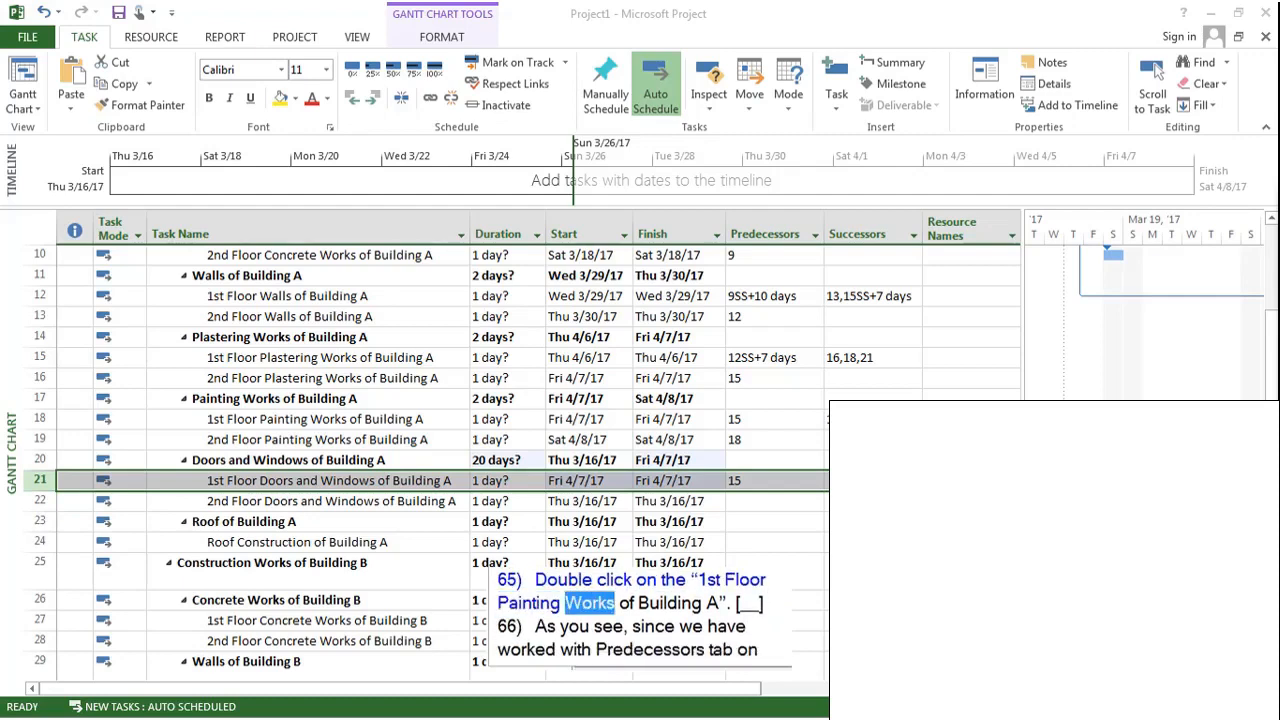
In the task information of "1st Floor Painting Works of Building A", add "1st Floor Doors and Windows of Building A" as Start-to-Start predecessor with 3d lag.
{"action": "double_click", "coordinate": [394, 420]}
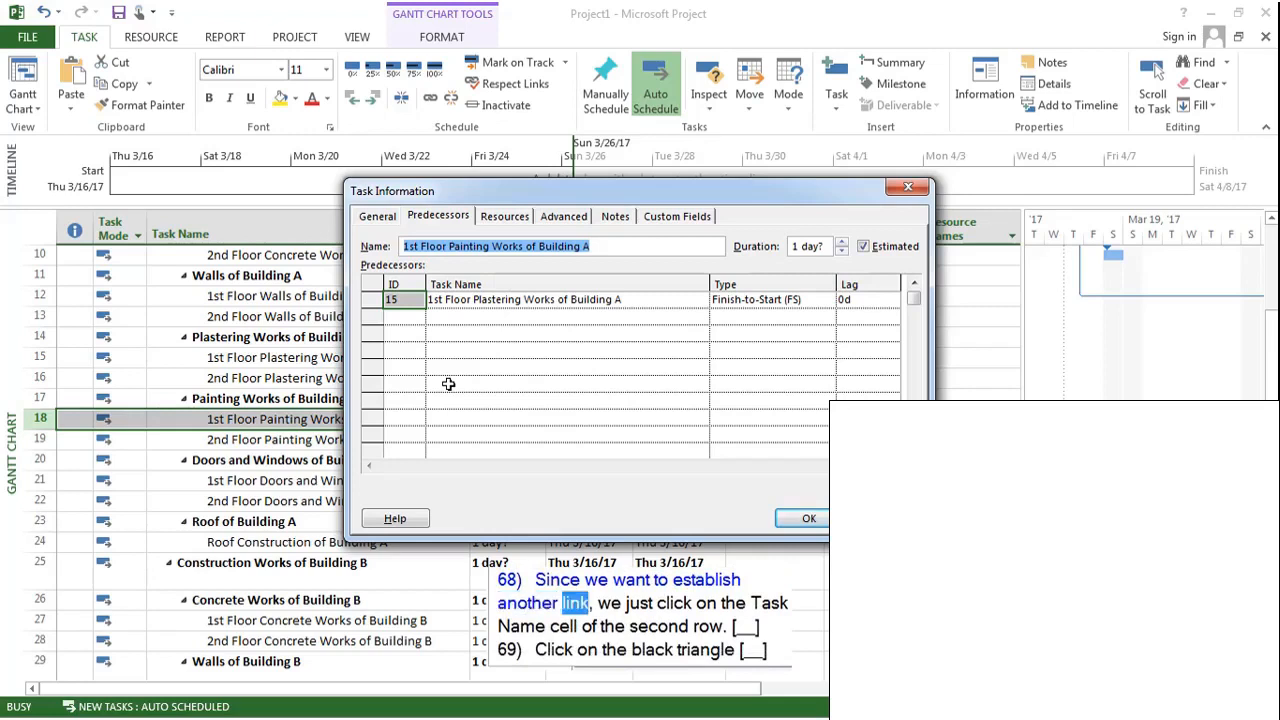
{"action": "left_click", "coordinate": [491, 316]}
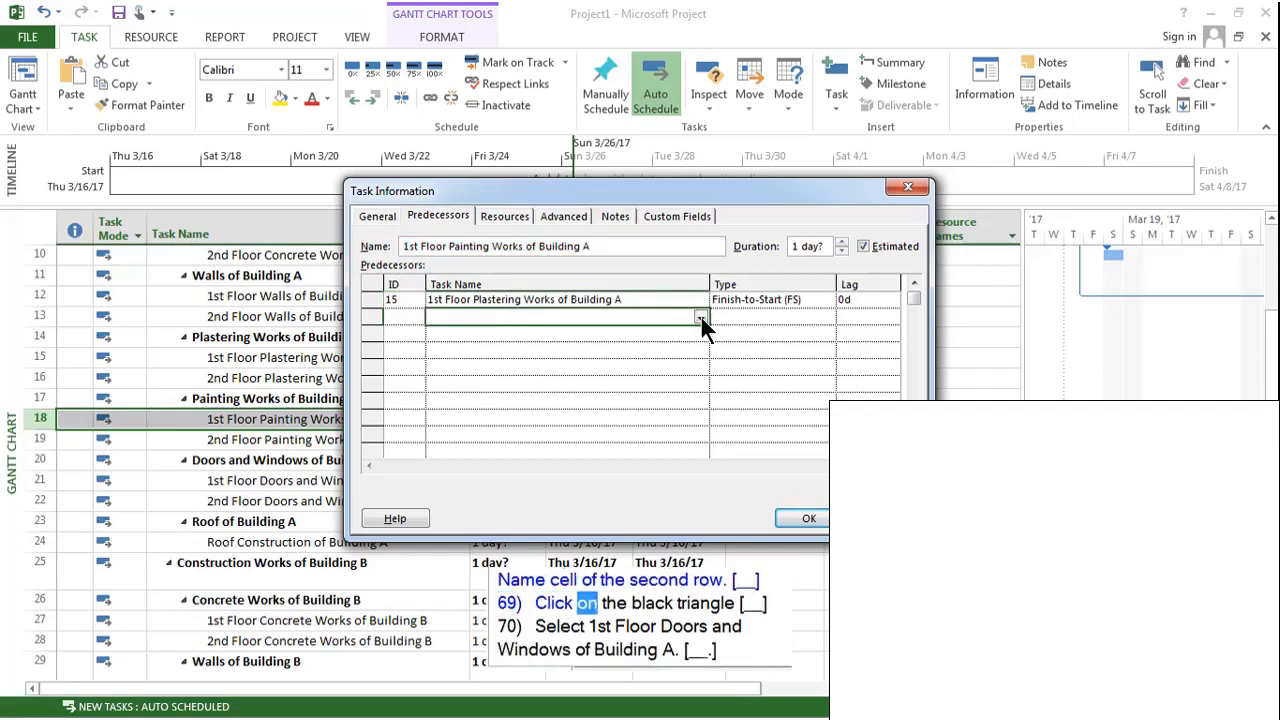
{"action": "left_click", "coordinate": [700, 316]}
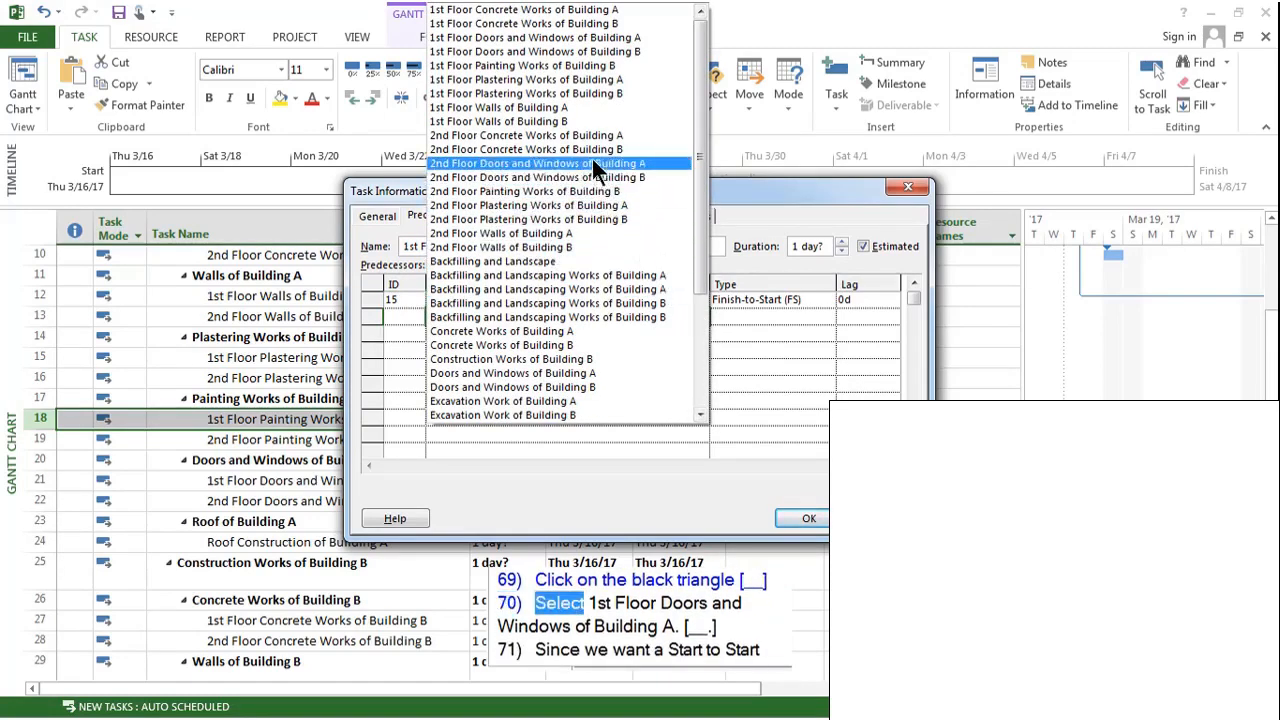
{"action": "left_click", "coordinate": [597, 38]}
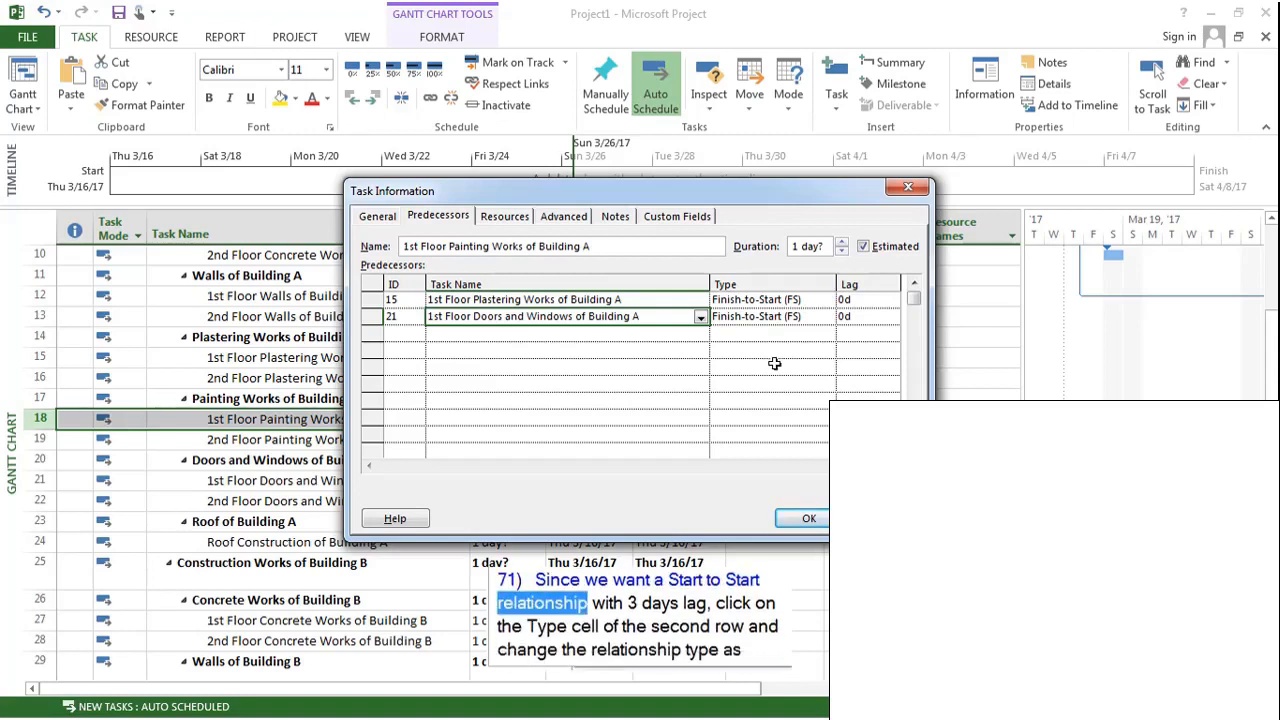
{"action": "left_click", "coordinate": [793, 316]}
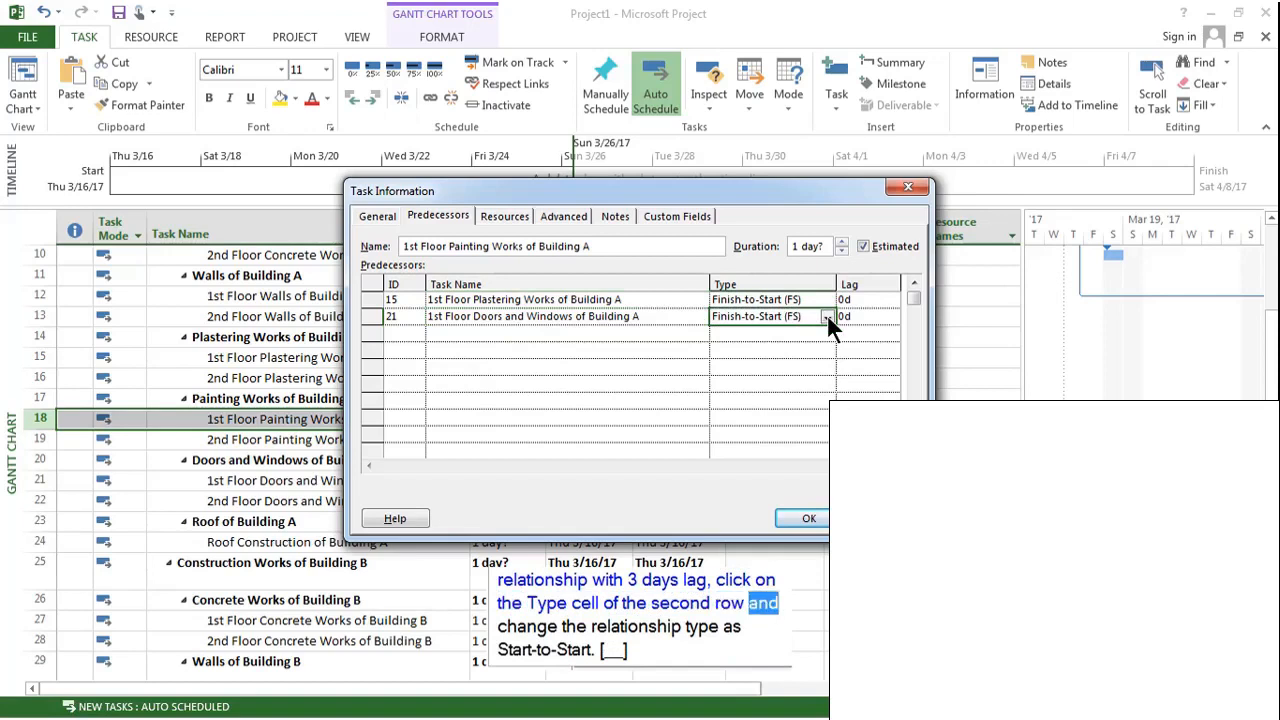
{"action": "left_click", "coordinate": [827, 316]}
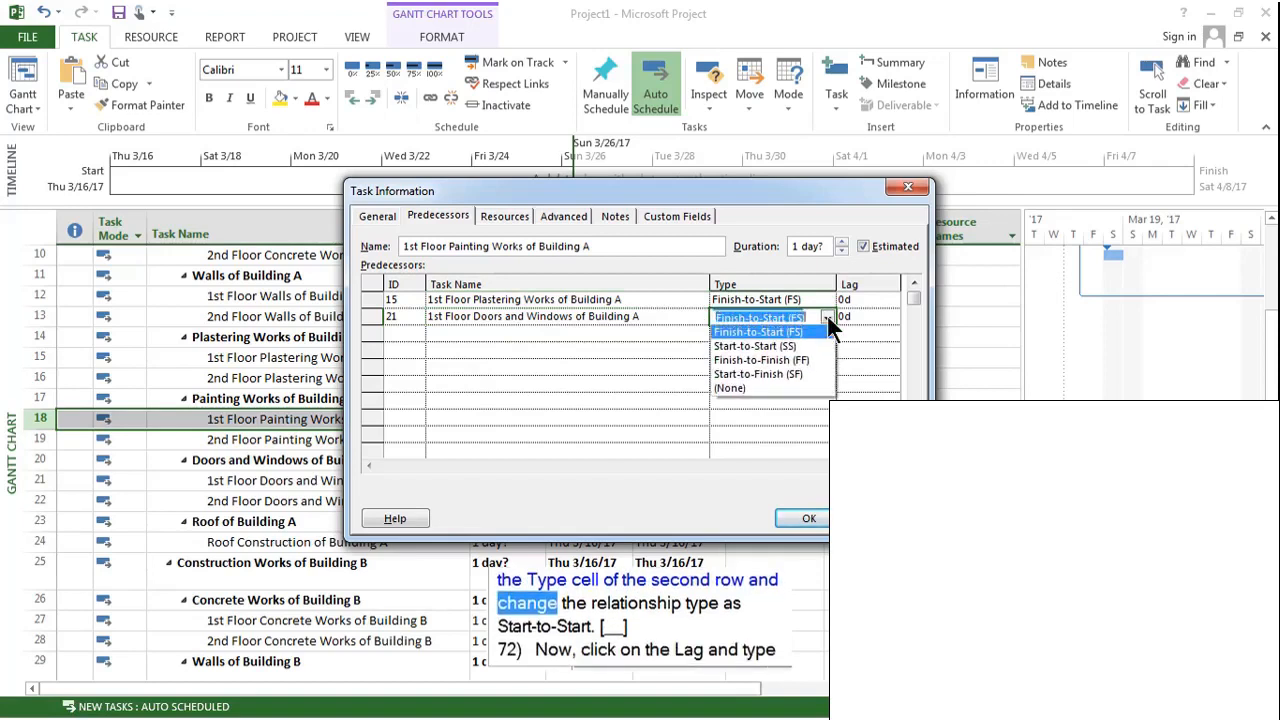
{"action": "left_click", "coordinate": [784, 346]}
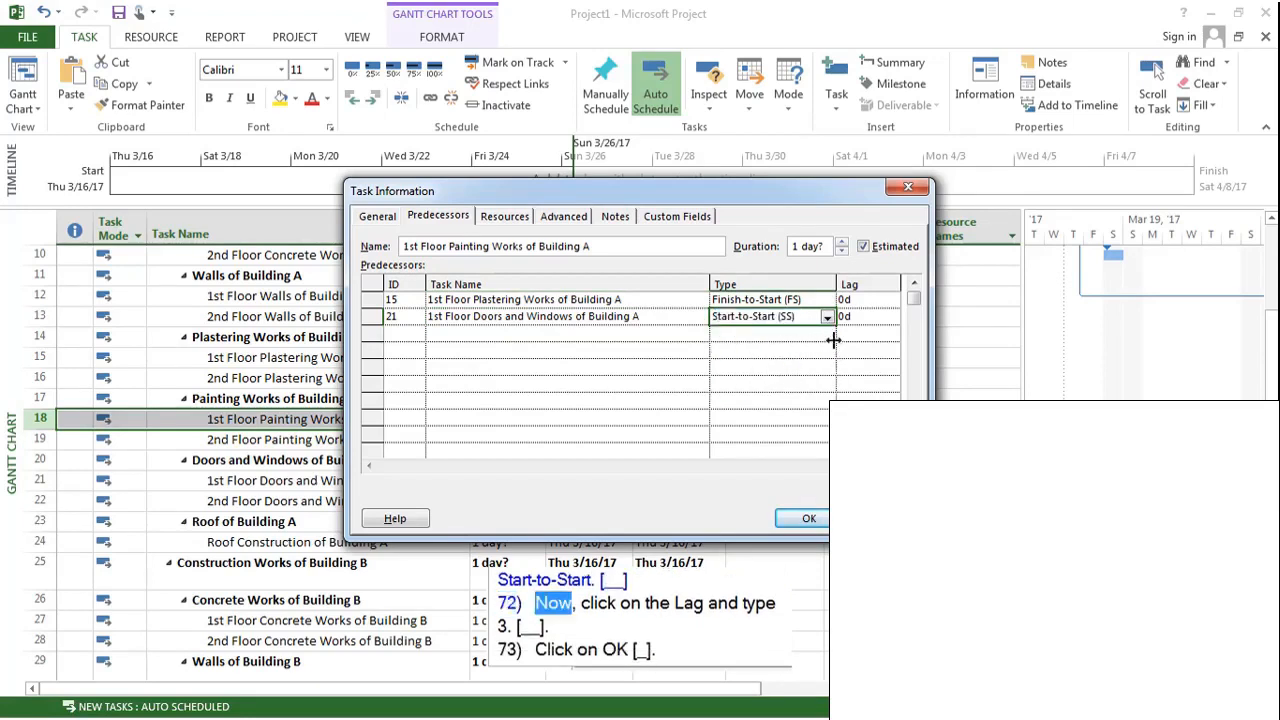
{"action": "left_click", "coordinate": [869, 318]}
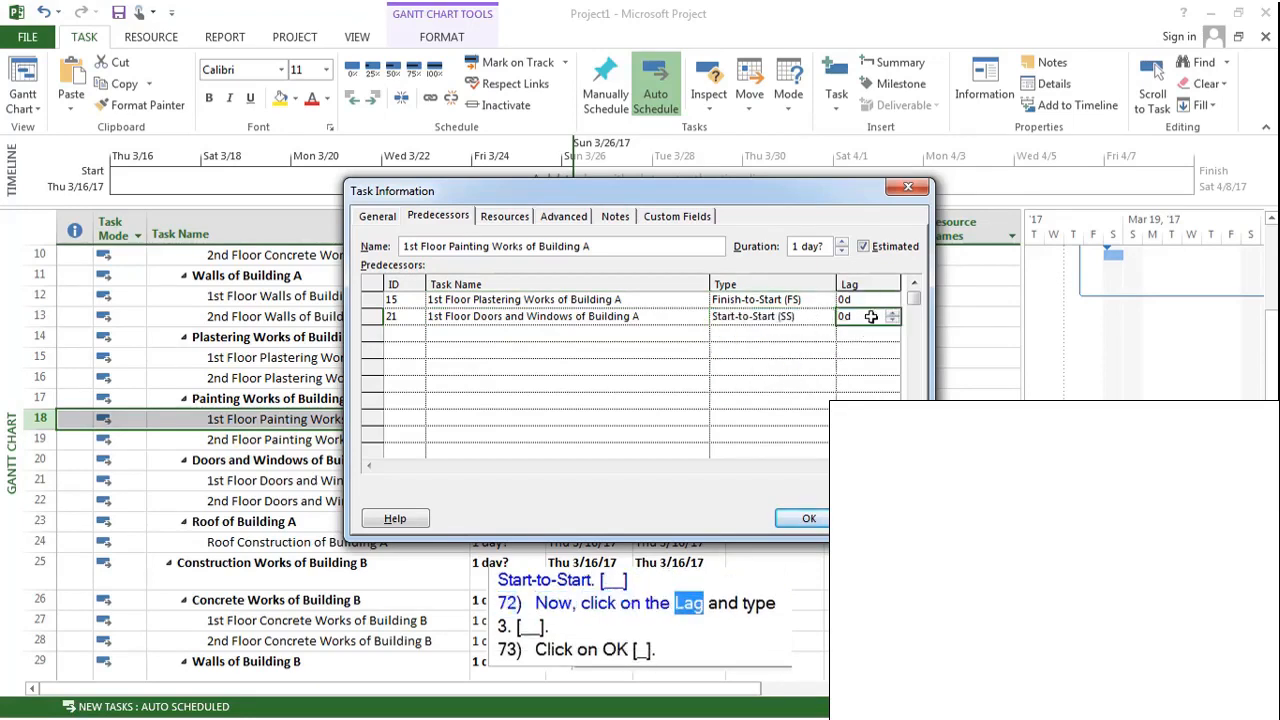
{"action": "type", "text": "3"}
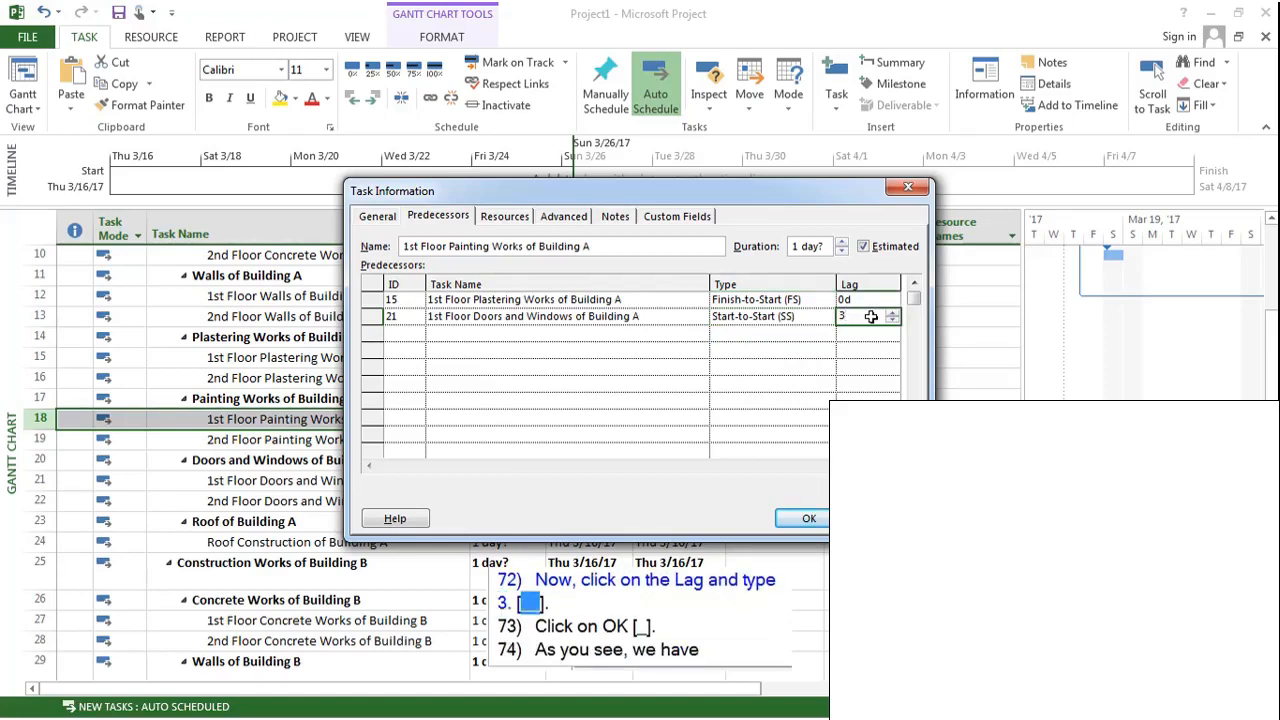
{"action": "key", "text": "Return"}
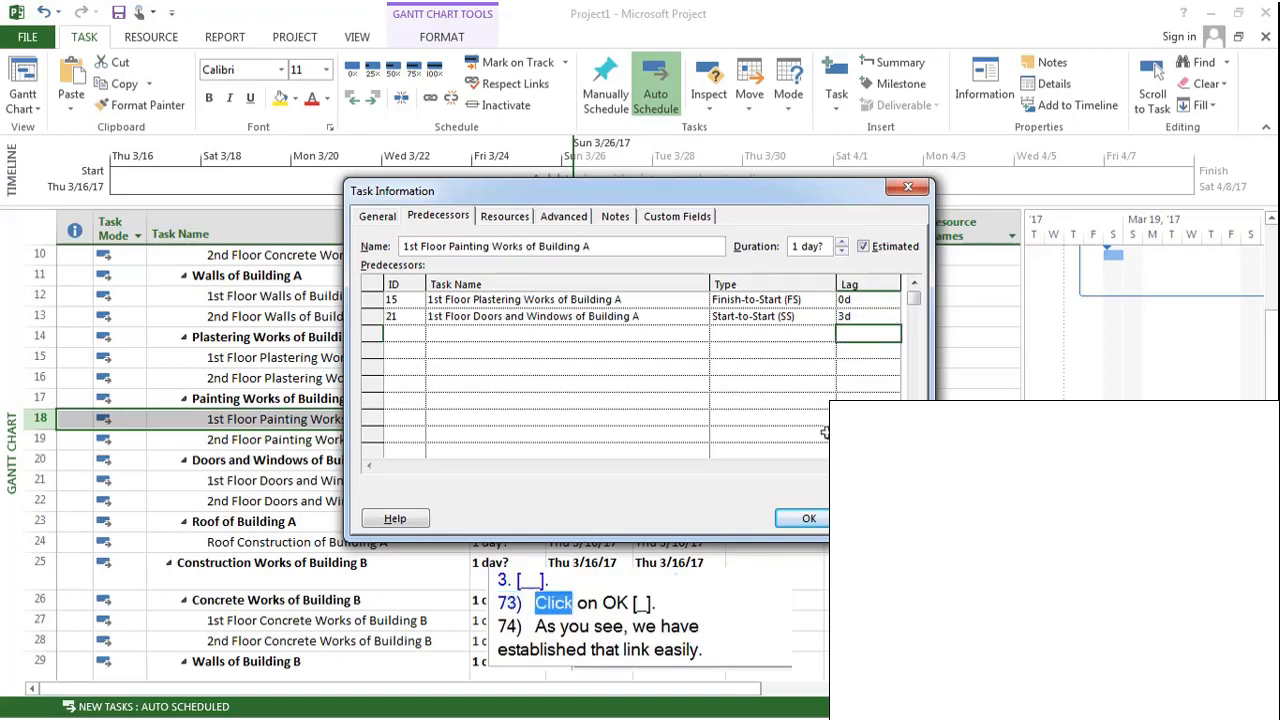
{"action": "left_click", "coordinate": [815, 515]}
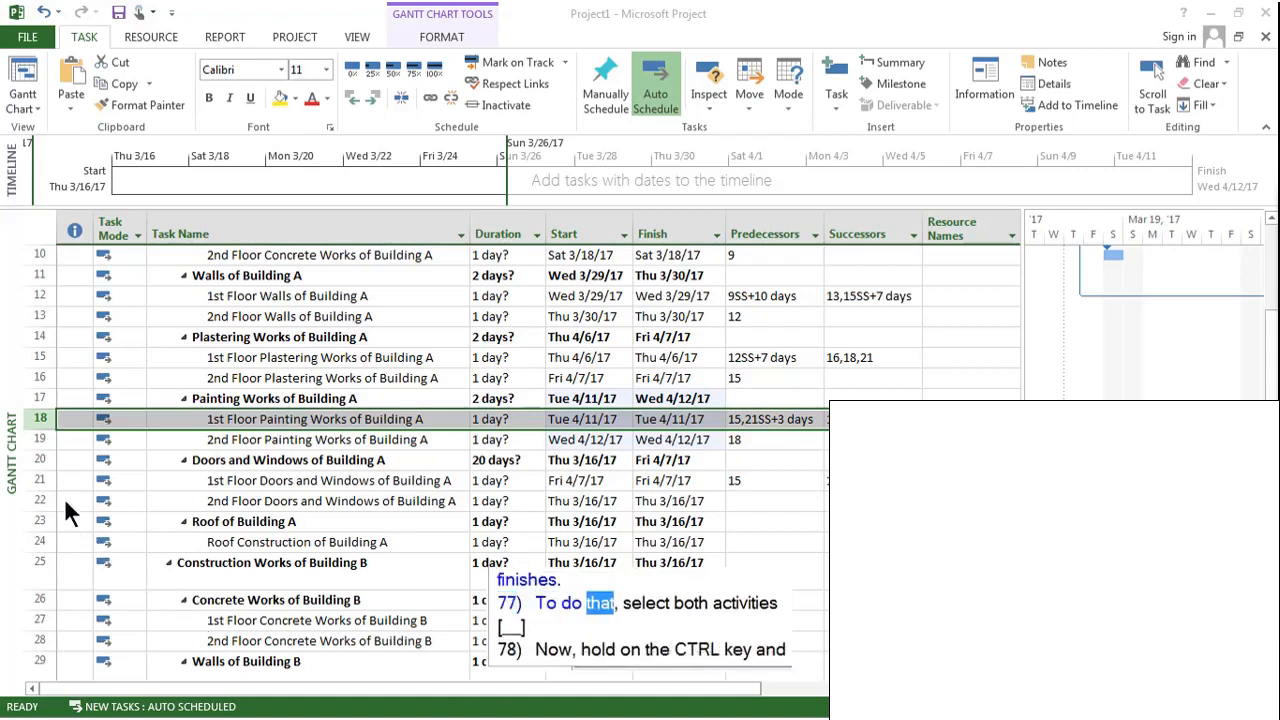
Link "1st Floor Doors and Windows of Building A" to "2nd Floor Doors and Windows of Building A" with a Finish-to-Start relationship.
{"action": "left_click", "coordinate": [40, 477]}
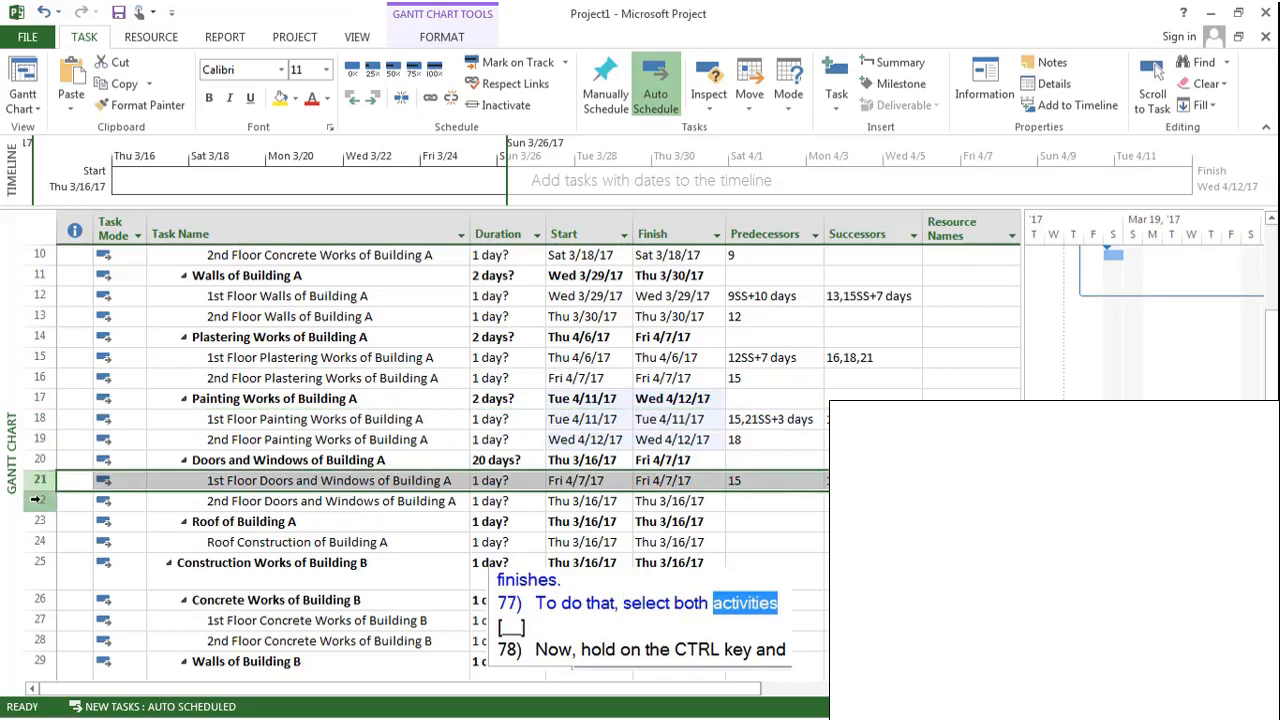
{"action": "left_click", "coordinate": [37, 499], "text": "ctrl"}
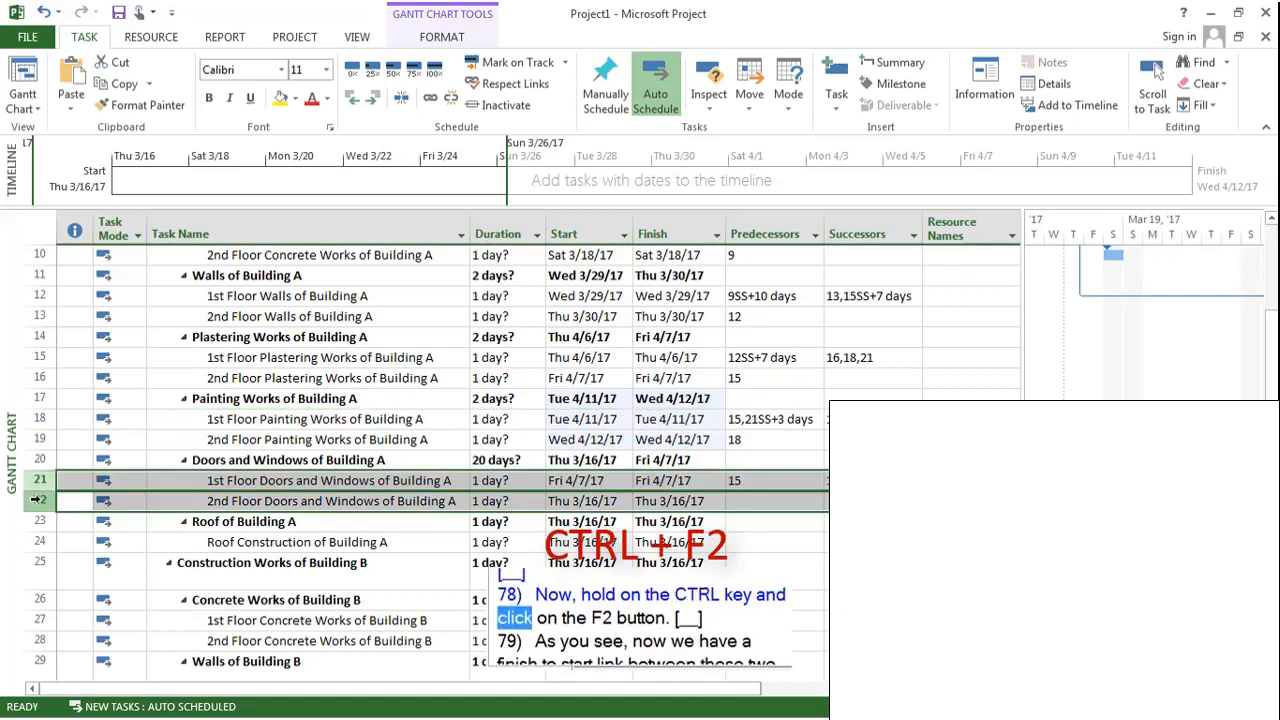
{"action": "key", "text": "ctrl+F2"}
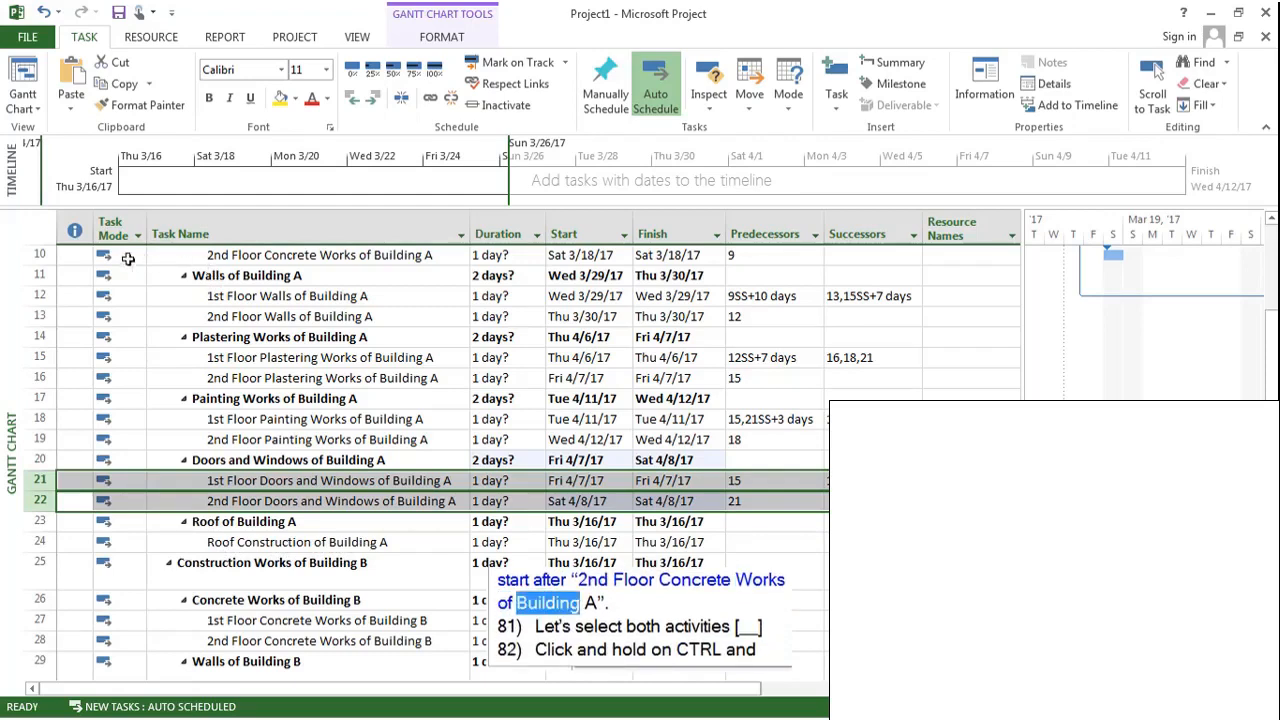
Link "2nd Floor Concrete Works of Building A" to "Roof Construction of Building A" with a Finish-to-Start relationship.
{"action": "left_click", "coordinate": [40, 255]}
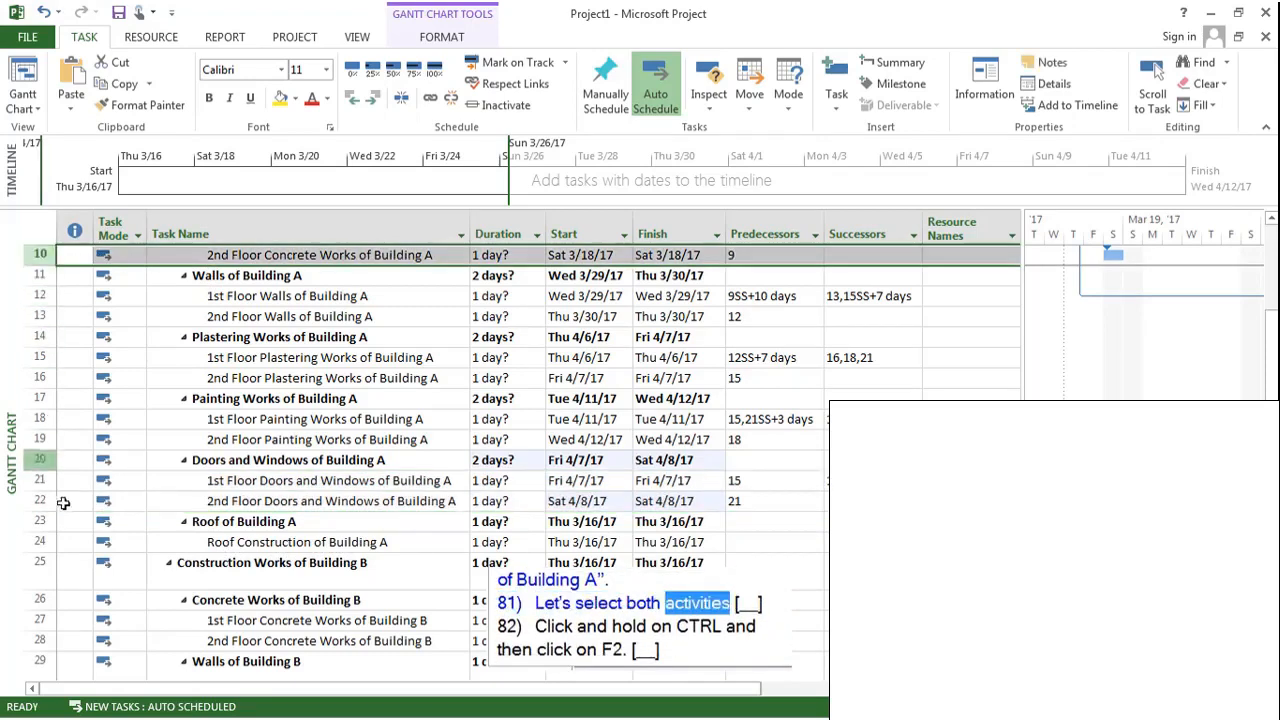
{"action": "left_click", "coordinate": [40, 542], "text": "ctrl"}
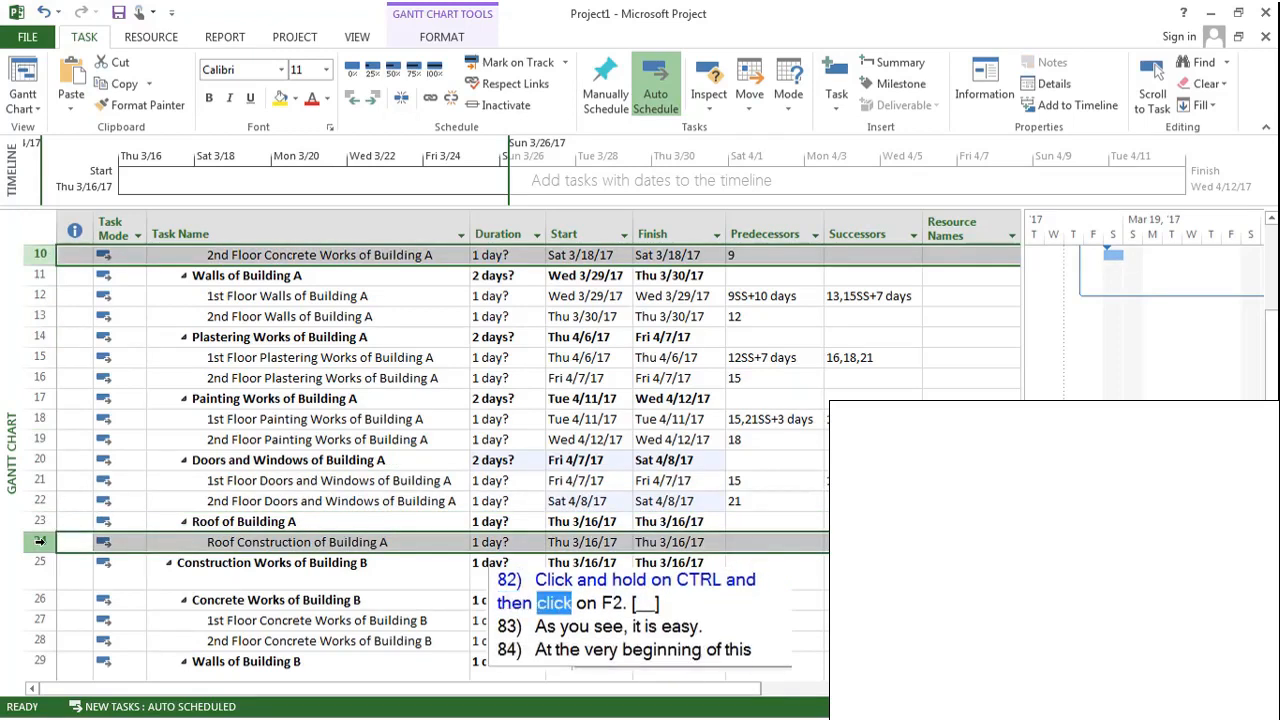
{"action": "key", "text": "ctrl+F2"}
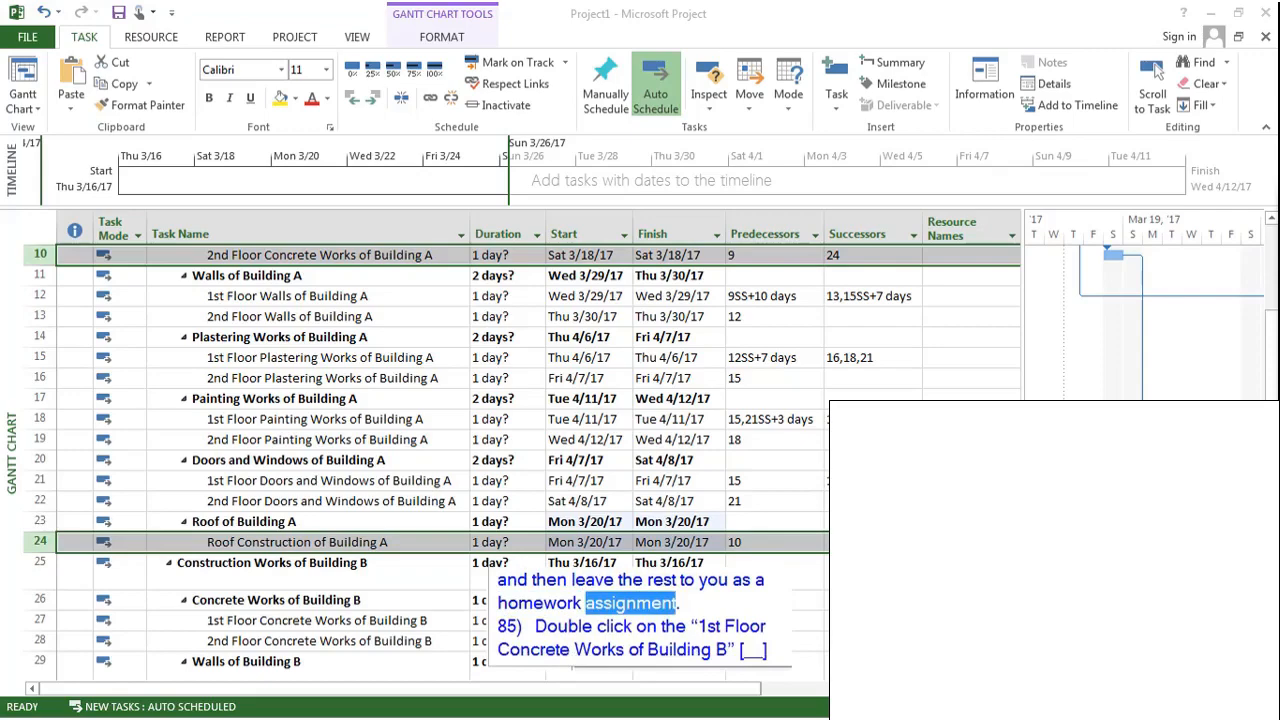
In the task information of "1st Floor Concrete Works of Building B", add "Excavation Work of Building B" as Finish-to-Start predecessor with 0d lag.
{"action": "left_click", "coordinate": [337, 618]}
{"action": "scroll", "coordinate": [356, 404], "scroll_direction": "down", "scroll_amount": 7}
{"action": "scroll", "coordinate": [350, 388], "scroll_direction": "up", "scroll_amount": 3}
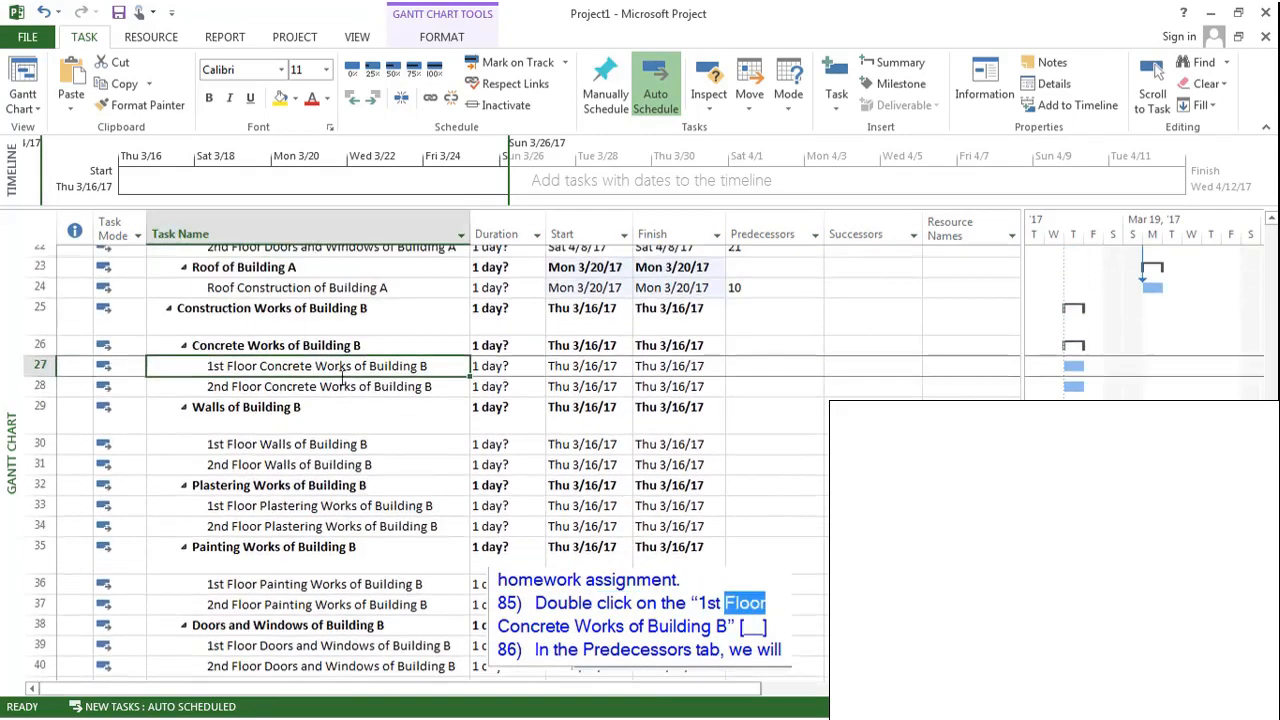
{"action": "double_click", "coordinate": [280, 374]}
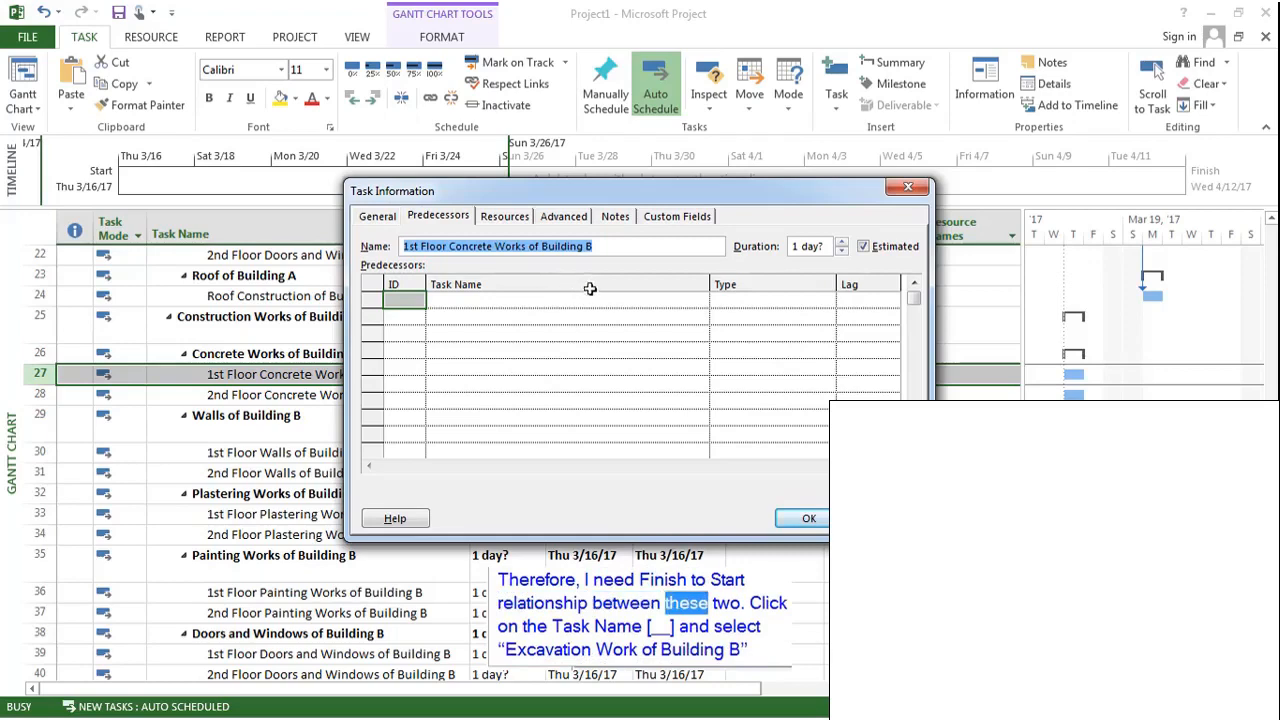
{"action": "left_click", "coordinate": [648, 302]}
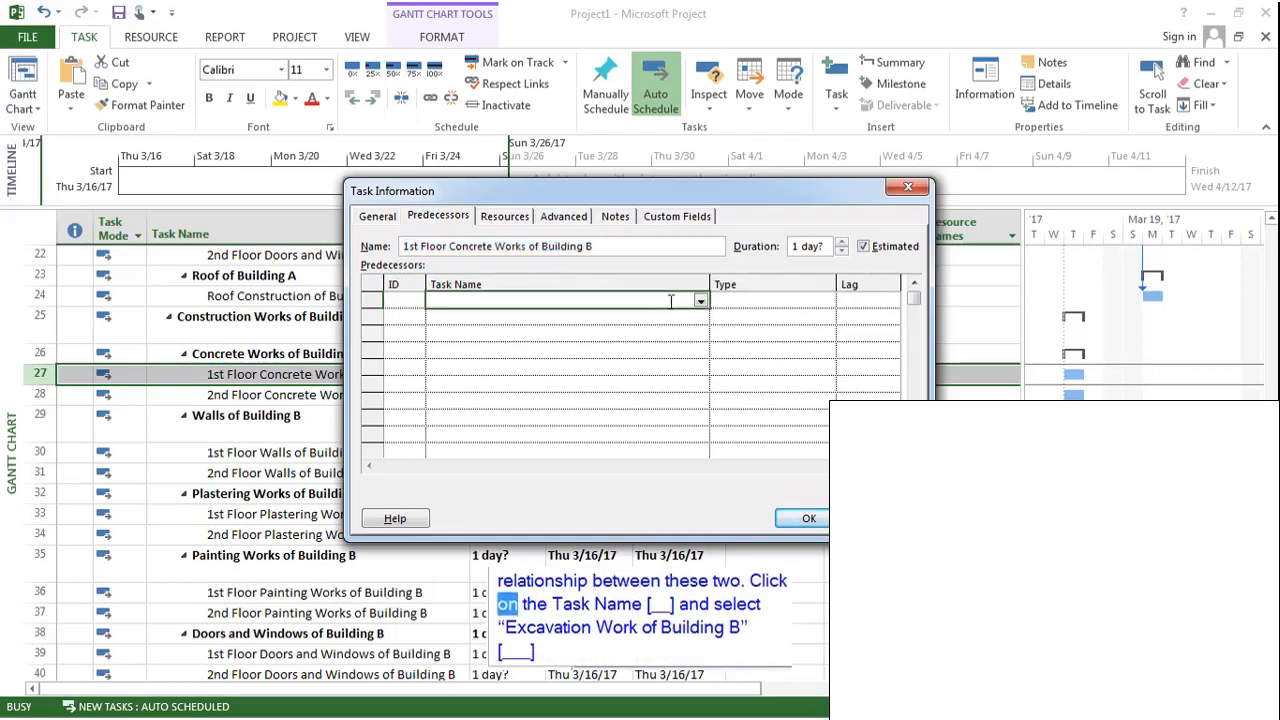
{"action": "left_click", "coordinate": [699, 302]}
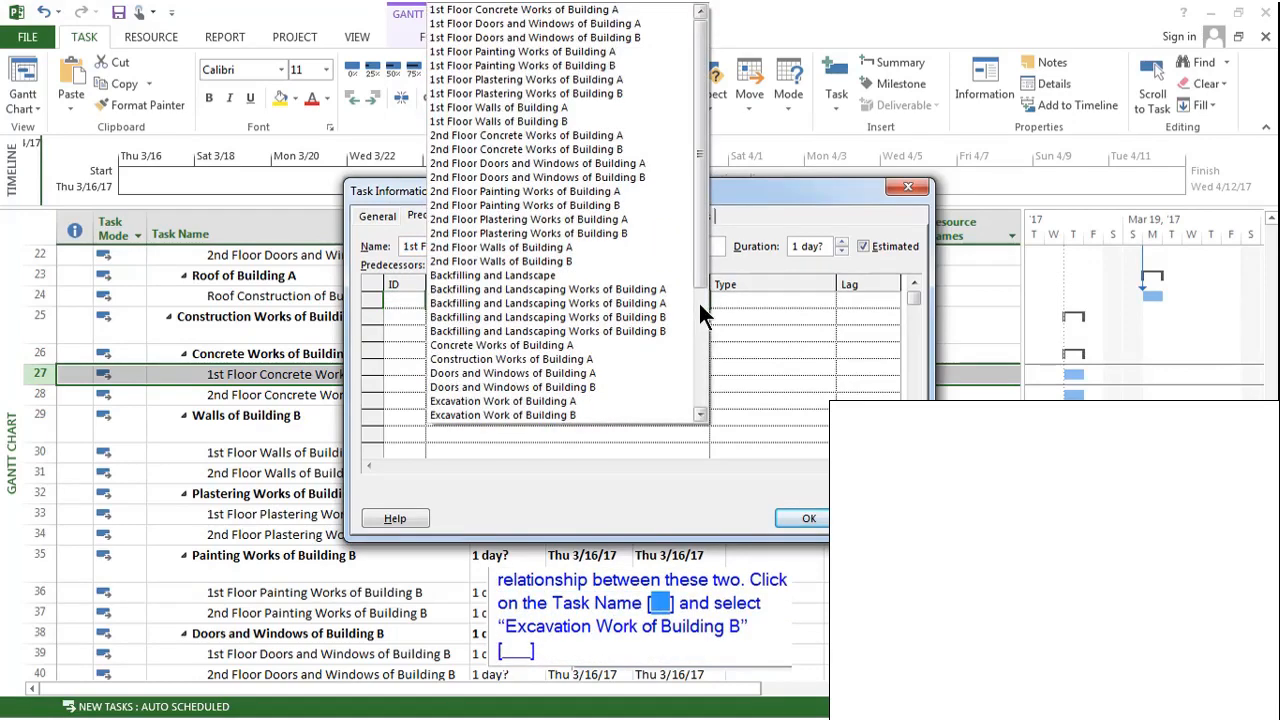
{"action": "left_click", "coordinate": [553, 415]}
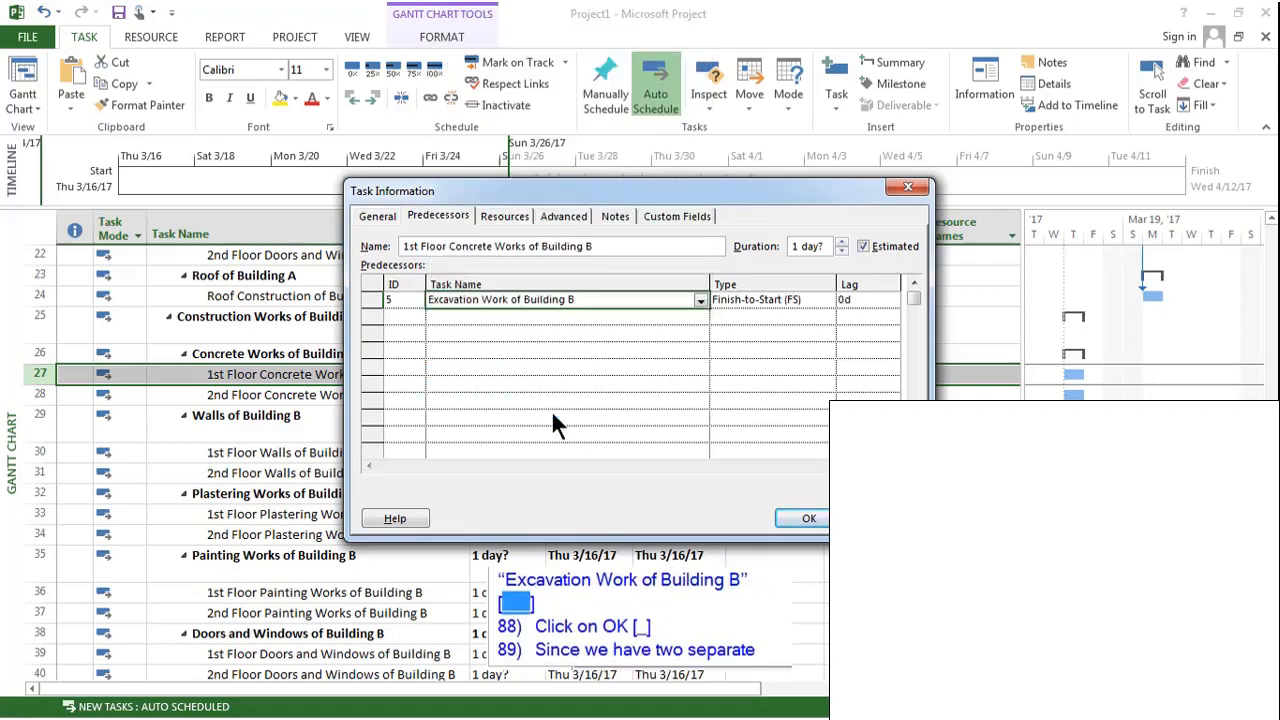
{"action": "left_click", "coordinate": [809, 519]}
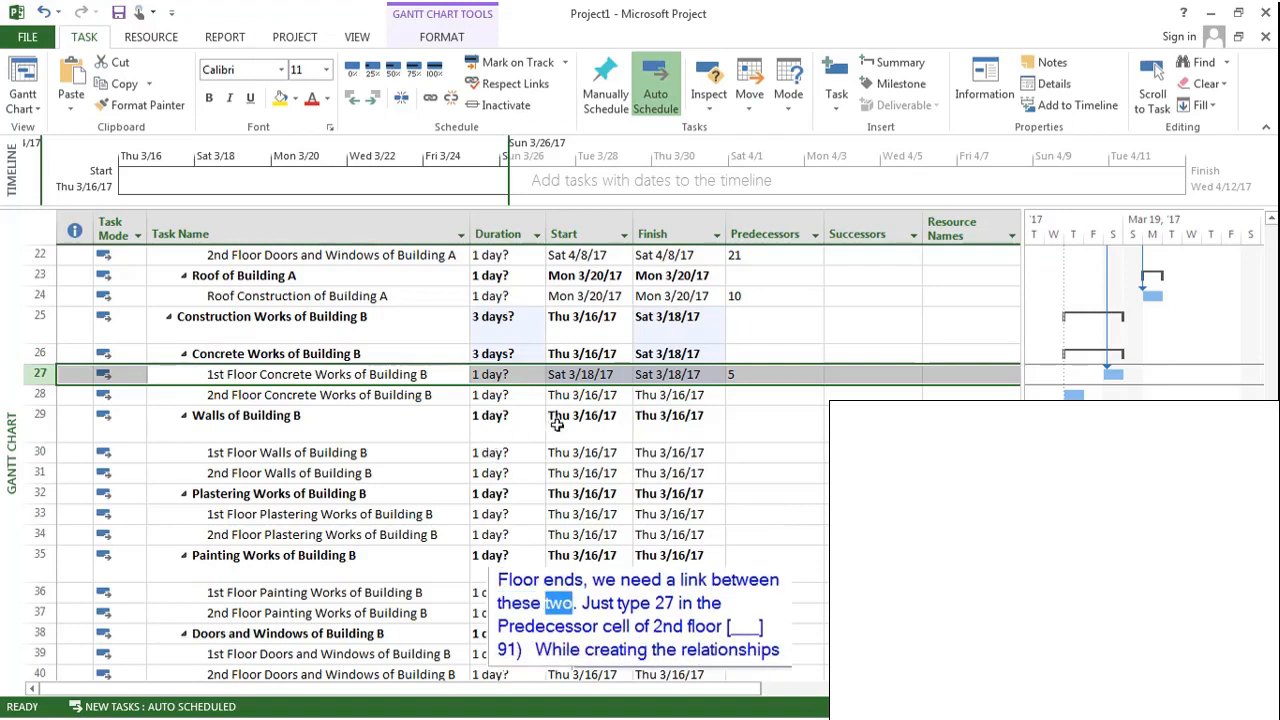
Set task 27 as the predecessor of "2nd Floor Concrete Works of Building B".
{"action": "left_click", "coordinate": [765, 398]}
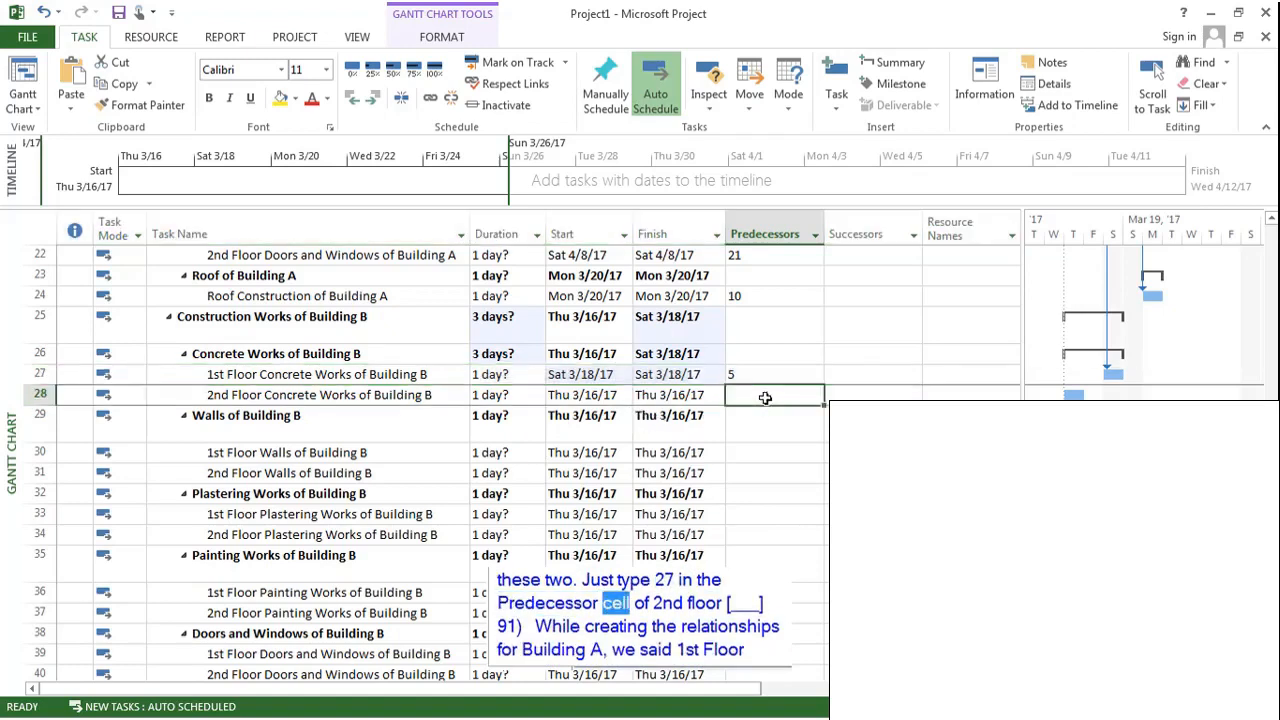
{"action": "type", "text": "27"}
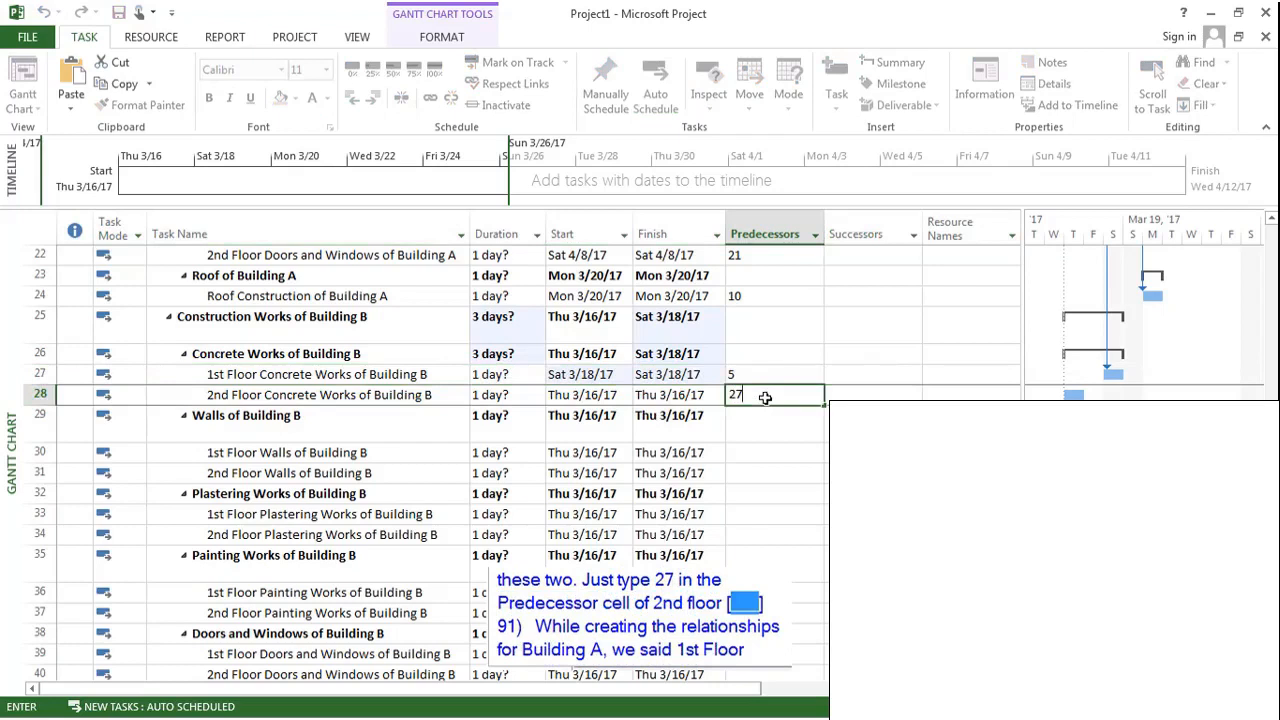
{"action": "key", "text": "Return"}
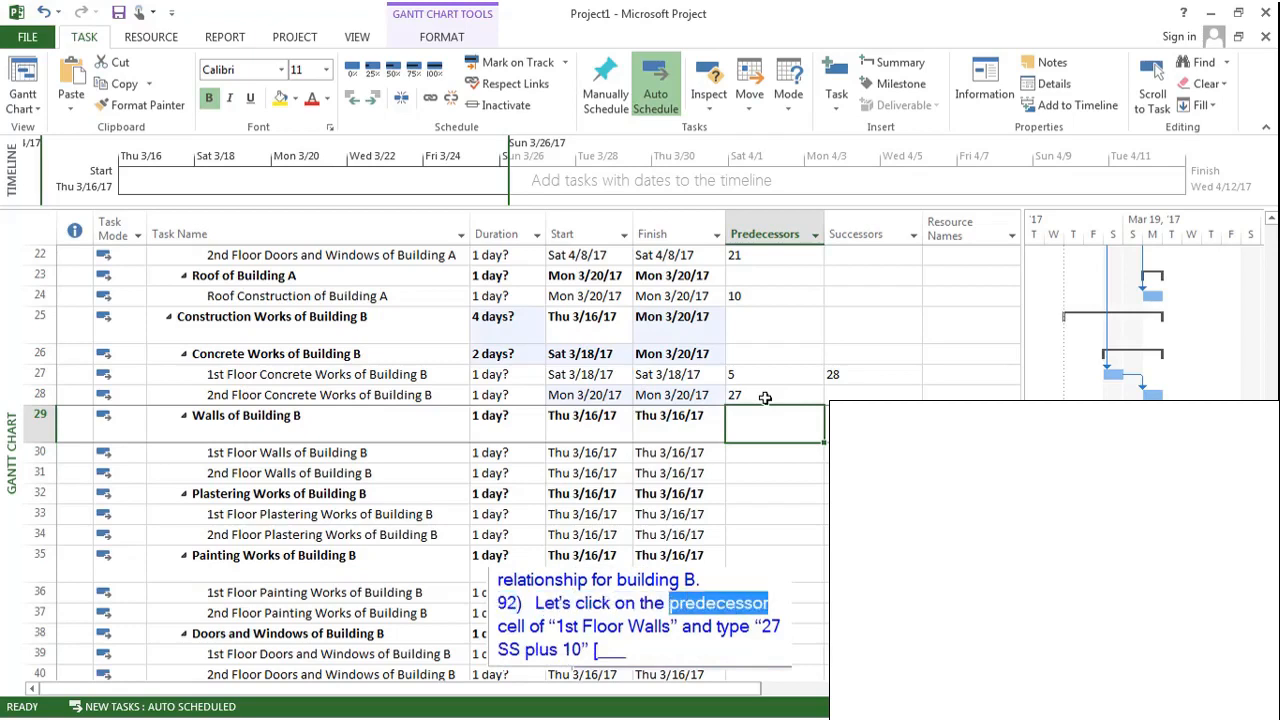
Set the predecessors of "1st Floor Walls of Building B" to 27ss+10,11.
{"action": "left_click", "coordinate": [750, 459]}
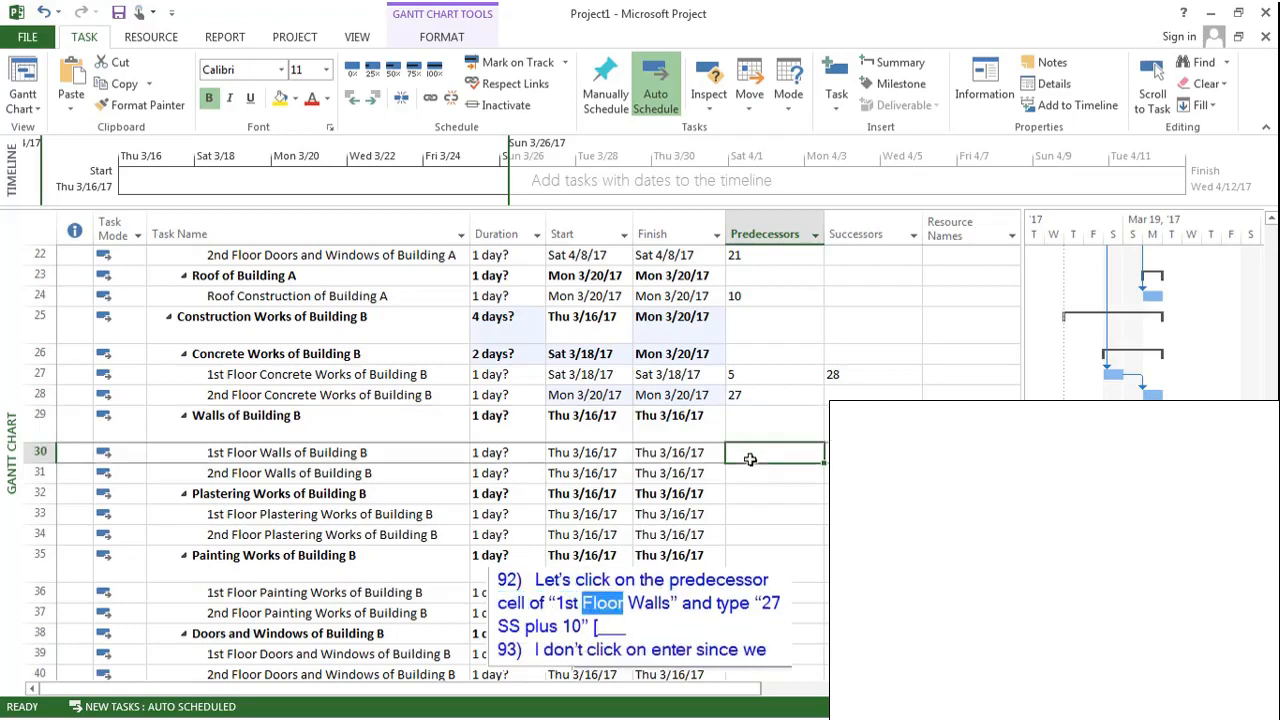
{"action": "type", "text": "2"}
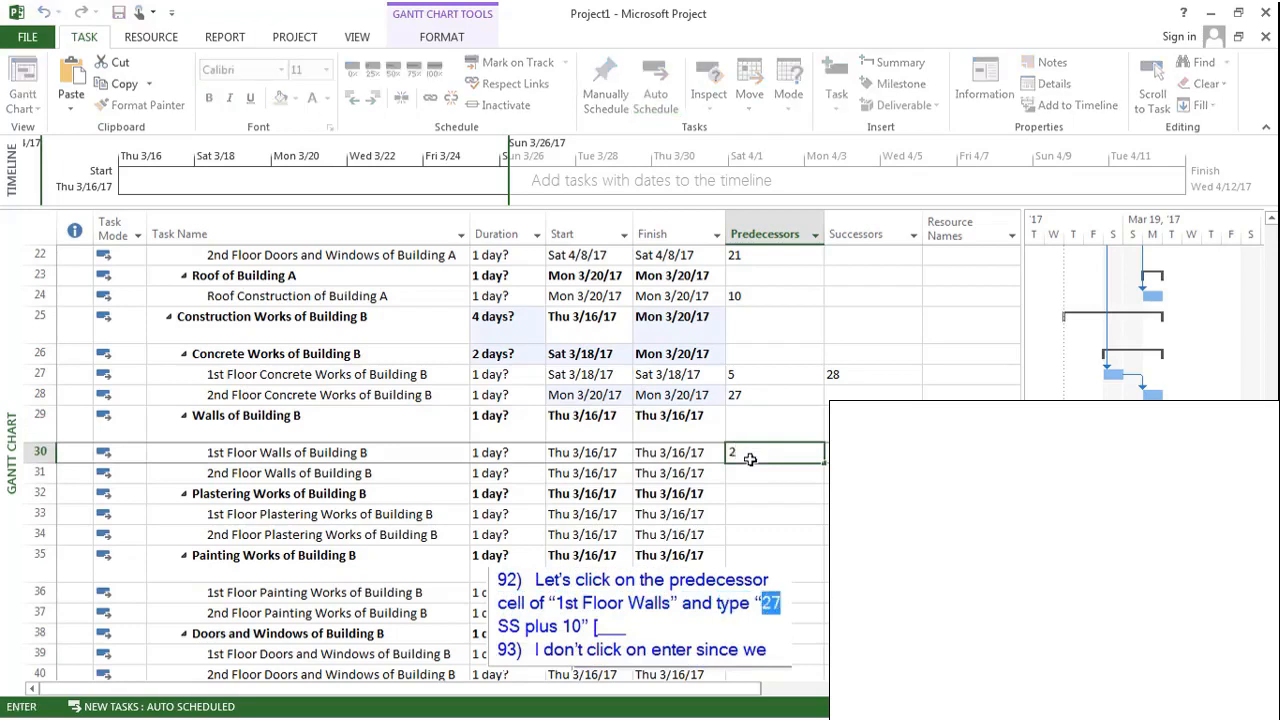
{"action": "type", "text": "7ss+10"}
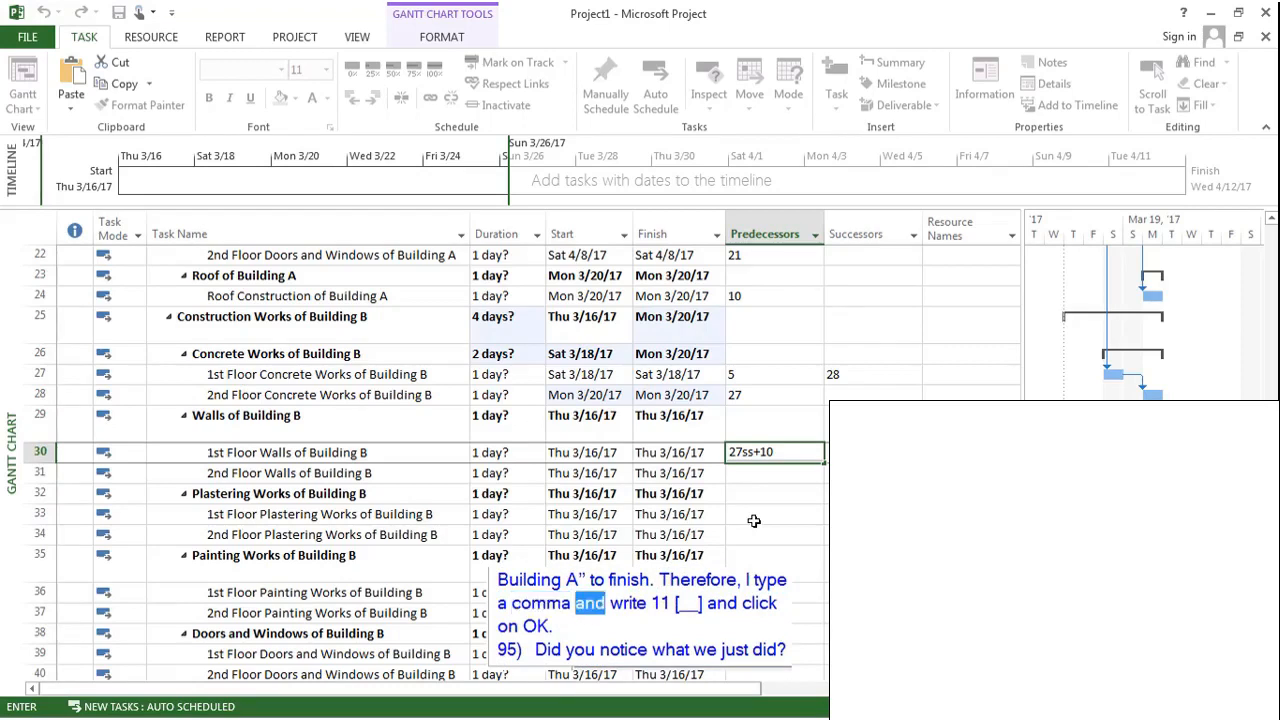
{"action": "type", "text": ","}
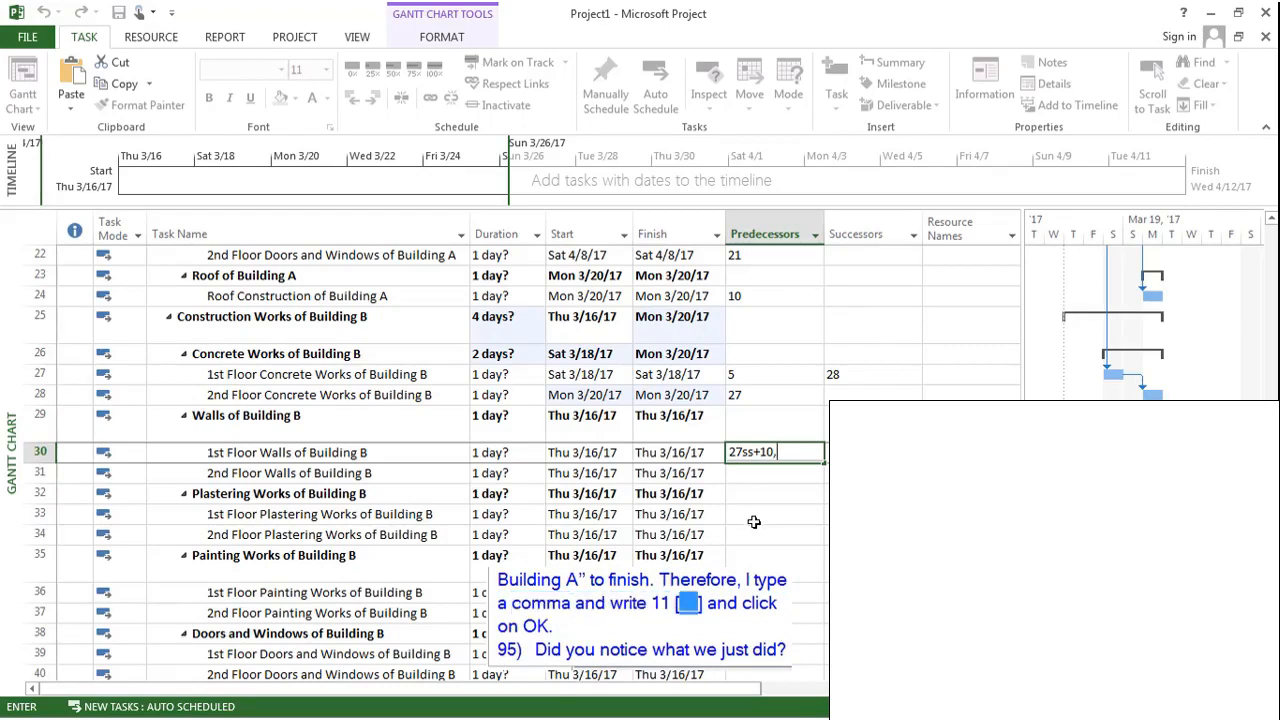
{"action": "type", "text": "11"}
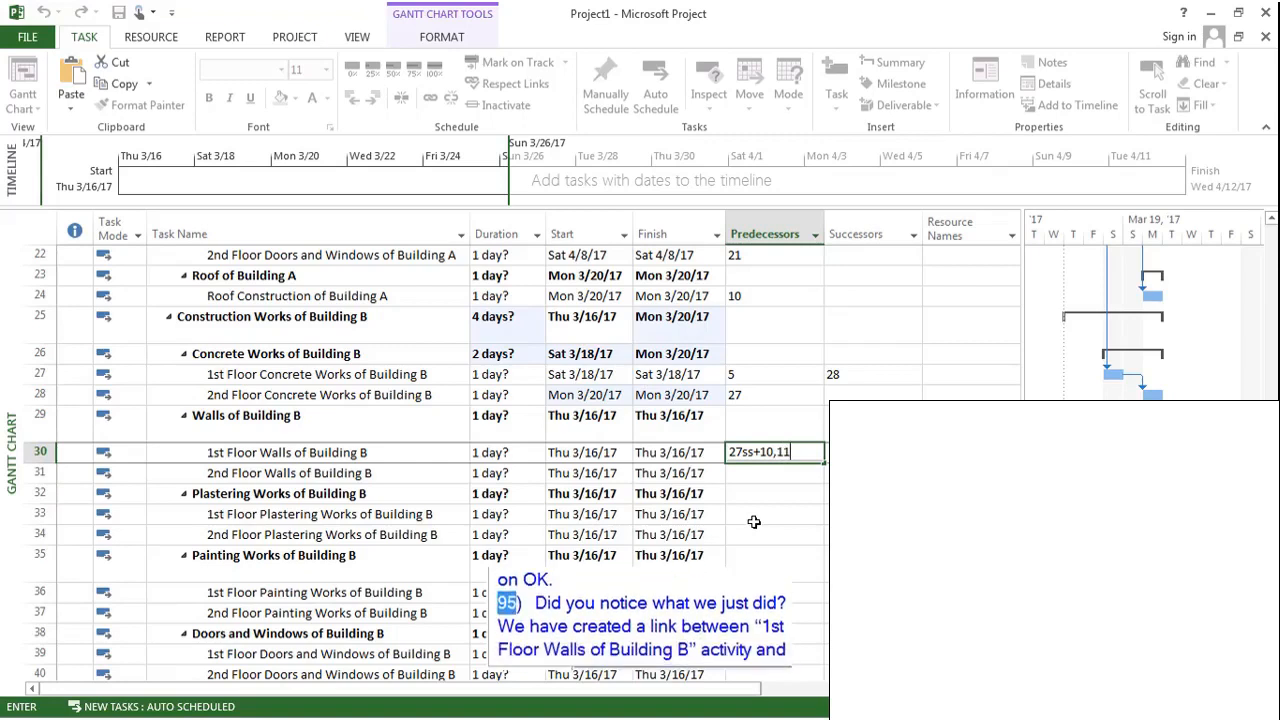
{"action": "key", "text": "Return"}
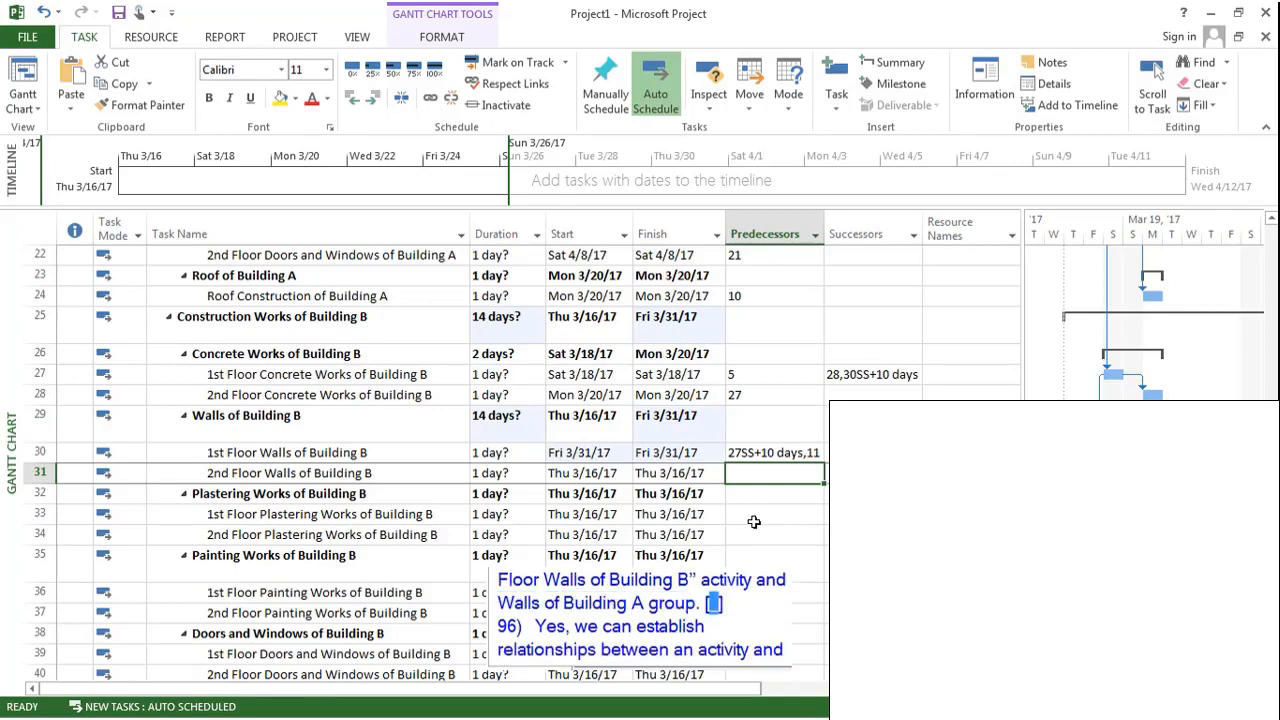
{"action": "scroll", "coordinate": [788, 436], "scroll_direction": "up", "scroll_amount": 2}
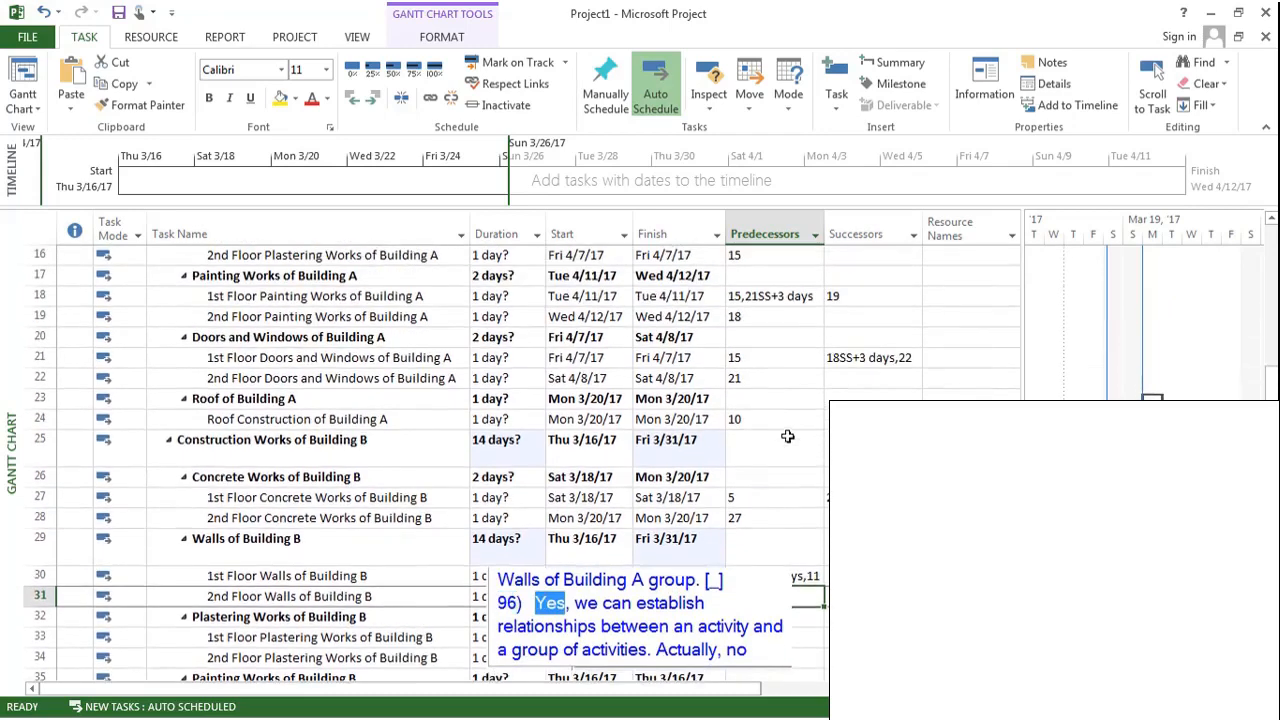
{"action": "scroll", "coordinate": [788, 436], "scroll_direction": "up", "scroll_amount": 3}
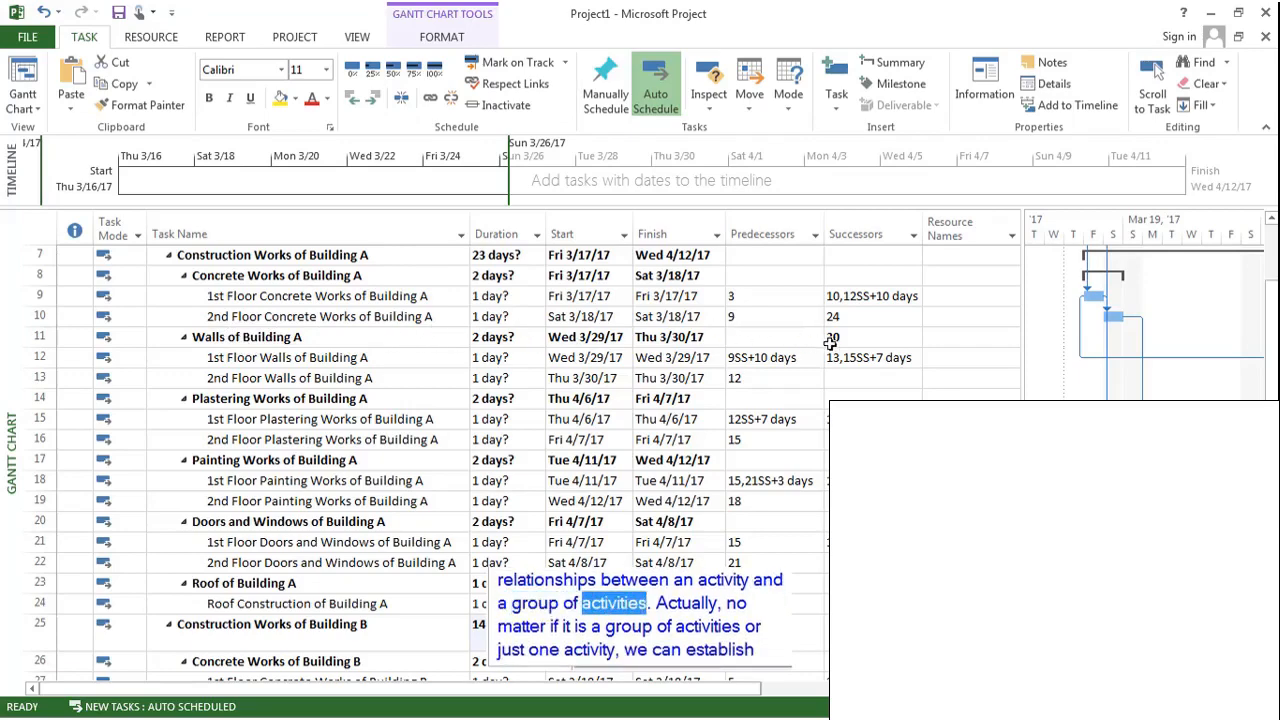
{"action": "scroll", "coordinate": [608, 322], "scroll_direction": "down", "scroll_amount": 4}
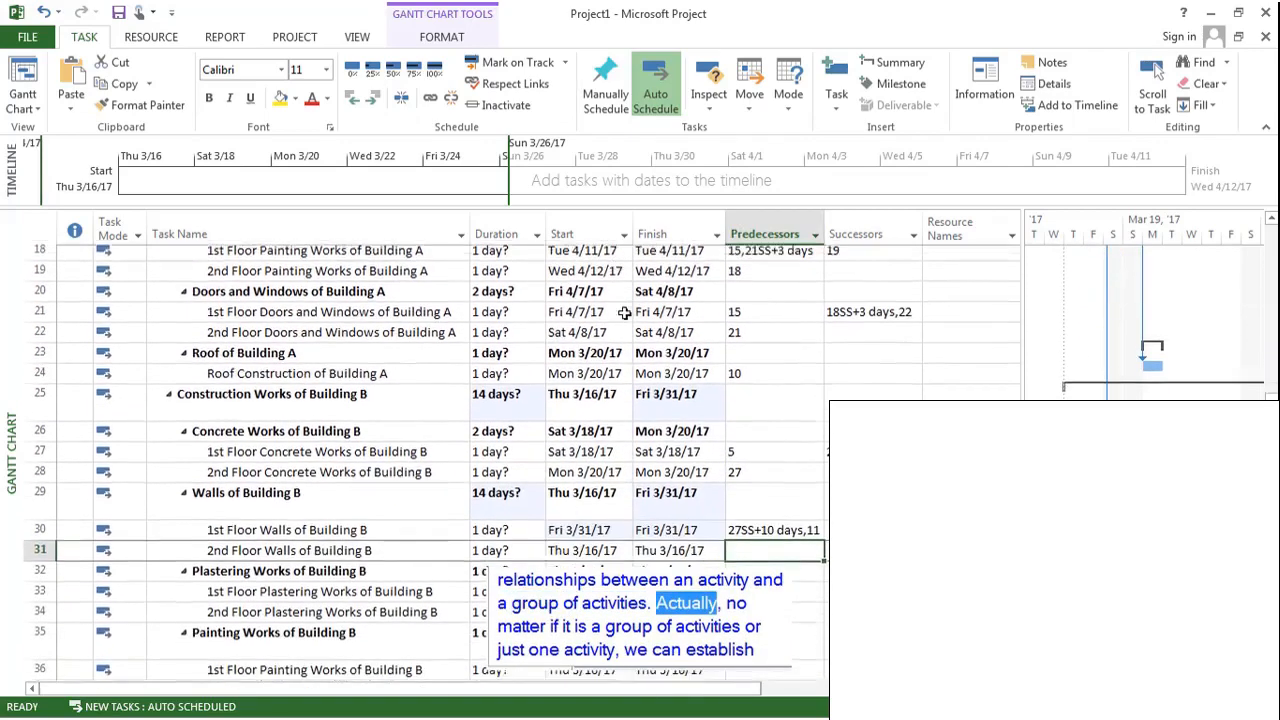
Set task 30 as the predecessor of "2nd Floor Walls of Building B".
{"action": "scroll", "coordinate": [624, 313], "scroll_direction": "down", "scroll_amount": 1}
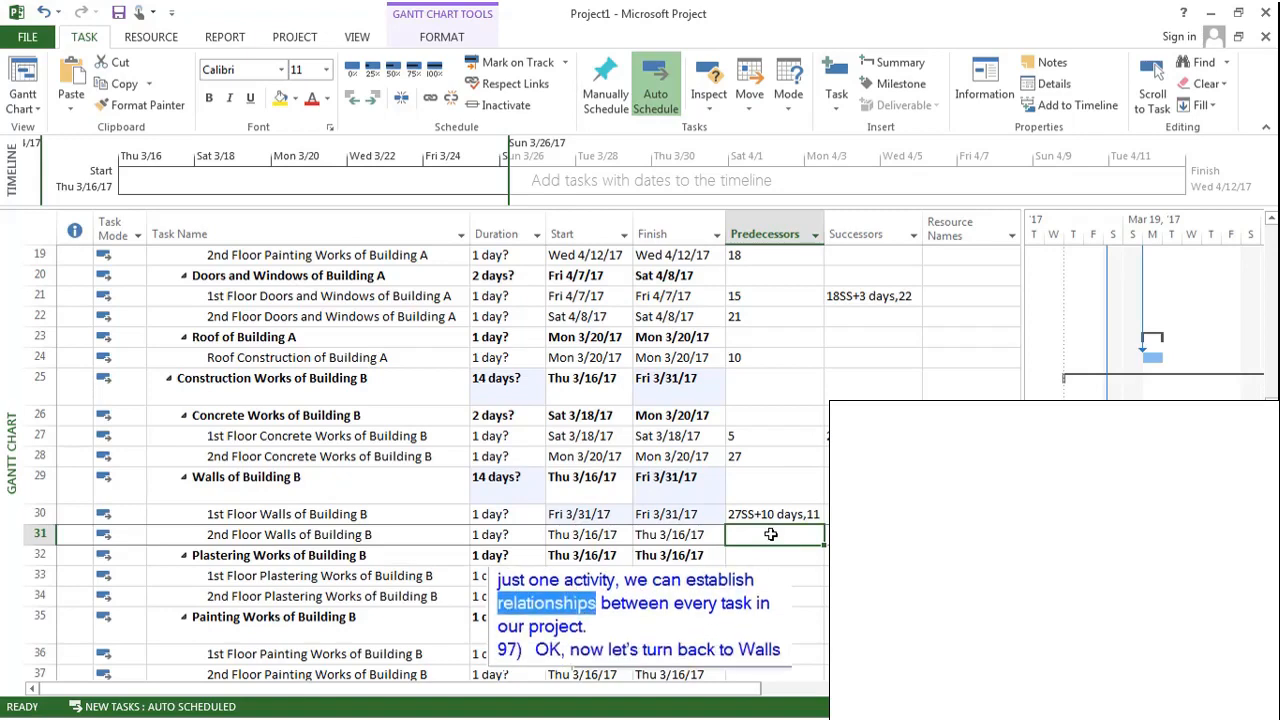
{"action": "scroll", "coordinate": [770, 534], "scroll_direction": "down", "scroll_amount": 2}
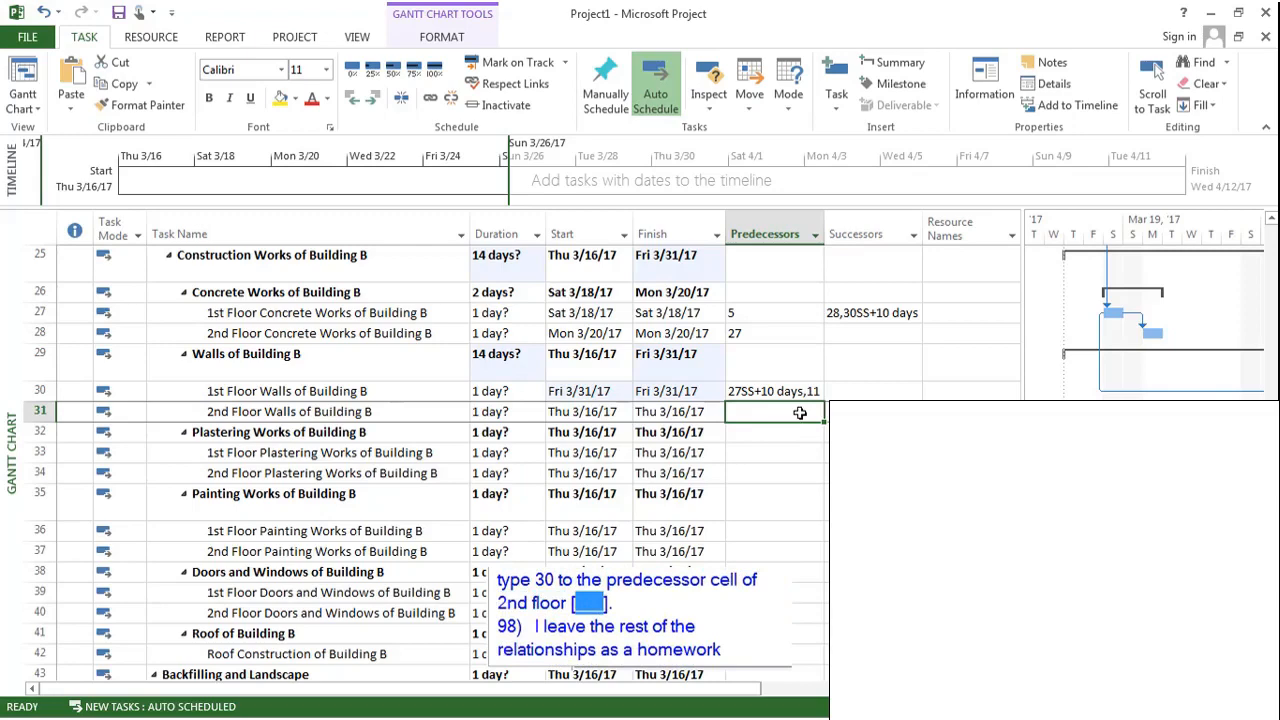
{"action": "type", "text": "30"}
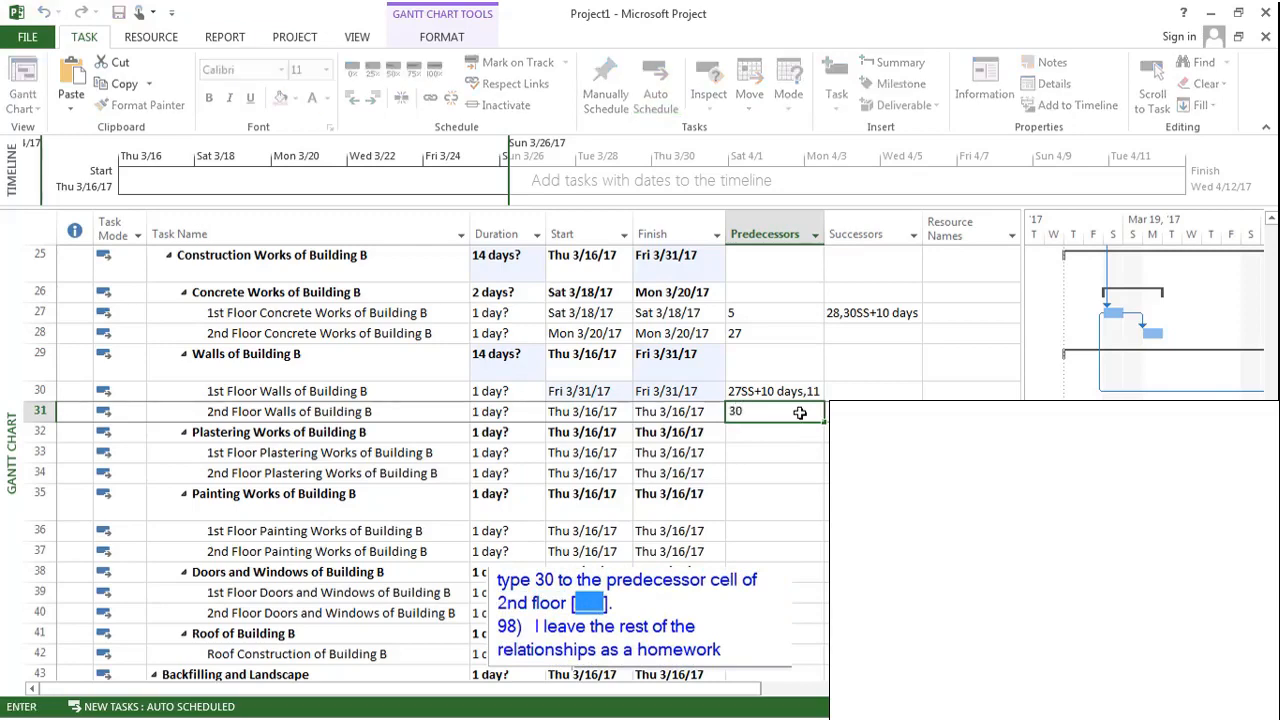
{"action": "key", "text": "Return"}
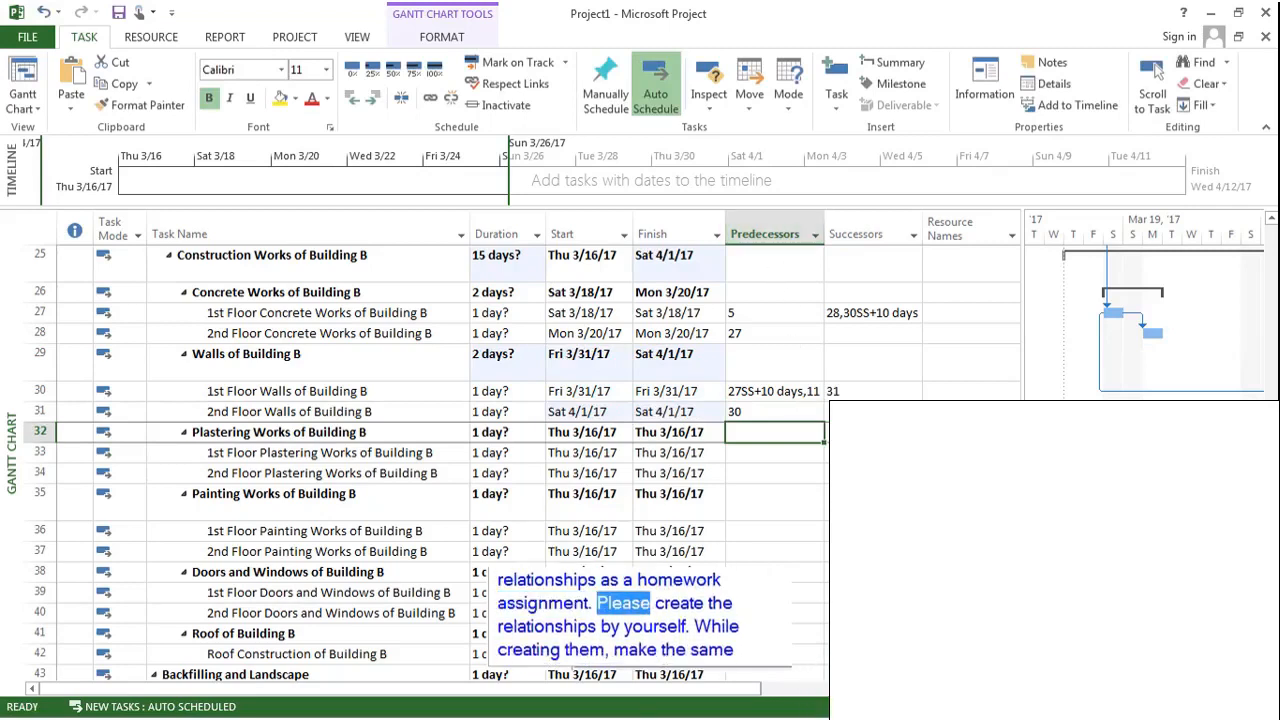
{"action": "scroll", "coordinate": [520, 460], "scroll_direction": "down", "scroll_amount": 1}
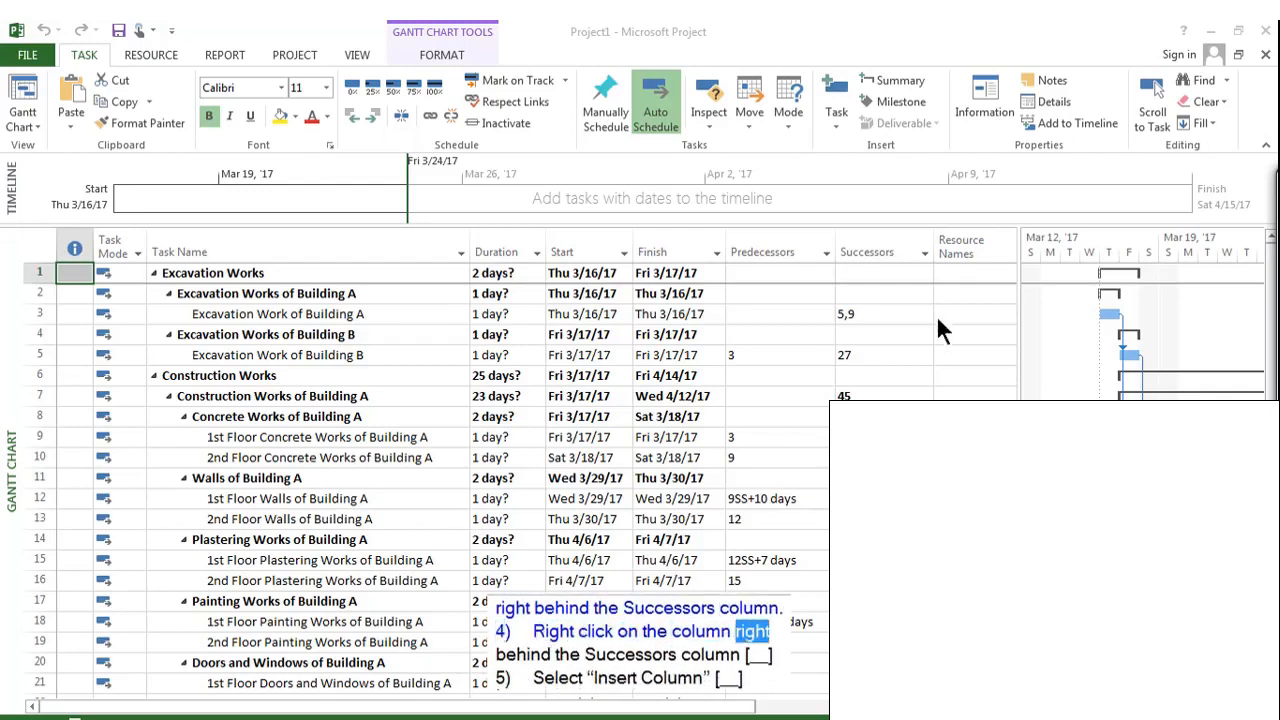
Insert a Work column between the Successors and Resource Names columns of the task table.
{"action": "right_click", "coordinate": [962, 244]}
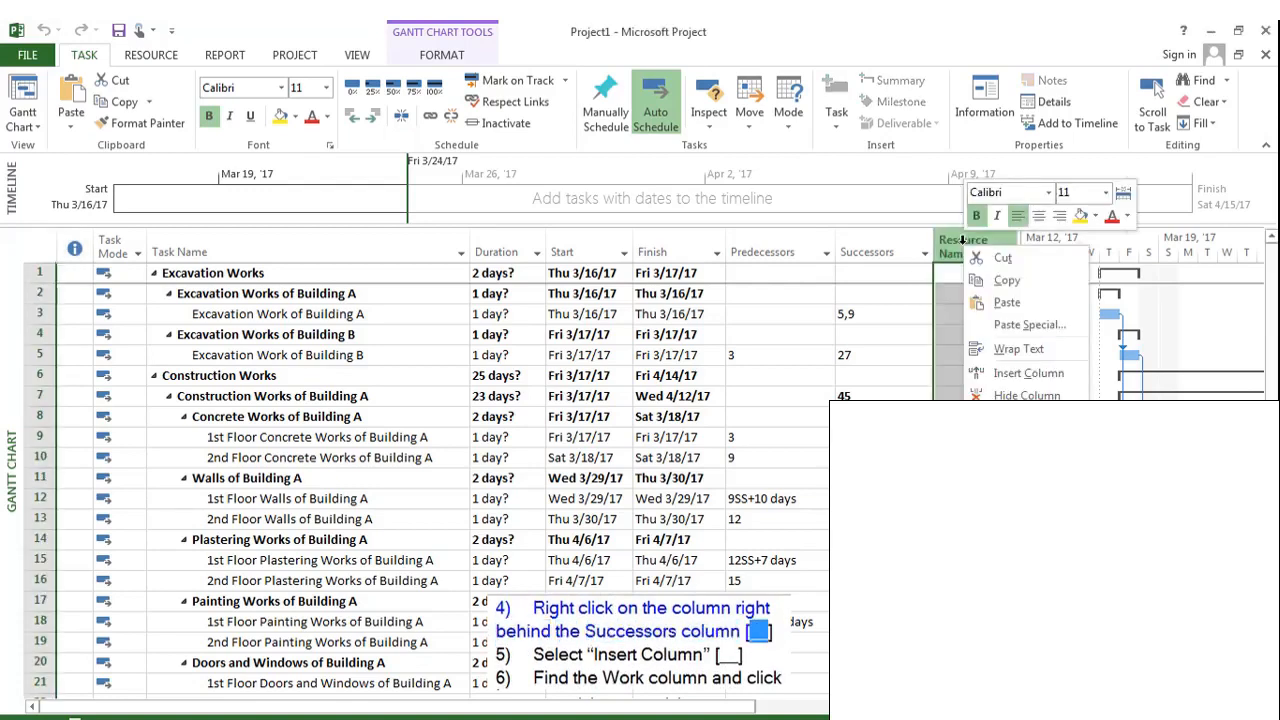
{"action": "left_click", "coordinate": [1018, 372]}
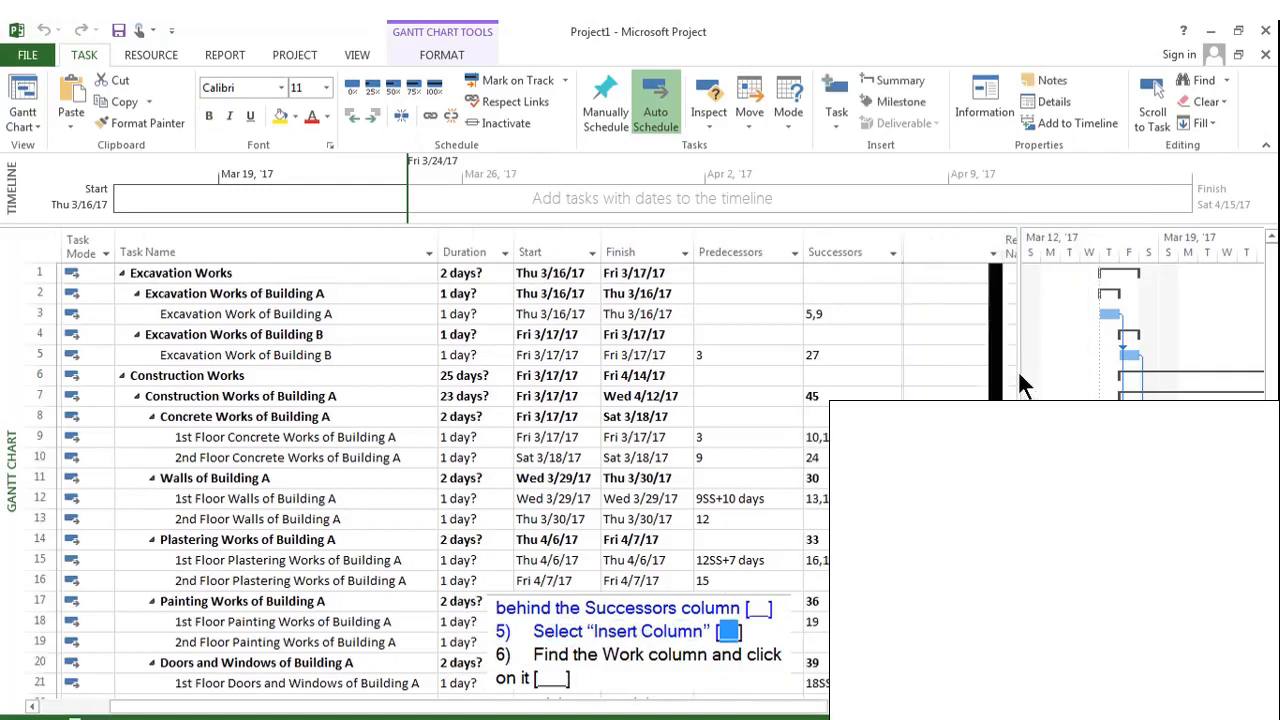
{"action": "left_click_drag", "start_coordinate": [1009, 293], "coordinate": [1010, 575]}
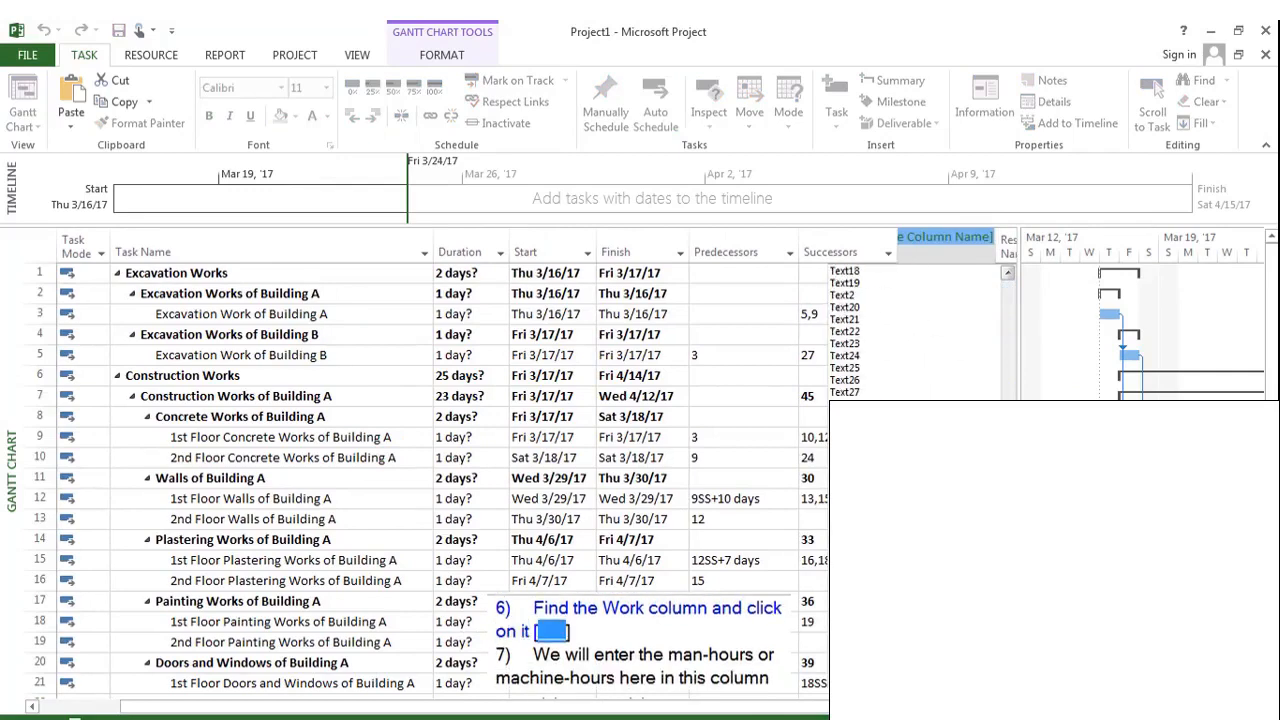
{"action": "left_click", "coordinate": [850, 648]}
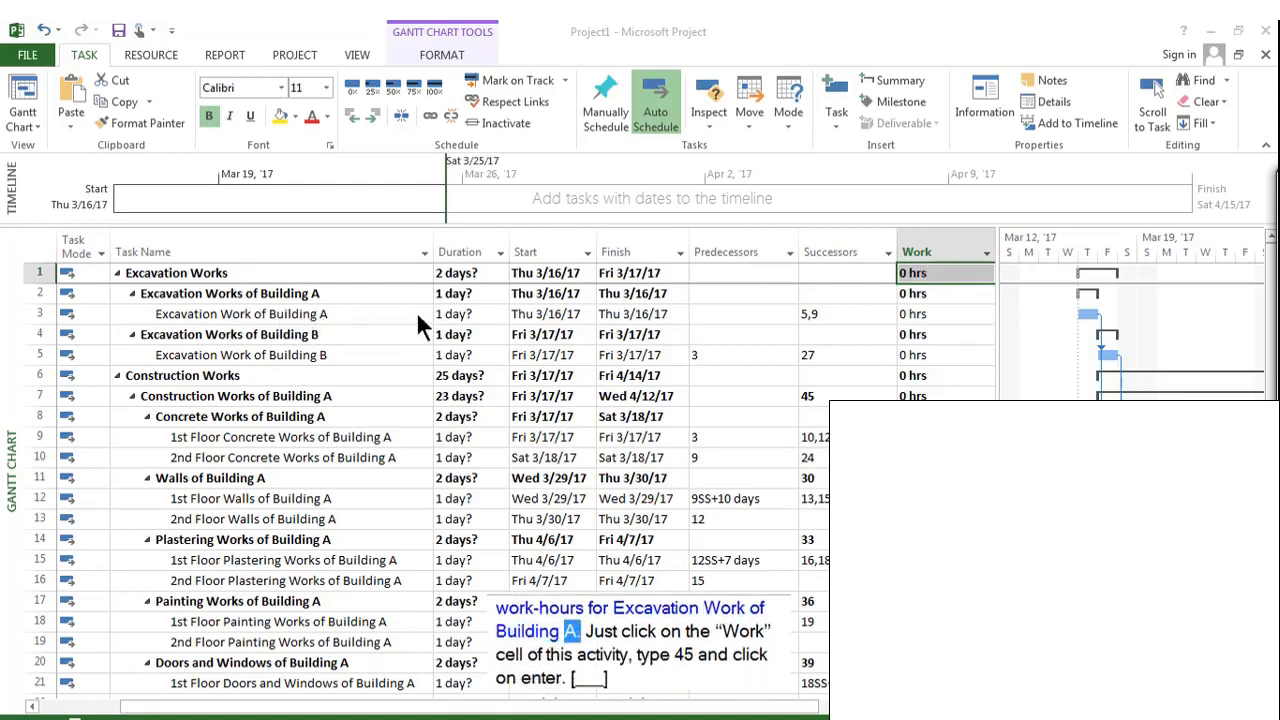
Set the work of "Excavation Work of Building A" and "Excavation Work of Building B" to 45 hours each.
{"action": "left_click", "coordinate": [936, 316]}
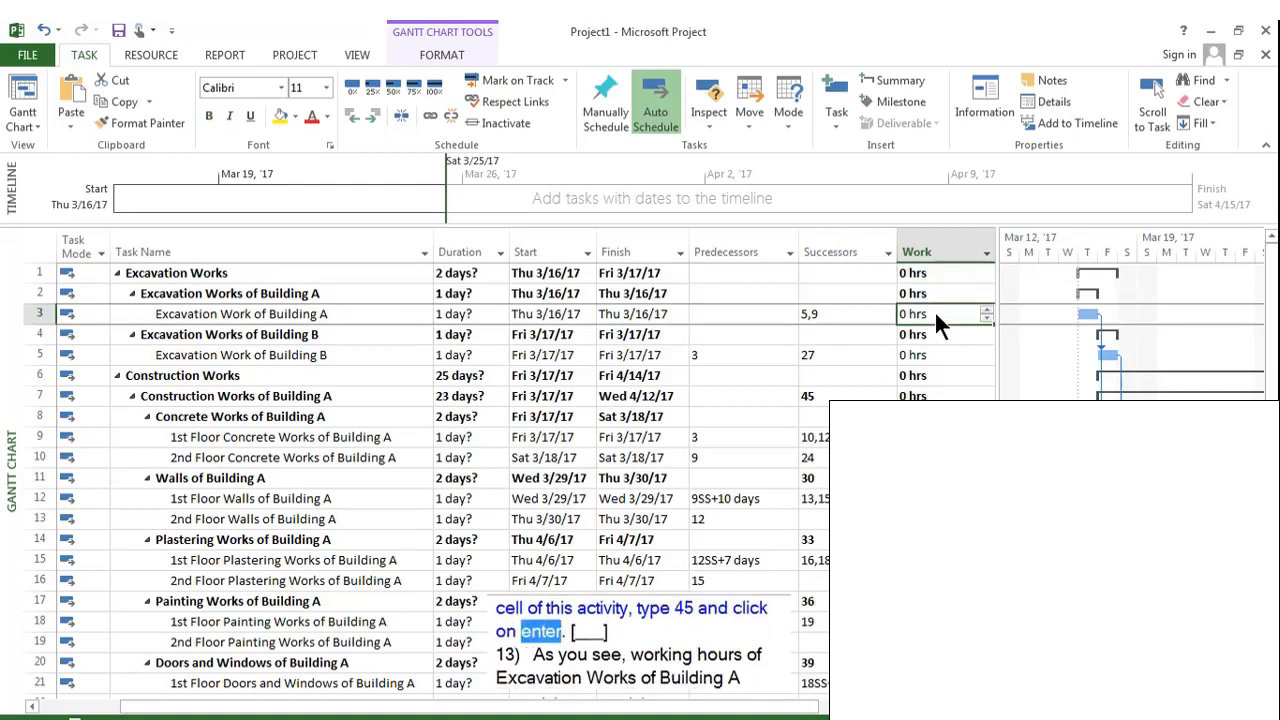
{"action": "type", "text": "45"}
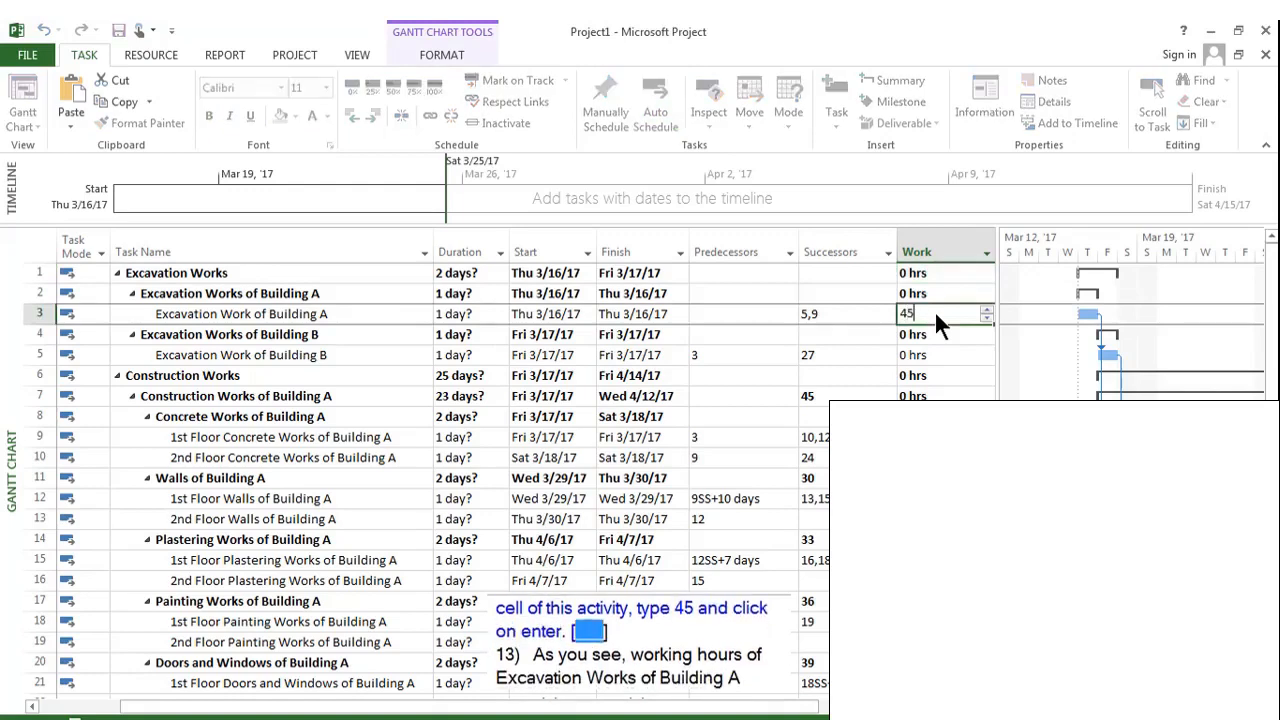
{"action": "key", "text": "Return"}
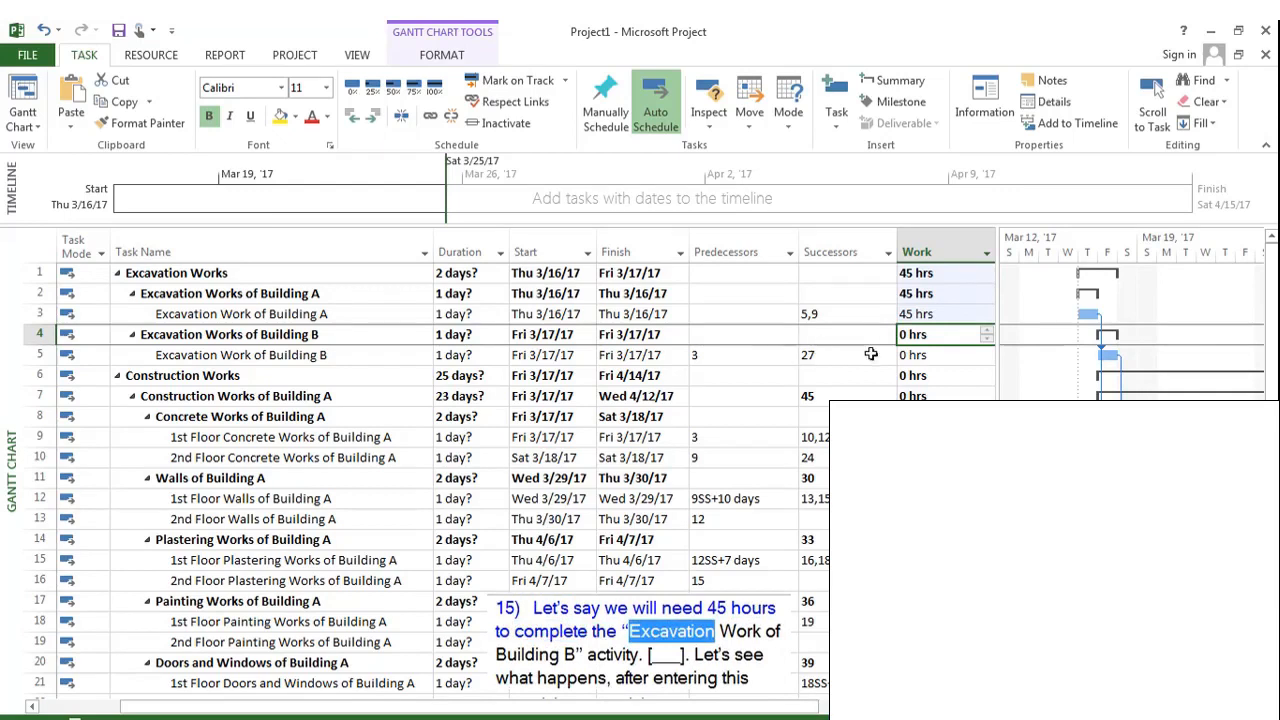
{"action": "left_click", "coordinate": [941, 357]}
{"action": "type", "text": "45"}
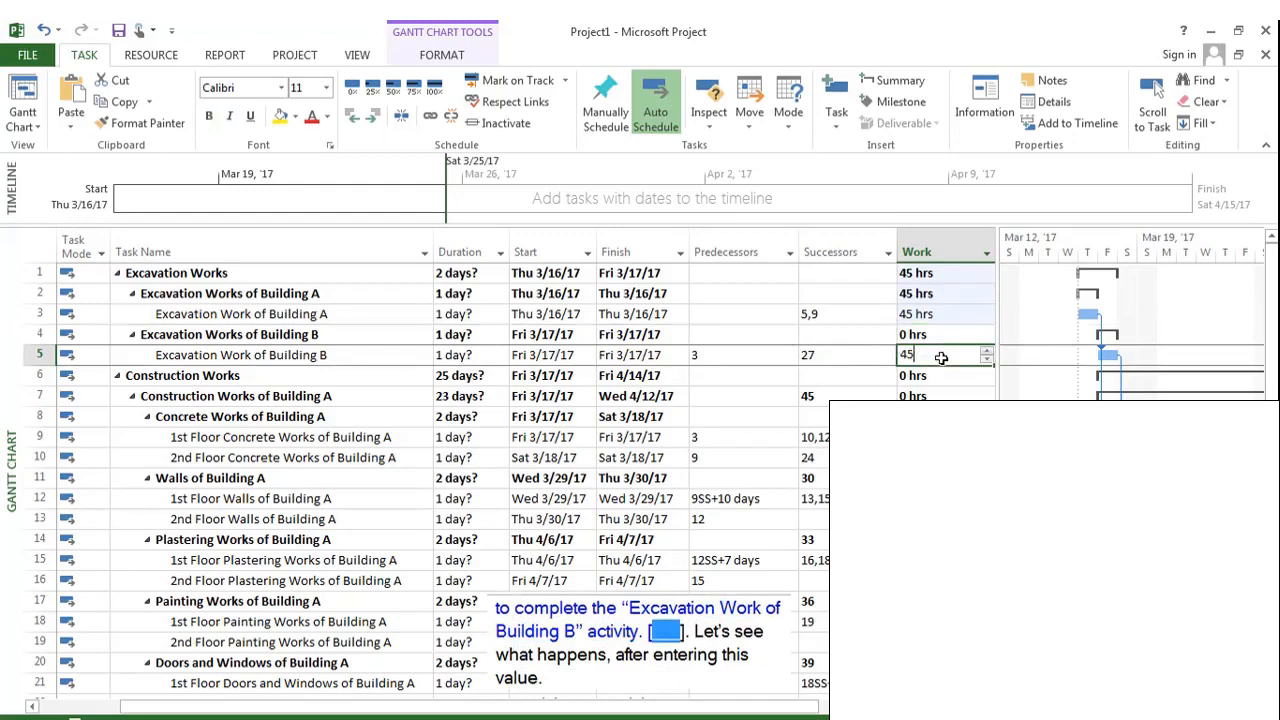
{"action": "key", "text": "Return"}
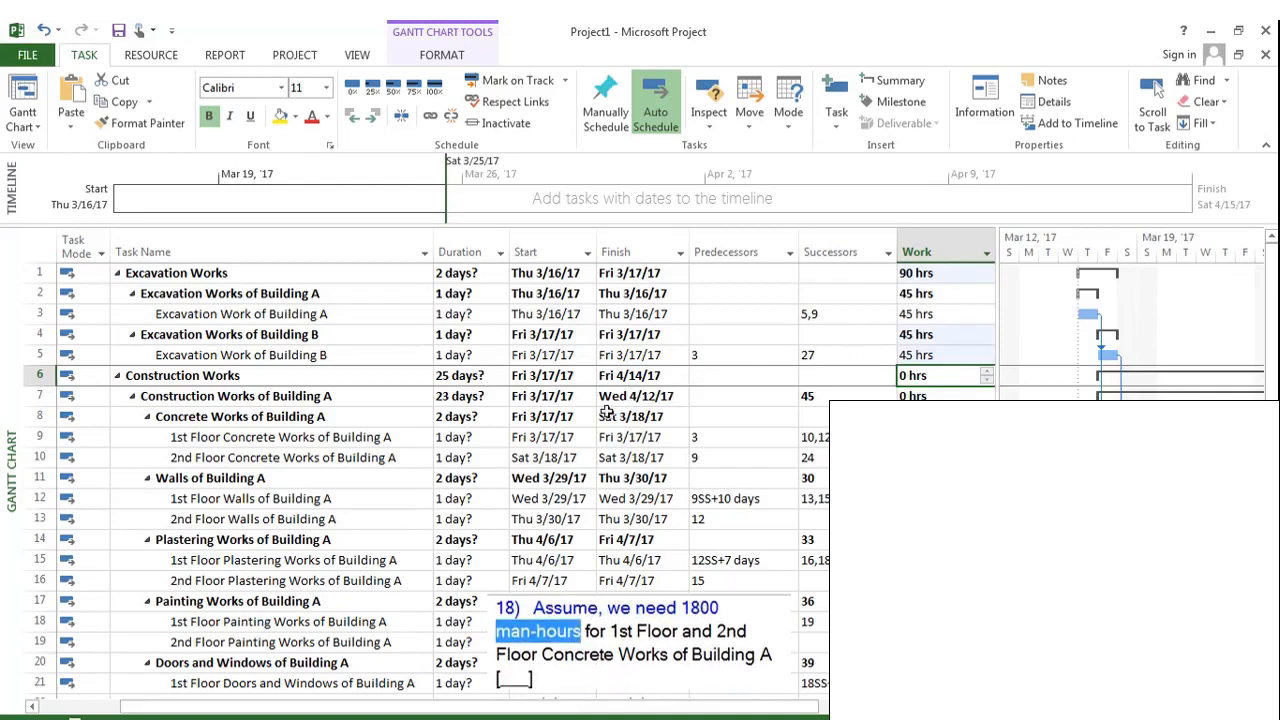
Set the work of the 1st and 2nd Floor Concrete Works of Building A to 1800 hours each.
{"action": "left_click", "coordinate": [940, 437]}
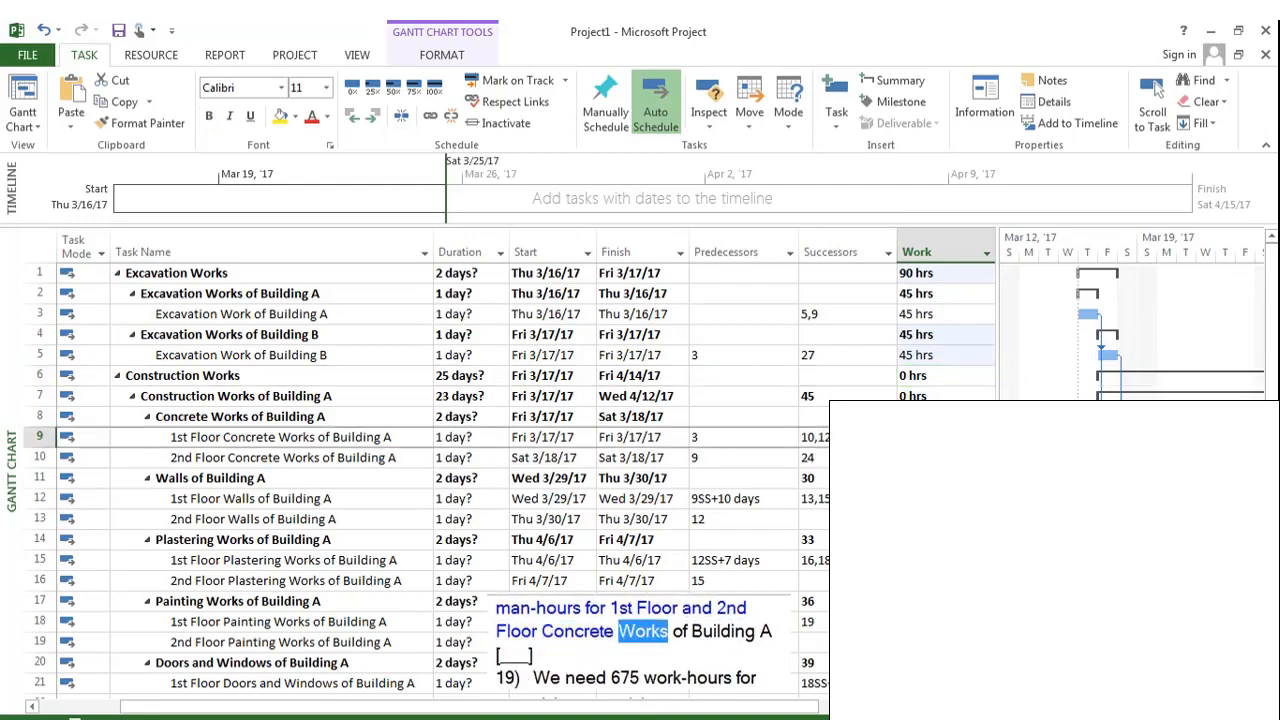
{"action": "type", "text": "1"}
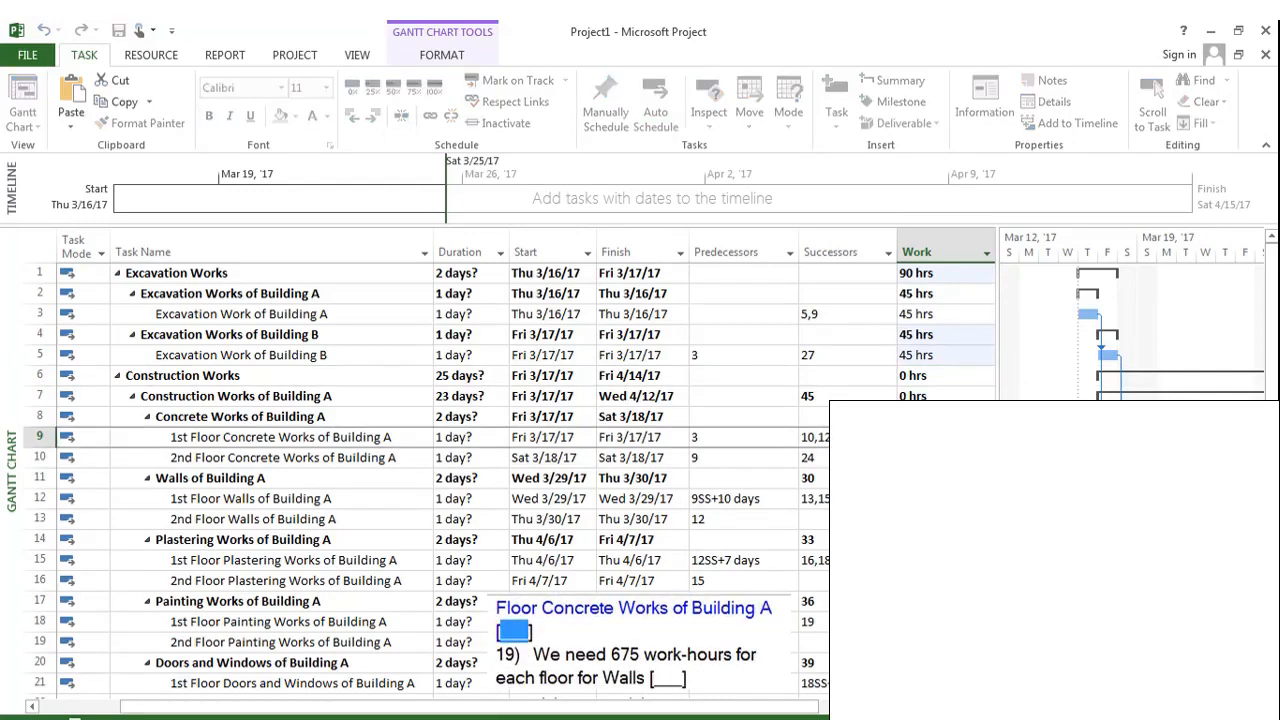
{"action": "key", "text": "Return"}
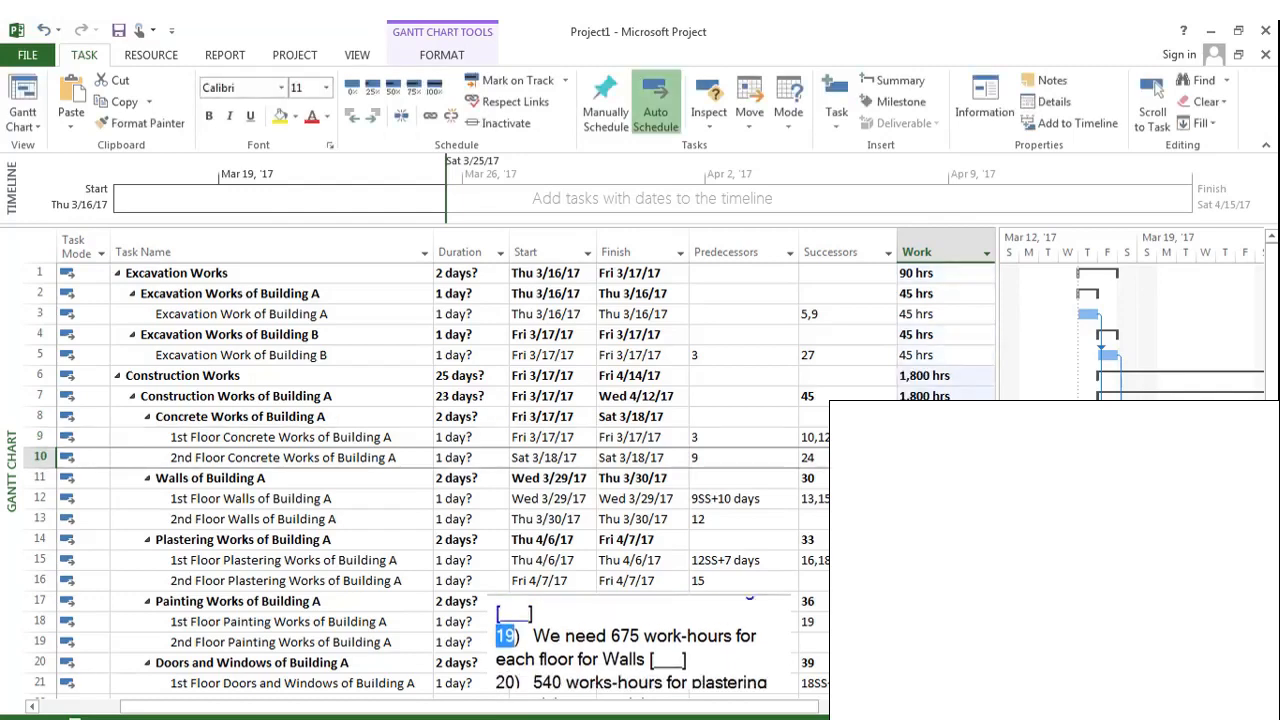
{"action": "key", "text": "Return"}
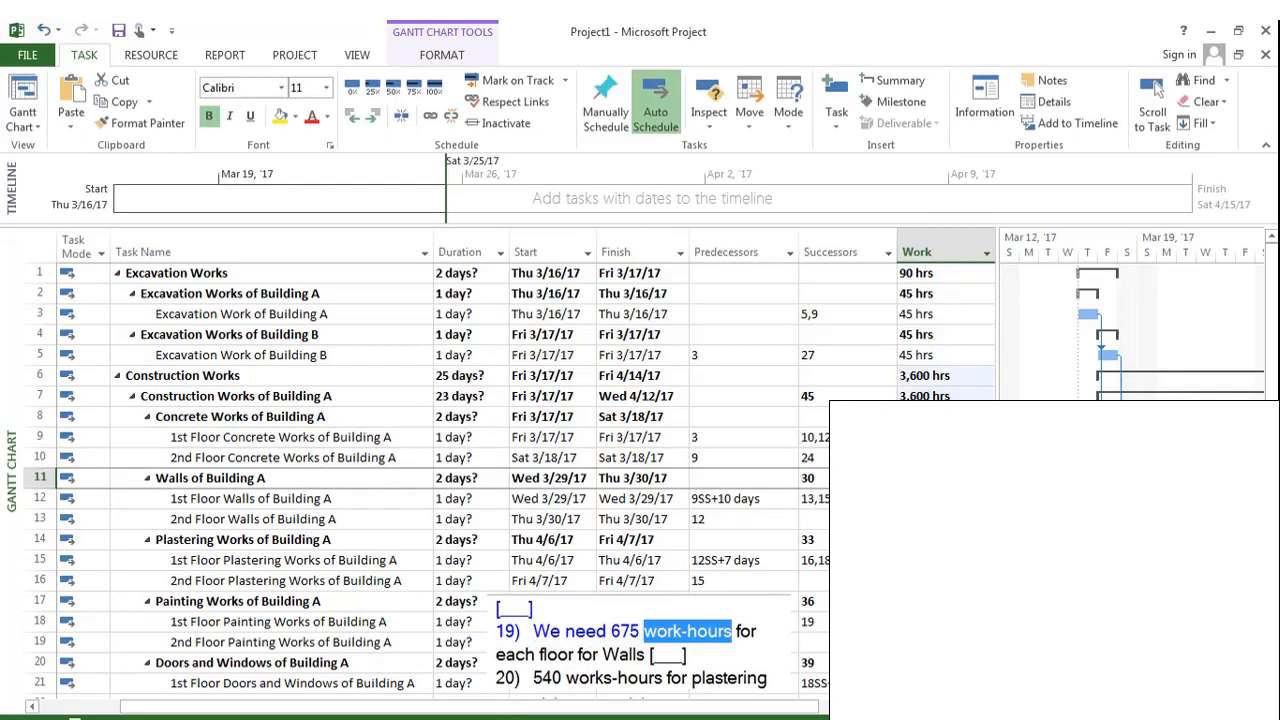
Set the work of the 1st and 2nd Floor Walls of Building A to 675 hours each.
{"action": "key", "text": "Down"}
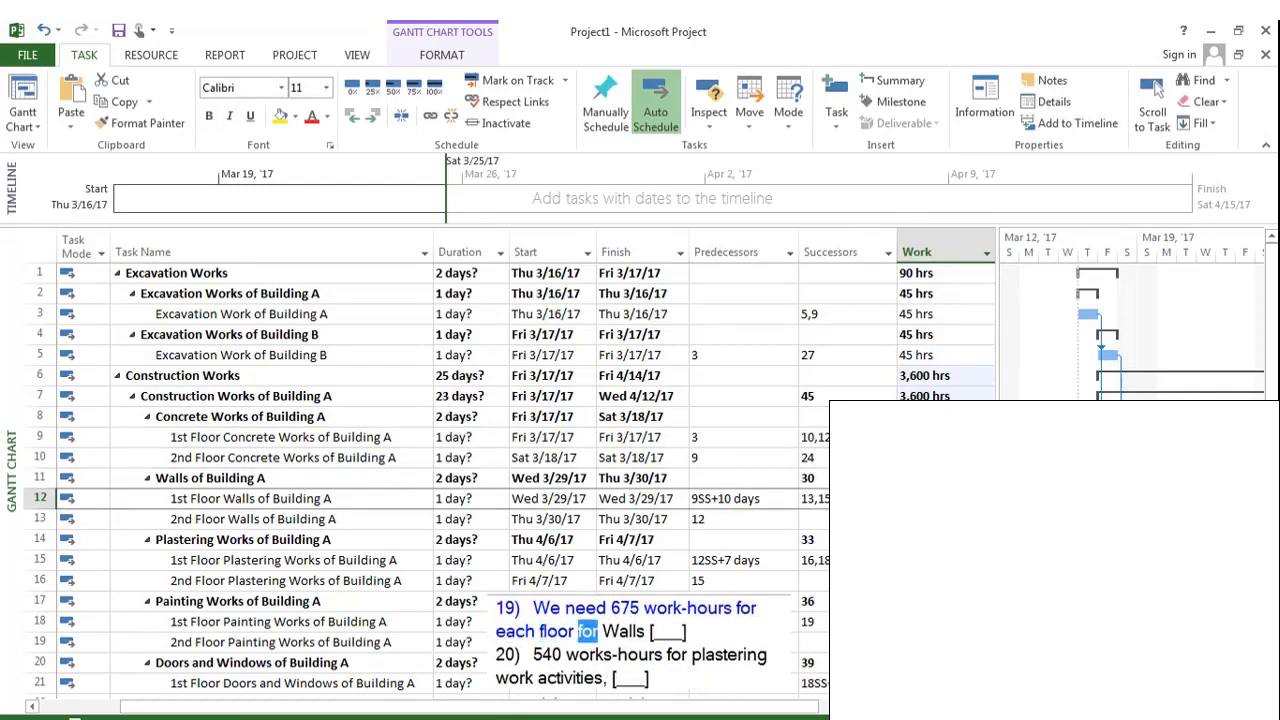
{"action": "type", "text": "675"}
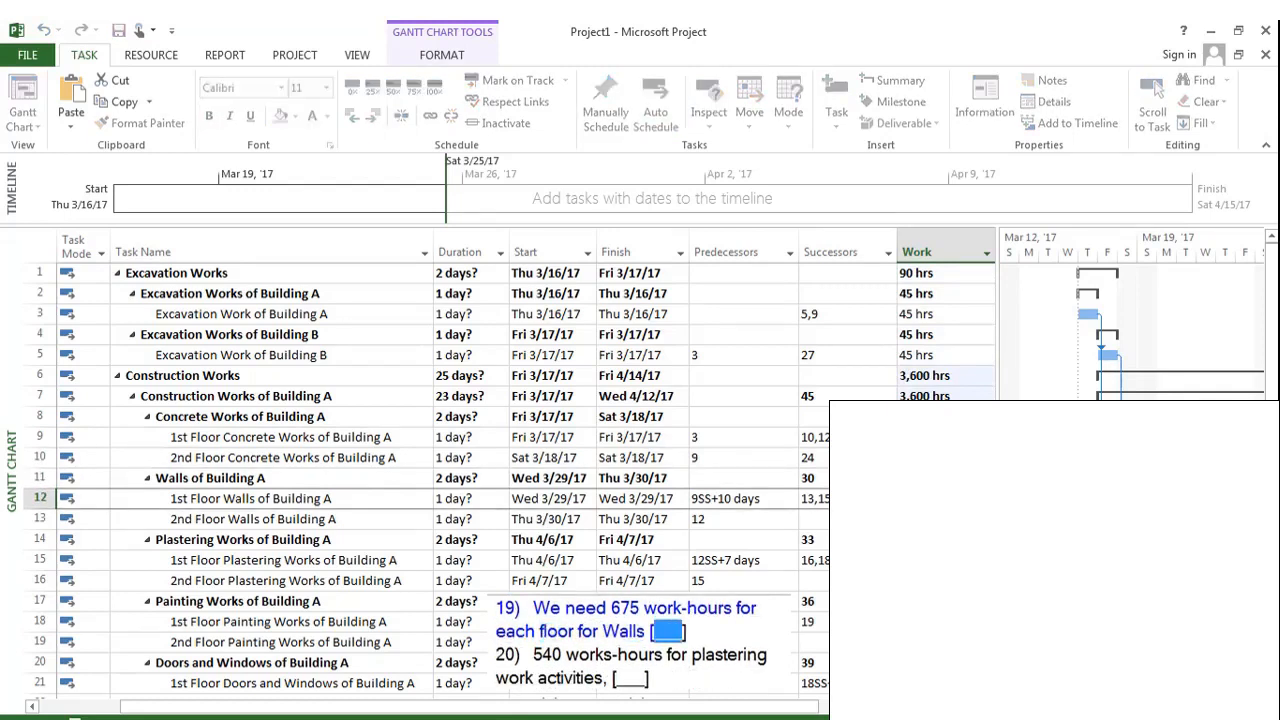
{"action": "key", "text": "Return"}
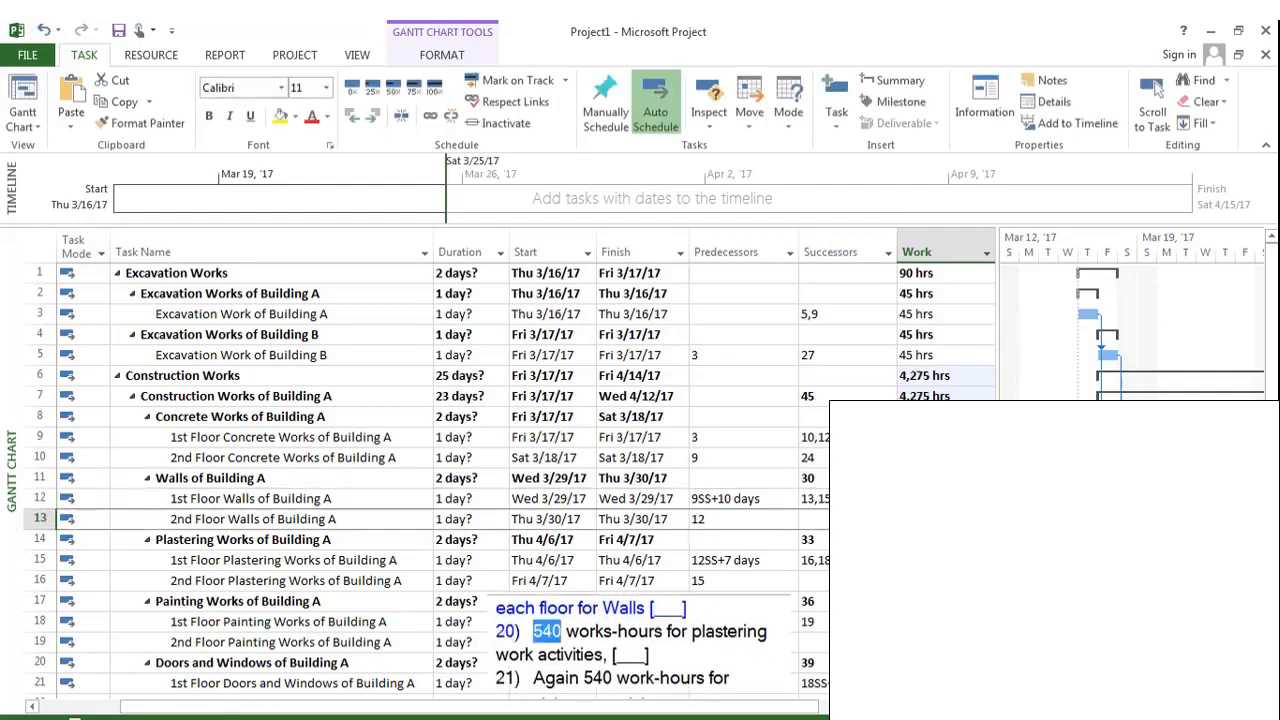
{"action": "key", "text": "Return"}
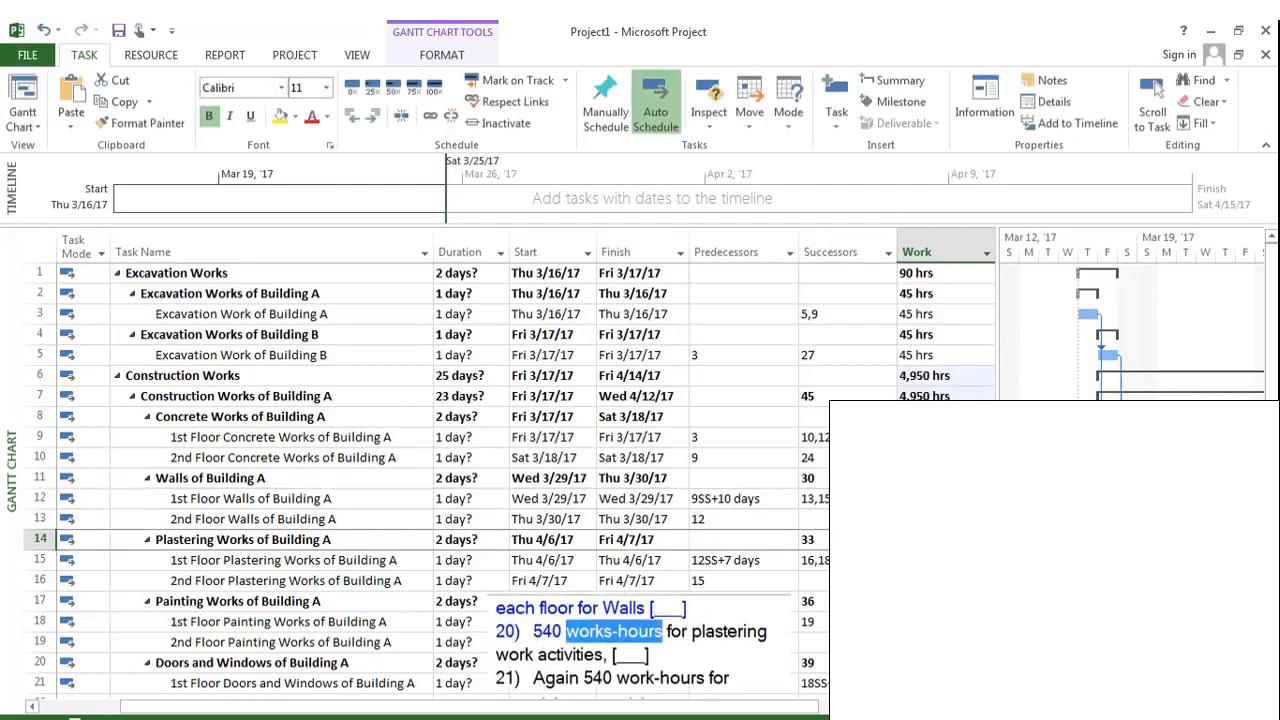
Set the work of the 1st and 2nd Floor Plastering Works of Building A to 540 hours each.
{"action": "key", "text": "Down"}
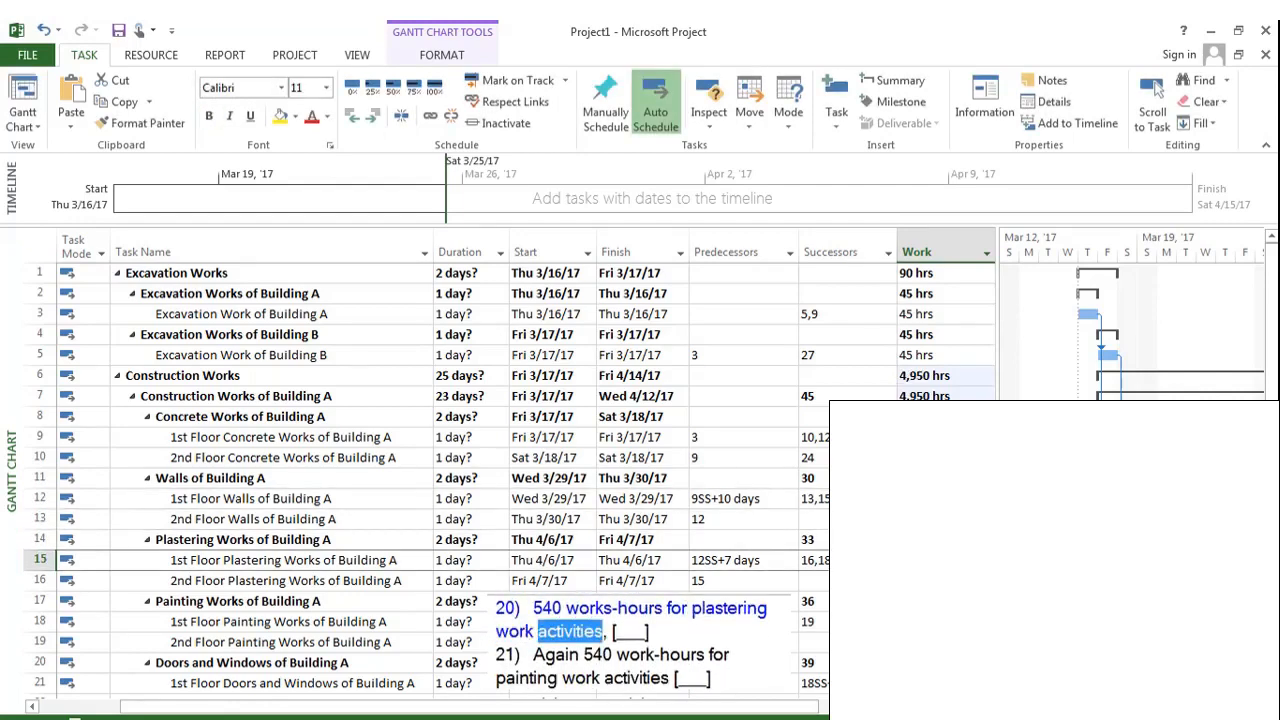
{"action": "type", "text": "5"}
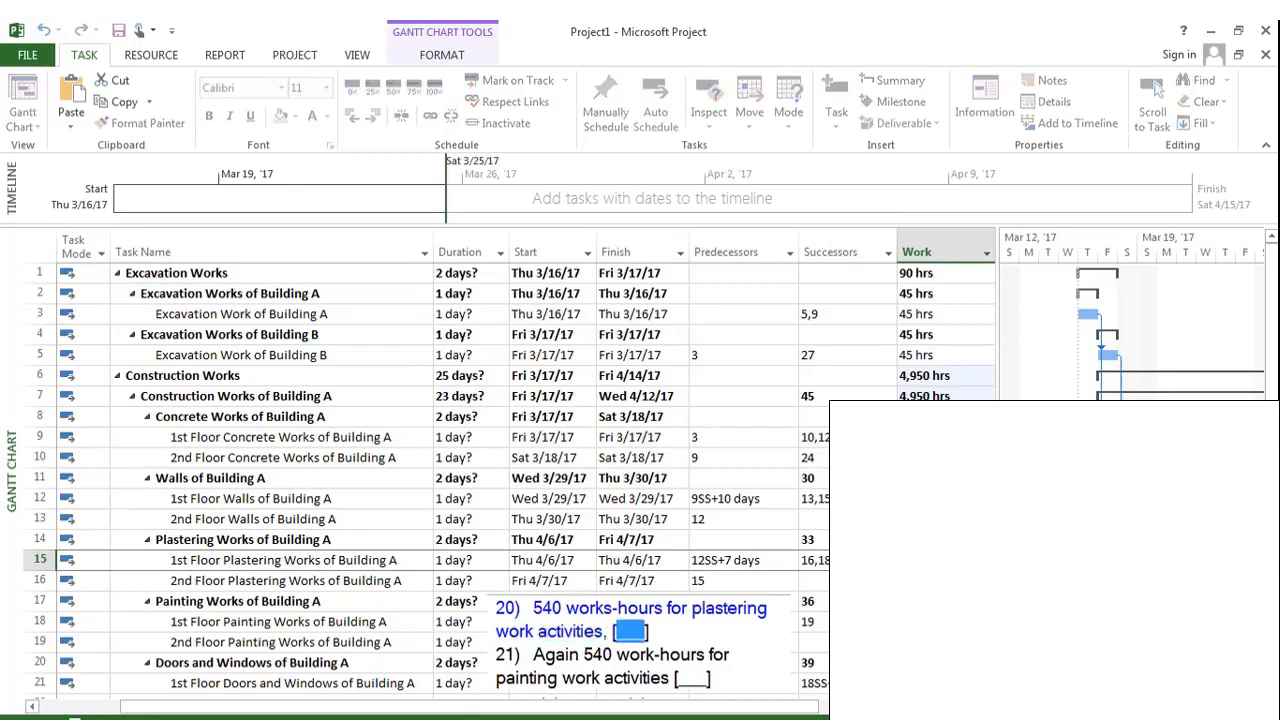
{"action": "key", "text": "Return"}
{"action": "type", "text": "5"}
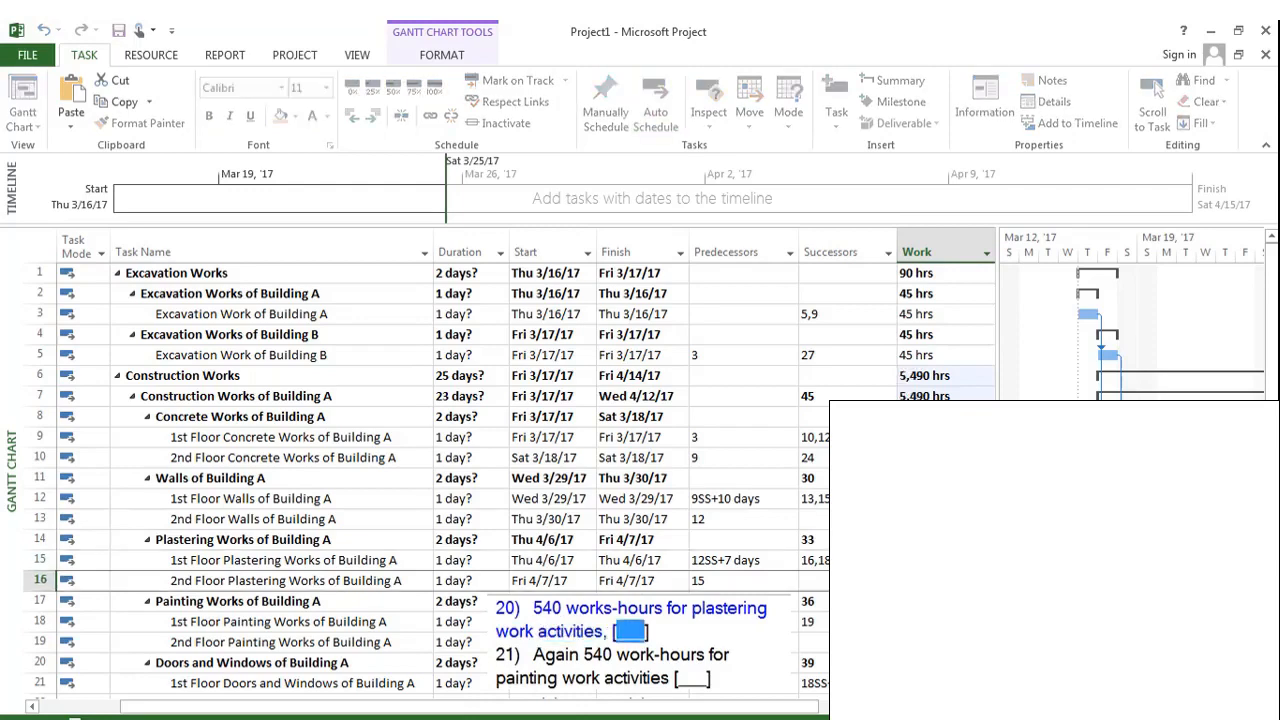
{"action": "type", "text": "40"}
{"action": "key", "text": "Return"}
Set the work of the 1st and 2nd Floor Painting Works of Building A to 540 hours each.
{"action": "scroll", "coordinate": [961, 386], "scroll_direction": "down", "scroll_amount": 4}
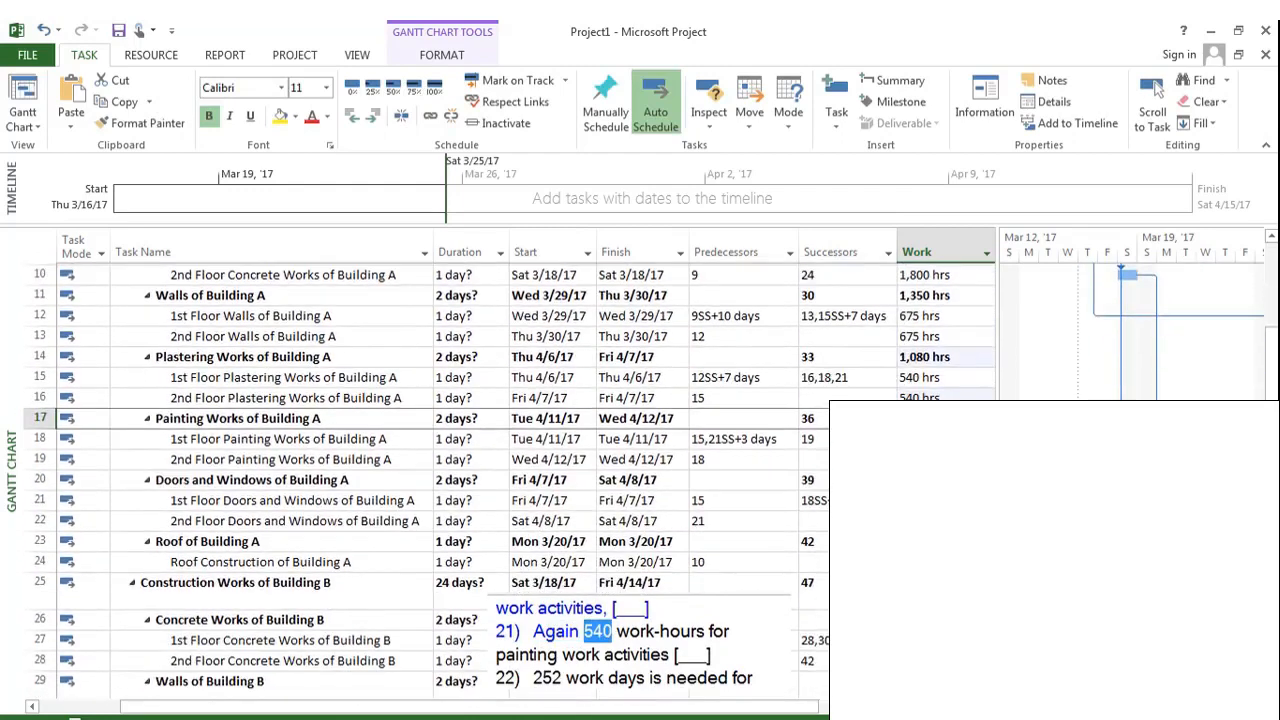
{"action": "left_click", "coordinate": [966, 375]}
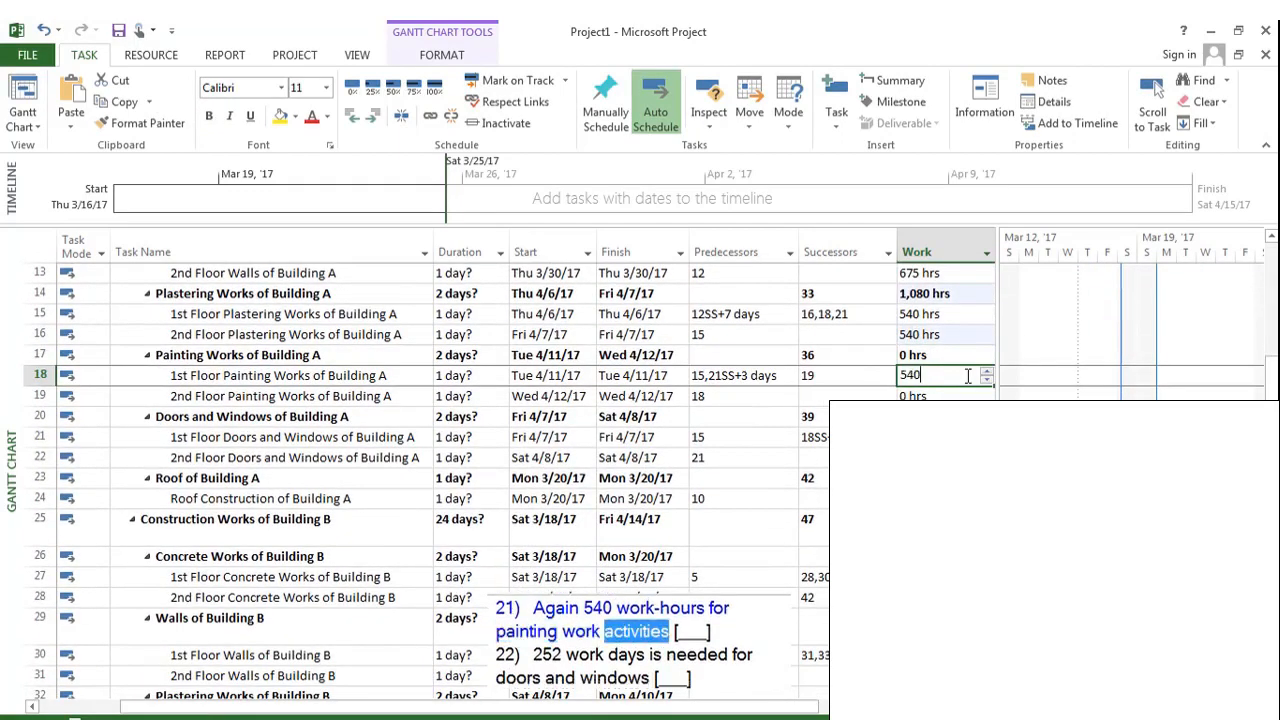
{"action": "key", "text": "Return"}
{"action": "type", "text": "540"}
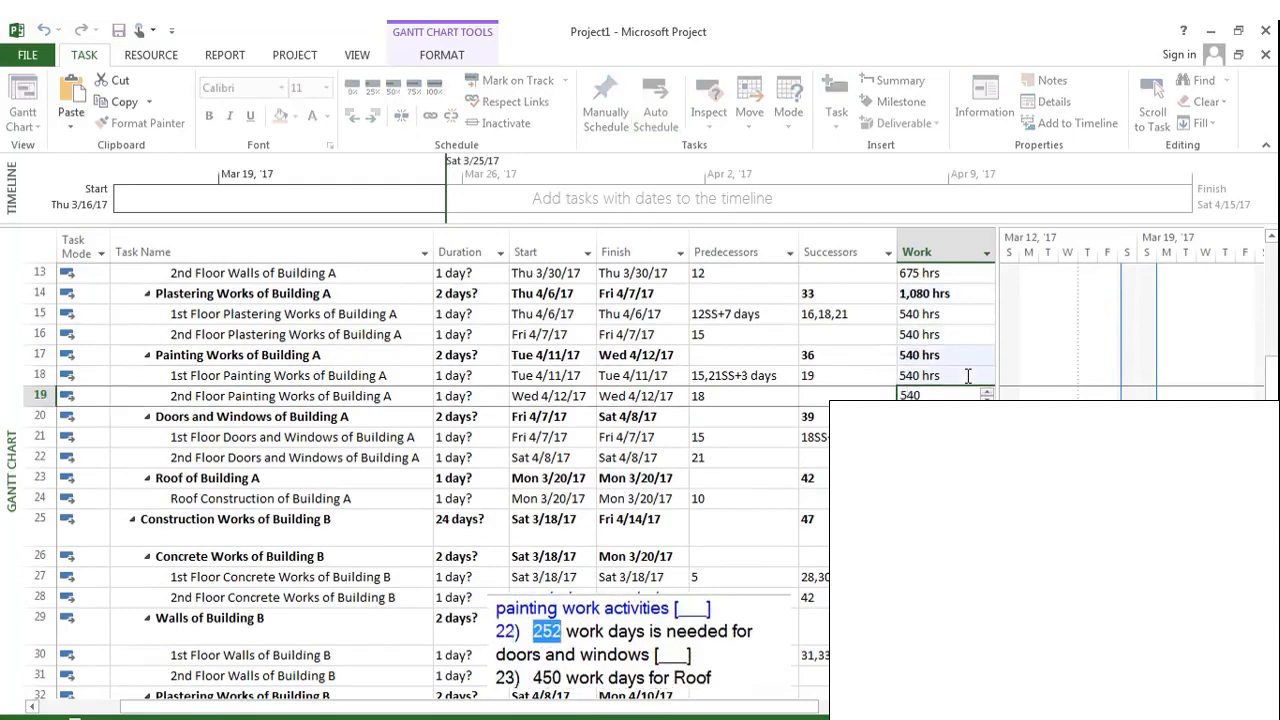
{"action": "key", "text": "Return"}
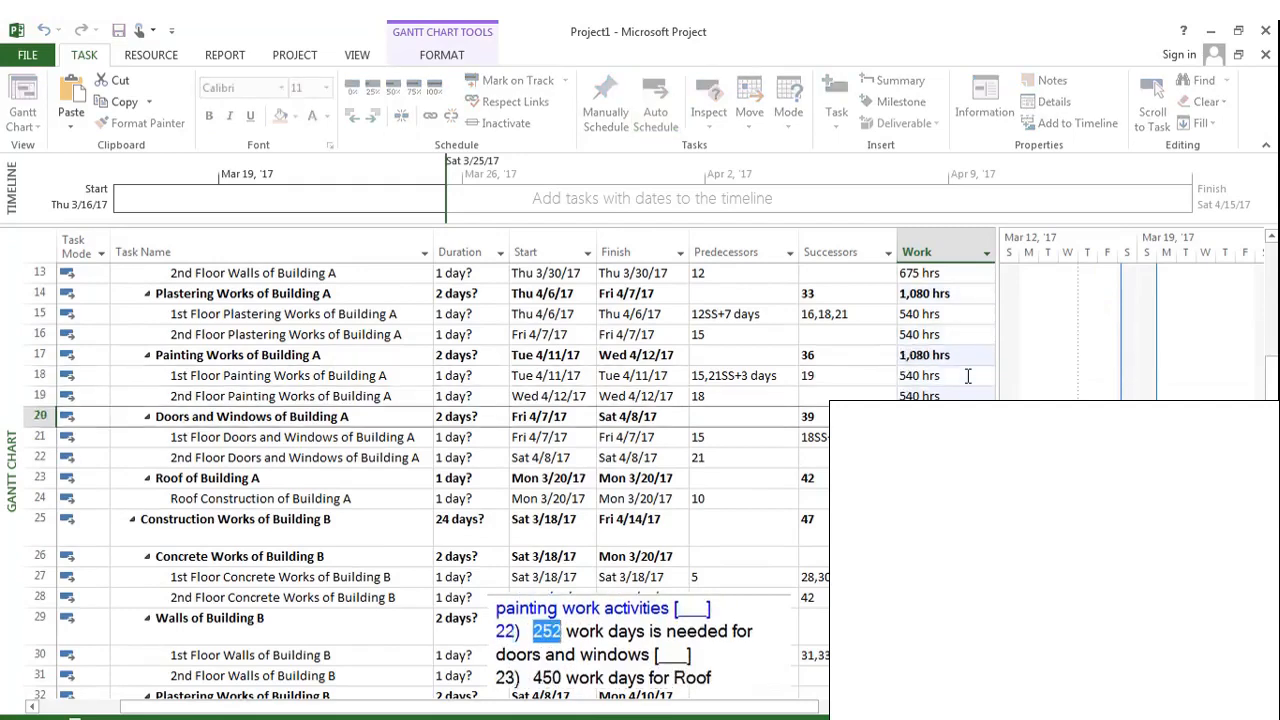
Set the work of the 1st and 2nd Floor Doors and Windows of Building A to 252 hours each.
{"action": "key", "text": "Down"}
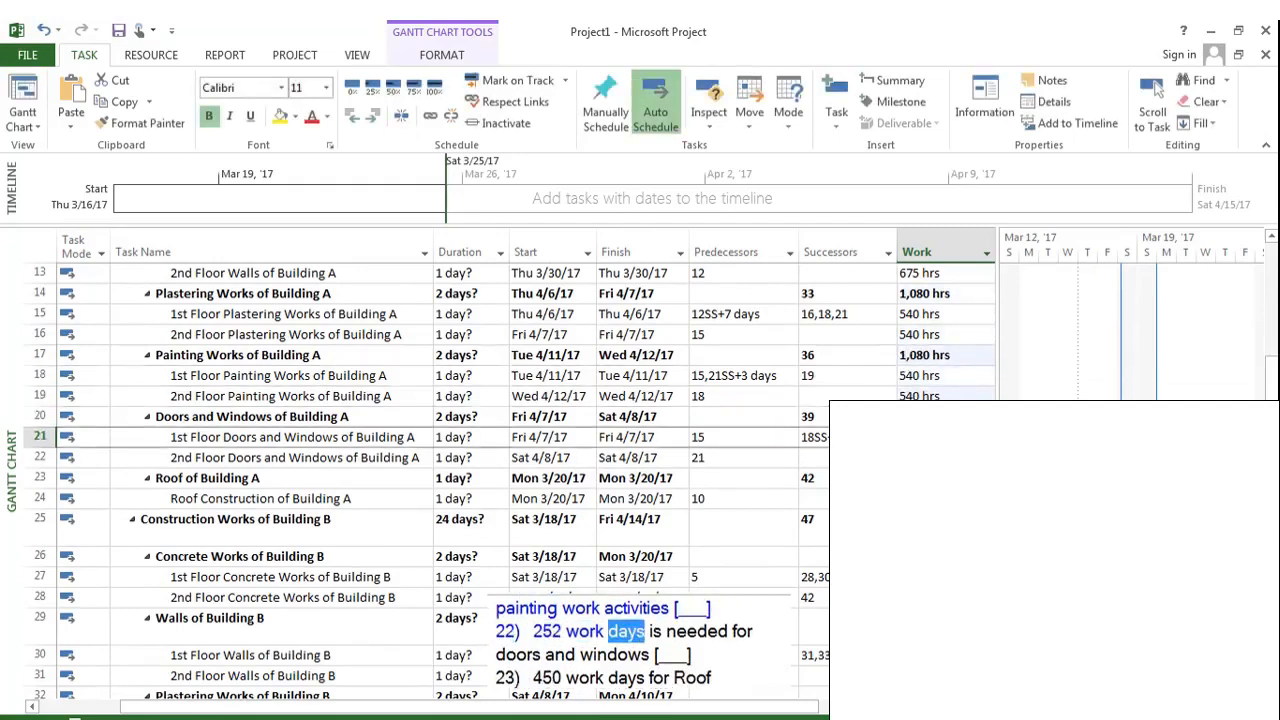
{"action": "scroll", "coordinate": [500, 450], "scroll_direction": "down", "scroll_amount": 1}
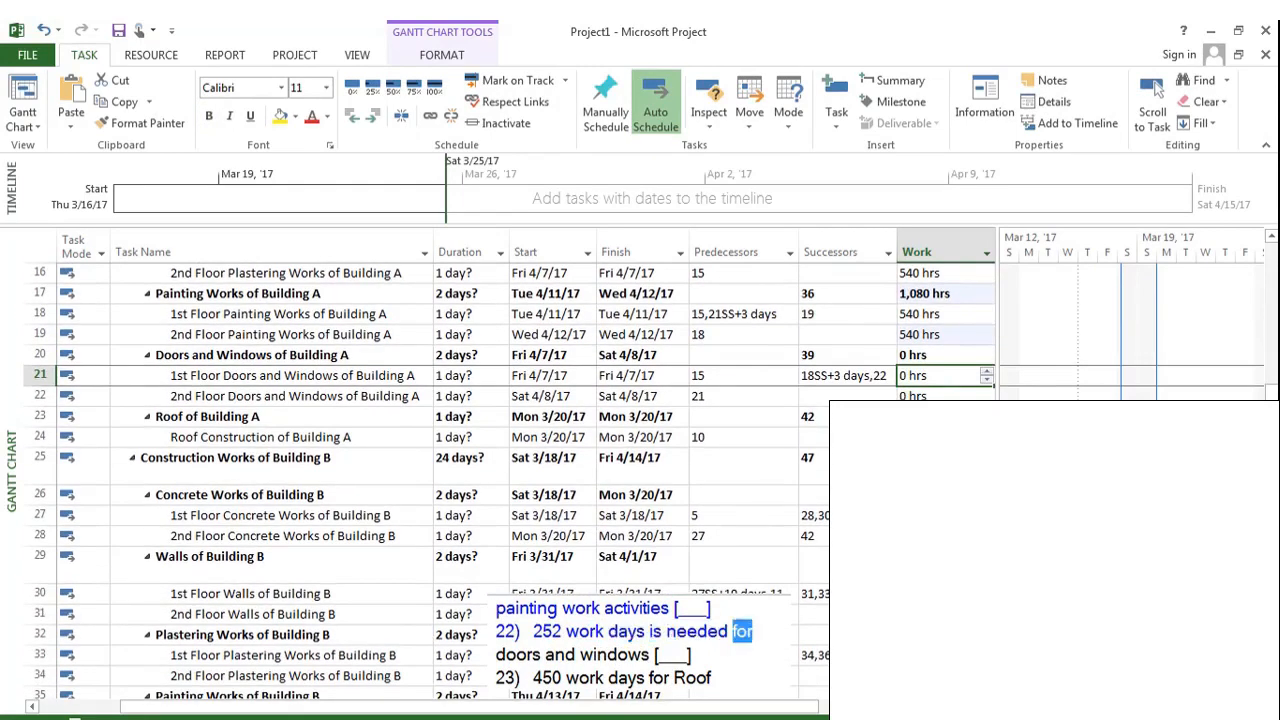
{"action": "type", "text": "252"}
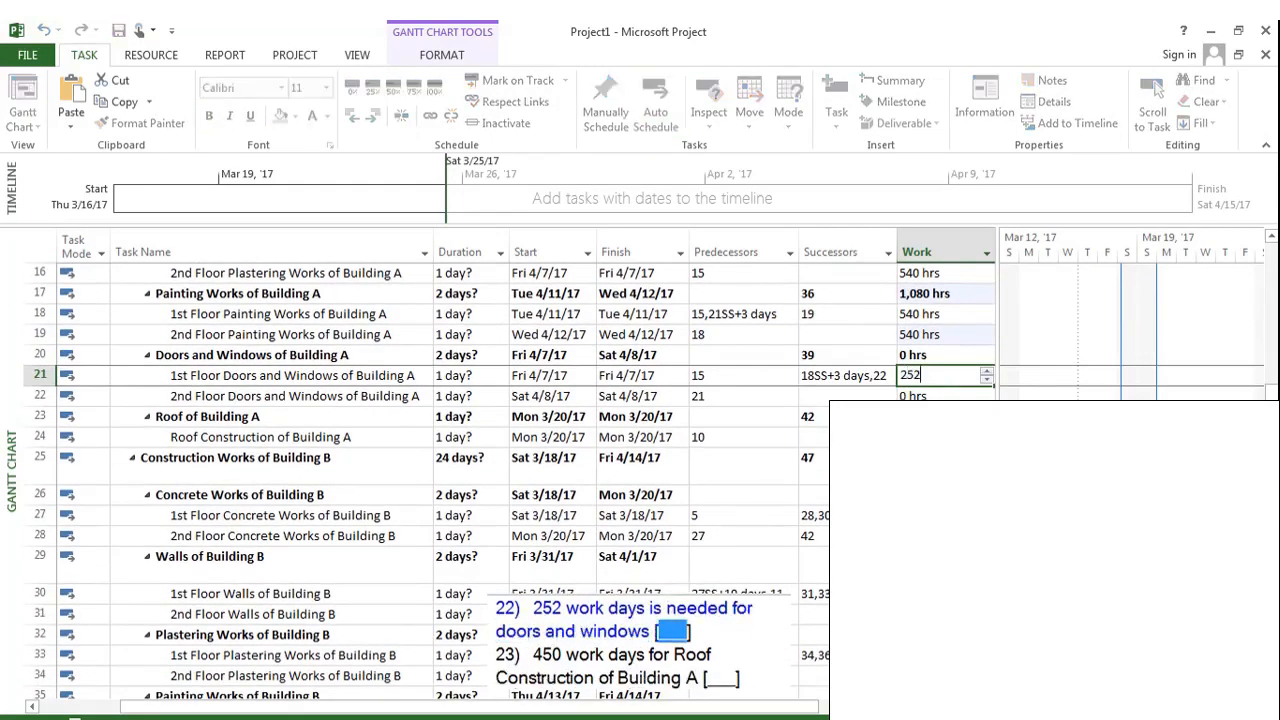
{"action": "key", "text": "Return"}
{"action": "type", "text": "252"}
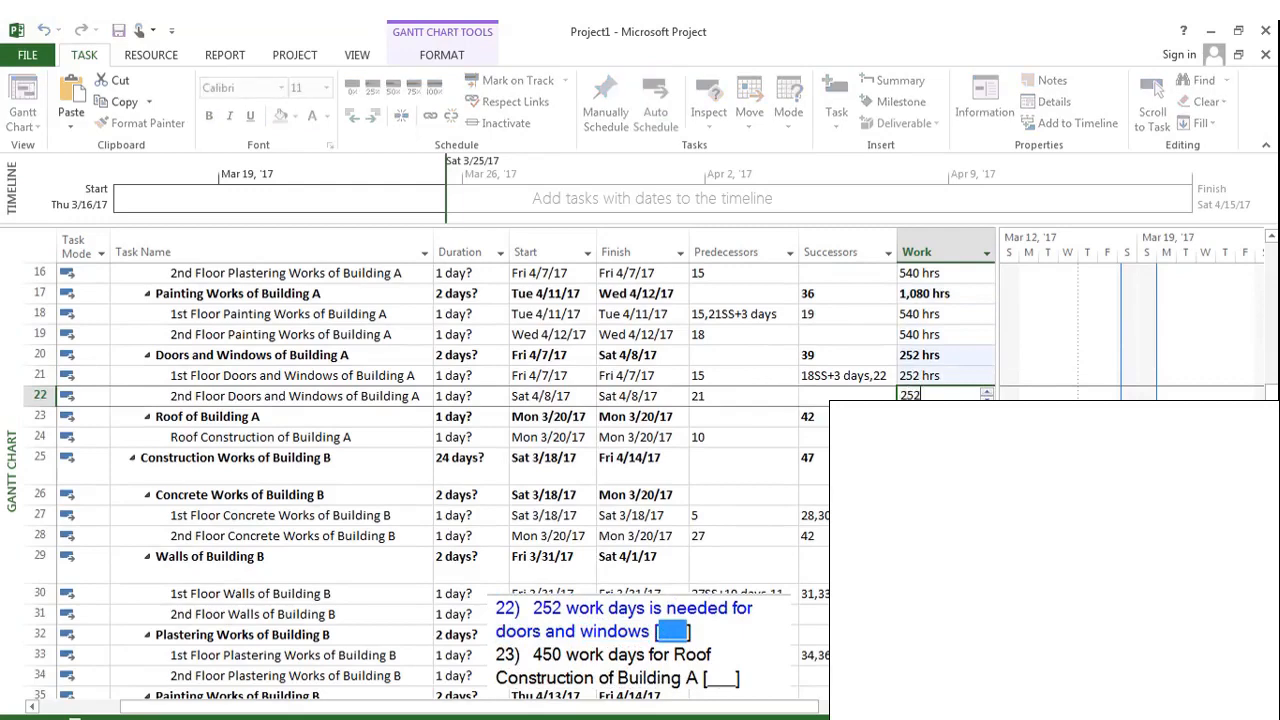
{"action": "key", "text": "Return"}
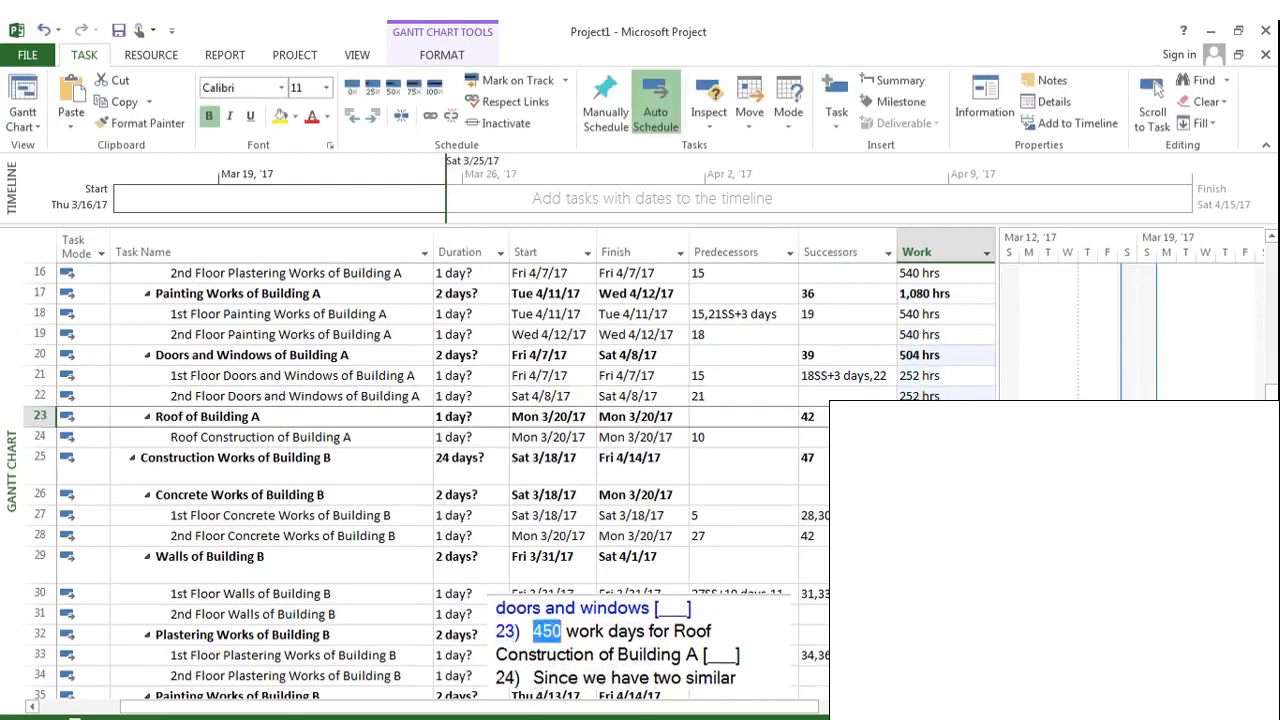
Set the work of Roof Construction of Building A to 450 hours.
{"action": "key", "text": "Down"}
{"action": "scroll", "coordinate": [640, 482], "scroll_direction": "down", "scroll_amount": 2}
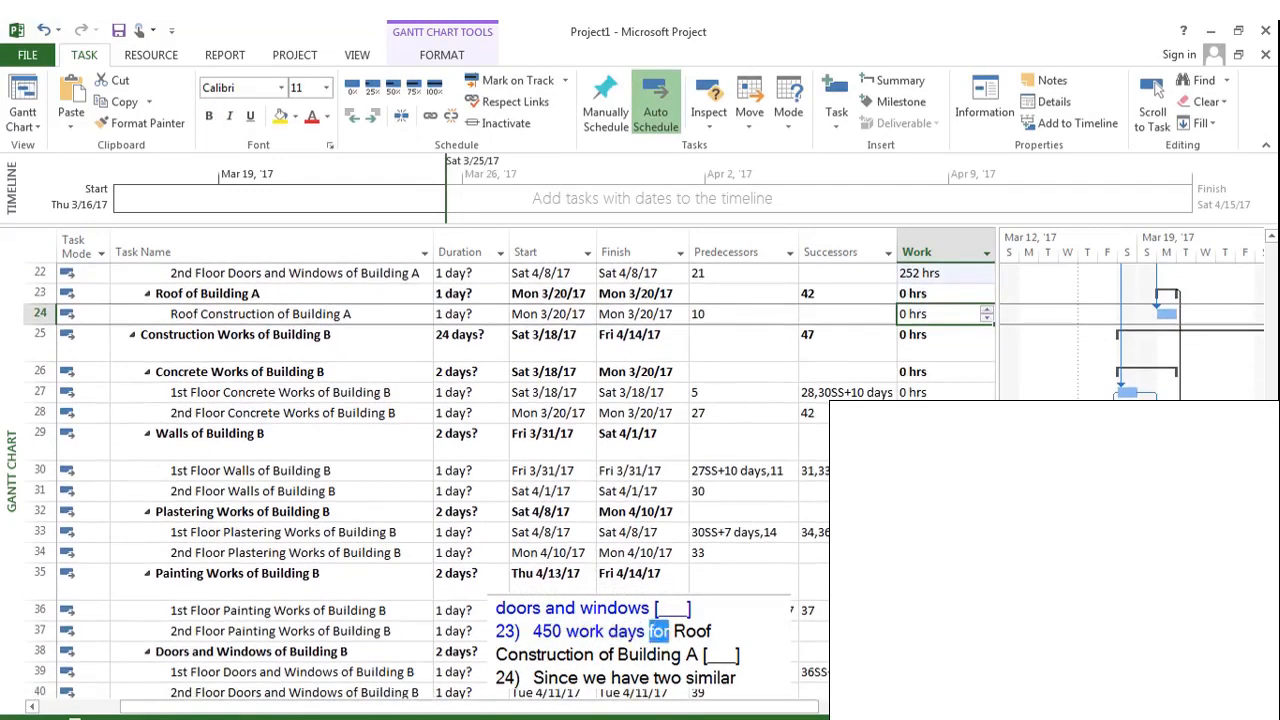
{"action": "type", "text": "4"}
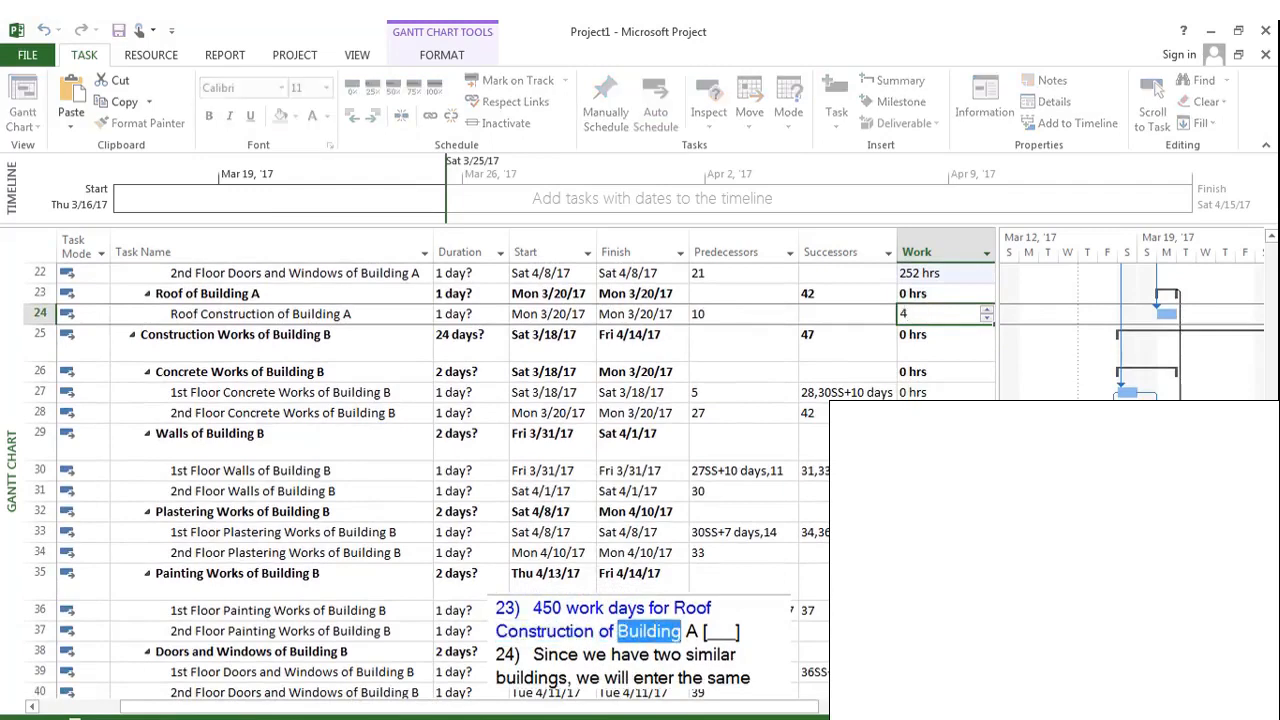
{"action": "type", "text": "5"}
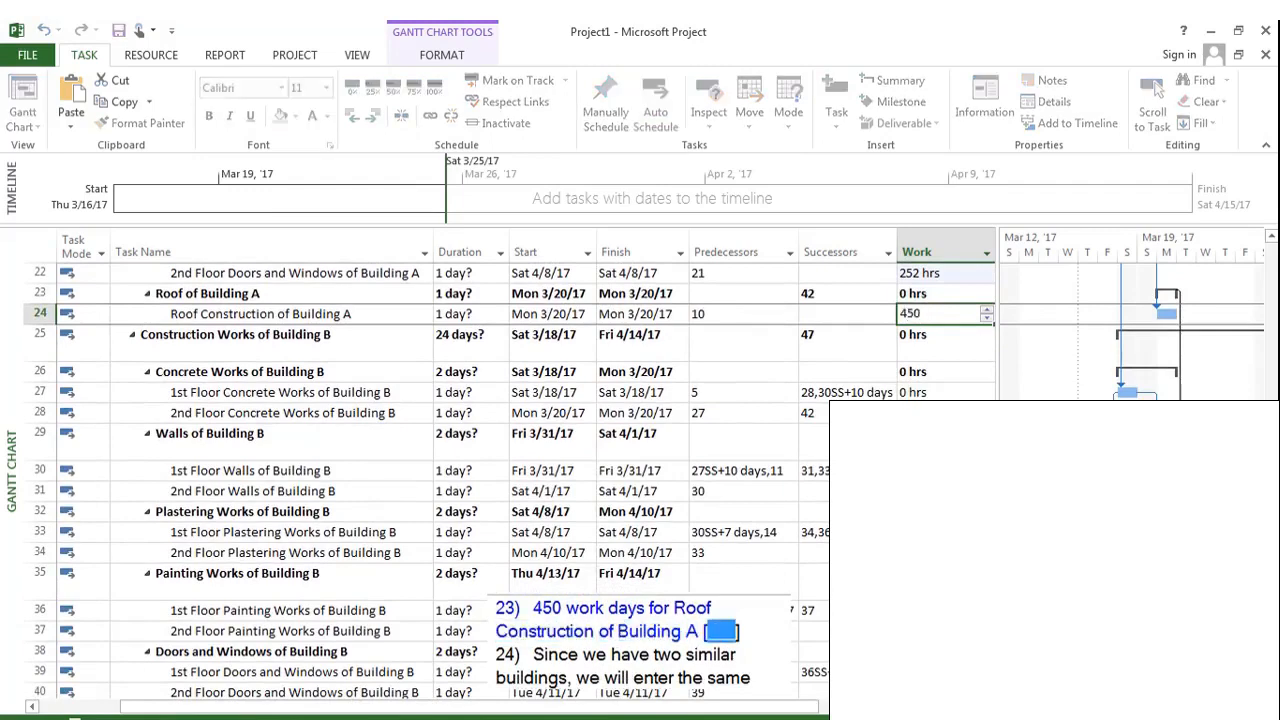
{"action": "type", "text": "0"}
{"action": "key", "text": "Return"}
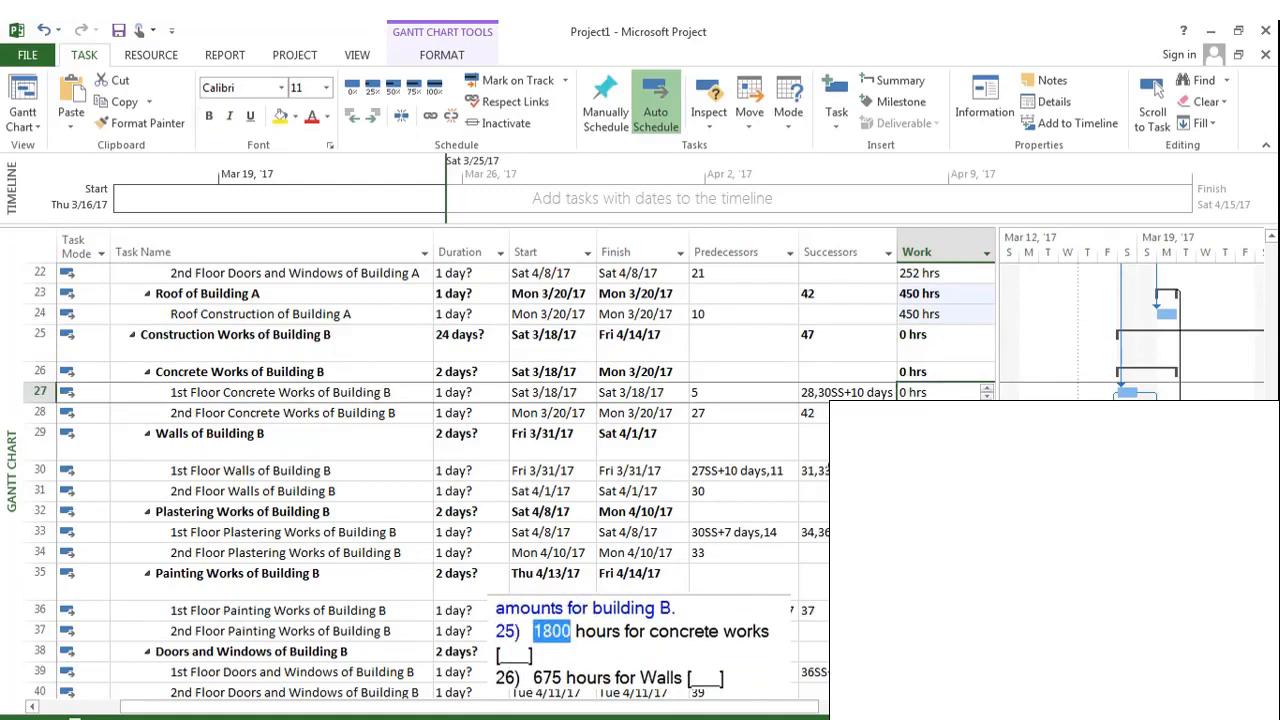
Set the work of the 1st and 2nd Floor Concrete Works of Building B to 1800 hours each.
{"action": "type", "text": "00"}
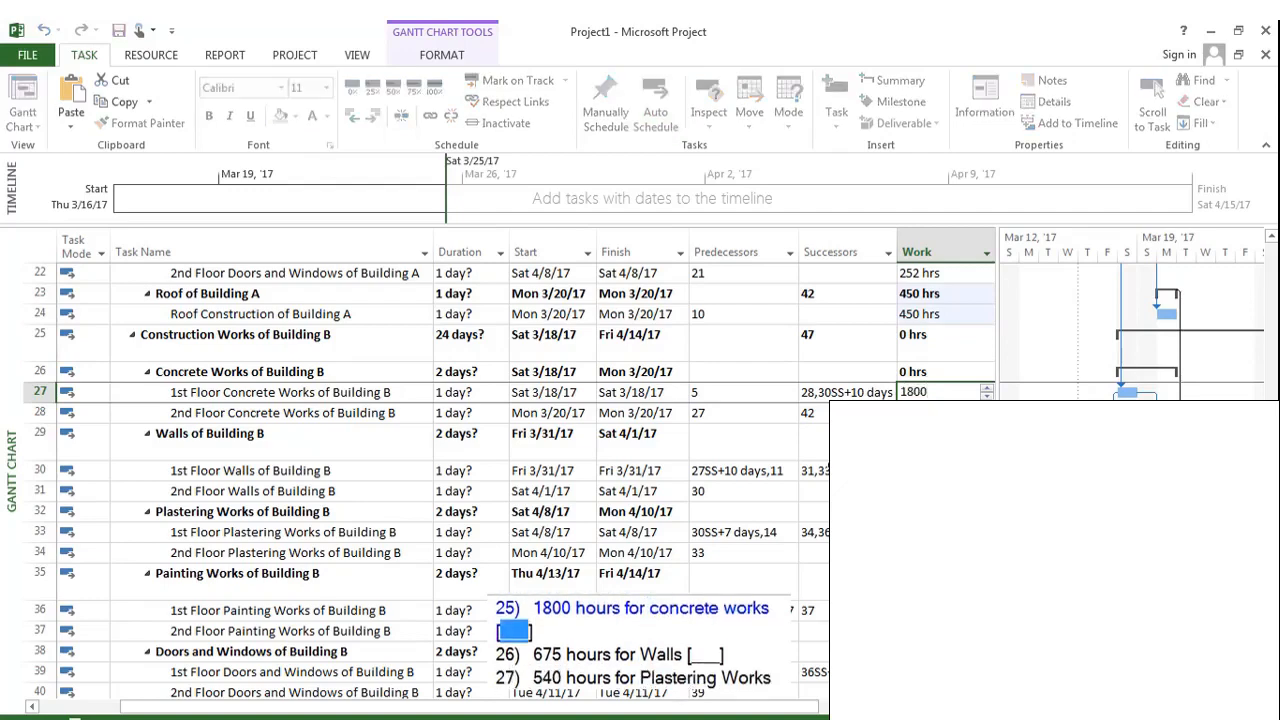
{"action": "key", "text": "Return"}
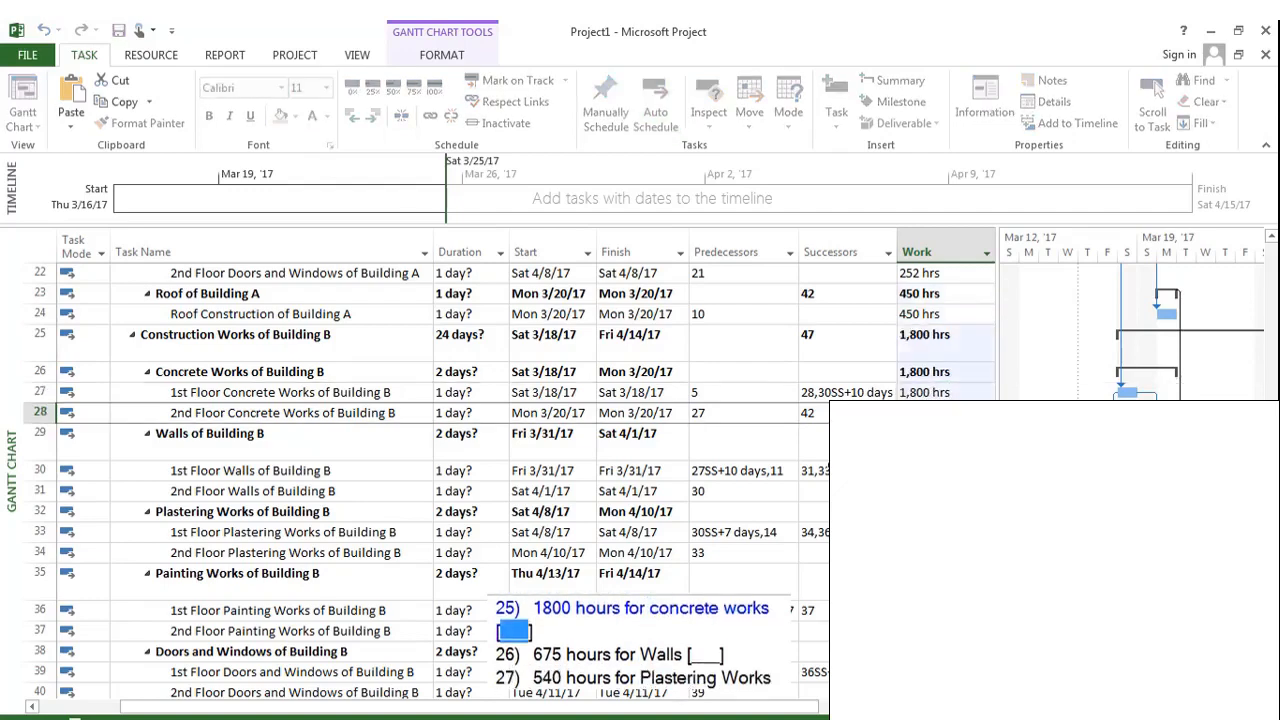
{"action": "key", "text": "Return"}
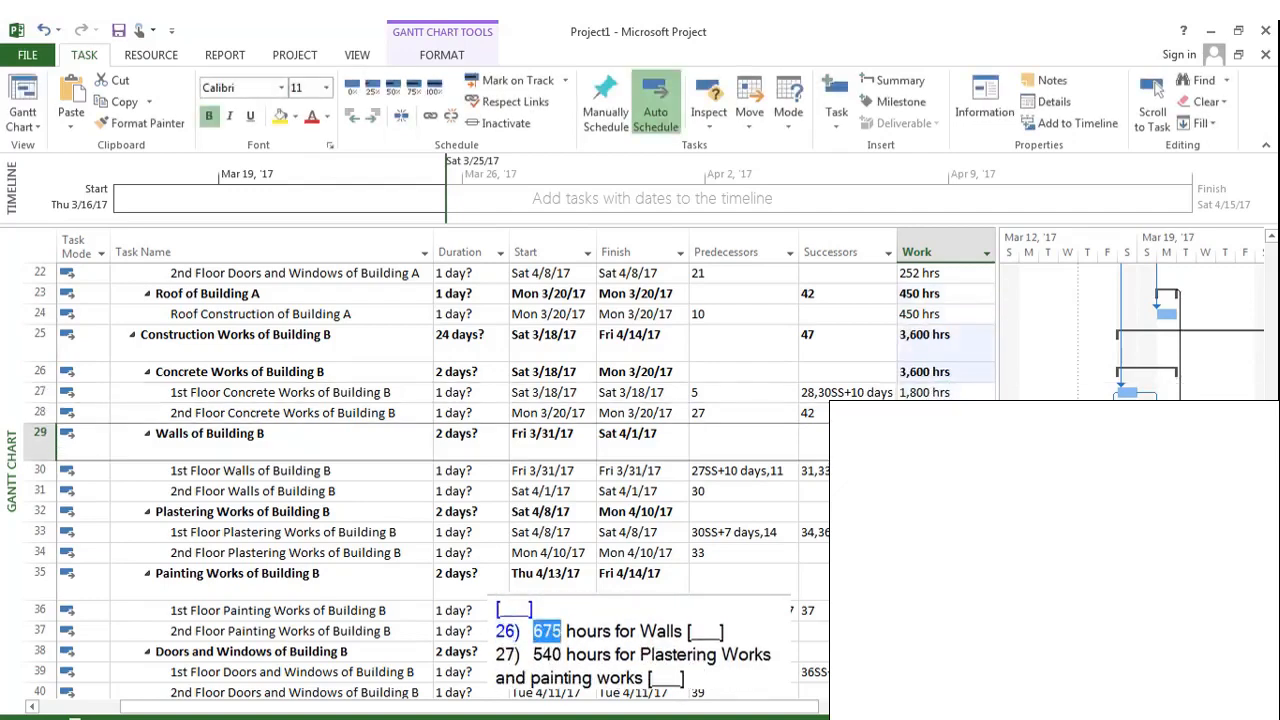
Set the work of the 1st and 2nd Floor Walls of Building B to 675 hours each.
{"action": "key", "text": "Return"}
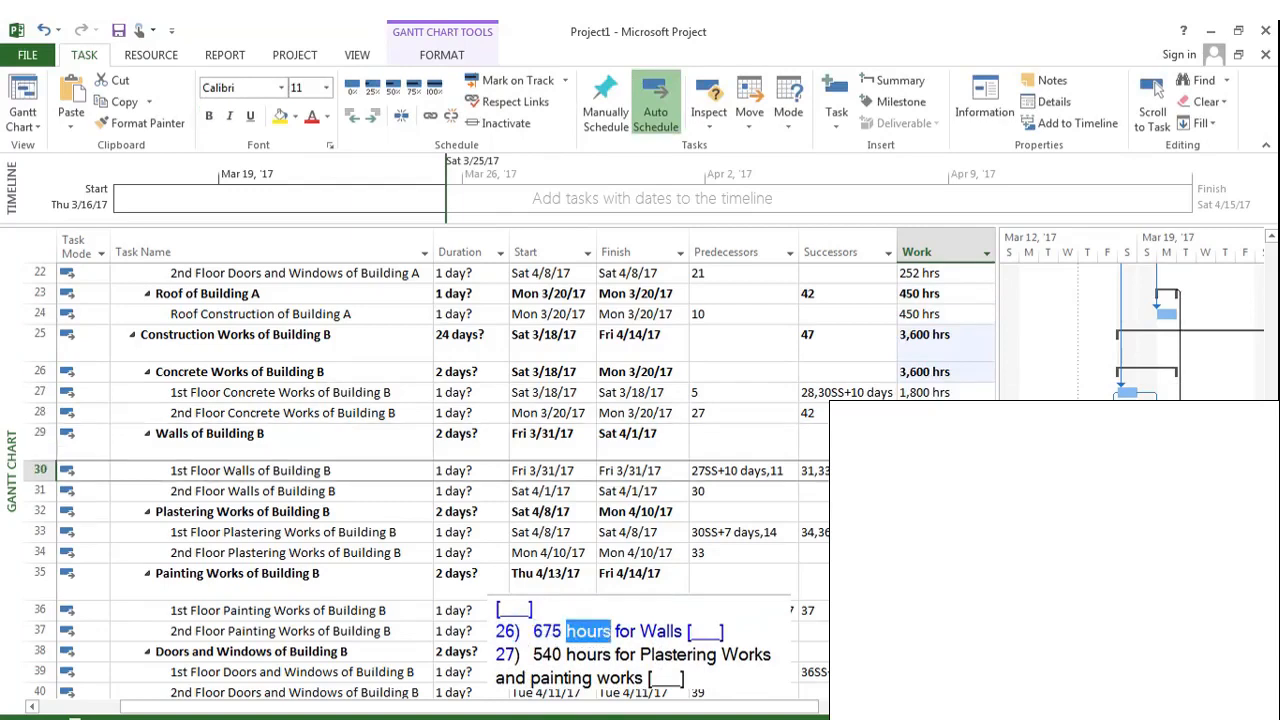
{"action": "type", "text": "675"}
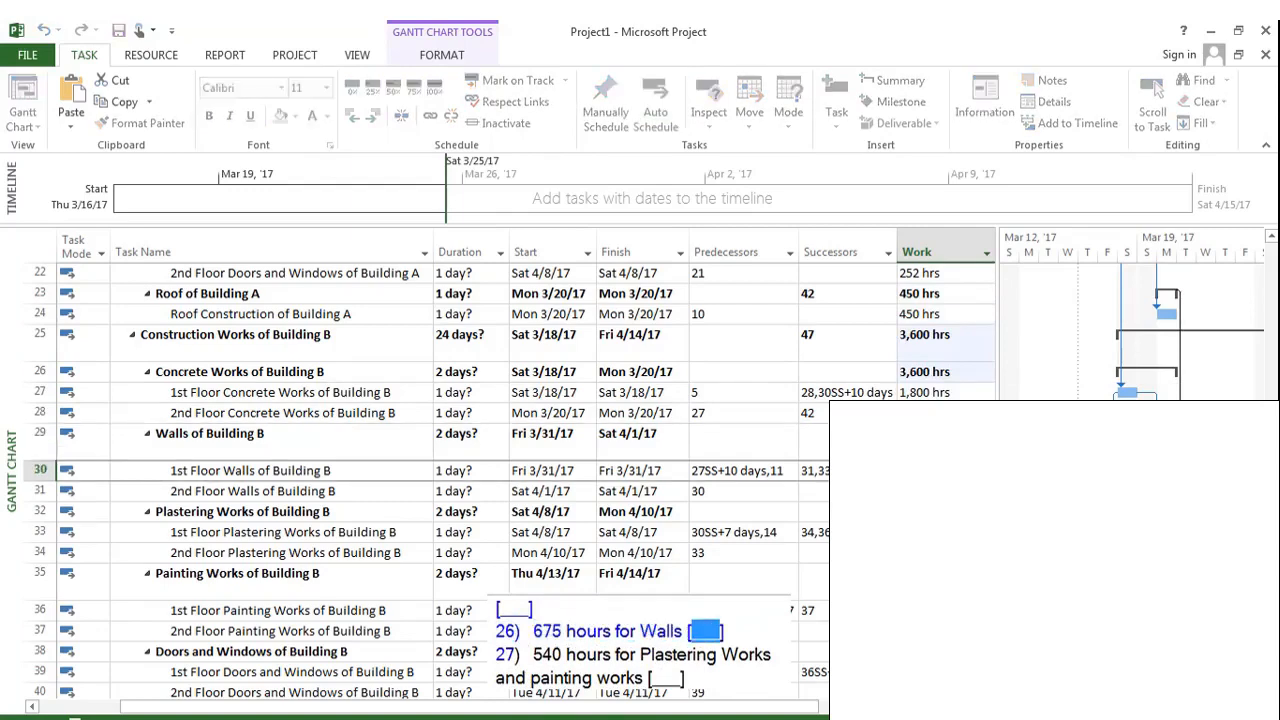
{"action": "key", "text": "Return"}
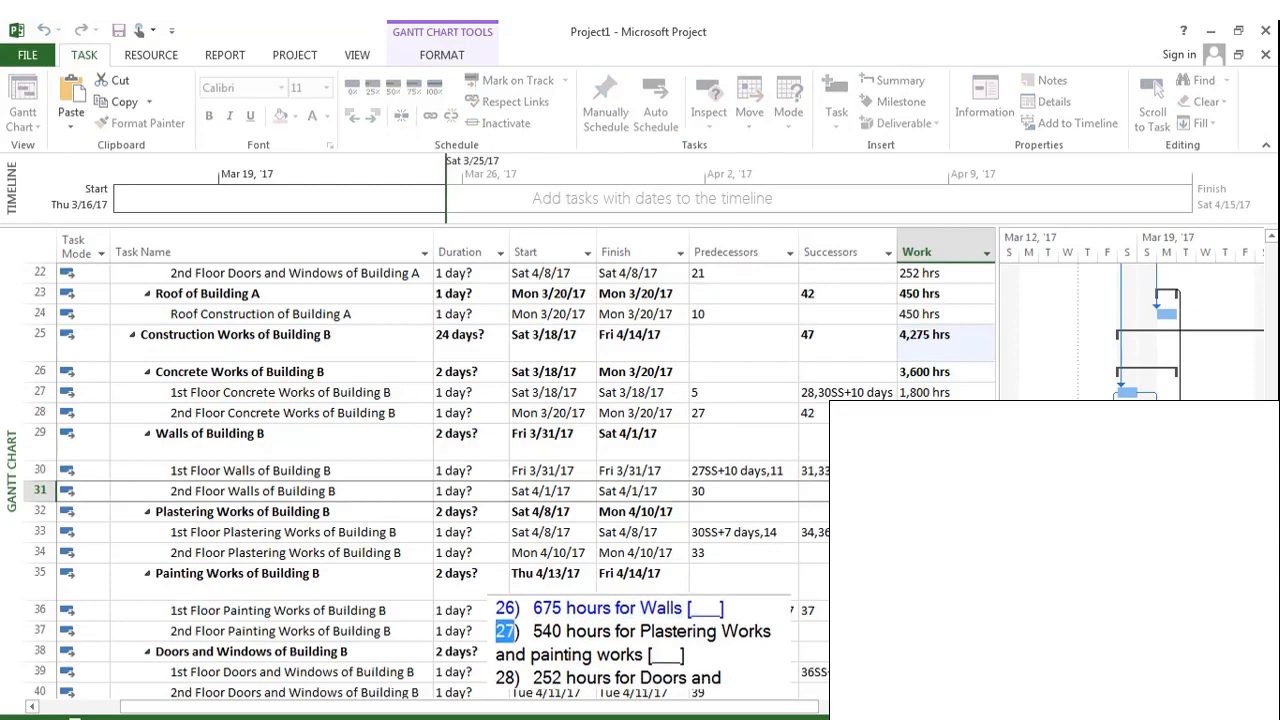
{"action": "key", "text": "Return"}
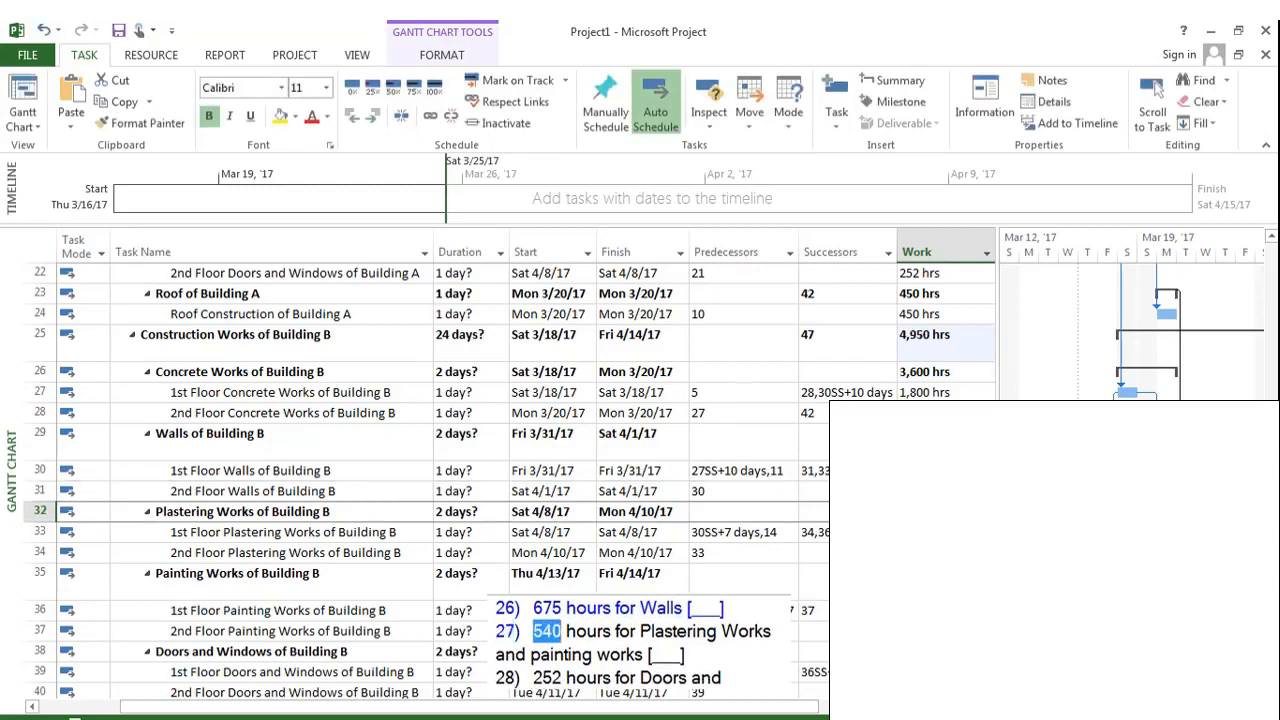
Set the work of the 1st and 2nd Floor Plastering Works of Building B to 540 hours each.
{"action": "key", "text": "Down"}
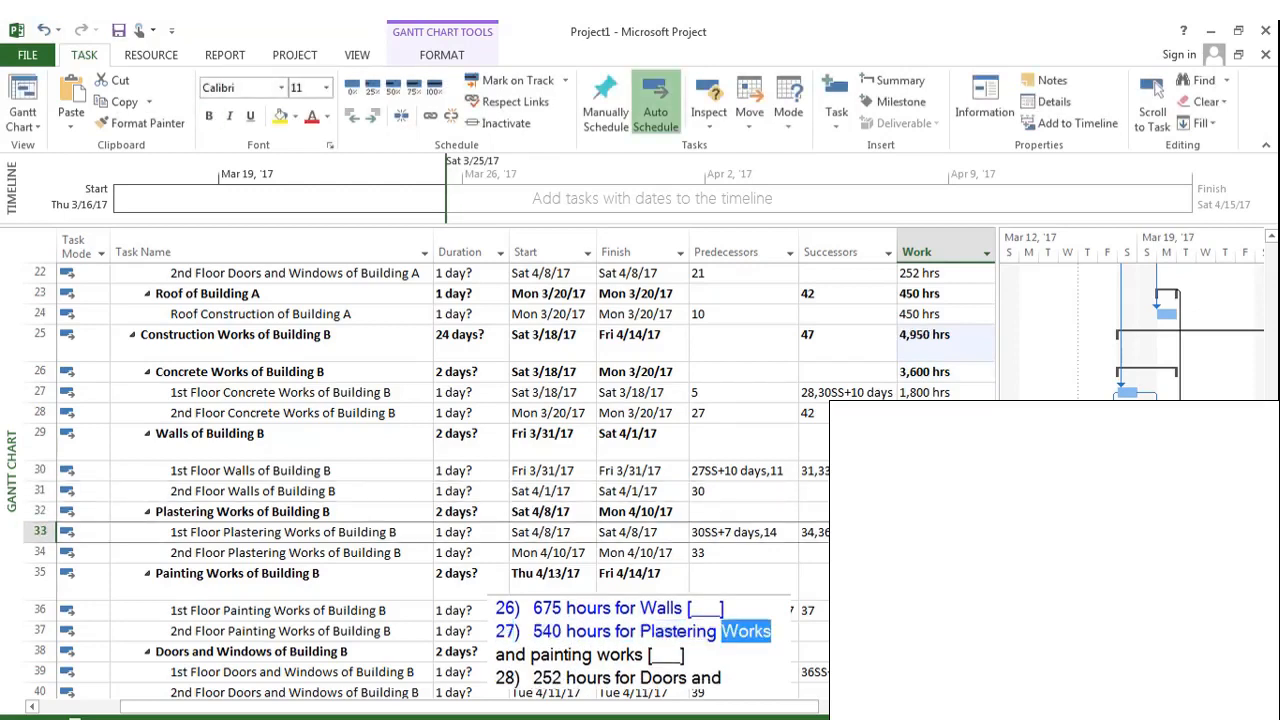
{"action": "type", "text": "540"}
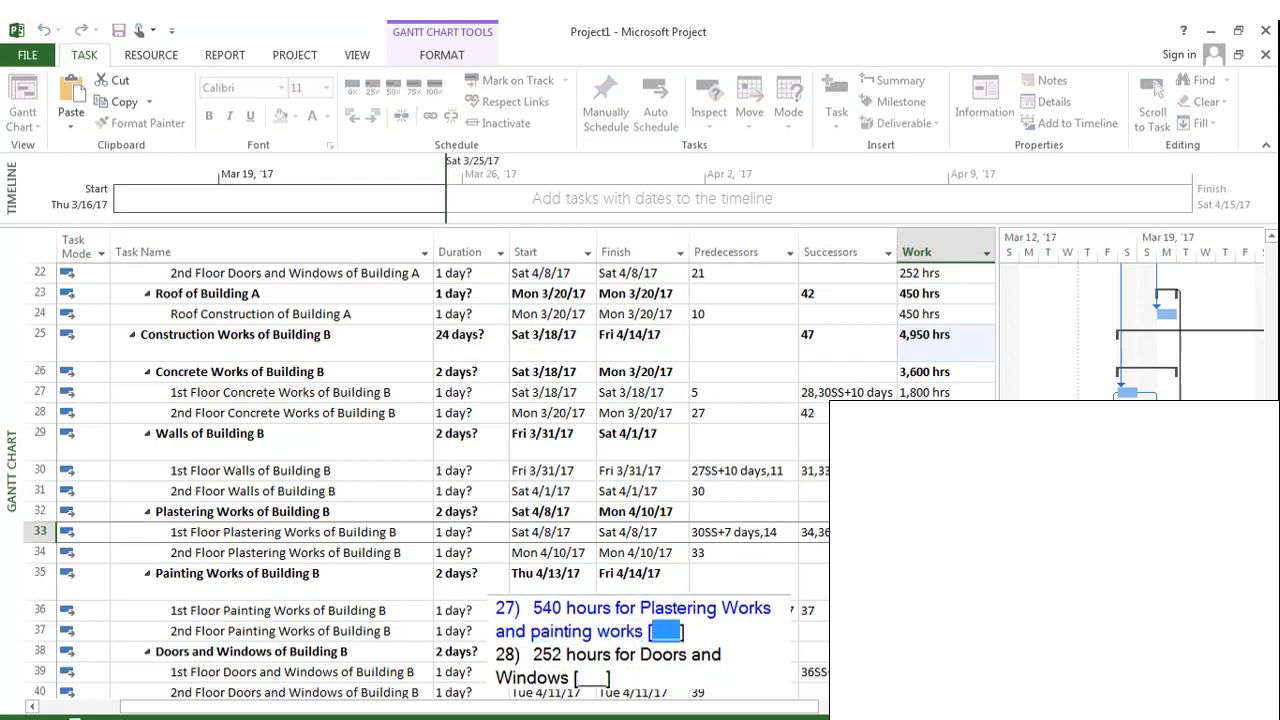
{"action": "key", "text": "Return"}
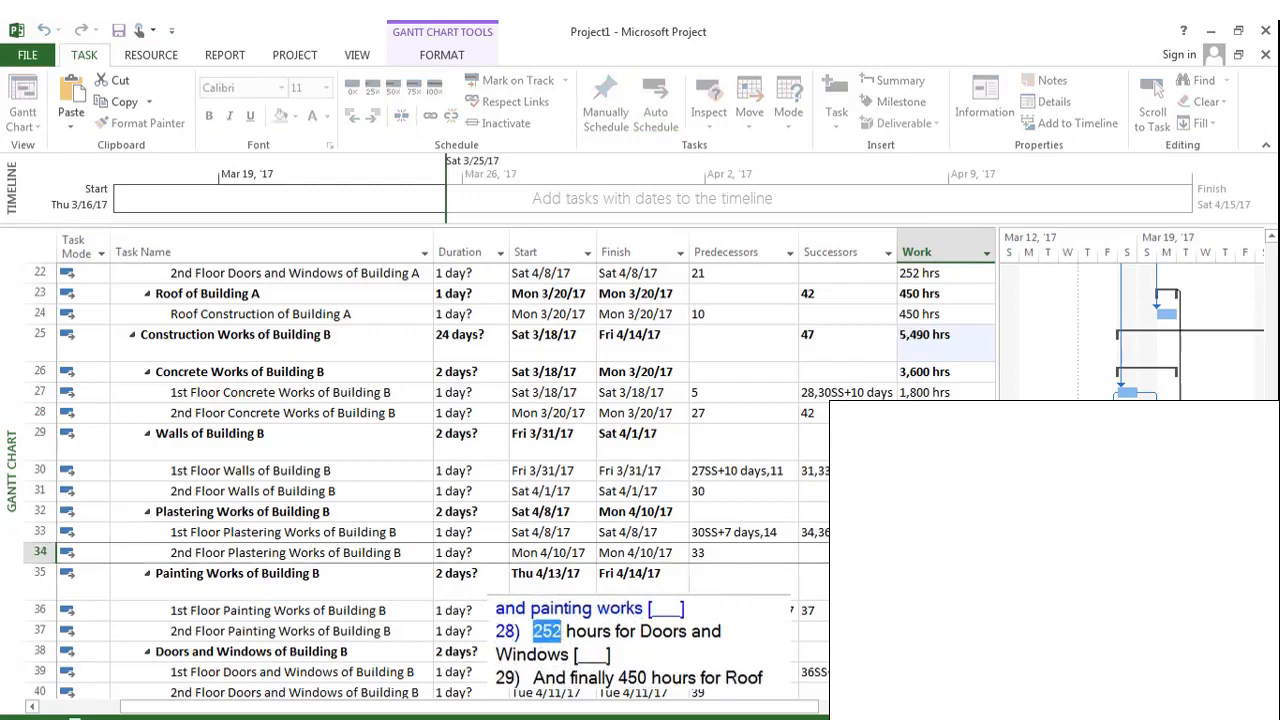
{"action": "type", "text": "540"}
{"action": "key", "text": "Return"}
Set the work of Building B's two Painting Works activities to 540 hours each and its two Doors and Windows activities to 252 hours each.
{"action": "scroll", "coordinate": [500, 480], "scroll_direction": "down", "scroll_amount": 4}
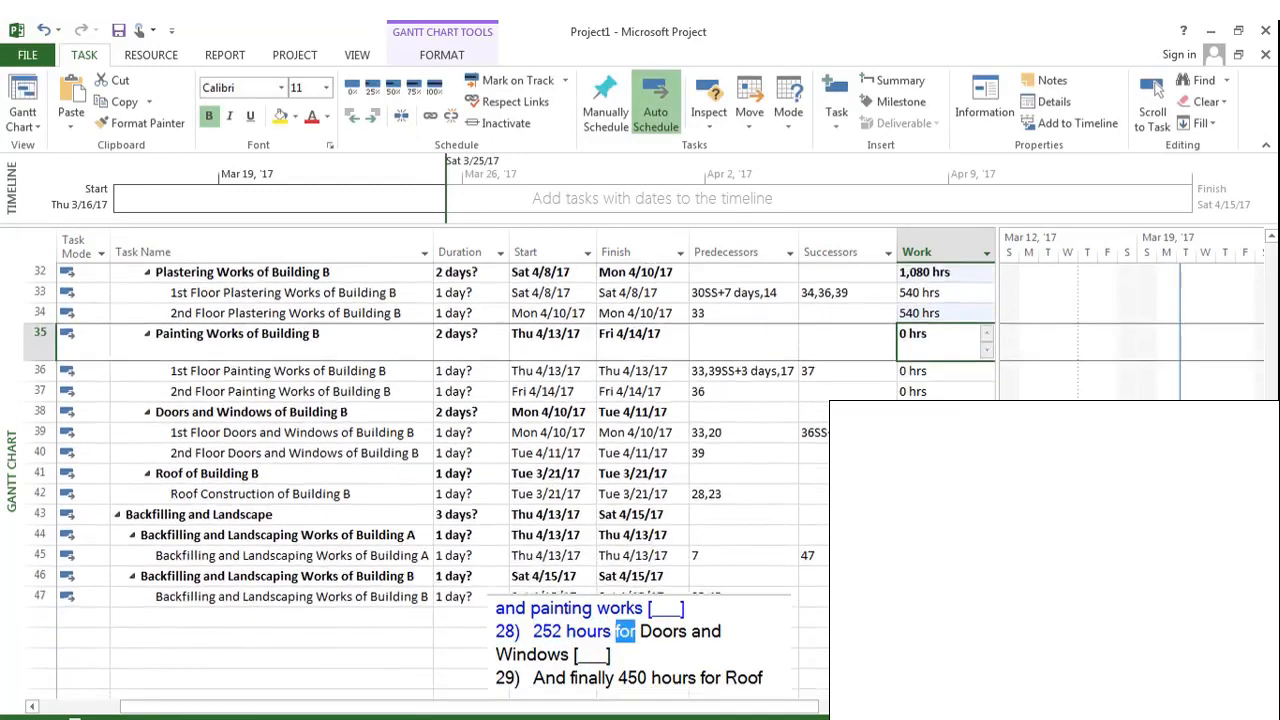
{"action": "left_click", "coordinate": [945, 336]}
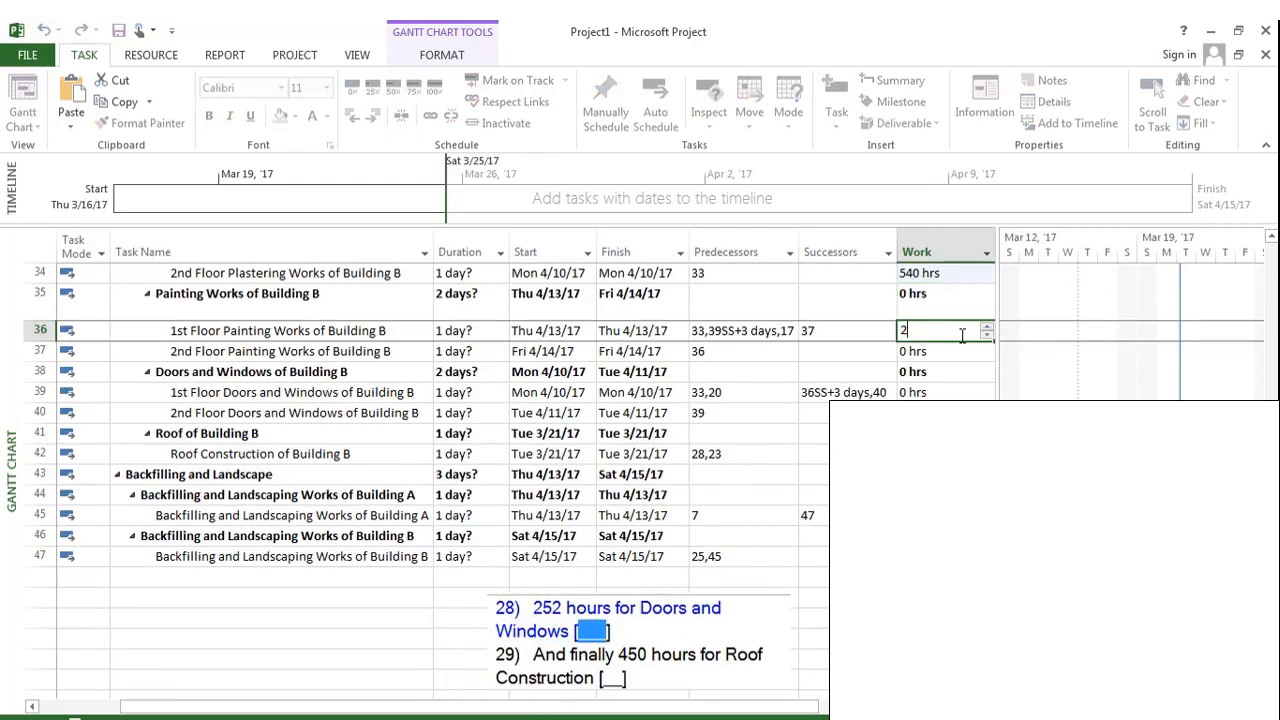
{"action": "key", "text": "Escape"}
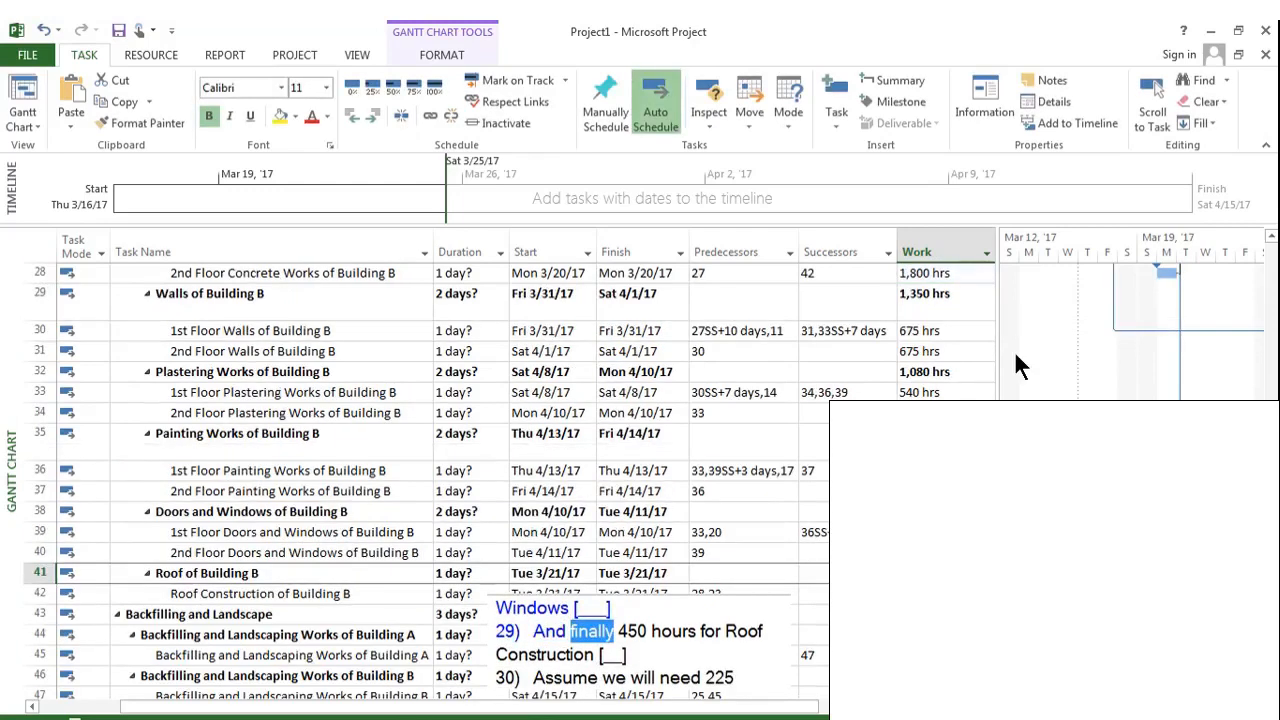
Set the work of Roof Construction of Building B to 450 hours.
{"action": "left_click", "coordinate": [946, 594]}
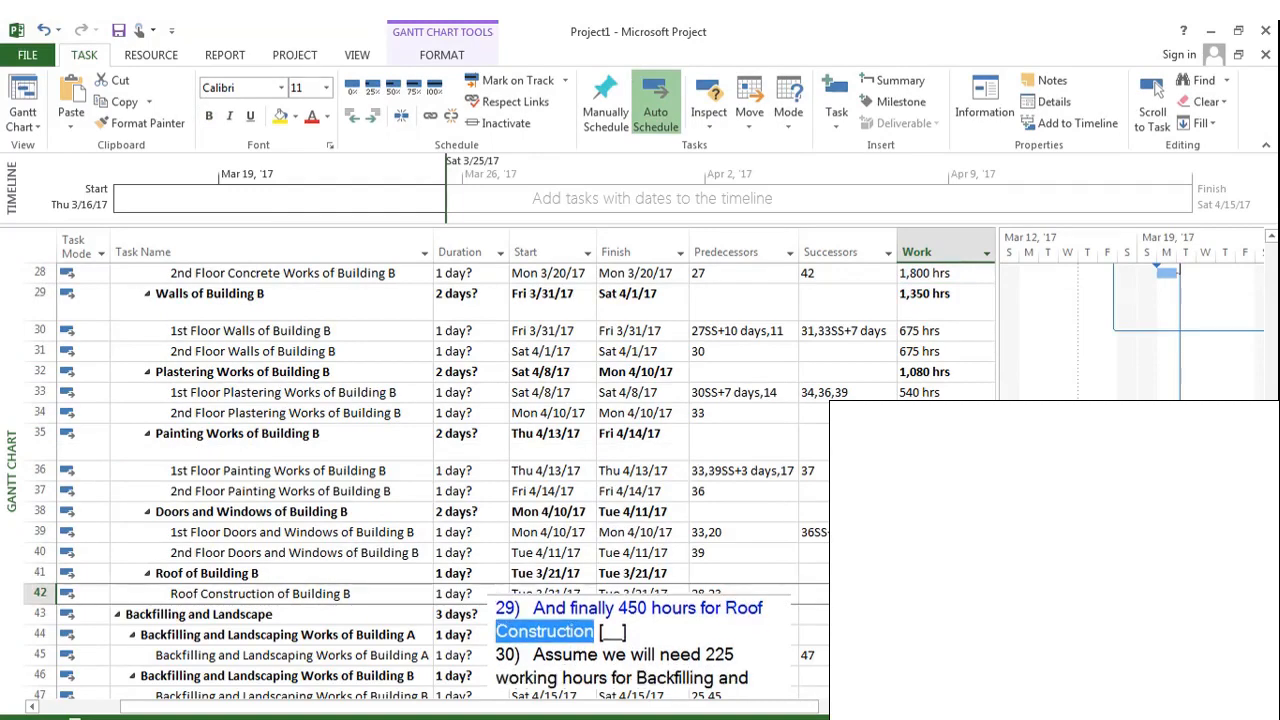
{"action": "type", "text": "450"}
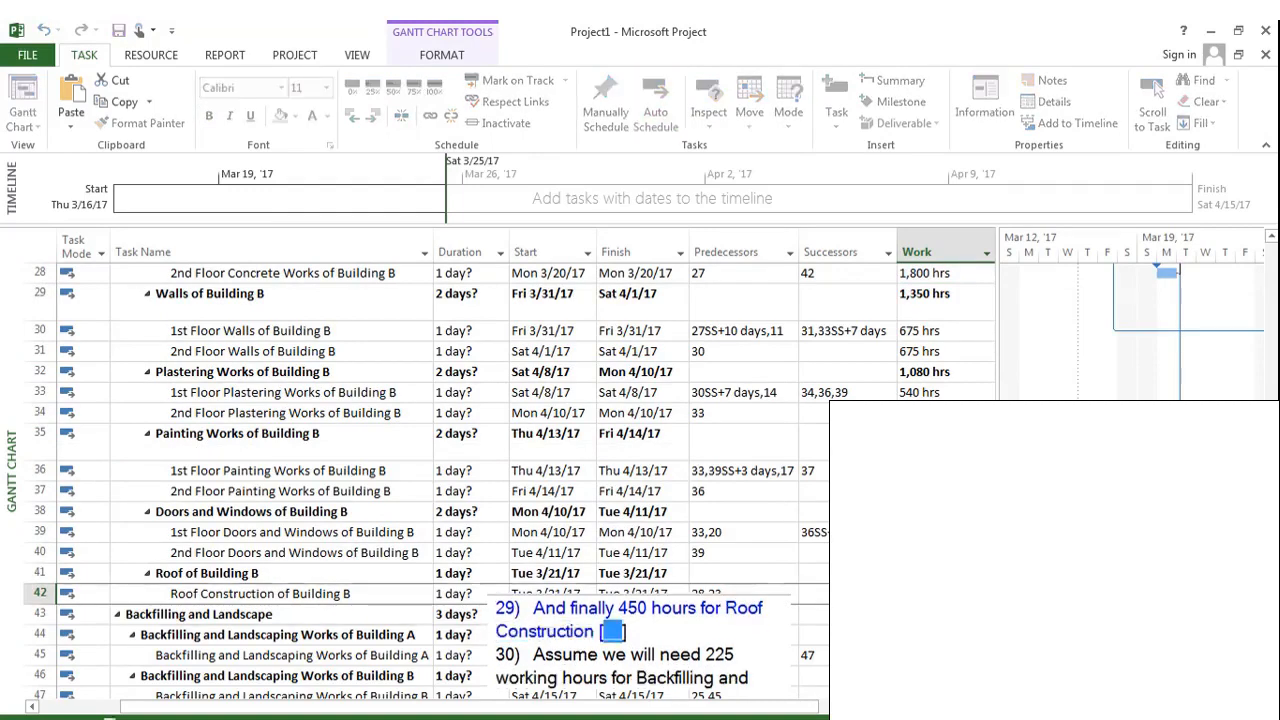
{"action": "key", "text": "Return"}
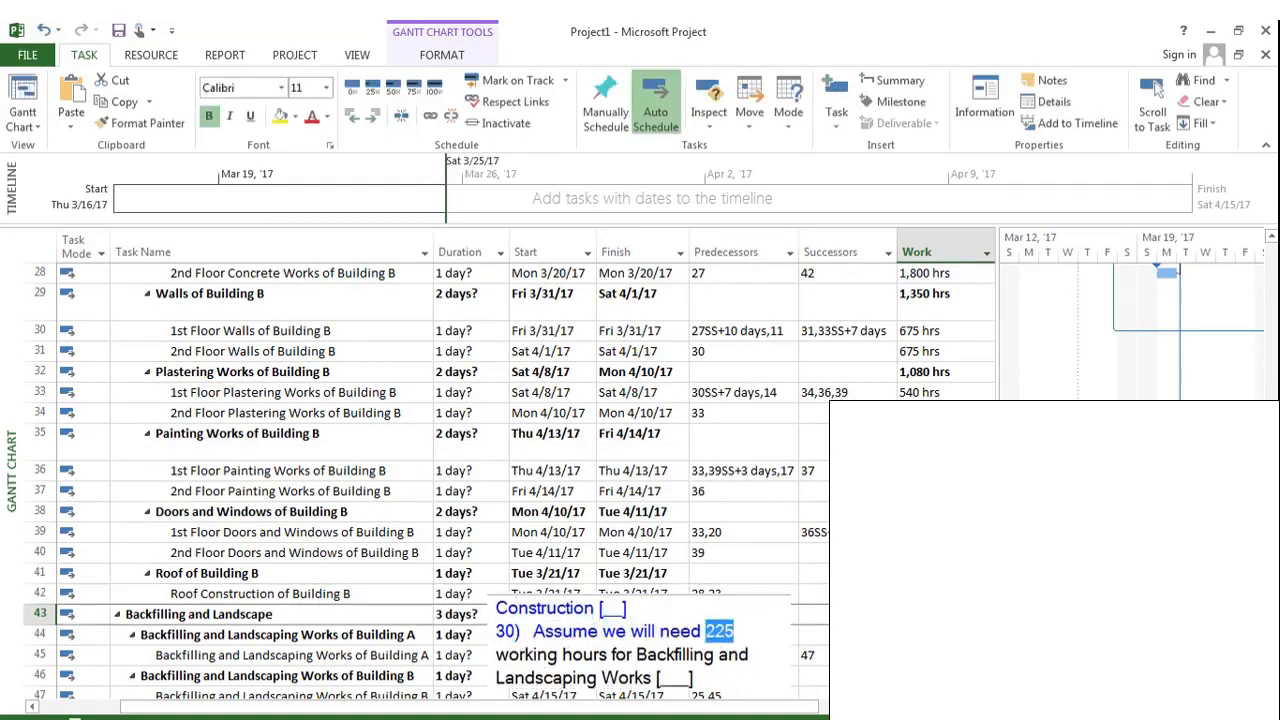
Set the work of the Backfilling and Landscaping Works of Building A and of Building B to 225 hours each.
{"action": "scroll", "coordinate": [500, 450], "scroll_direction": "down", "scroll_amount": 2}
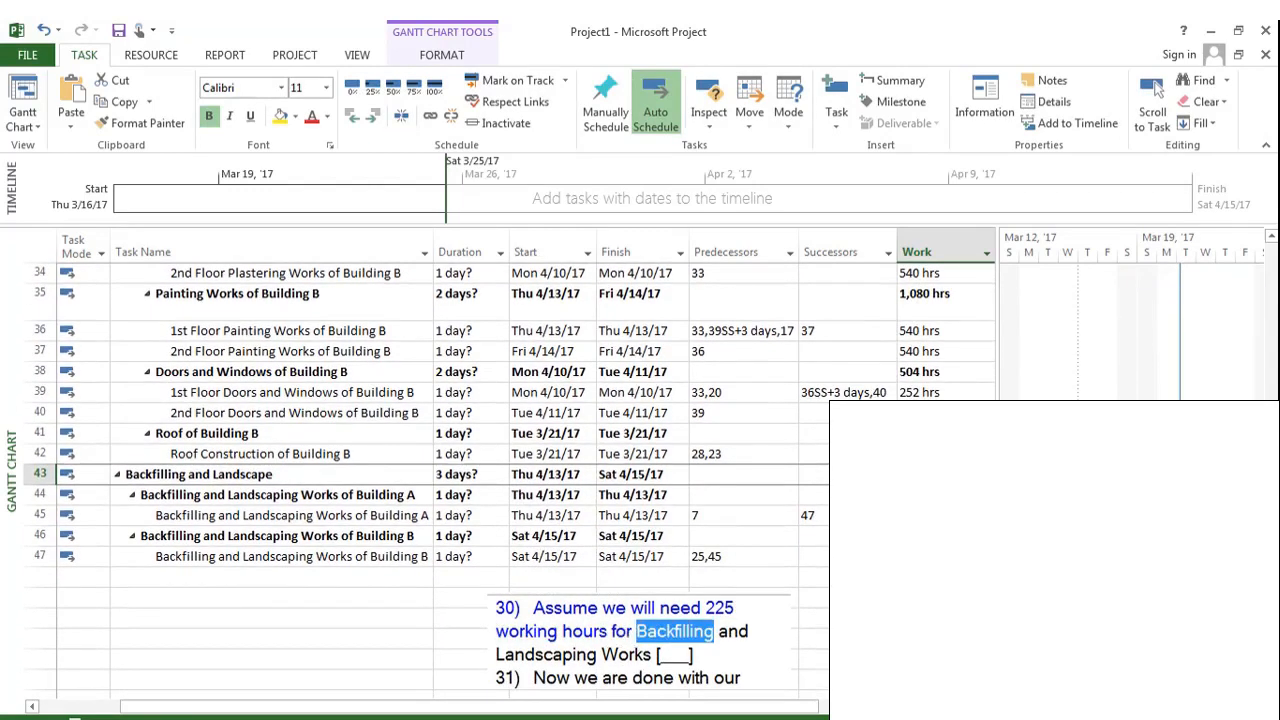
{"action": "left_click", "coordinate": [945, 515]}
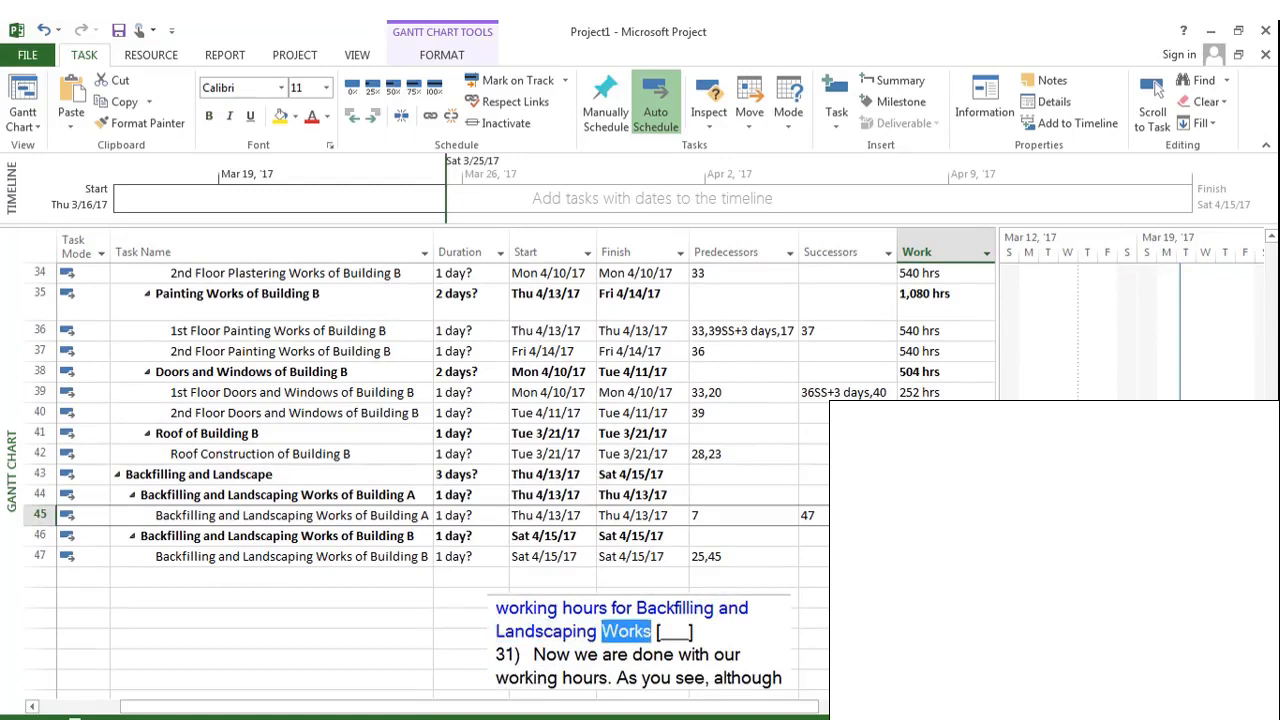
{"action": "type", "text": "540"}
{"action": "key", "text": "Return"}
{"action": "key", "text": "Down"}
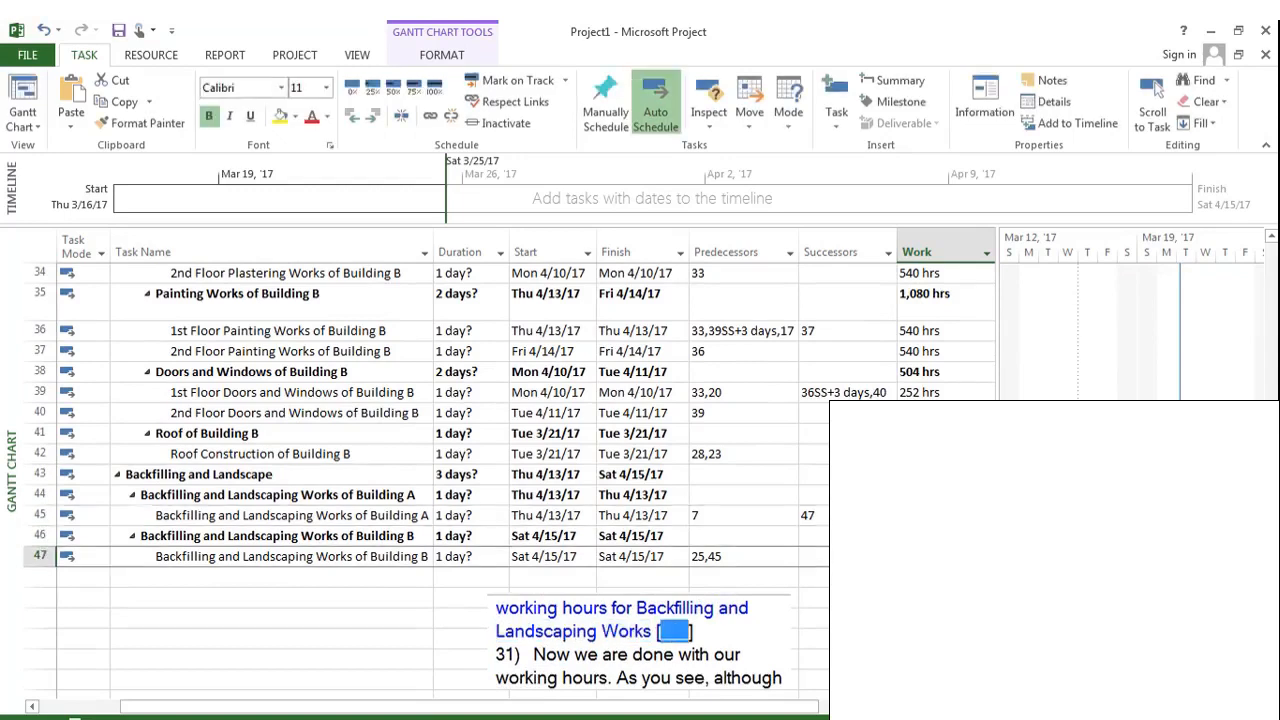
{"action": "type", "text": "5"}
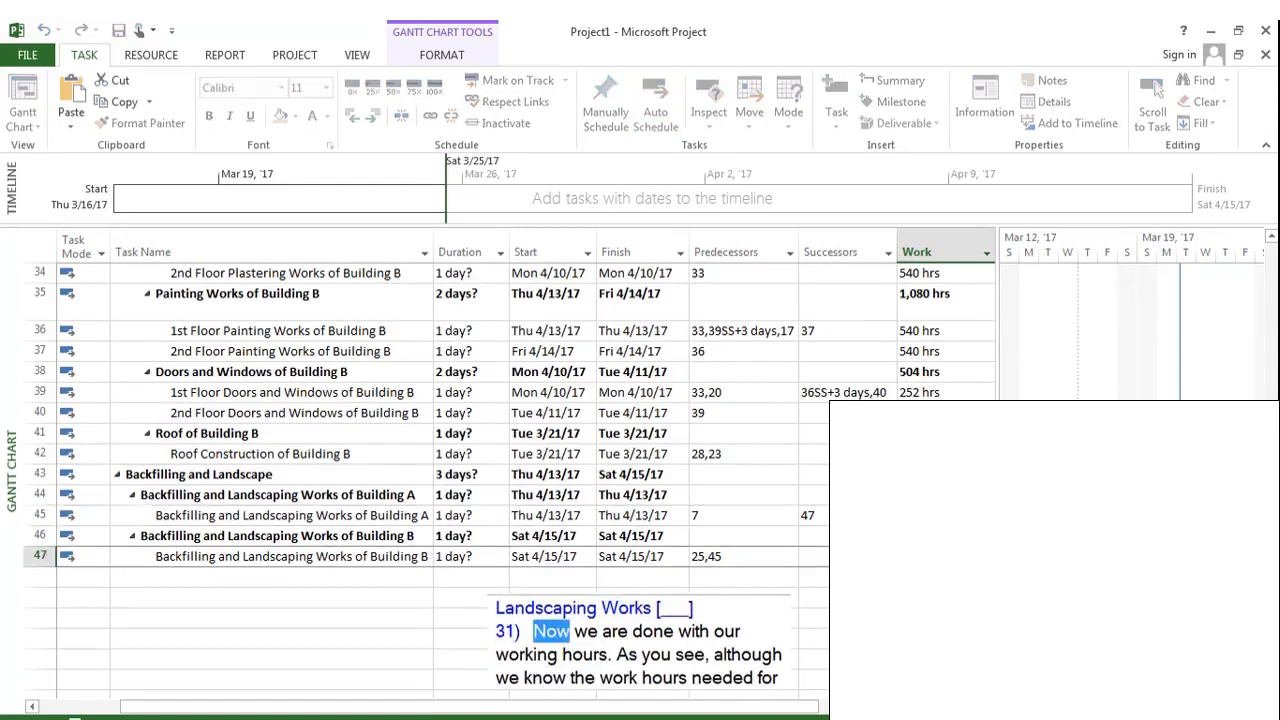
{"action": "left_click", "coordinate": [945, 515]}
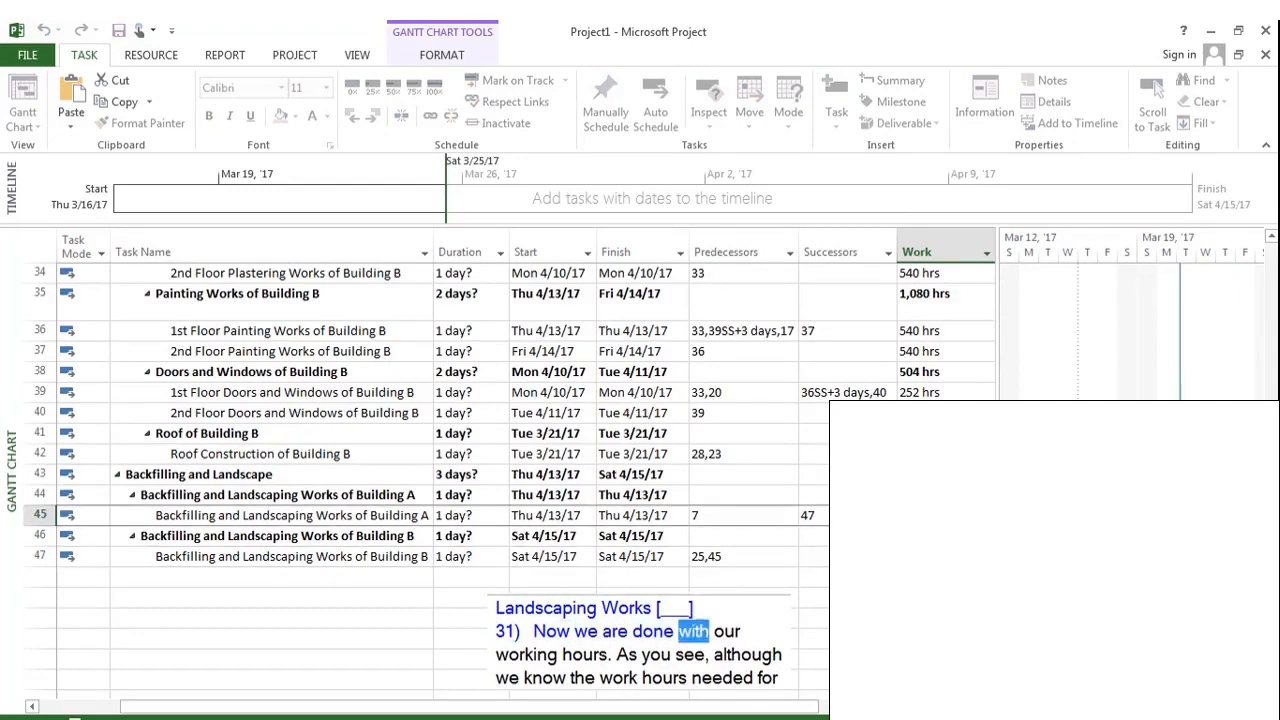
Enable "Show project summary task" in the advanced display options for Project1 and apply the options.
{"action": "scroll", "coordinate": [500, 480], "scroll_direction": "up", "scroll_amount": 6}
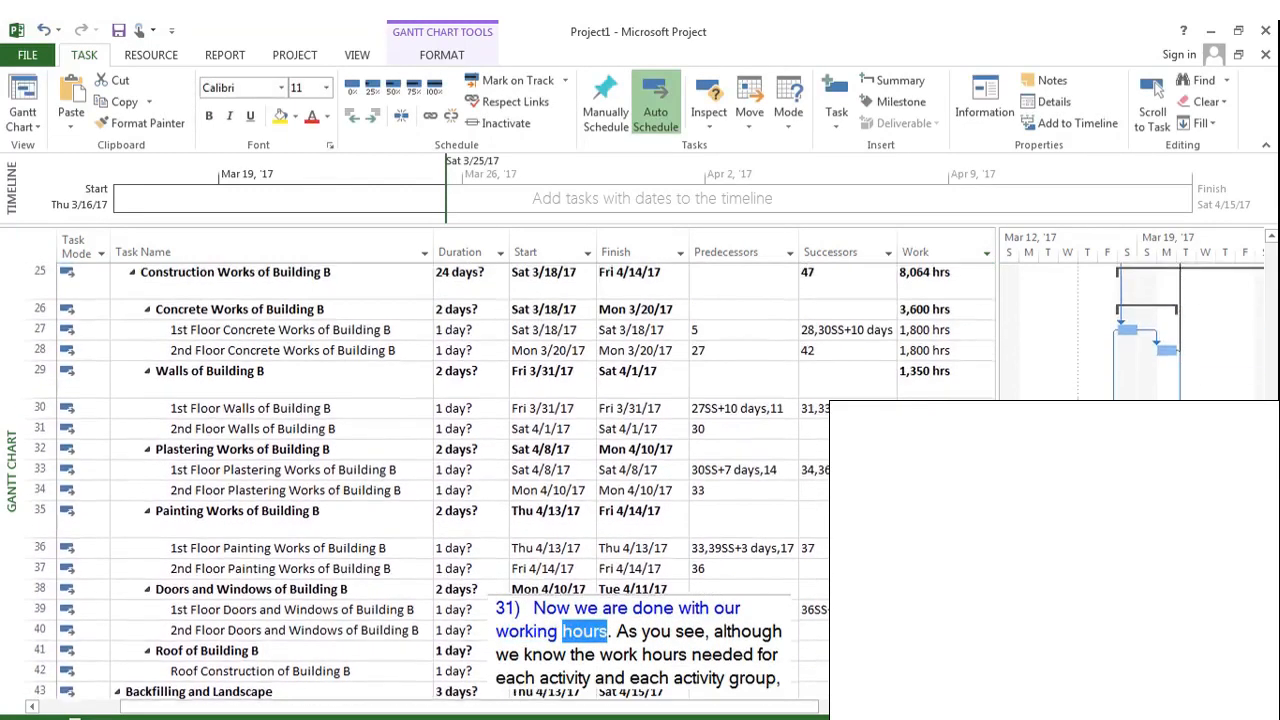
{"action": "scroll", "coordinate": [500, 480], "scroll_direction": "up", "scroll_amount": 5}
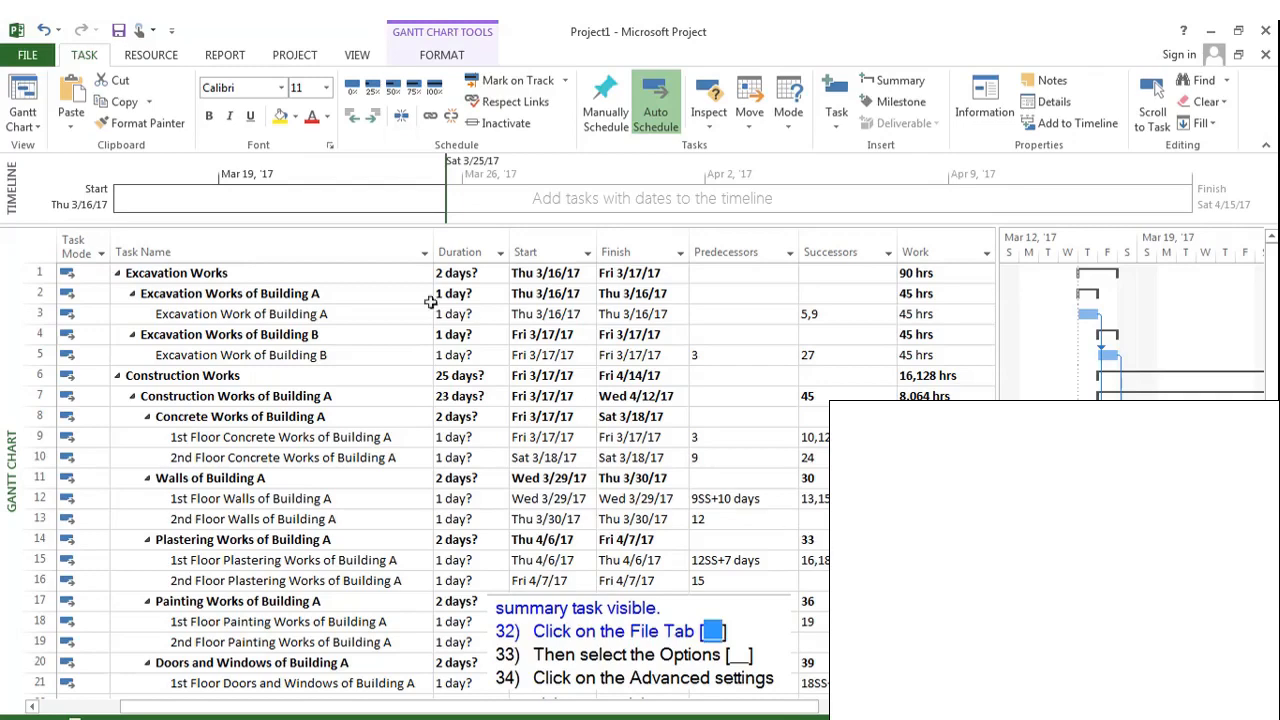
{"action": "left_click", "coordinate": [38, 57]}
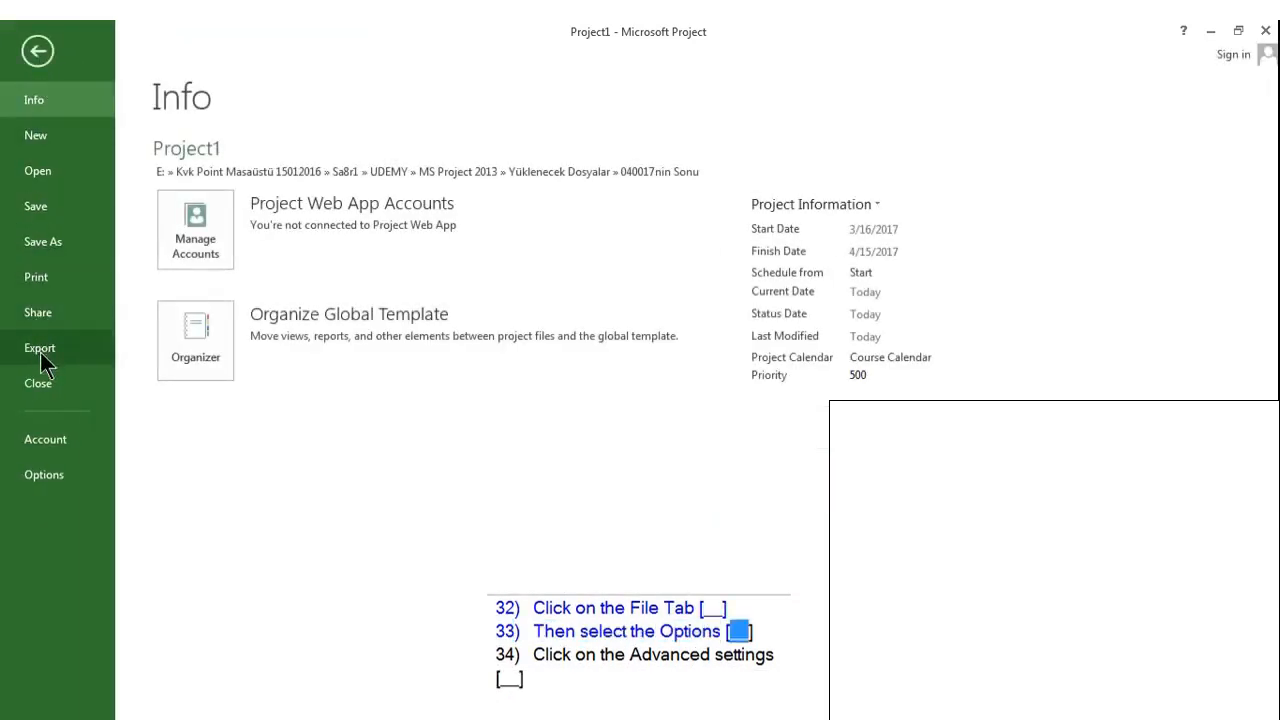
{"action": "left_click", "coordinate": [40, 475]}
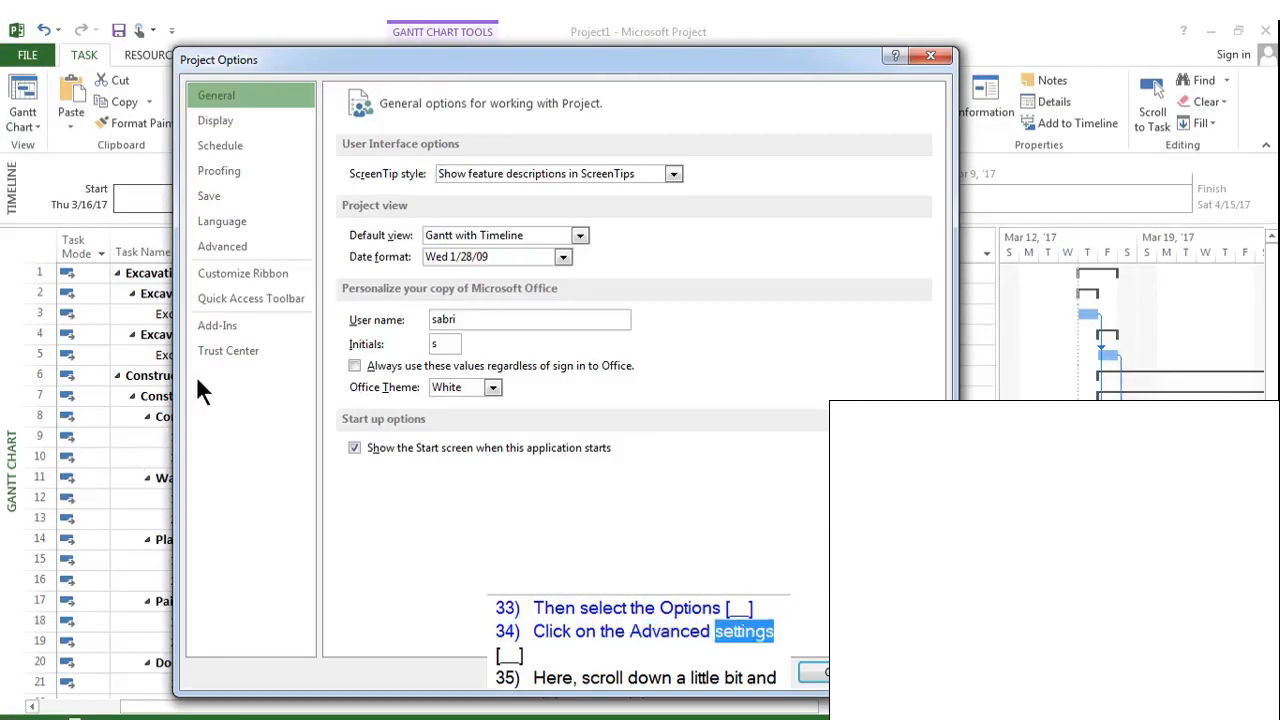
{"action": "left_click", "coordinate": [226, 245]}
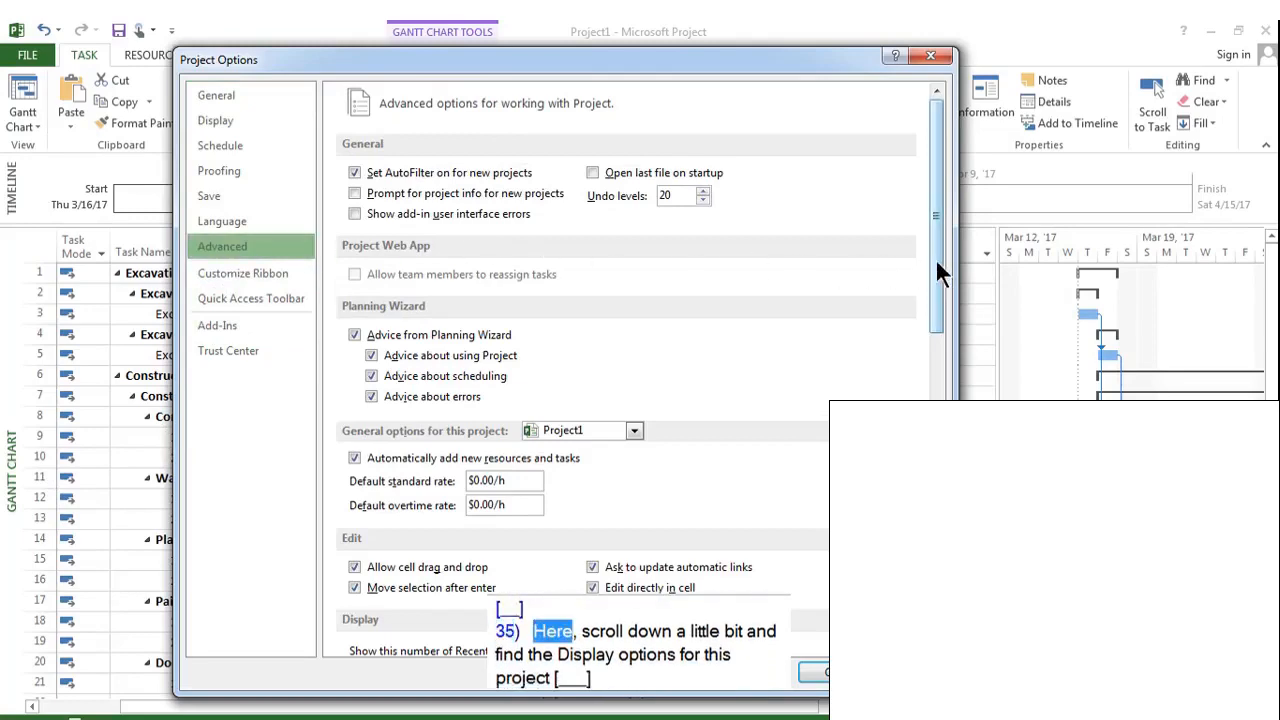
{"action": "left_click_drag", "start_coordinate": [938, 263], "coordinate": [947, 411]}
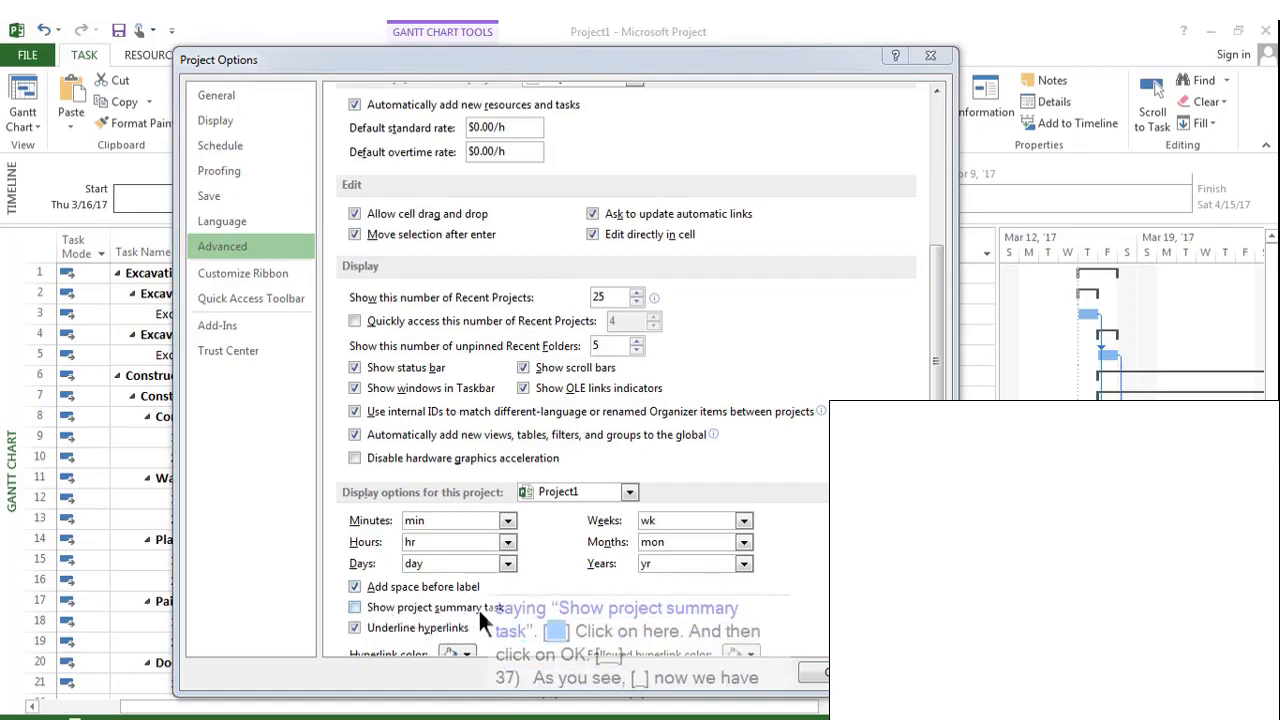
{"action": "left_click", "coordinate": [354, 607]}
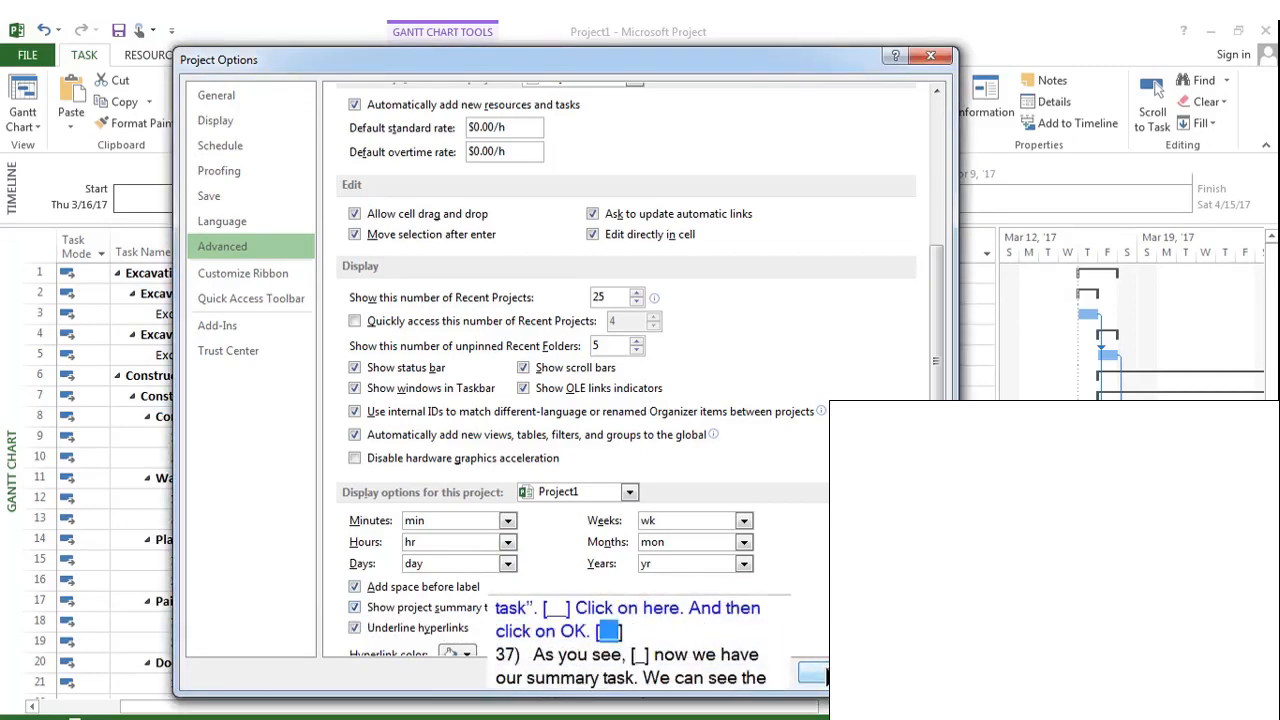
{"action": "left_click", "coordinate": [825, 676]}
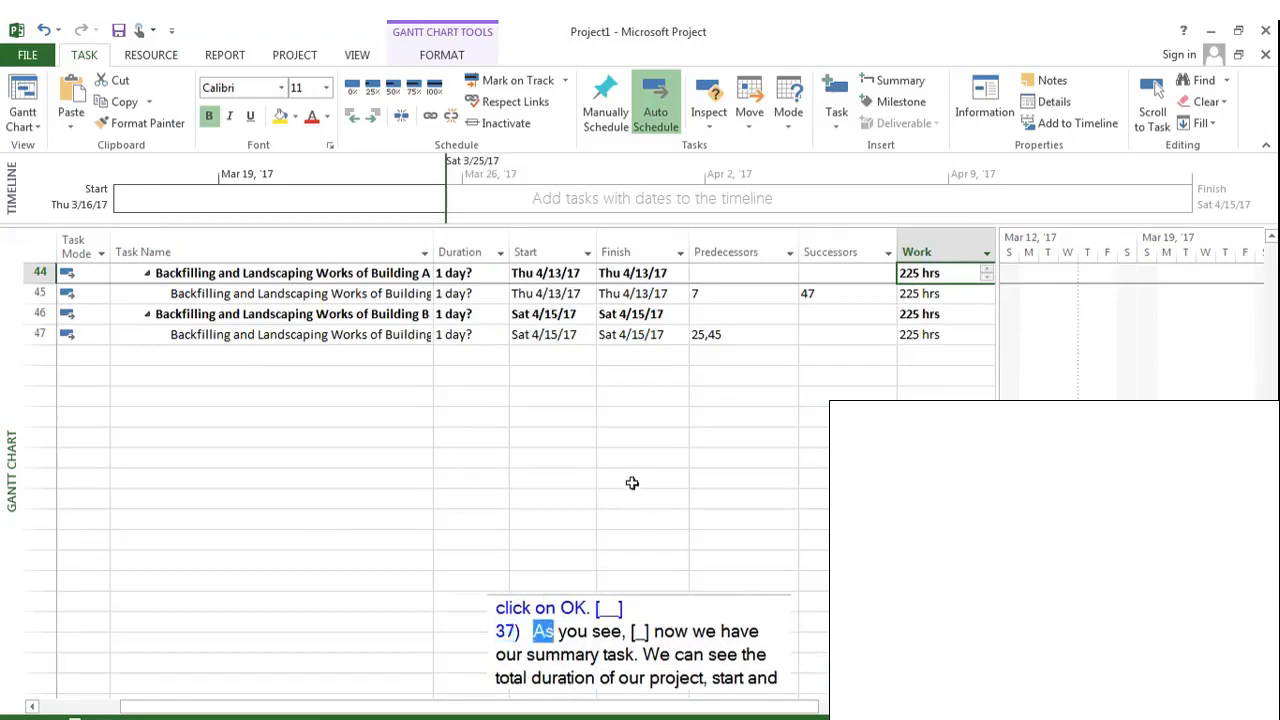
Rename the project summary task in row 0 of the task table as "Microsoft Project Course".
{"action": "scroll", "coordinate": [632, 483], "scroll_direction": "up", "scroll_amount": 15}
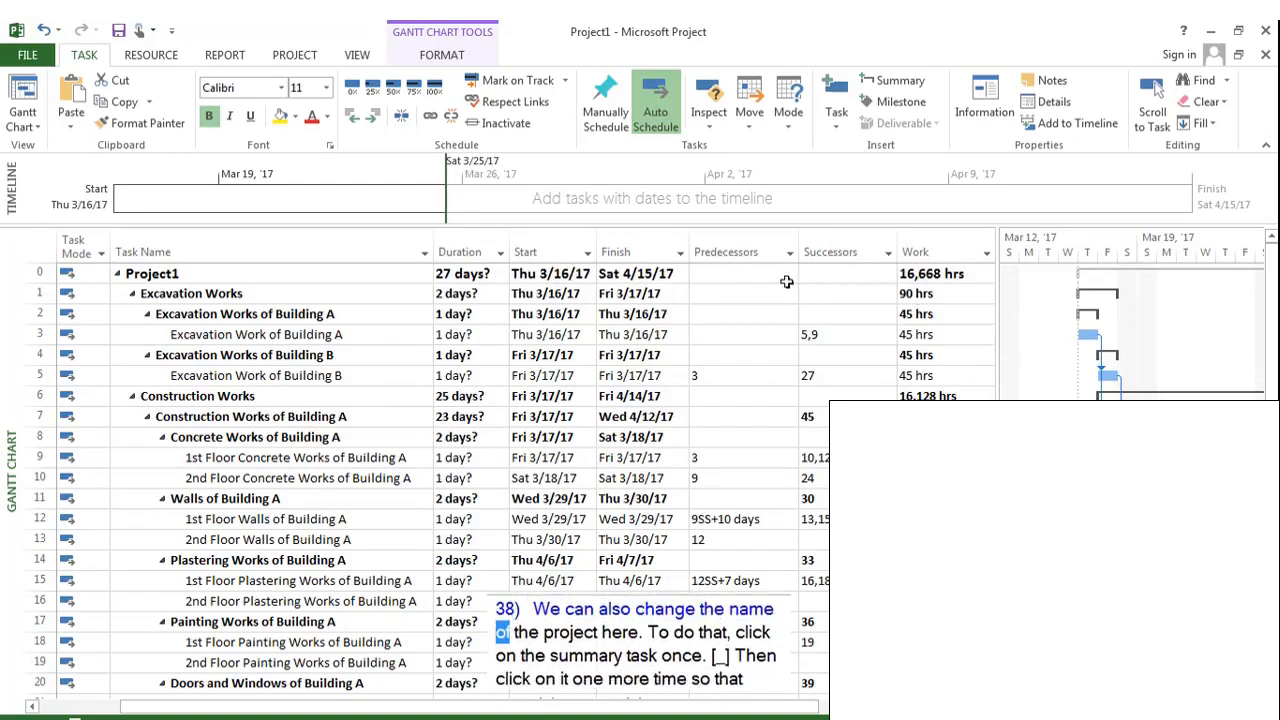
{"action": "left_click", "coordinate": [199, 272]}
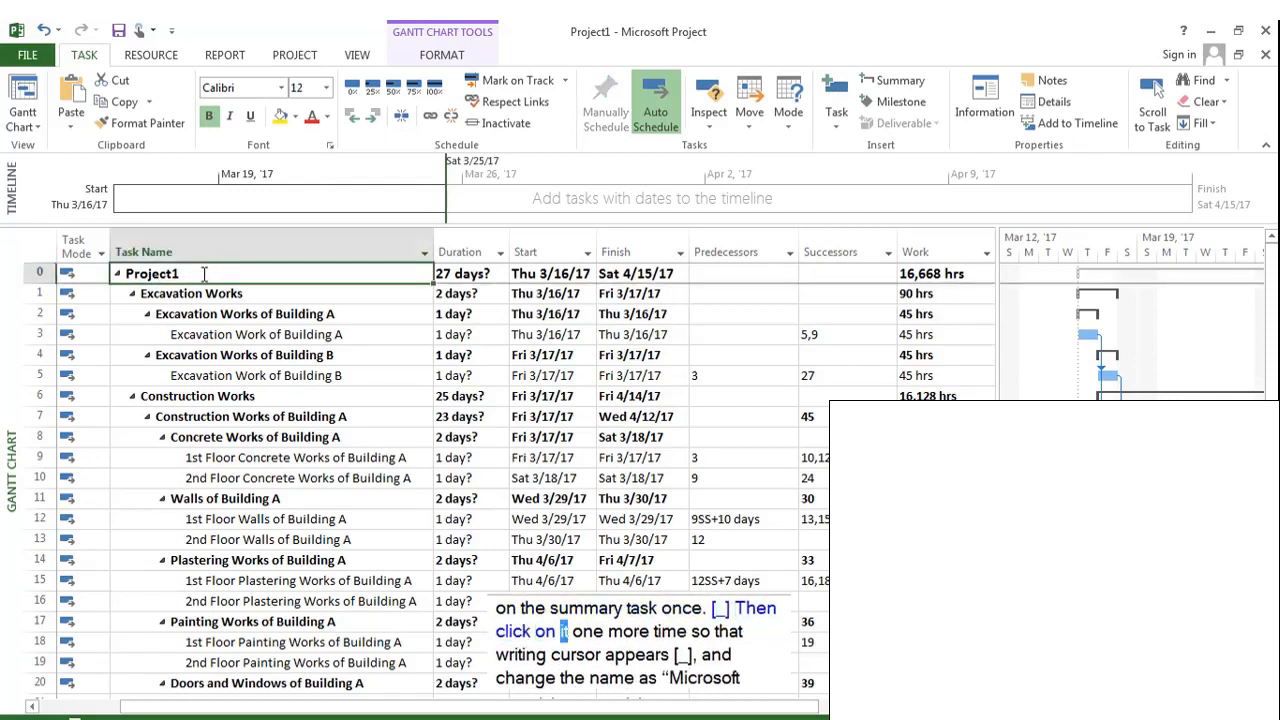
{"action": "left_click", "coordinate": [203, 273]}
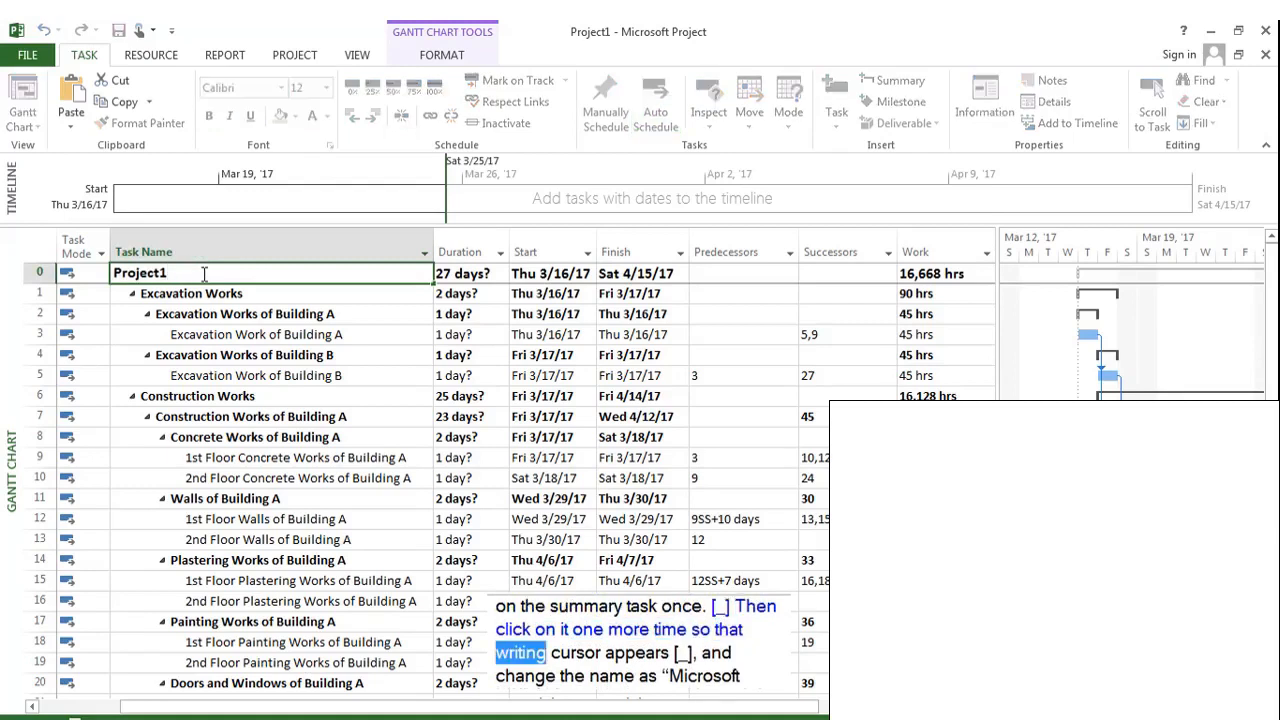
{"action": "key", "text": "BackSpace"}
{"action": "key", "text": "BackSpace"}
{"action": "key", "text": "BackSpace"}
{"action": "key", "text": "BackSpace"}
{"action": "key", "text": "BackSpace"}
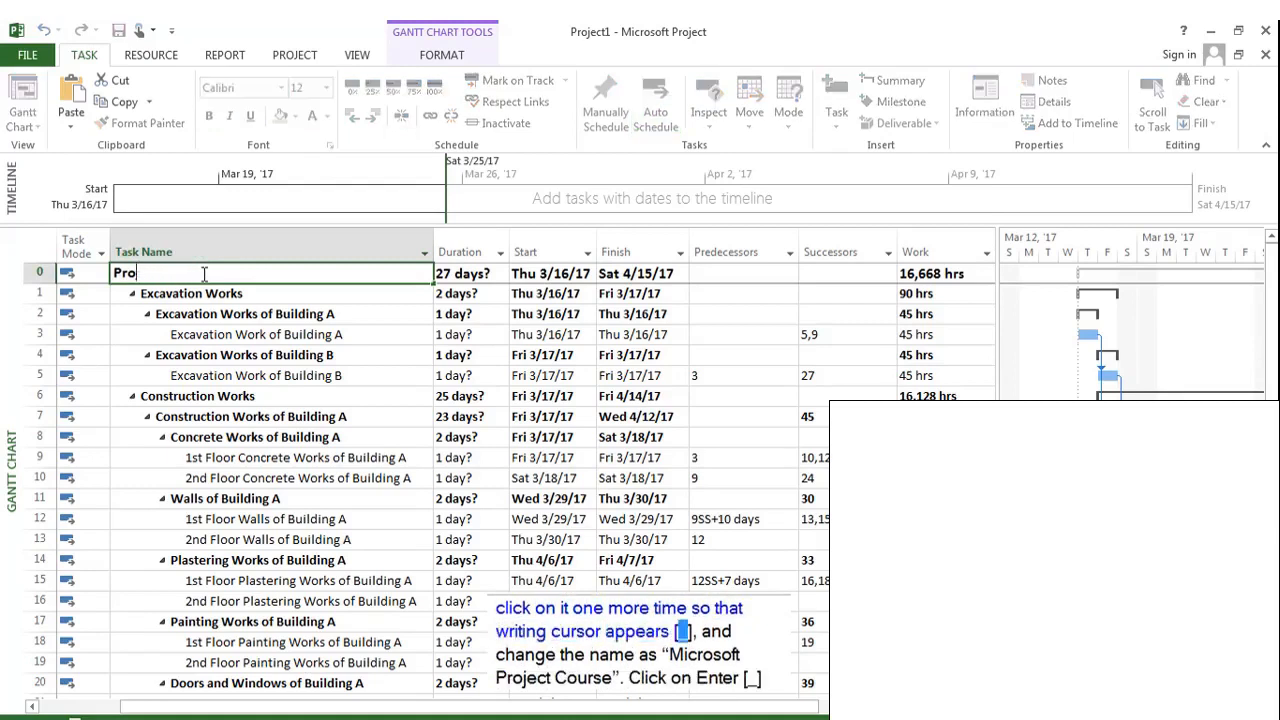
{"action": "key", "text": "BackSpace"}
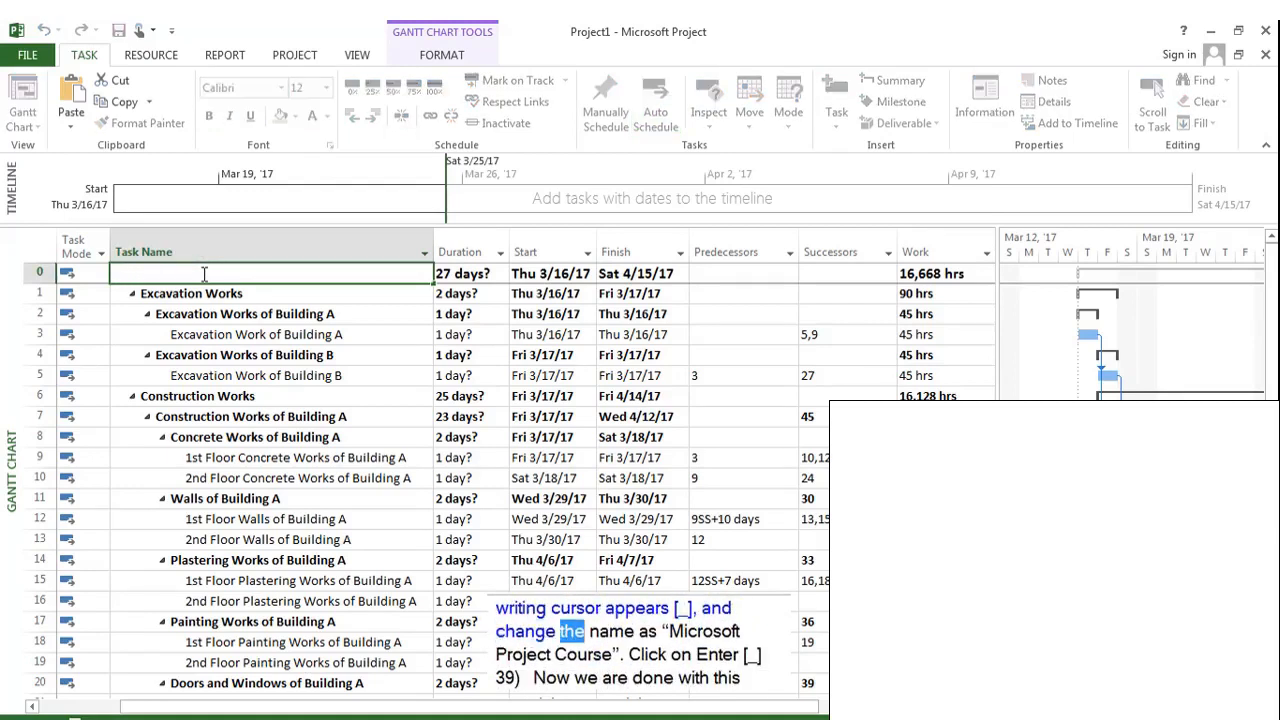
{"action": "type", "text": "Microsoft"}
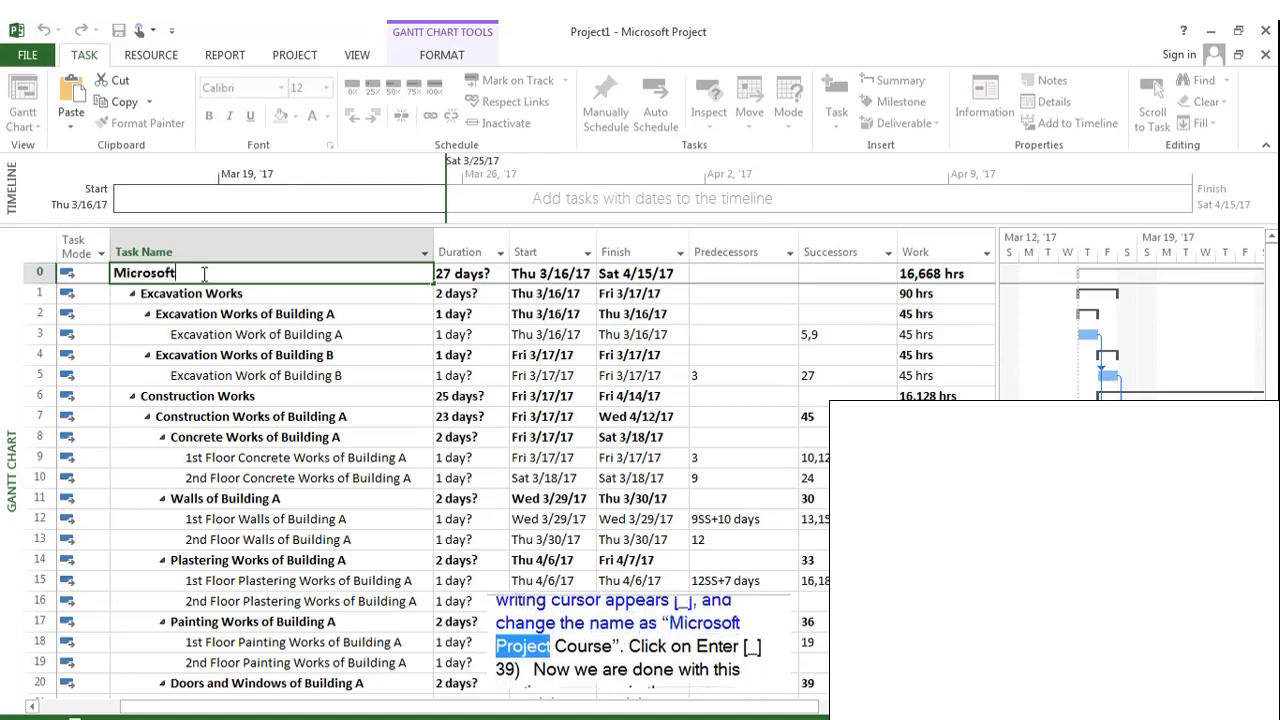
{"action": "type", "text": " Project "}
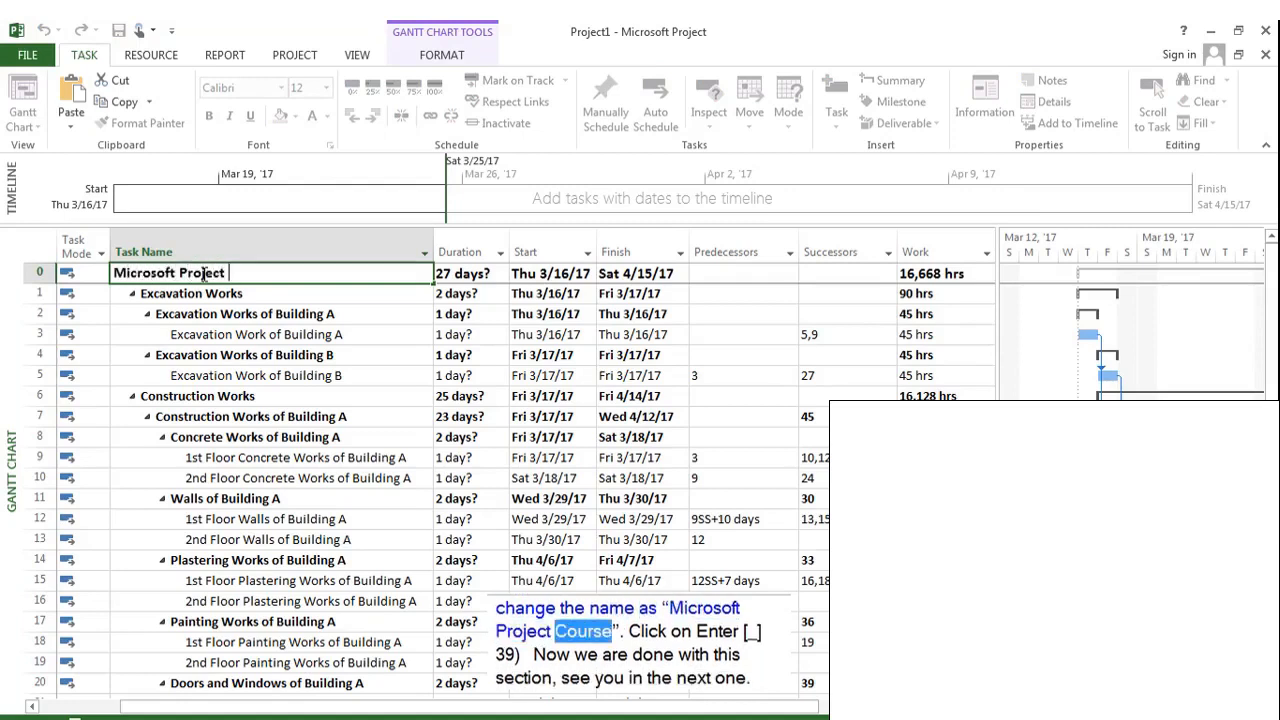
{"action": "type", "text": "Course"}
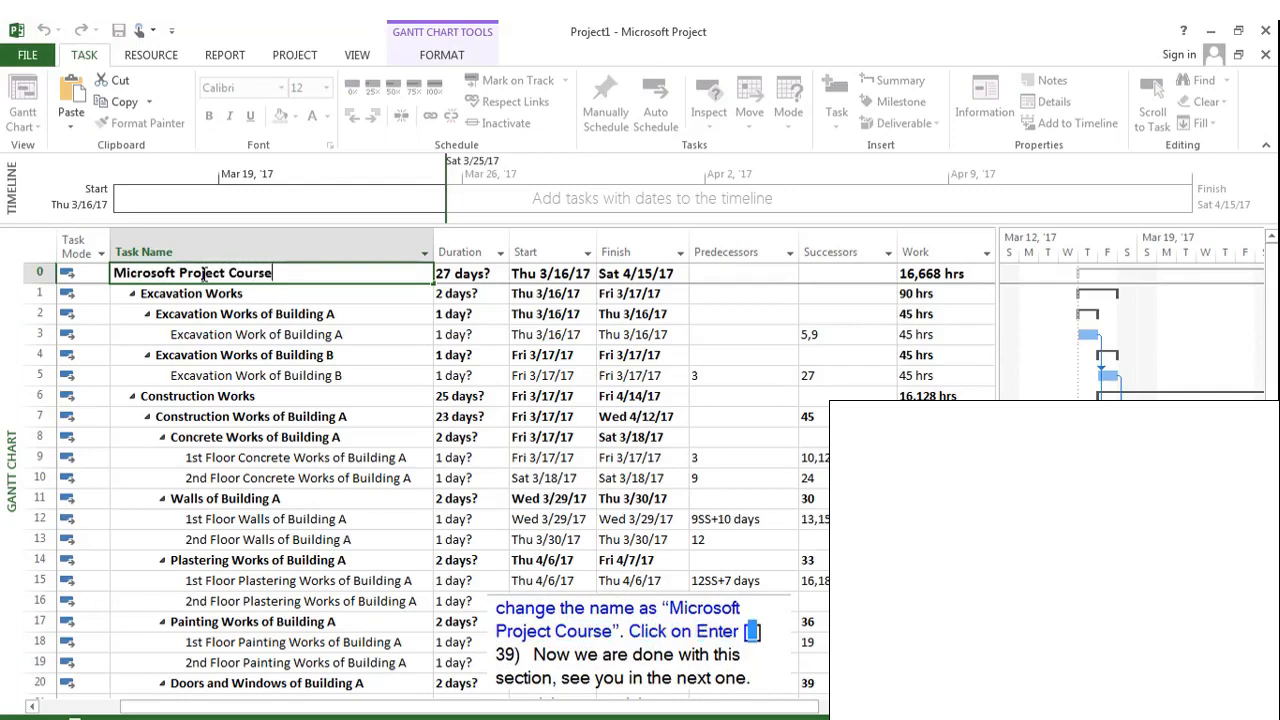
{"action": "key", "text": "Return"}
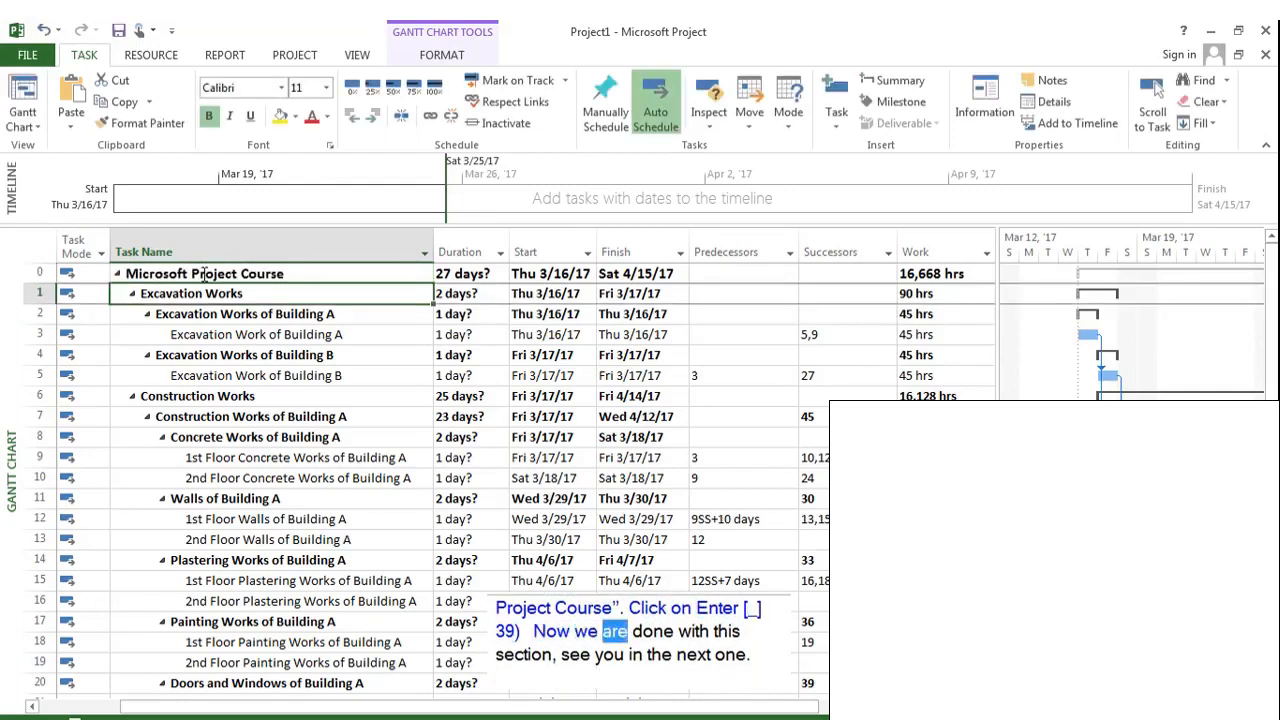